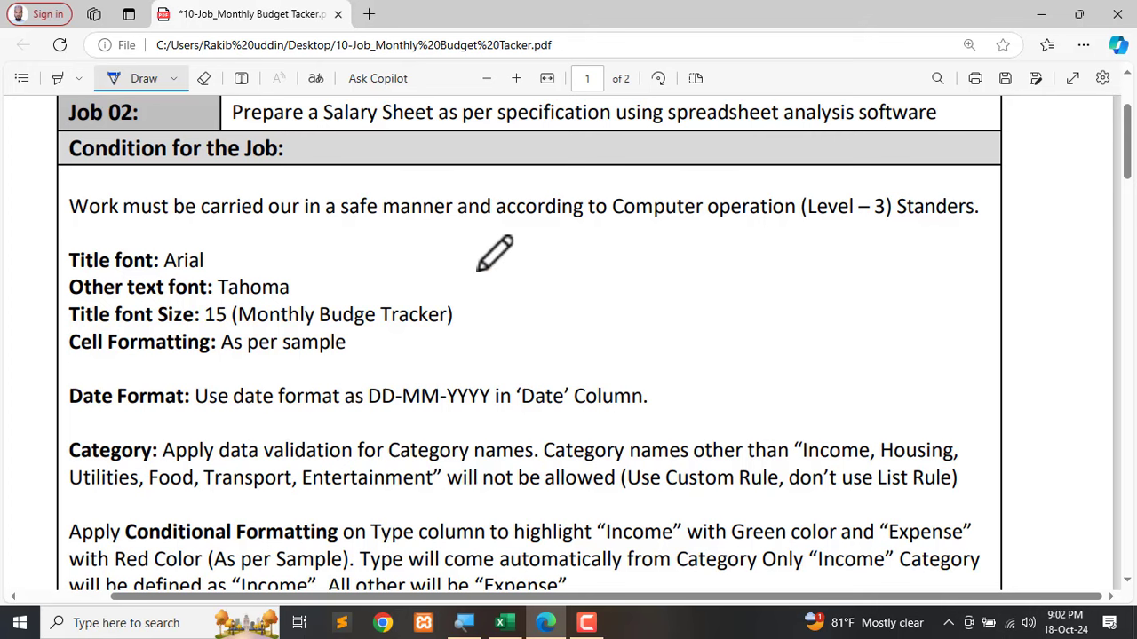
# Scroll the spec PDF from the job conditions to page 2's Sample-A budget table.
pyautogui.scroll(2, 476, 265)
pyautogui.scroll(-3, 370, 314)
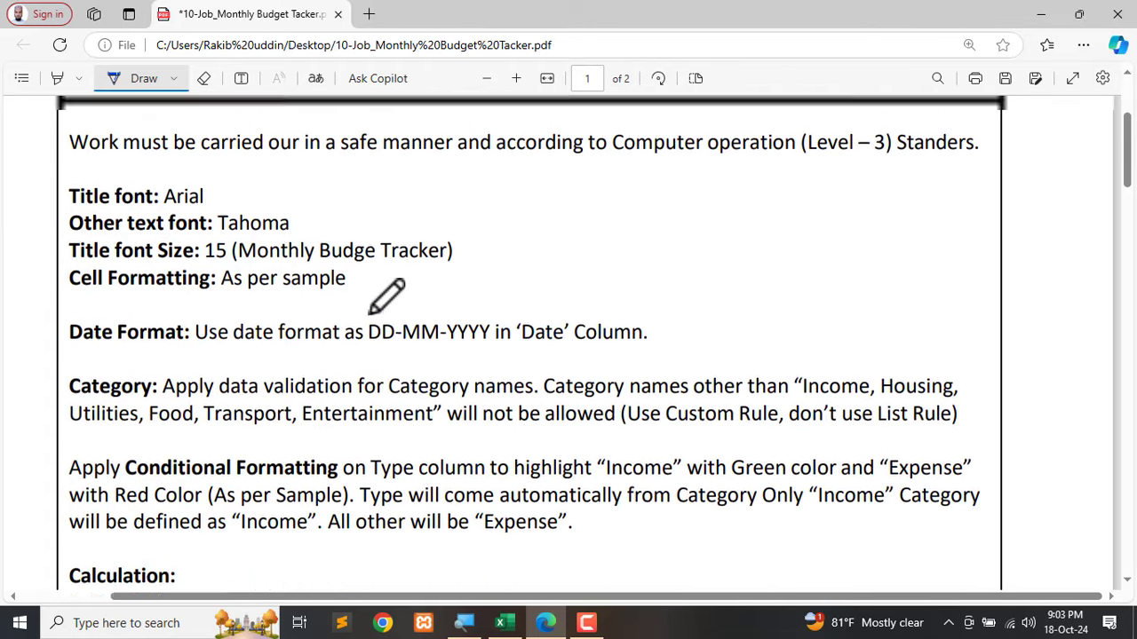
pyautogui.scroll(1, 371, 311)
pyautogui.scroll(1, 373, 313)
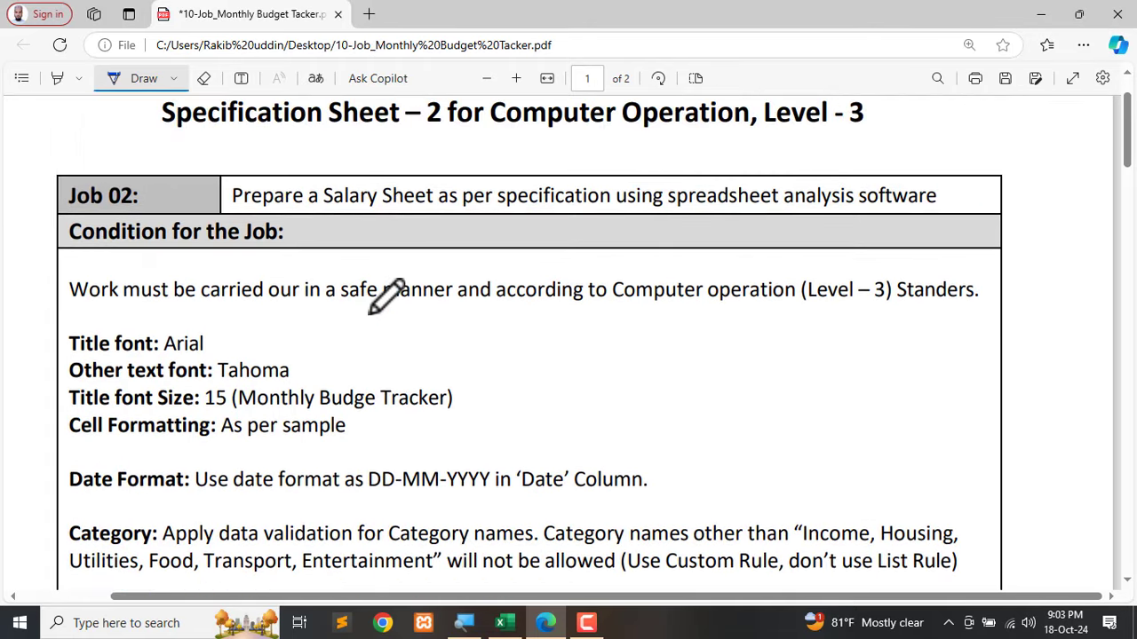
pyautogui.scroll(-15, 373, 313)
pyautogui.scroll(-8, 391, 301)
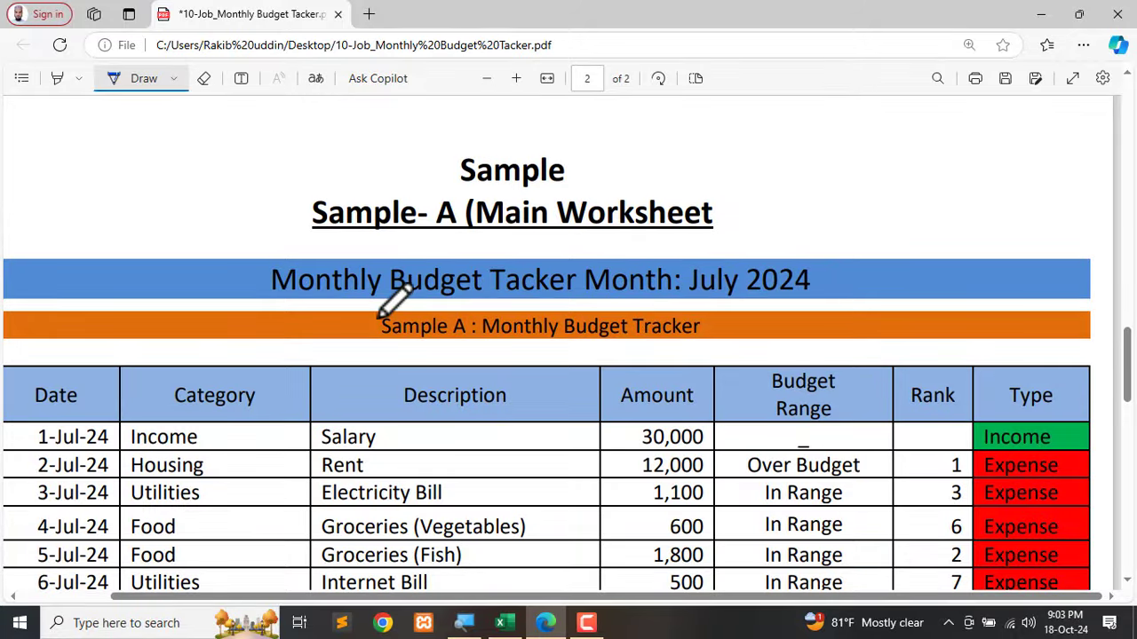
pyautogui.scroll(-1, 380, 311)
pyautogui.scroll(-4, 385, 299)
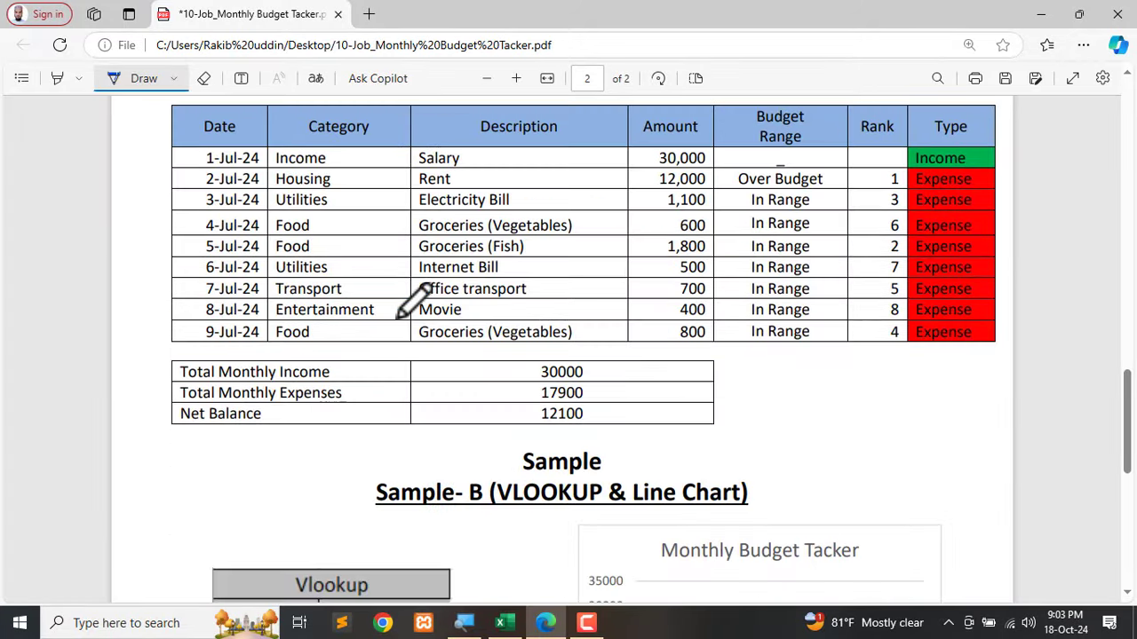
pyautogui.scroll(-3, 414, 299)
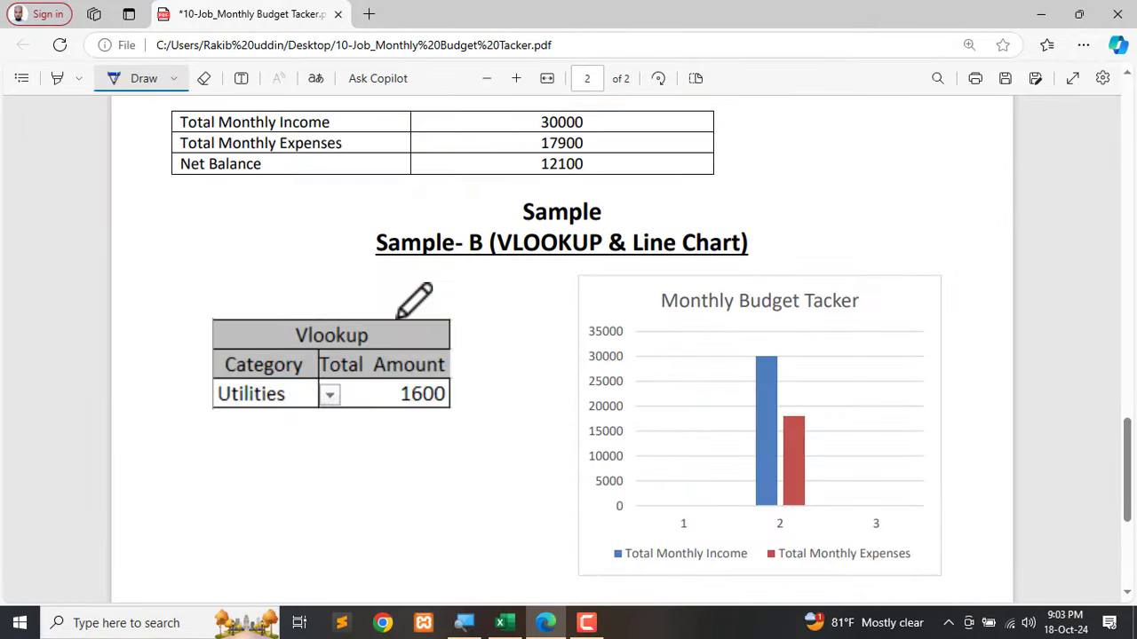
pyautogui.scroll(12, 447, 293)
pyautogui.scroll(3, 436, 285)
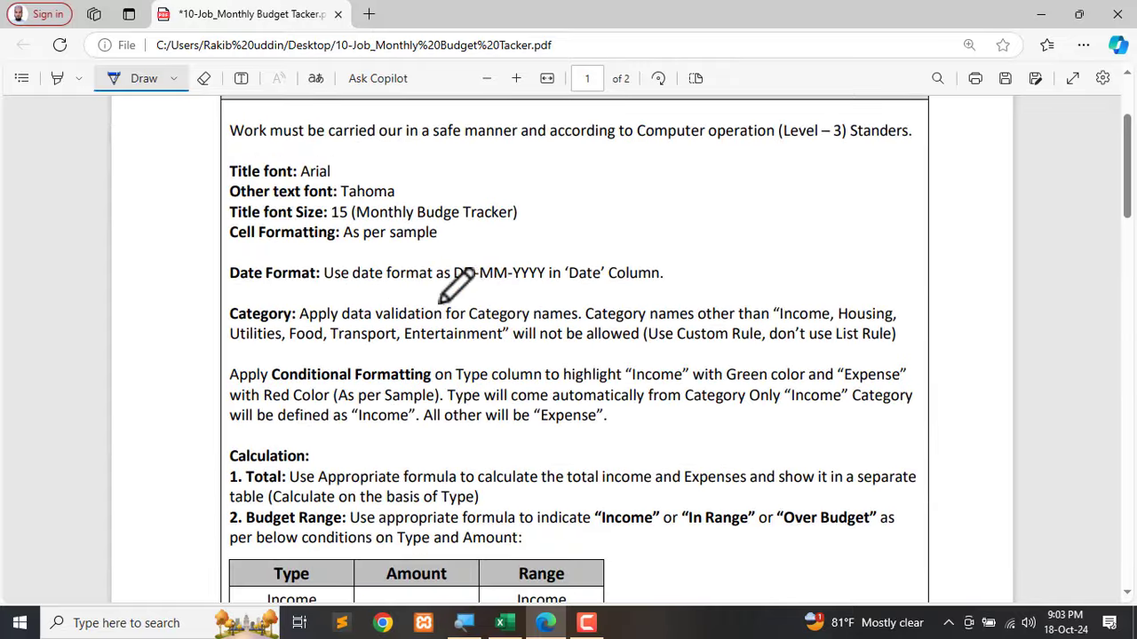
pyautogui.scroll(2, 578, 279)
pyautogui.scroll(-10, 611, 349)
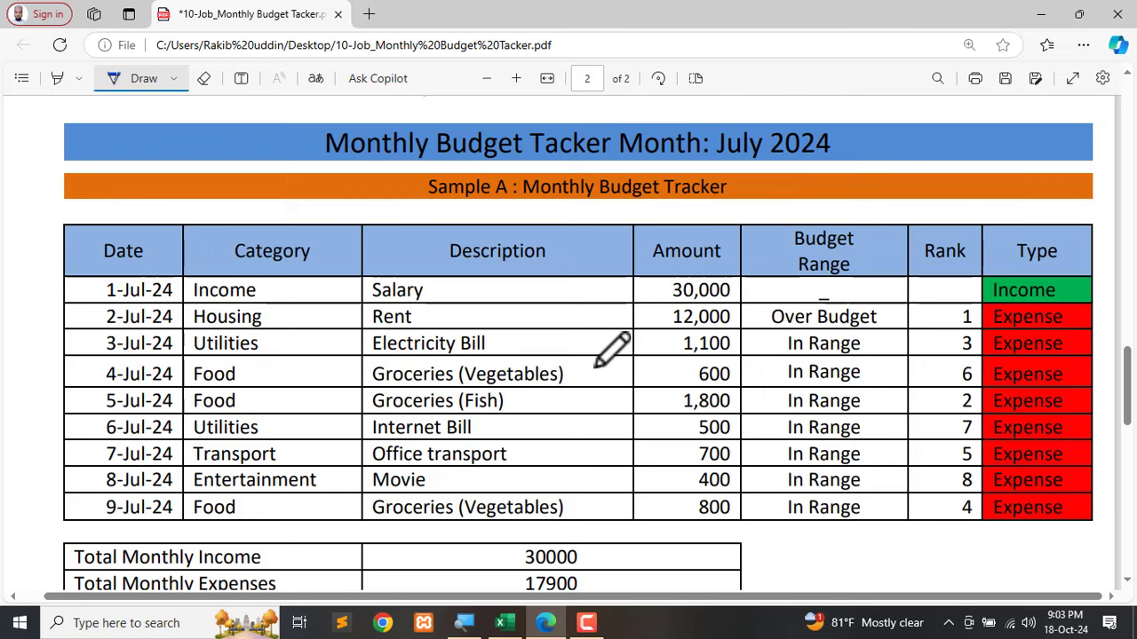
pyautogui.scroll(-2, 611, 349)
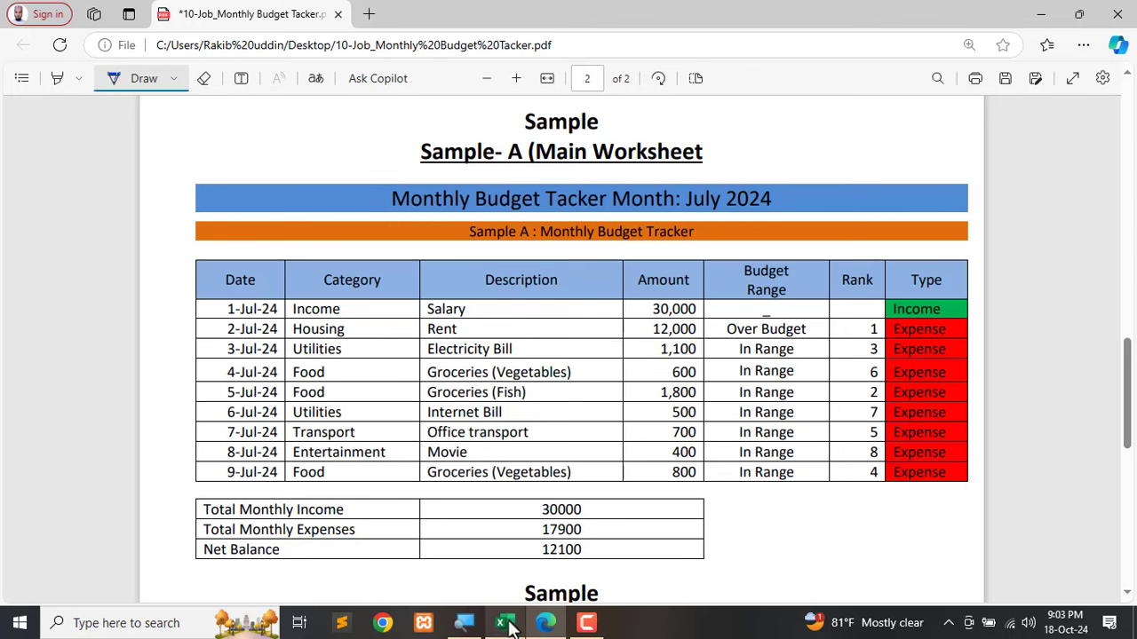
# Switch to the 10-Job workbook, select cell D14, and return to row 1 on the Home tab.
pyautogui.moveTo(508, 626)
pyautogui.click(508, 555)
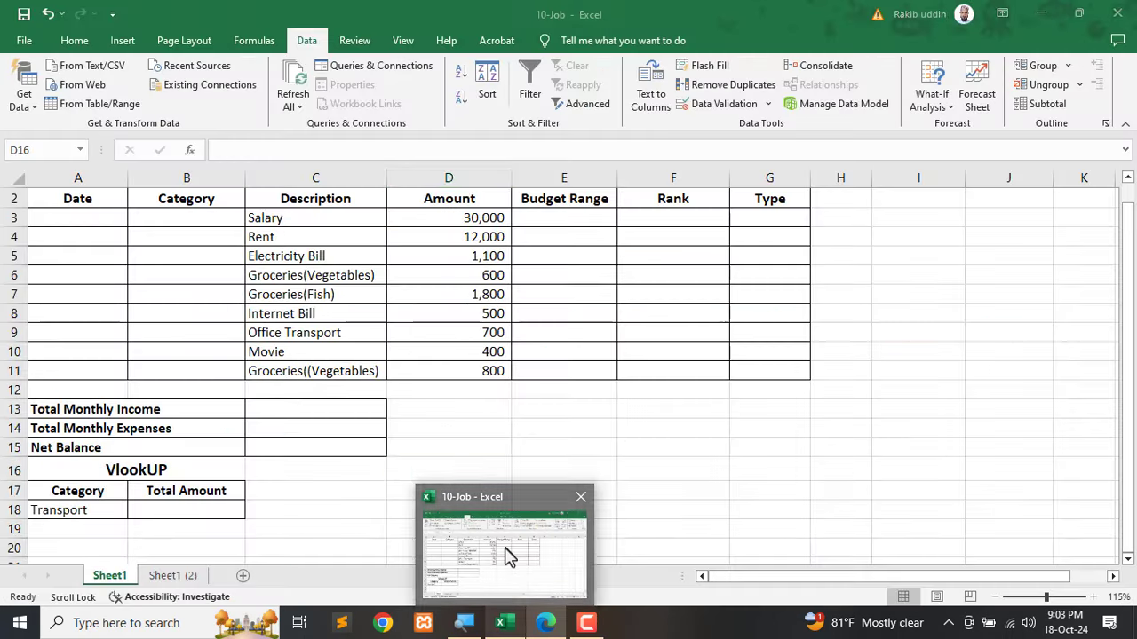
pyautogui.click(489, 433)
pyautogui.scroll(2, 489, 435)
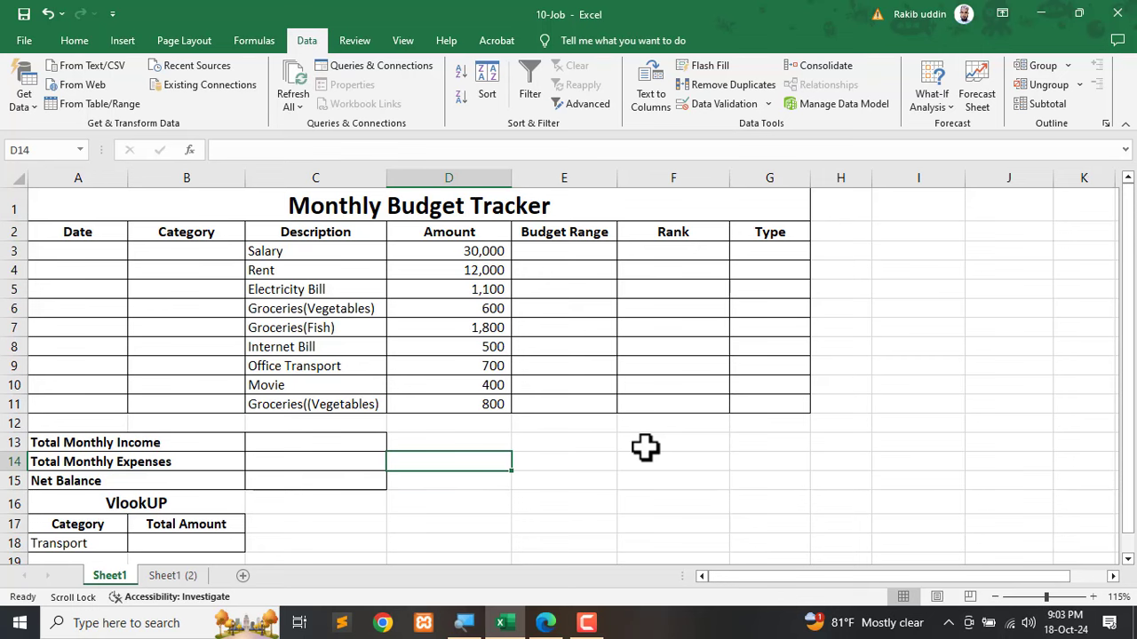
pyautogui.click(73, 40)
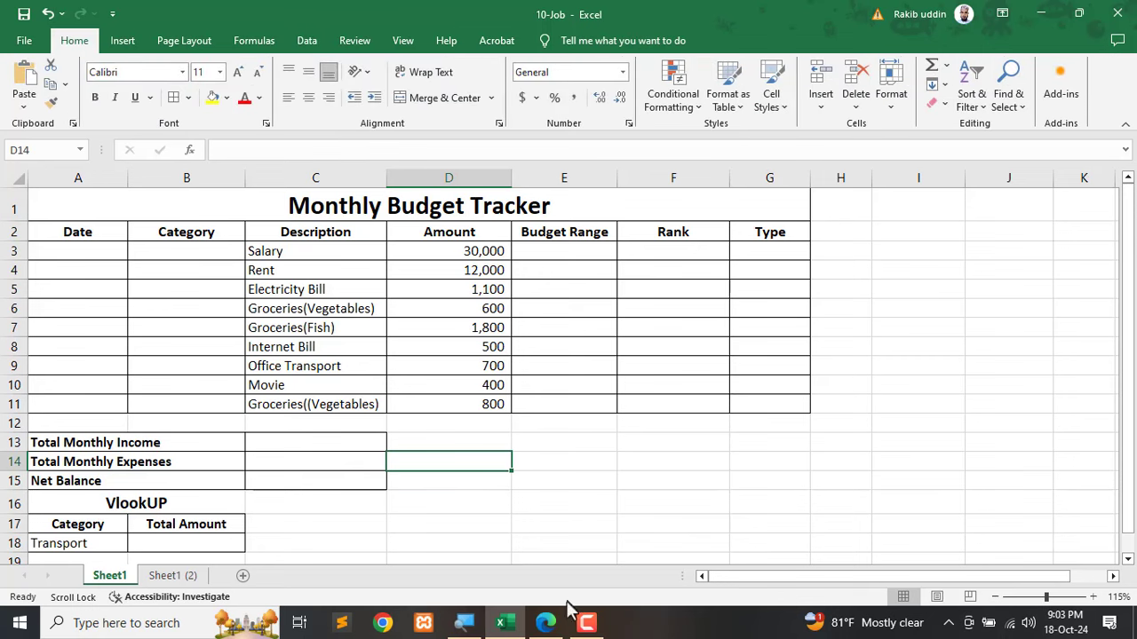
# In the PDF, ink-tick Title font and Other text font and underline Arial.
pyautogui.click(545, 623)
pyautogui.scroll(8, 485, 304)
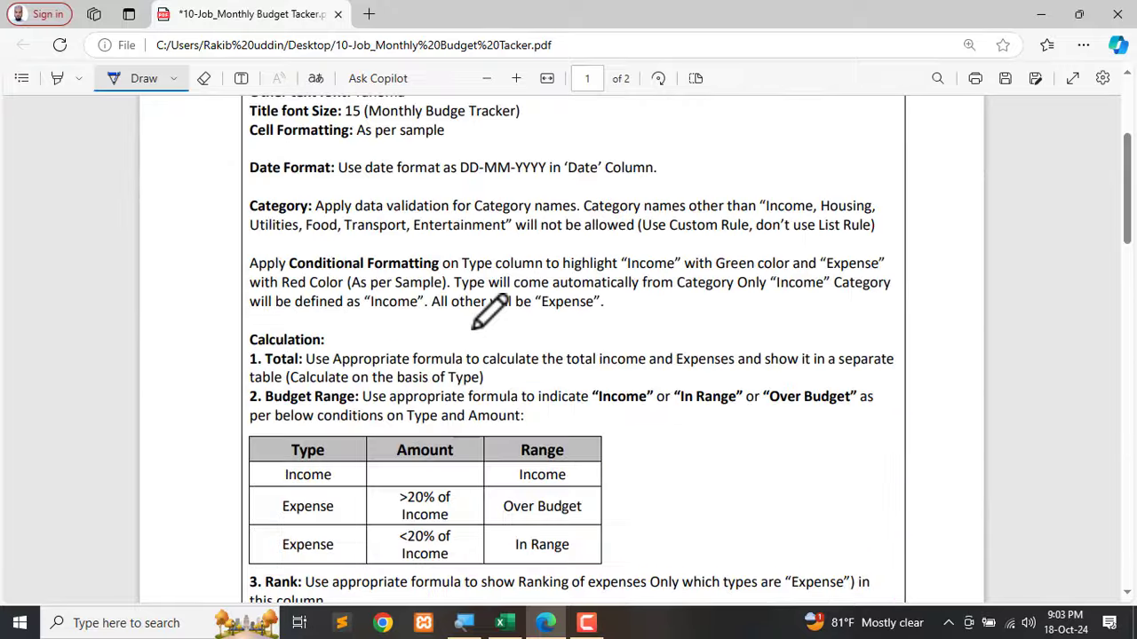
pyautogui.scroll(3, 484, 305)
pyautogui.scroll(-1, 538, 330)
pyautogui.keyDown('ctrl'); pyautogui.scroll(3, 538, 330); pyautogui.keyUp('ctrl')
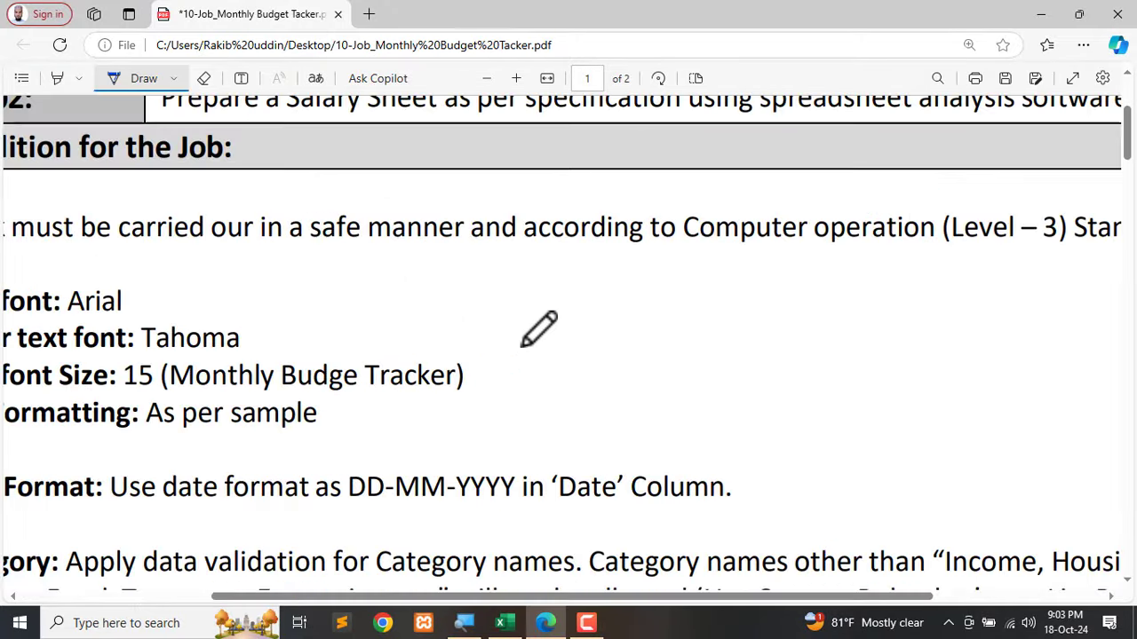
pyautogui.keyDown('ctrl'); pyautogui.scroll(-2, 538, 329); pyautogui.keyUp('ctrl')
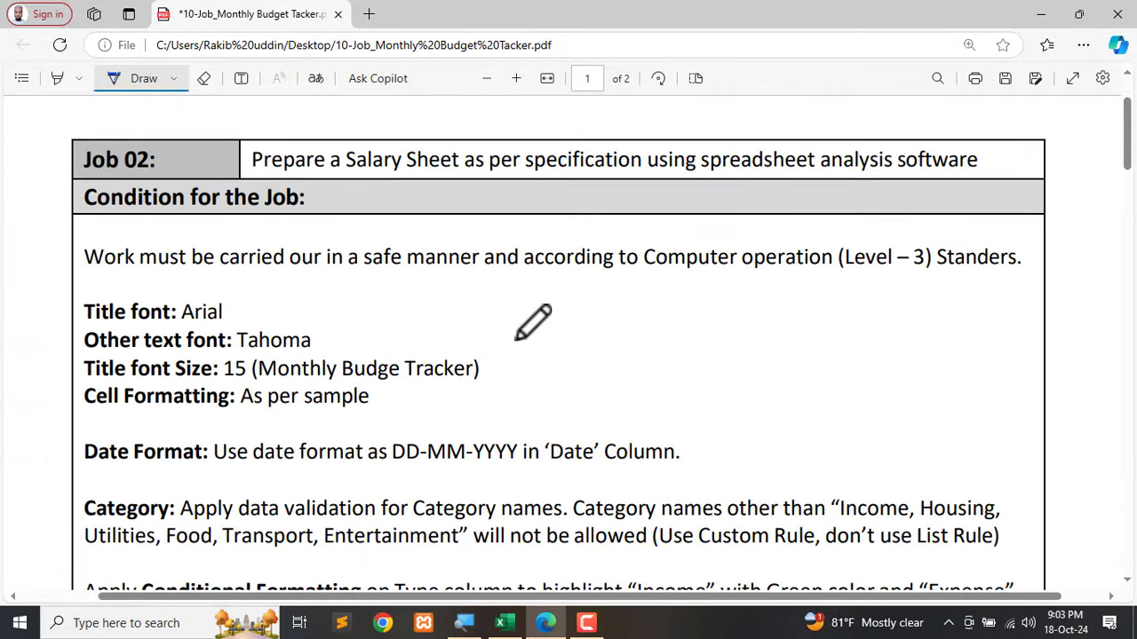
pyautogui.scroll(-1, 516, 338)
pyautogui.moveTo(56, 239); pyautogui.dragTo(114, 213)
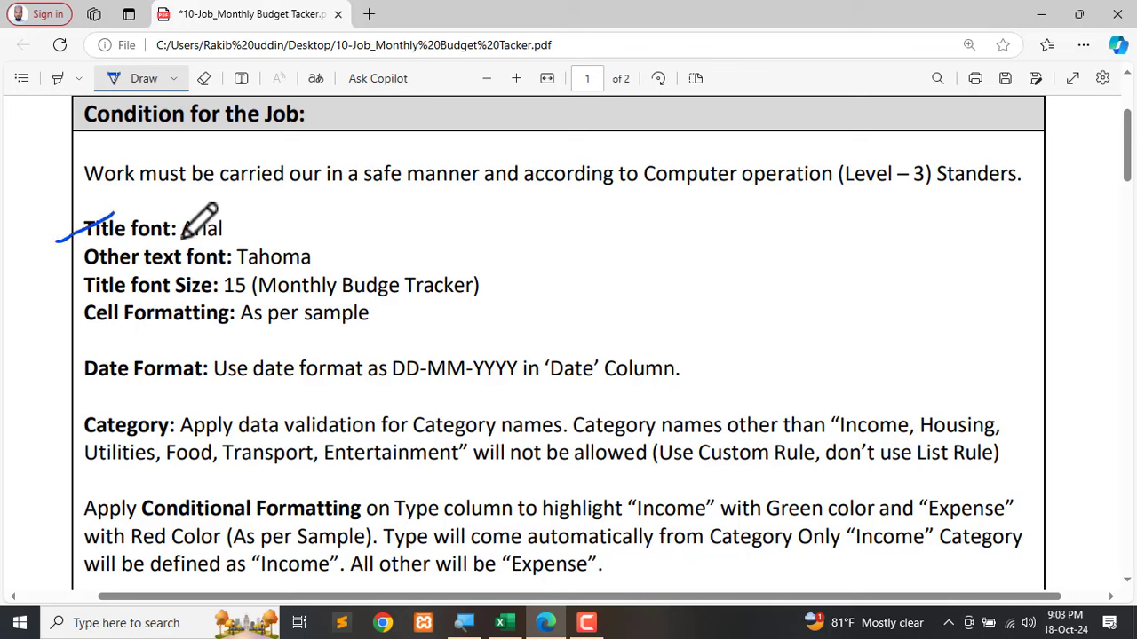
pyautogui.moveTo(183, 238); pyautogui.dragTo(224, 245)
pyautogui.moveTo(41, 281); pyautogui.dragTo(82, 264)
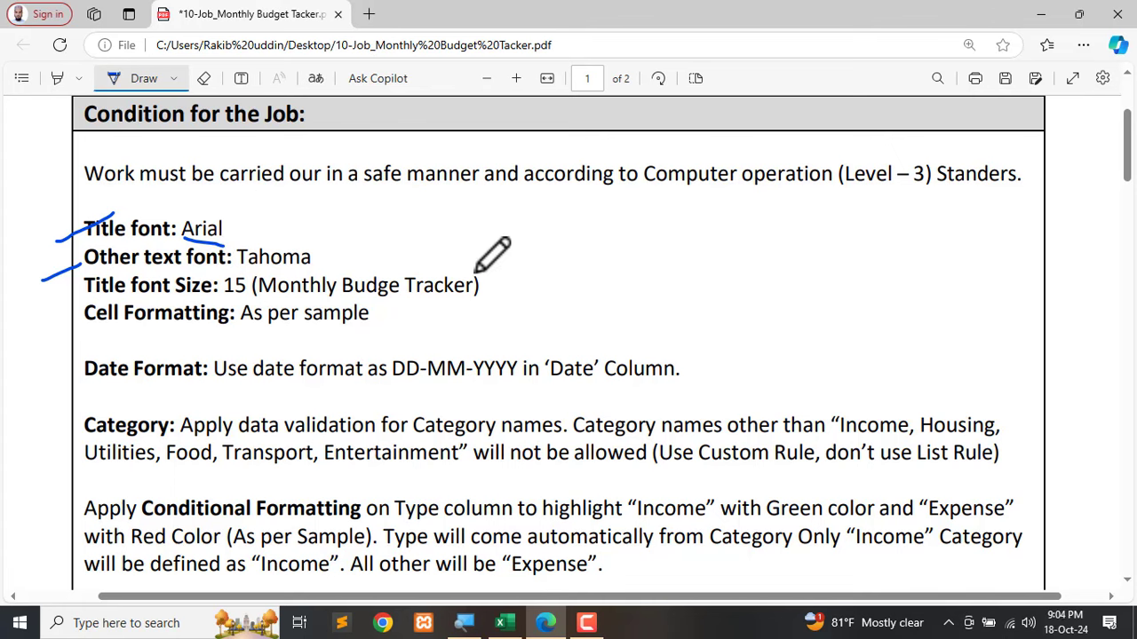
# Circle the July 2024 banner in ink, then erase that loop.
pyautogui.scroll(-8, 489, 302)
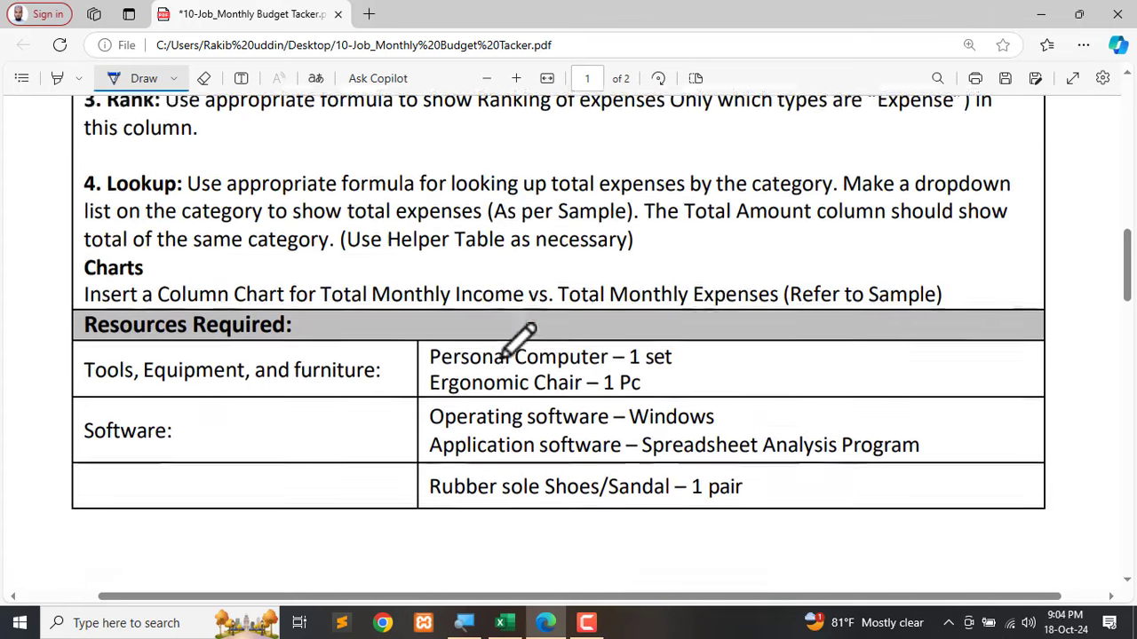
pyautogui.scroll(-10, 504, 357)
pyautogui.moveTo(667, 344); pyautogui.dragTo(795, 362)
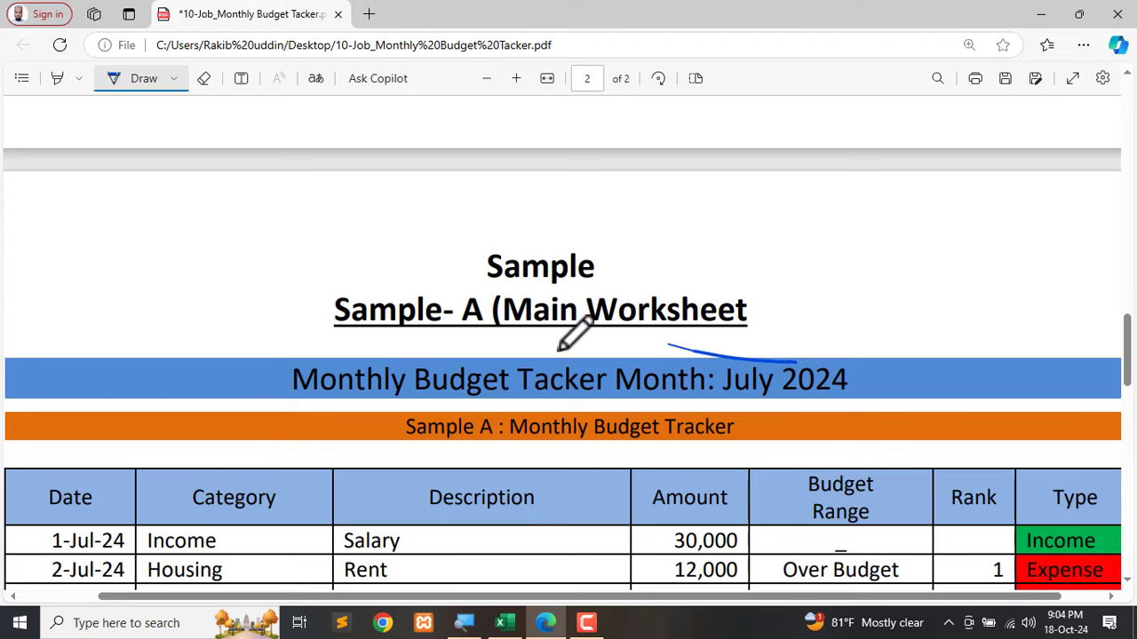
pyautogui.moveTo(560, 348)
pyautogui.mouseDown()
pyautogui.moveTo(237, 368)
pyautogui.moveTo(384, 404)
pyautogui.mouseUp()
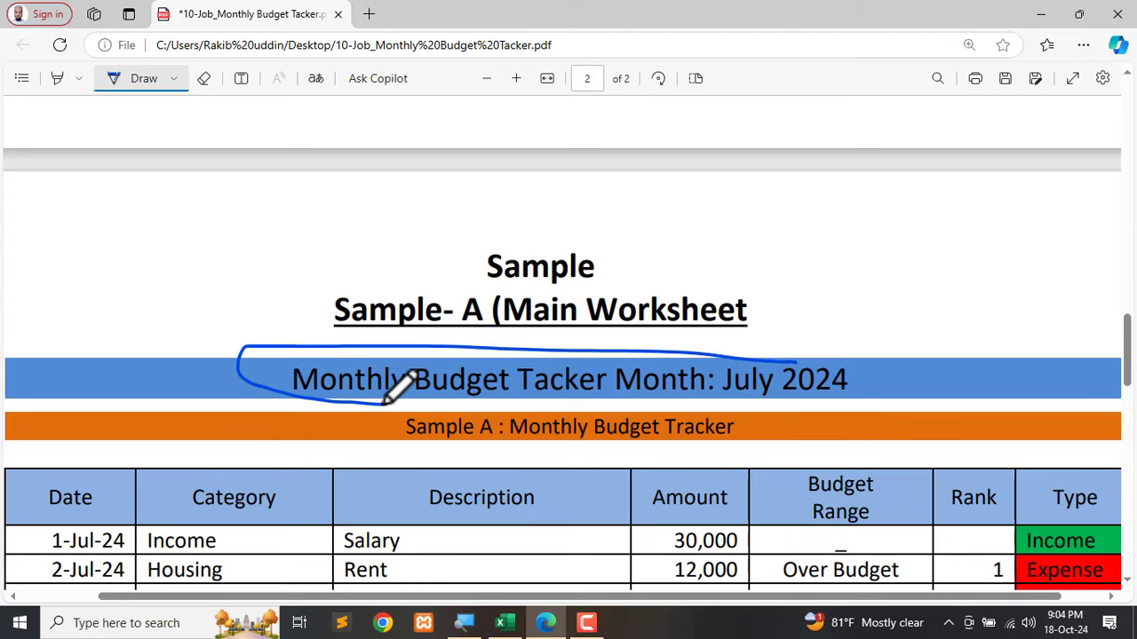
pyautogui.click(204, 80)
pyautogui.click(319, 349)
pyautogui.scroll(15, 347, 385)
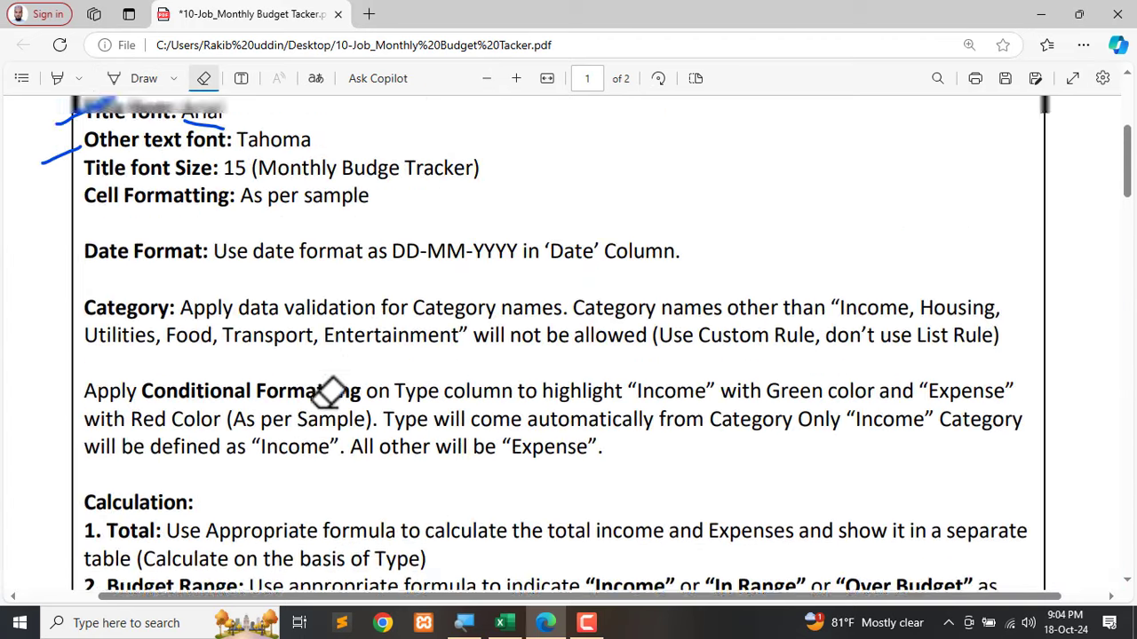
pyautogui.scroll(2, 330, 391)
# Underline 'Cell Formatting: As per sample', 'Date Format' and 'DD-MM-YYYY' in blue ink.
pyautogui.click(144, 78)
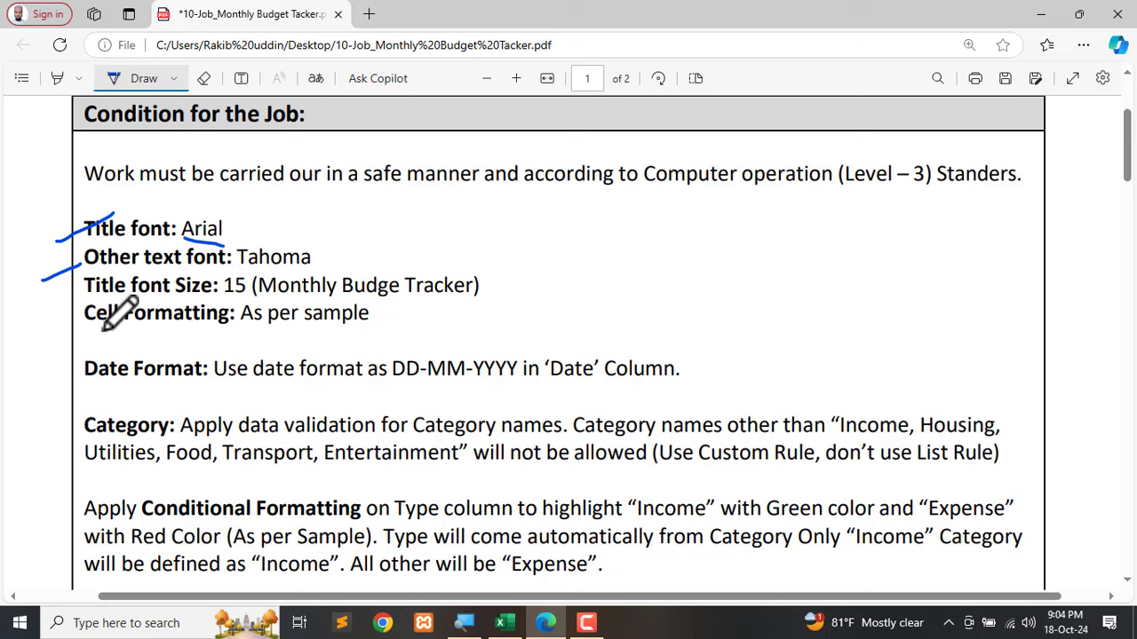
pyautogui.moveTo(95, 334); pyautogui.dragTo(377, 333)
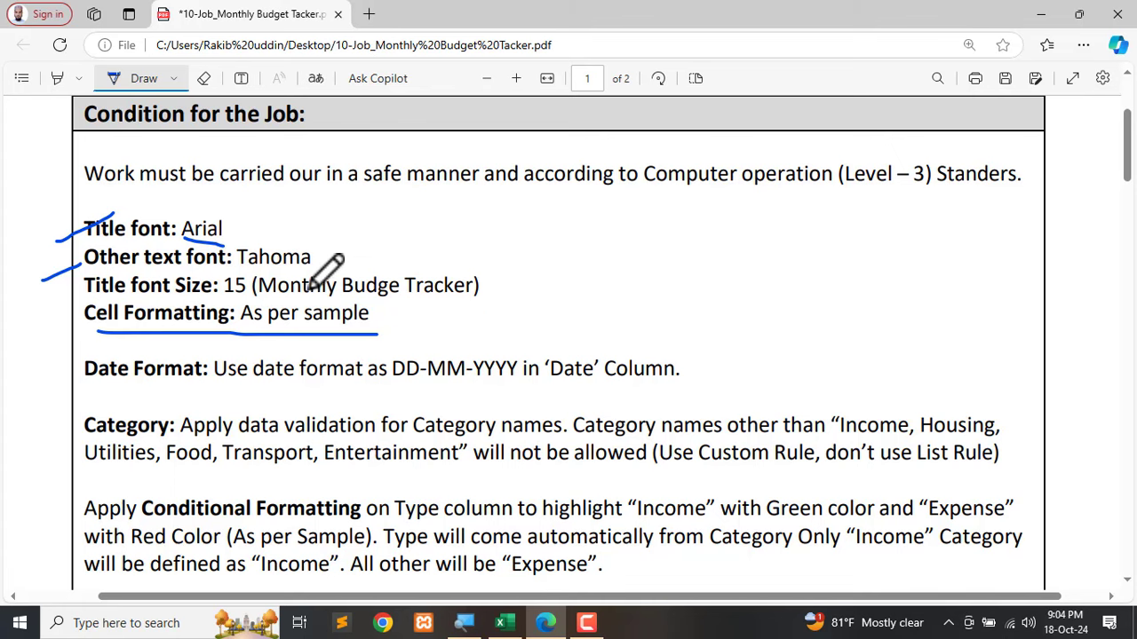
pyautogui.scroll(-2, 325, 274)
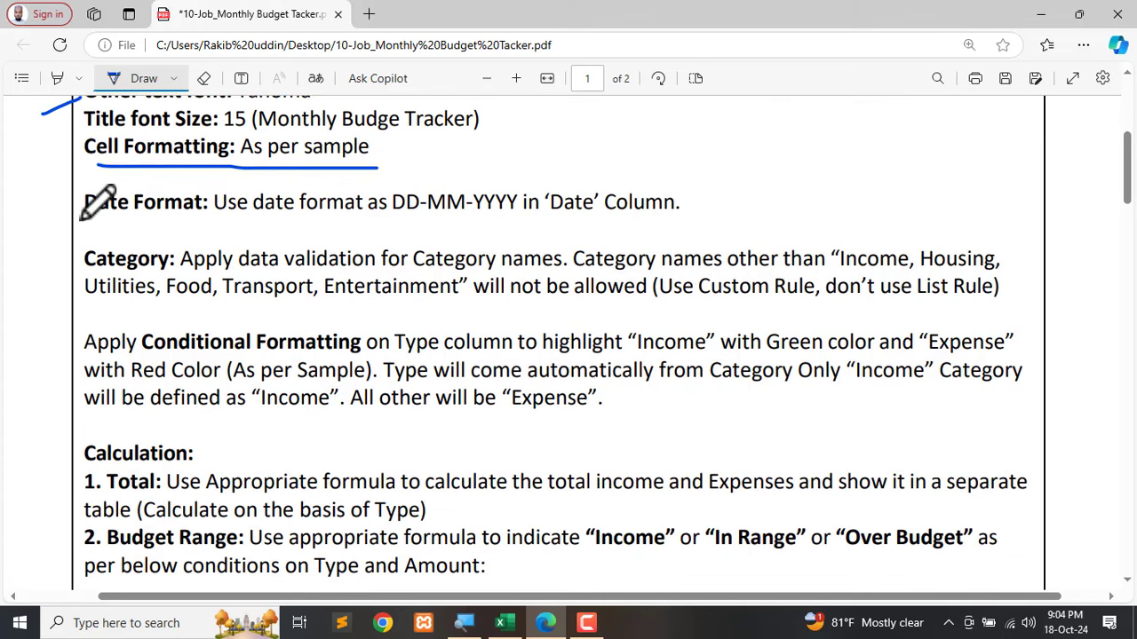
pyautogui.moveTo(81, 214); pyautogui.dragTo(165, 214)
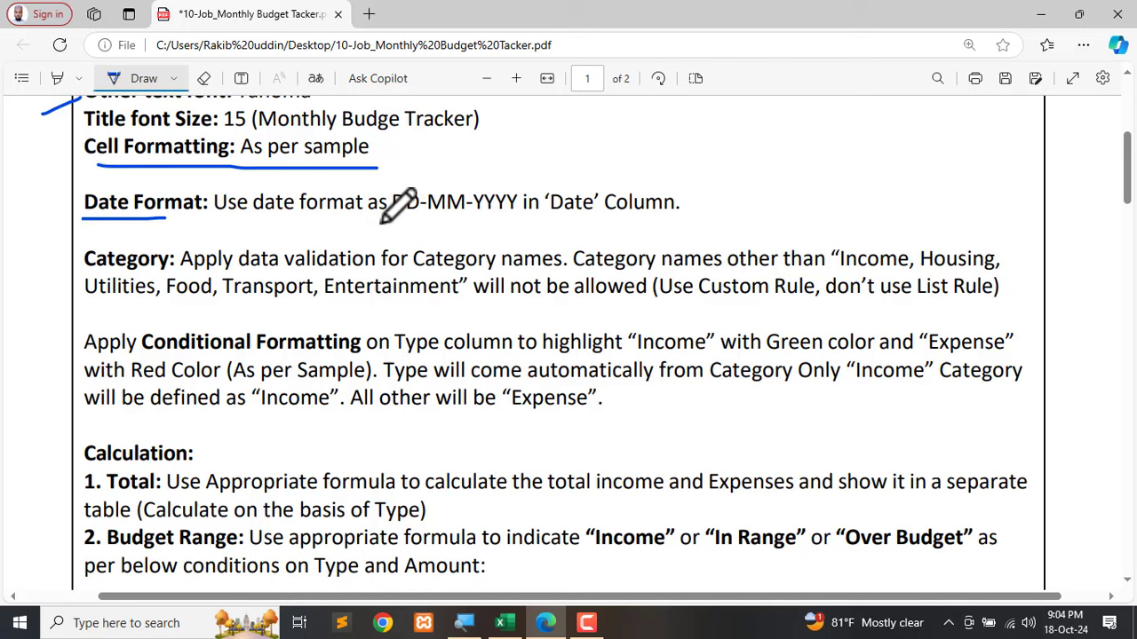
pyautogui.moveTo(393, 214); pyautogui.dragTo(511, 214)
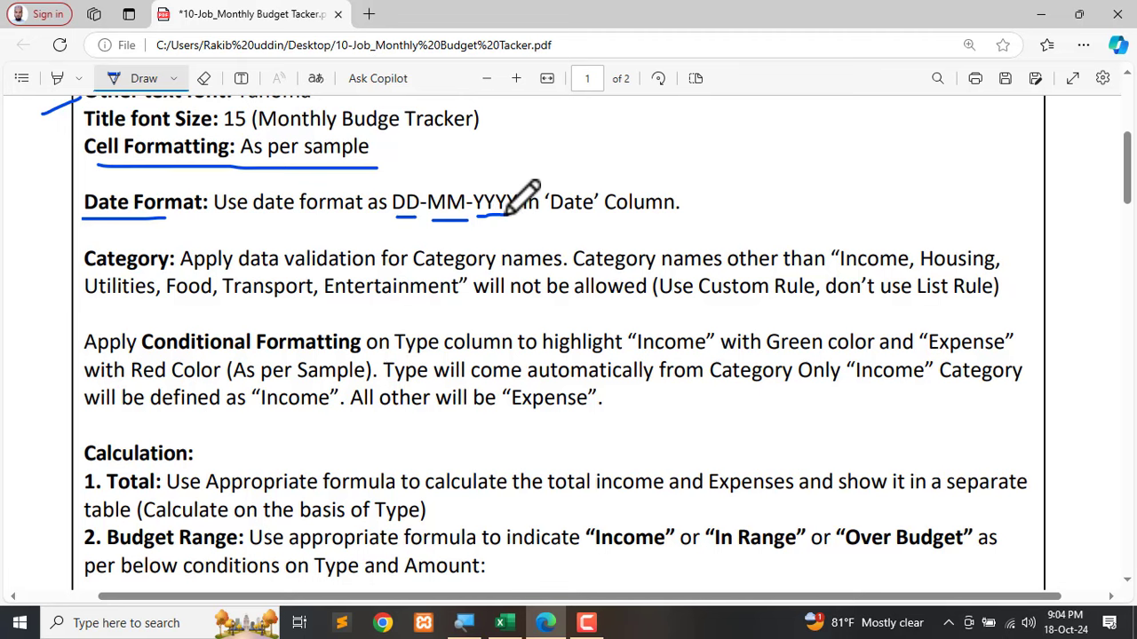
pyautogui.scroll(-15, 299, 355)
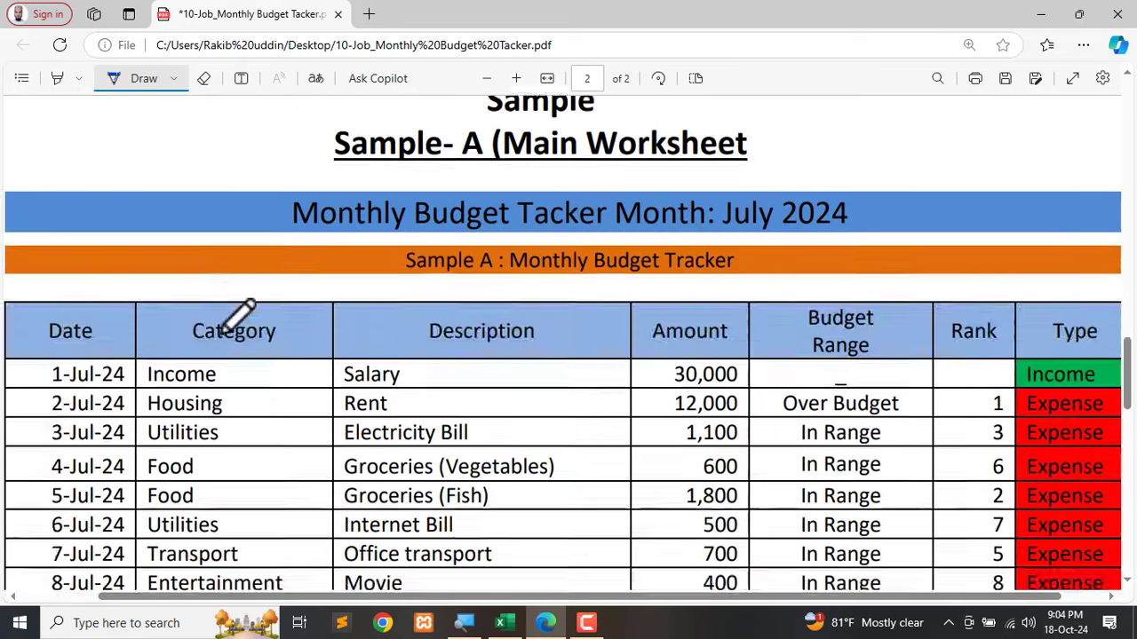
pyautogui.scroll(3, 215, 326)
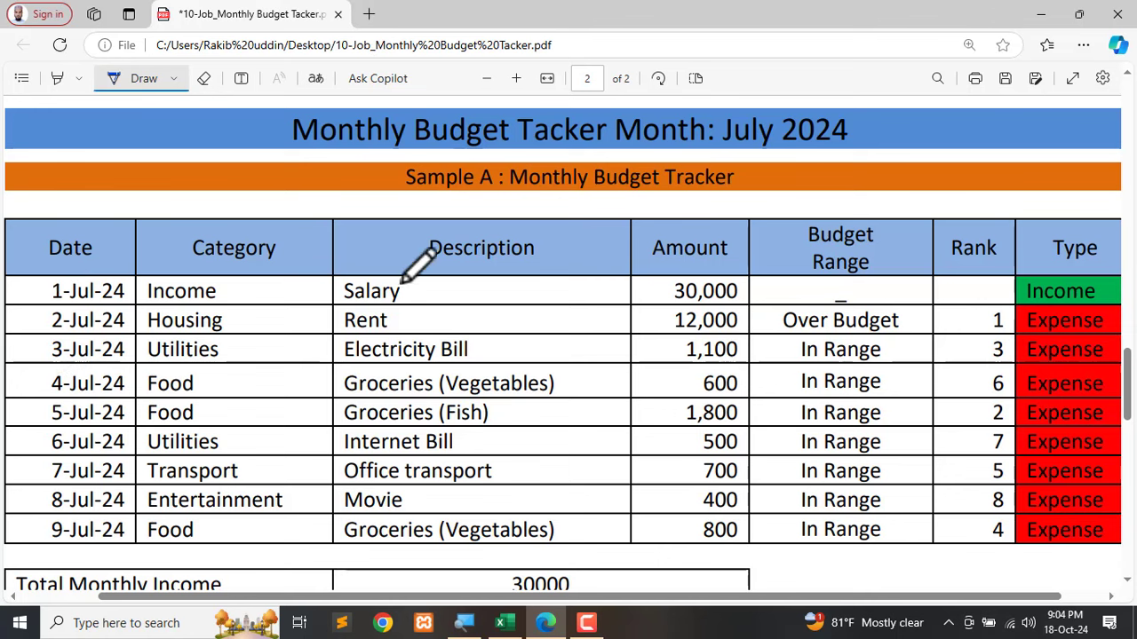
pyautogui.scroll(5, 483, 339)
pyautogui.scroll(10, 499, 324)
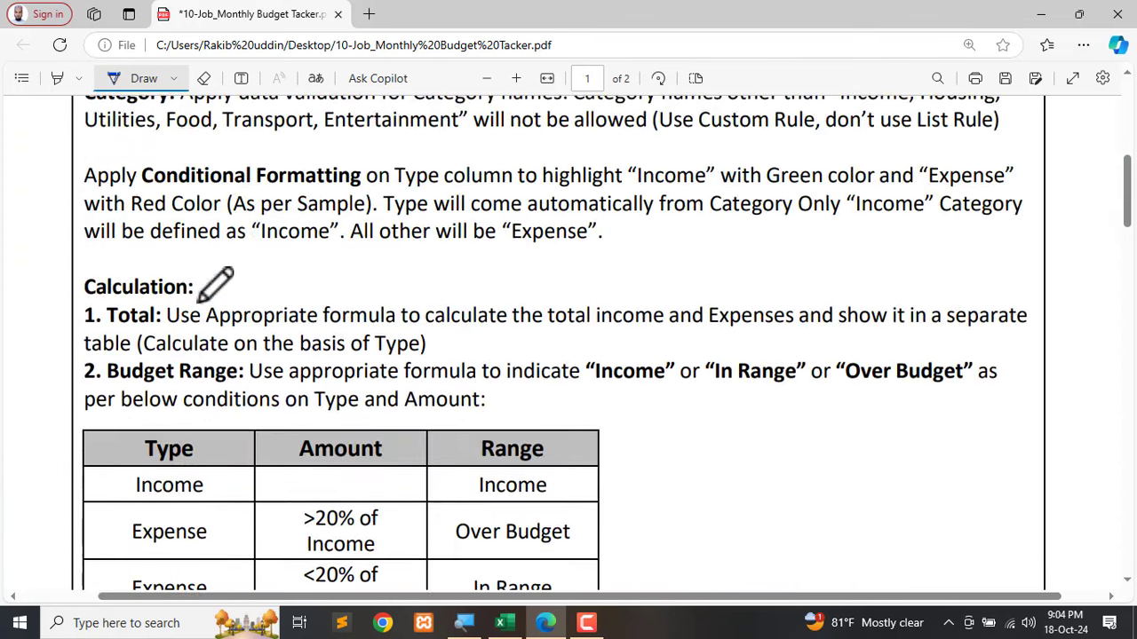
pyautogui.scroll(2, 234, 313)
pyautogui.click(501, 623)
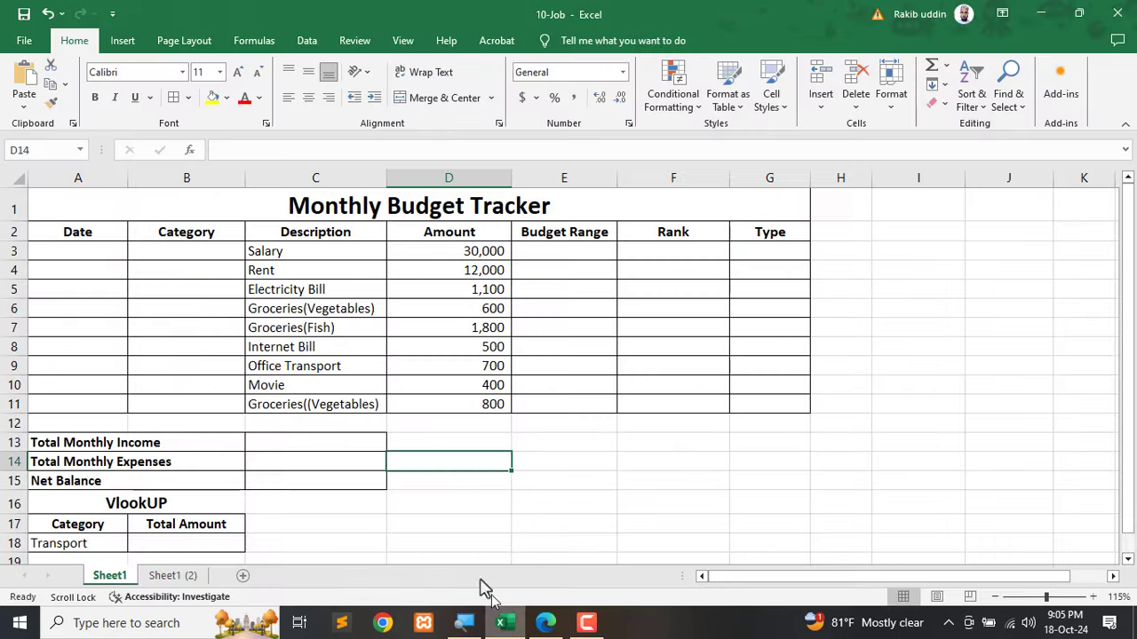
pyautogui.moveTo(73, 251); pyautogui.dragTo(50, 400)
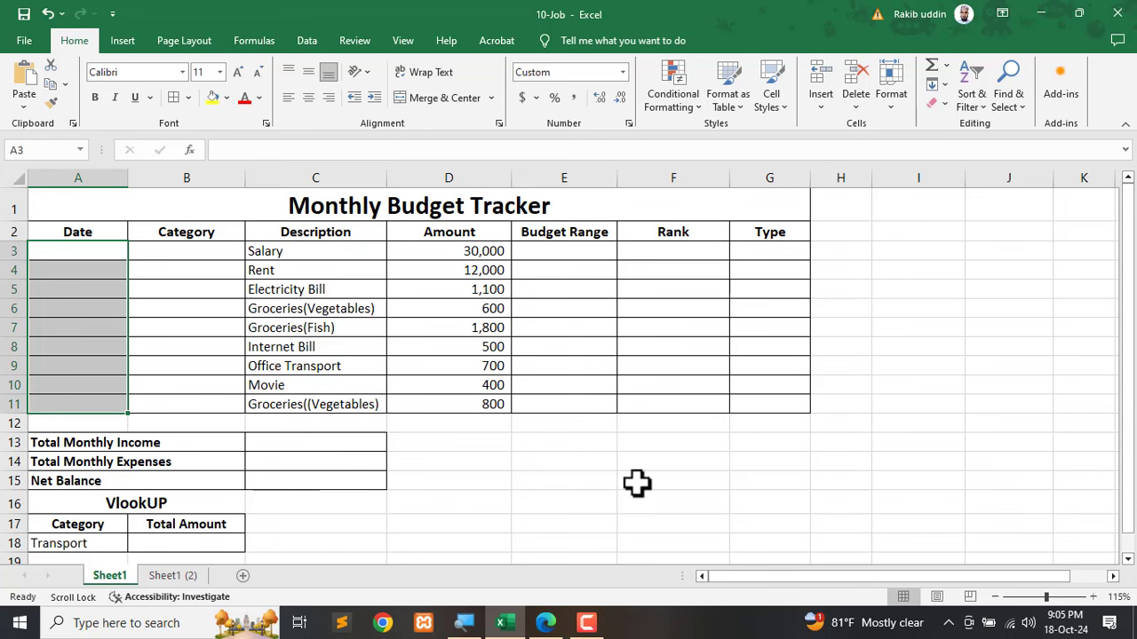
pyautogui.click(545, 622)
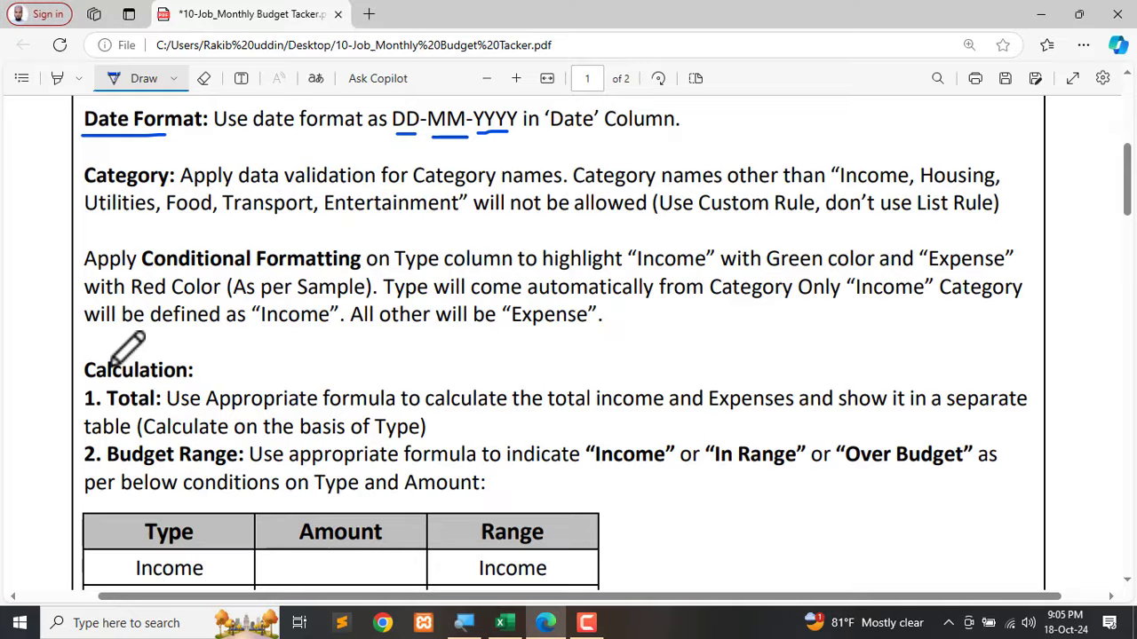
pyautogui.scroll(-15, 129, 342)
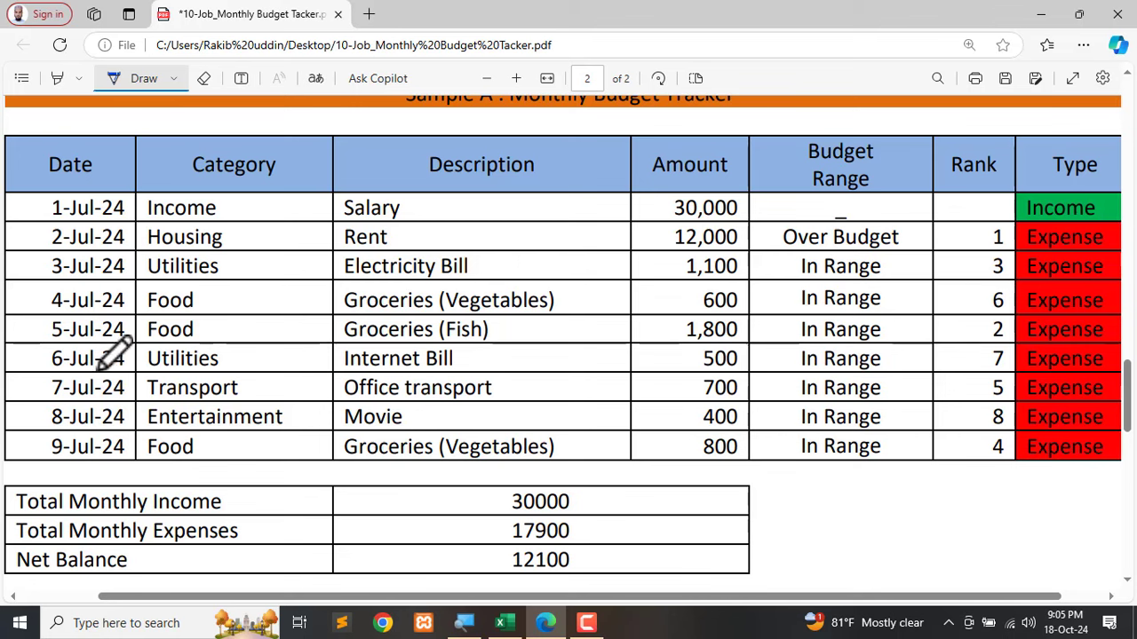
pyautogui.click(1043, 16)
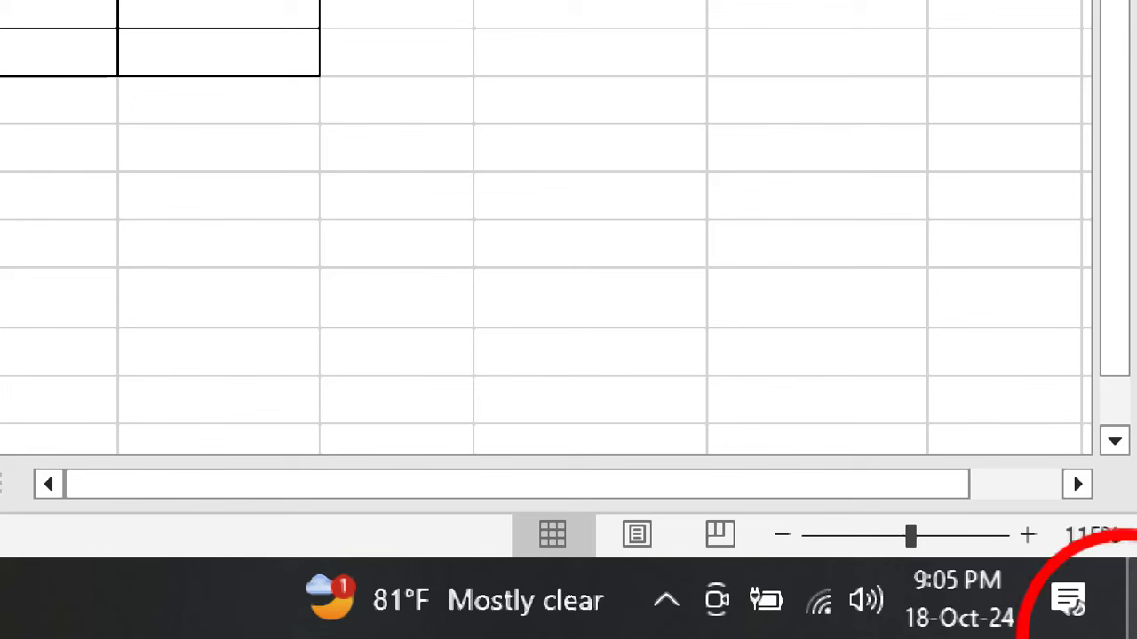
pyautogui.moveTo(936, 626)
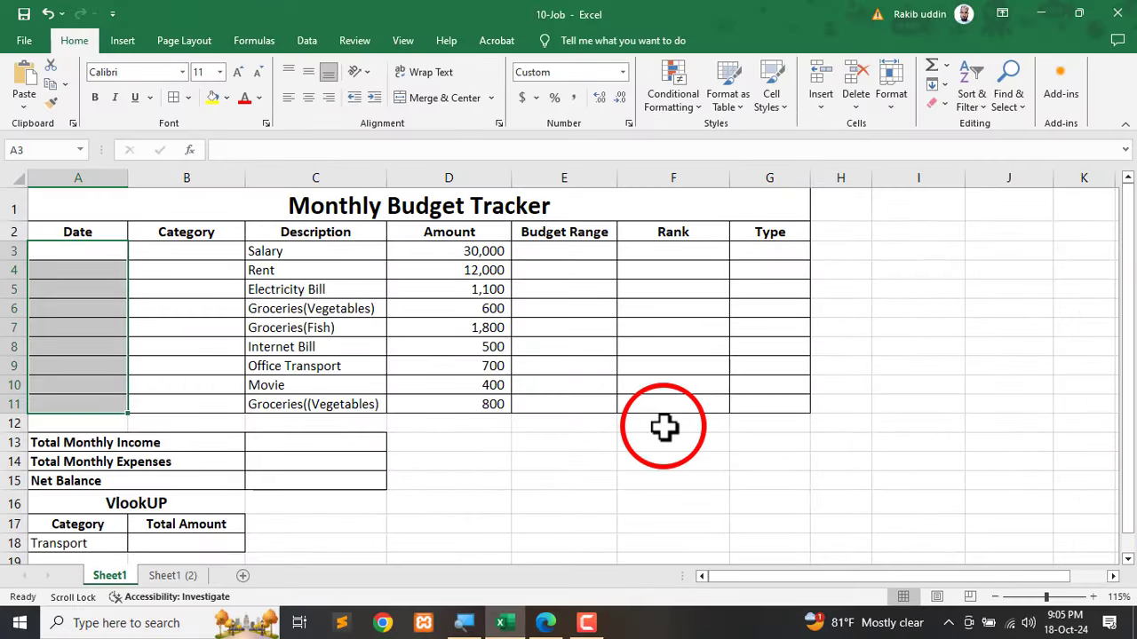
# Enter 01/06/2024 in cell A3, then select the date range A3:A11.
pyautogui.click(73, 248)
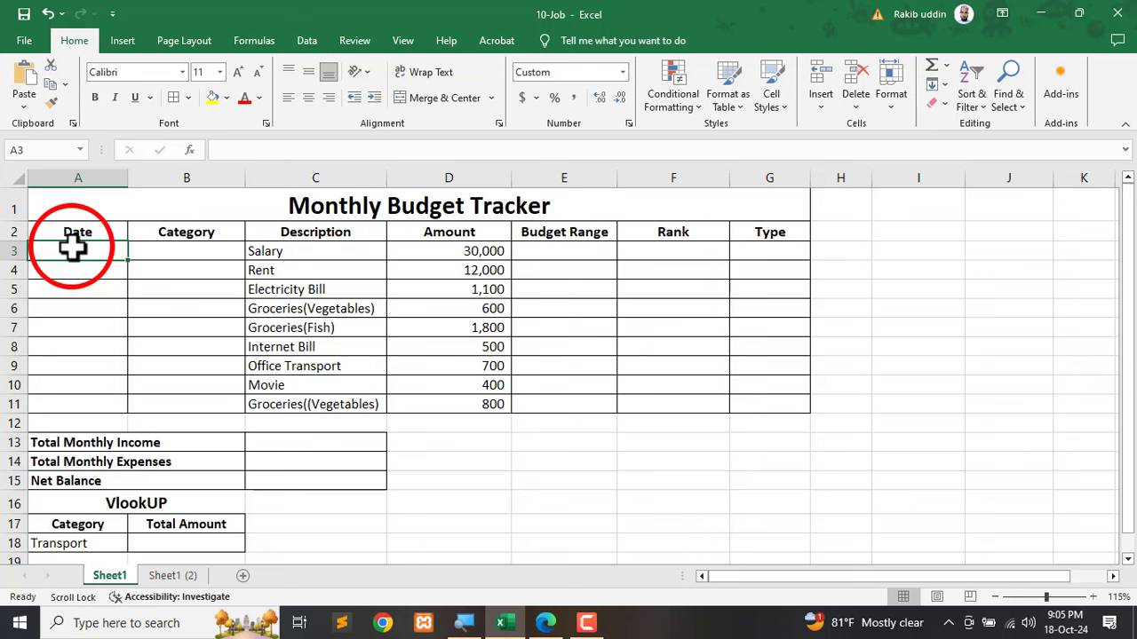
pyautogui.write('20')
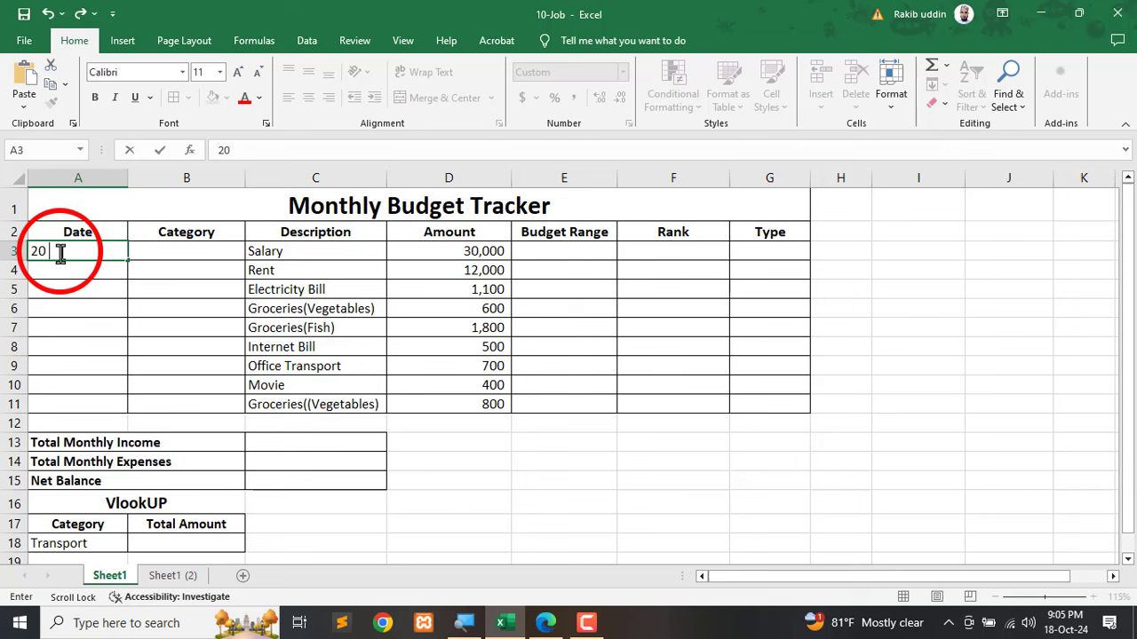
pyautogui.moveTo(61, 253); pyautogui.dragTo(9, 251)
pyautogui.press('BackSpace')
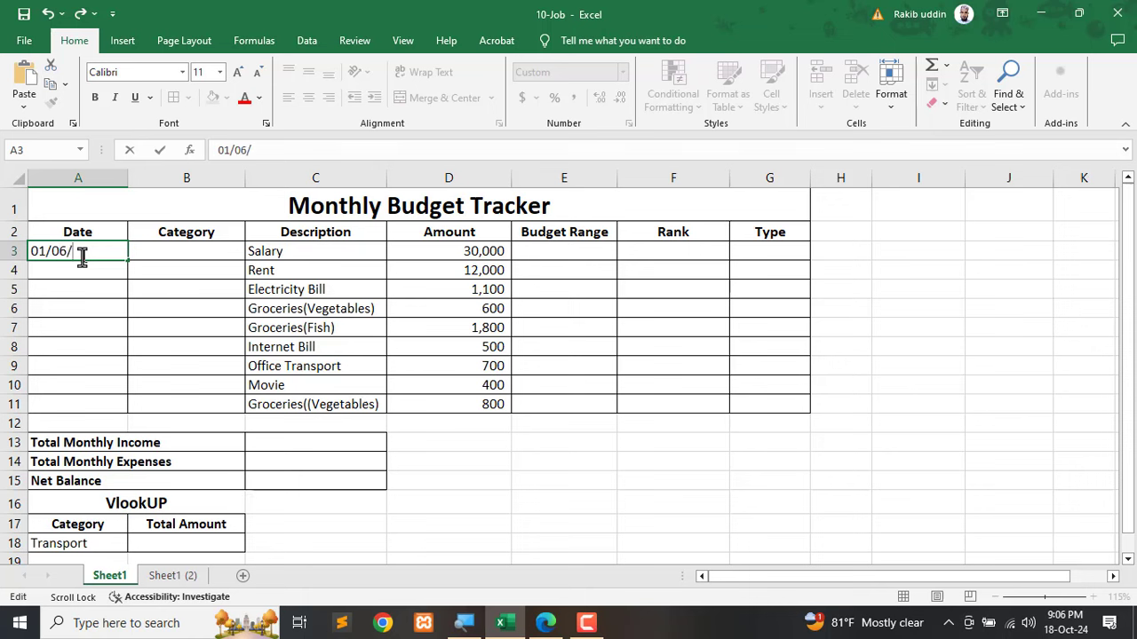
pyautogui.press('Return')
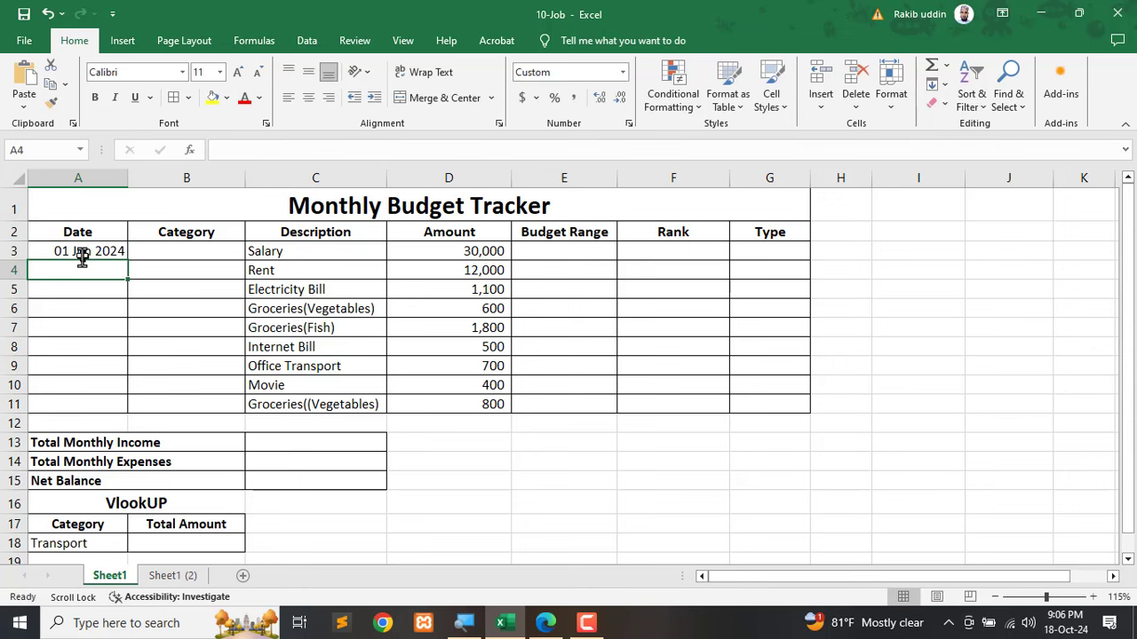
pyautogui.moveTo(94, 251); pyautogui.dragTo(83, 400)
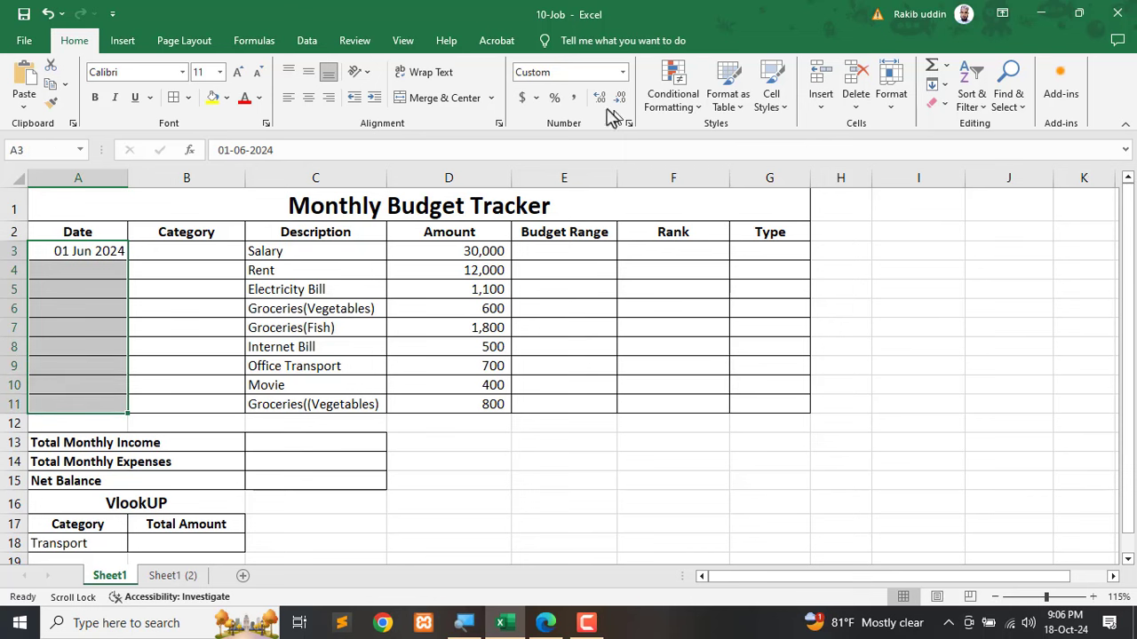
# Give the date cells the custom number format dd mmm yyyy via Format Cells.
pyautogui.click(75, 46)
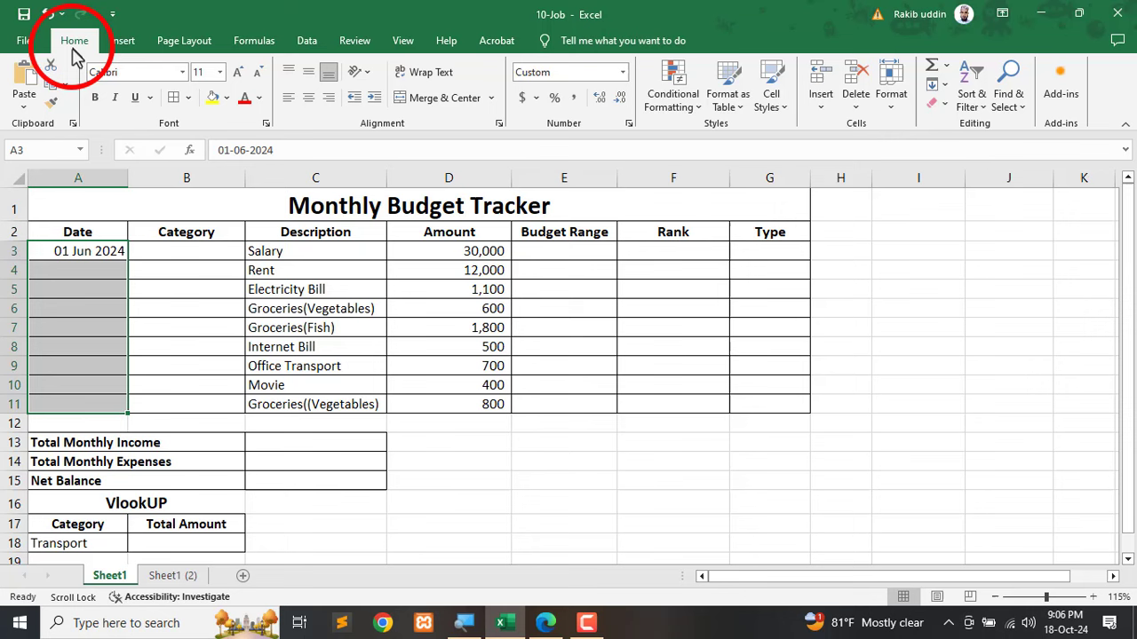
pyautogui.click(629, 124)
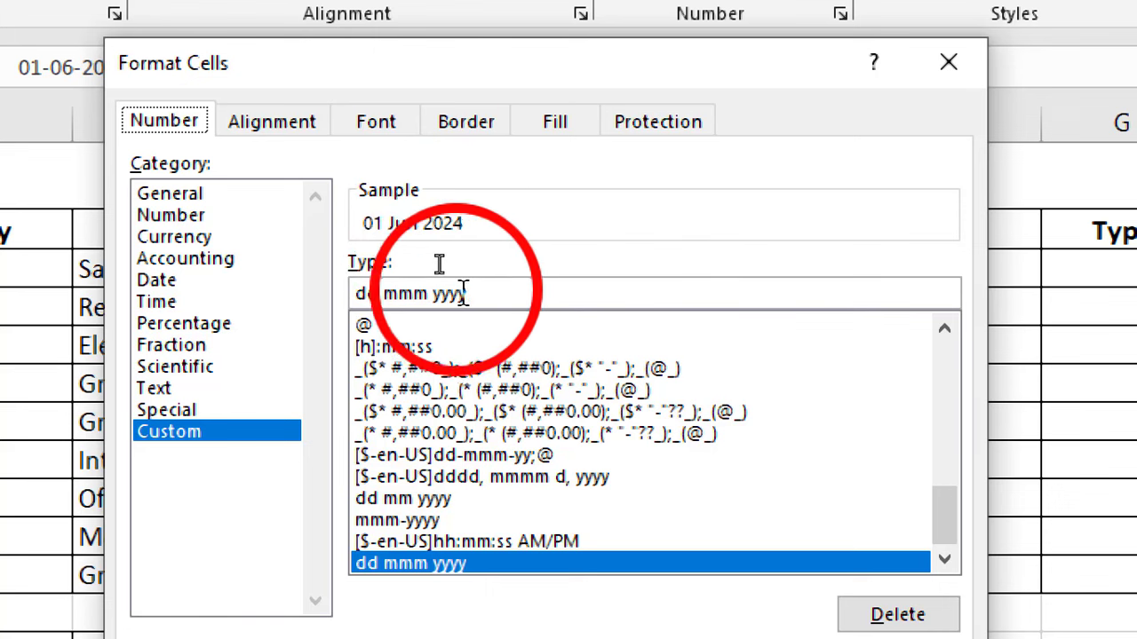
pyautogui.click(434, 293)
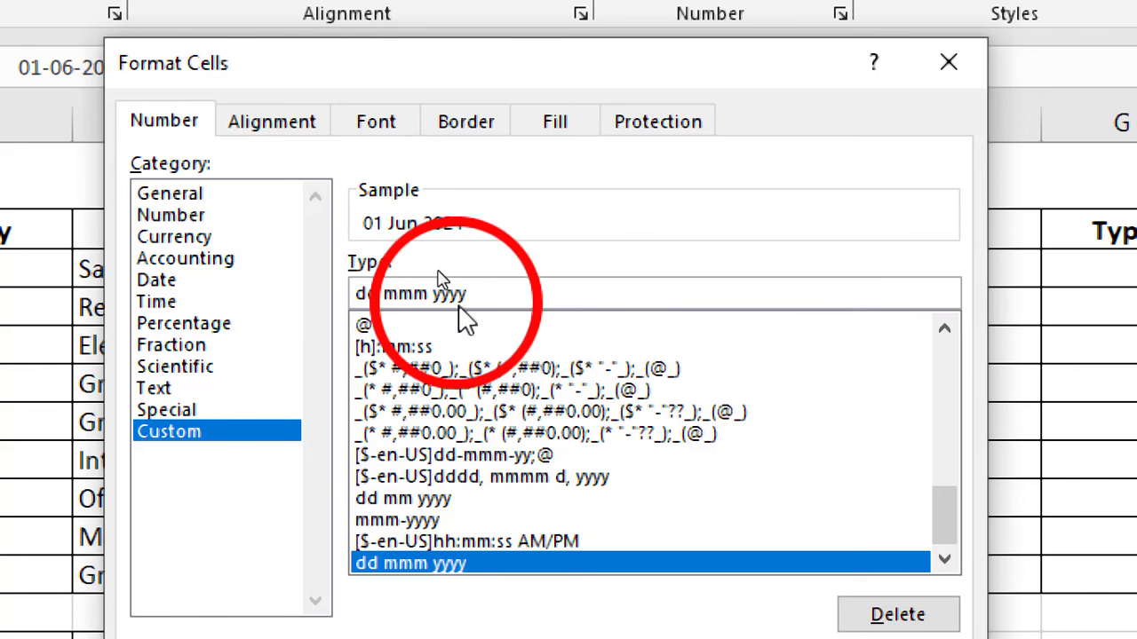
pyautogui.press('BackSpace')
pyautogui.moveTo(616, 321); pyautogui.dragTo(274, 322)
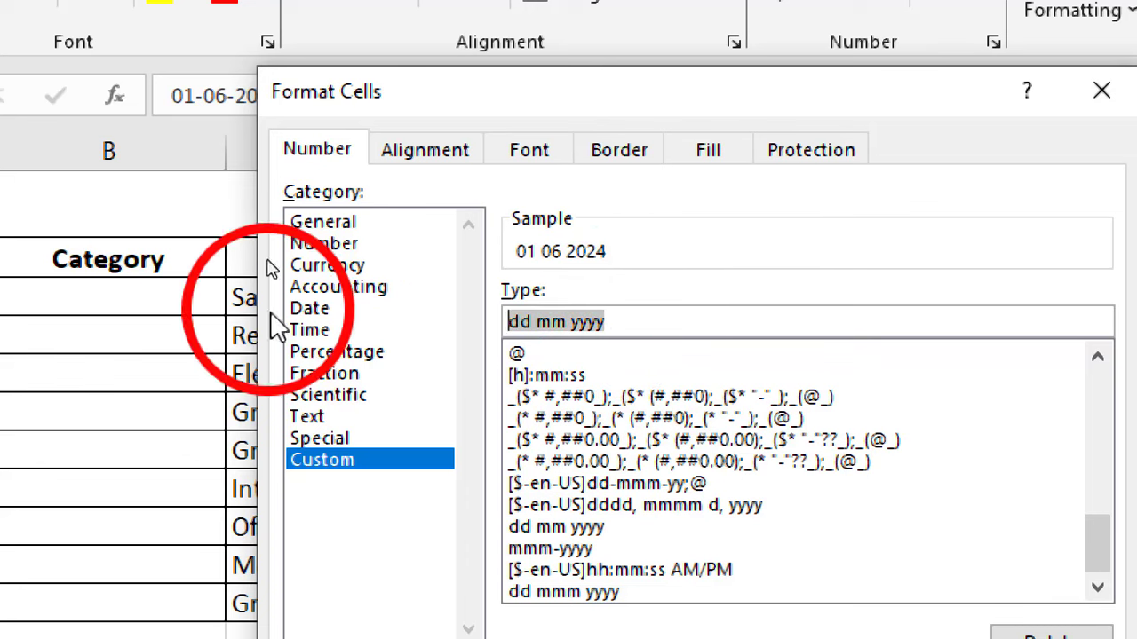
pyautogui.press('BackSpace')
pyautogui.write('dd ')
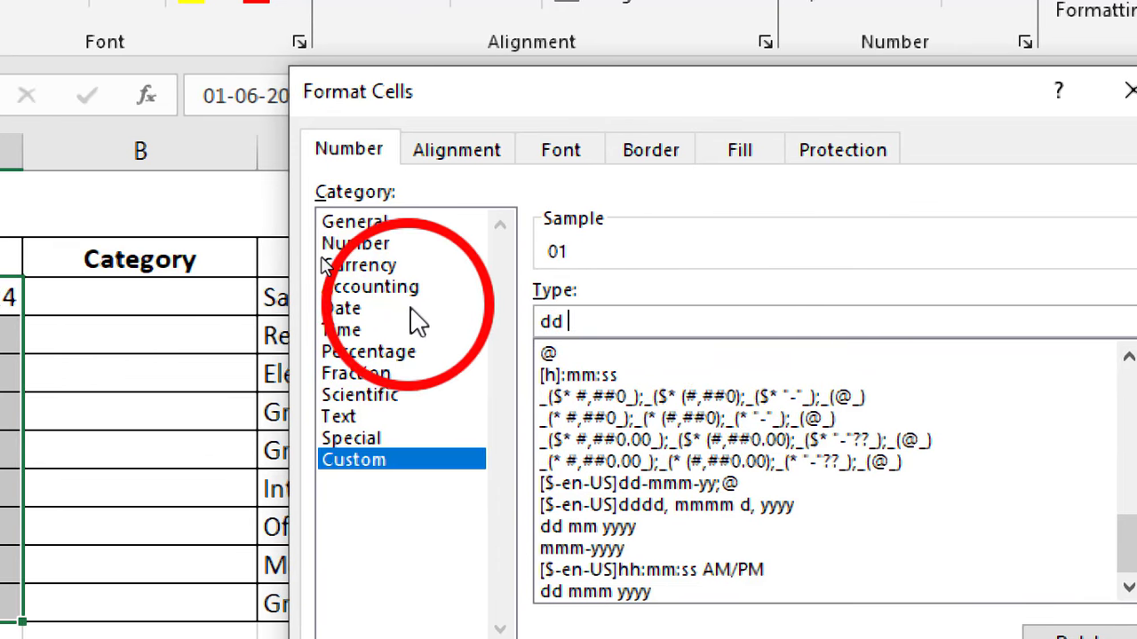
pyautogui.write('mm ')
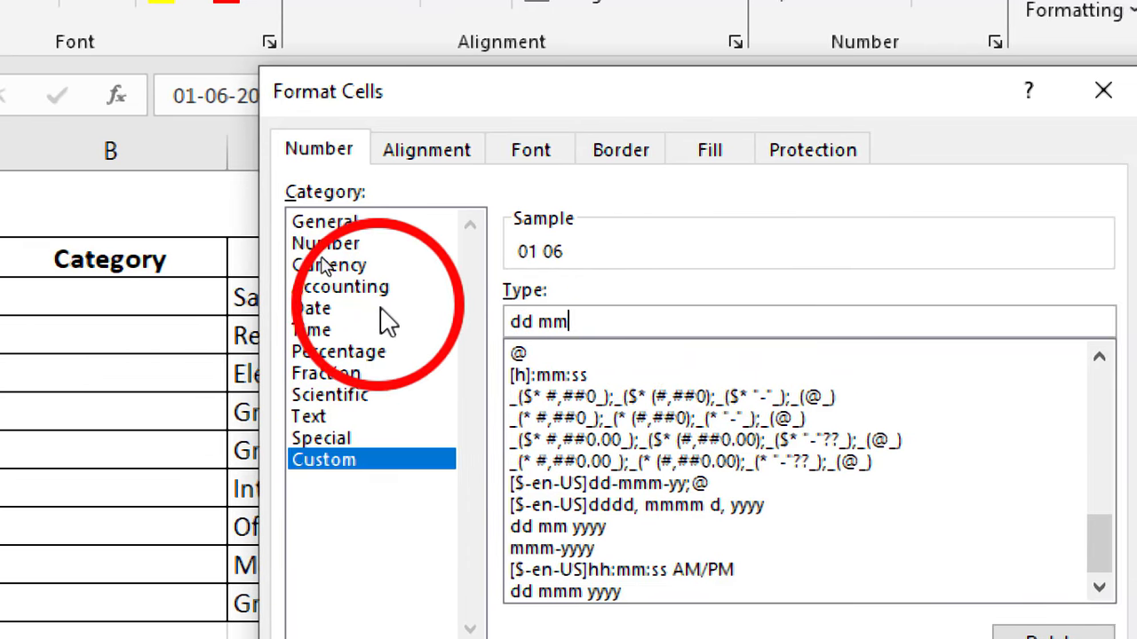
pyautogui.write('yyyy')
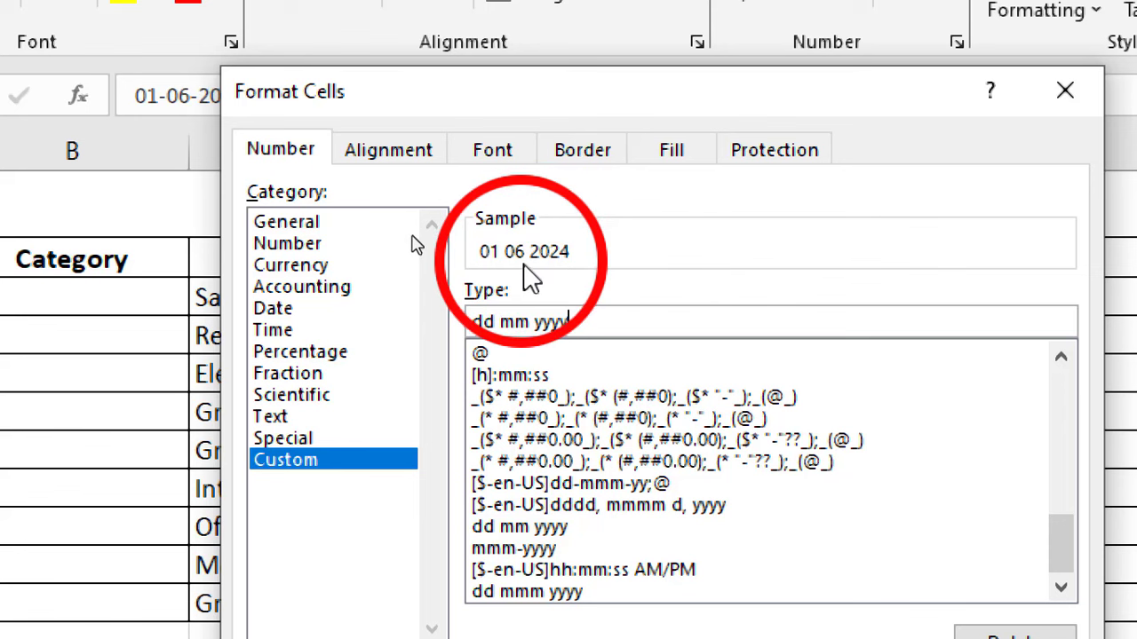
pyautogui.click(530, 321)
pyautogui.write('m')
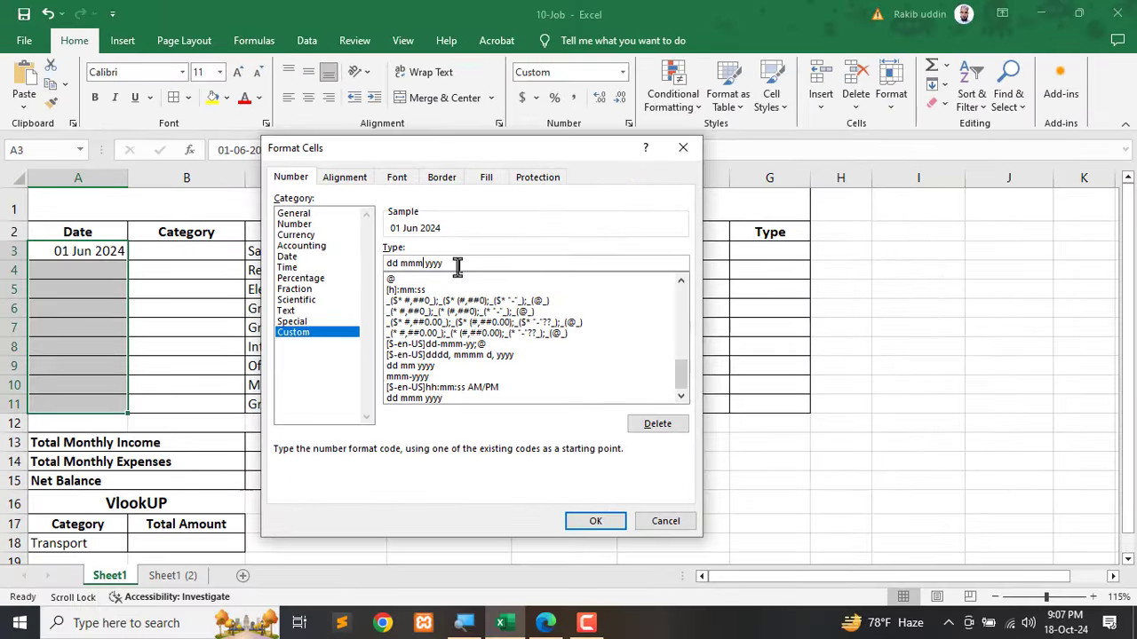
pyautogui.click(595, 521)
# Fill consecutive dates from A3 down to A11, undoing an accidental move.
pyautogui.click(91, 254)
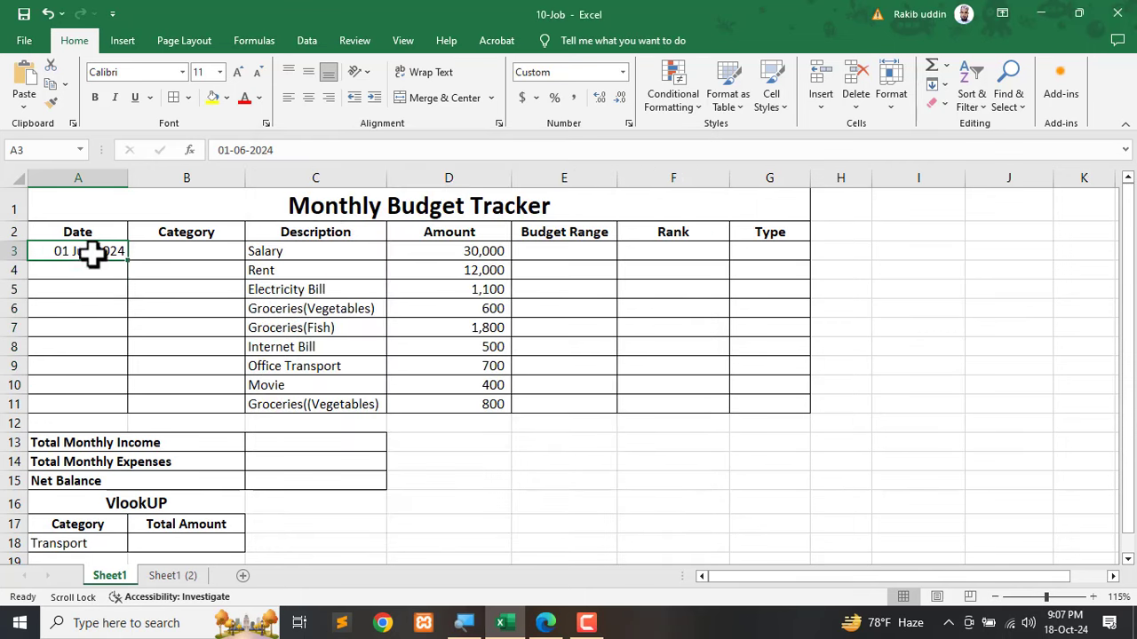
pyautogui.moveTo(128, 257); pyautogui.dragTo(227, 274)
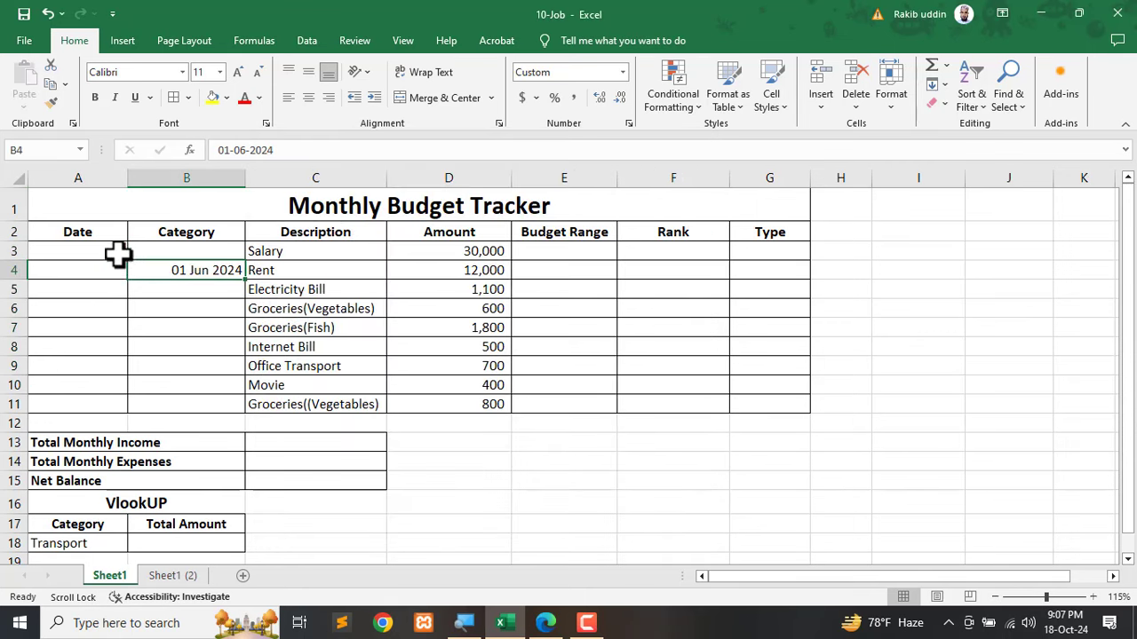
pyautogui.click(118, 255)
pyautogui.hotkey('ctrl', 'z')
pyautogui.moveTo(129, 259); pyautogui.dragTo(122, 410)
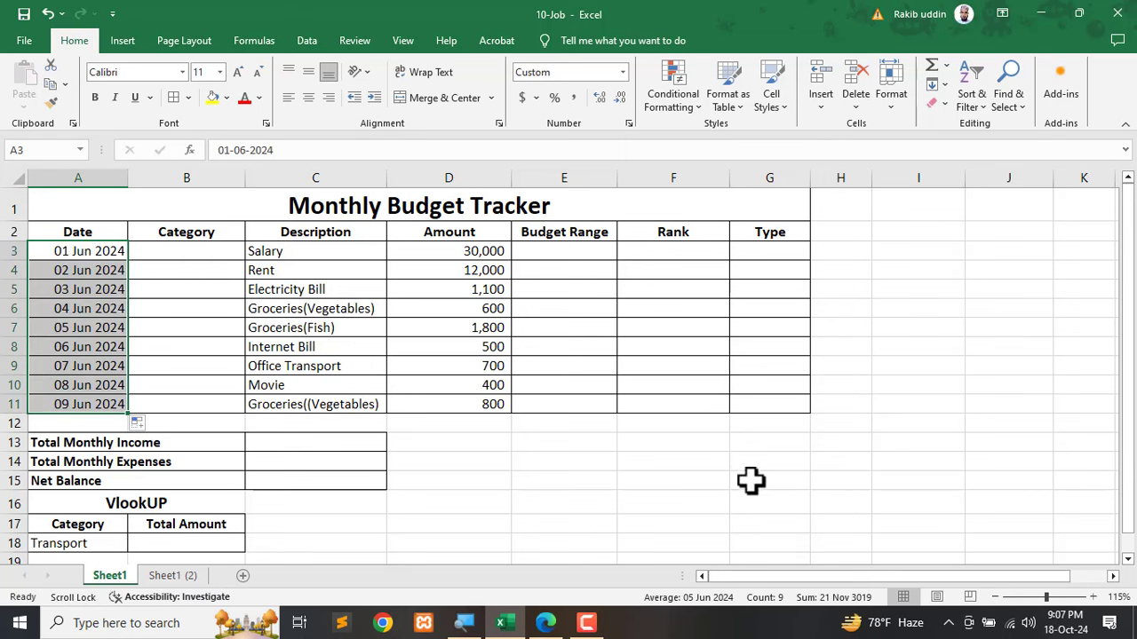
pyautogui.click(627, 511)
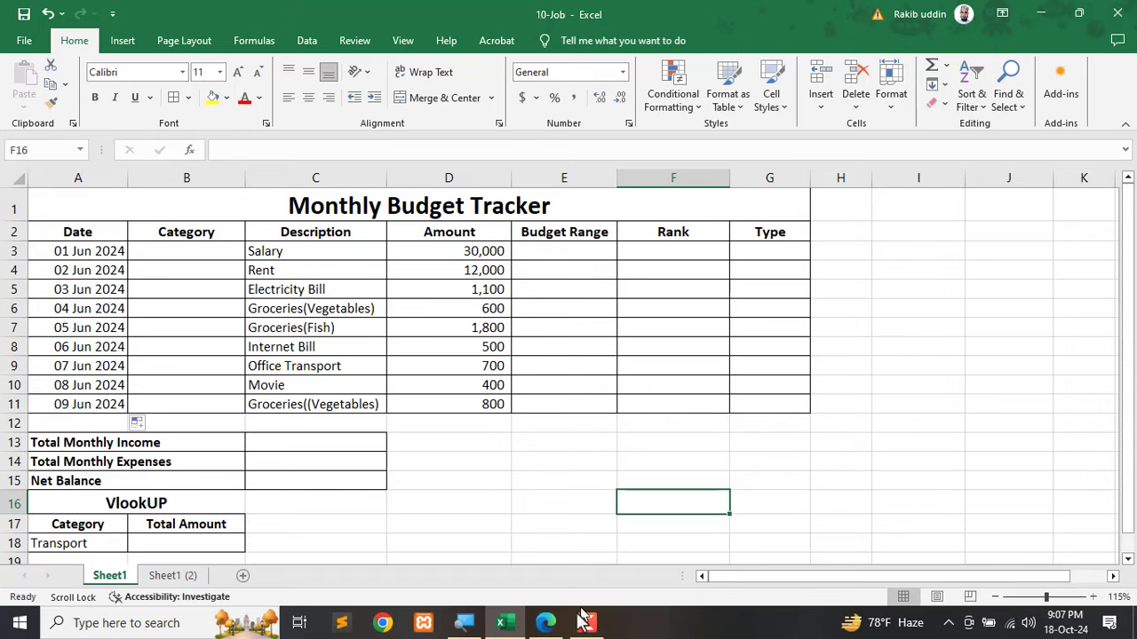
# In the PDF, underline the Category requirement and its names Income, Housing, Utilities, Food, Transport.
pyautogui.click(551, 626)
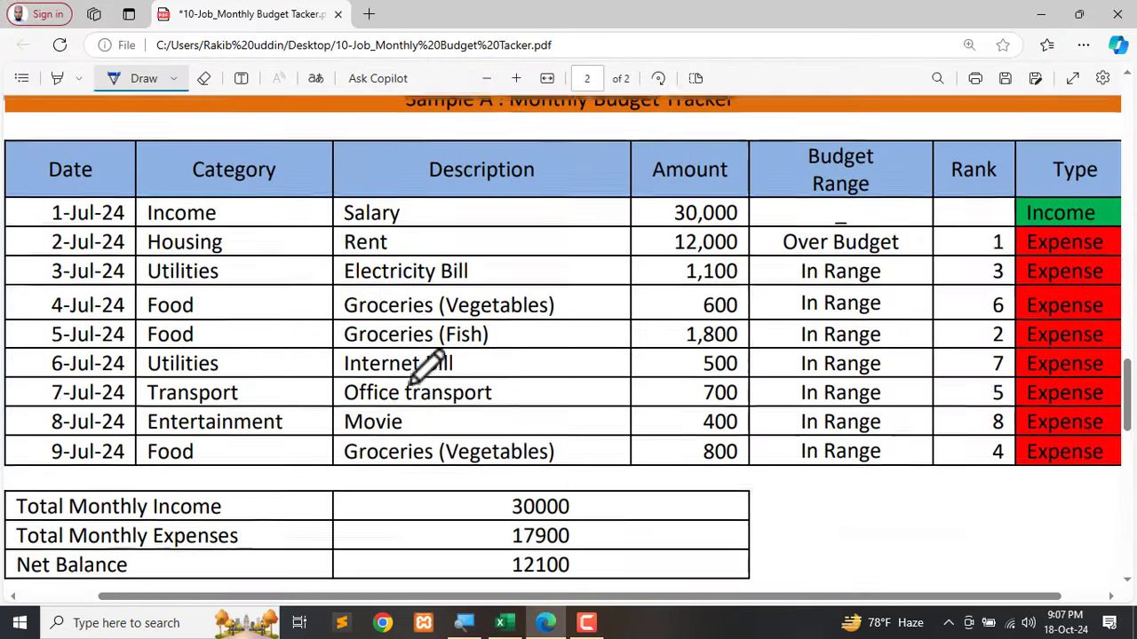
pyautogui.scroll(-3, 418, 366)
pyautogui.scroll(5, 410, 382)
pyautogui.scroll(2, 559, 387)
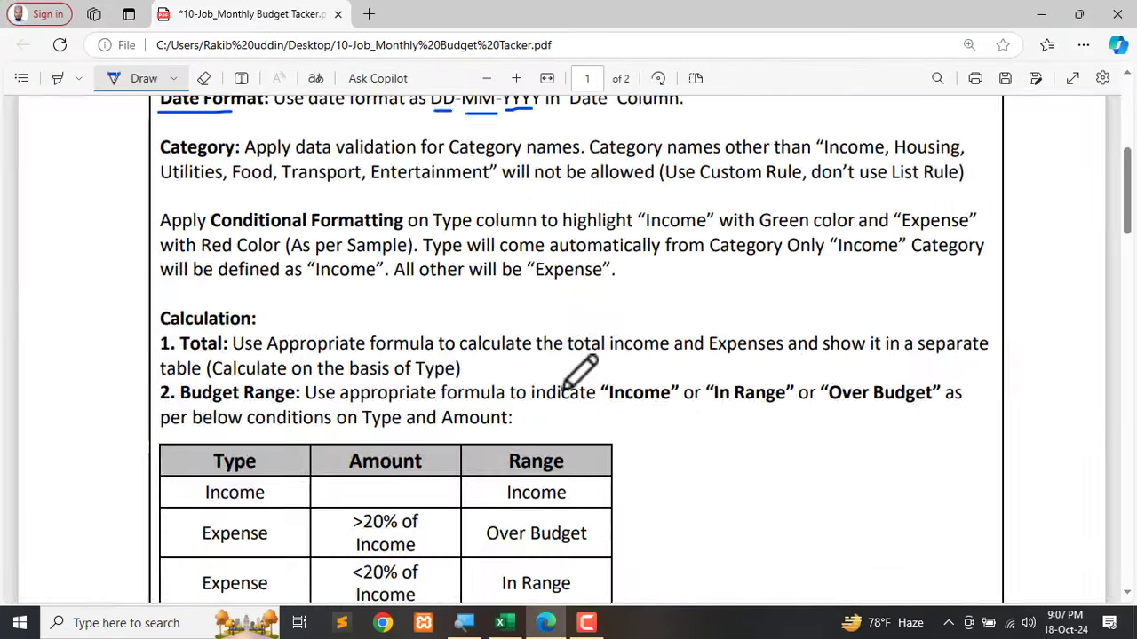
pyautogui.scroll(1, 581, 373)
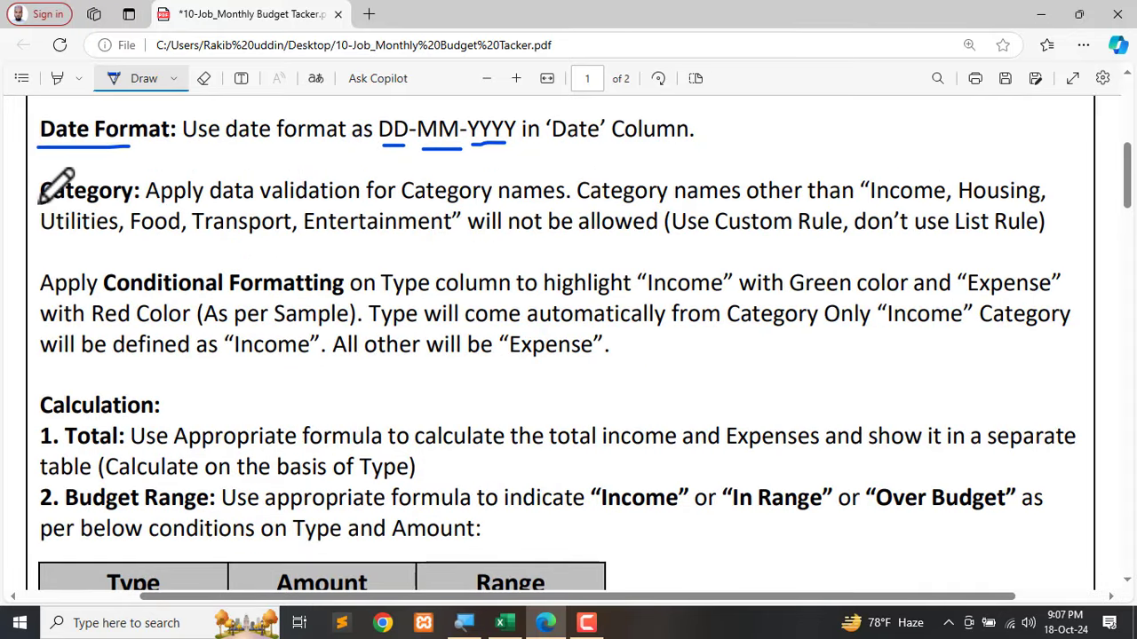
pyautogui.moveTo(89, 201)
pyautogui.mouseDown()
pyautogui.moveTo(302, 212)
pyautogui.moveTo(840, 203)
pyautogui.mouseUp()
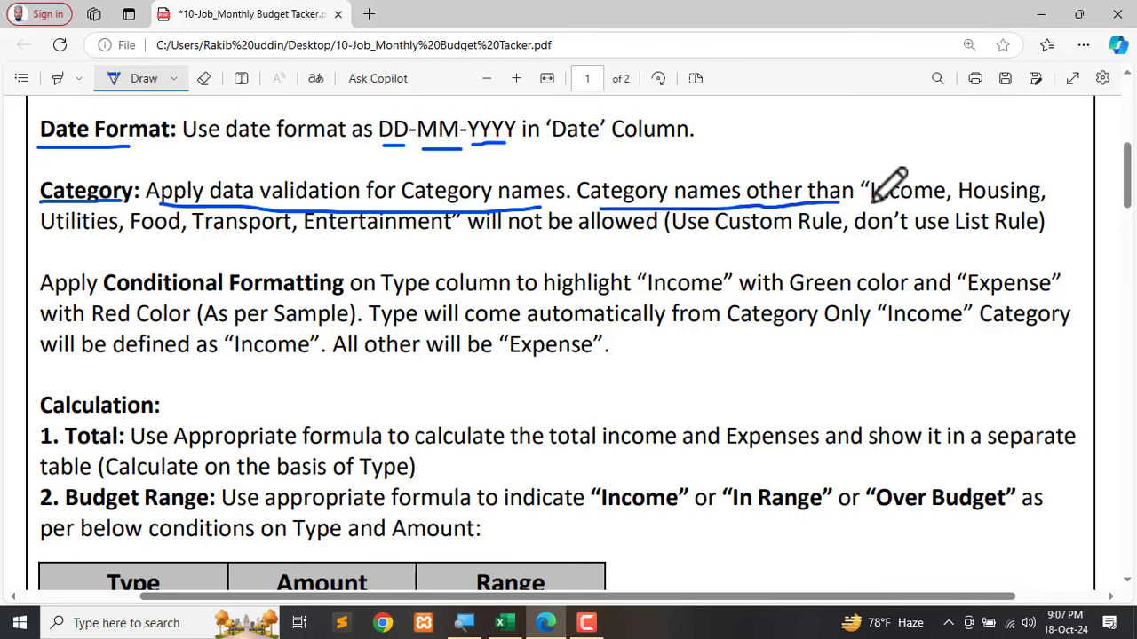
pyautogui.moveTo(873, 204); pyautogui.dragTo(1041, 203)
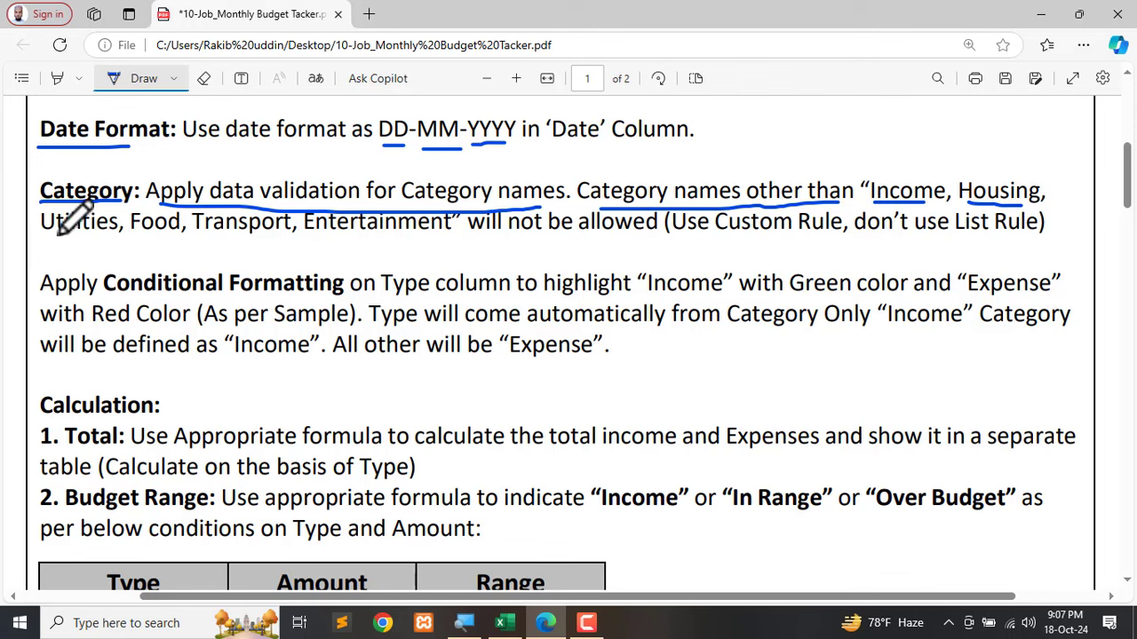
pyautogui.moveTo(59, 235)
pyautogui.mouseDown()
pyautogui.moveTo(286, 250)
pyautogui.moveTo(404, 238)
pyautogui.mouseUp()
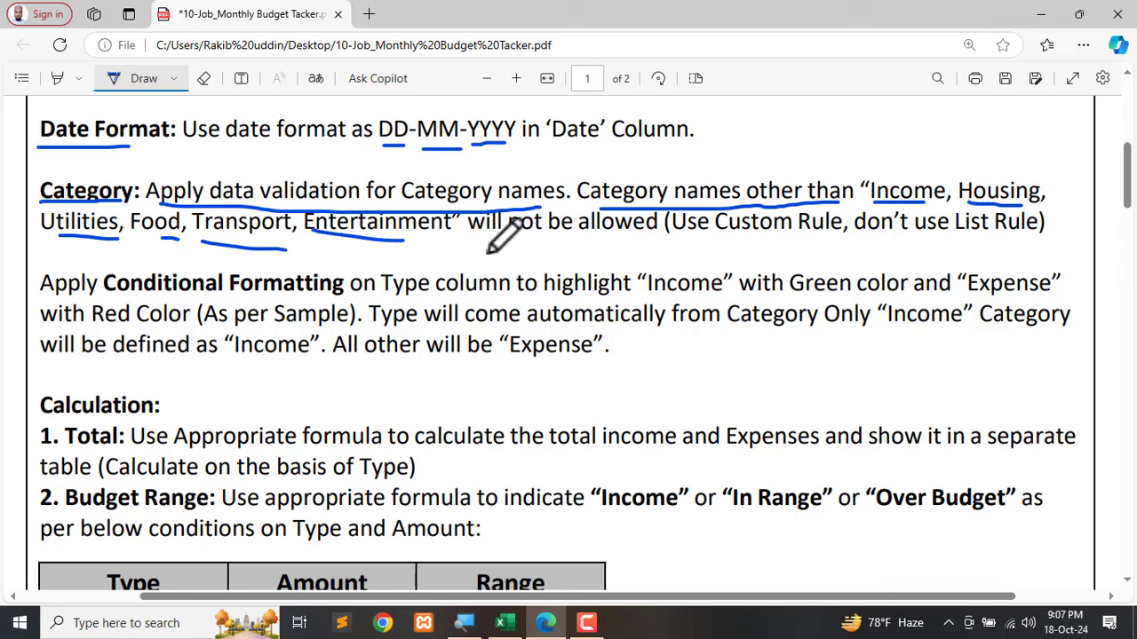
# Erase the underlines on the category list and scroll to the sample table.
pyautogui.click(206, 79)
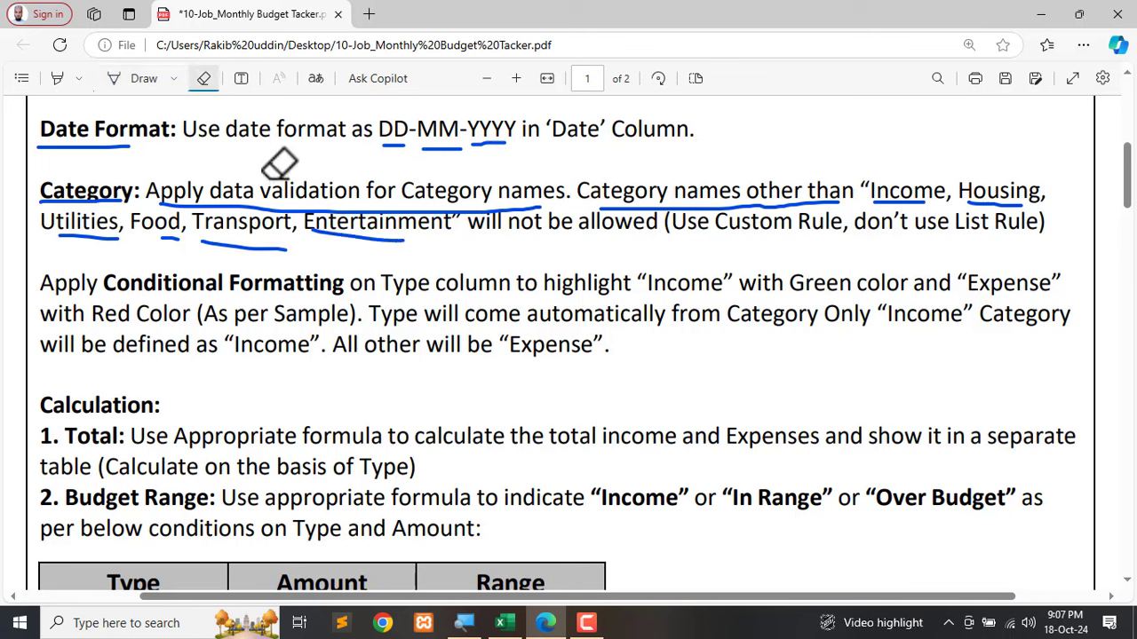
pyautogui.moveTo(279, 165)
pyautogui.mouseDown()
pyautogui.moveTo(296, 228)
pyautogui.moveTo(75, 233)
pyautogui.mouseUp()
pyautogui.moveTo(315, 178)
pyautogui.mouseDown()
pyautogui.moveTo(634, 246)
pyautogui.moveTo(944, 198)
pyautogui.moveTo(985, 203)
pyautogui.mouseUp()
pyautogui.keyDown('ctrl'); pyautogui.scroll(-3, 442, 367); pyautogui.keyUp('ctrl')
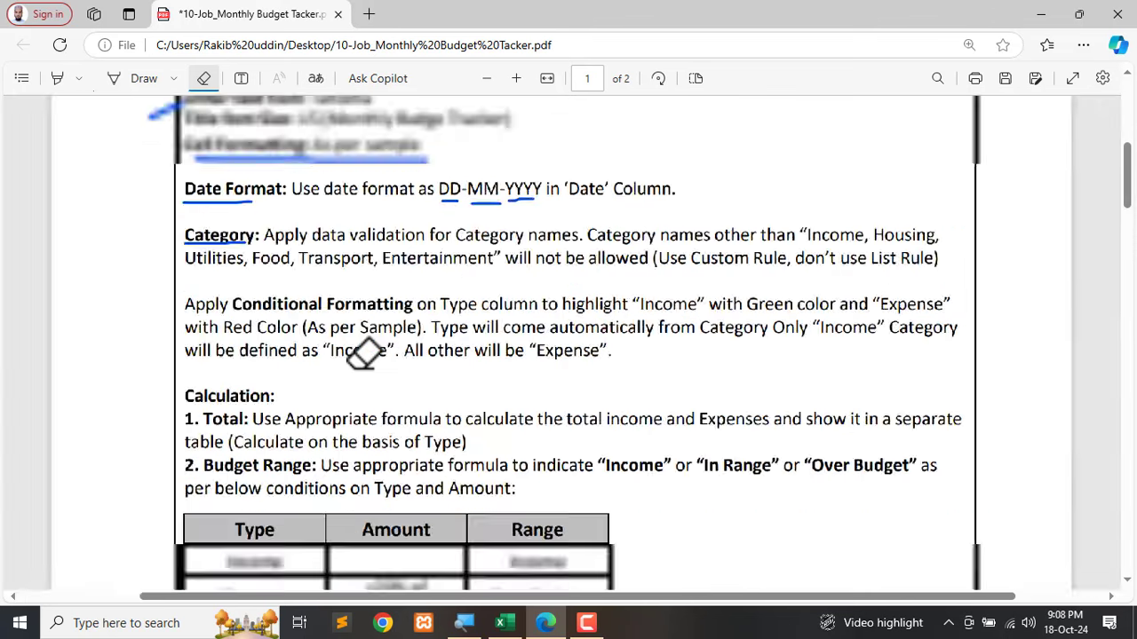
pyautogui.scroll(-10, 441, 366)
pyautogui.scroll(2, 436, 364)
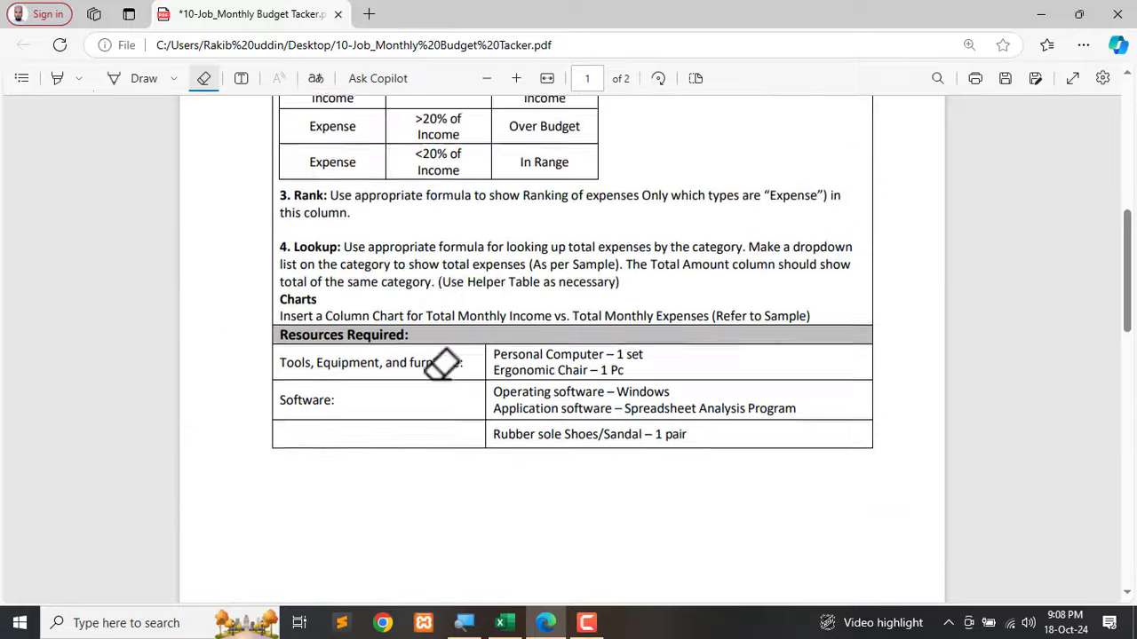
pyautogui.scroll(-5, 436, 363)
pyautogui.keyDown('ctrl'); pyautogui.scroll(3, 432, 355); pyautogui.keyUp('ctrl')
pyautogui.keyDown('ctrl'); pyautogui.scroll(-2, 431, 354); pyautogui.keyUp('ctrl')
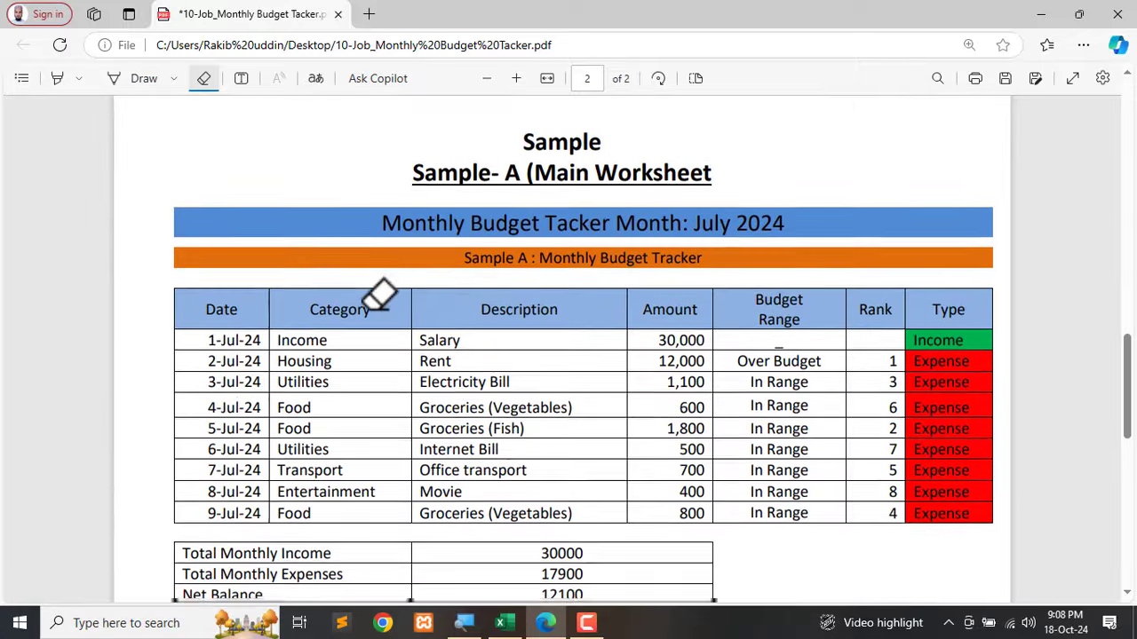
pyautogui.scroll(-1, 381, 294)
# Draw an ink line beside the sample's Category column, then return to Excel.
pyautogui.click(142, 80)
pyautogui.moveTo(362, 254); pyautogui.dragTo(362, 444)
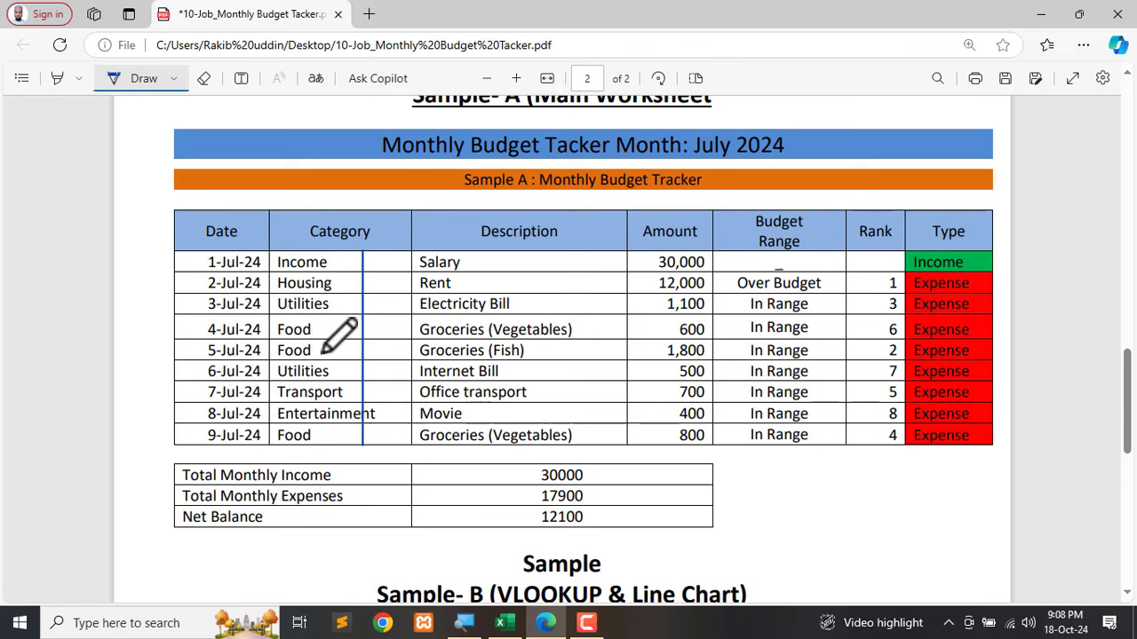
pyautogui.scroll(10, 515, 319)
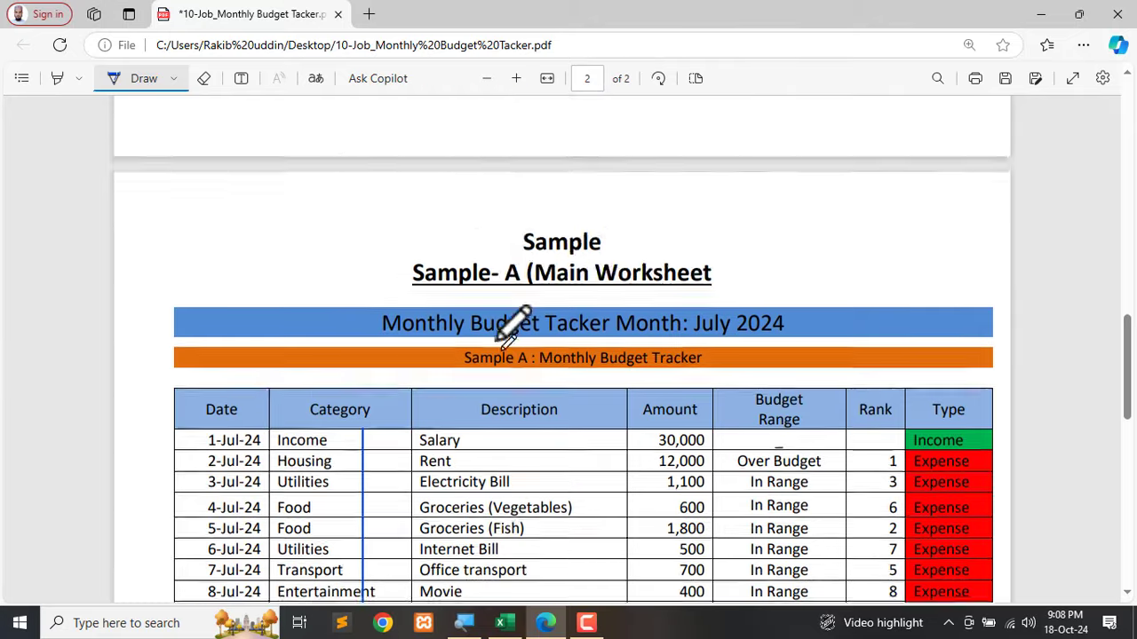
pyautogui.click(241, 80)
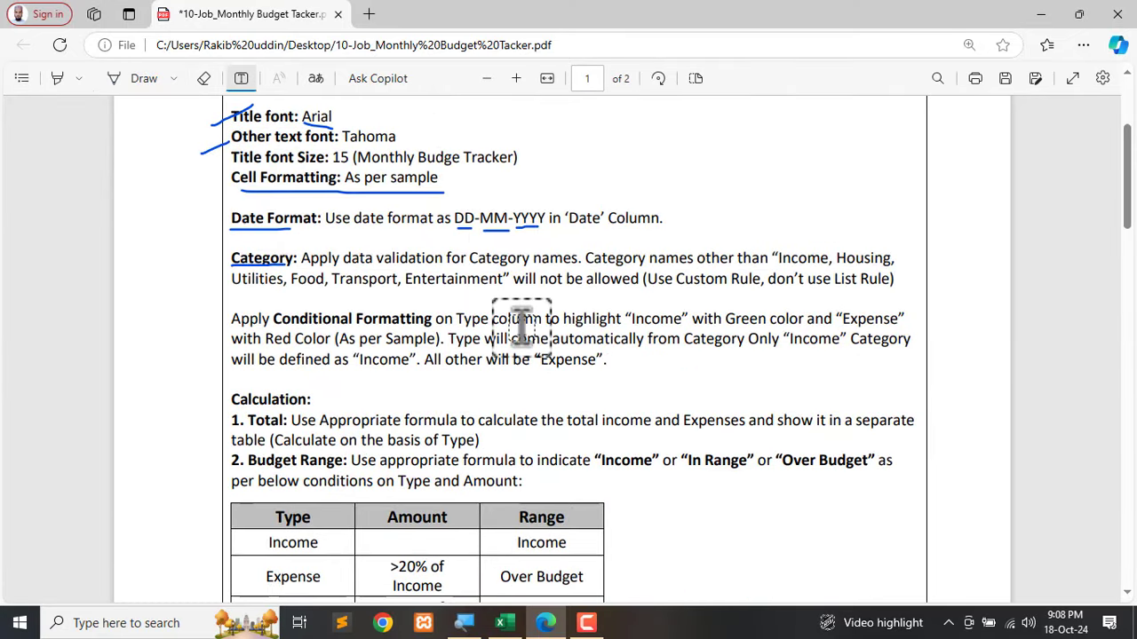
pyautogui.click(515, 625)
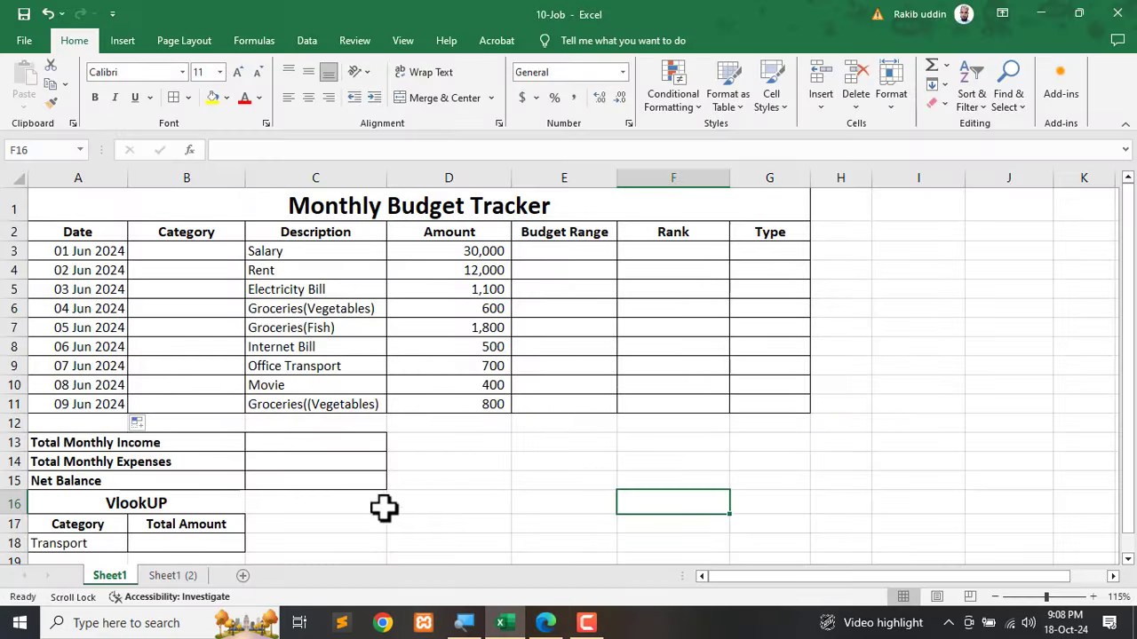
# Begin the formula =OR(B3=" in cell E16, referencing Category cell B3.
pyautogui.click(488, 499)
pyautogui.click(544, 502)
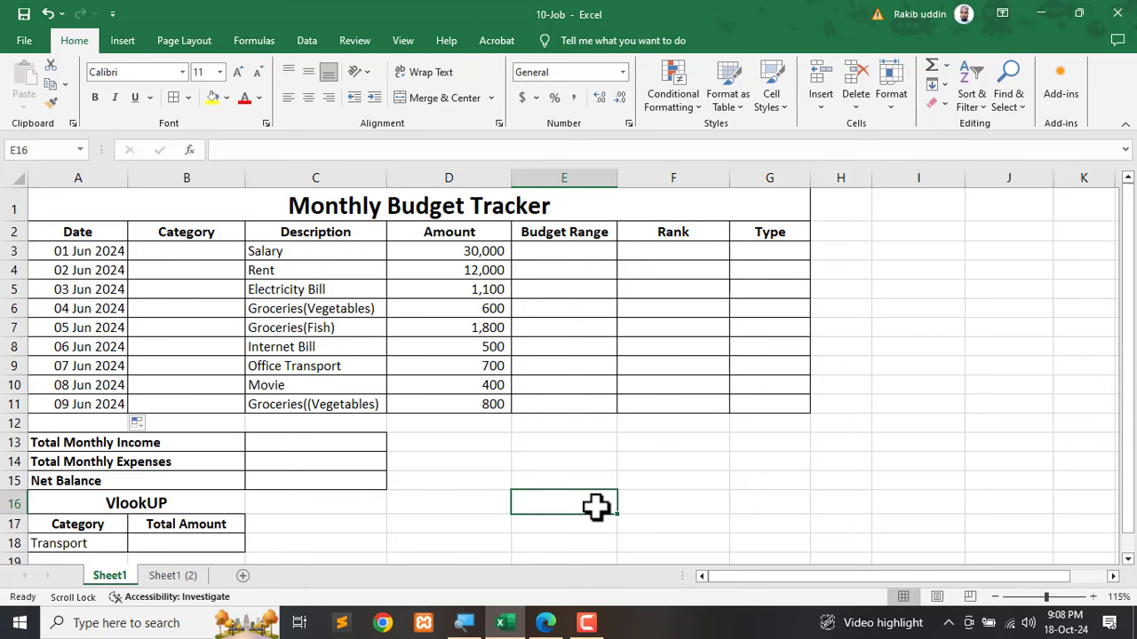
pyautogui.write('=')
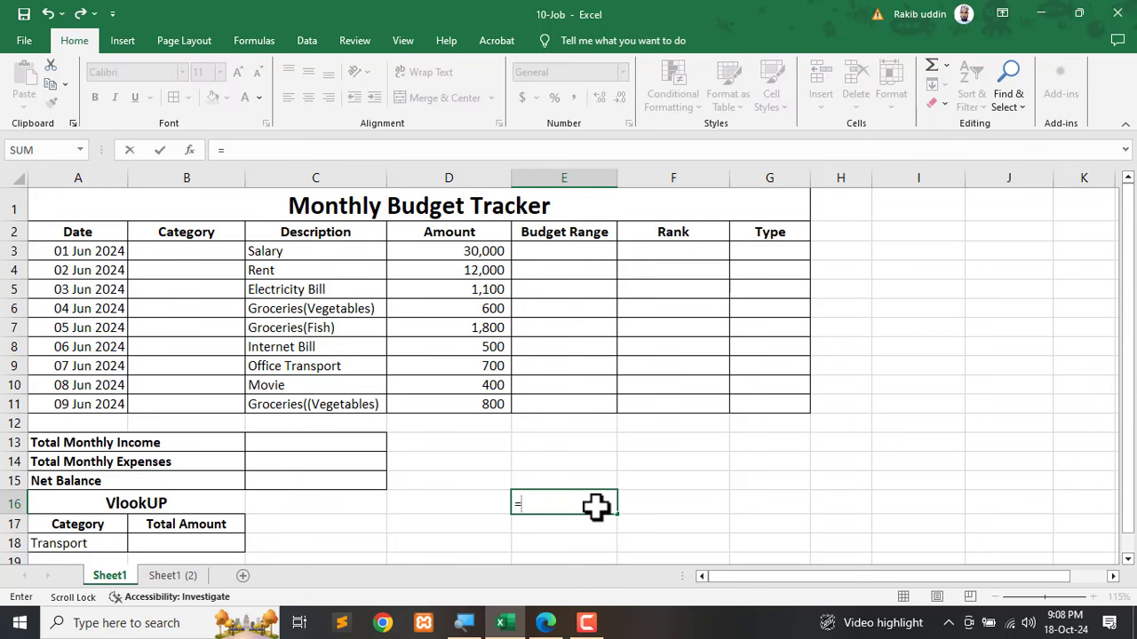
pyautogui.write('OR(')
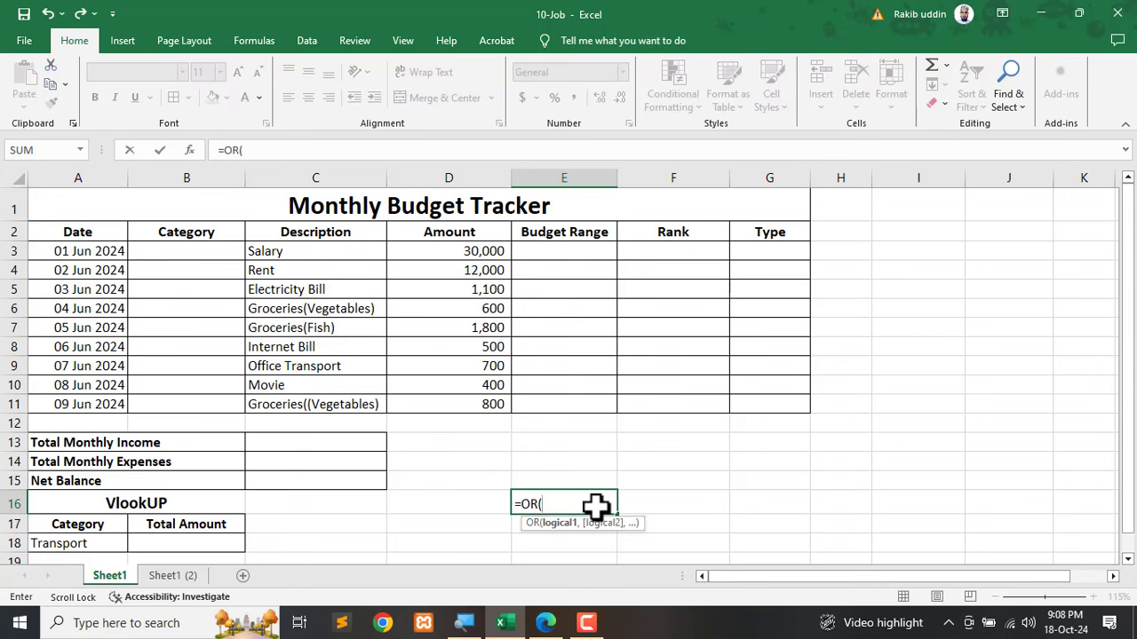
pyautogui.click(171, 249)
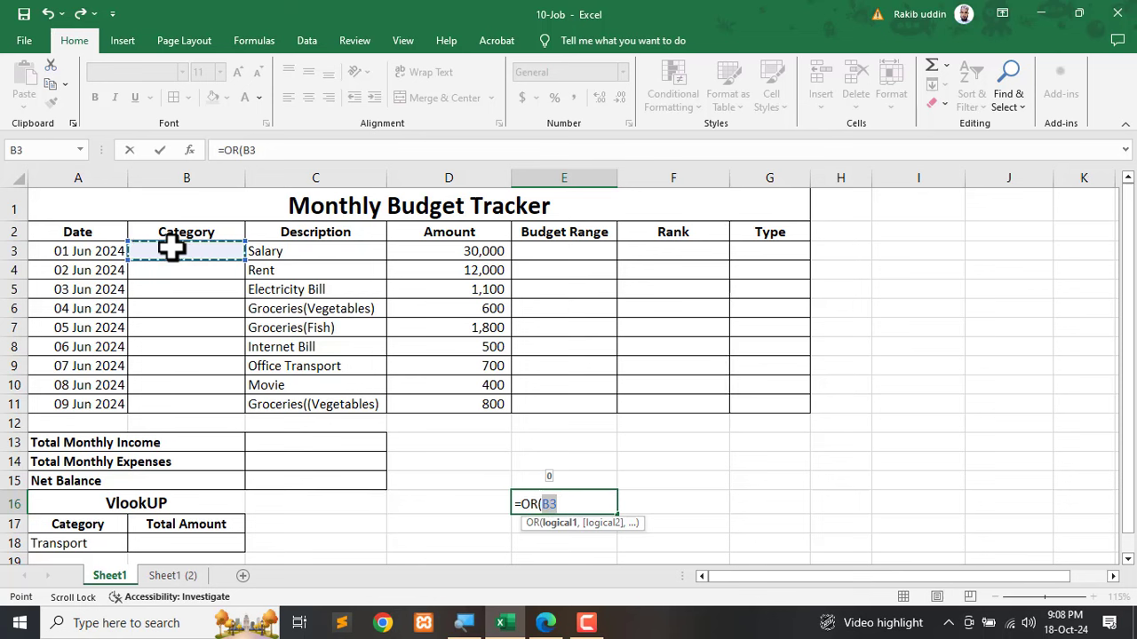
pyautogui.write('=')
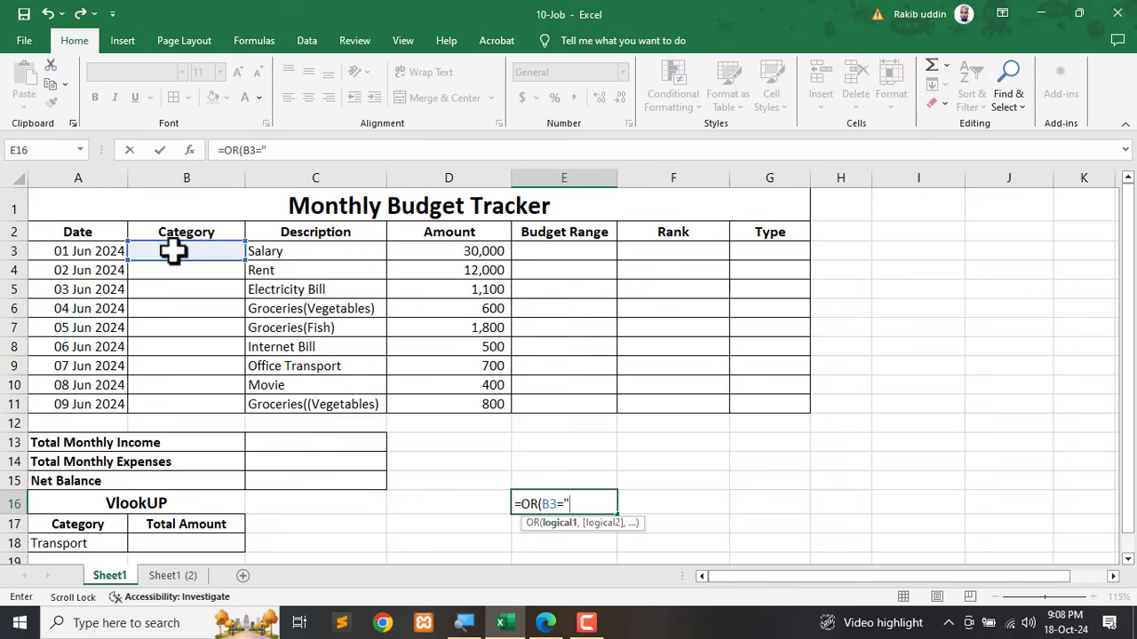
# Underline 'Income' in the PDF's Category rule in ink, then go back to Excel.
pyautogui.click(545, 623)
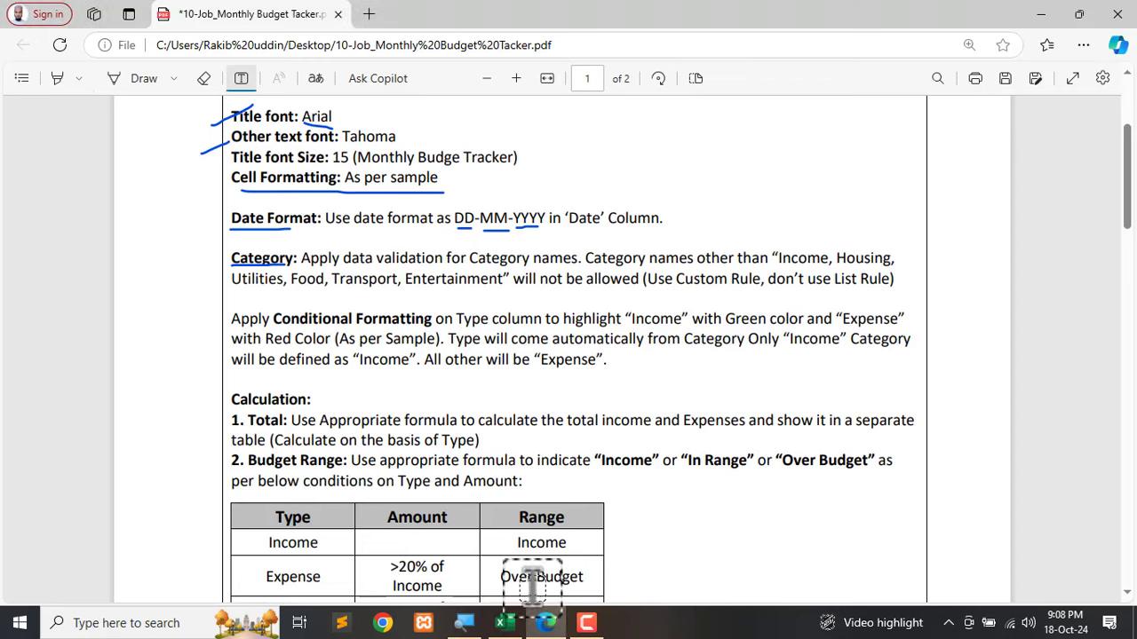
pyautogui.scroll(1, 801, 279)
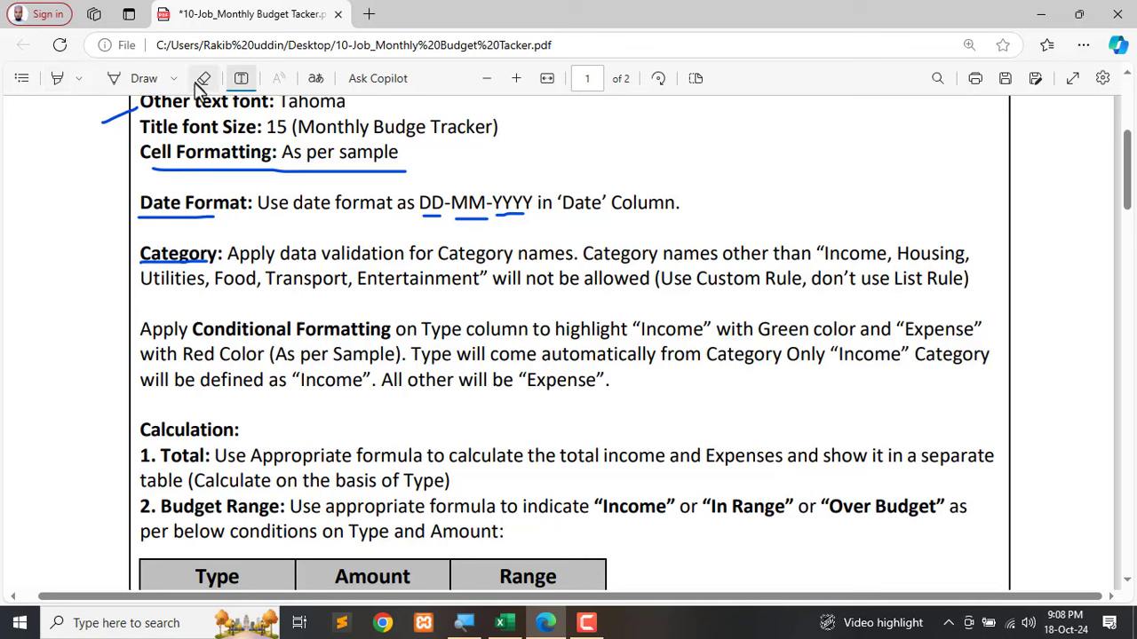
pyautogui.click(141, 79)
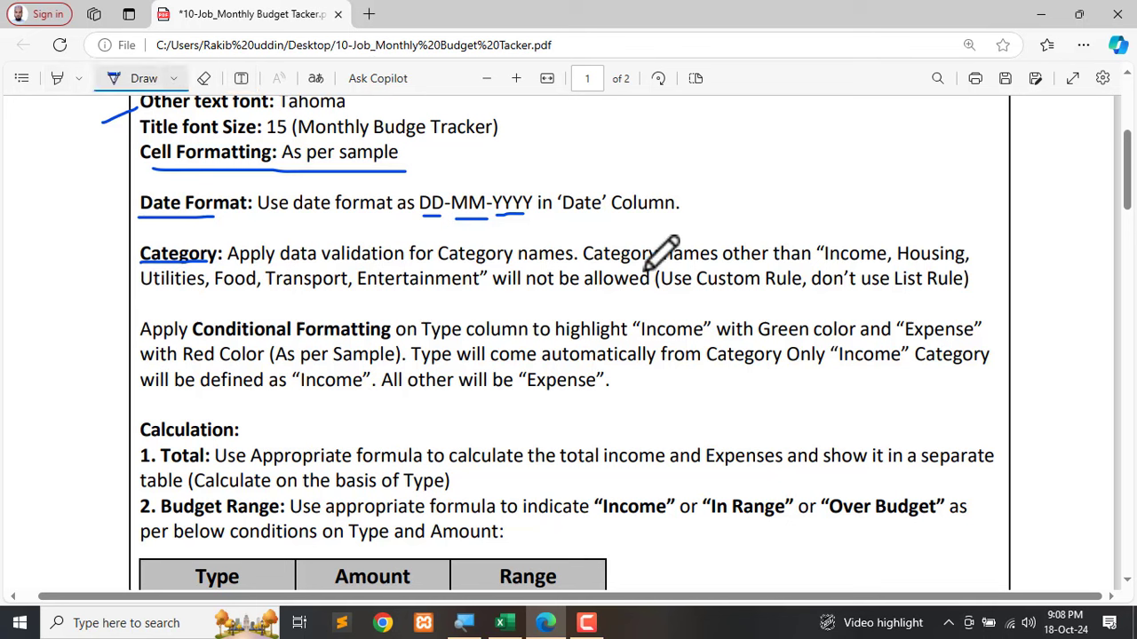
pyautogui.click(653, 271)
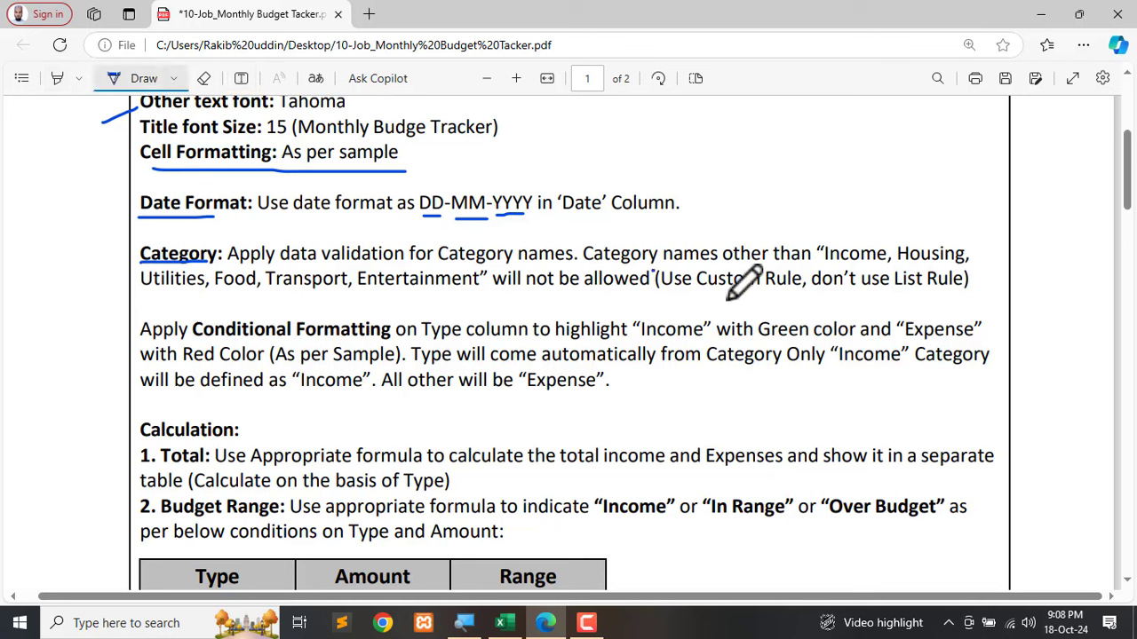
pyautogui.moveTo(835, 265); pyautogui.dragTo(886, 265)
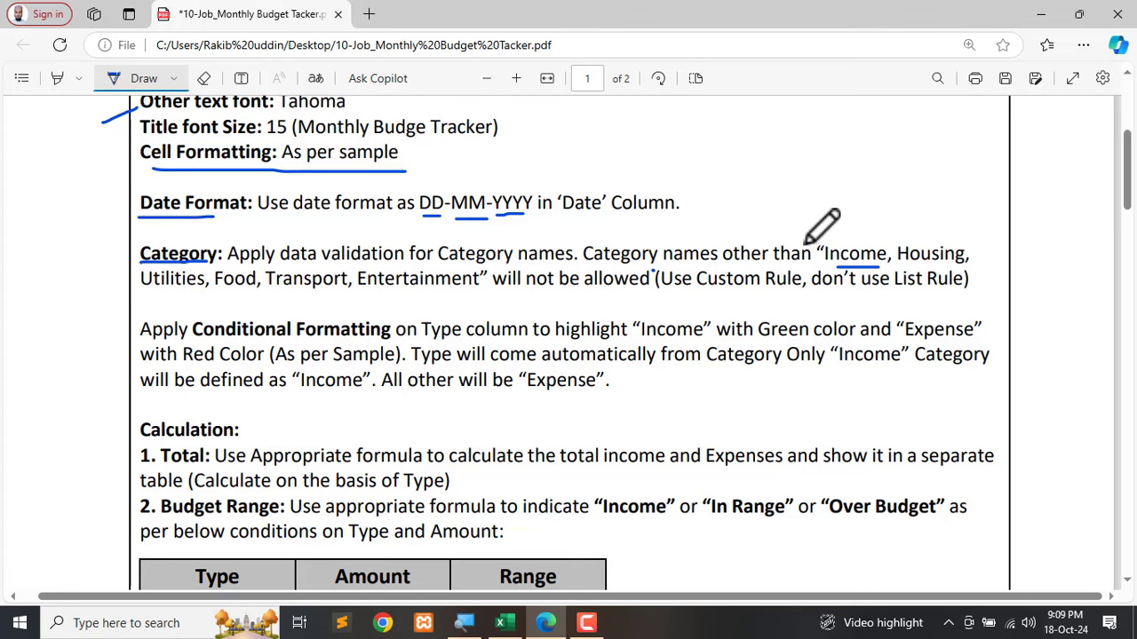
pyautogui.click(501, 622)
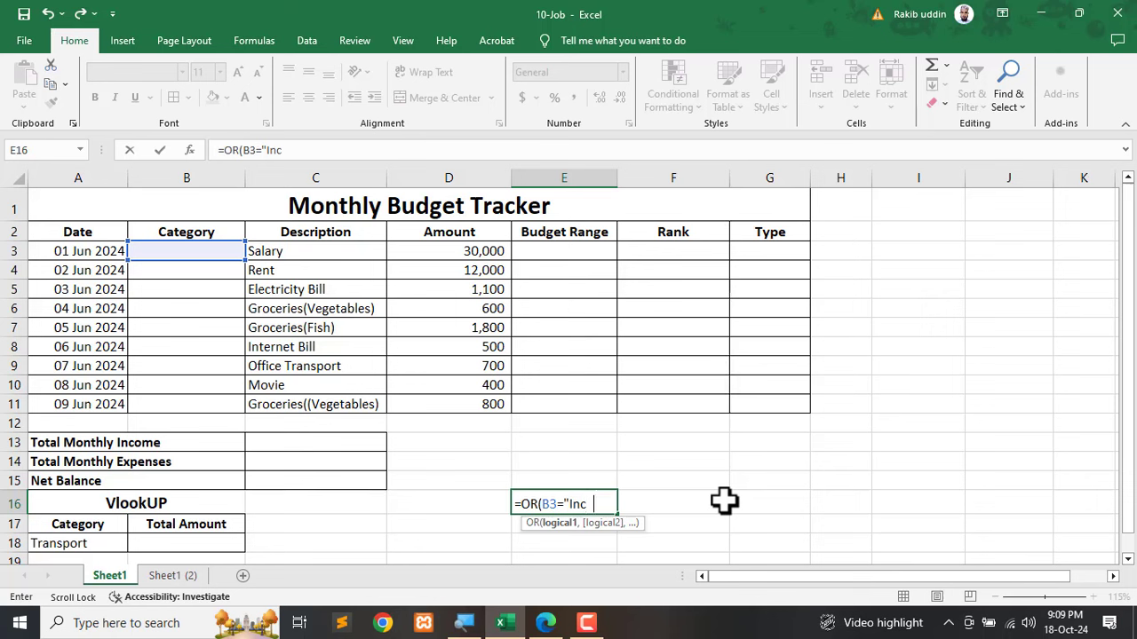
# Extend E16's OR formula with B3 tests for Income, Housing, Utilities and Food.
pyautogui.write('me",')
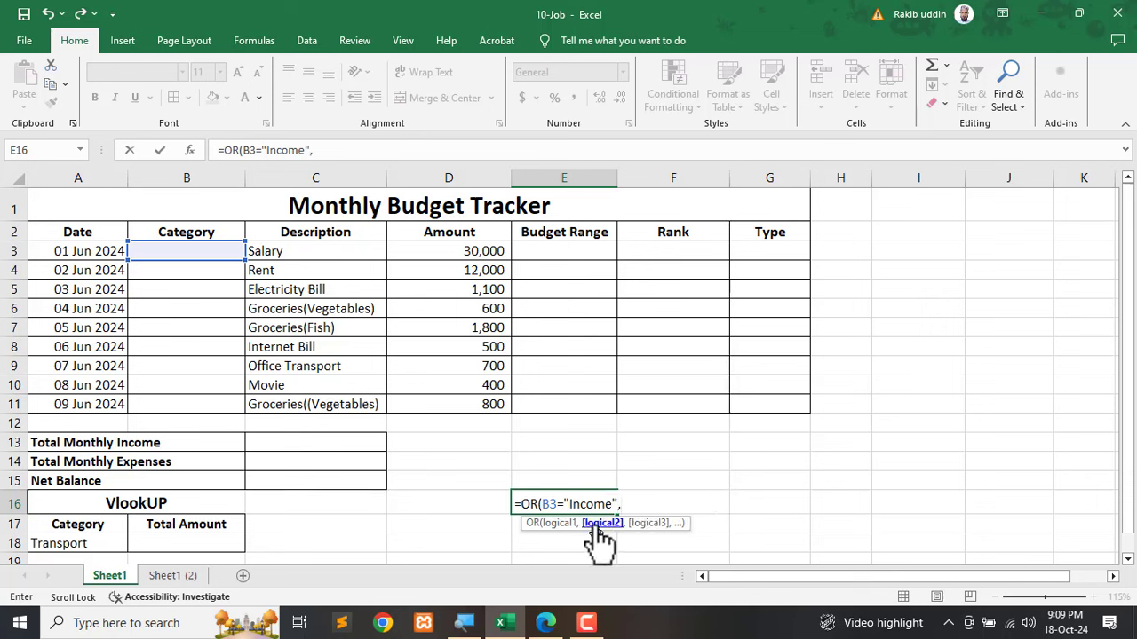
pyautogui.click(171, 252)
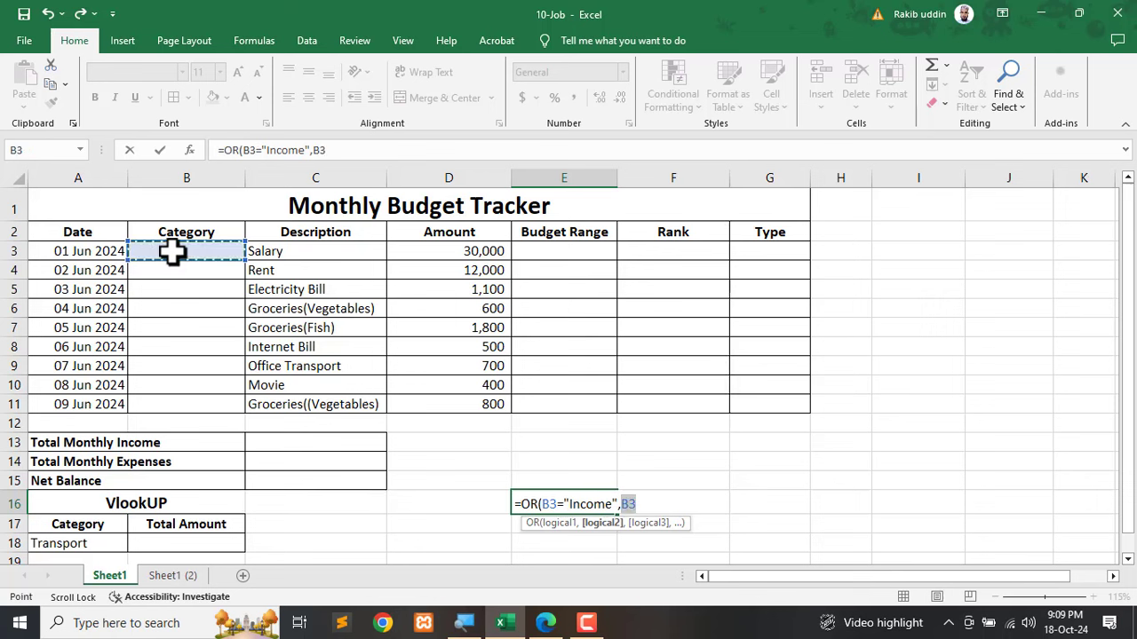
pyautogui.write('+')
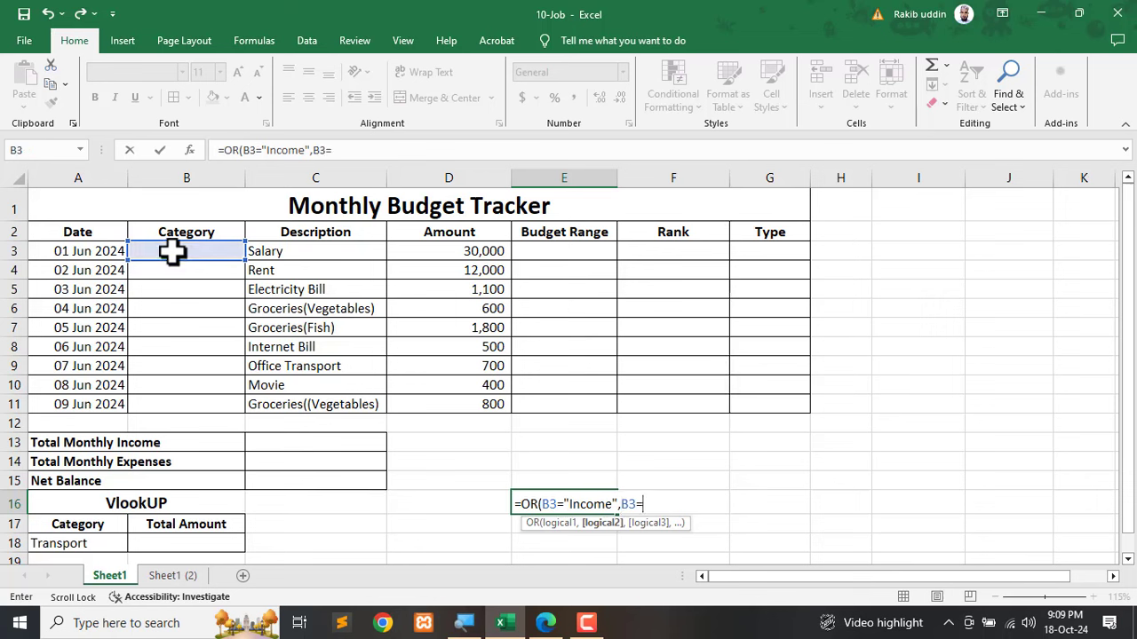
pyautogui.write('"Housing"')
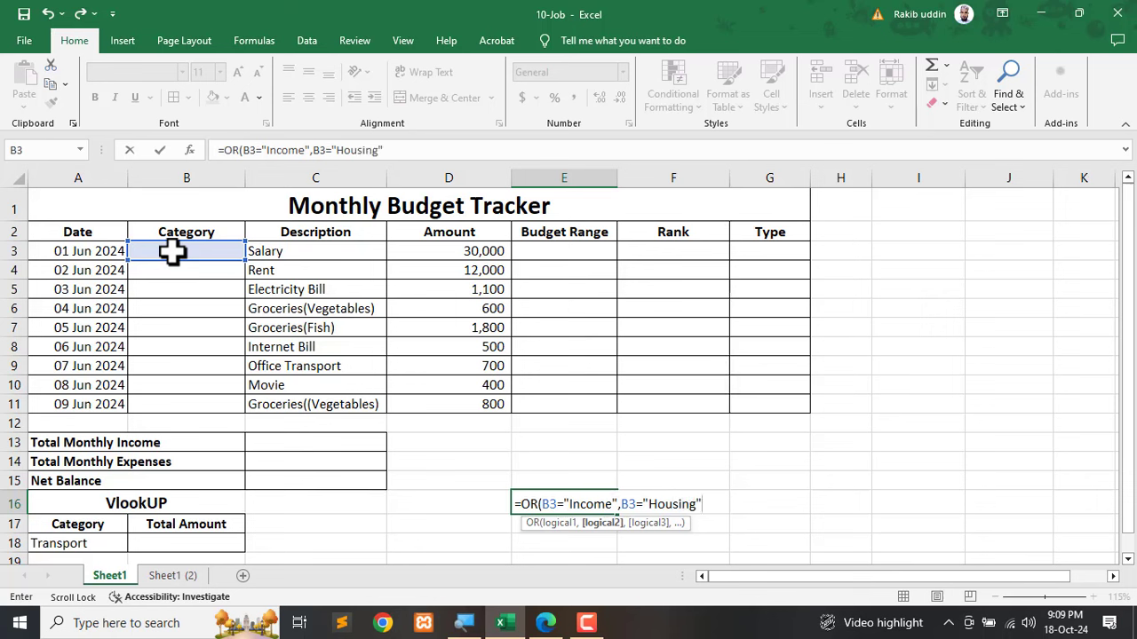
pyautogui.write(',')
pyautogui.click(173, 252)
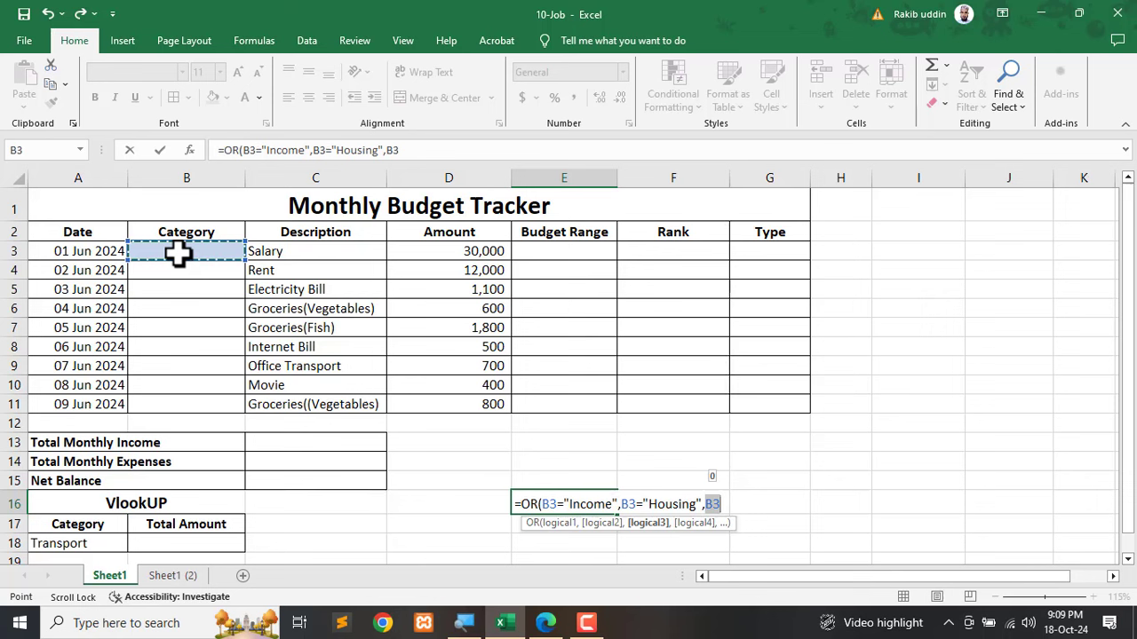
pyautogui.write('=')
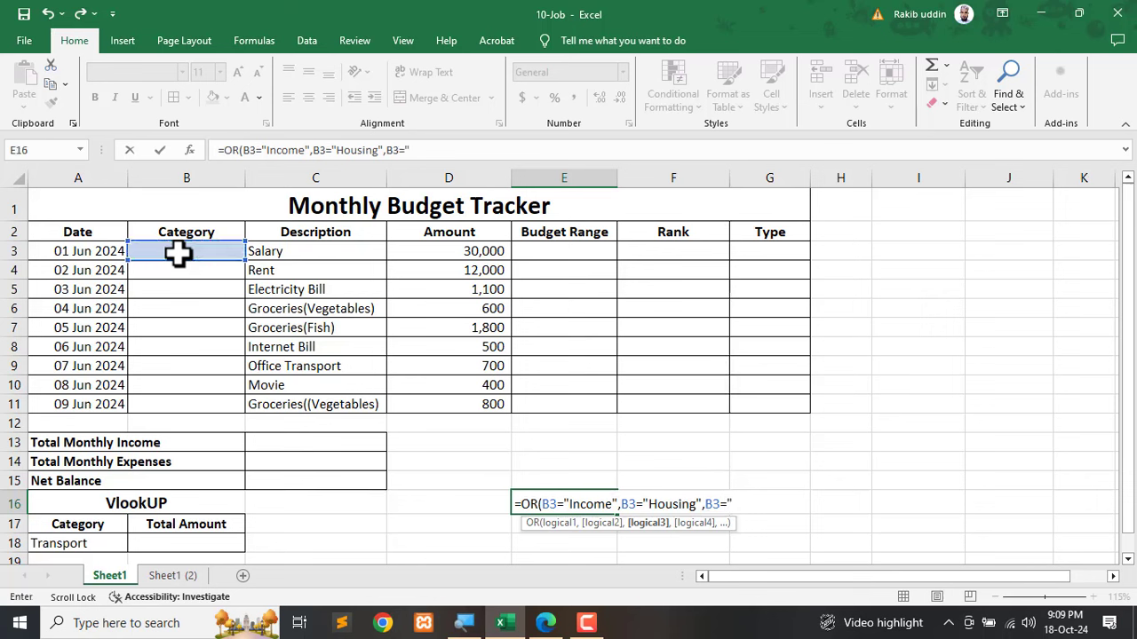
pyautogui.write('"Utilities')
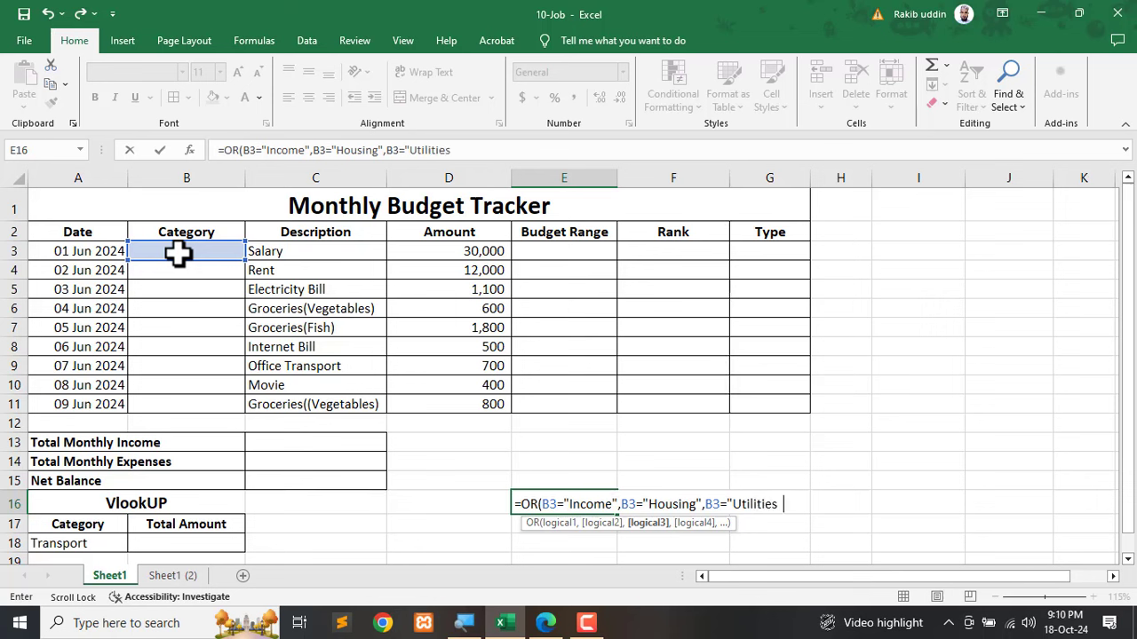
pyautogui.write('",')
pyautogui.click(177, 253)
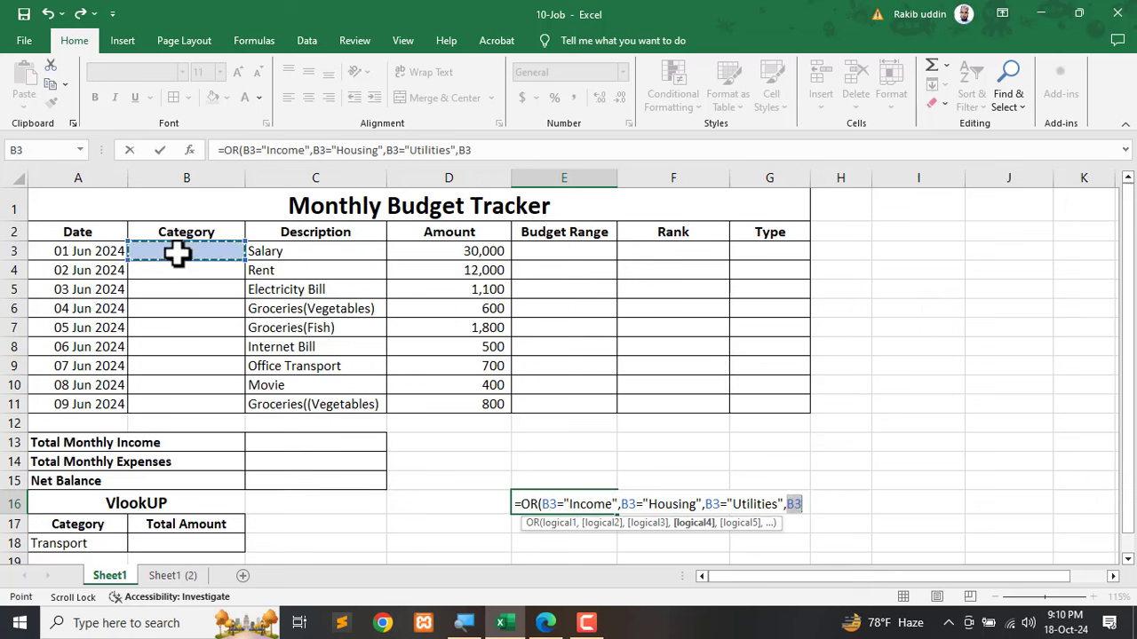
pyautogui.write('=')
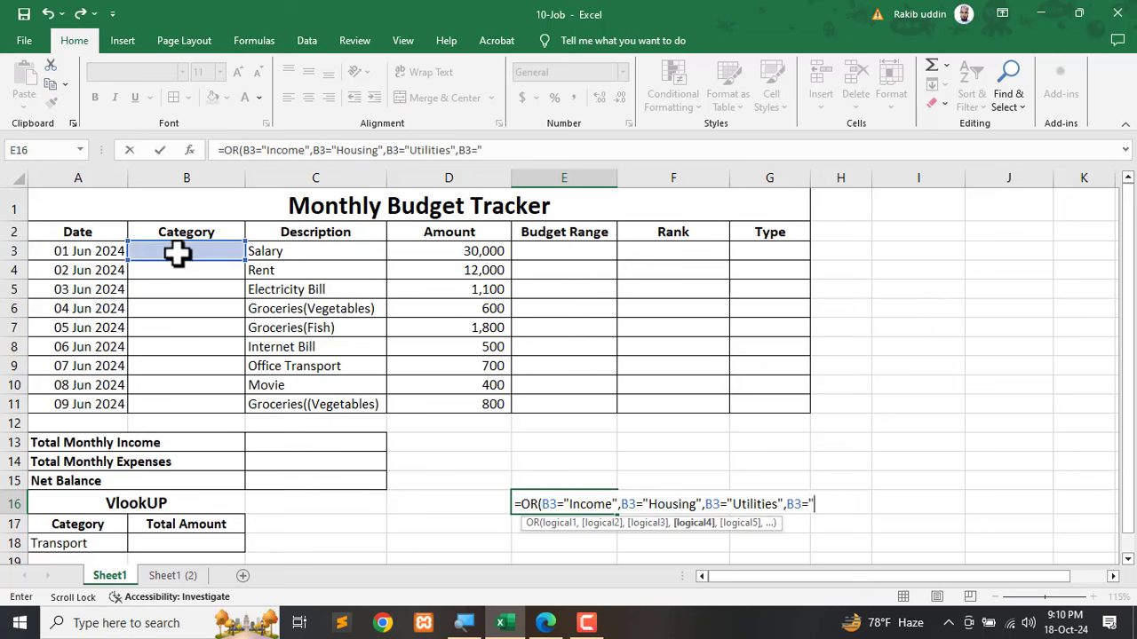
pyautogui.write('"Food",')
# Add B3 tests for Transport and Entertainment, close and commit the formula, returning FALSE.
pyautogui.click(162, 249)
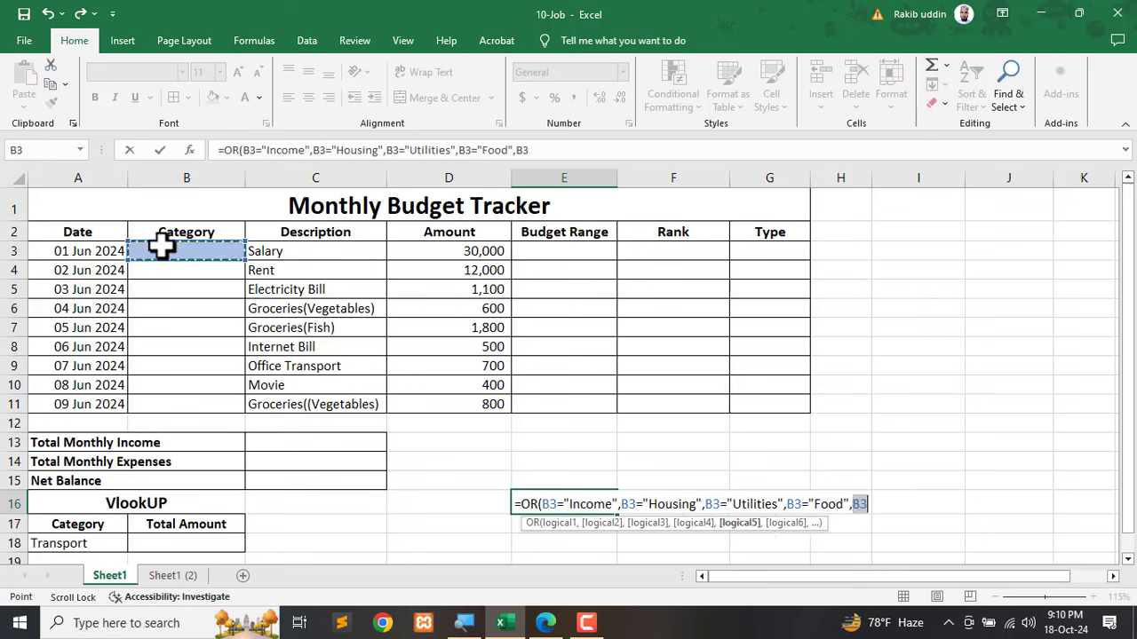
pyautogui.write('="Tr')
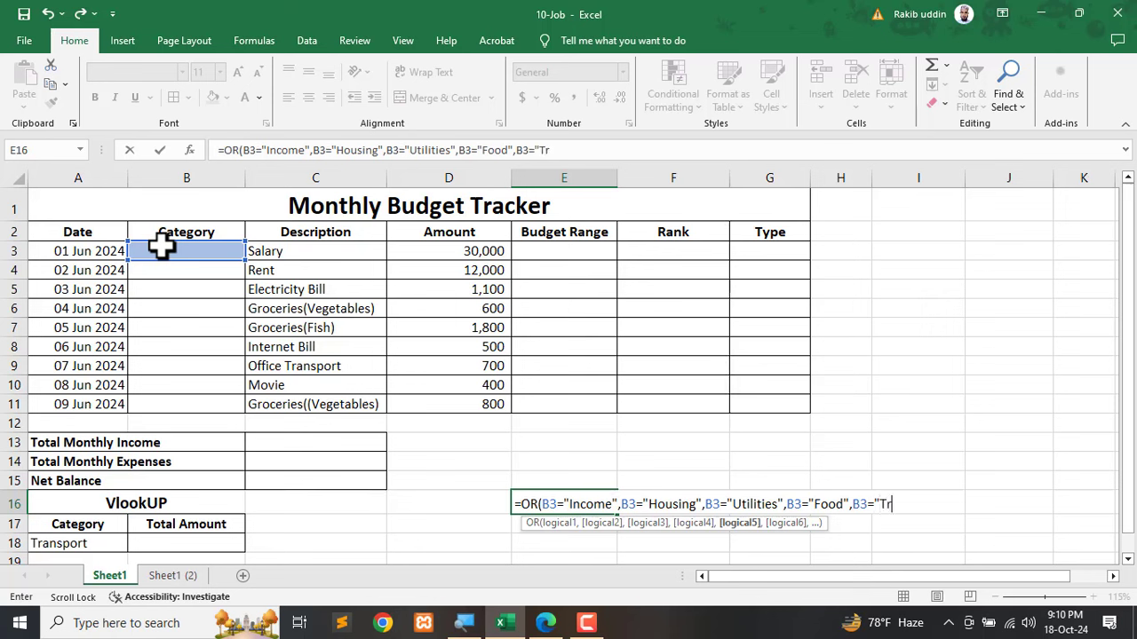
pyautogui.write('ansport"')
pyautogui.write(',')
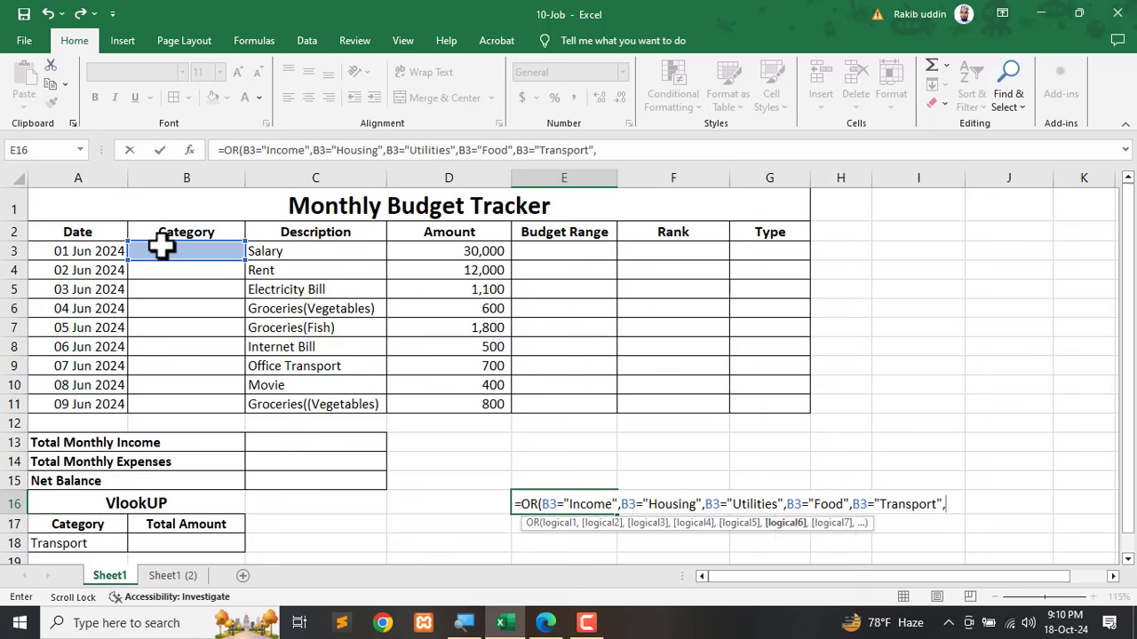
pyautogui.click(173, 253)
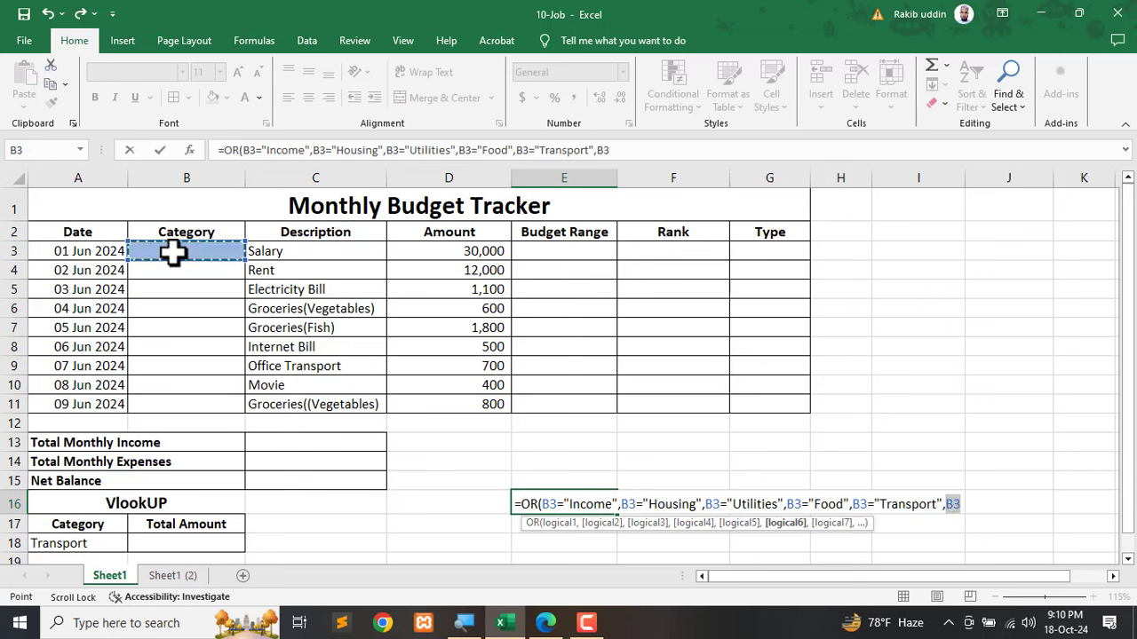
pyautogui.write('=')
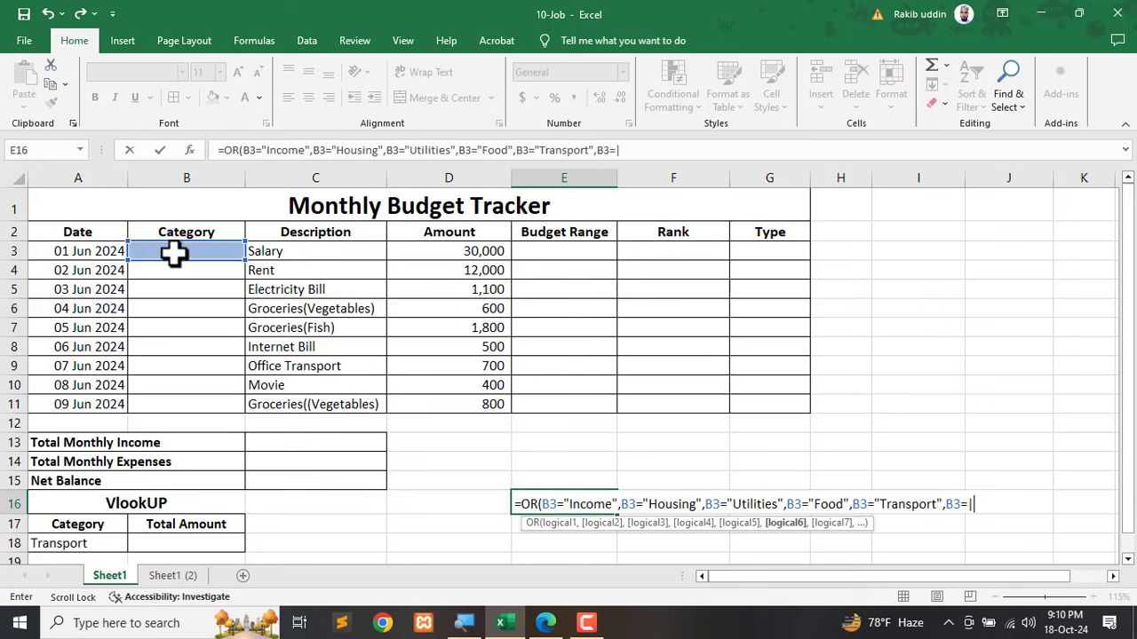
pyautogui.write('"Entertai')
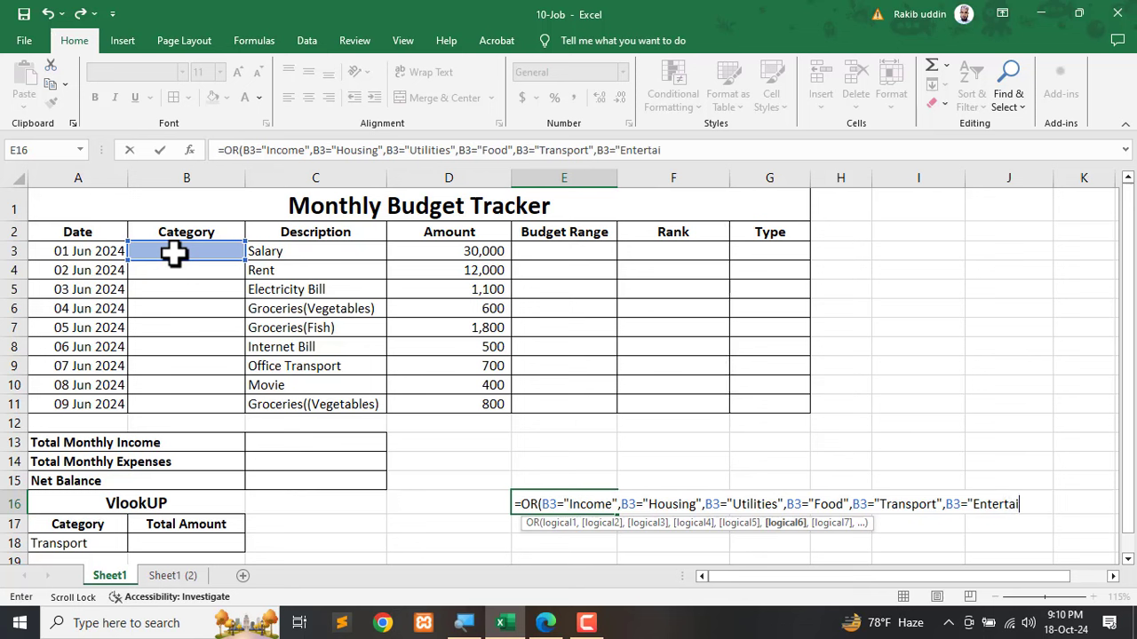
pyautogui.write('nment")')
pyautogui.press('Return')
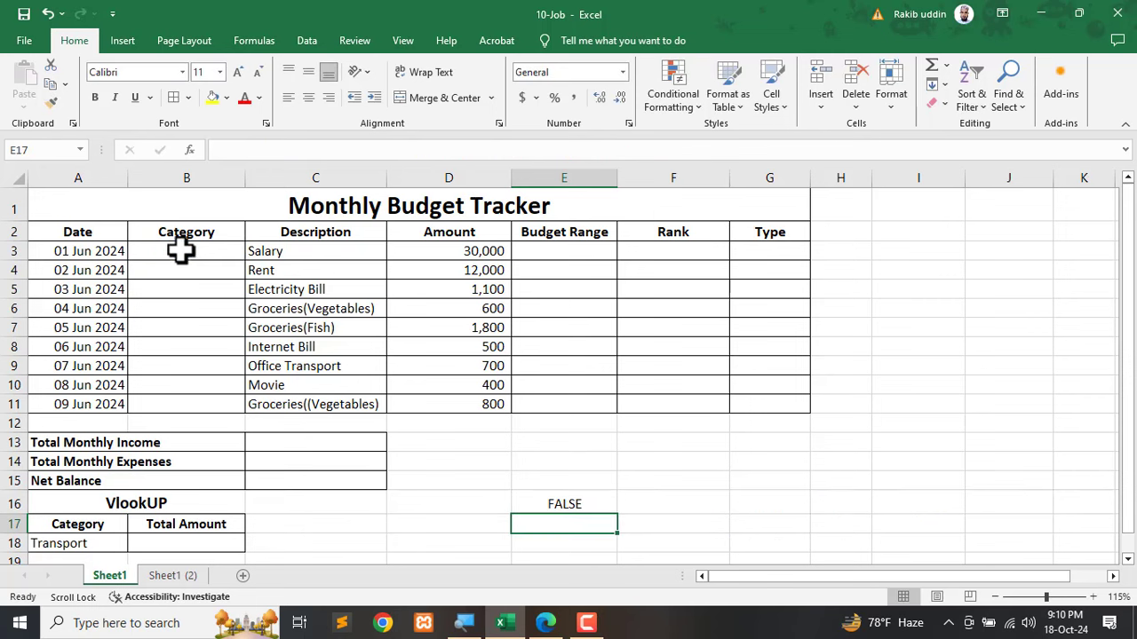
pyautogui.click(560, 506)
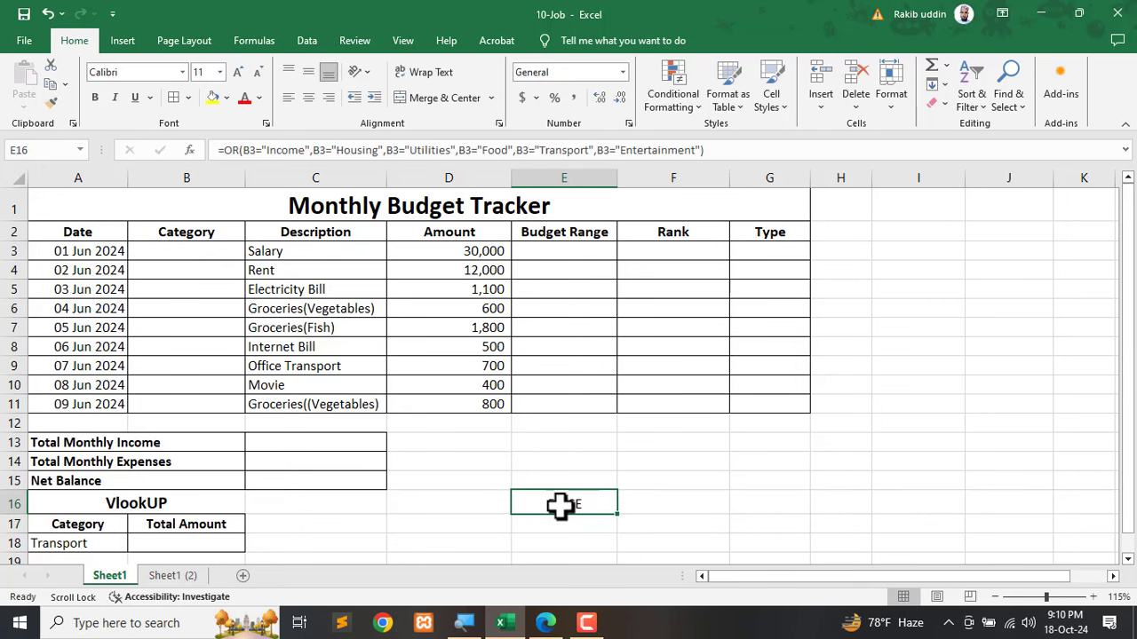
pyautogui.doubleClick(559, 505)
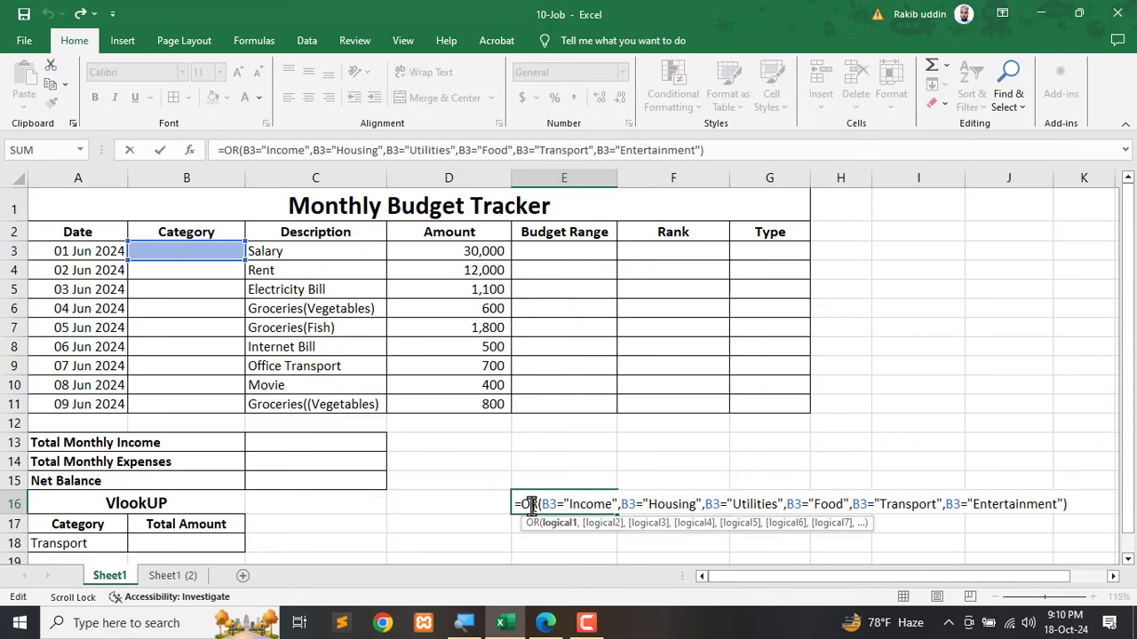
pyautogui.moveTo(514, 504); pyautogui.dragTo(1073, 505)
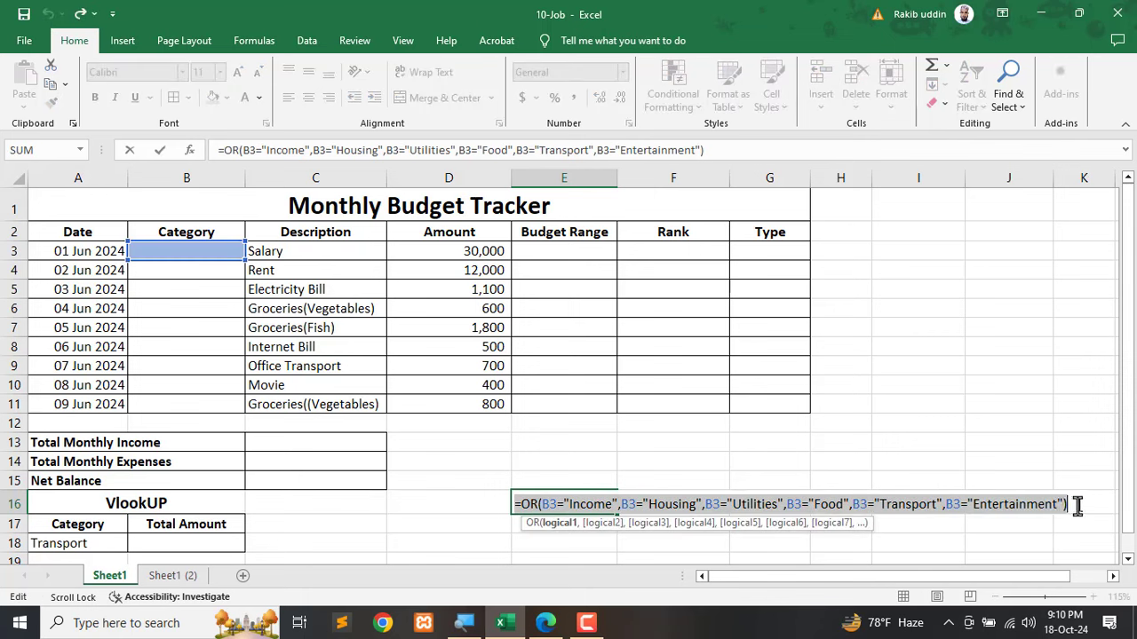
pyautogui.rightClick(824, 499)
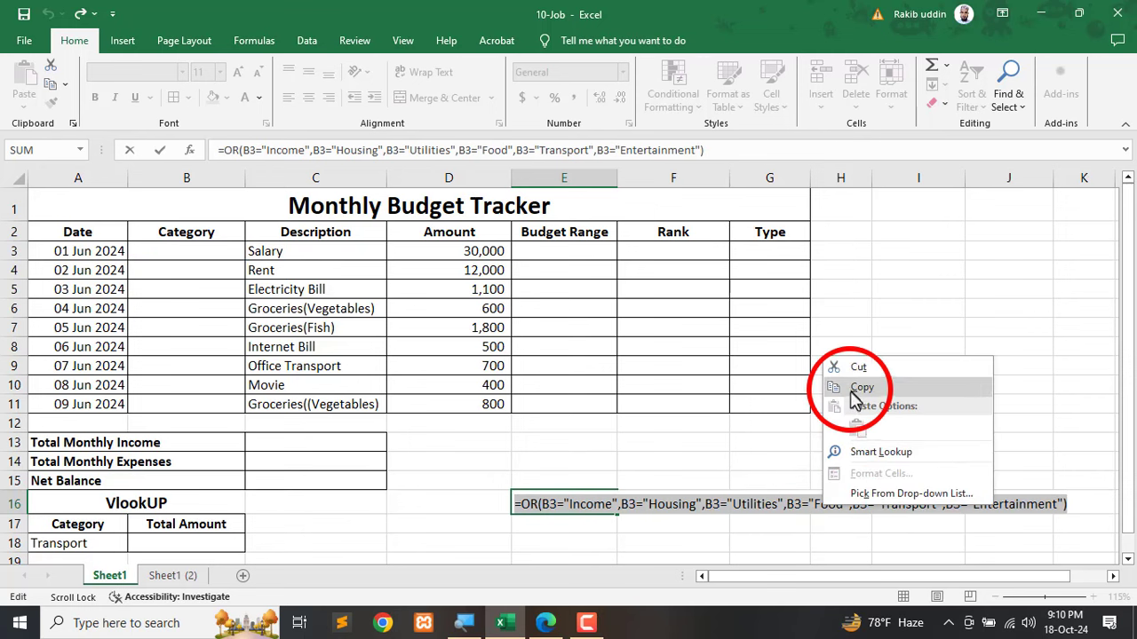
pyautogui.click(853, 389)
pyautogui.press('Return')
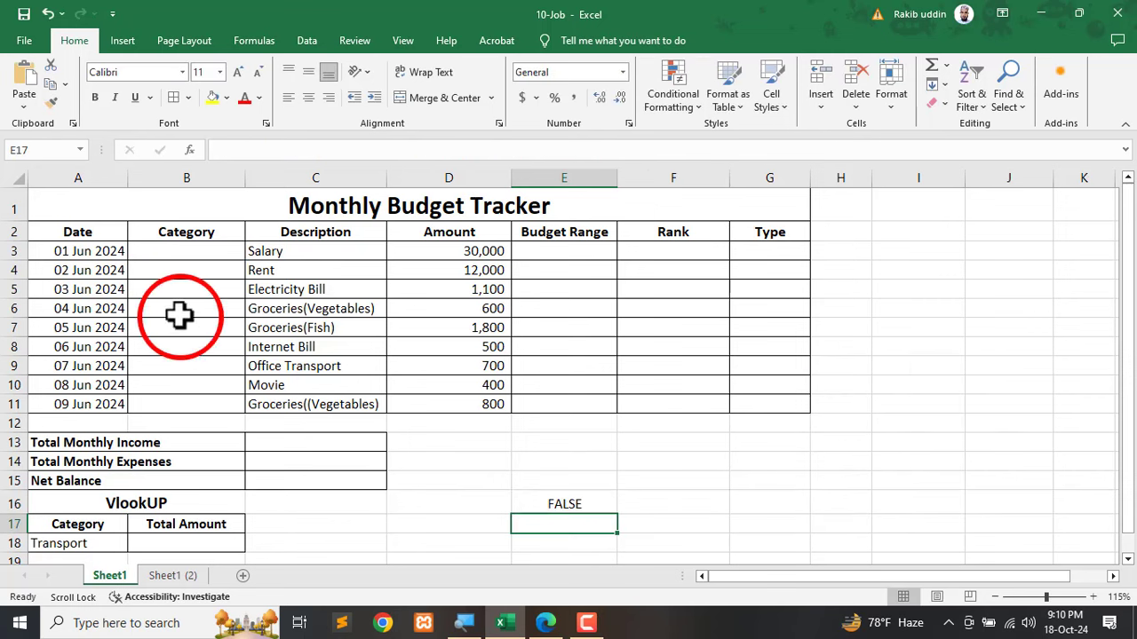
# Select Category cells B3:B11 and clear their existing data validation settings.
pyautogui.moveTo(174, 253); pyautogui.dragTo(178, 400)
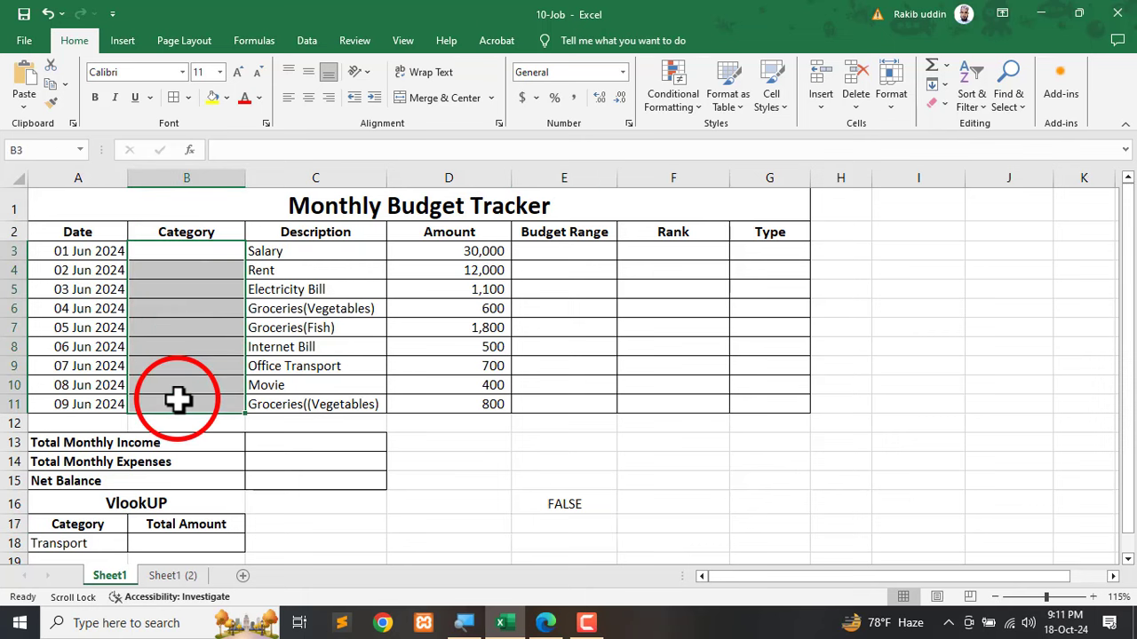
pyautogui.click(302, 44)
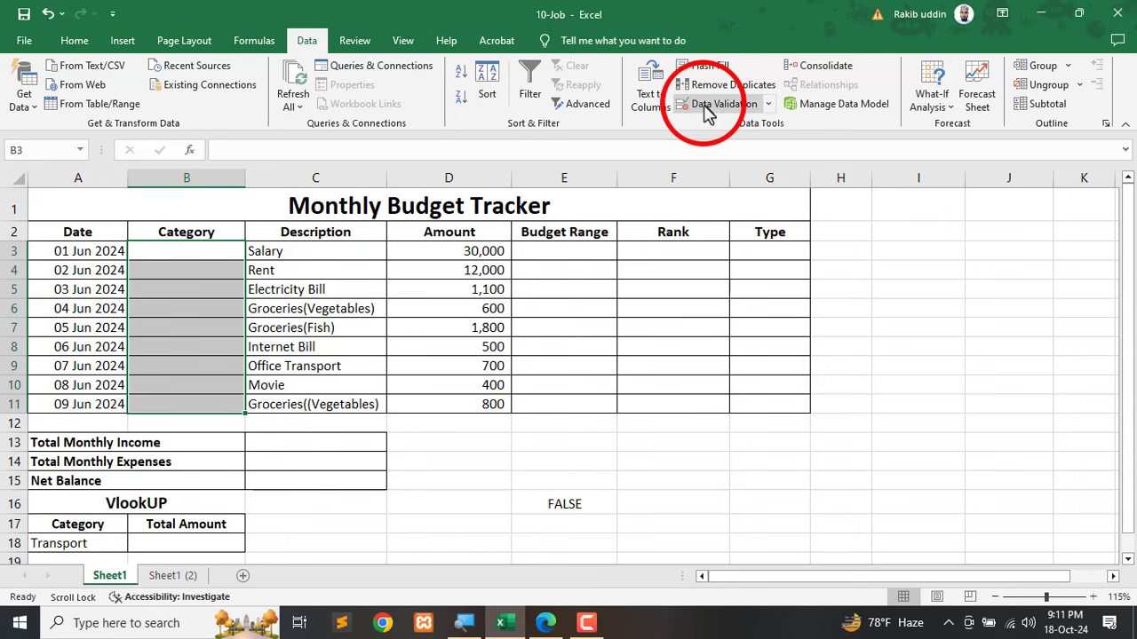
pyautogui.click(704, 106)
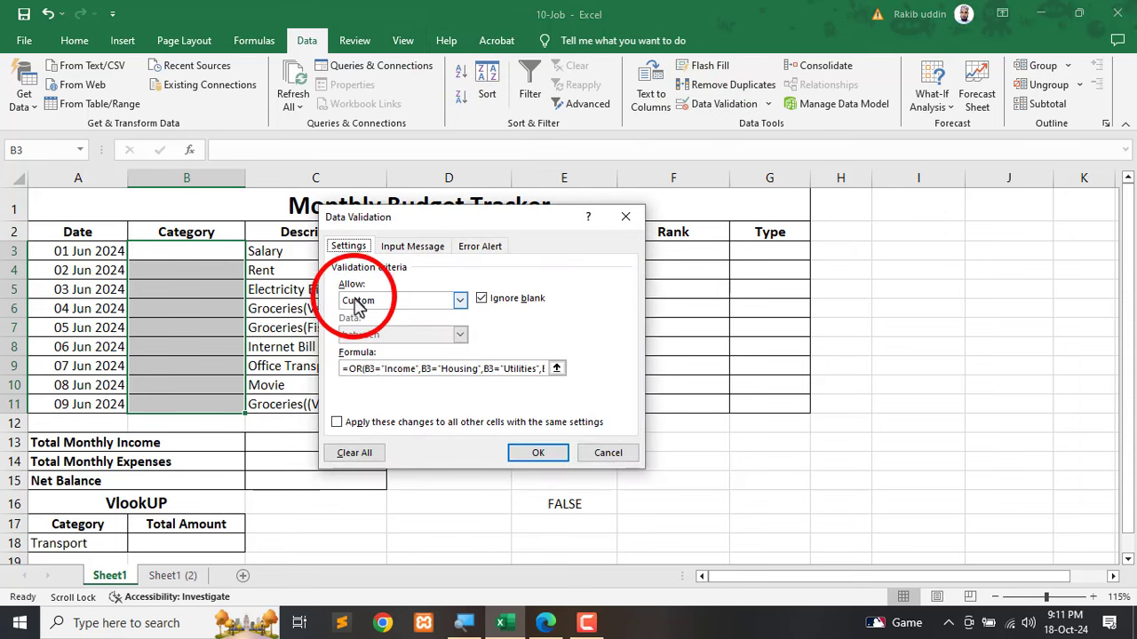
pyautogui.click(356, 453)
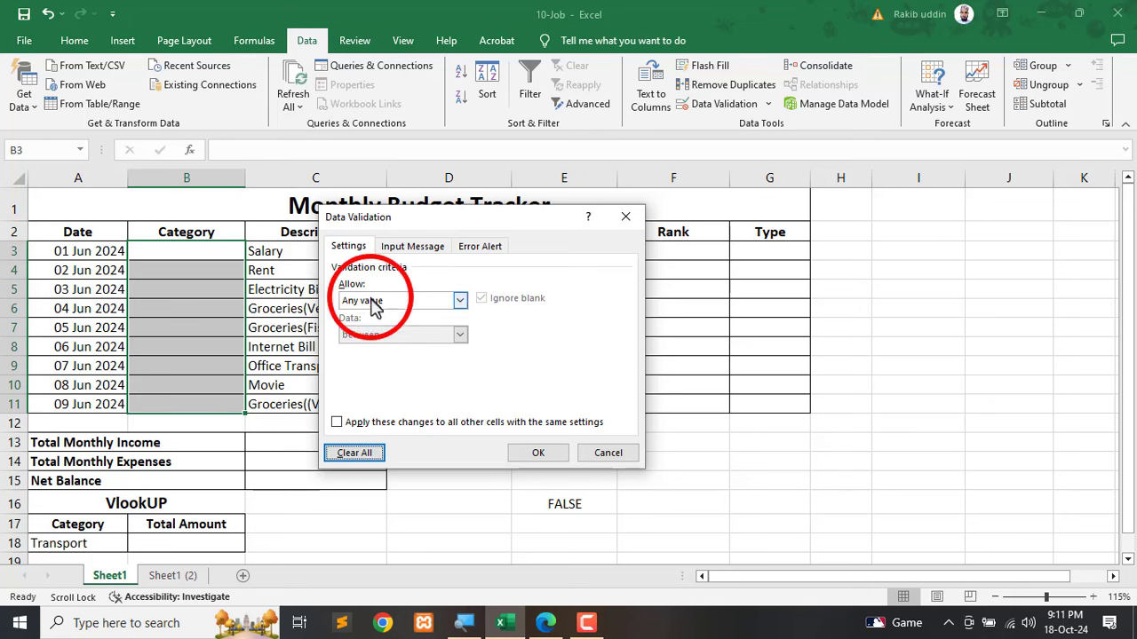
# Set the validation type to Custom with the pasted OR formula, then bring up the task PDF.
pyautogui.click(415, 302)
pyautogui.click(380, 390)
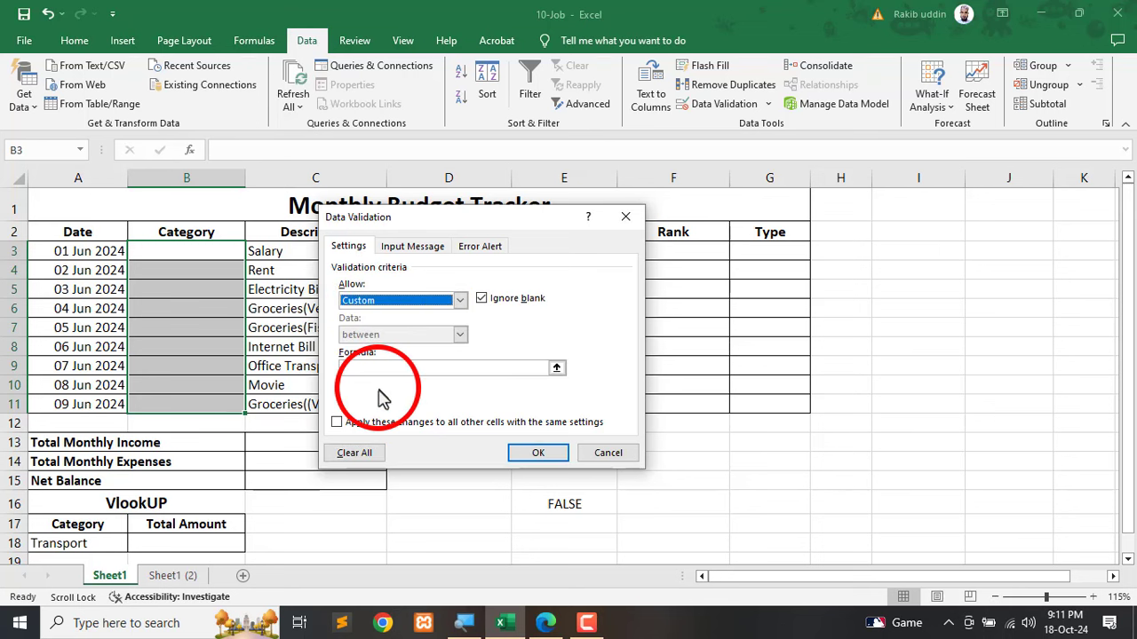
pyautogui.click(360, 373)
pyautogui.rightClick(364, 372)
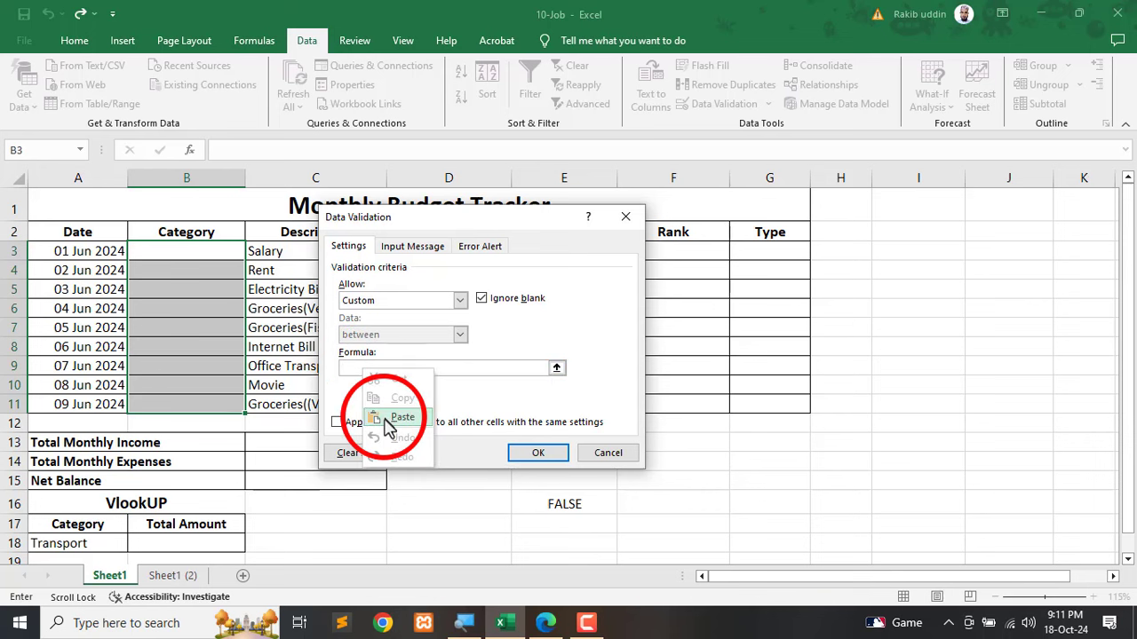
pyautogui.click(390, 418)
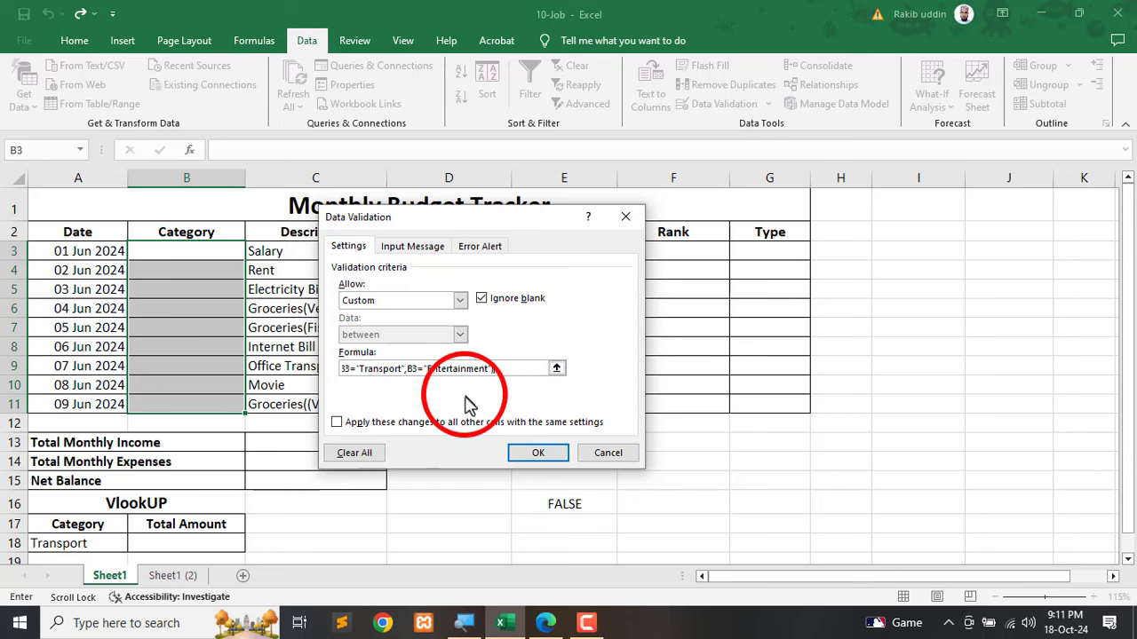
pyautogui.click(543, 621)
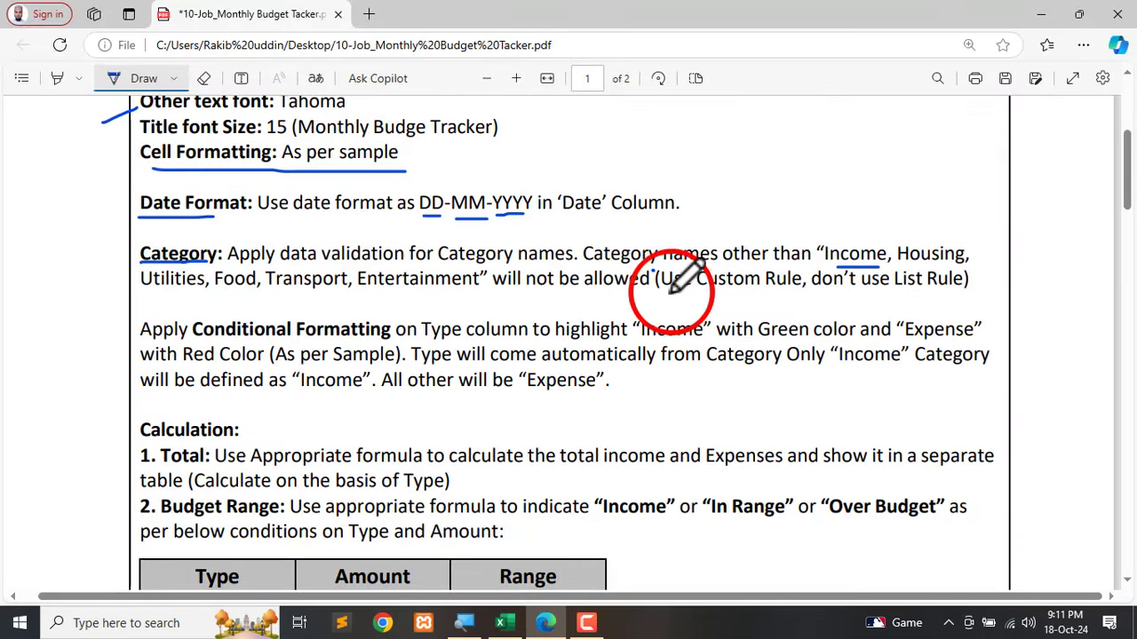
# Underline 'Use Custom Rule' and 'don't use List Rule' in blue ink in the PDF.
pyautogui.moveTo(668, 290); pyautogui.dragTo(796, 290)
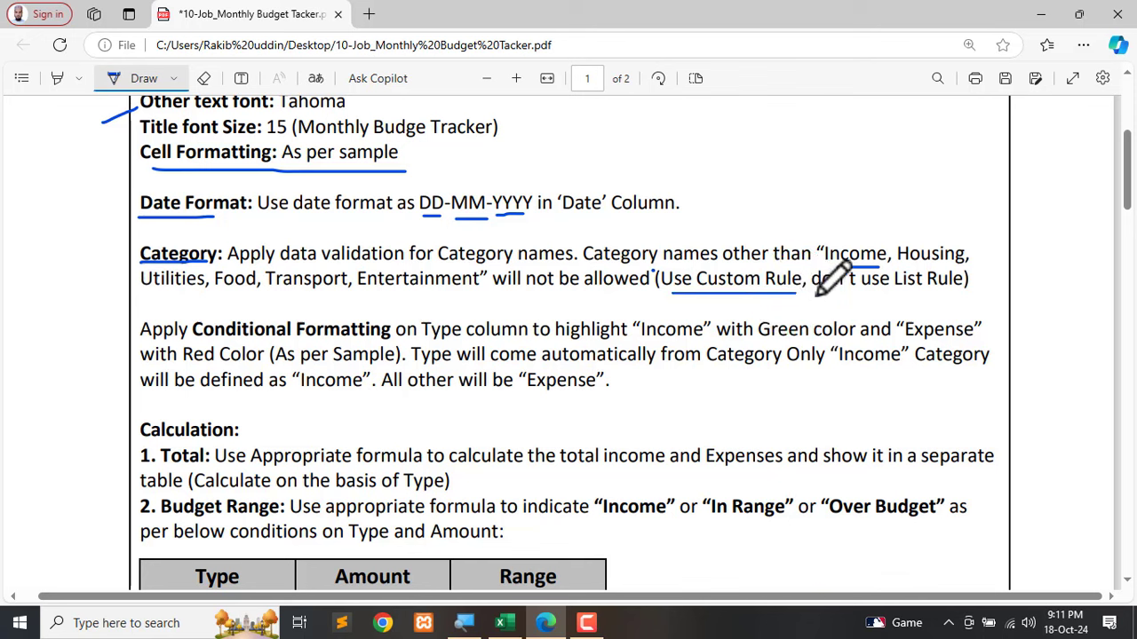
pyautogui.moveTo(816, 296); pyautogui.dragTo(949, 295)
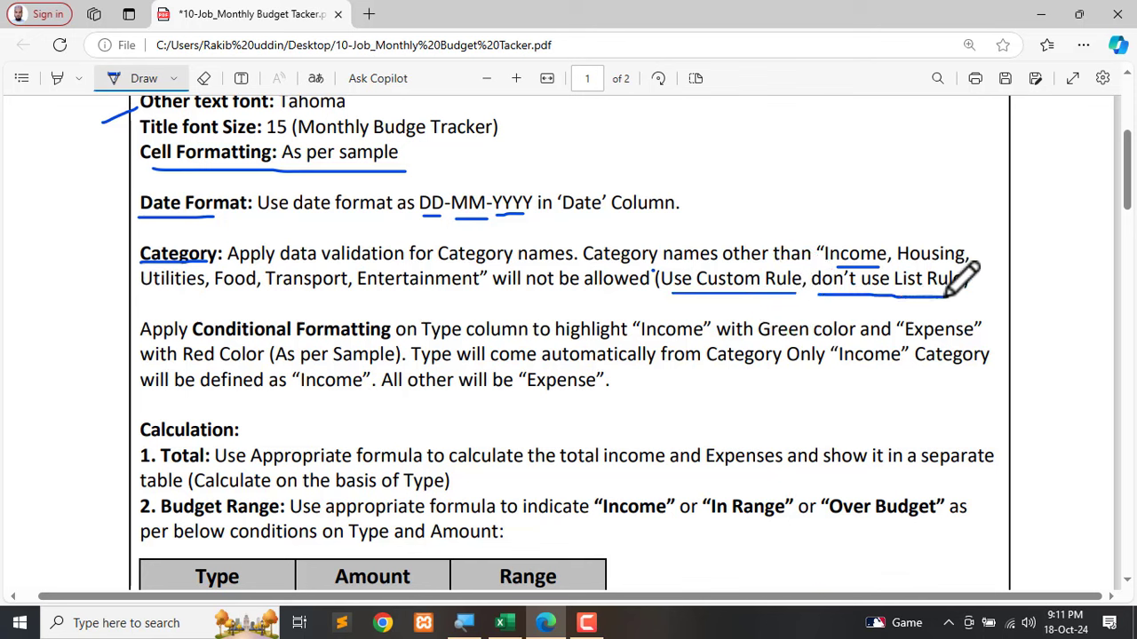
# Apply the Custom OR-formula validation to B3:B11 and return to the task PDF.
pyautogui.click(1041, 12)
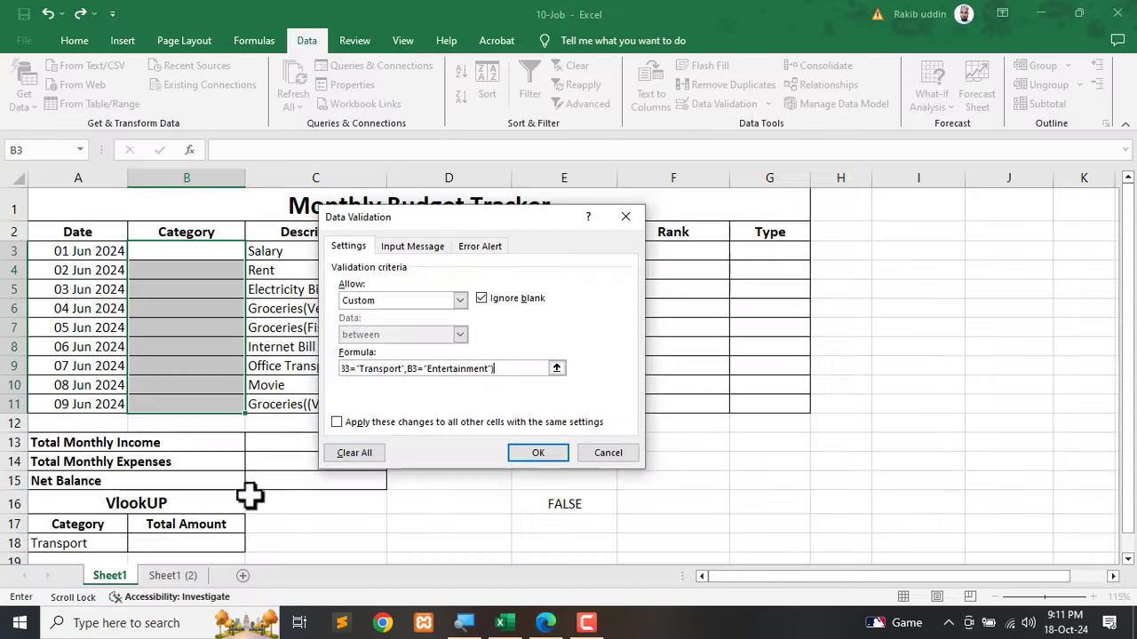
pyautogui.click(426, 302)
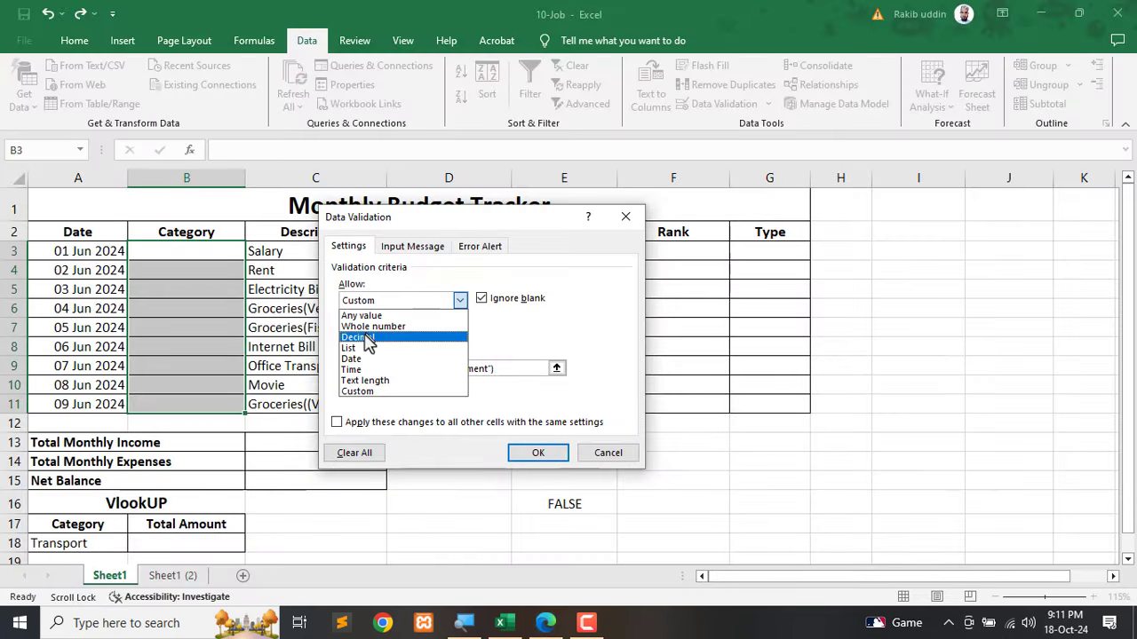
pyautogui.click(500, 337)
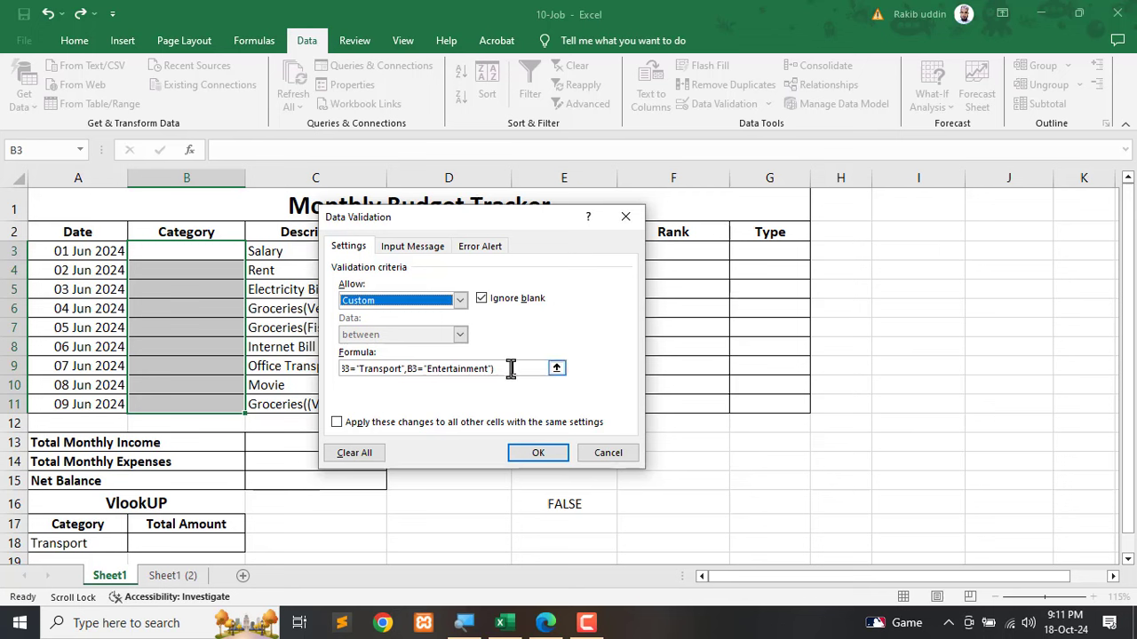
pyautogui.click(521, 454)
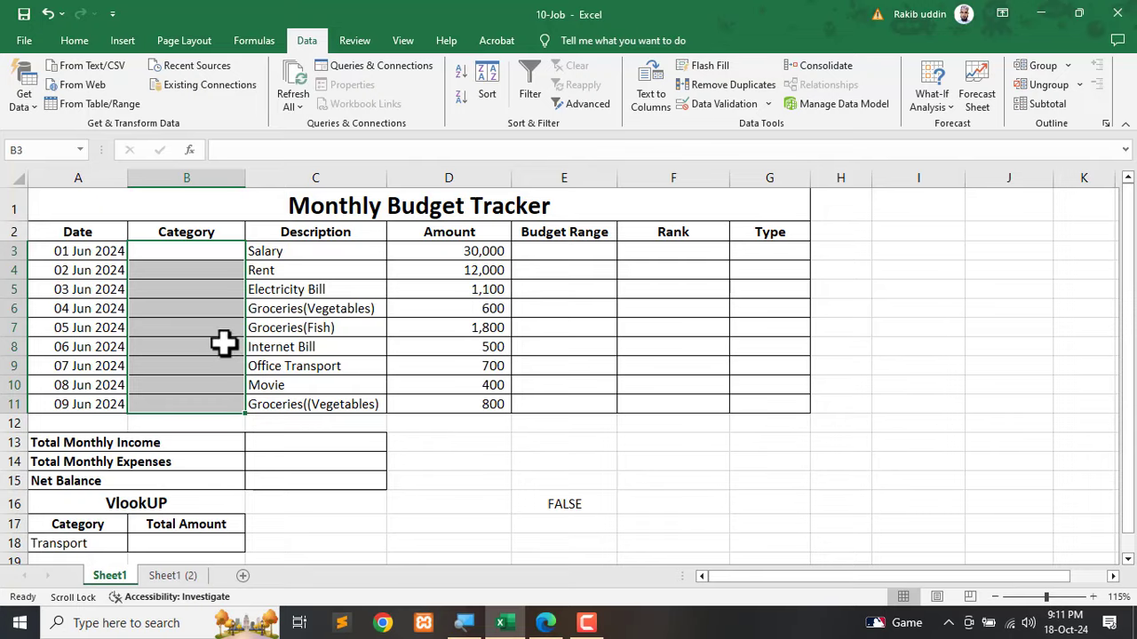
pyautogui.click(545, 622)
# Review the Sample A table's Category values in the PDF, then return to Excel.
pyautogui.scroll(1, 376, 297)
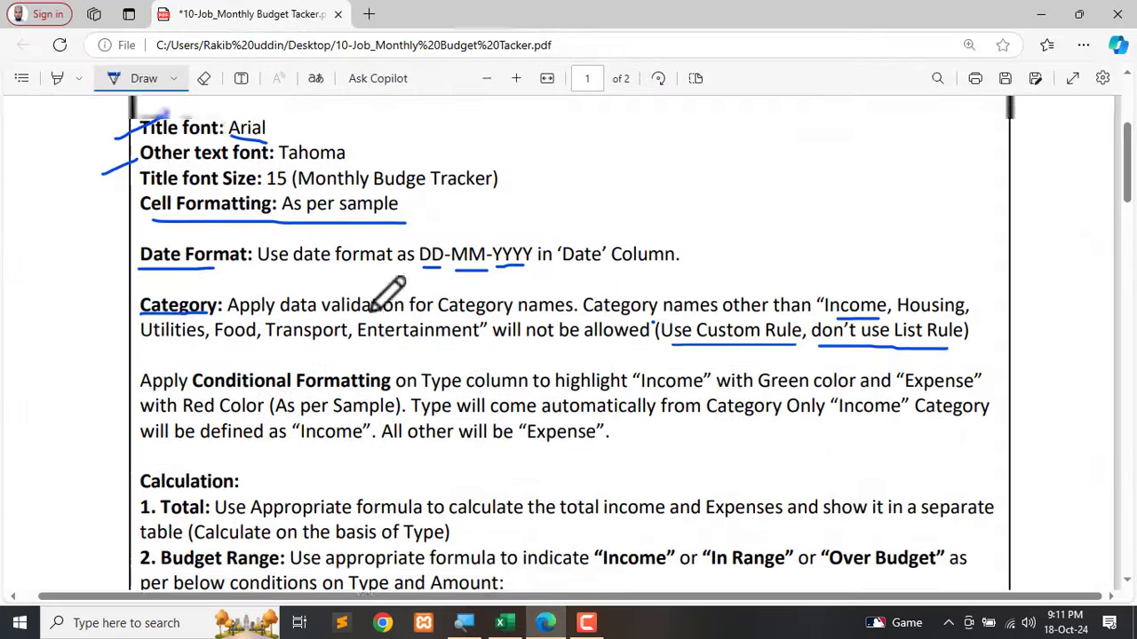
pyautogui.scroll(-15, 378, 355)
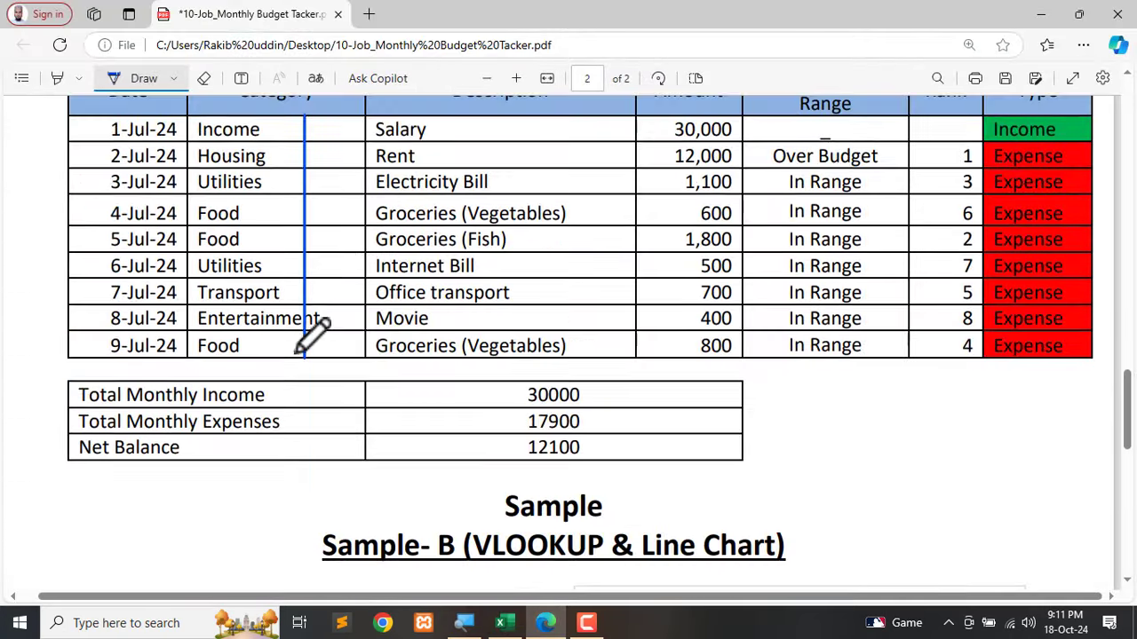
pyautogui.scroll(2, 293, 310)
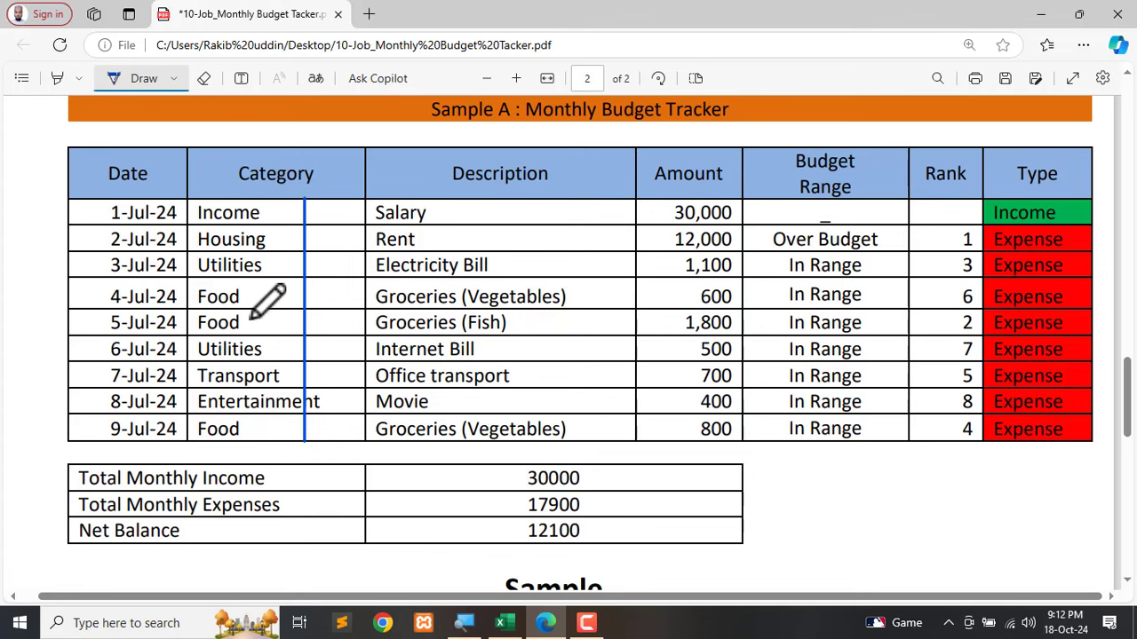
pyautogui.click(500, 623)
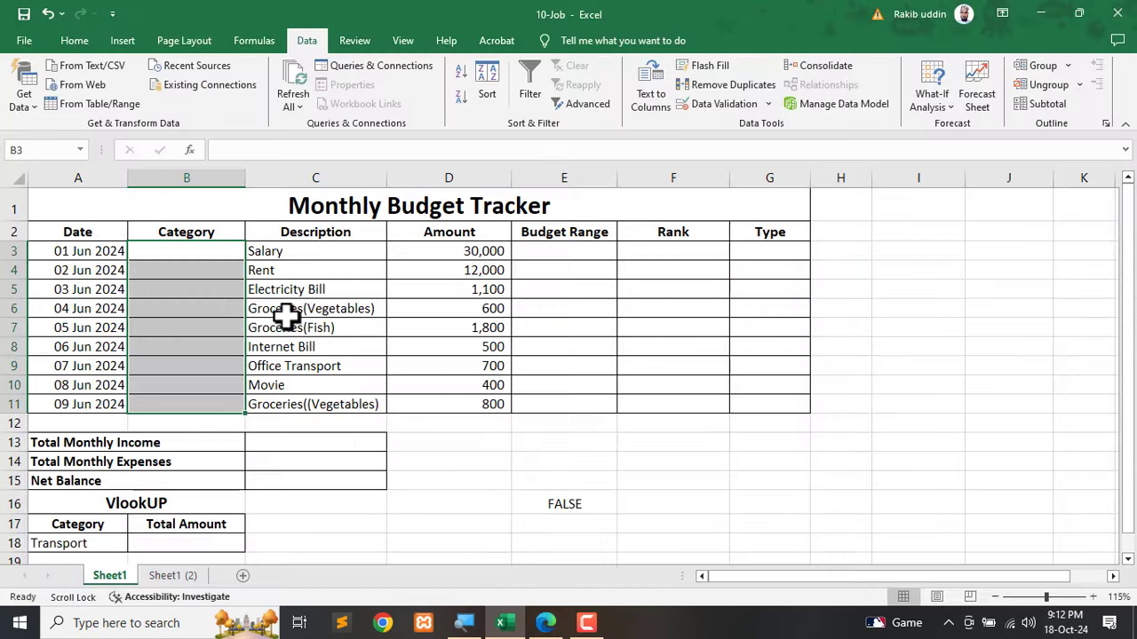
# Enter Income, Housing, Utilities and Food in Category cells B3 to B6.
pyautogui.click(151, 271)
pyautogui.scroll(3, 127, 249)
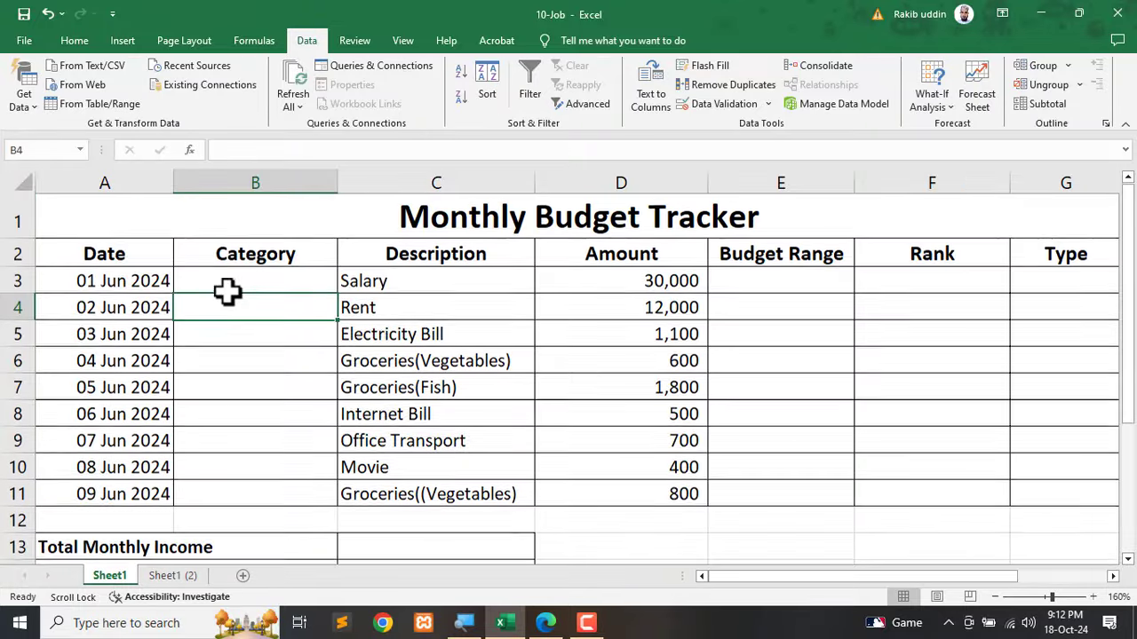
pyautogui.click(219, 284)
pyautogui.write('I')
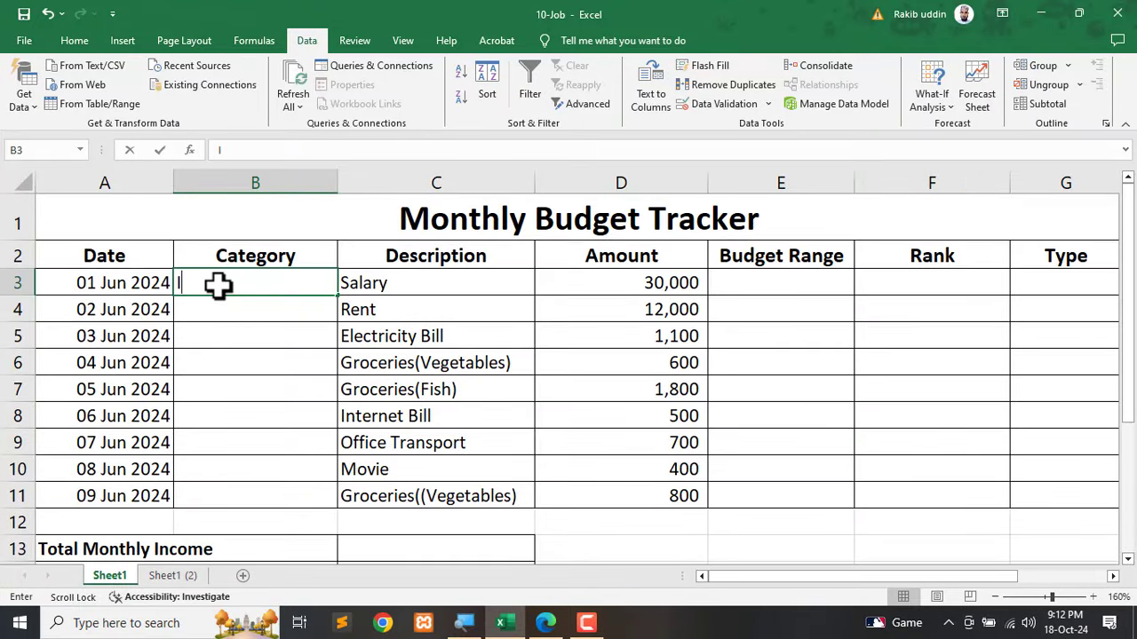
pyautogui.write('ncom')
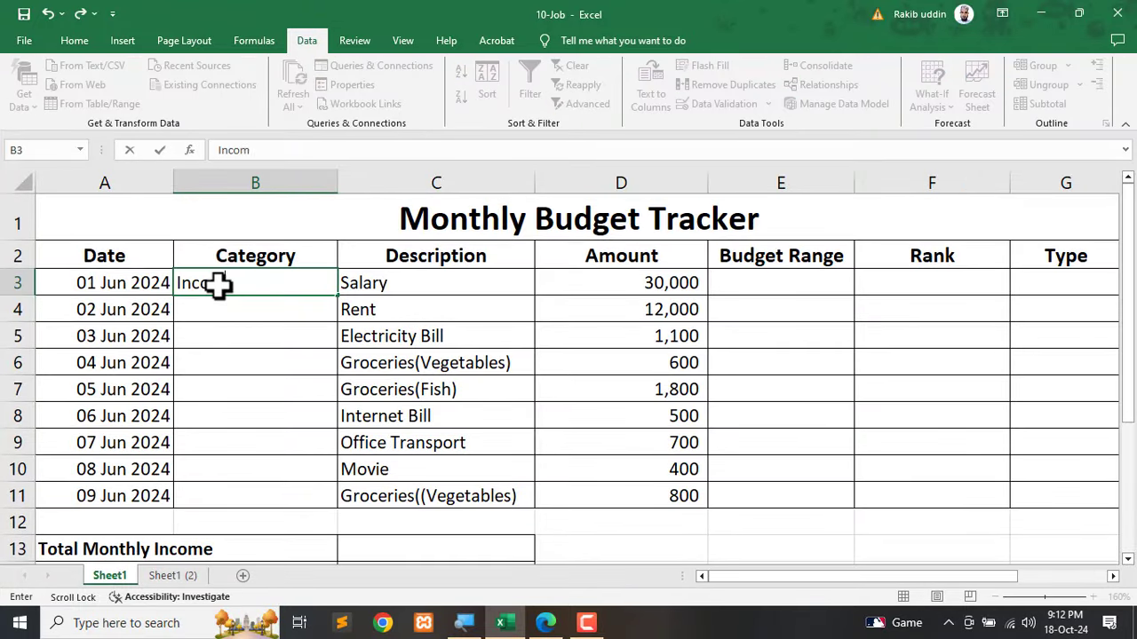
pyautogui.write('e')
pyautogui.press('Return')
pyautogui.write('Ho')
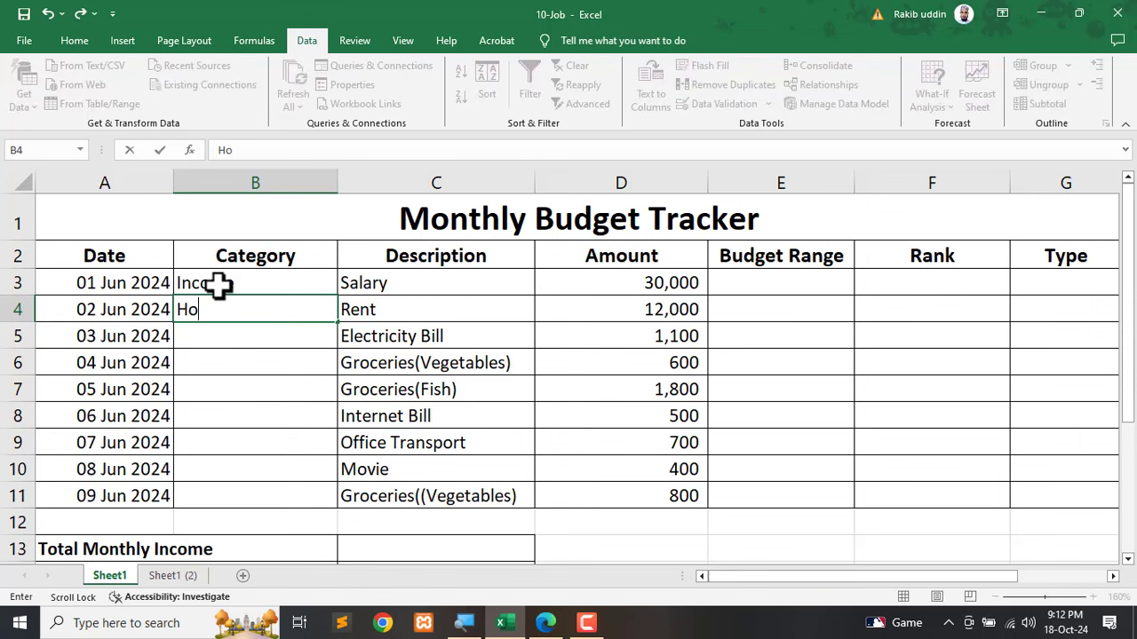
pyautogui.write('using')
pyautogui.press('Return')
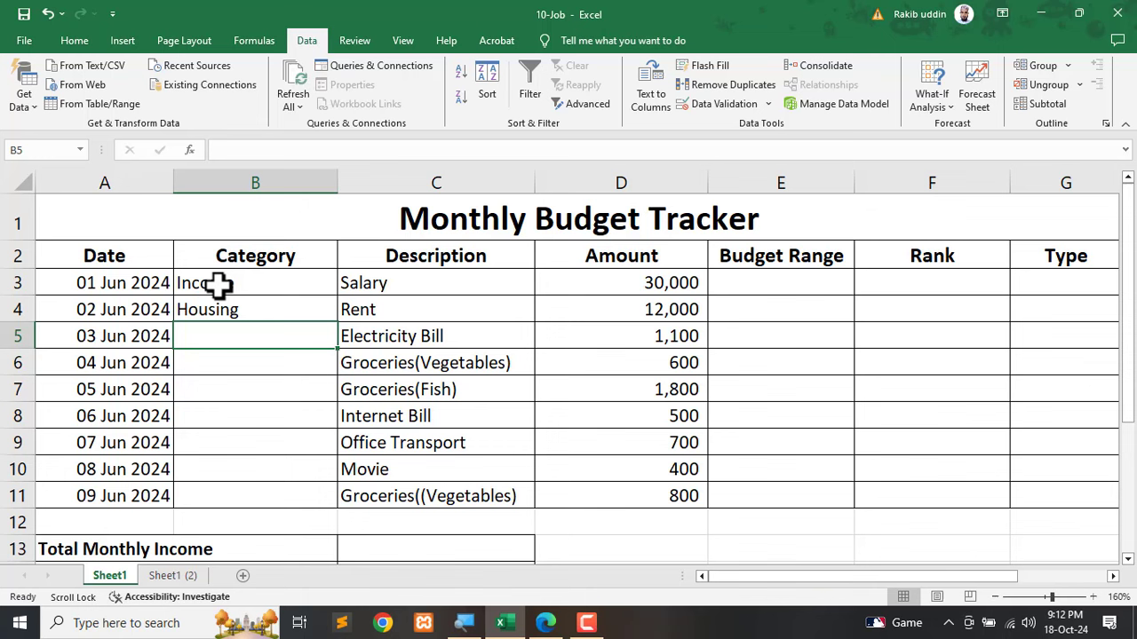
pyautogui.write('Utili')
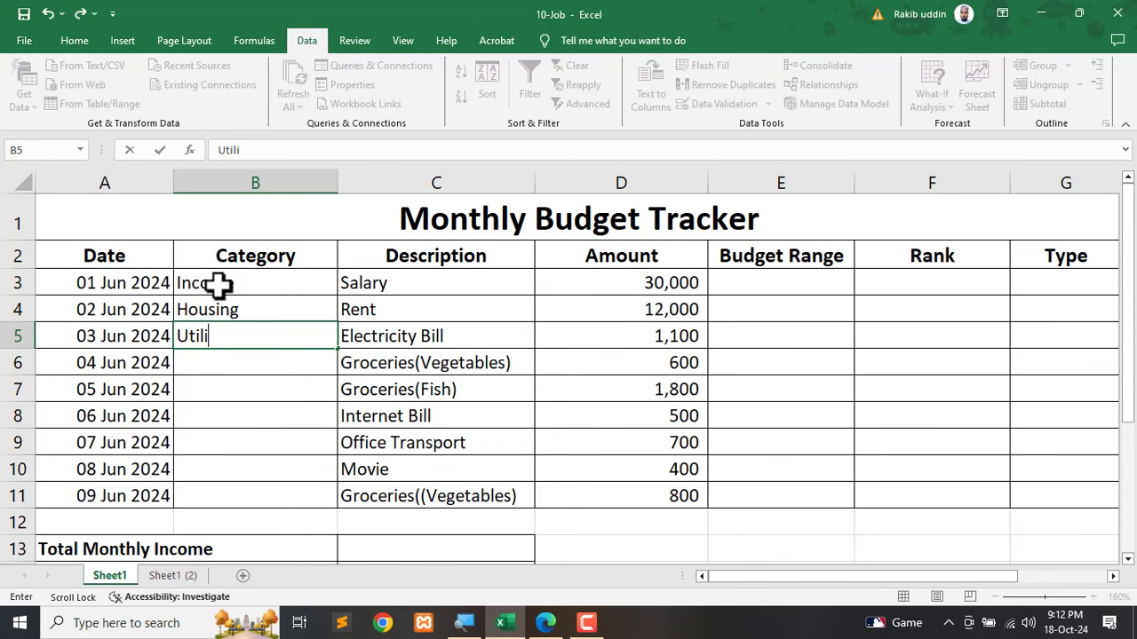
pyautogui.write('ties')
pyautogui.press('Return')
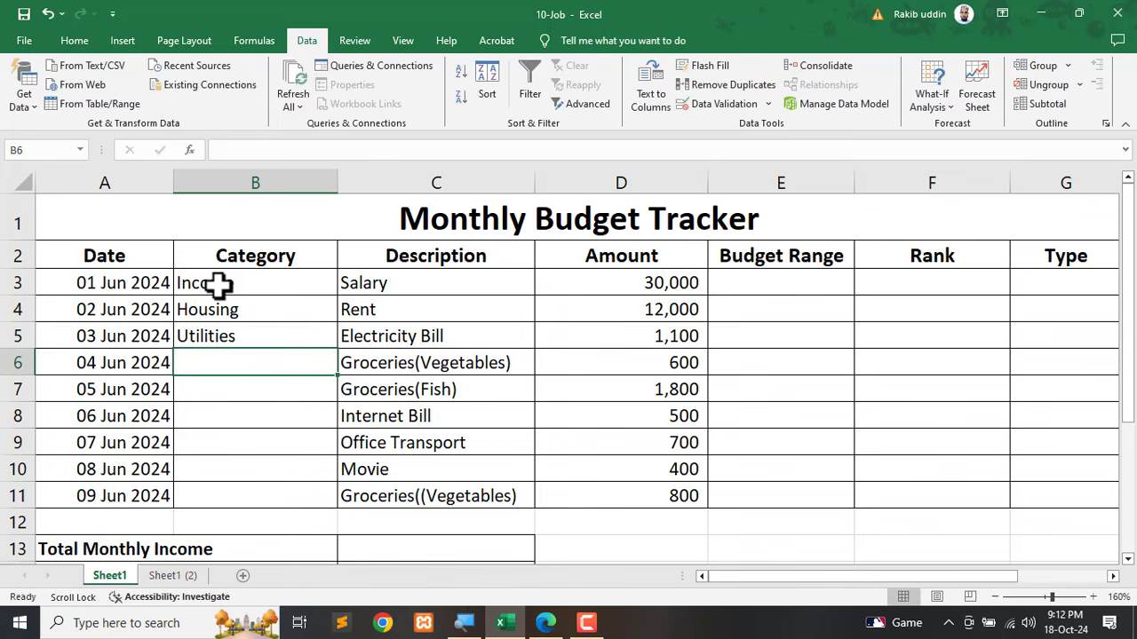
pyautogui.write('Food')
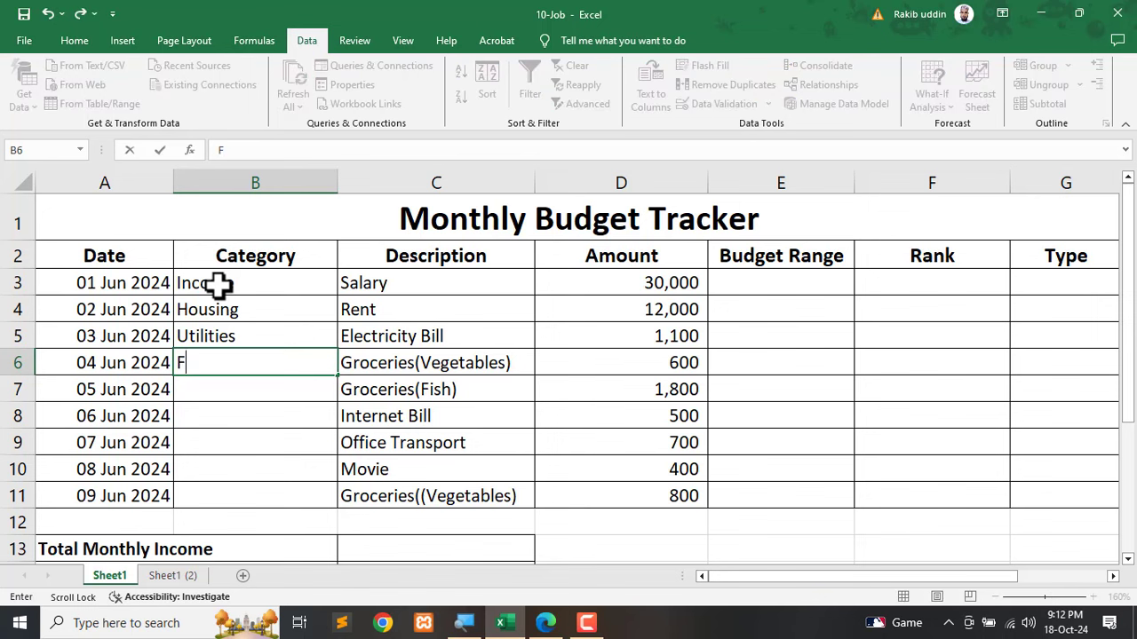
pyautogui.press('Return')
# Enter Food, Utilities, Transport, Entertainment and Food in cells B7 to B11.
pyautogui.write('Food')
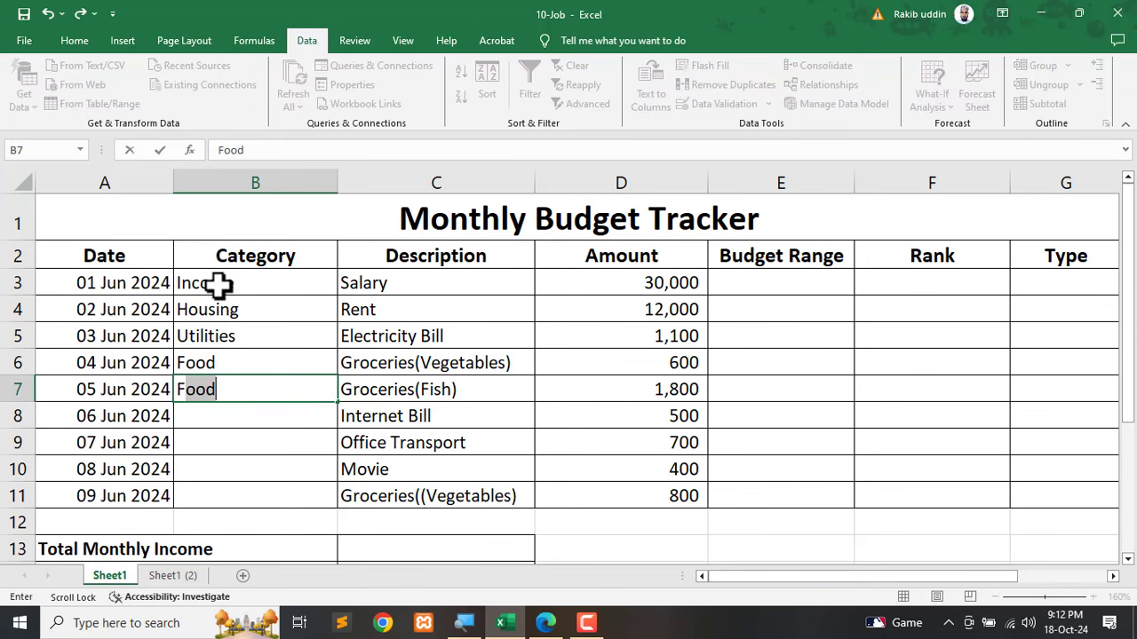
pyautogui.press('Return')
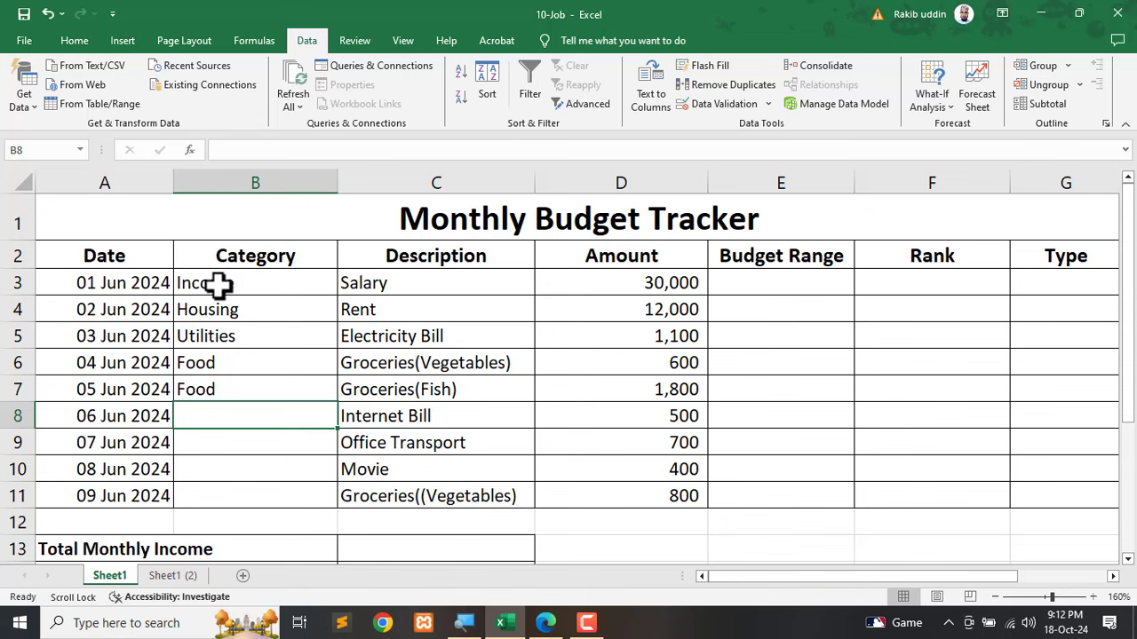
pyautogui.write('Utilities')
pyautogui.press('Return')
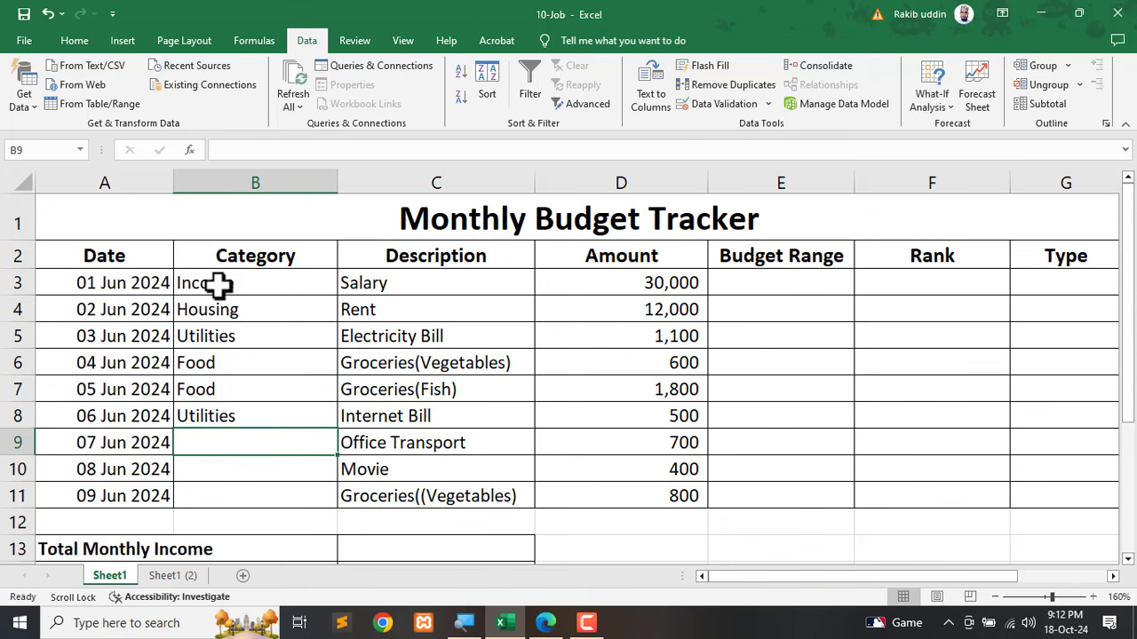
pyautogui.write('Trans')
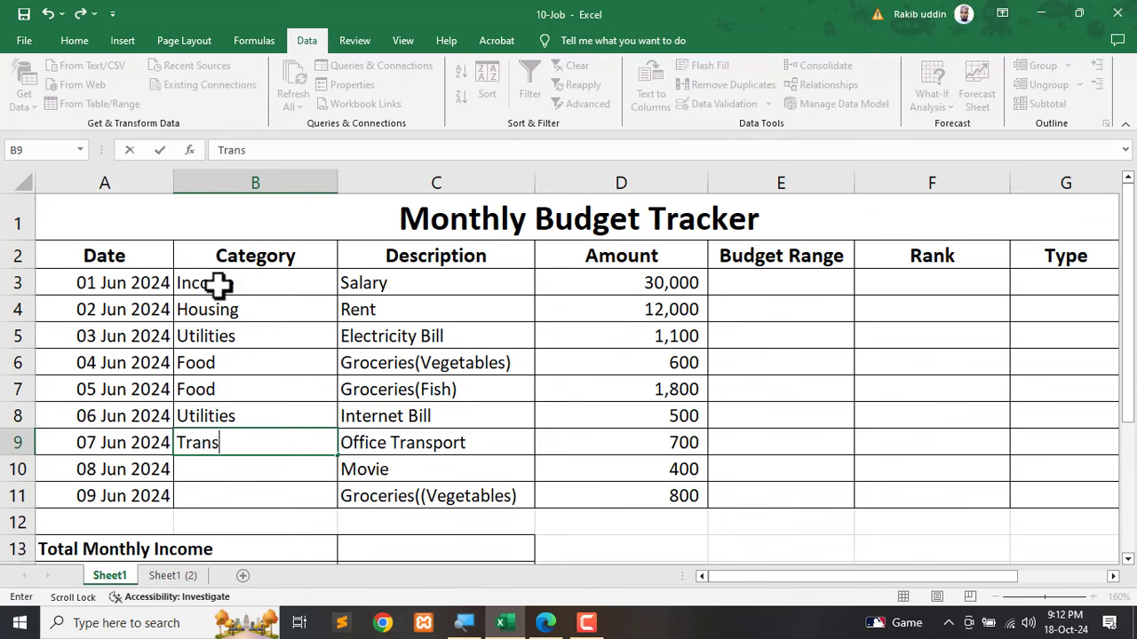
pyautogui.write('port')
pyautogui.press('Return')
pyautogui.write('E')
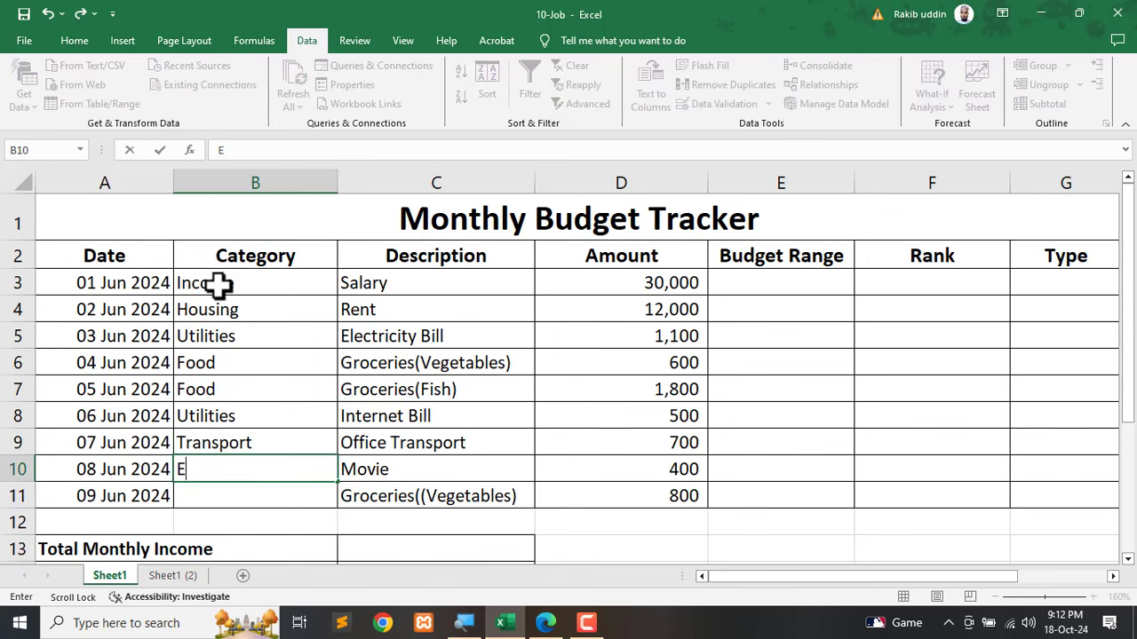
pyautogui.write('ntertainment')
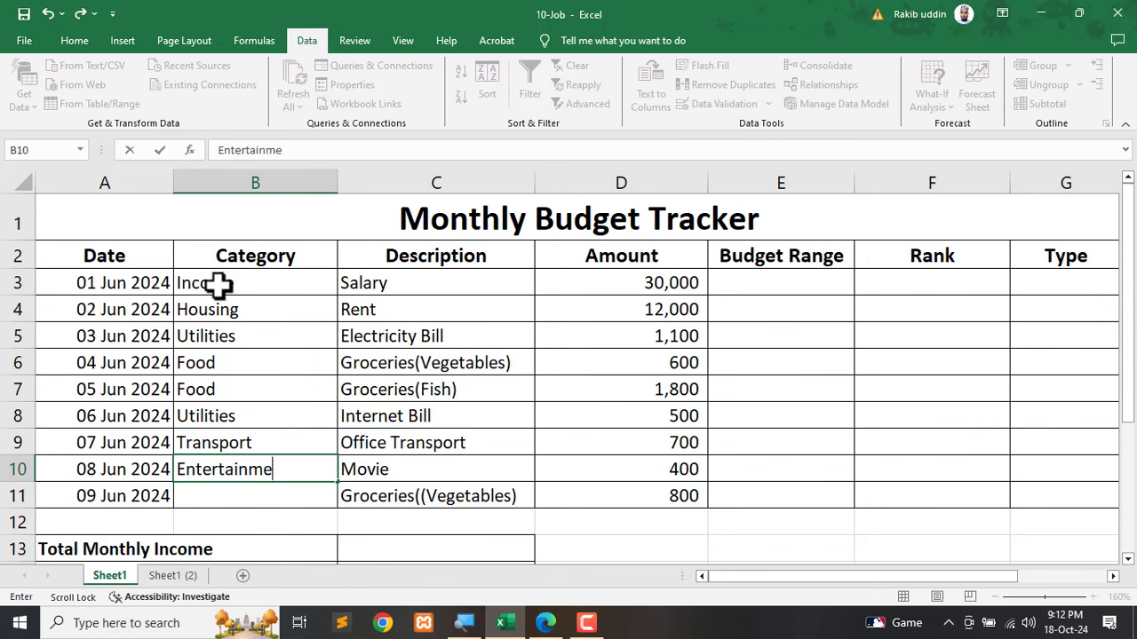
pyautogui.press('Return')
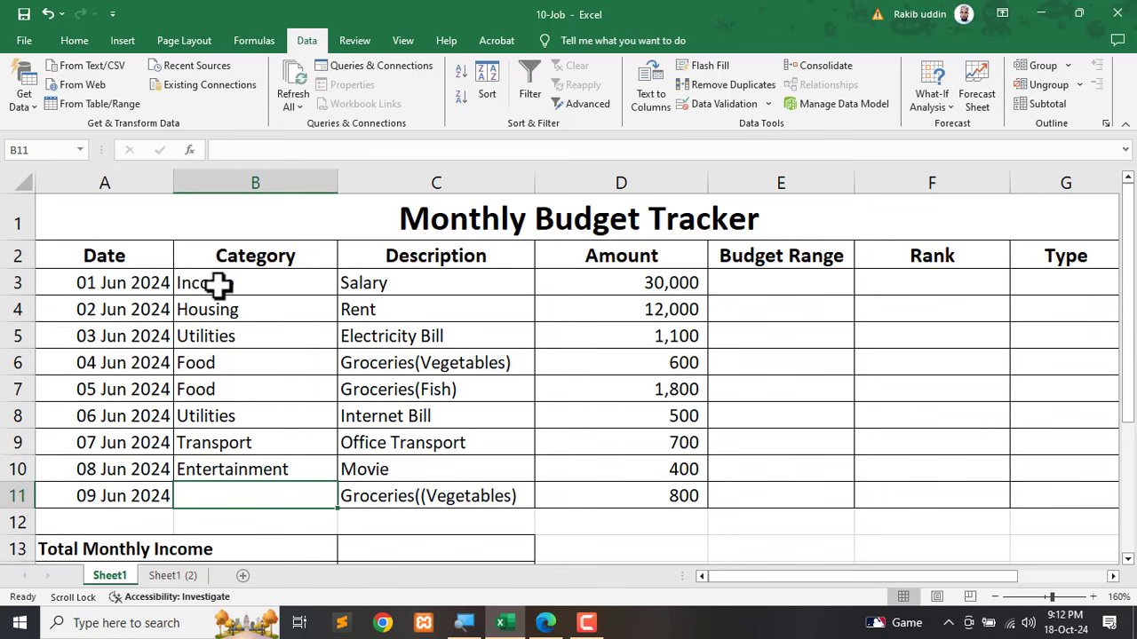
pyautogui.write('Food')
pyautogui.press('Return')
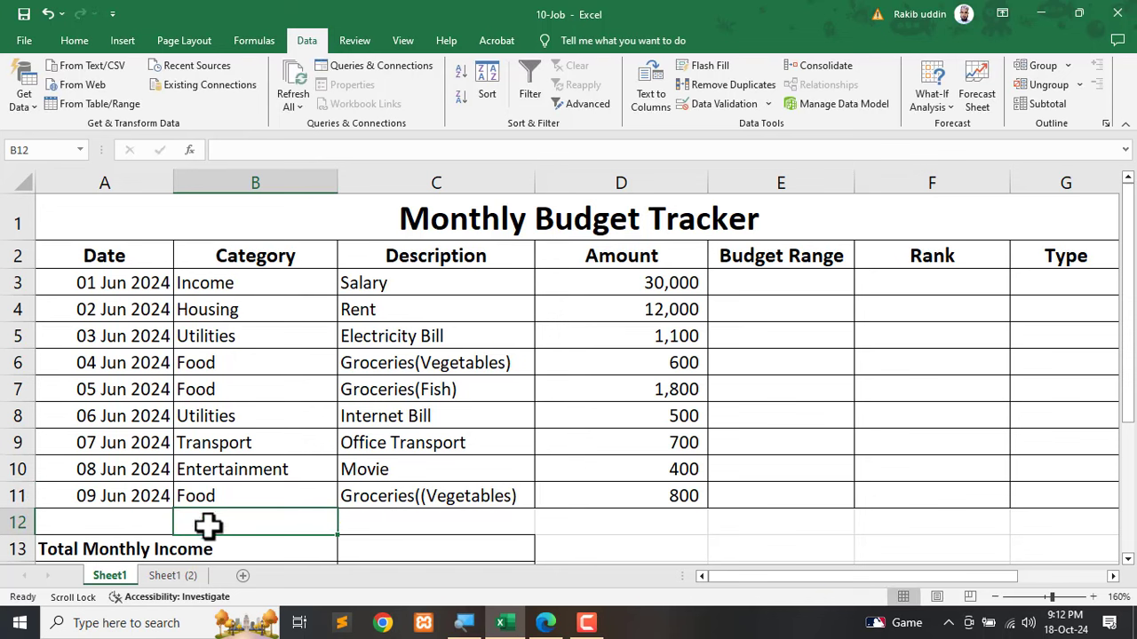
# Test the validation with Housng in B4 and Foo in B11, cancelling each rejected entry.
pyautogui.doubleClick(218, 308)
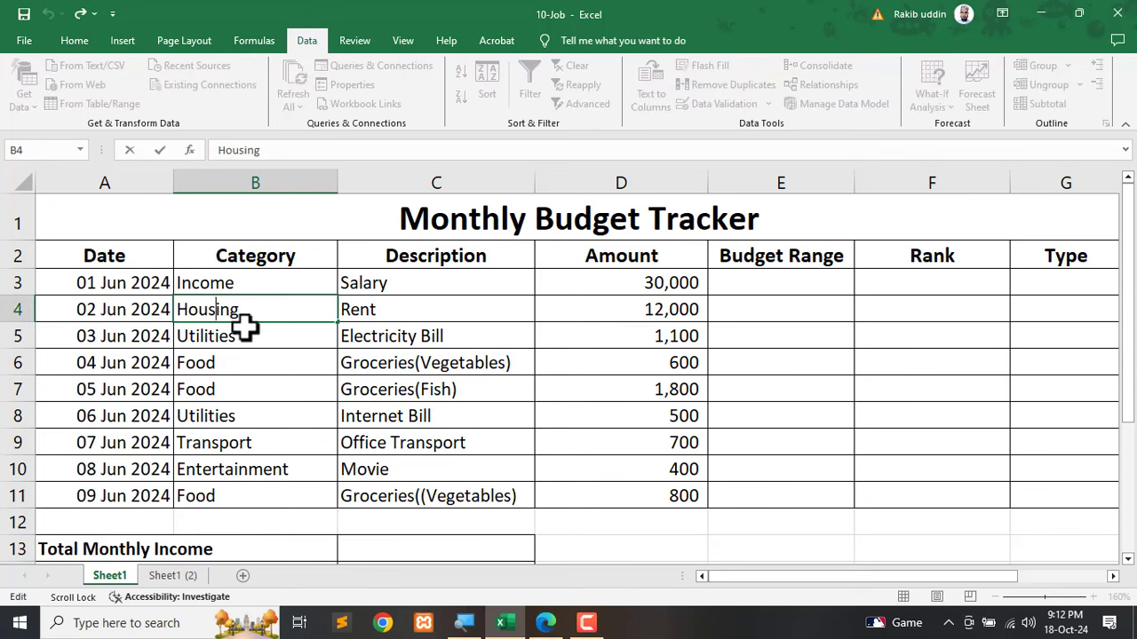
pyautogui.press('Return')
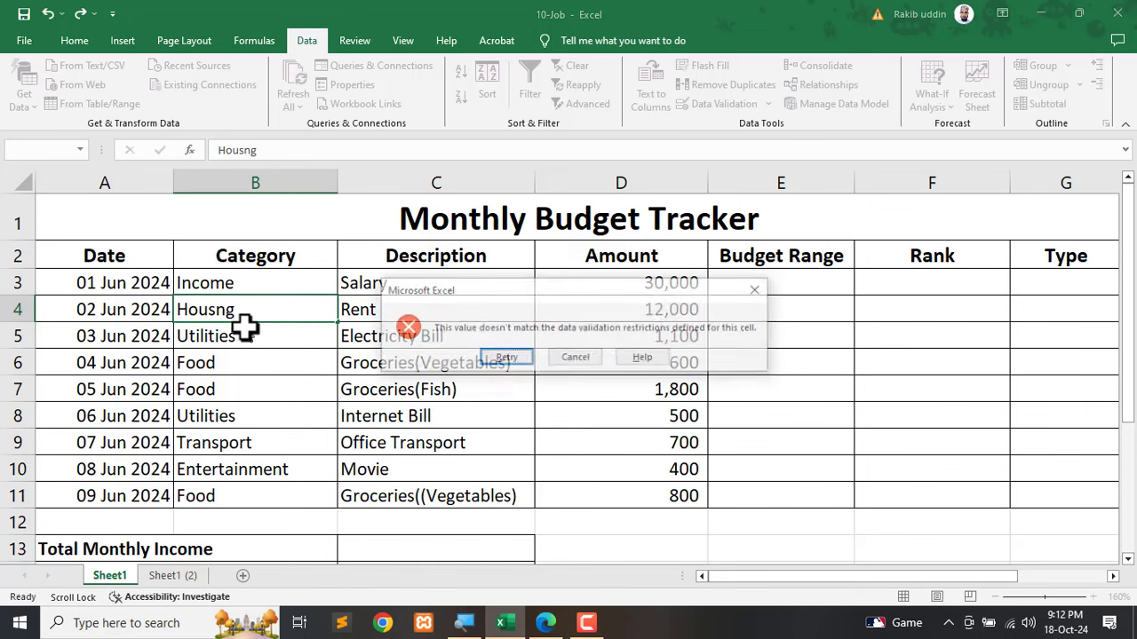
pyautogui.click(574, 358)
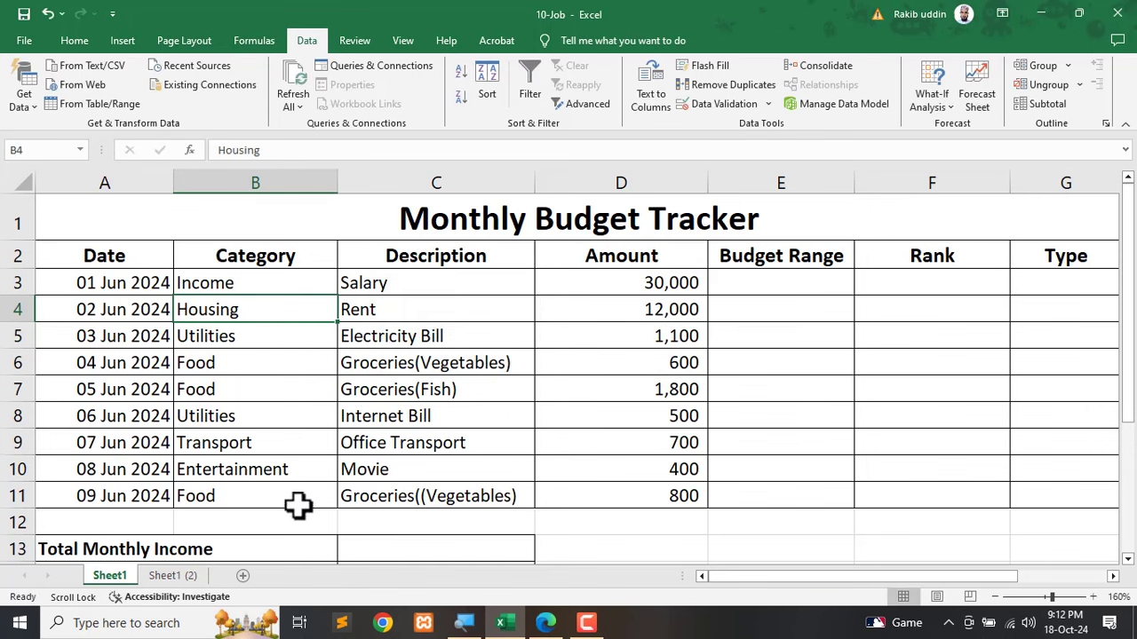
pyautogui.click(218, 497)
pyautogui.doubleClick(229, 500)
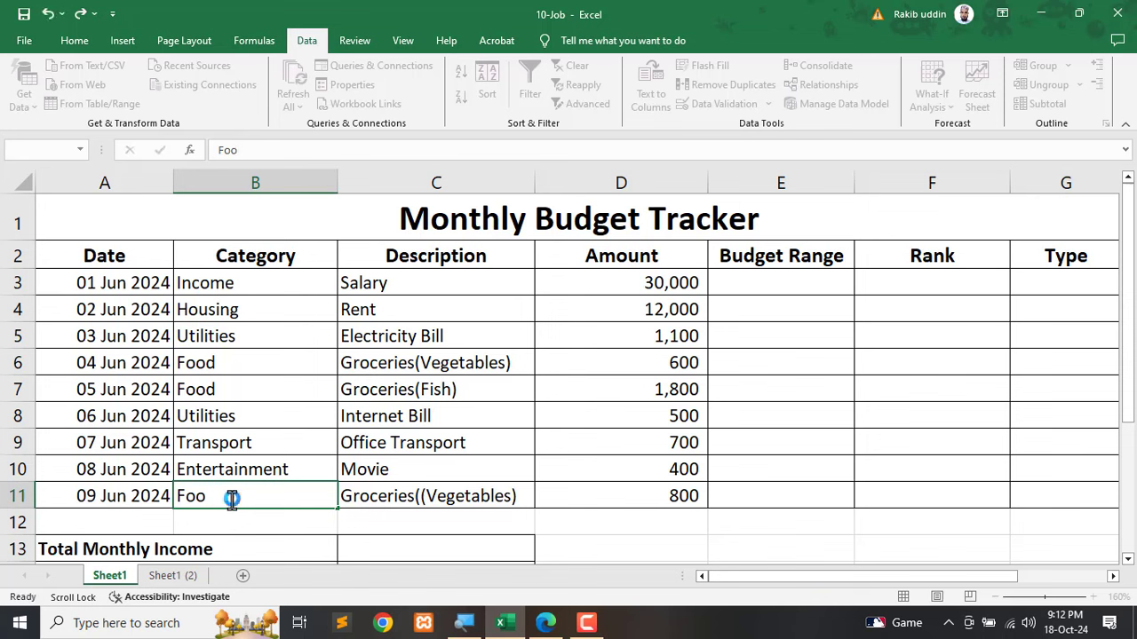
pyautogui.press('Return')
pyautogui.click(576, 359)
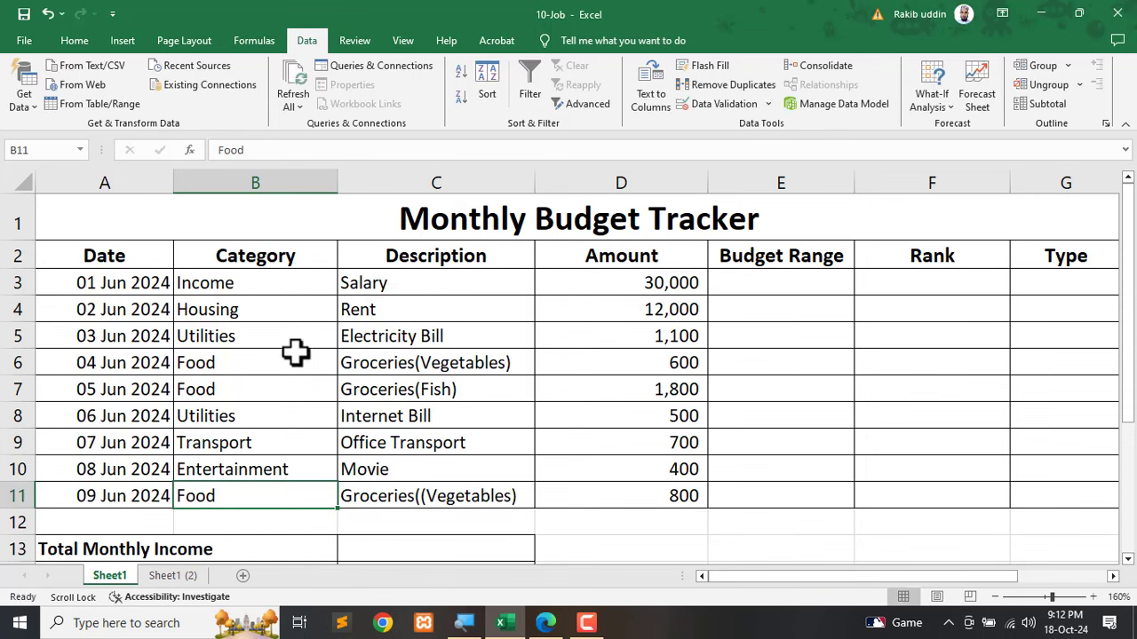
# Delete the temporary OR test formula from cell E16.
pyautogui.moveTo(240, 284); pyautogui.dragTo(245, 487)
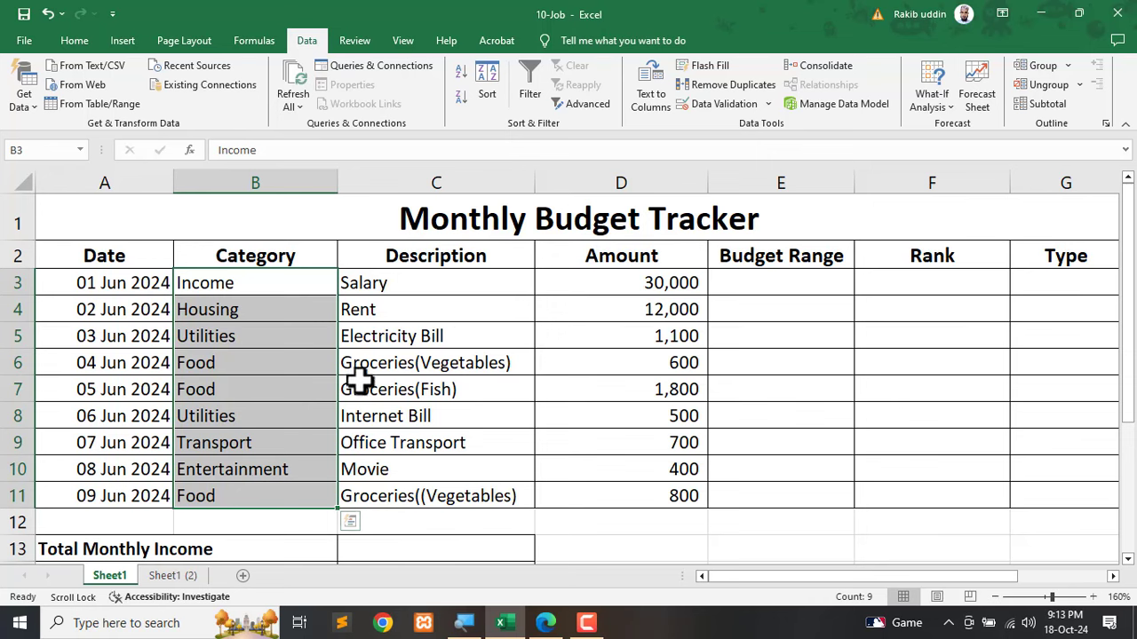
pyautogui.scroll(-1, 256, 375)
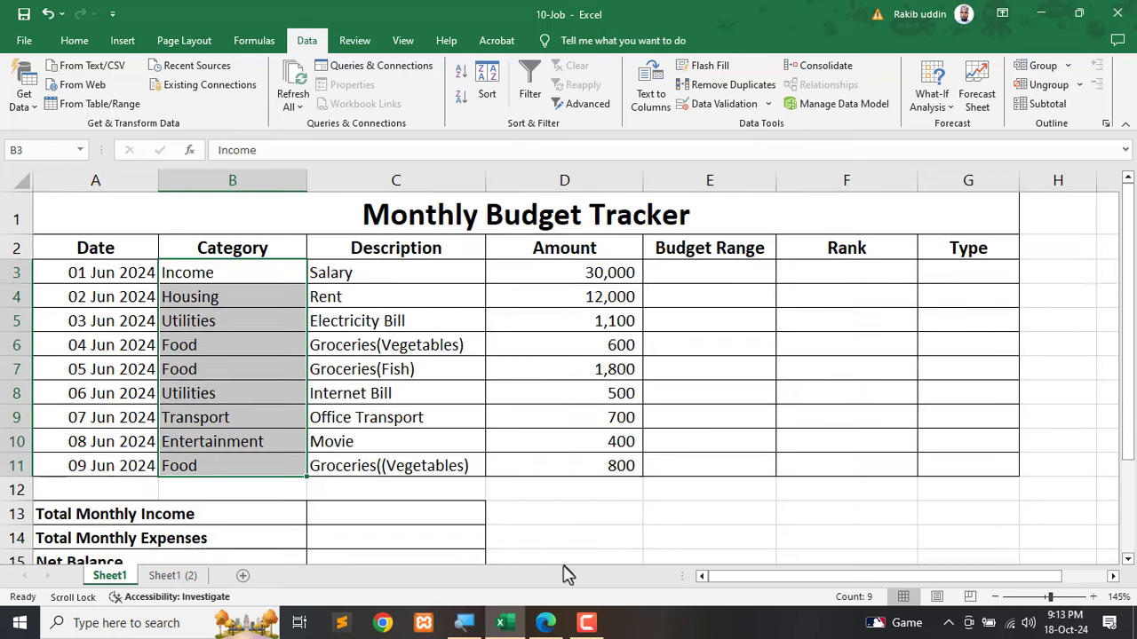
pyautogui.scroll(-1, 544, 551)
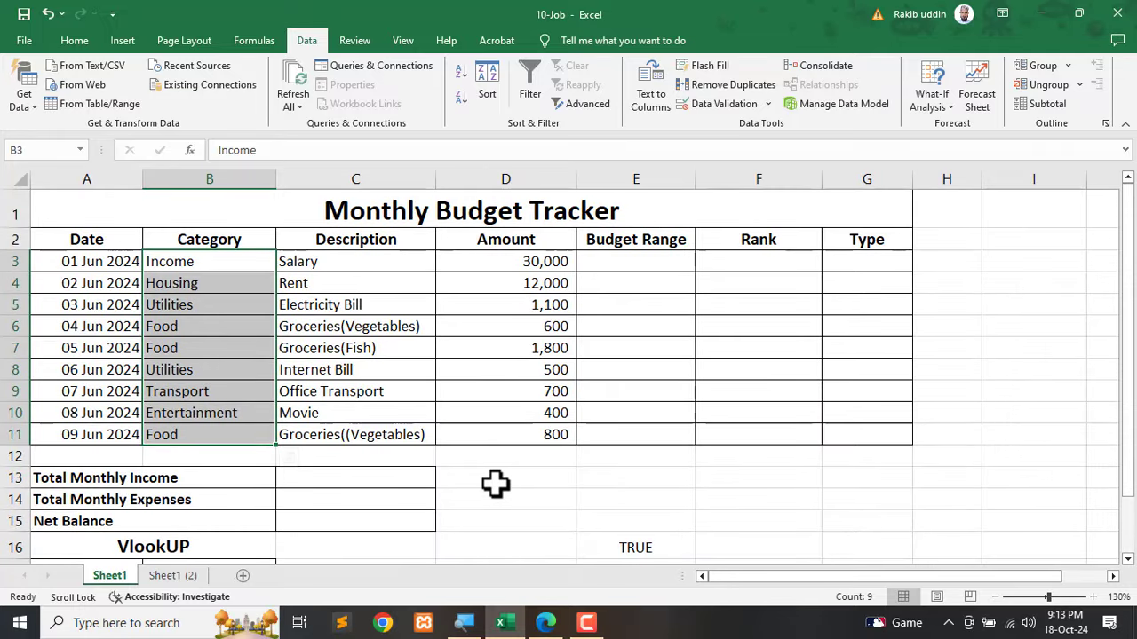
pyautogui.click(638, 545)
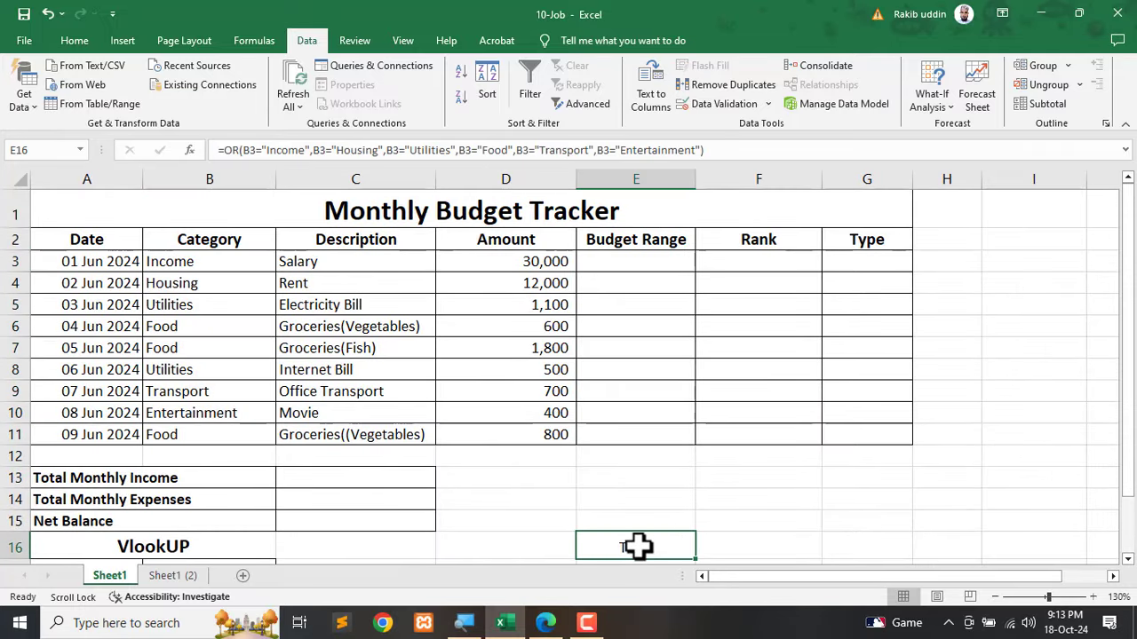
pyautogui.press('Delete')
pyautogui.click(569, 499)
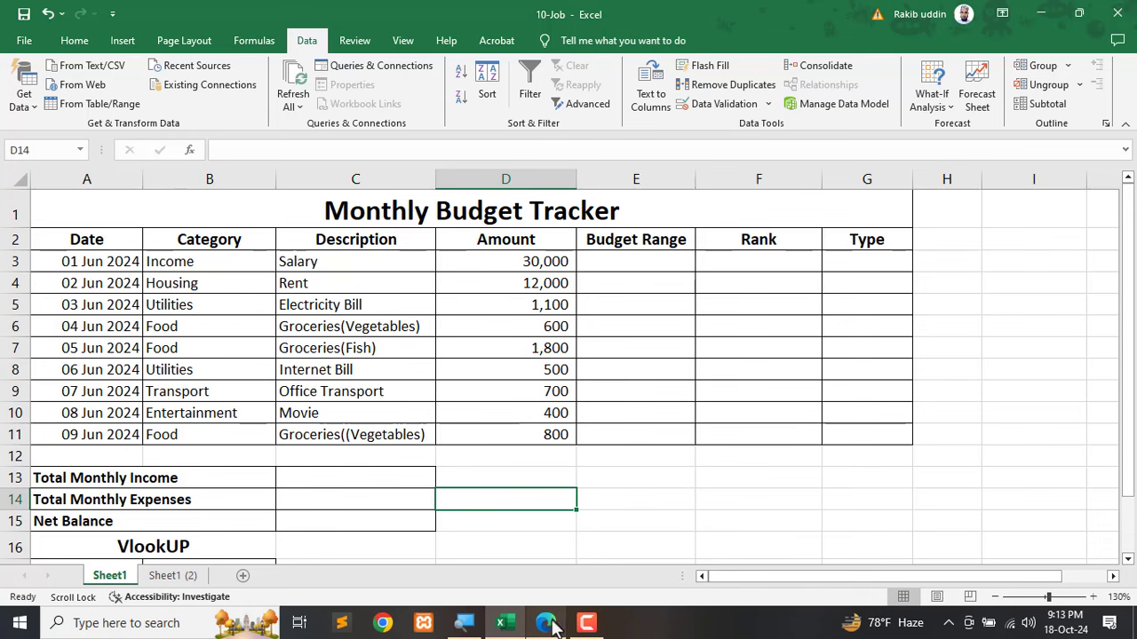
# In the PDF, tick the conditional formatting instruction, underline 'Income with Green color', and circle the sample's Type column.
pyautogui.moveTo(550, 626)
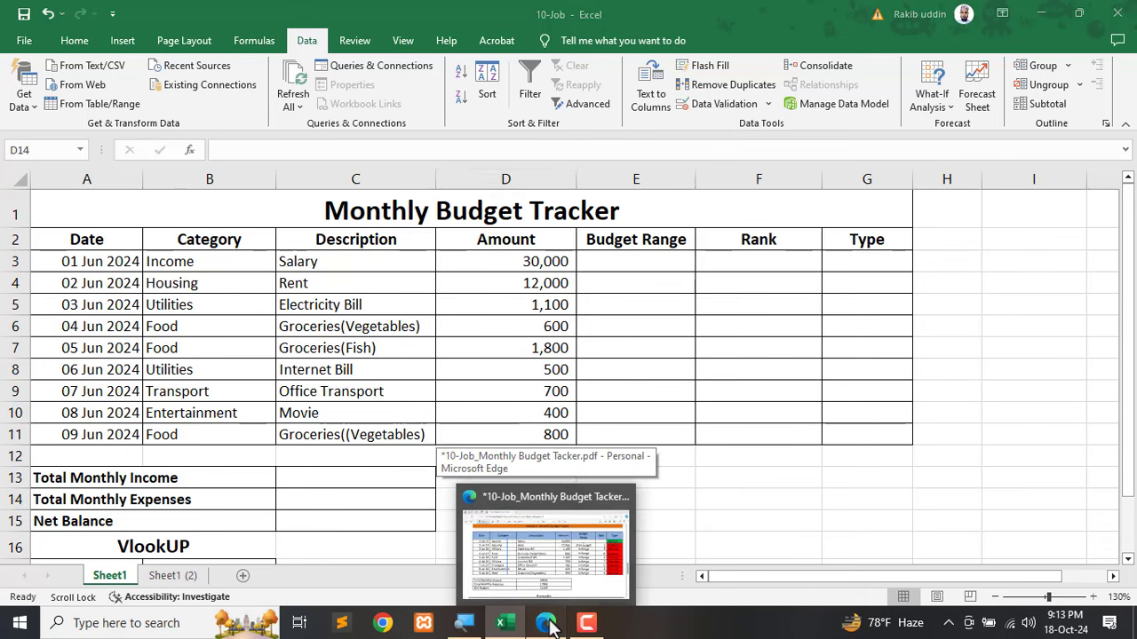
pyautogui.click(533, 537)
pyautogui.scroll(-3, 486, 351)
pyautogui.scroll(10, 657, 418)
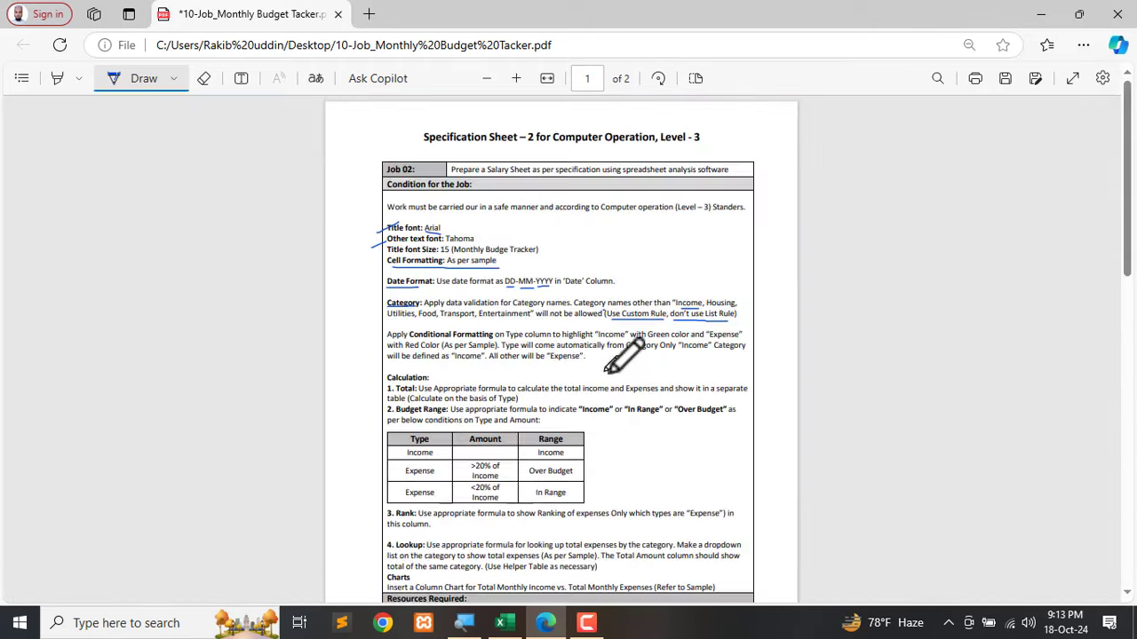
pyautogui.scroll(2, 655, 364)
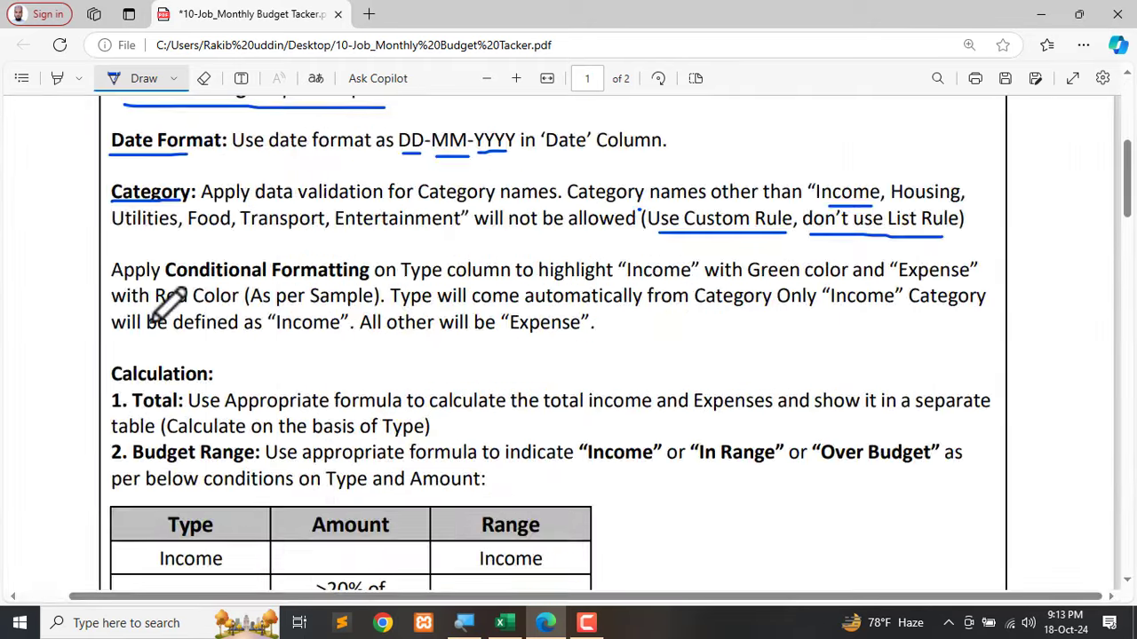
pyautogui.moveTo(85, 290); pyautogui.dragTo(165, 242)
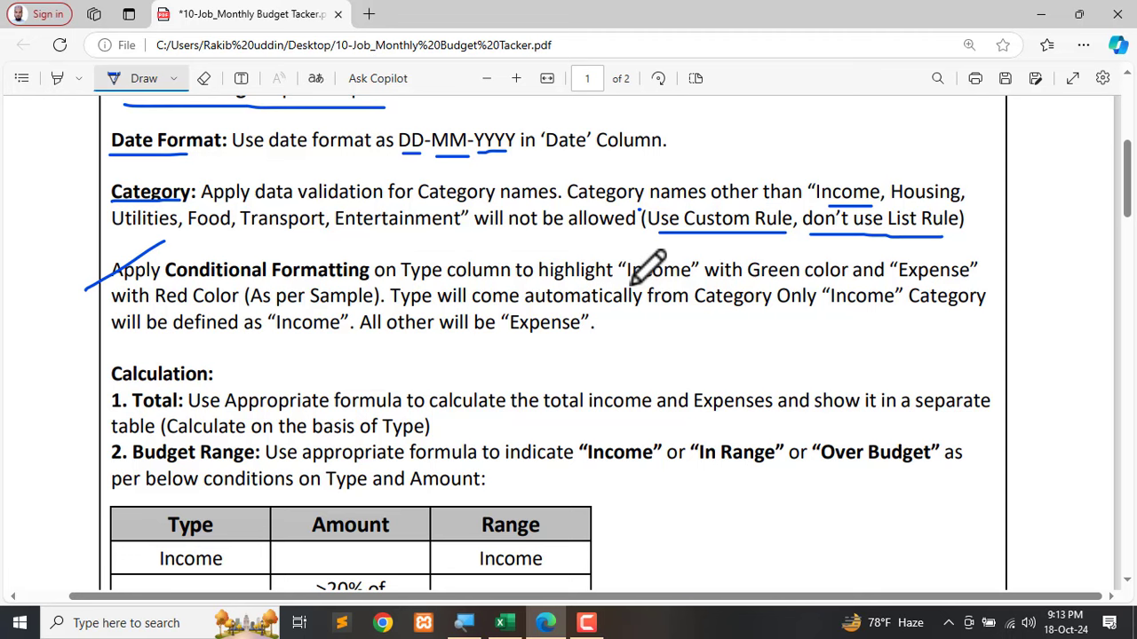
pyautogui.moveTo(630, 282); pyautogui.dragTo(866, 280)
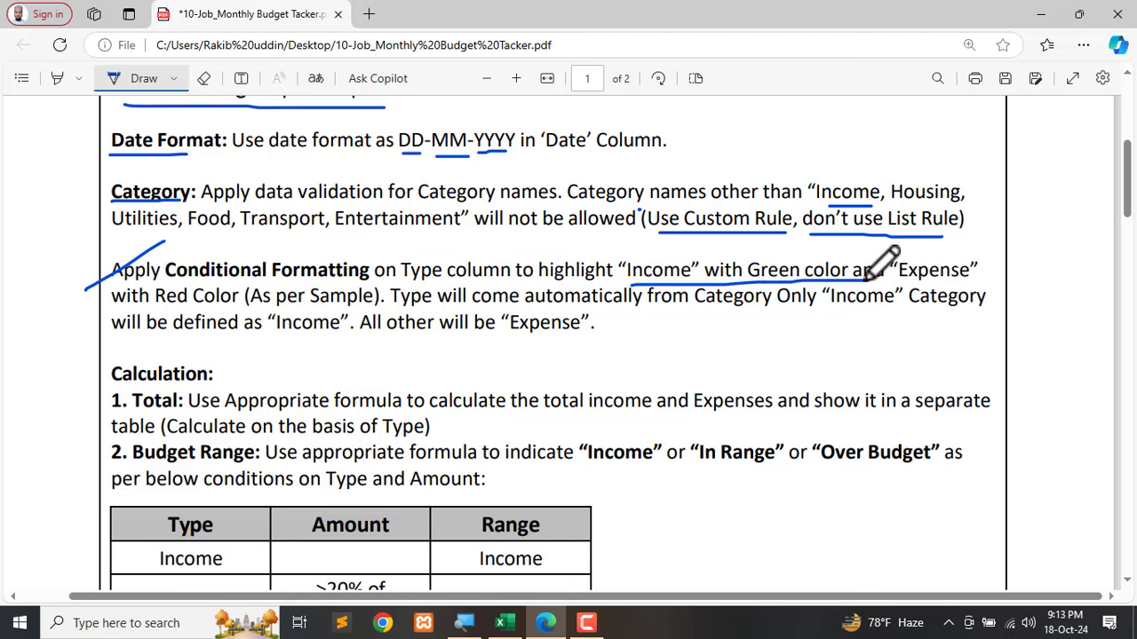
pyautogui.scroll(-2, 595, 437)
pyautogui.scroll(-15, 716, 432)
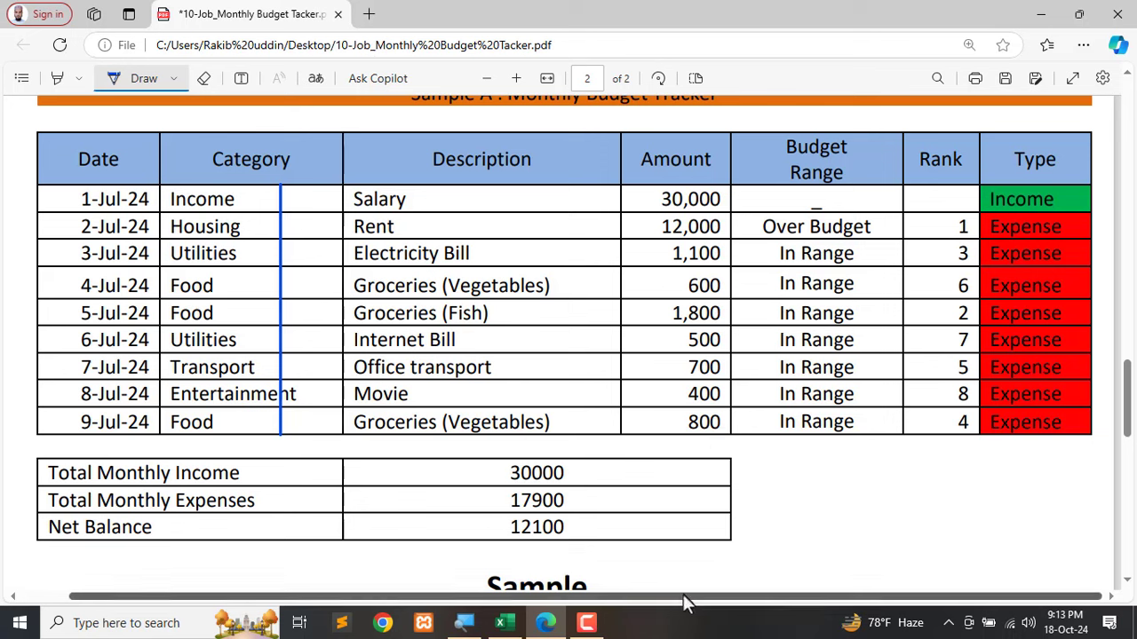
pyautogui.moveTo(1093, 188)
pyautogui.mouseDown()
pyautogui.moveTo(966, 182)
pyautogui.moveTo(1015, 386)
pyautogui.moveTo(1095, 287)
pyautogui.moveTo(1062, 178)
pyautogui.mouseUp()
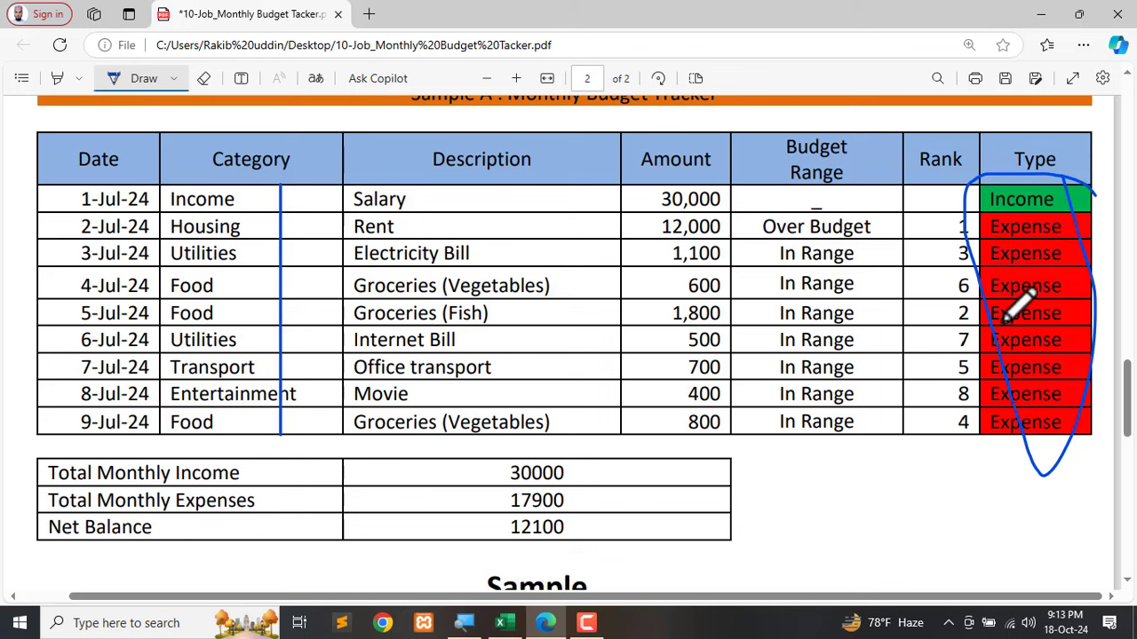
# Sketch how Category Income maps to the Type column, erase all ink, and return to Excel.
pyautogui.click(204, 79)
pyautogui.moveTo(1012, 213); pyautogui.dragTo(1022, 314)
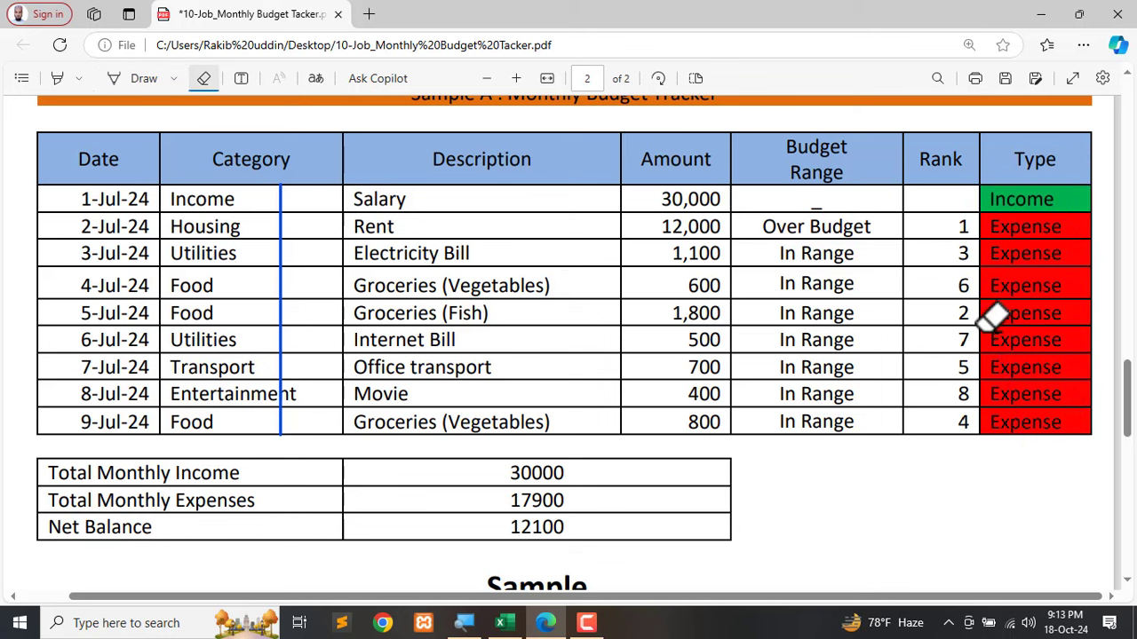
pyautogui.click(147, 80)
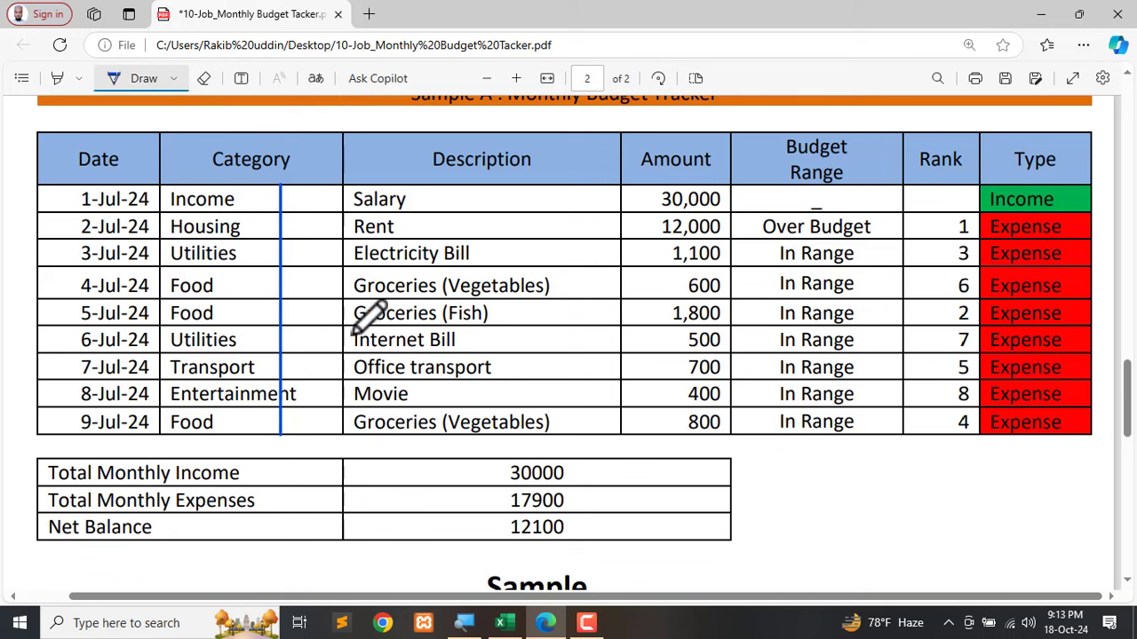
pyautogui.moveTo(273, 201)
pyautogui.mouseDown()
pyautogui.moveTo(270, 189)
pyautogui.moveTo(206, 180)
pyautogui.moveTo(167, 188)
pyautogui.moveTo(172, 218)
pyautogui.moveTo(277, 197)
pyautogui.moveTo(736, 184)
pyautogui.moveTo(961, 208)
pyautogui.moveTo(906, 226)
pyautogui.mouseUp()
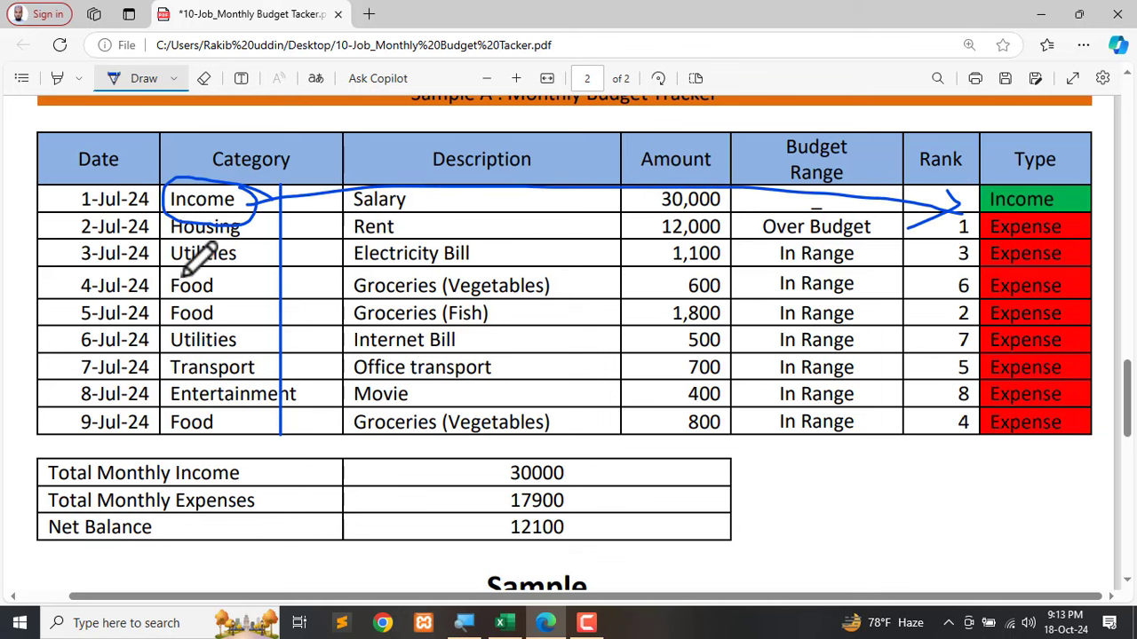
pyautogui.moveTo(178, 207)
pyautogui.mouseDown()
pyautogui.moveTo(171, 364)
pyautogui.moveTo(222, 426)
pyautogui.moveTo(254, 196)
pyautogui.mouseUp()
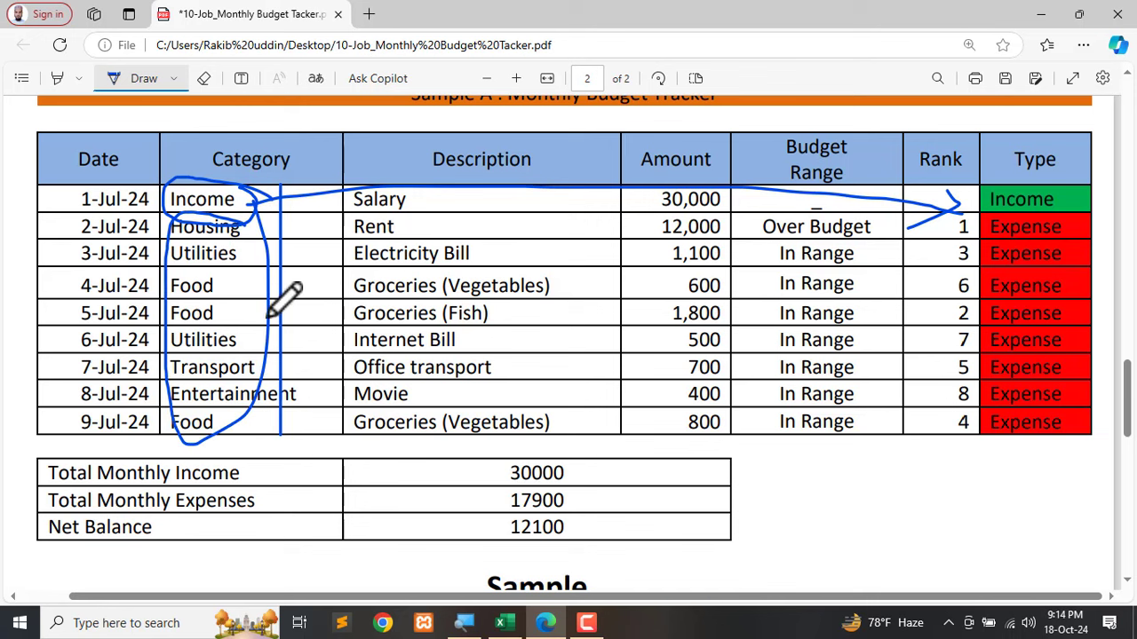
pyautogui.moveTo(271, 318)
pyautogui.mouseDown()
pyautogui.moveTo(751, 298)
pyautogui.moveTo(972, 306)
pyautogui.moveTo(981, 340)
pyautogui.moveTo(960, 370)
pyautogui.mouseUp()
pyautogui.click(205, 82)
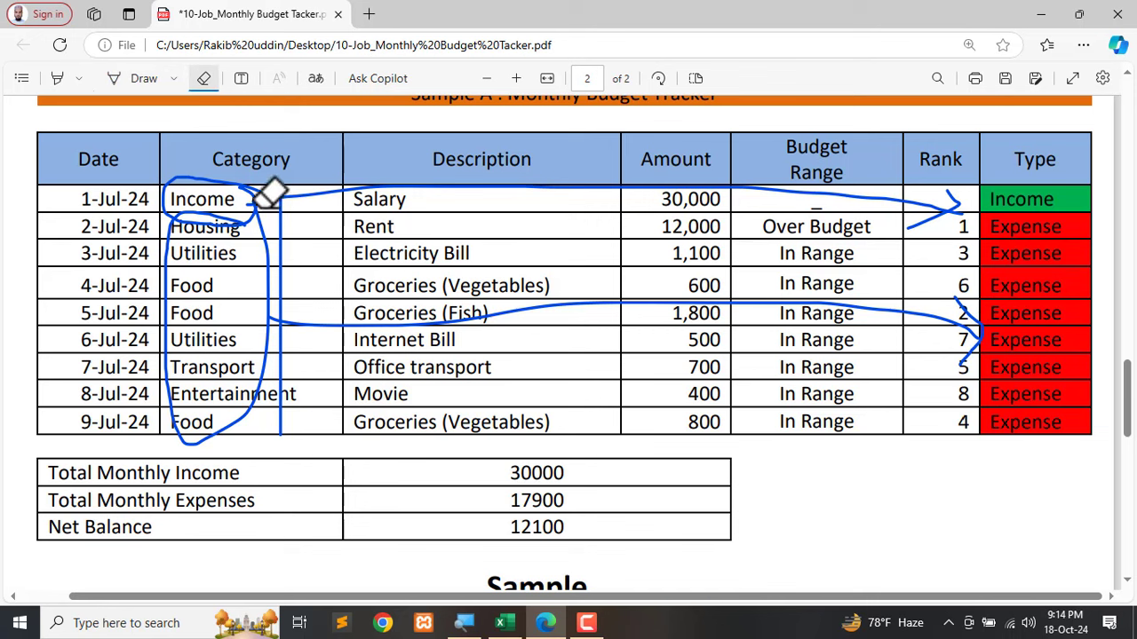
pyautogui.moveTo(264, 162)
pyautogui.mouseDown()
pyautogui.moveTo(254, 290)
pyautogui.moveTo(576, 296)
pyautogui.moveTo(1022, 234)
pyautogui.moveTo(959, 317)
pyautogui.mouseUp()
pyautogui.click(505, 625)
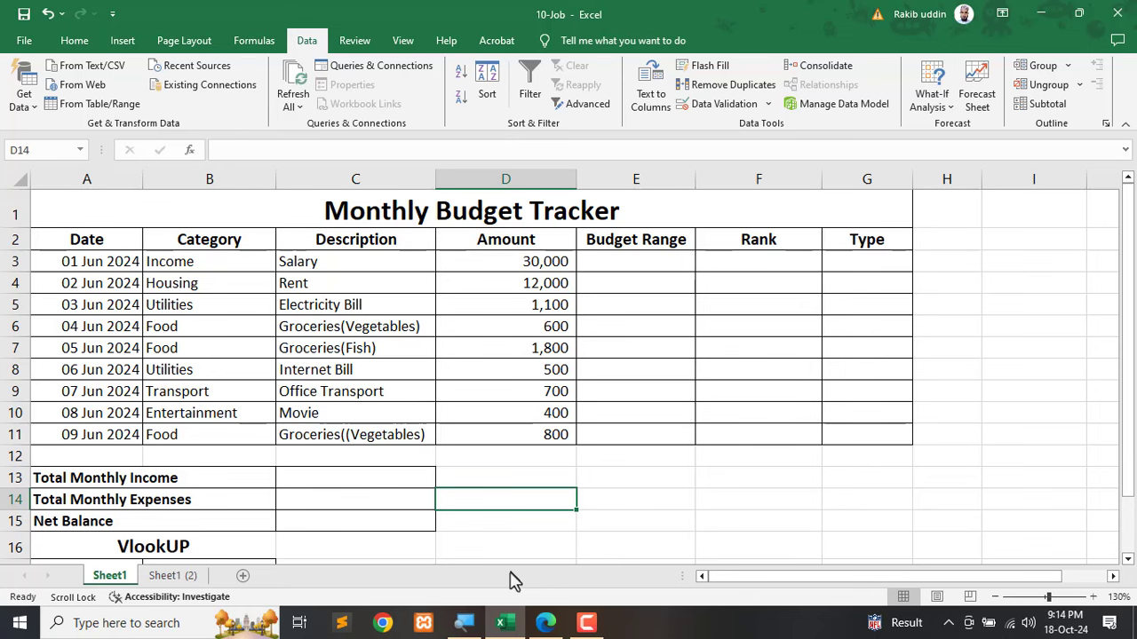
pyautogui.click(546, 623)
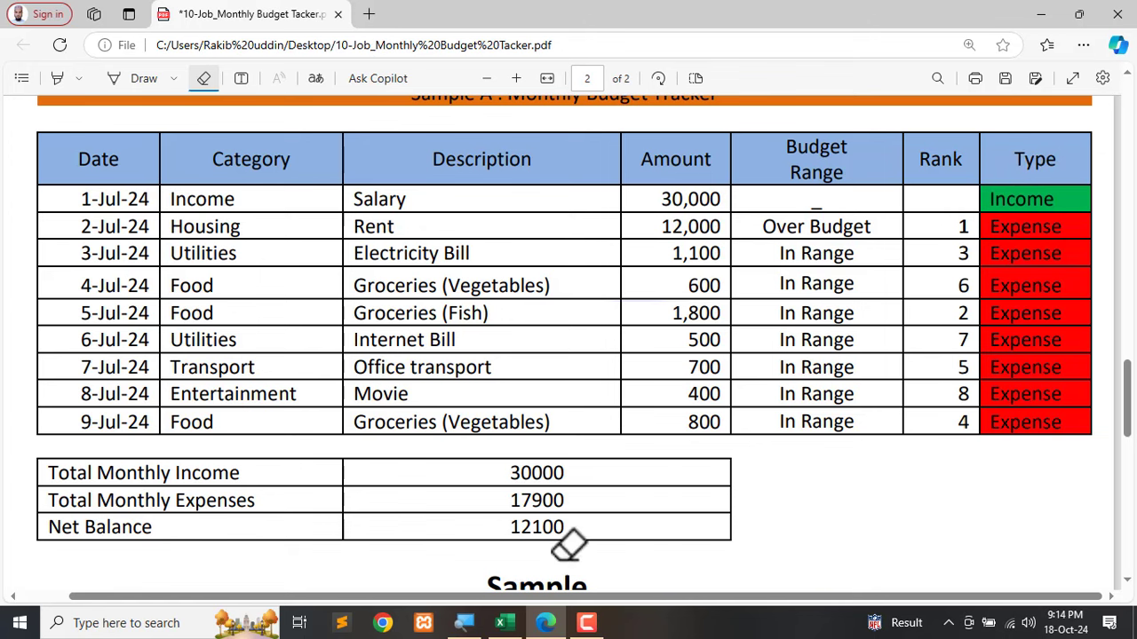
pyautogui.click(501, 622)
# Enter =IF(B3="Income","Income","Expense") in cell G3.
pyautogui.click(866, 259)
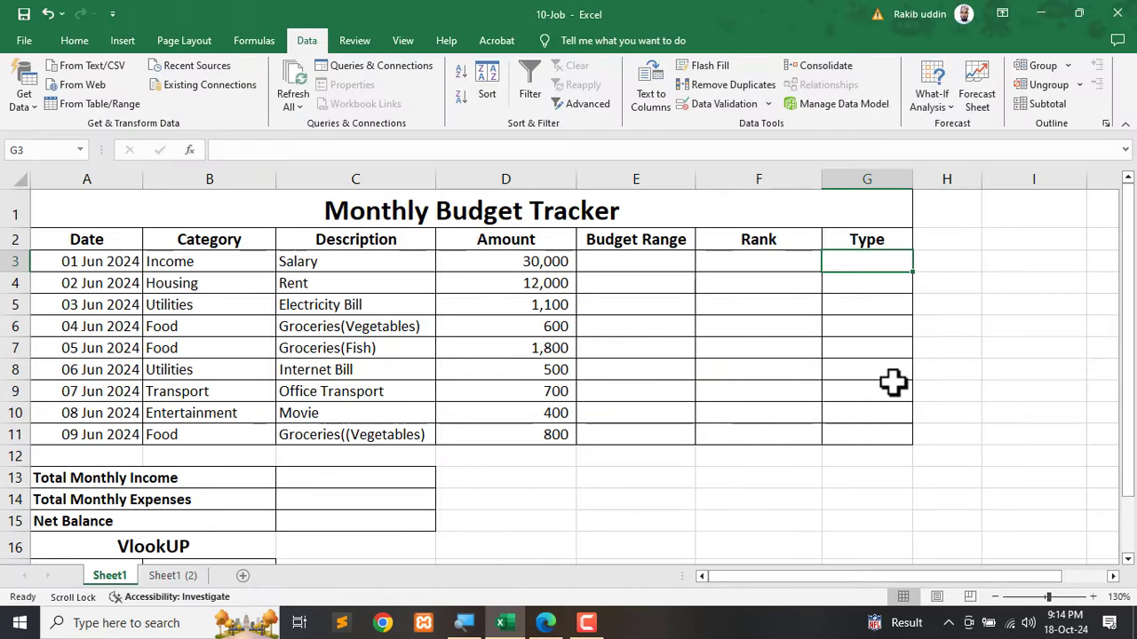
pyautogui.write('=')
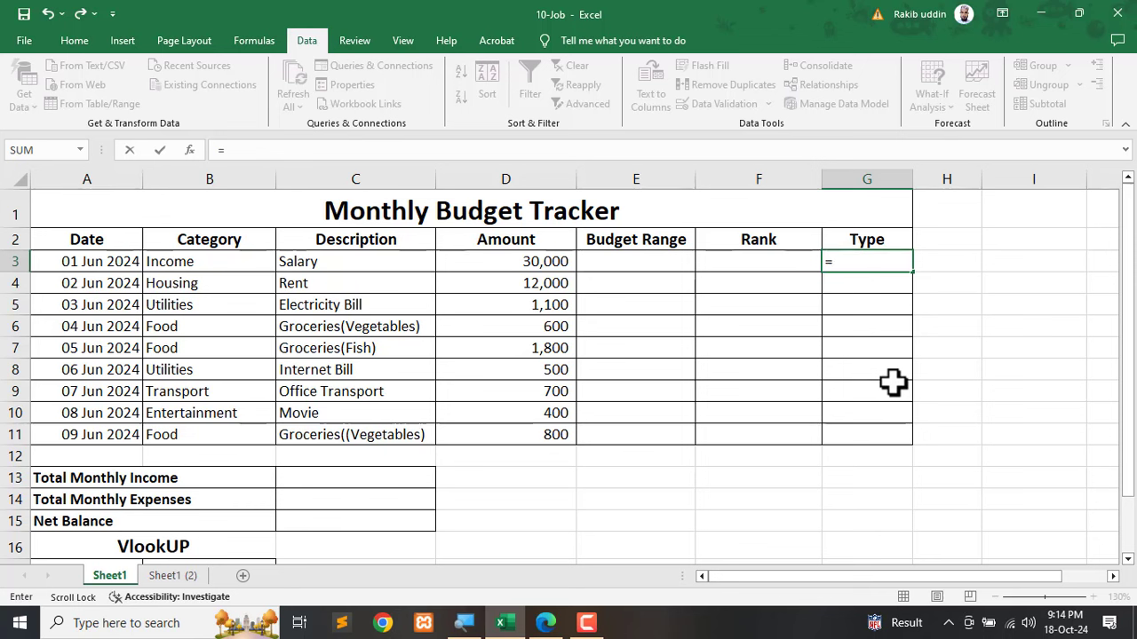
pyautogui.write('IF(')
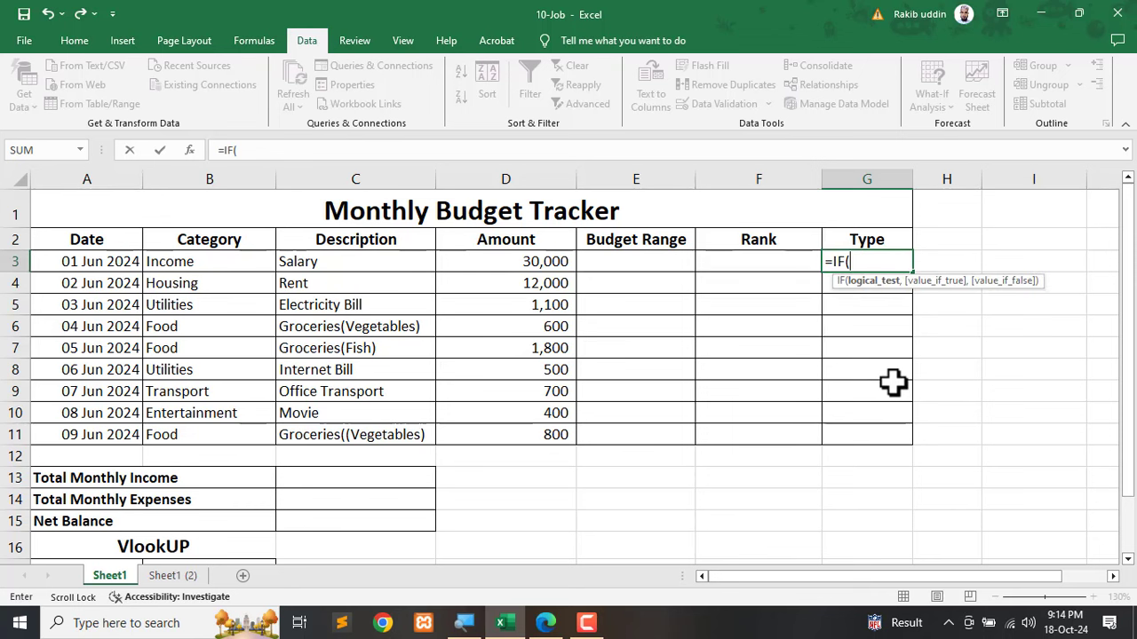
pyautogui.click(873, 283)
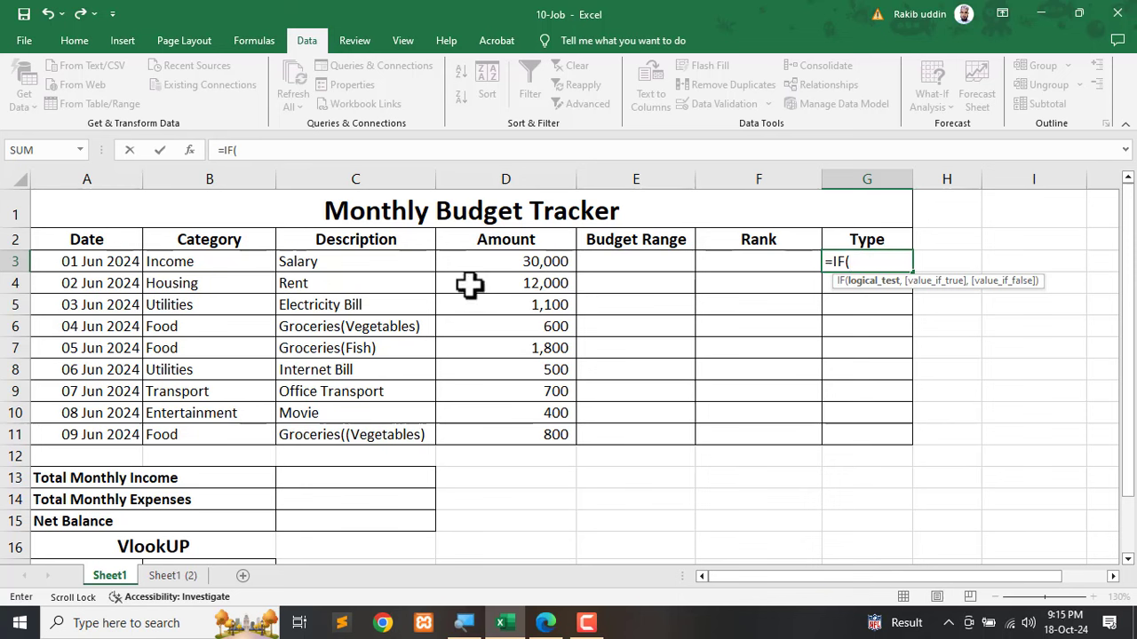
pyautogui.click(190, 261)
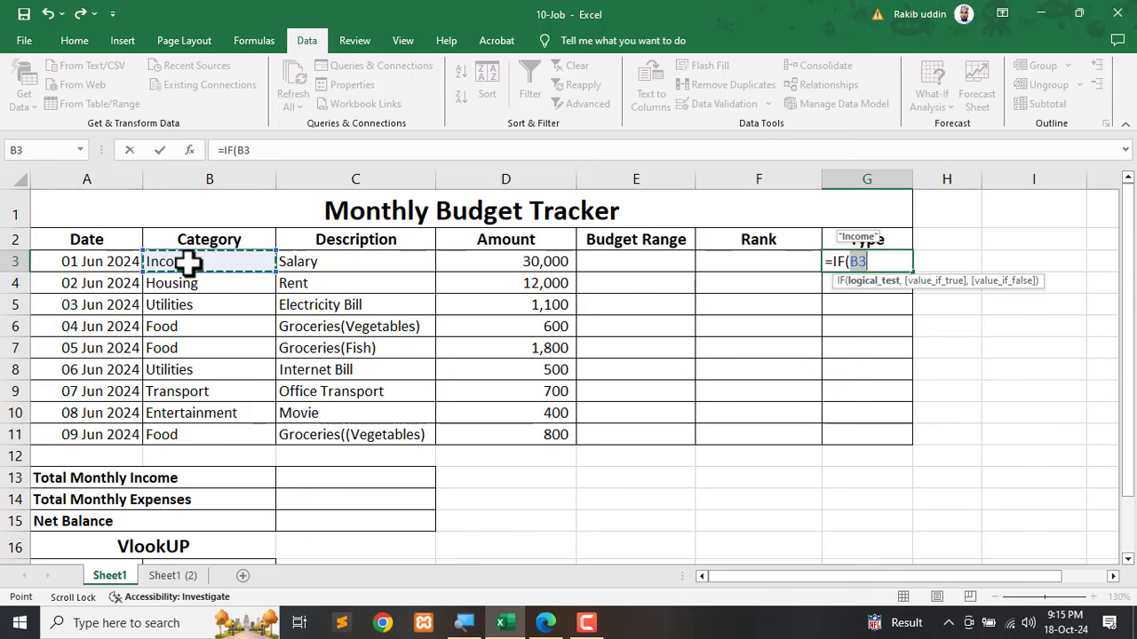
pyautogui.write('="Income""In')
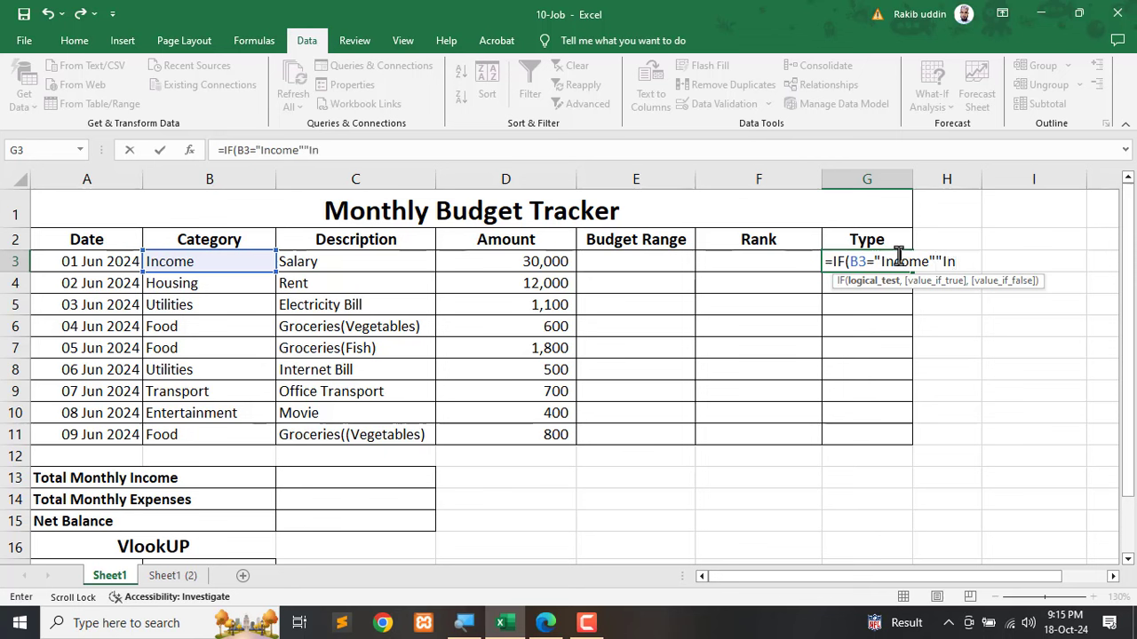
pyautogui.write(',')
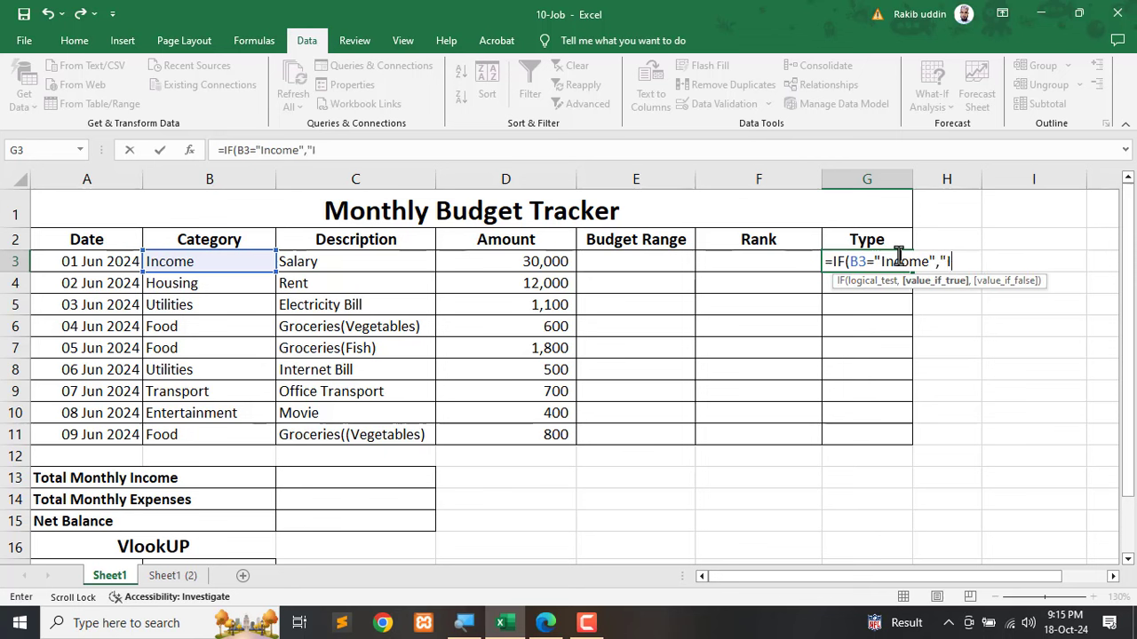
pyautogui.write('"Income')
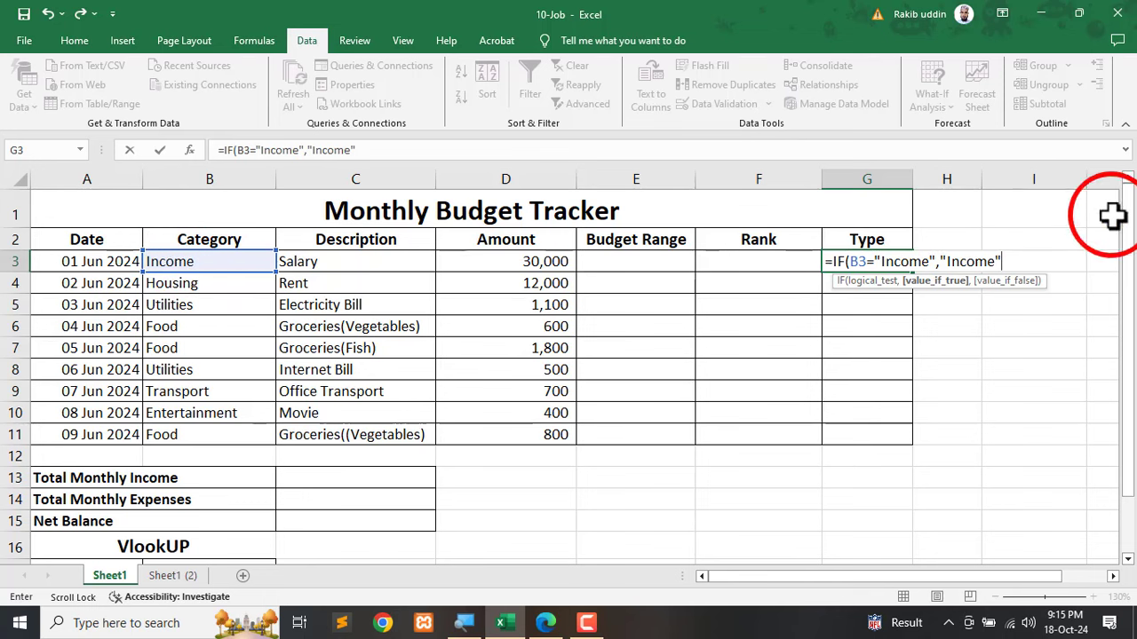
pyautogui.write(',')
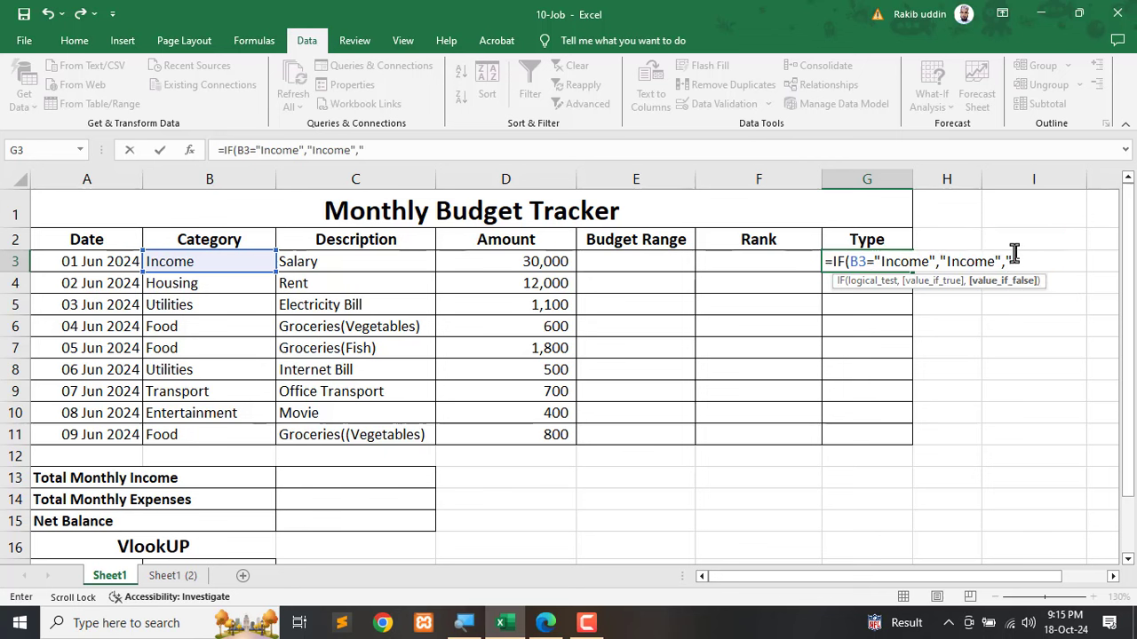
pyautogui.write('"Expense")')
pyautogui.press('Return')
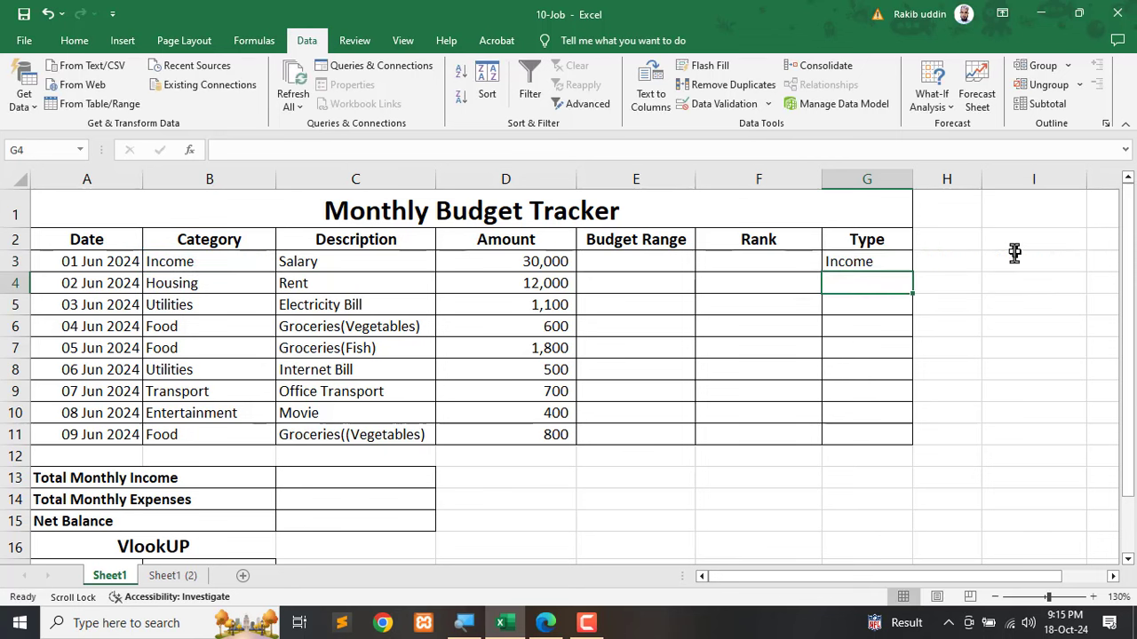
# Fill the IF formula down to G11 and annotate how Income and other categories map to Type.
pyautogui.click(865, 261)
pyautogui.click(865, 261)
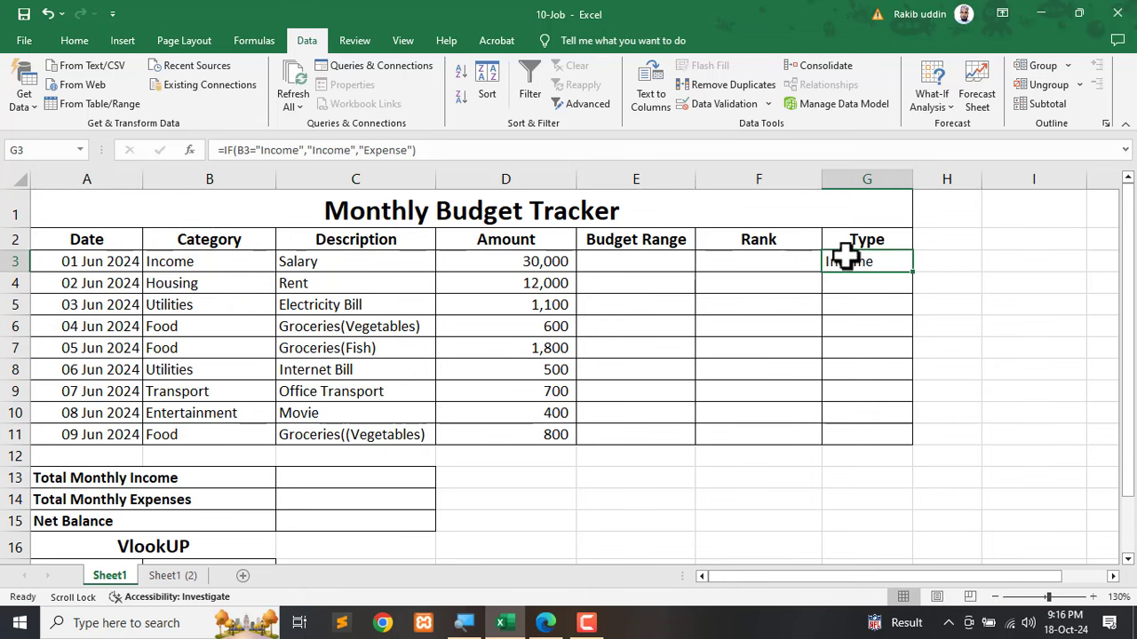
pyautogui.moveTo(915, 272); pyautogui.dragTo(915, 447)
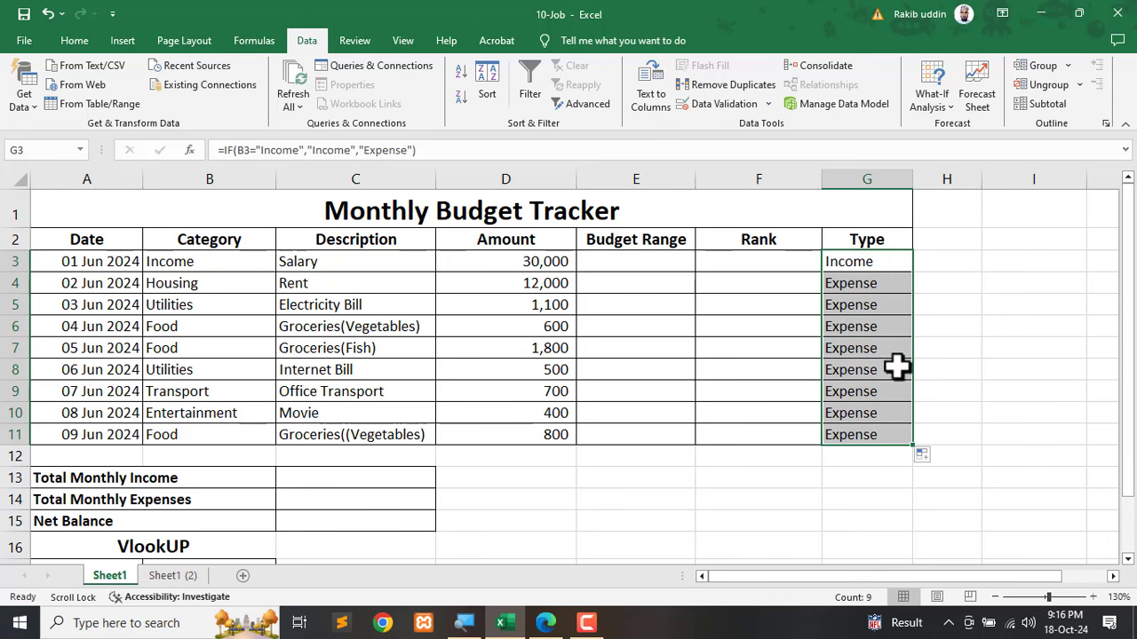
pyautogui.hotkey('ctrl', 'shift', 'd')
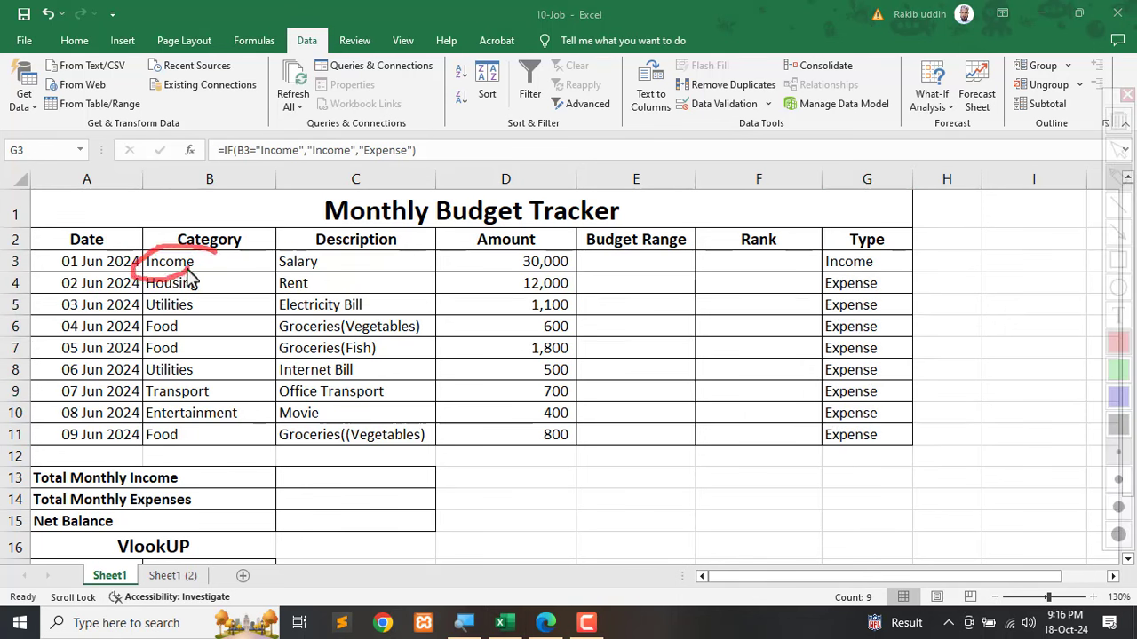
pyautogui.moveTo(188, 278)
pyautogui.mouseDown()
pyautogui.moveTo(211, 263)
pyautogui.moveTo(704, 255)
pyautogui.mouseUp()
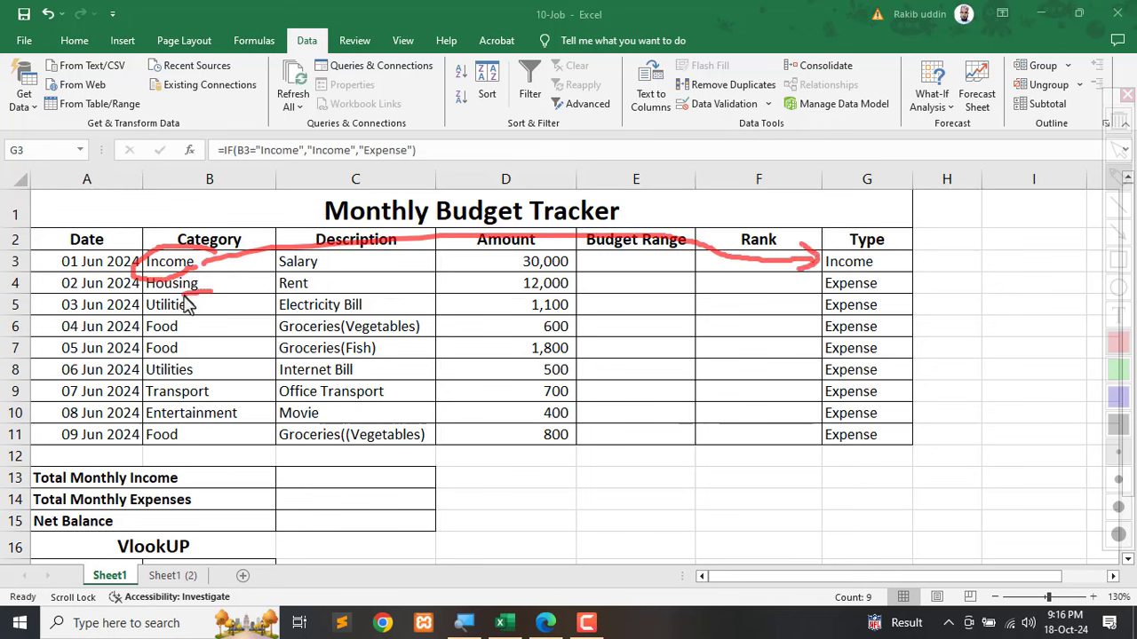
pyautogui.moveTo(247, 300)
pyautogui.mouseDown()
pyautogui.moveTo(515, 325)
pyautogui.moveTo(769, 411)
pyautogui.mouseUp()
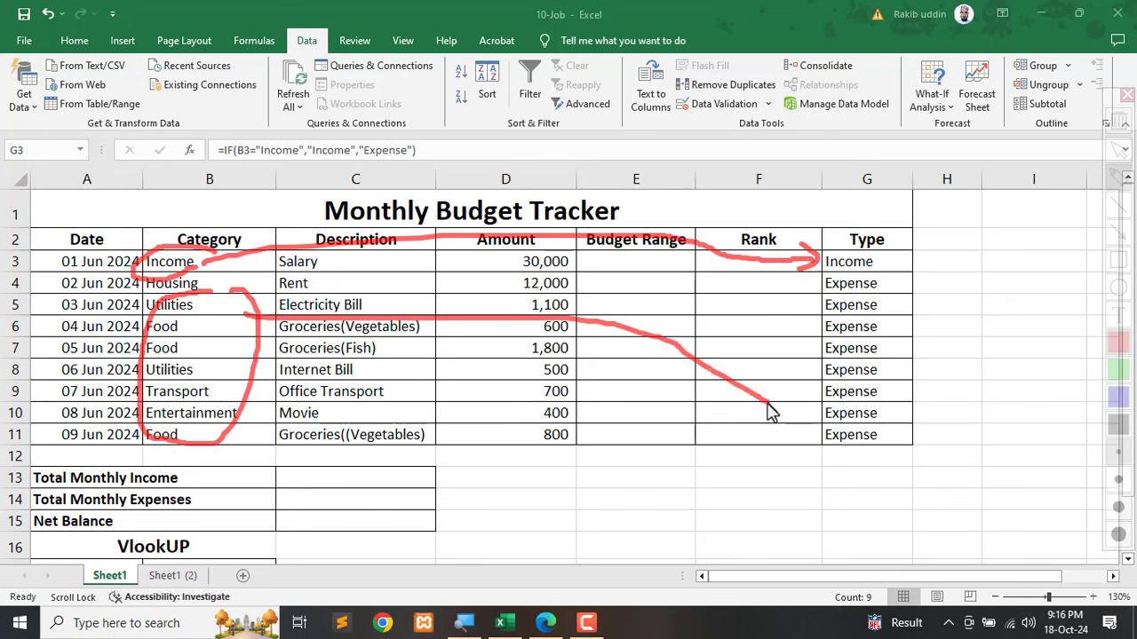
pyautogui.press('Escape')
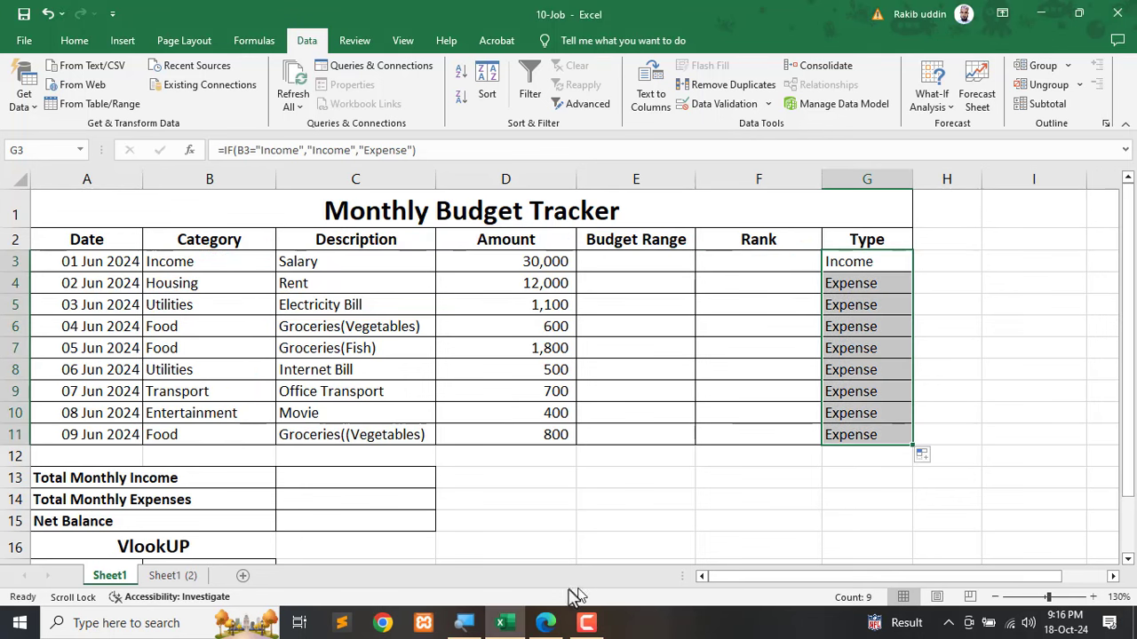
# Underline 'with Red Color (As per Sample)' in the PDF spec and minimize Edge.
pyautogui.click(545, 623)
pyautogui.scroll(2, 744, 383)
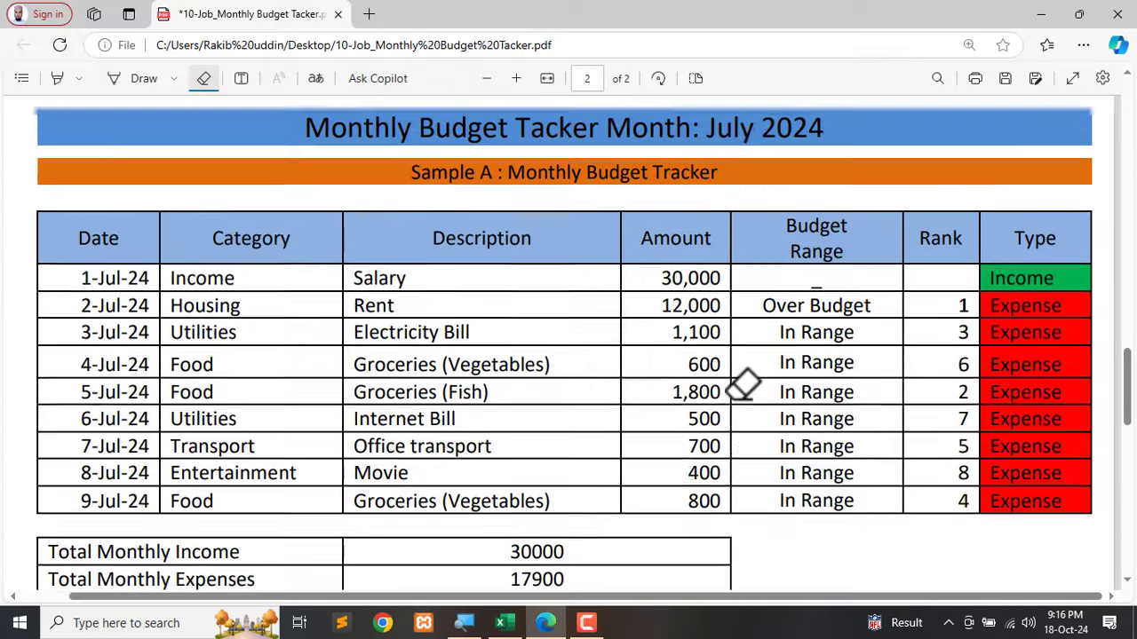
pyautogui.scroll(3, 744, 384)
pyautogui.scroll(-10, 739, 382)
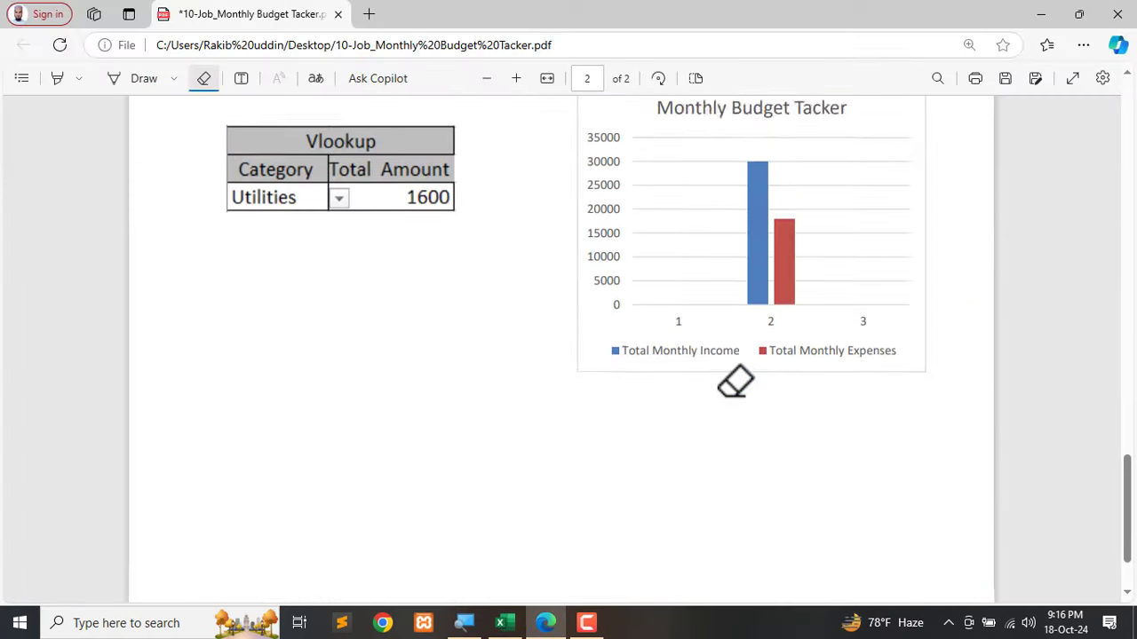
pyautogui.scroll(15, 737, 382)
pyautogui.scroll(-2, 786, 382)
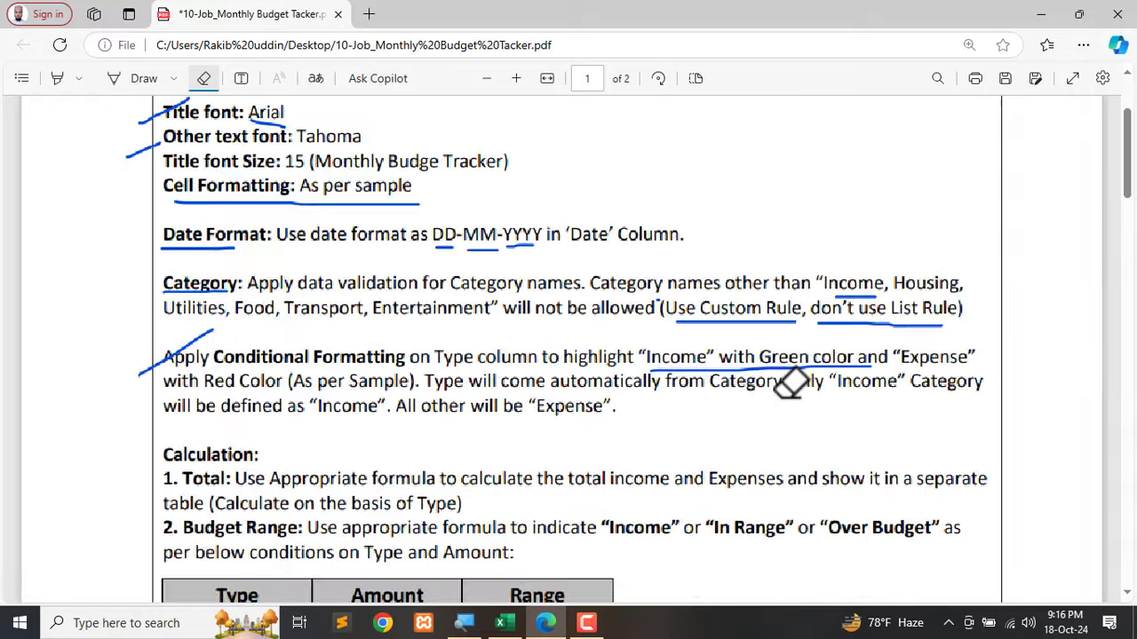
pyautogui.click(142, 78)
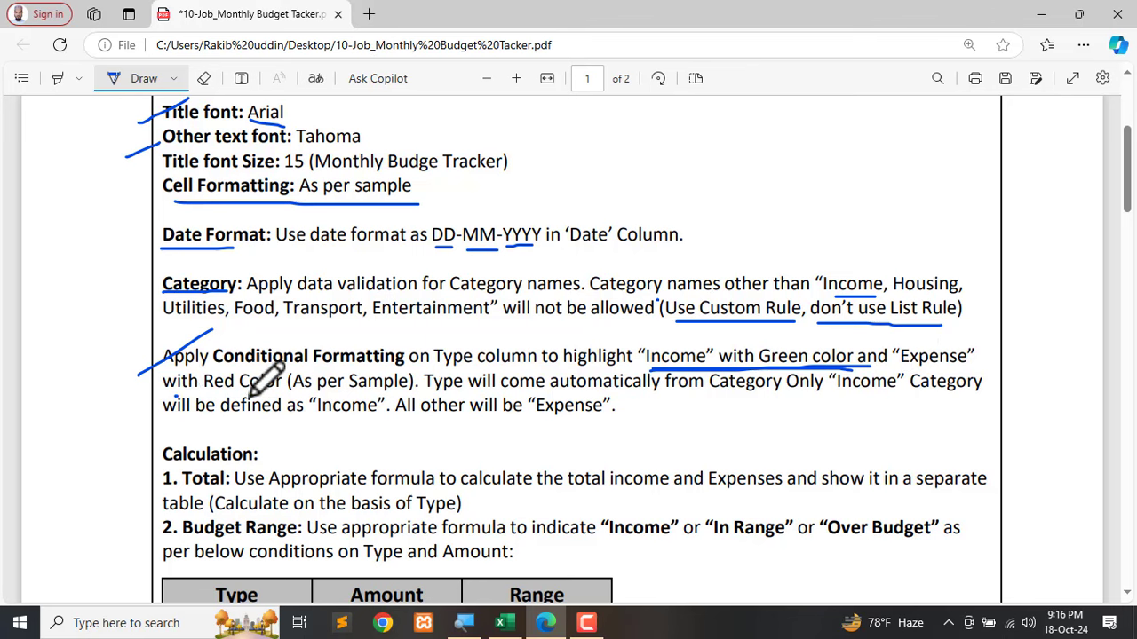
pyautogui.moveTo(252, 391); pyautogui.dragTo(398, 392)
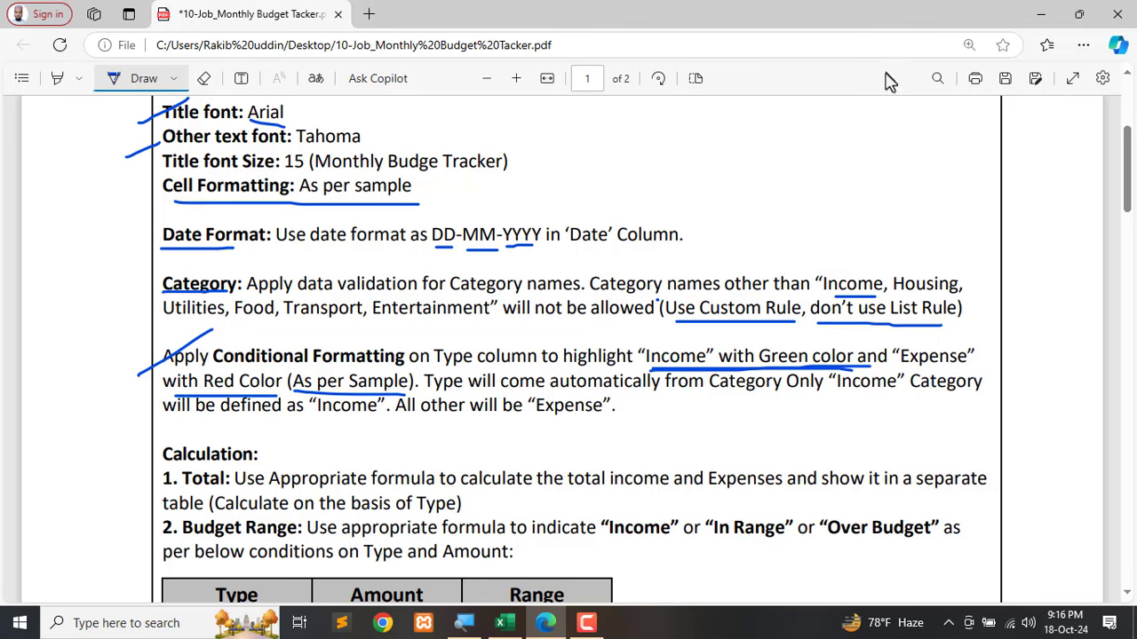
pyautogui.click(1041, 14)
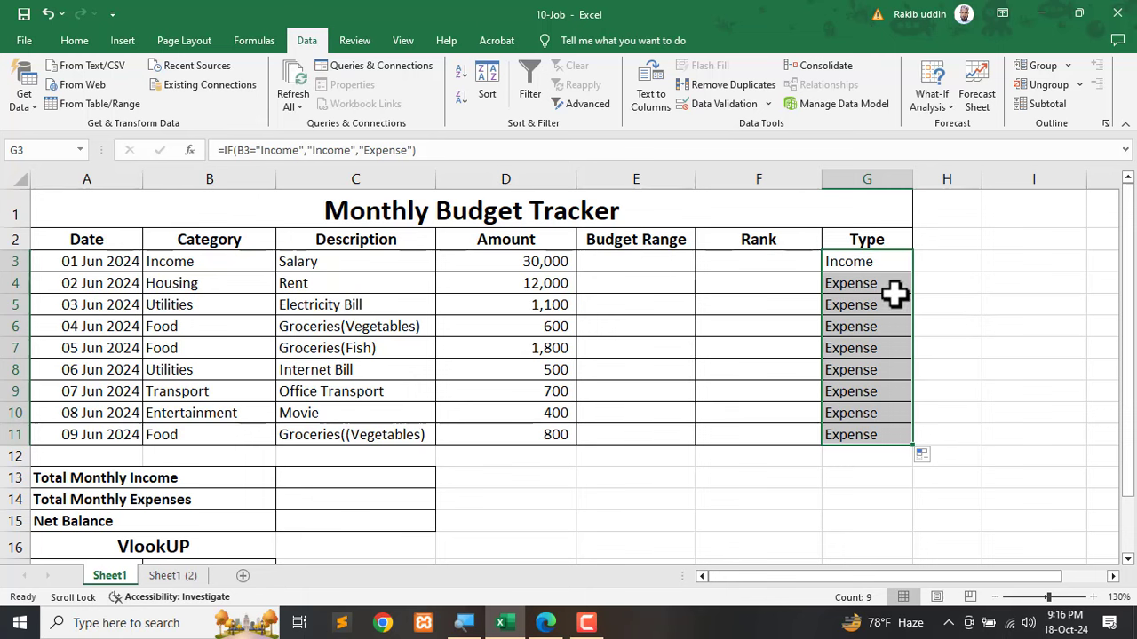
# Select Type cells G3:G11 and start an Equal To highlight rule for the value Income.
pyautogui.press('Down')
pyautogui.press('Down')
pyautogui.press('Down')
pyautogui.moveTo(858, 262); pyautogui.dragTo(853, 436)
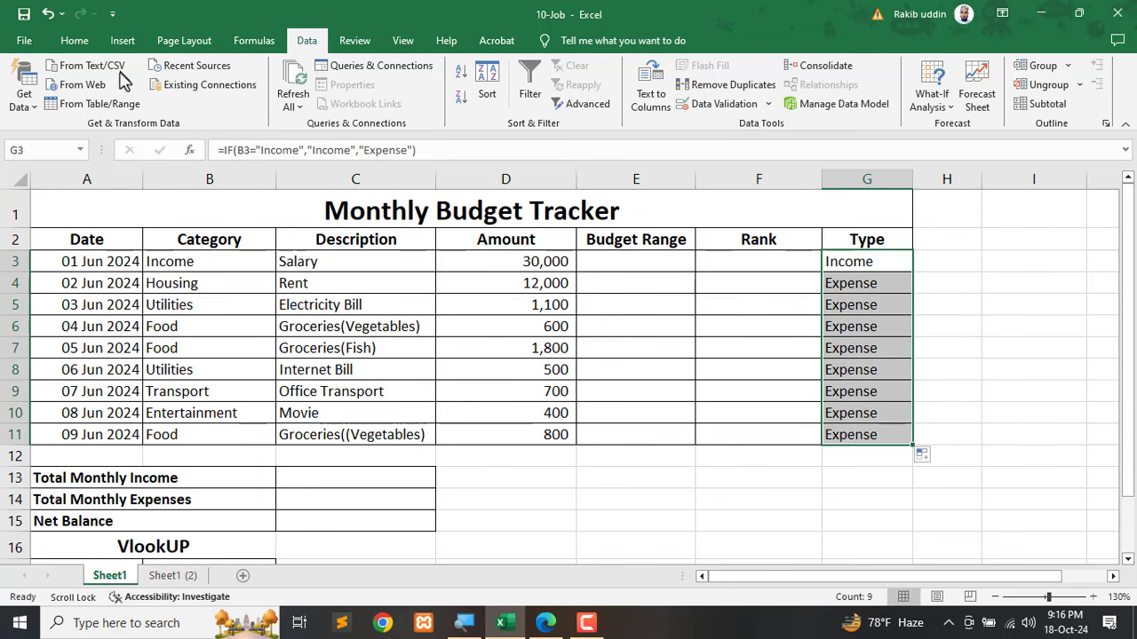
pyautogui.click(75, 41)
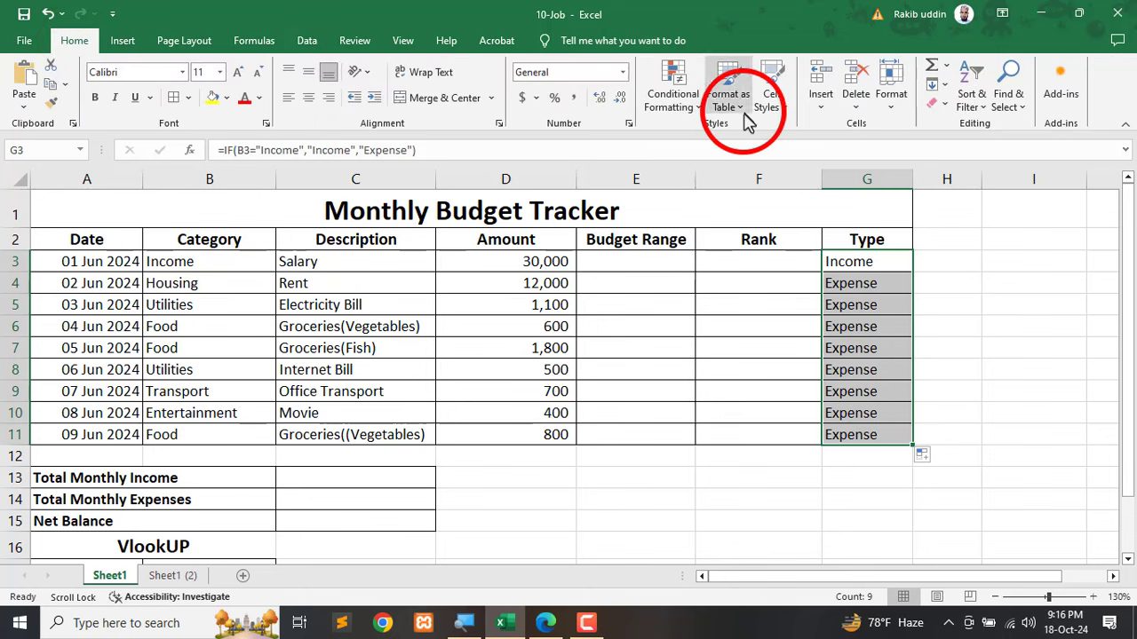
pyautogui.click(673, 100)
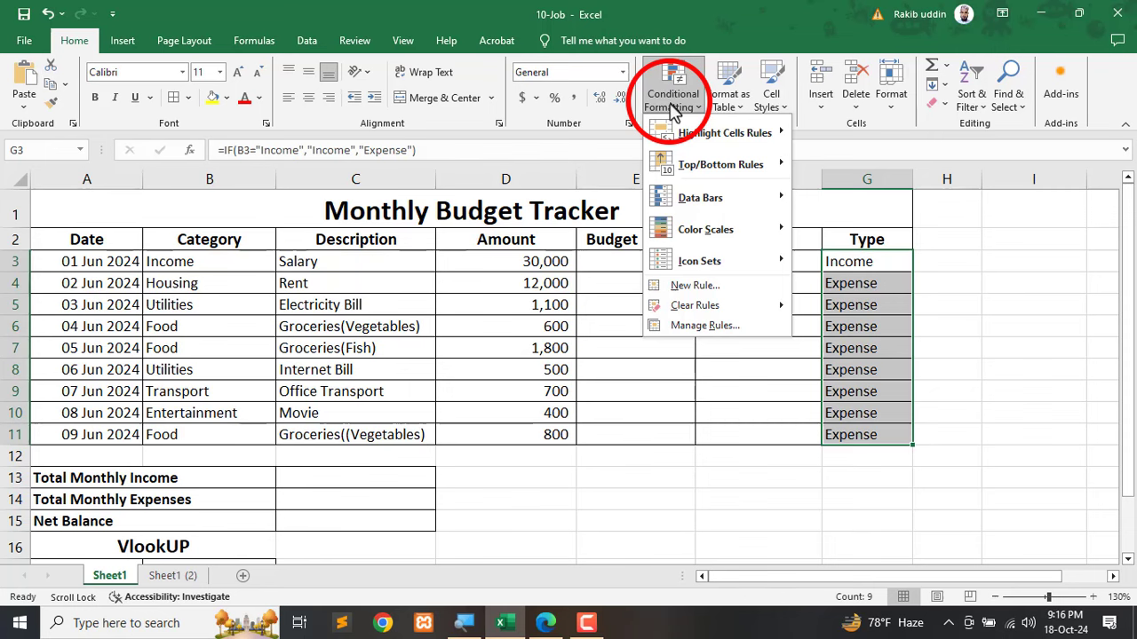
pyautogui.moveTo(714, 146)
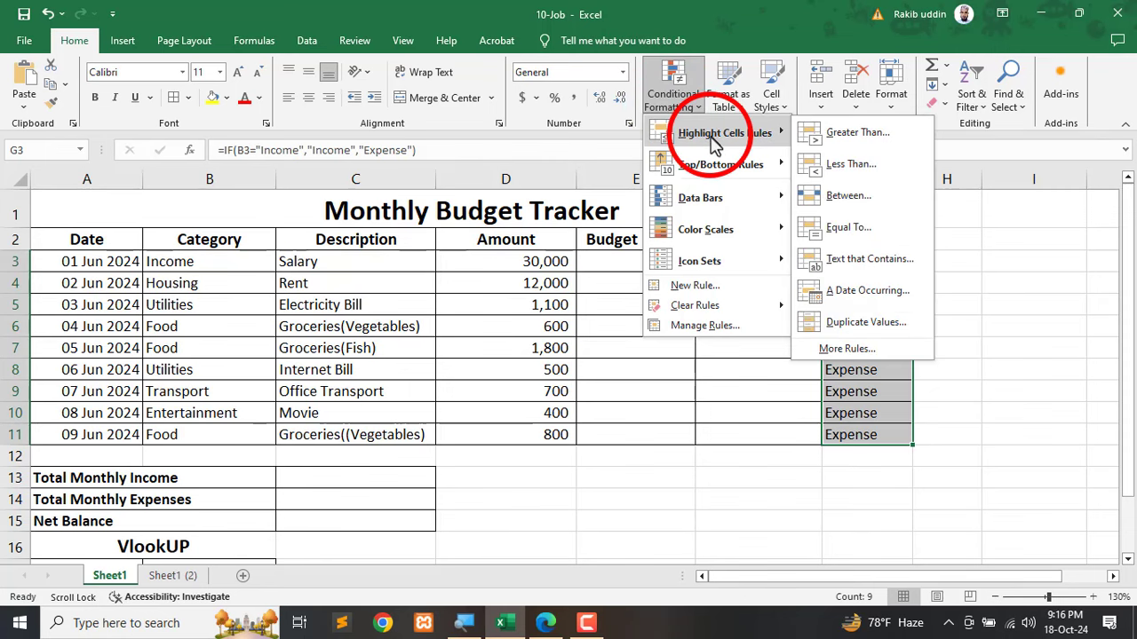
pyautogui.click(827, 235)
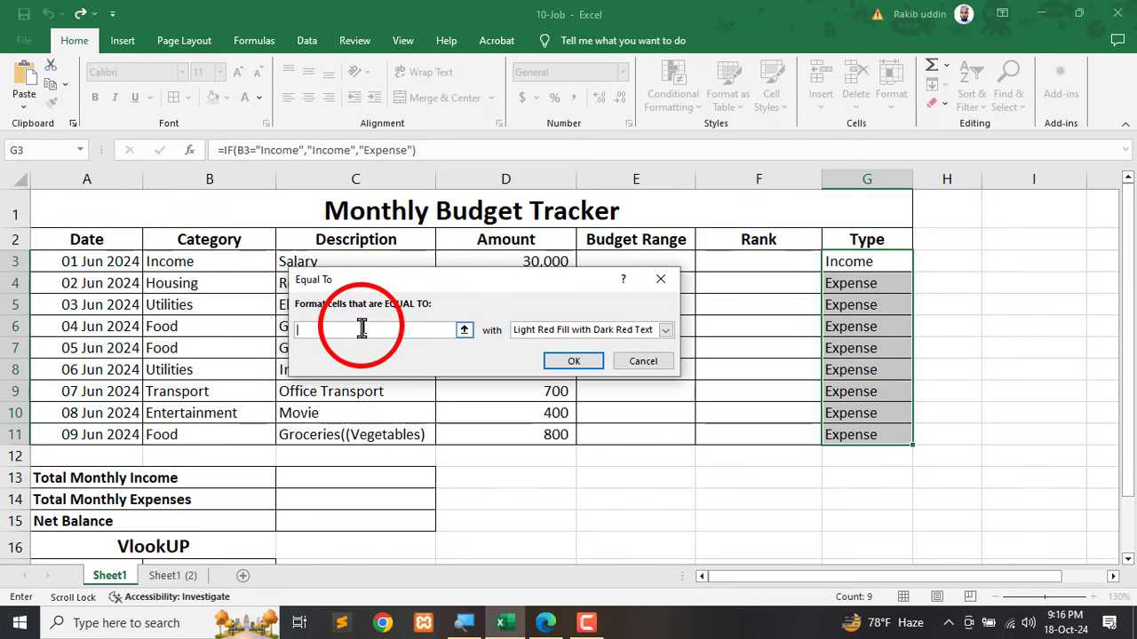
pyautogui.write('Income')
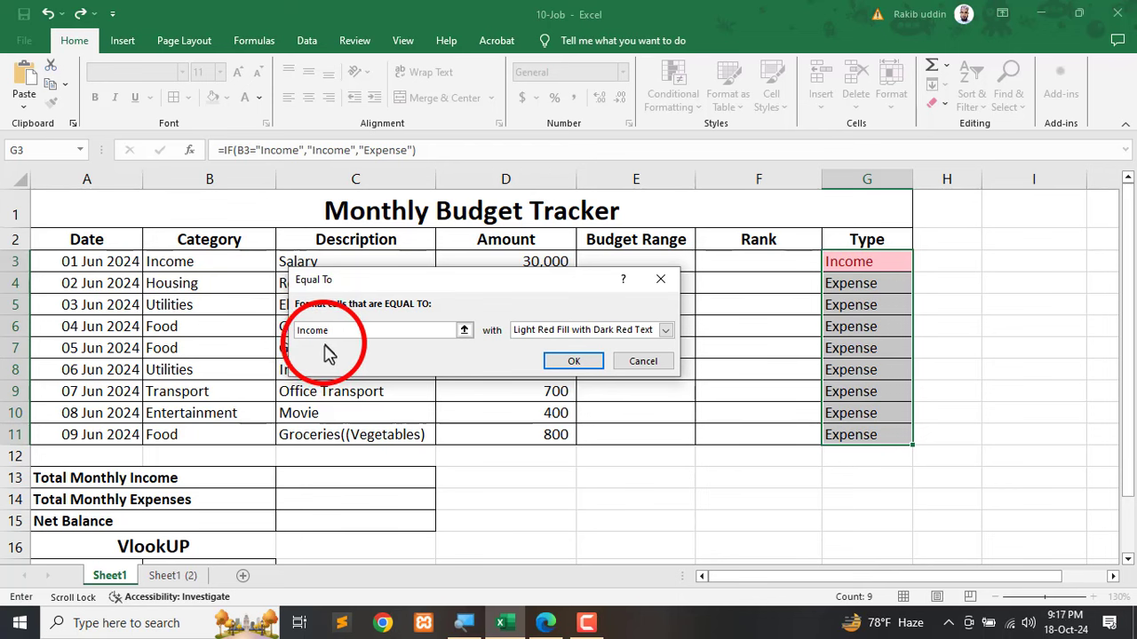
# Give the Income rule a custom green fill format and apply it.
pyautogui.click(666, 331)
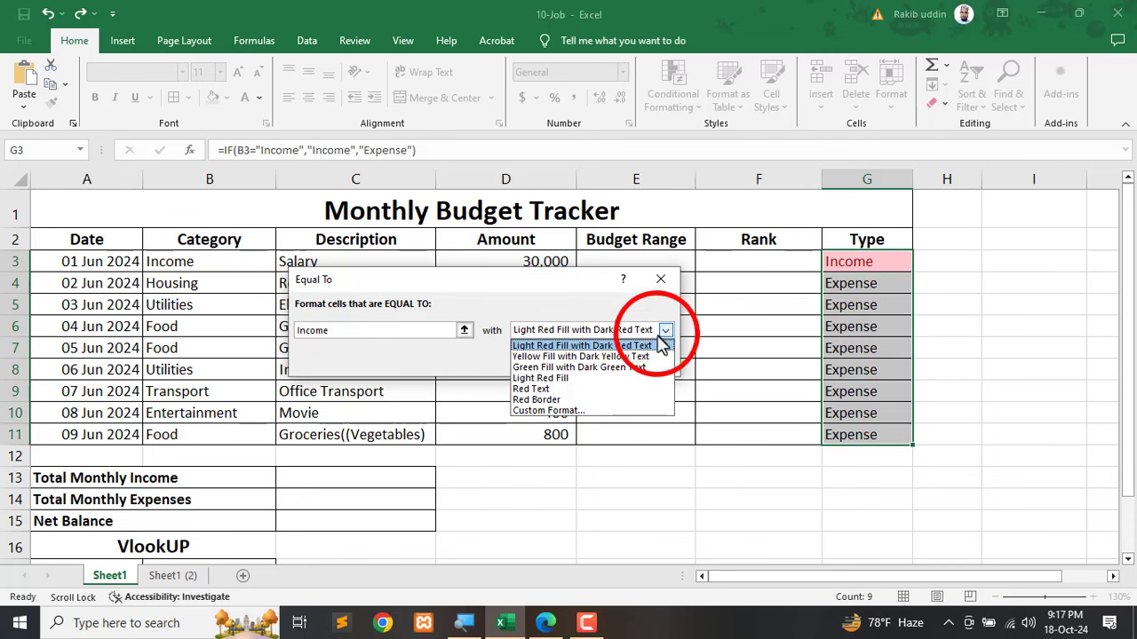
pyautogui.click(535, 413)
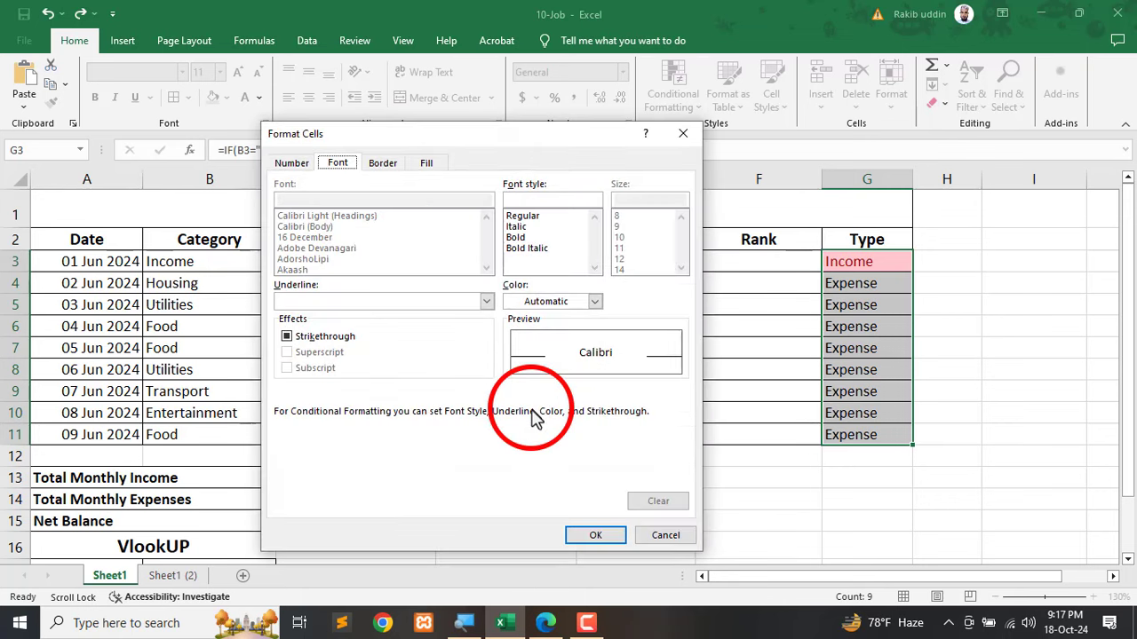
pyautogui.click(428, 163)
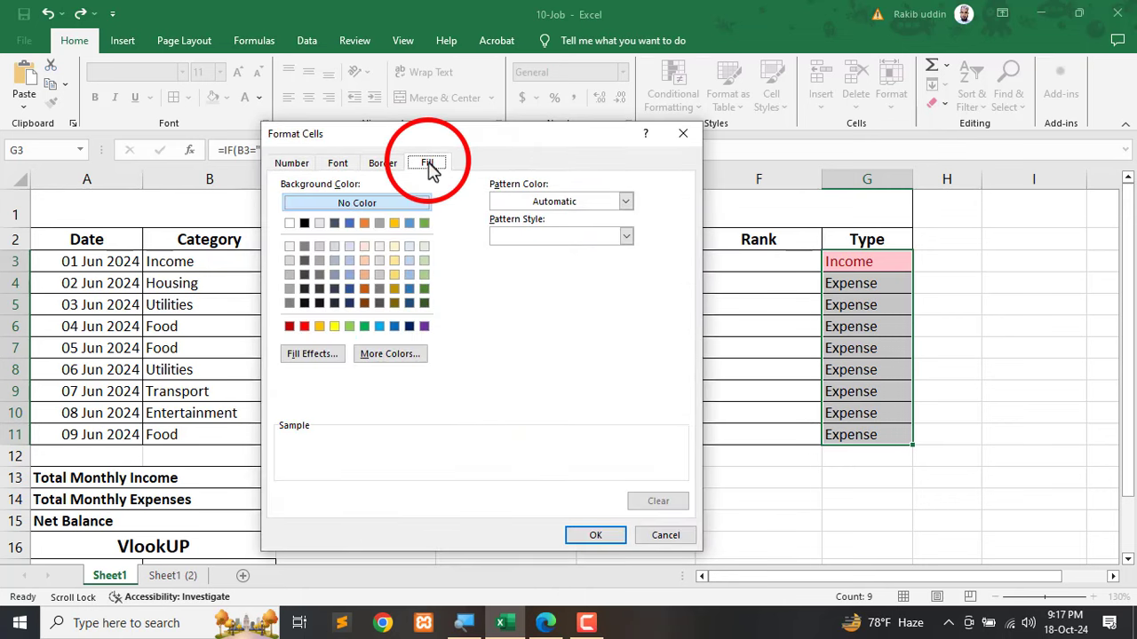
pyautogui.click(364, 327)
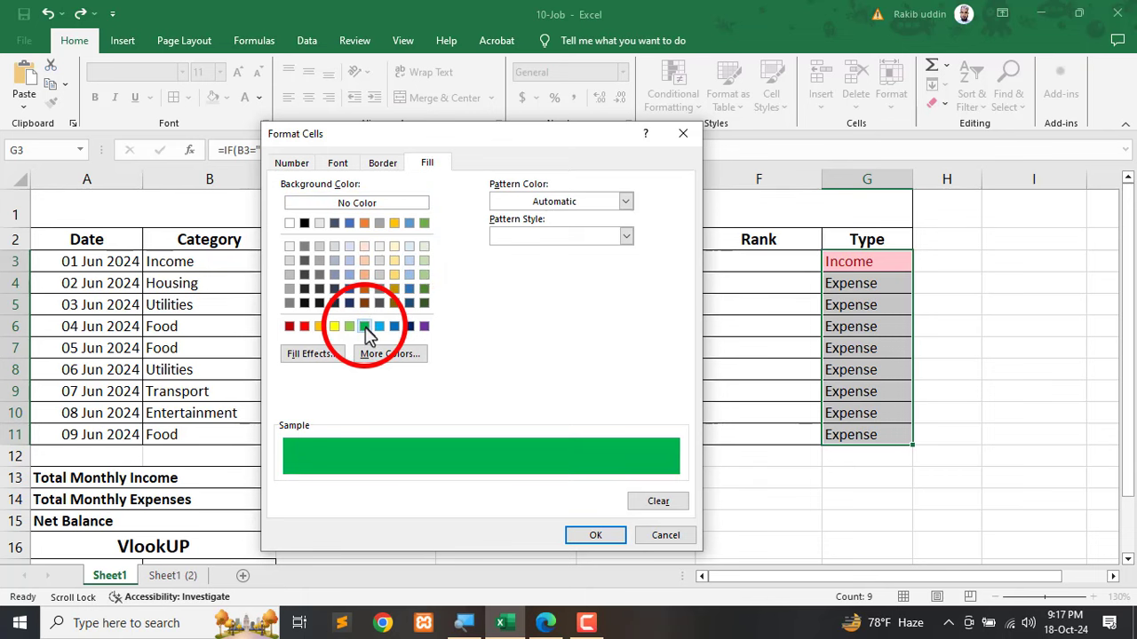
pyautogui.click(586, 534)
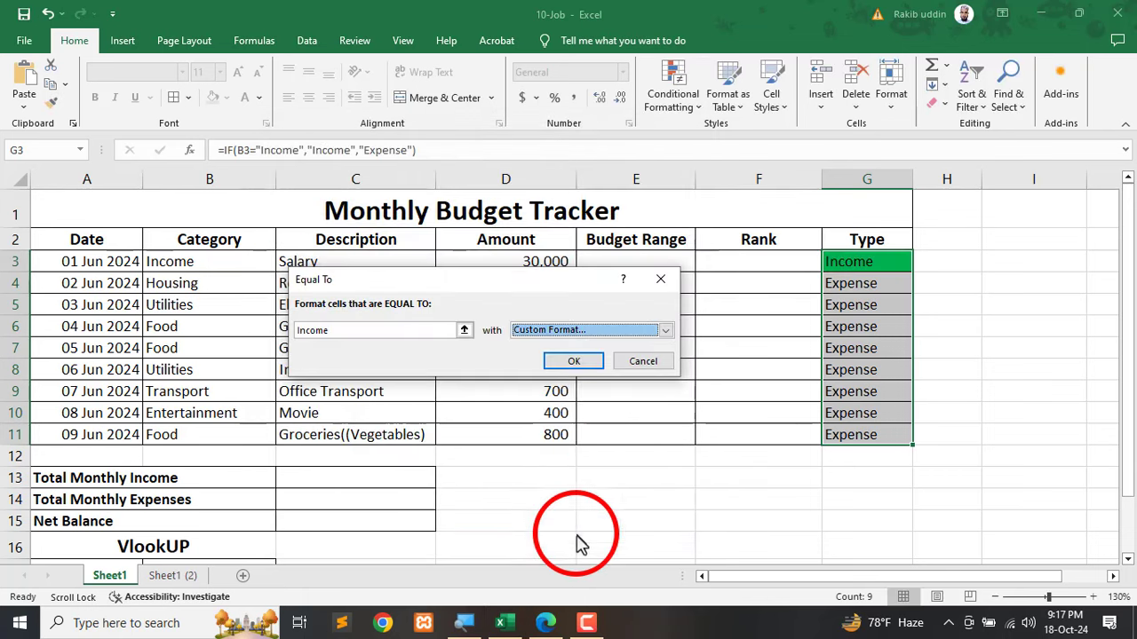
pyautogui.click(573, 363)
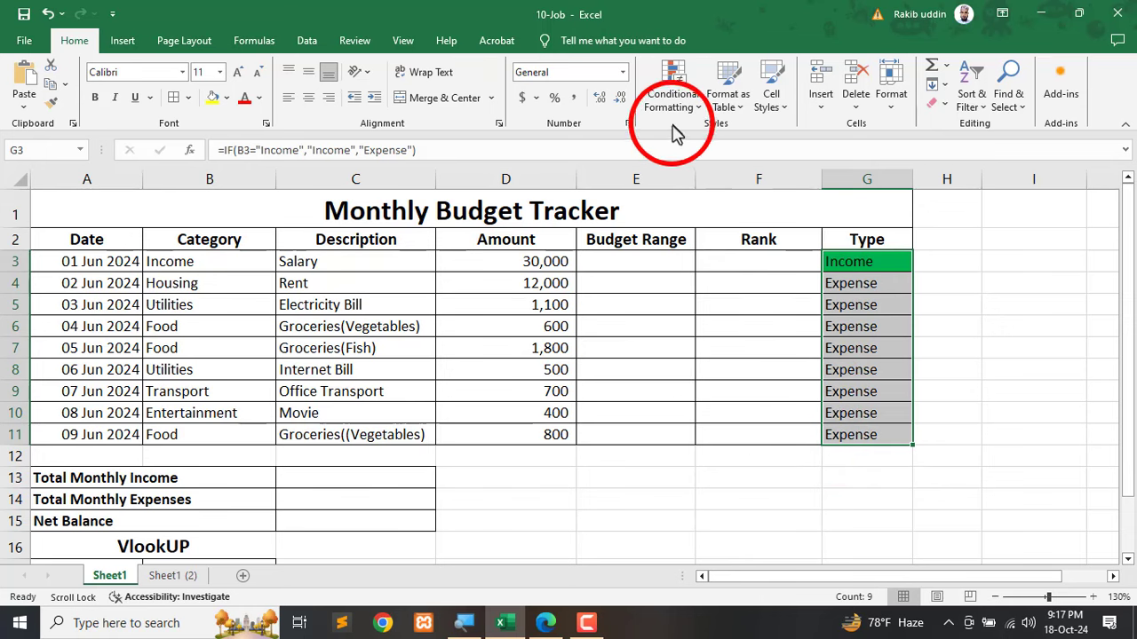
# Select G3:G11 and start an Equal To highlight rule for the value 'Expense'.
pyautogui.click(888, 411)
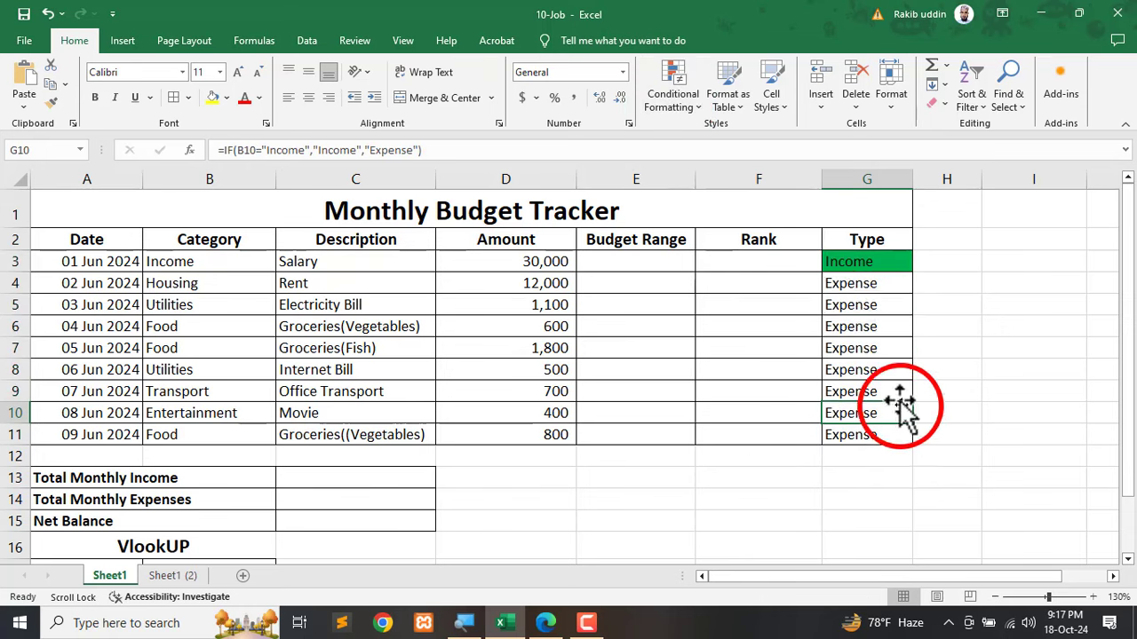
pyautogui.moveTo(860, 263); pyautogui.dragTo(853, 431)
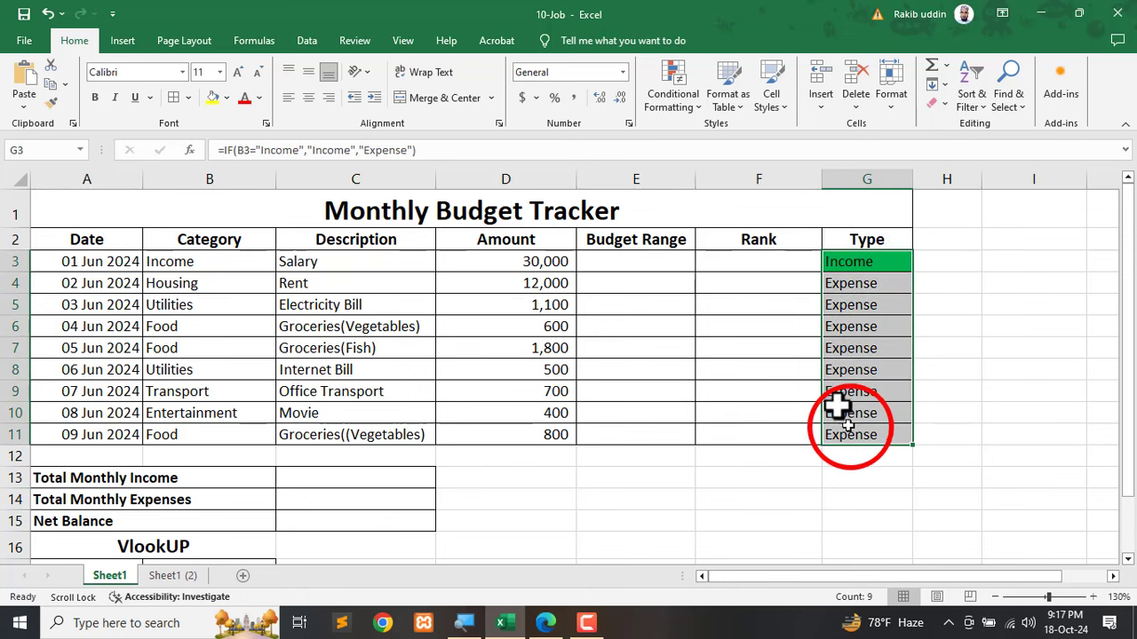
pyautogui.click(672, 89)
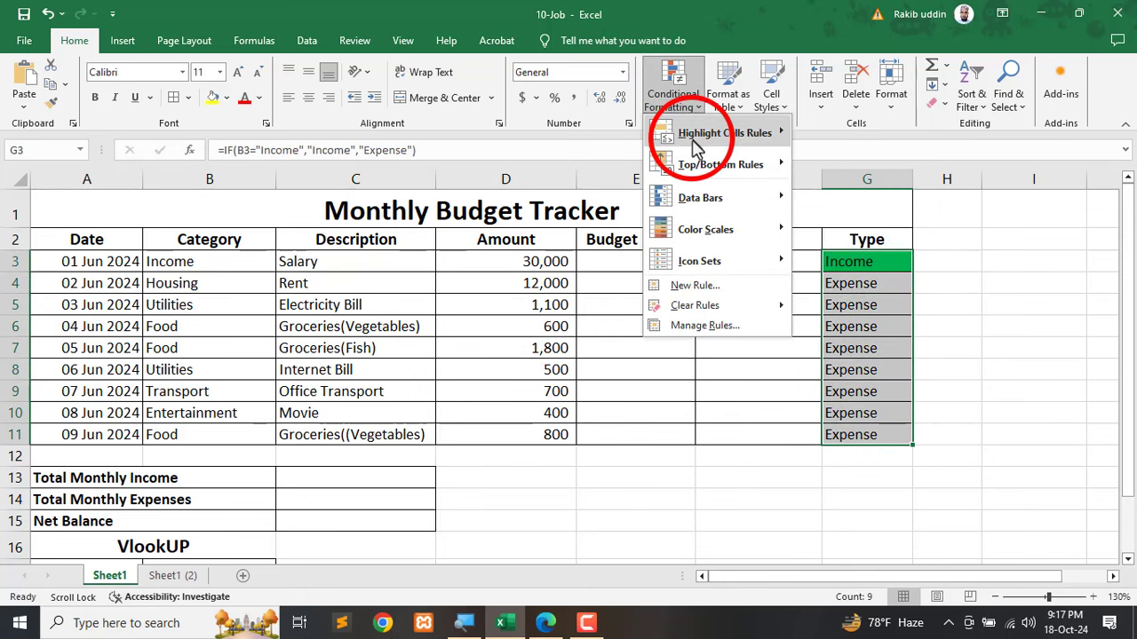
pyautogui.moveTo(696, 146)
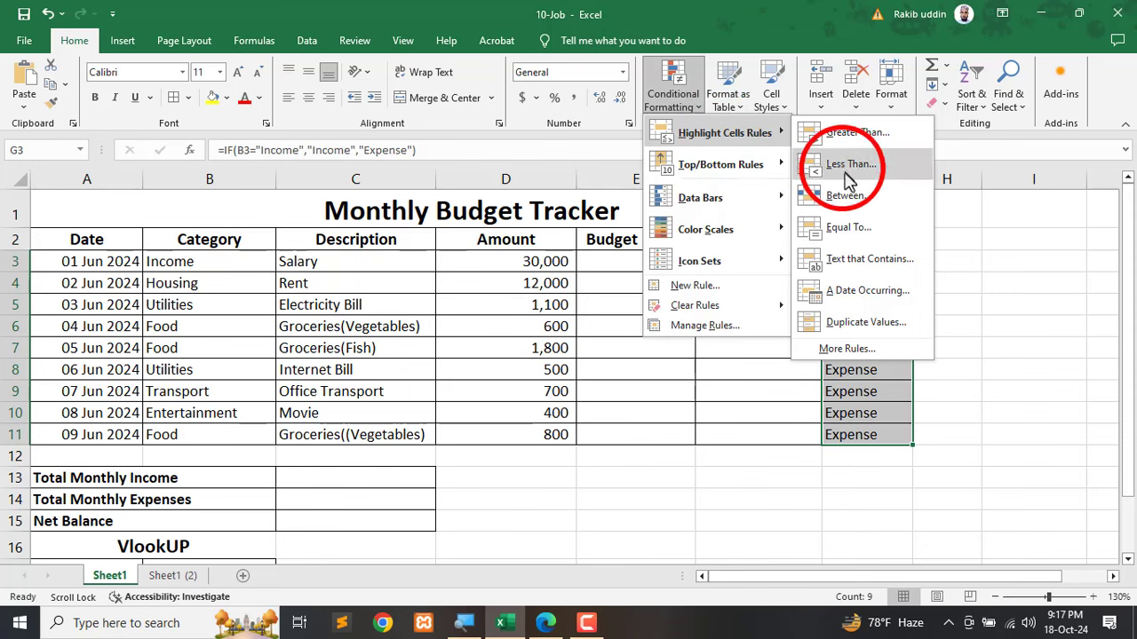
pyautogui.click(830, 229)
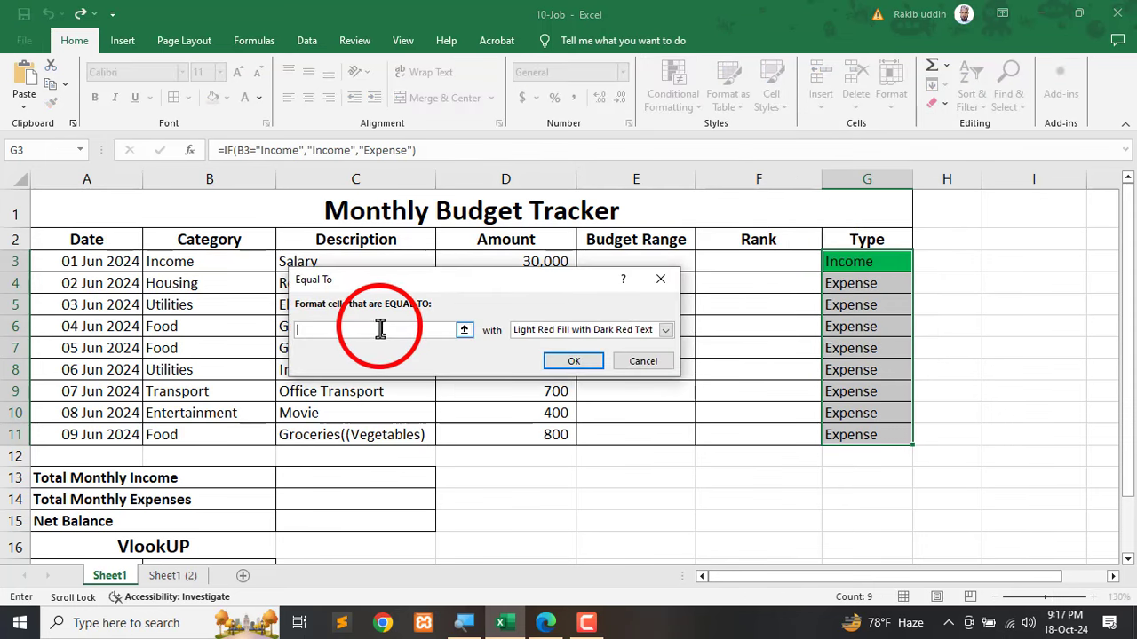
pyautogui.write('Ex')
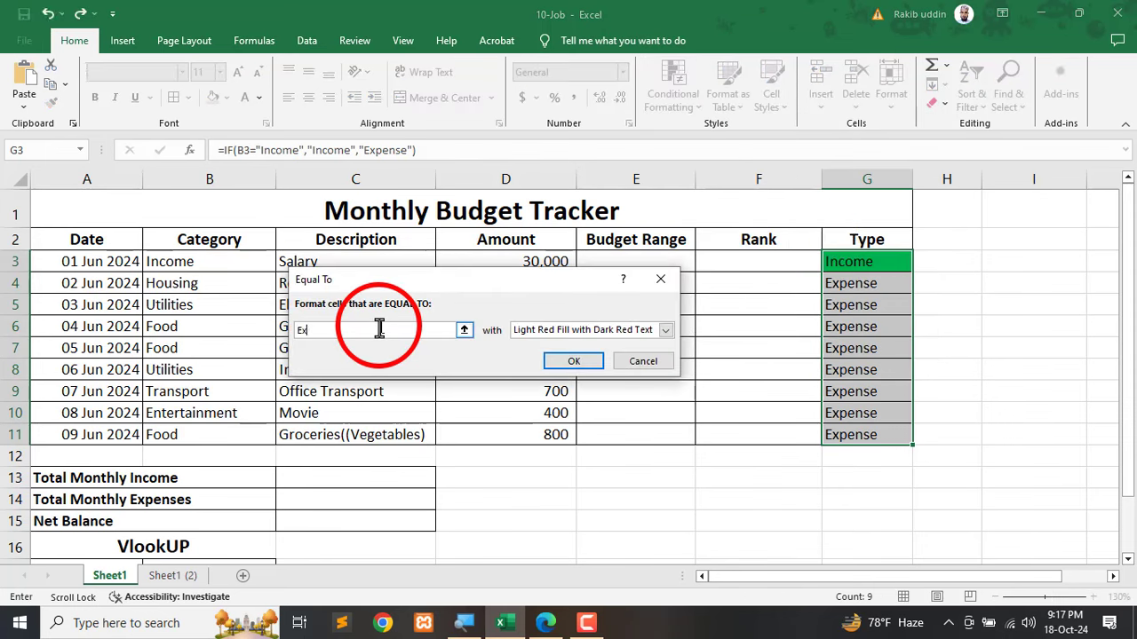
pyautogui.write('pense')
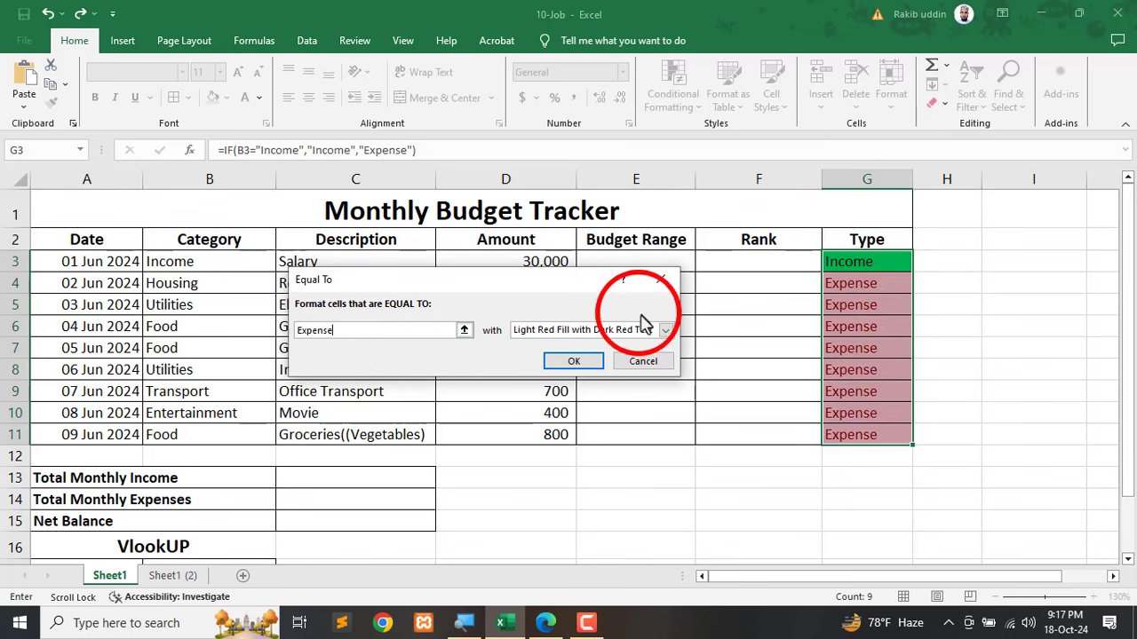
# Give the Expense rule a custom red fill format and apply it.
pyautogui.click(666, 330)
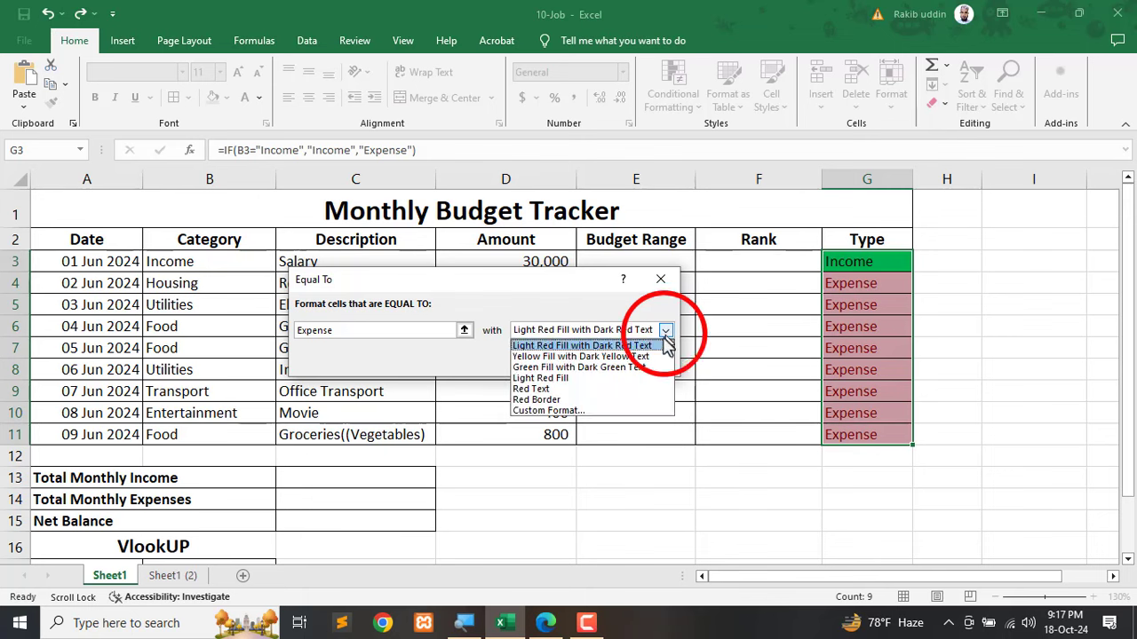
pyautogui.click(544, 413)
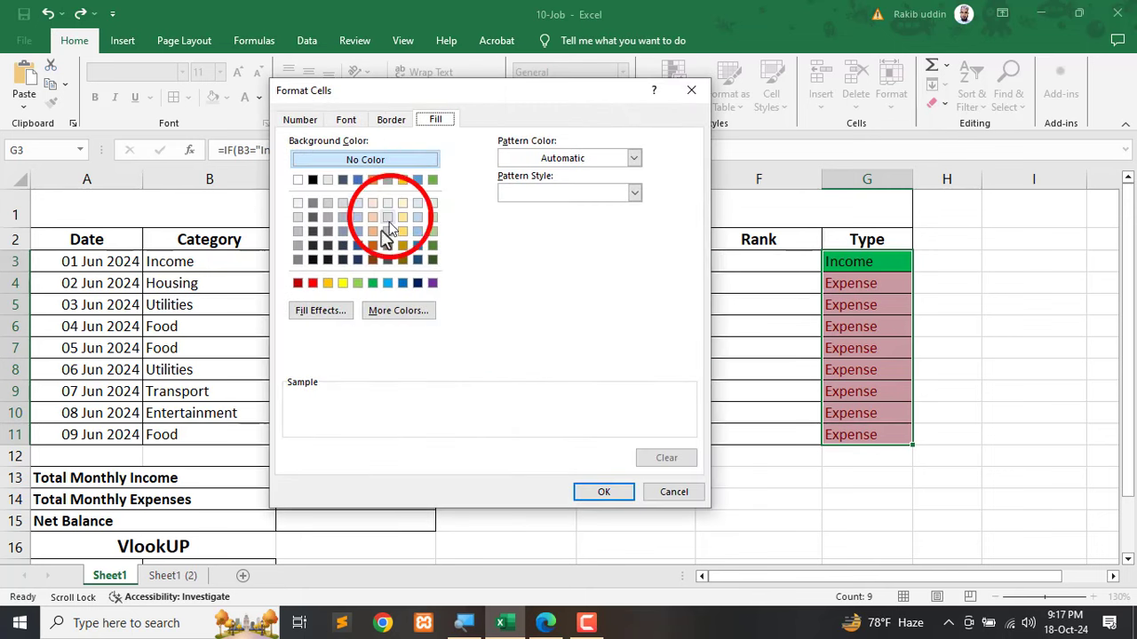
pyautogui.click(313, 283)
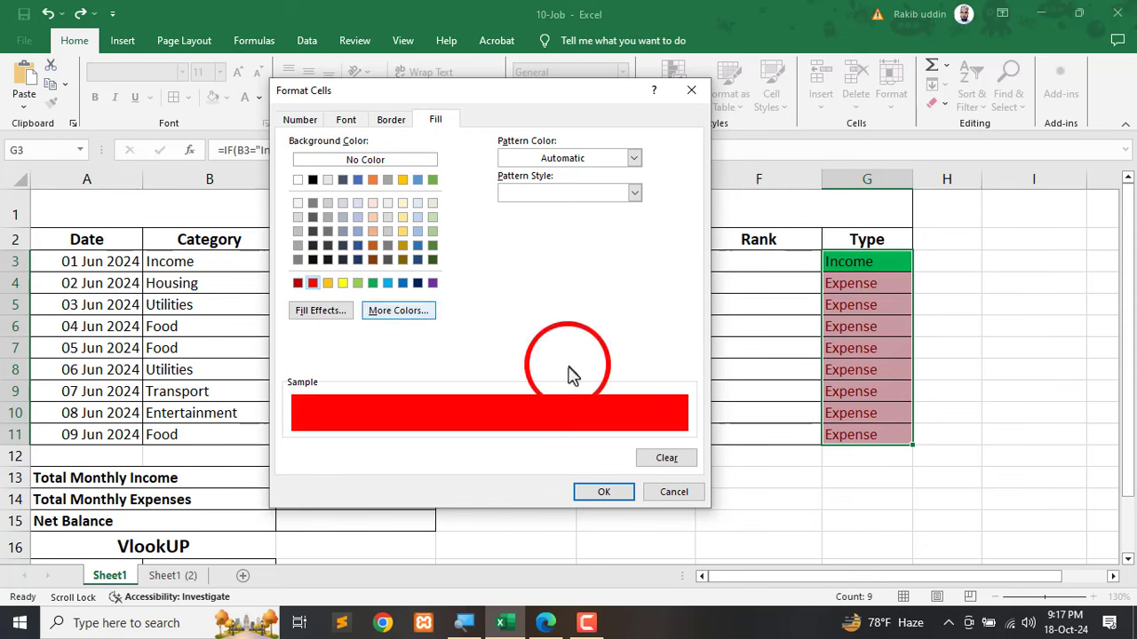
pyautogui.click(604, 493)
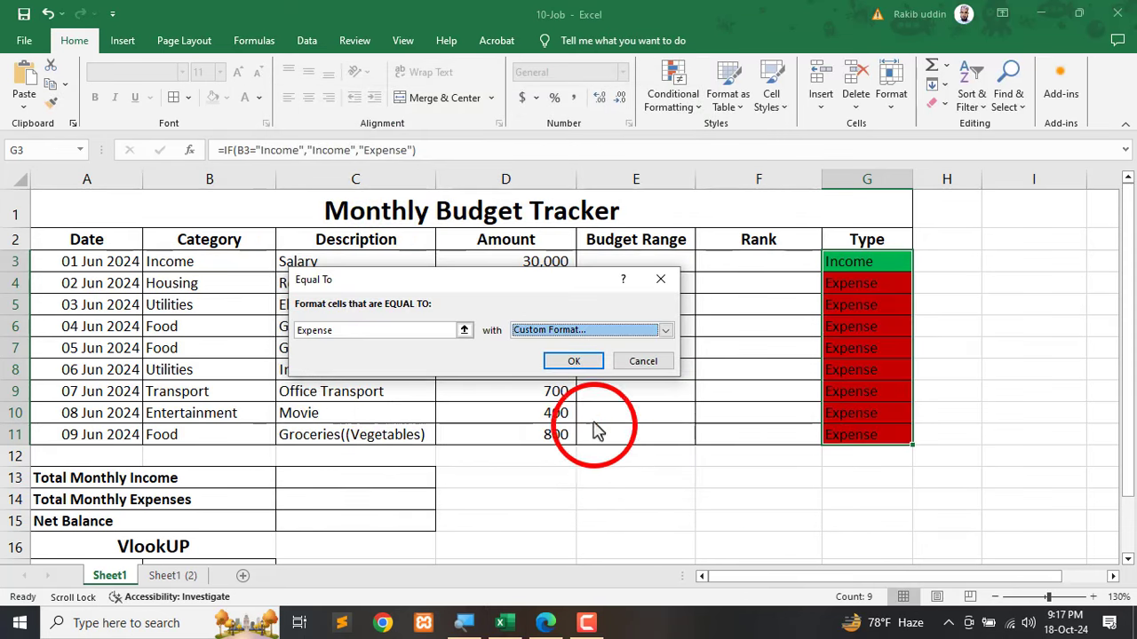
pyautogui.click(574, 361)
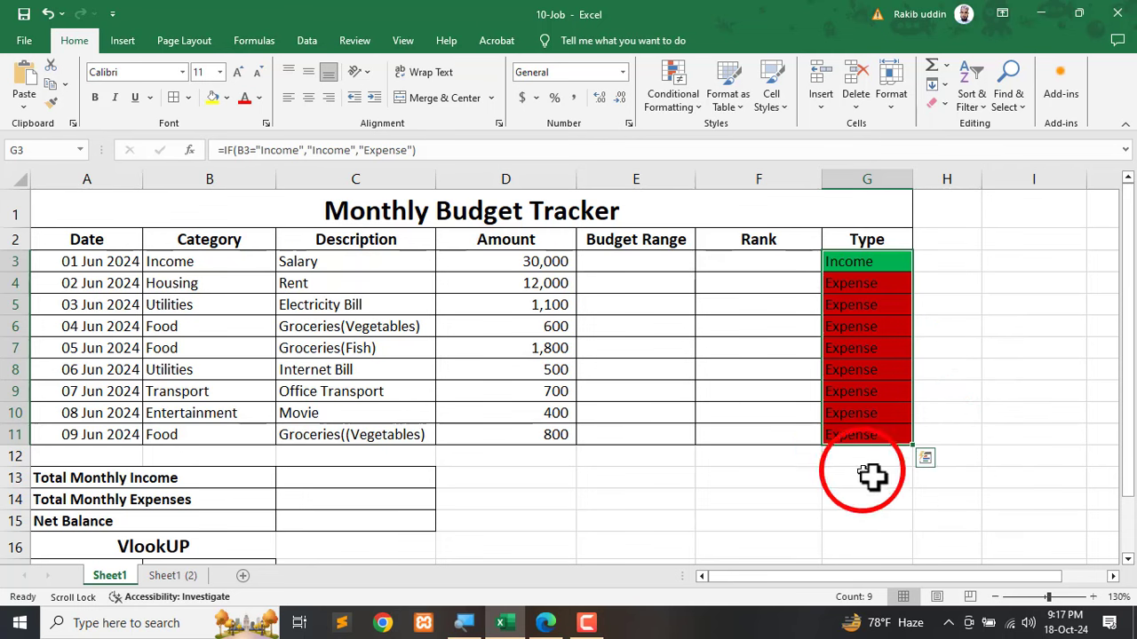
pyautogui.click(869, 457)
pyautogui.click(167, 348)
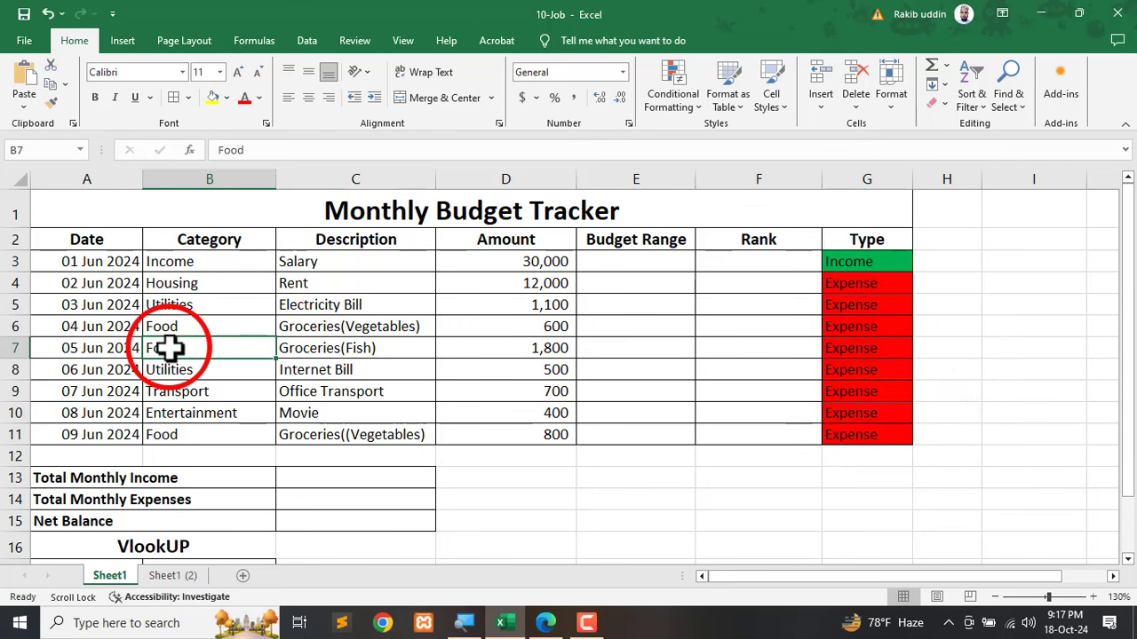
pyautogui.write('income')
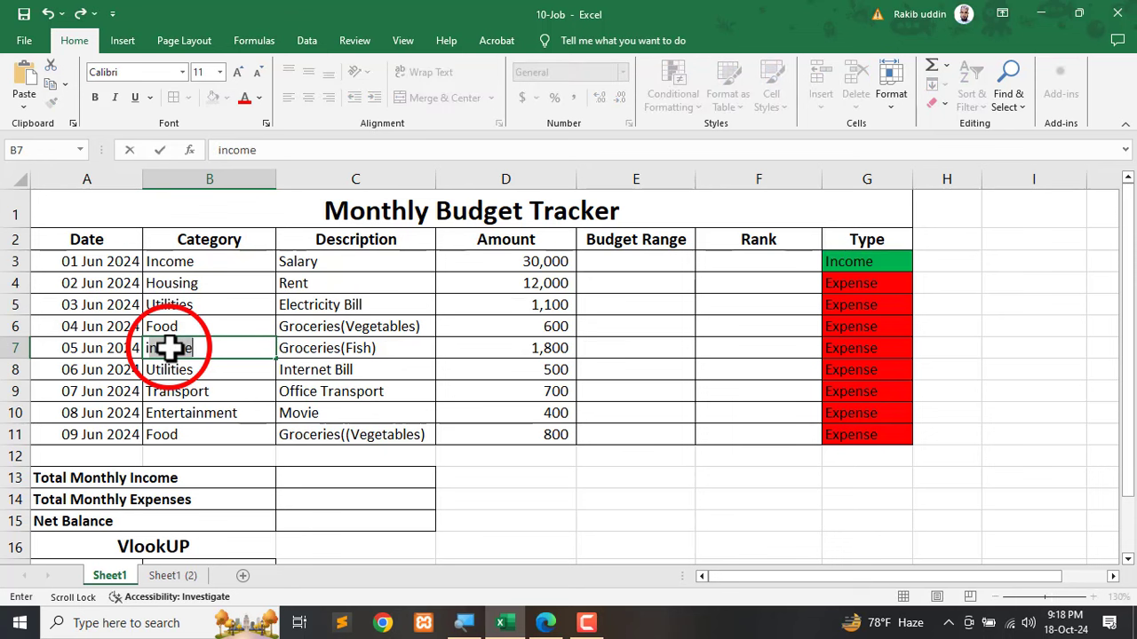
pyautogui.press('Return')
pyautogui.click(169, 348)
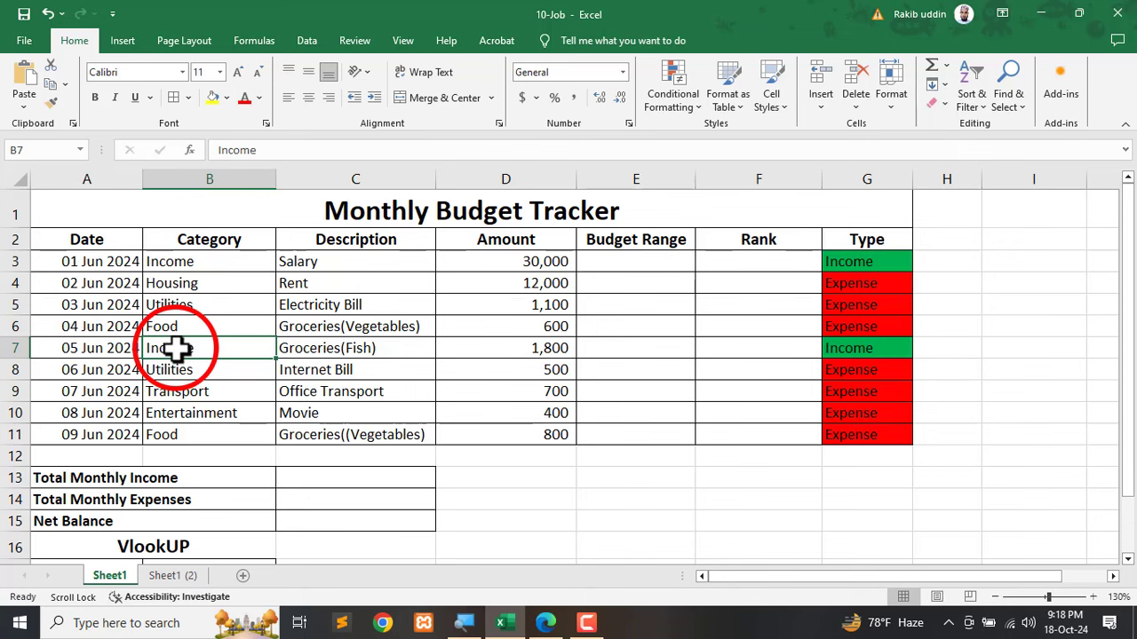
pyautogui.write('Food')
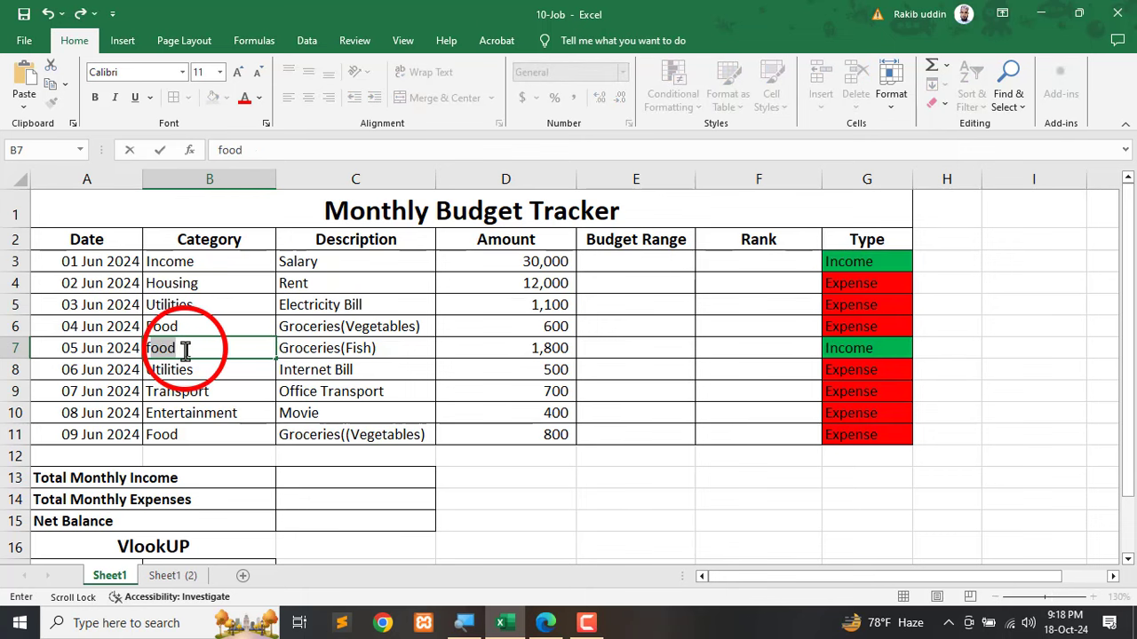
pyautogui.press('Return')
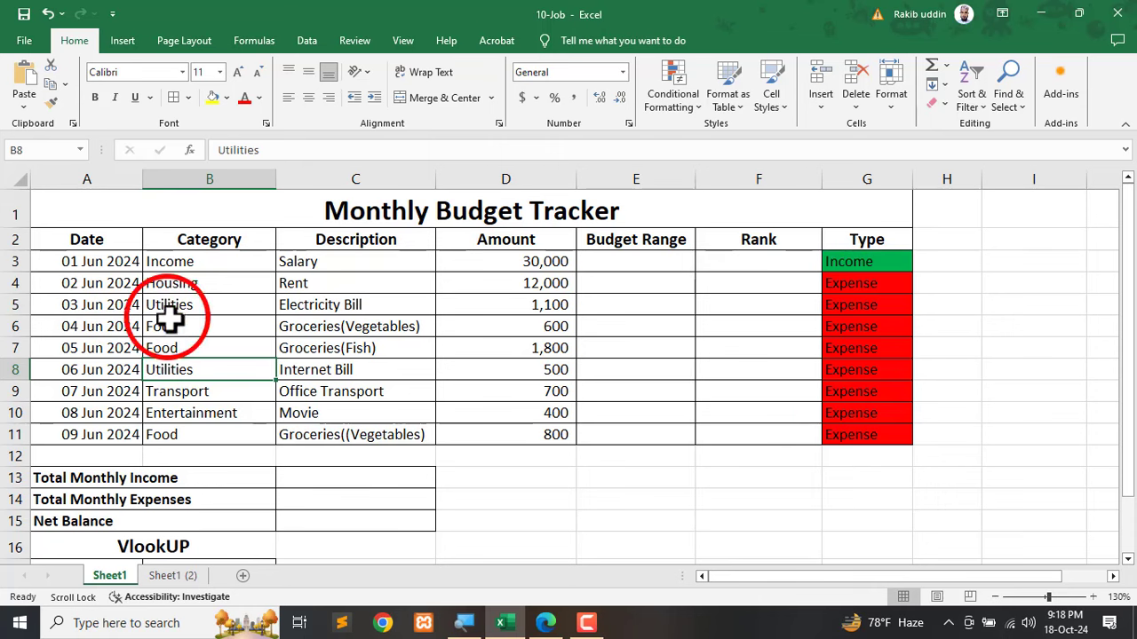
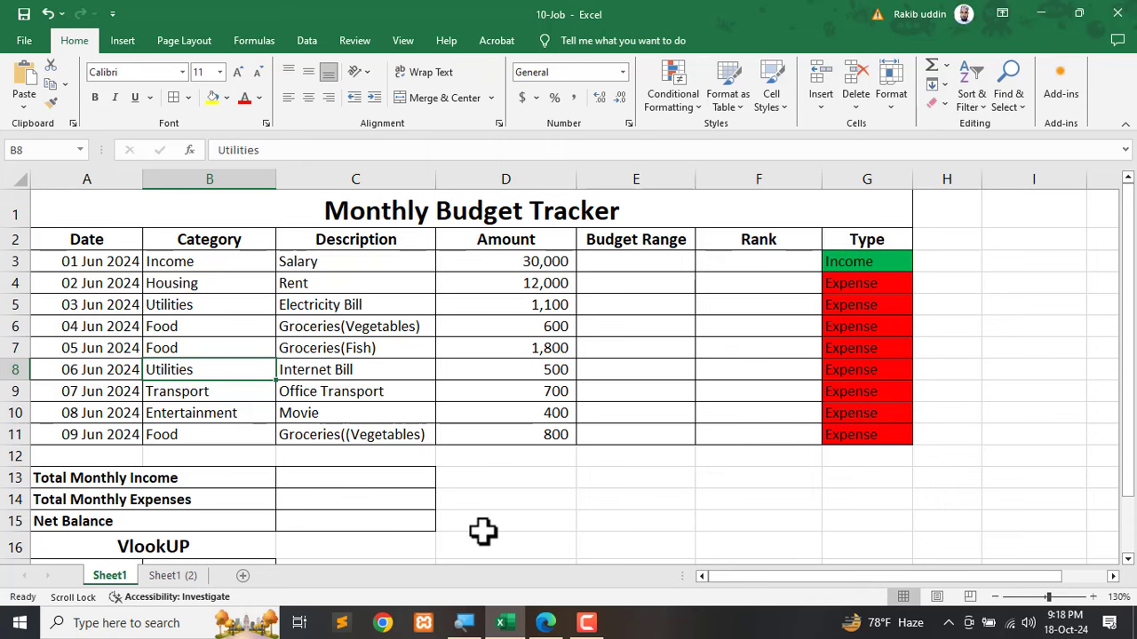
# In the instructions PDF, underline the Calculation heading and the whole 1. Total requirement in ink.
pyautogui.click(546, 623)
pyautogui.scroll(-2, 346, 258)
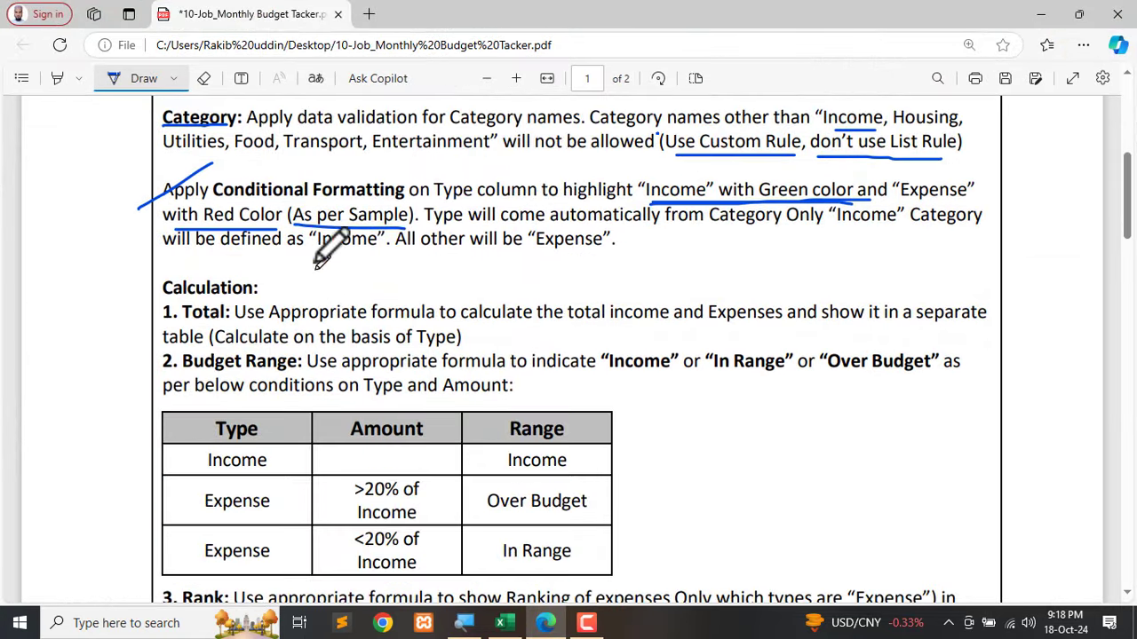
pyautogui.keyDown('ctrl'); pyautogui.scroll(2, 337, 236); pyautogui.keyUp('ctrl')
pyautogui.keyDown('ctrl'); pyautogui.scroll(-2, 301, 219); pyautogui.keyUp('ctrl')
pyautogui.scroll(-2, 258, 284)
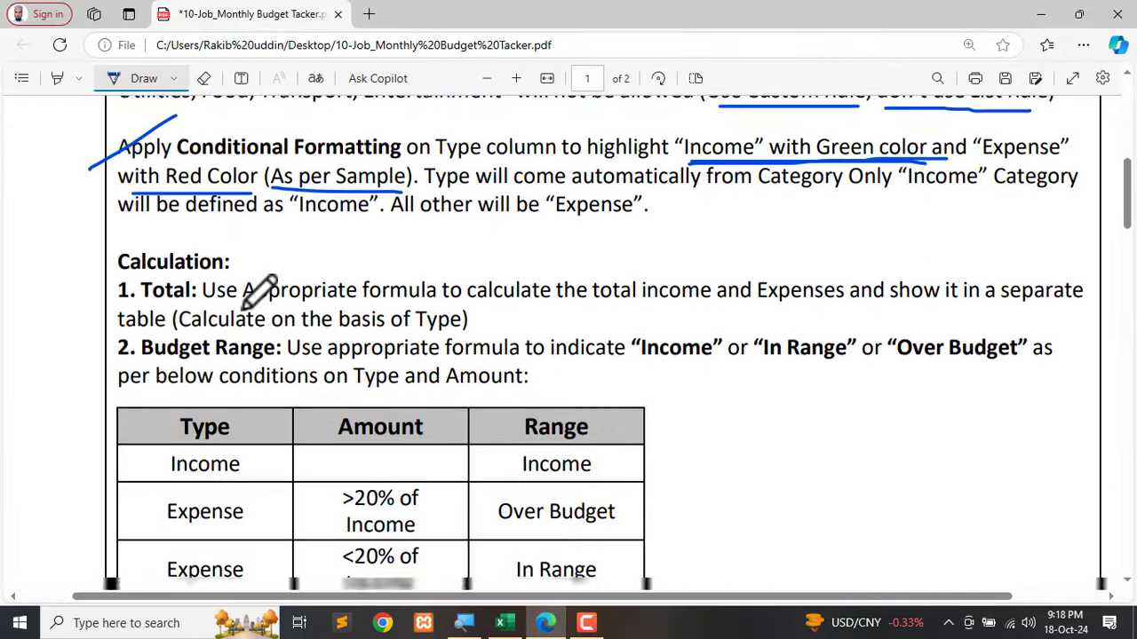
pyautogui.moveTo(76, 215); pyautogui.dragTo(170, 197)
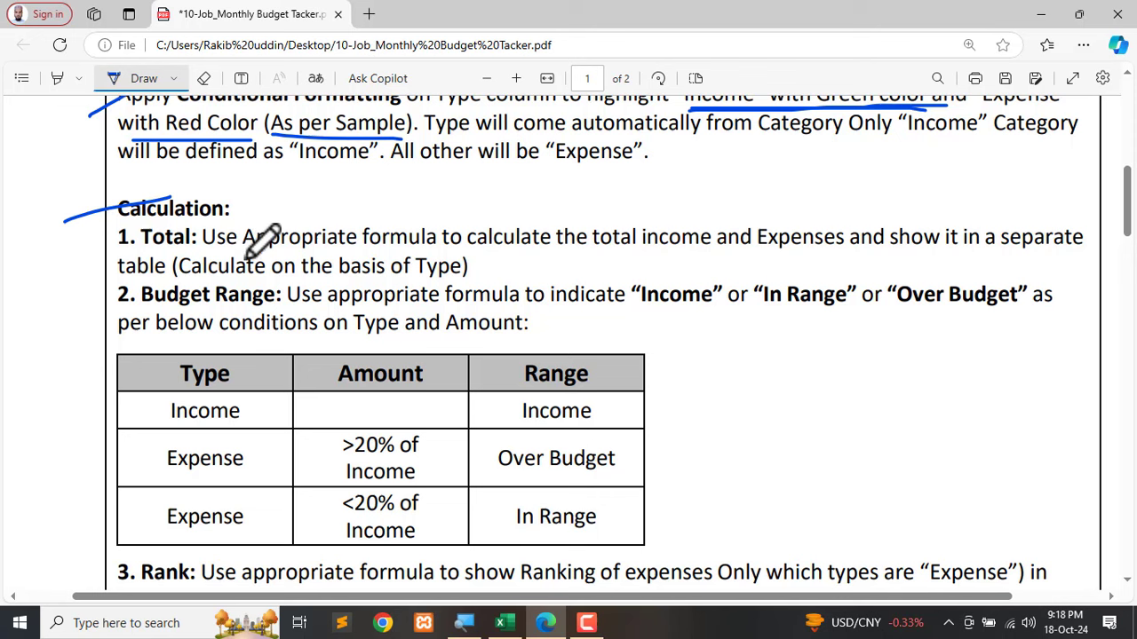
pyautogui.moveTo(153, 249); pyautogui.dragTo(1055, 259)
pyautogui.moveTo(116, 285); pyautogui.dragTo(199, 283)
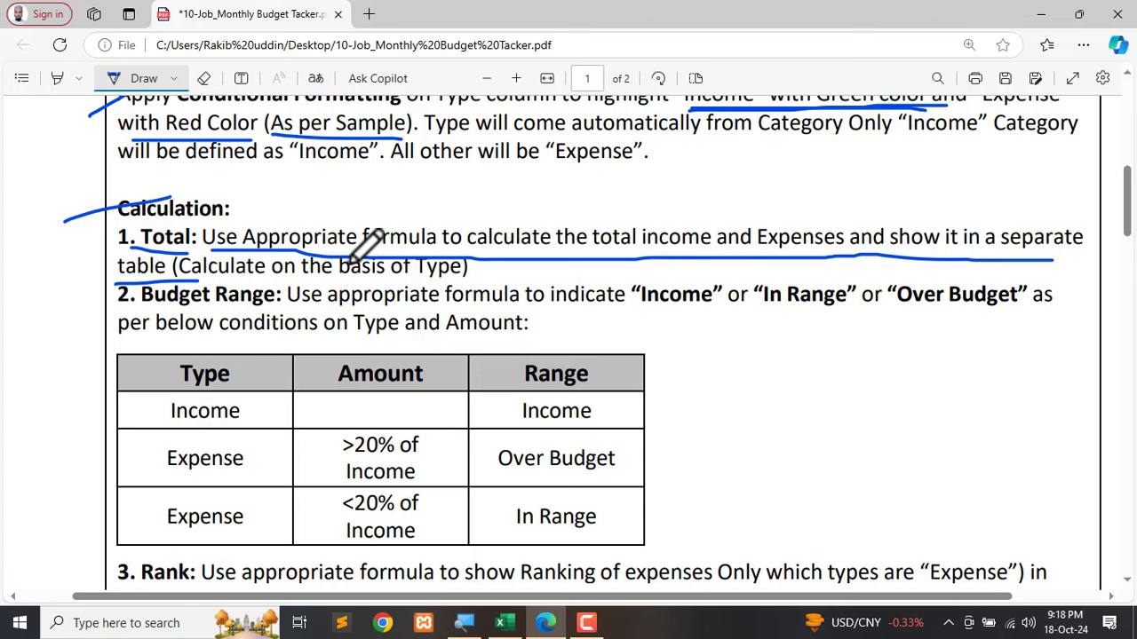
pyautogui.click(501, 622)
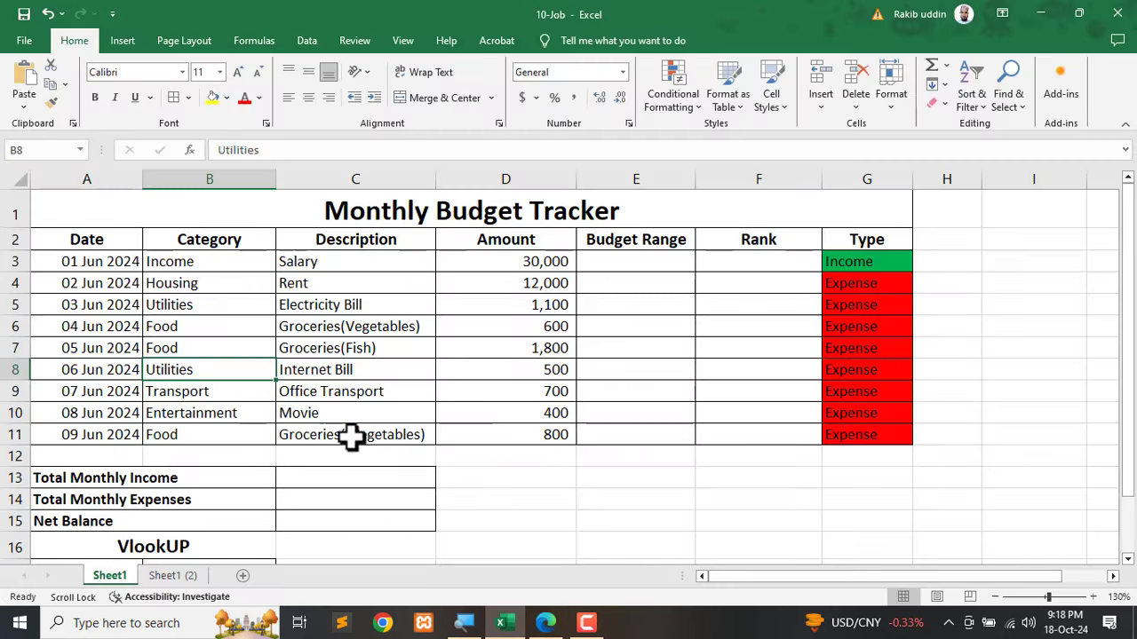
pyautogui.scroll(-1, 222, 487)
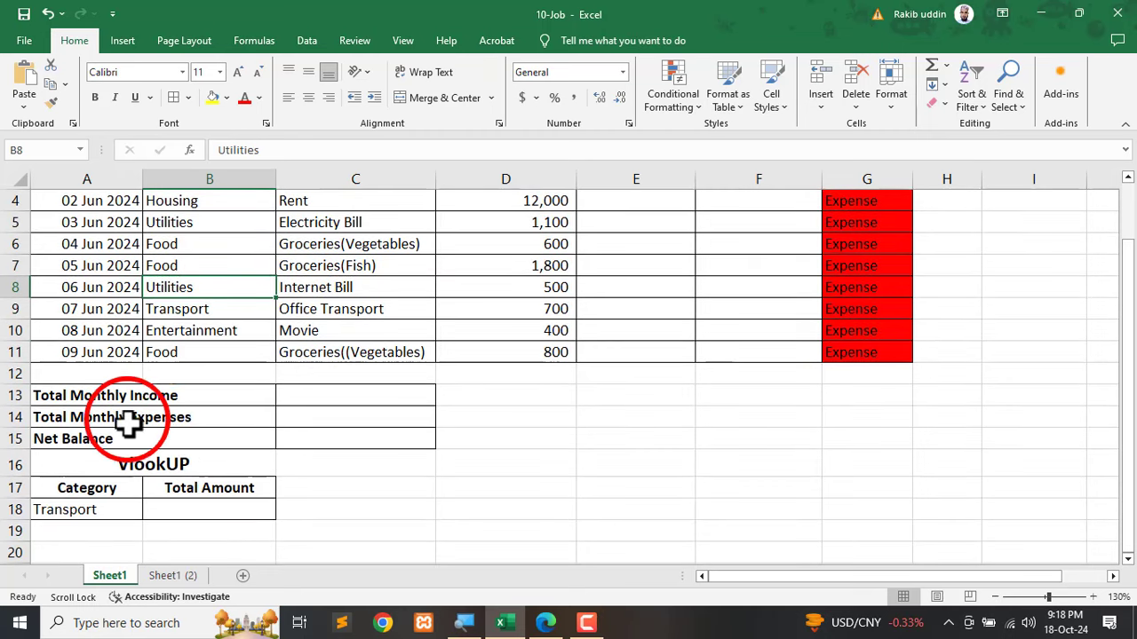
pyautogui.hotkey('ctrl', 'shift', 'd')
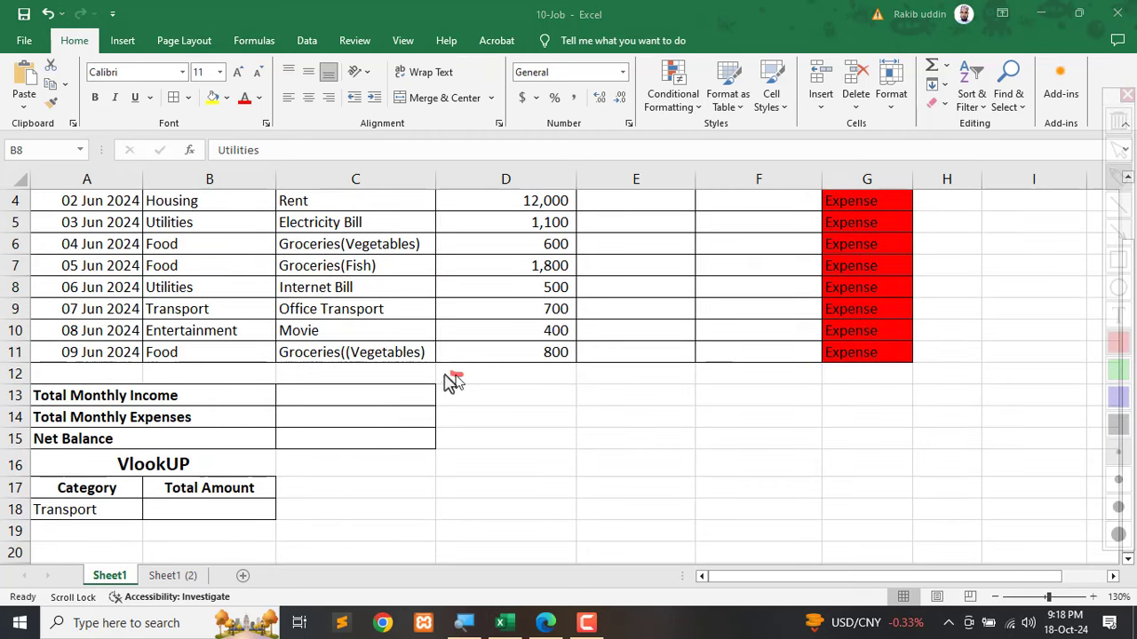
pyautogui.moveTo(453, 380)
pyautogui.mouseDown()
pyautogui.moveTo(26, 422)
pyautogui.moveTo(325, 497)
pyautogui.moveTo(105, 404)
pyautogui.mouseUp()
pyautogui.press('Escape')
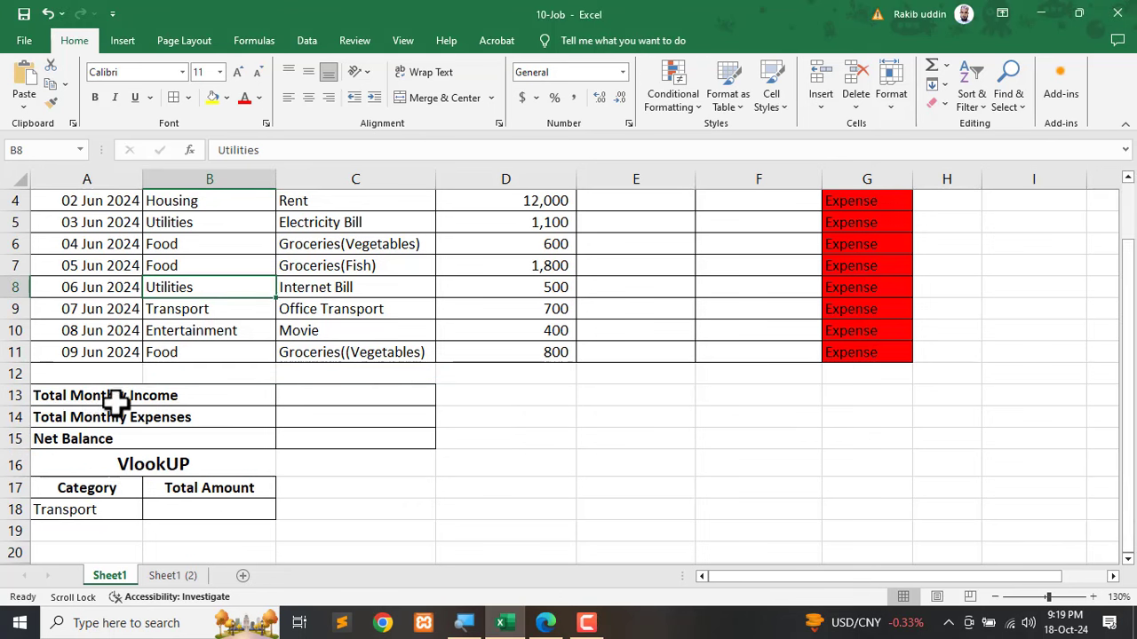
pyautogui.click(125, 408)
pyautogui.click(253, 400)
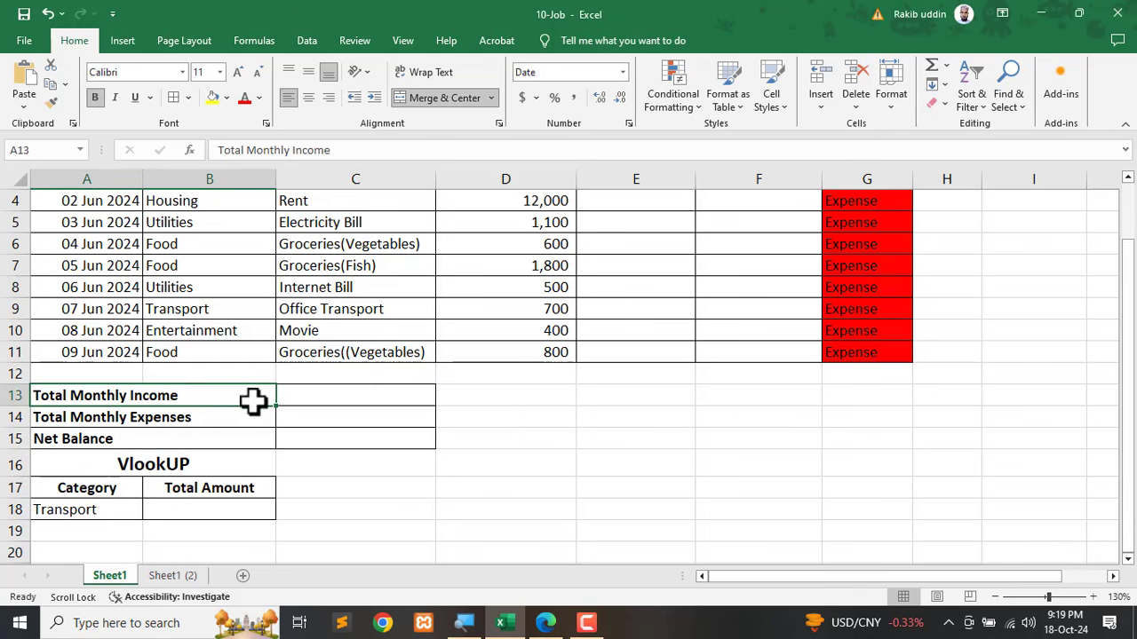
pyautogui.click(315, 401)
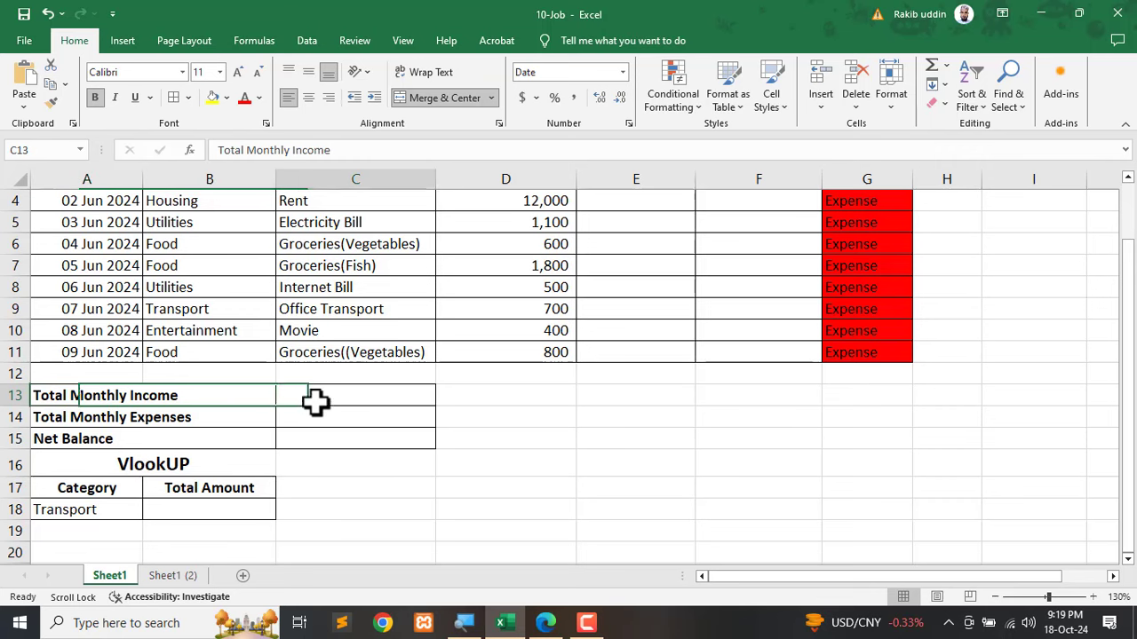
pyautogui.scroll(1, 440, 404)
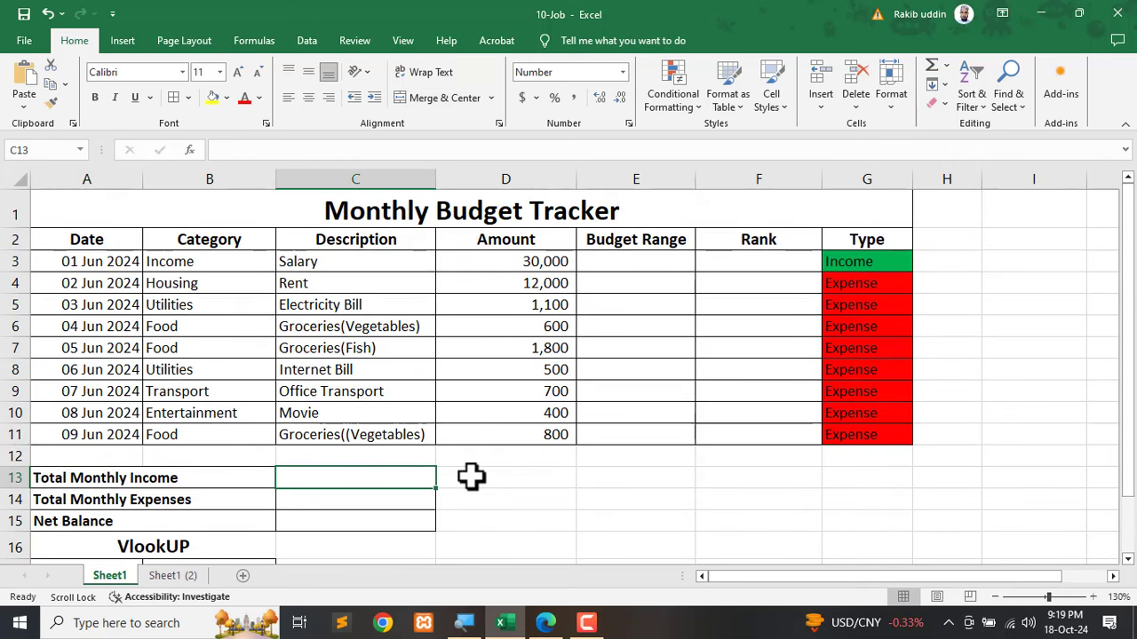
# Start =SUMIF in C13 with criteria range G3:G11 and criterion "Income".
pyautogui.write('=')
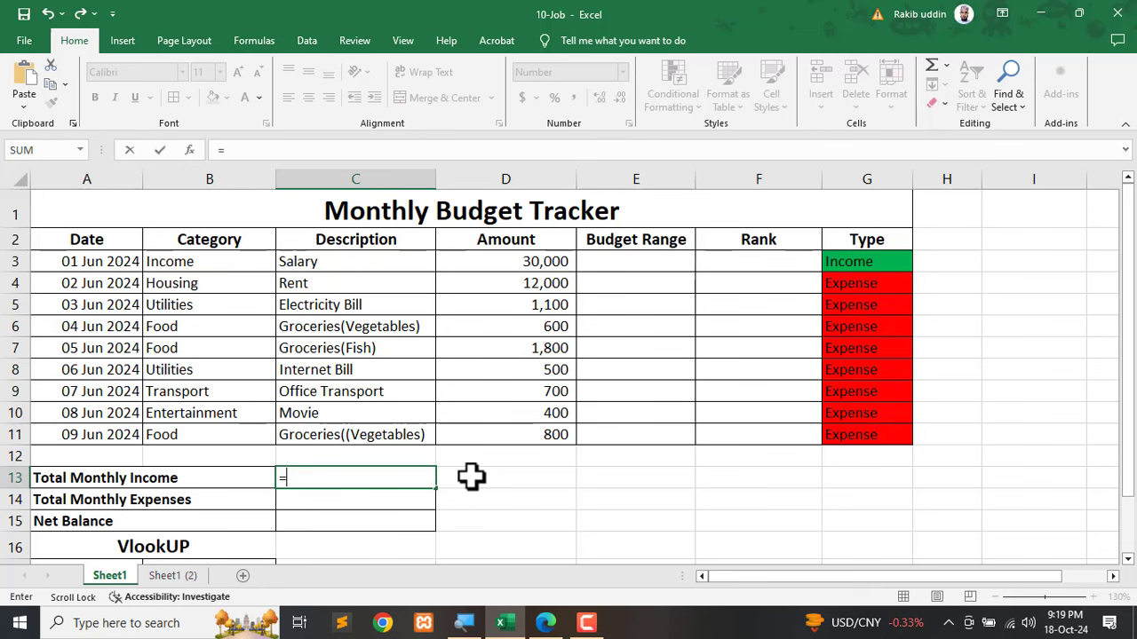
pyautogui.write('sum')
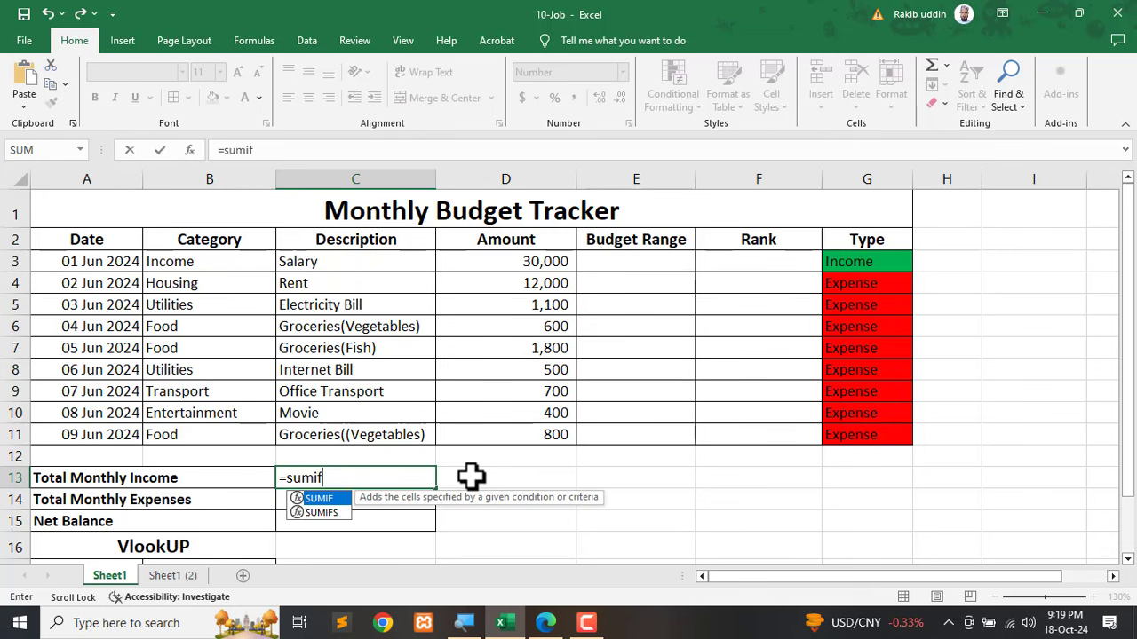
pyautogui.write('if')
pyautogui.press('Tab')
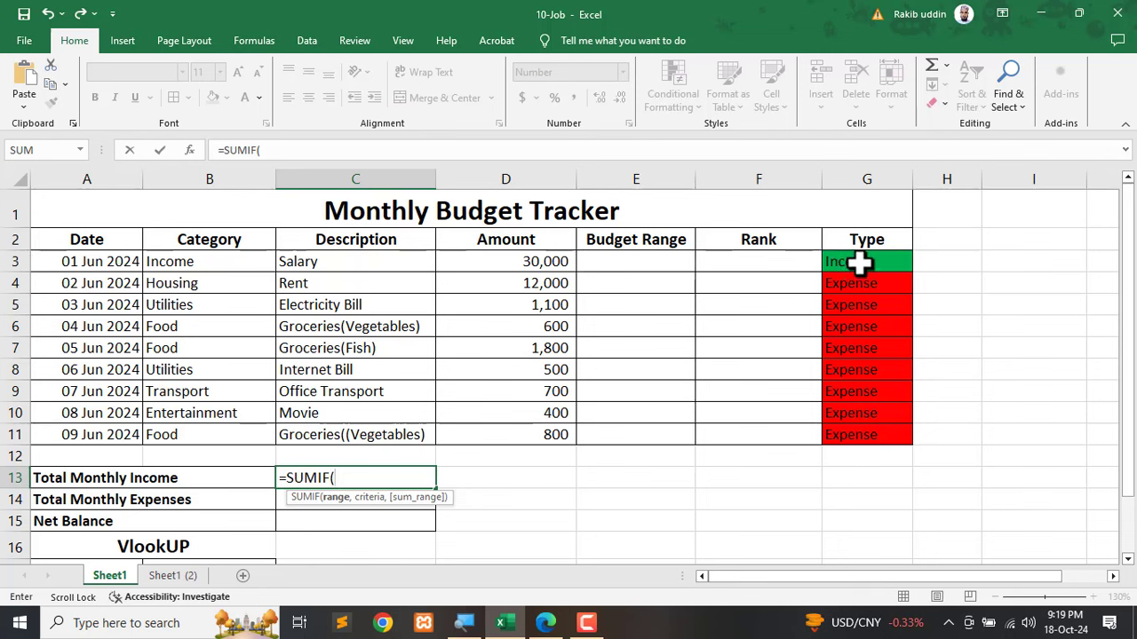
pyautogui.moveTo(859, 262); pyautogui.dragTo(851, 436)
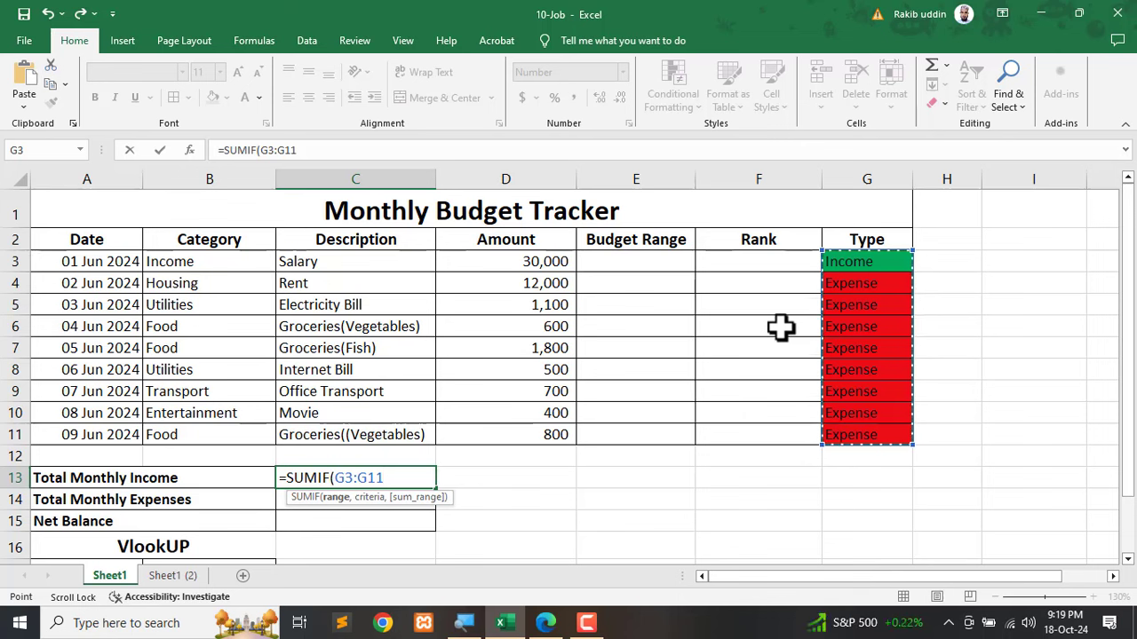
pyautogui.write(',')
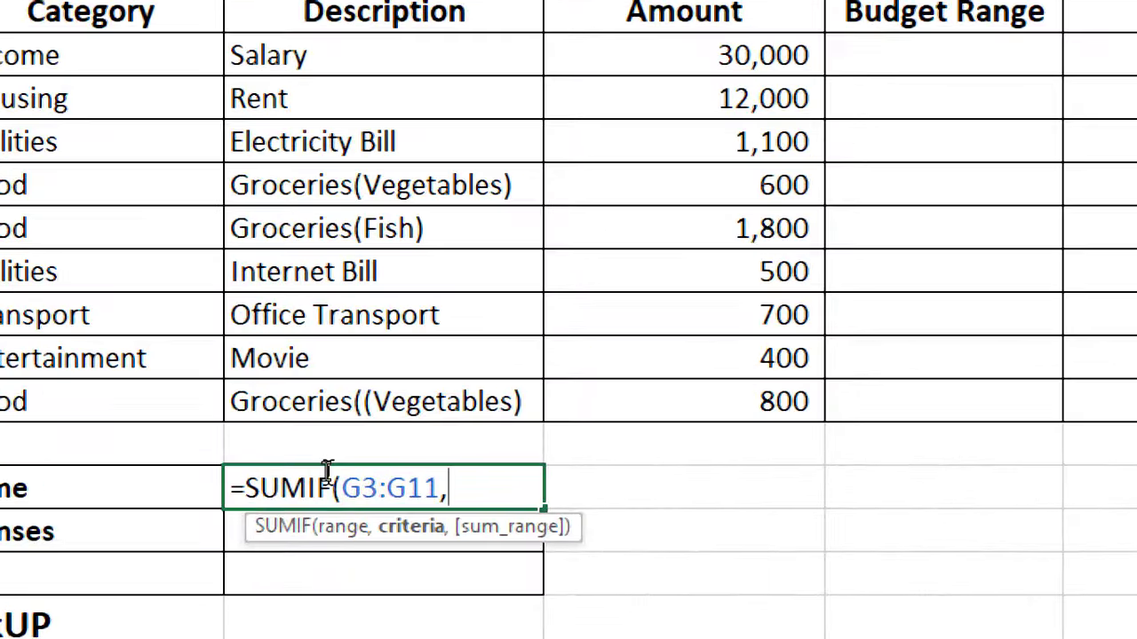
pyautogui.write('"')
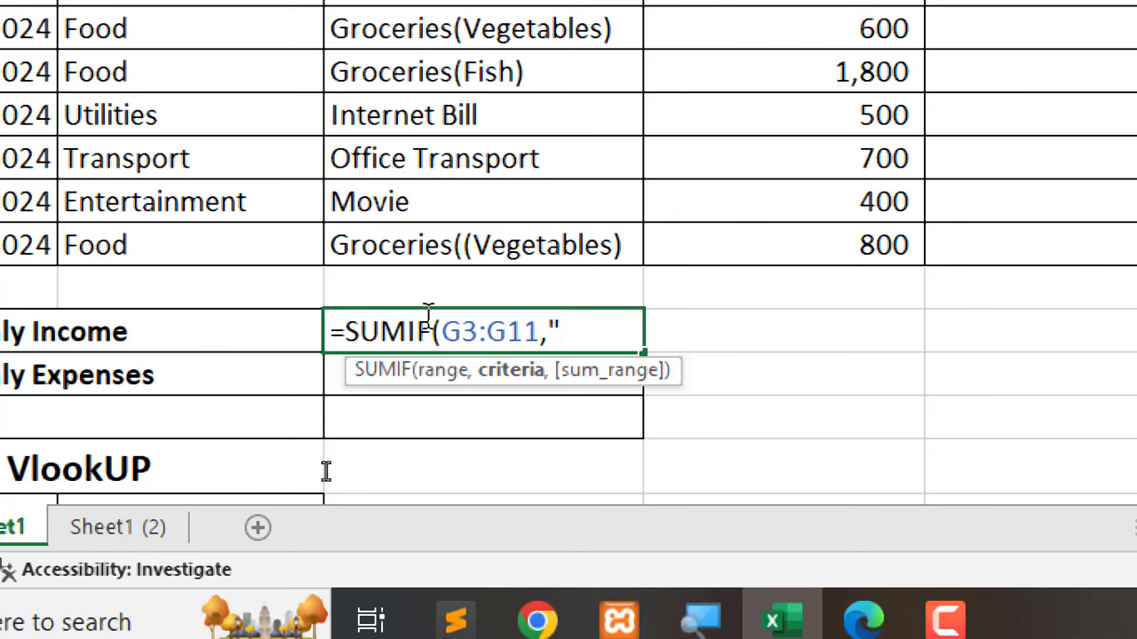
pyautogui.write('Income')
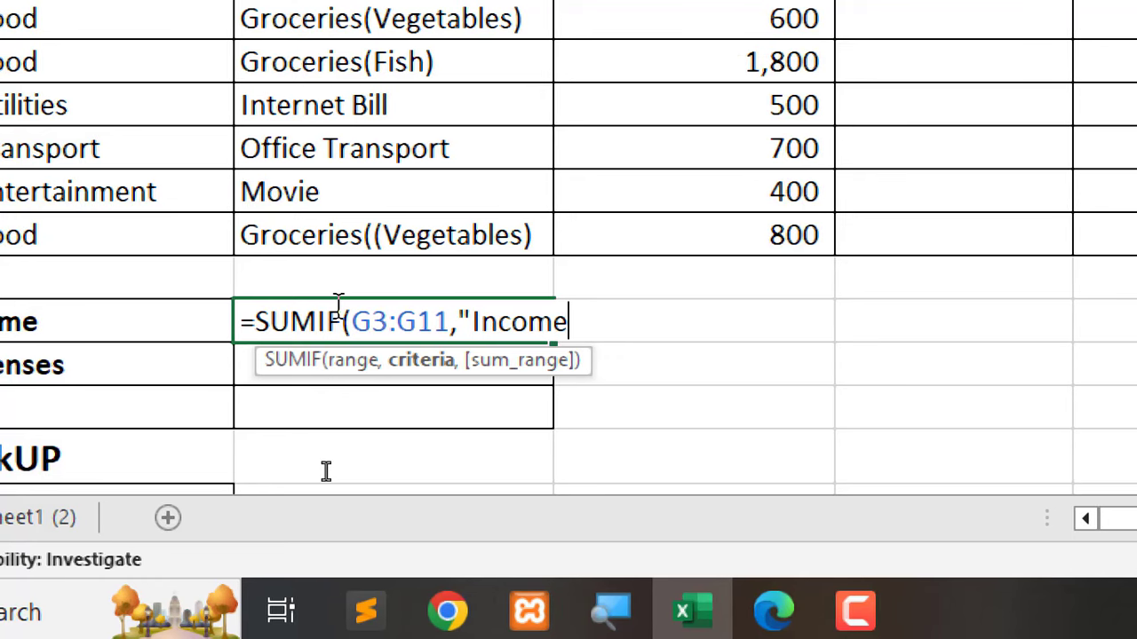
pyautogui.write('",')
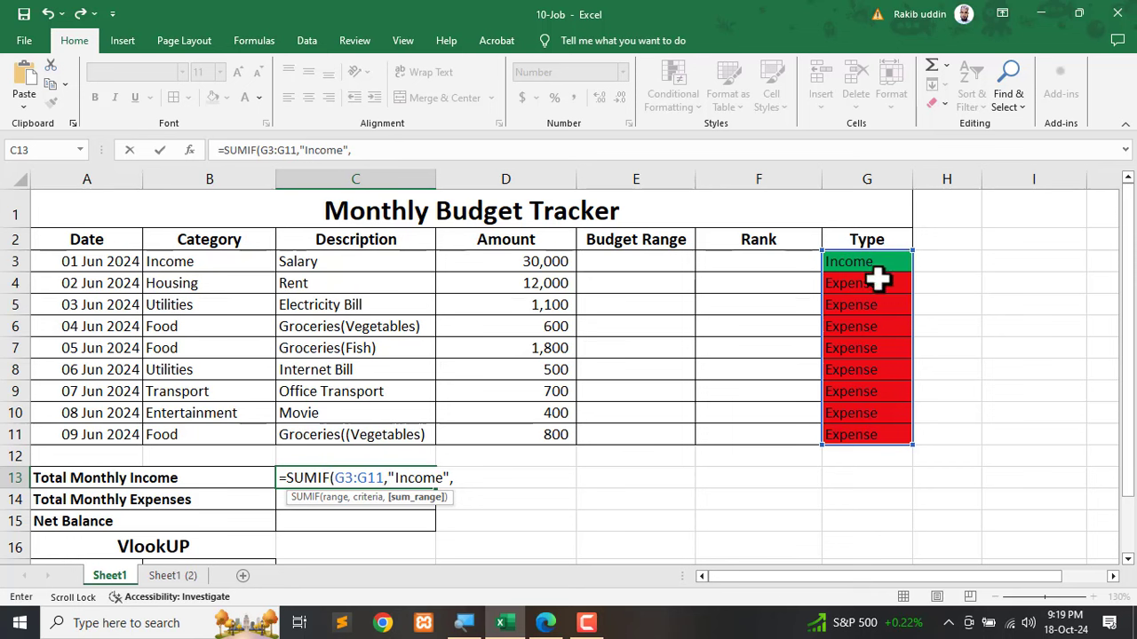
# Annotate the Type column, the Income criterion and its 30,000 amount, then clear the ink.
pyautogui.hotkey('ctrl', 'shift', 'p')
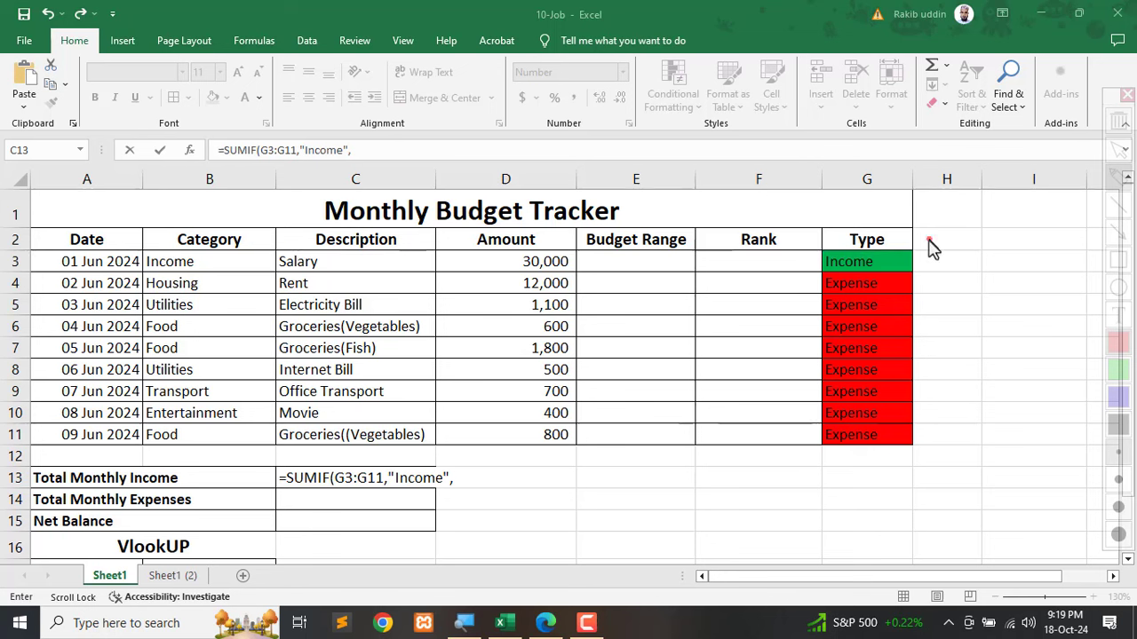
pyautogui.moveTo(929, 238)
pyautogui.mouseDown()
pyautogui.moveTo(806, 282)
pyautogui.moveTo(842, 516)
pyautogui.moveTo(926, 210)
pyautogui.moveTo(886, 224)
pyautogui.mouseUp()
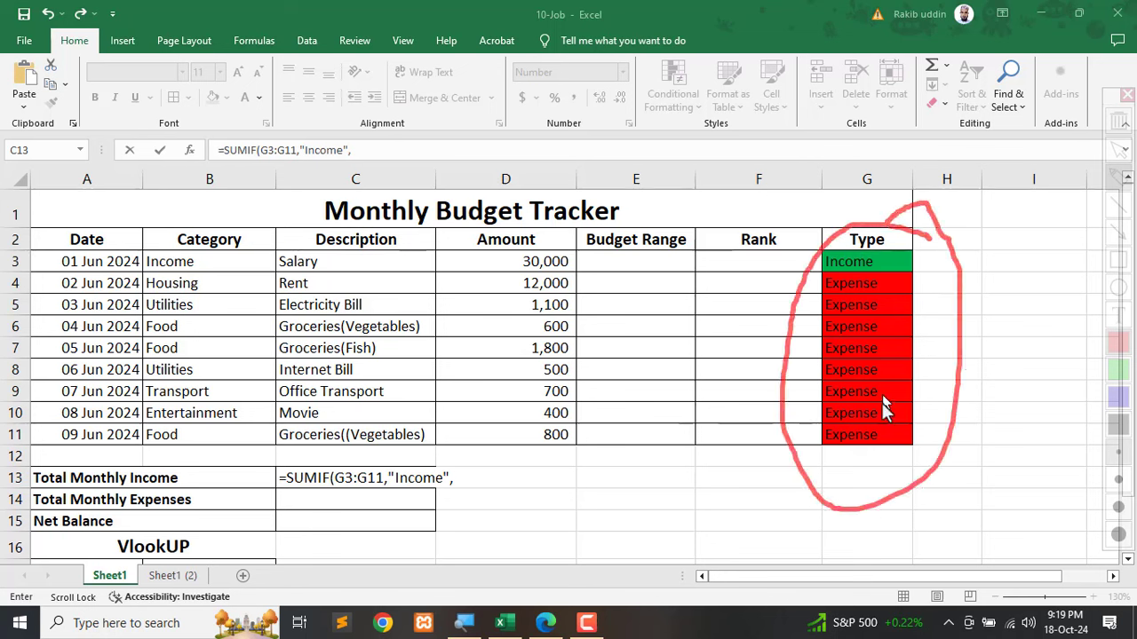
pyautogui.moveTo(451, 490)
pyautogui.mouseDown()
pyautogui.moveTo(391, 475)
pyautogui.moveTo(418, 500)
pyautogui.moveTo(435, 475)
pyautogui.mouseUp()
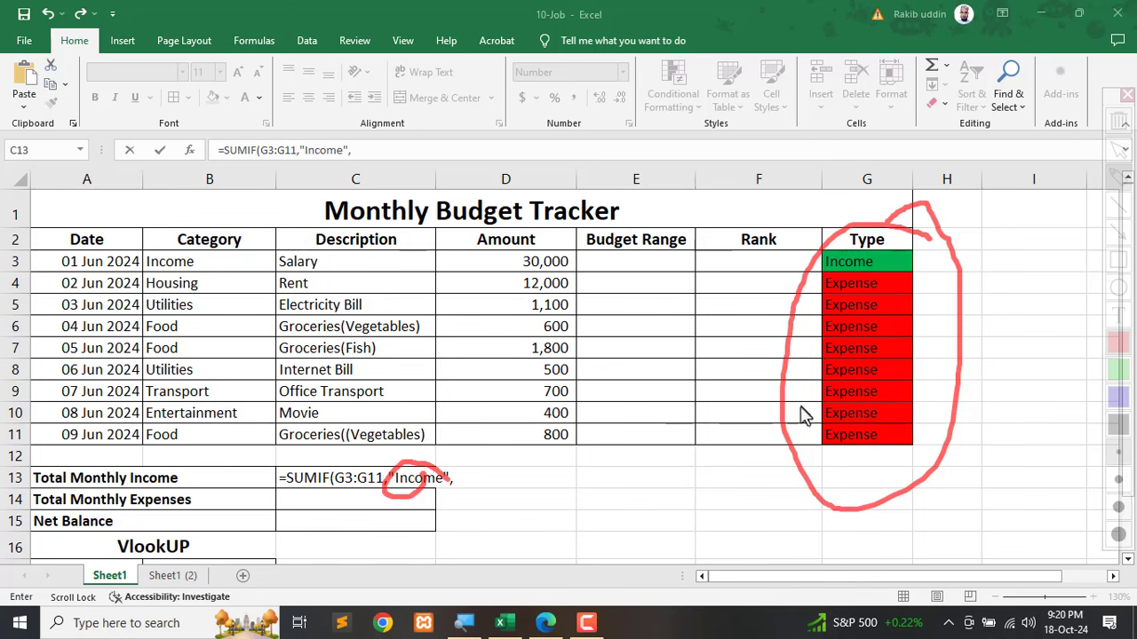
pyautogui.moveTo(819, 263)
pyautogui.mouseDown()
pyautogui.moveTo(577, 264)
pyautogui.moveTo(587, 282)
pyautogui.mouseUp()
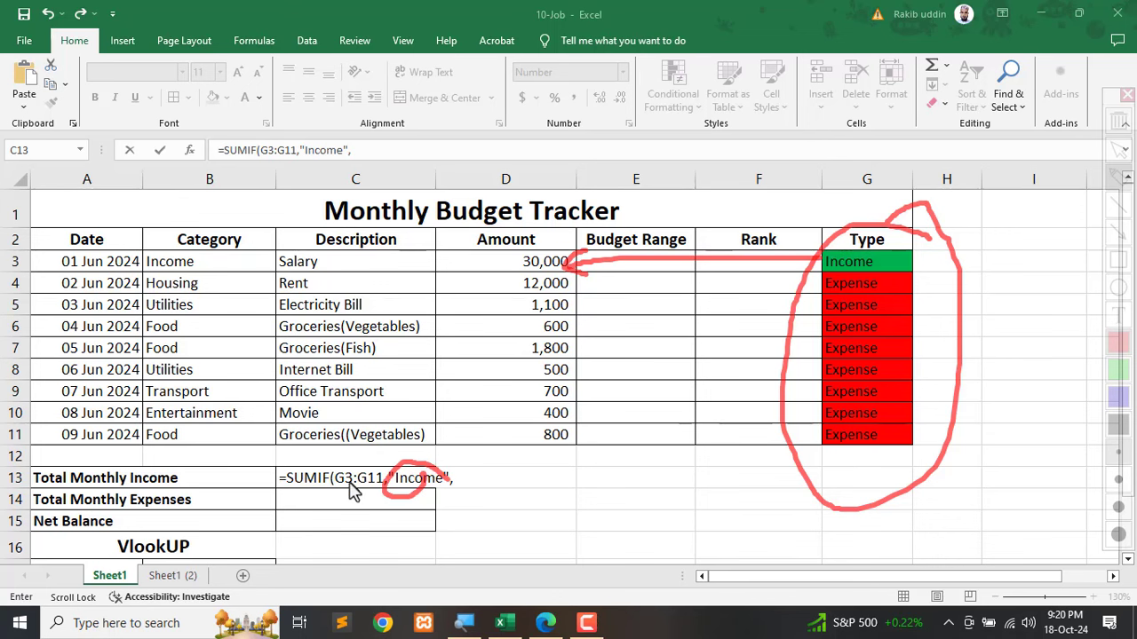
pyautogui.press('Escape')
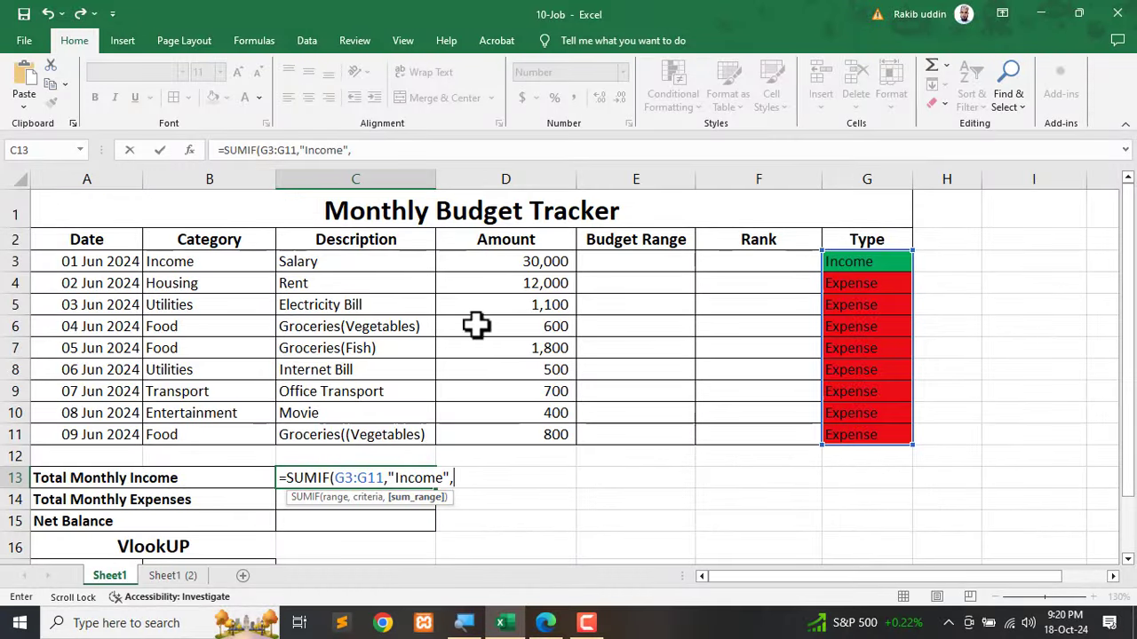
# Finish the formula with sum range D3:D11 and enter it, giving 30,000.
pyautogui.moveTo(505, 267); pyautogui.dragTo(506, 432)
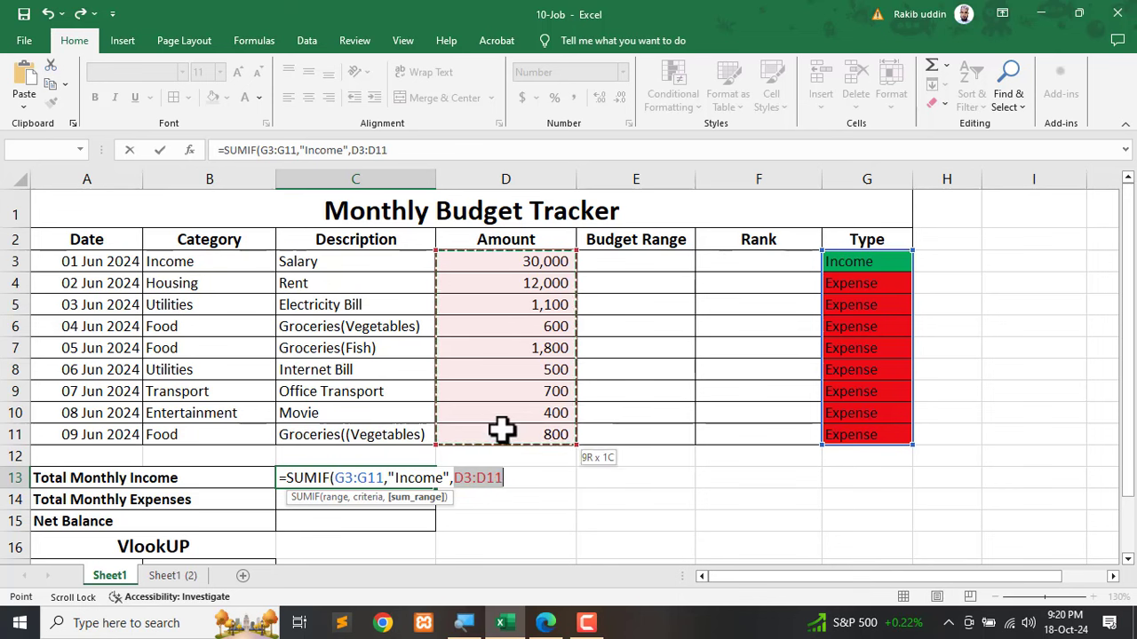
pyautogui.write(')')
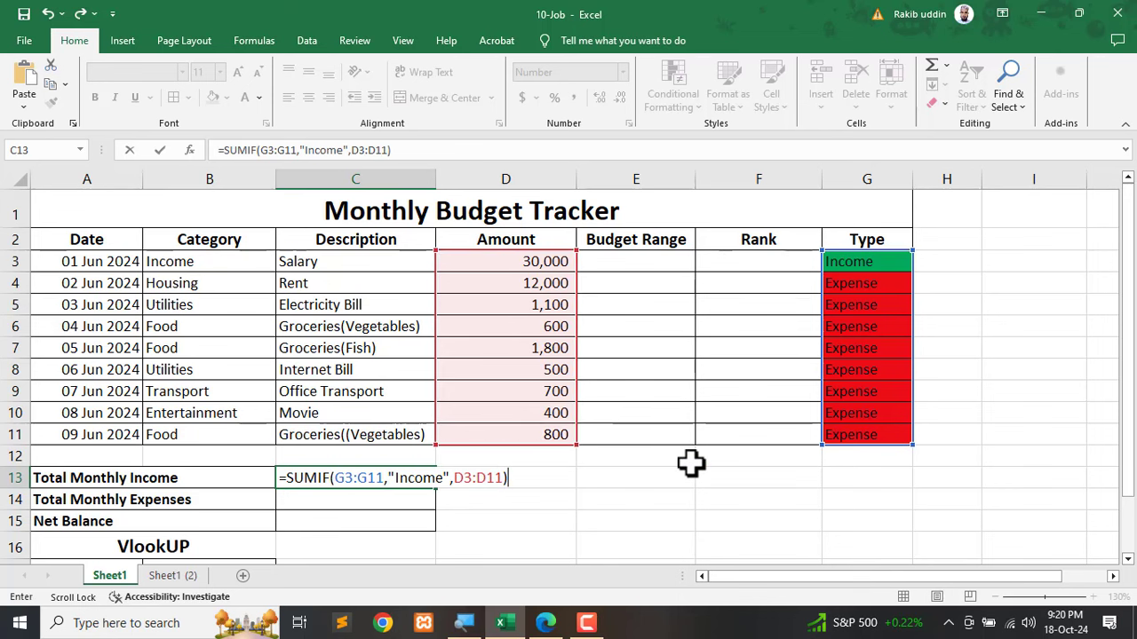
pyautogui.press('Return')
pyautogui.click(400, 482)
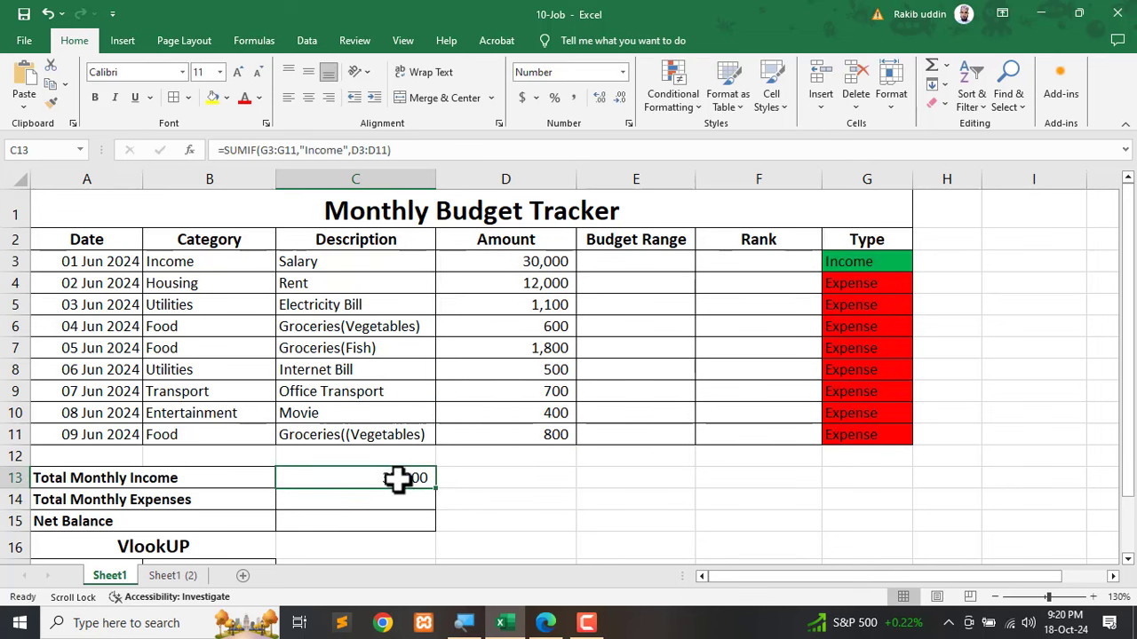
pyautogui.hotkey('ctrl', 'shift', 'd')
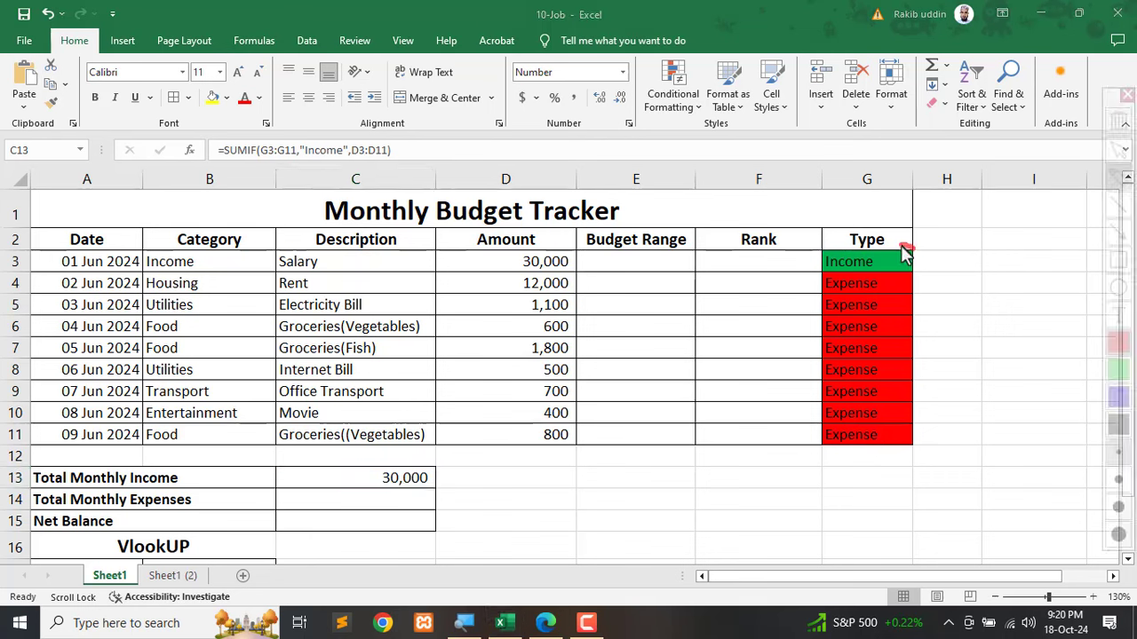
pyautogui.moveTo(901, 249)
pyautogui.mouseDown()
pyautogui.moveTo(813, 257)
pyautogui.moveTo(862, 271)
pyautogui.moveTo(915, 255)
pyautogui.moveTo(907, 242)
pyautogui.mouseUp()
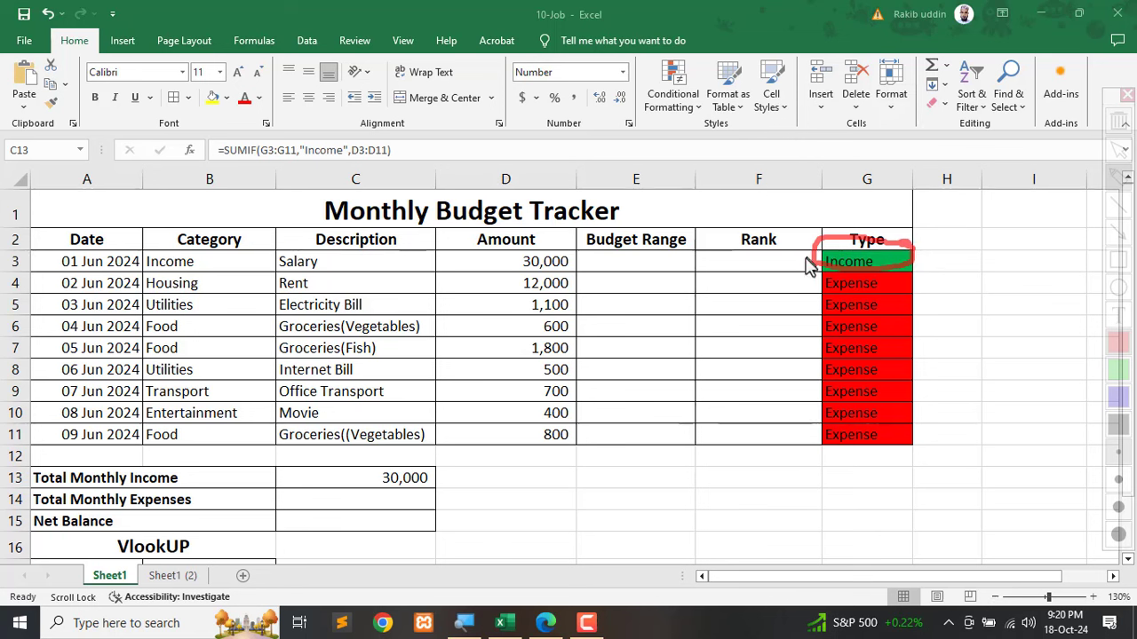
pyautogui.moveTo(808, 260)
pyautogui.mouseDown()
pyautogui.moveTo(584, 269)
pyautogui.moveTo(589, 279)
pyautogui.moveTo(581, 261)
pyautogui.moveTo(507, 259)
pyautogui.moveTo(551, 280)
pyautogui.moveTo(501, 277)
pyautogui.moveTo(401, 478)
pyautogui.moveTo(430, 455)
pyautogui.mouseUp()
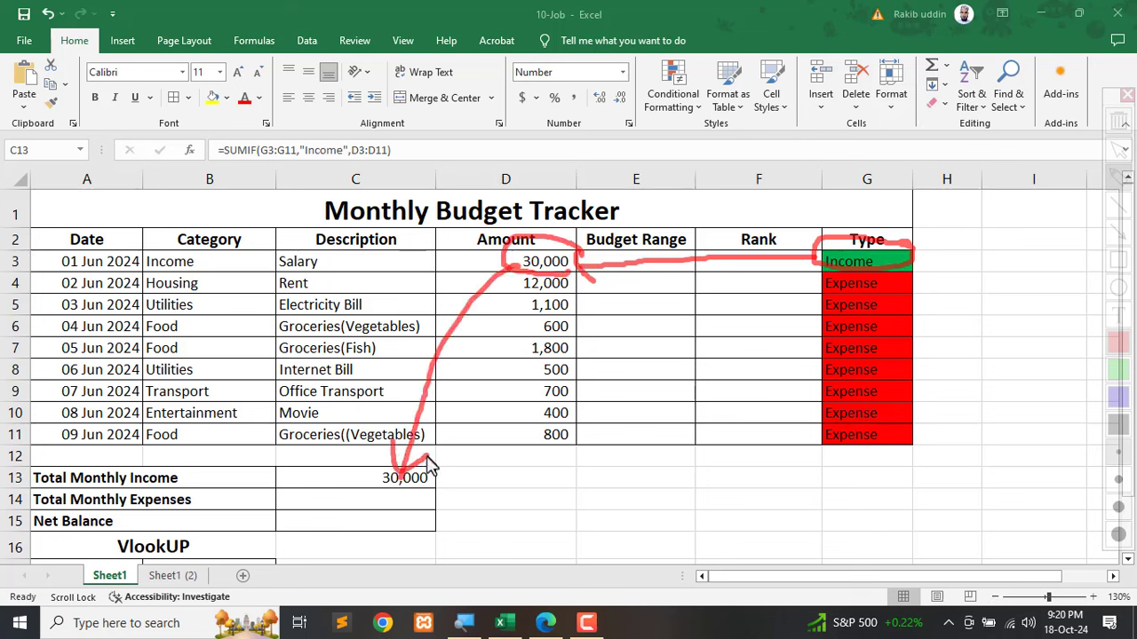
pyautogui.moveTo(581, 287)
pyautogui.mouseDown()
pyautogui.moveTo(580, 449)
pyautogui.moveTo(507, 398)
pyautogui.moveTo(504, 298)
pyautogui.mouseUp()
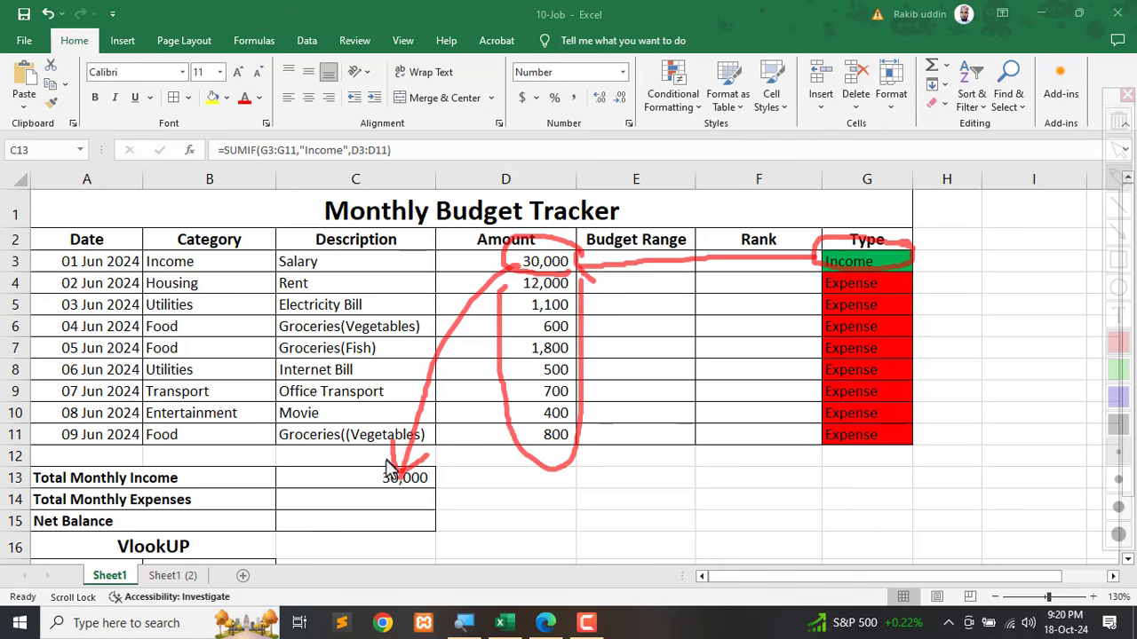
pyautogui.press('Escape')
pyautogui.click(336, 507)
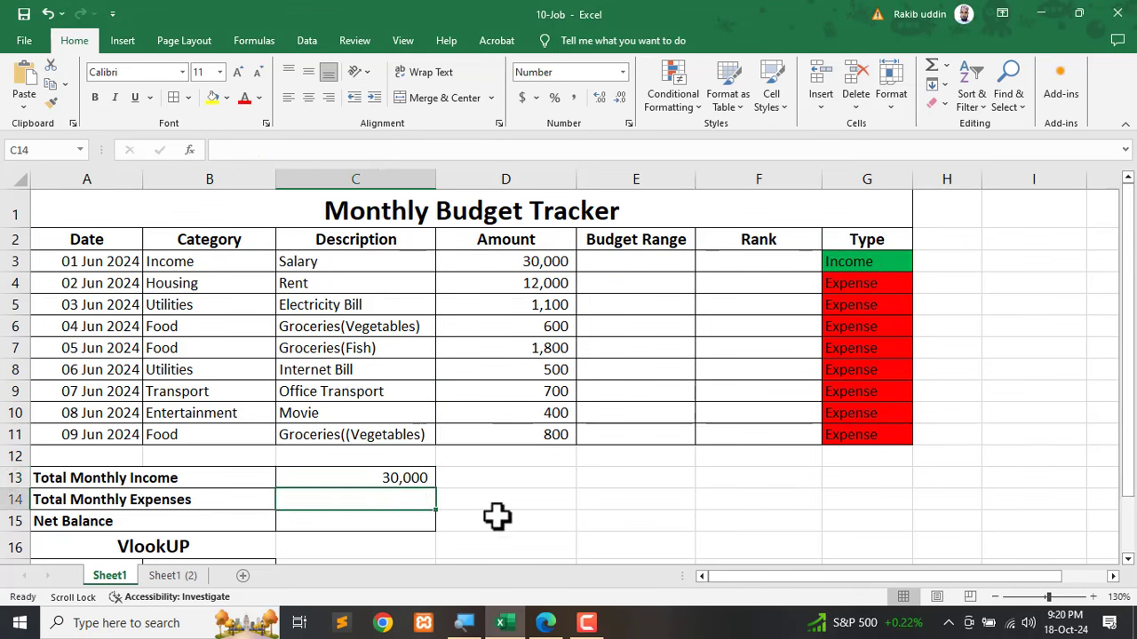
# Enter =SUMIF(G3:G11,"Expense",D3:D11) in C14 so expenses total 17,900.
pyautogui.write('=')
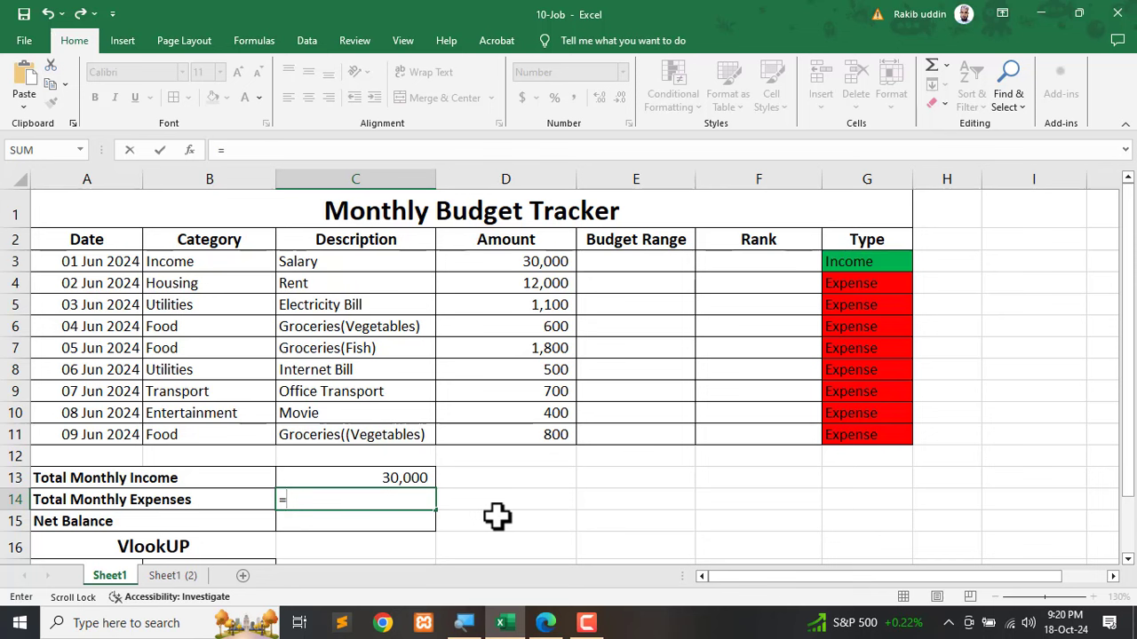
pyautogui.write('sum')
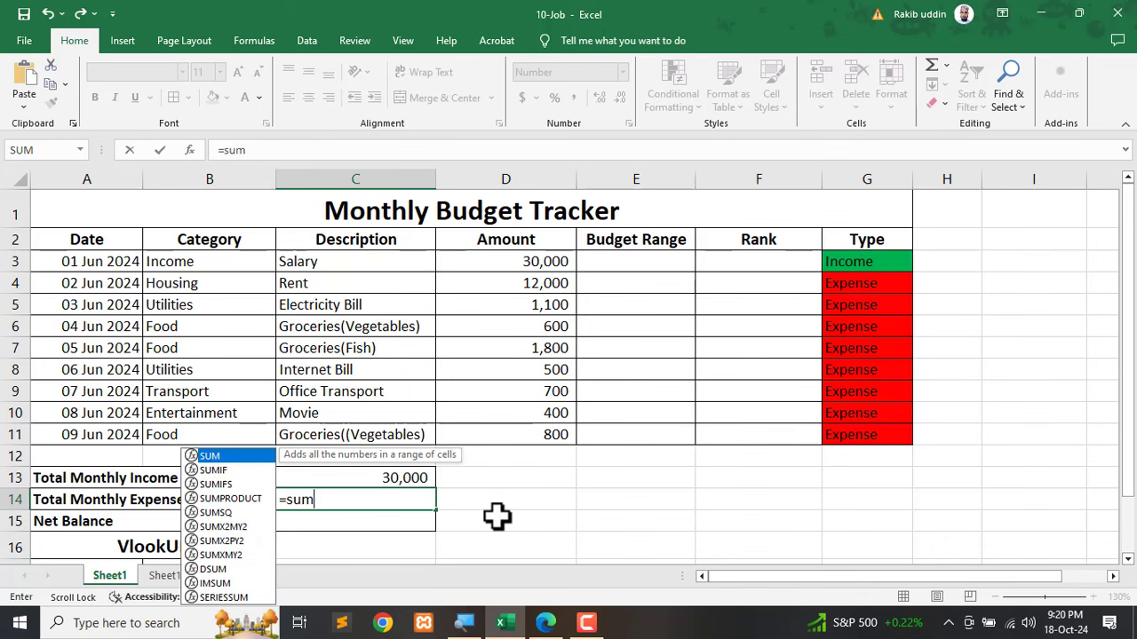
pyautogui.press('Down')
pyautogui.press('Tab')
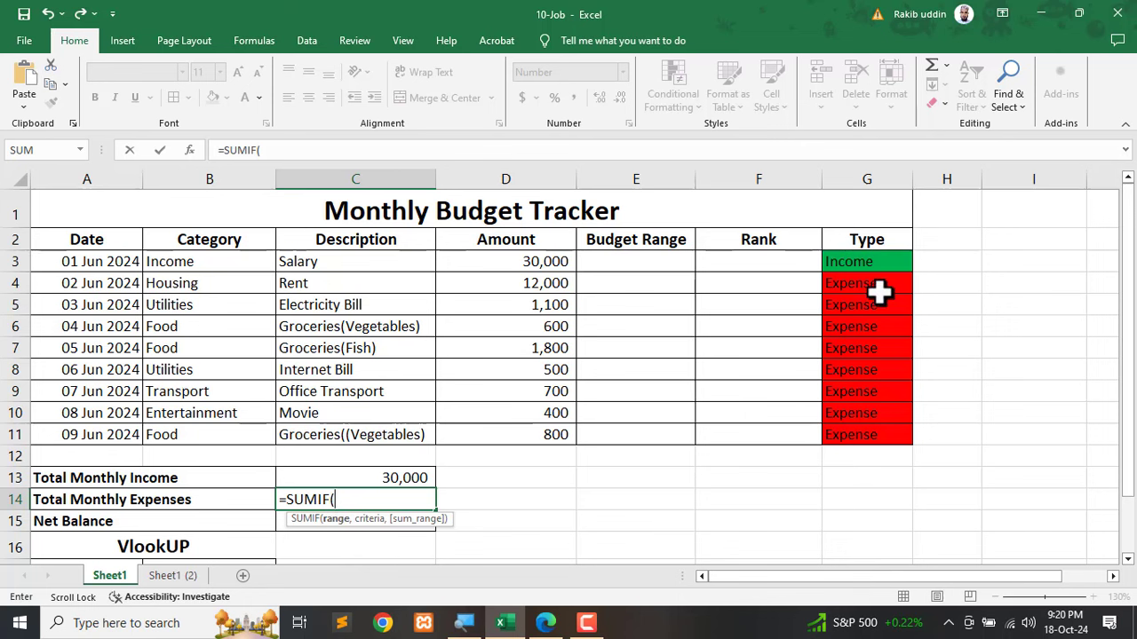
pyautogui.moveTo(865, 263); pyautogui.dragTo(848, 432)
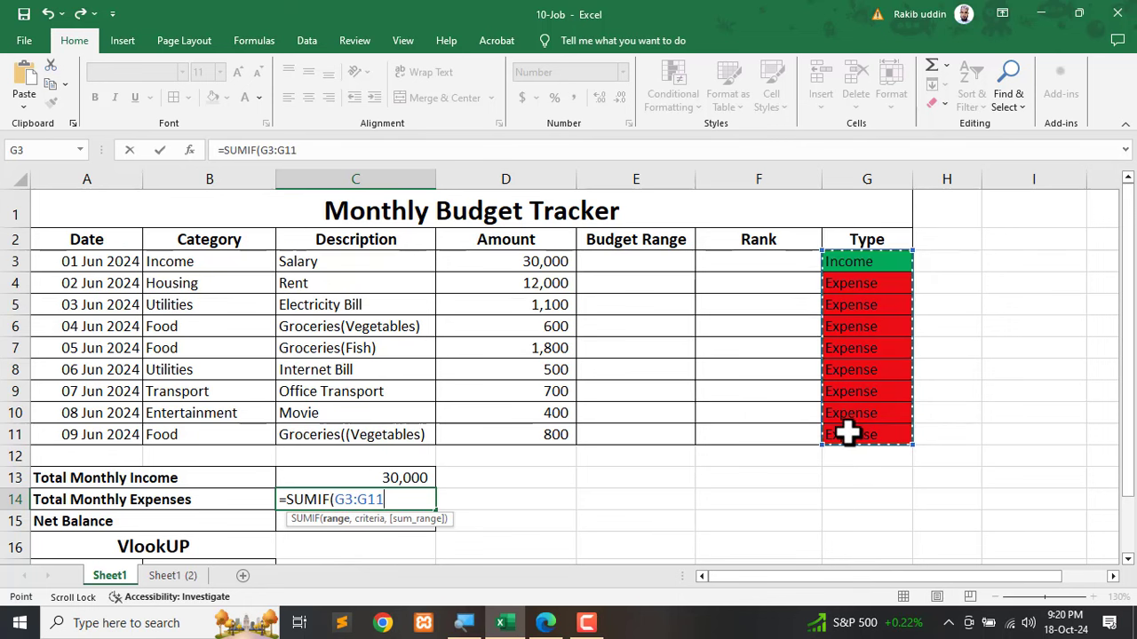
pyautogui.write(',')
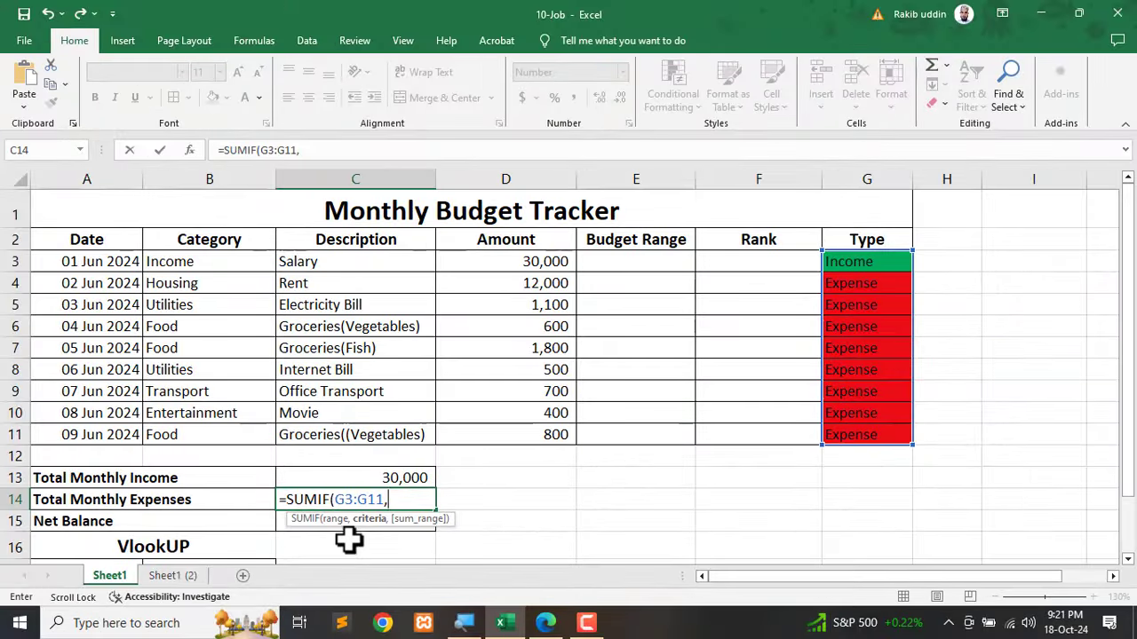
pyautogui.write('"Expense')
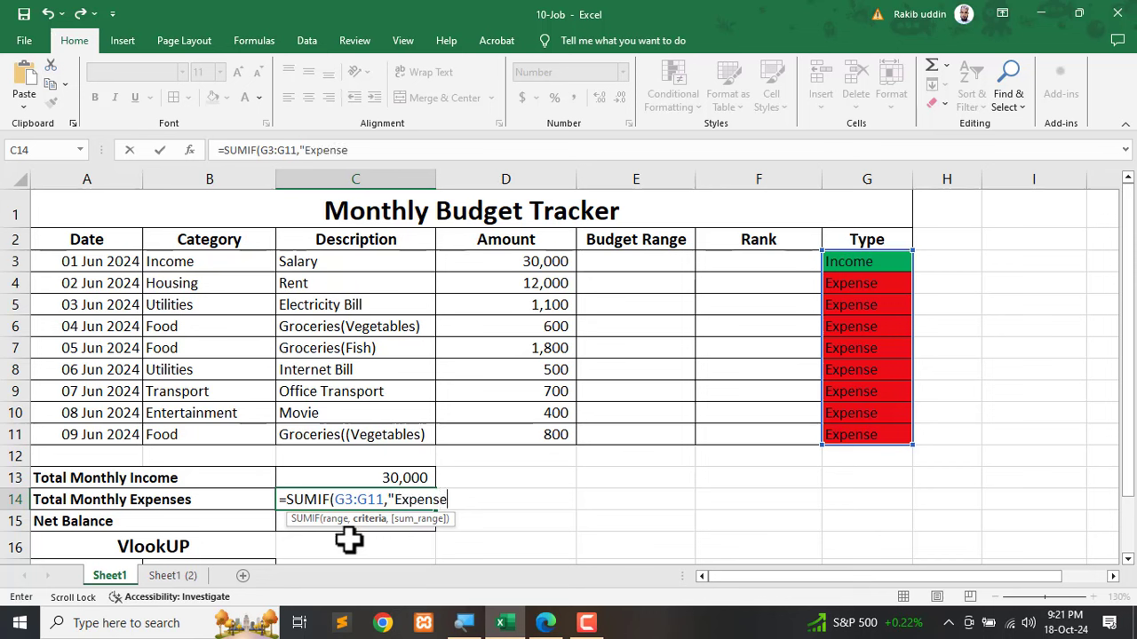
pyautogui.write('",')
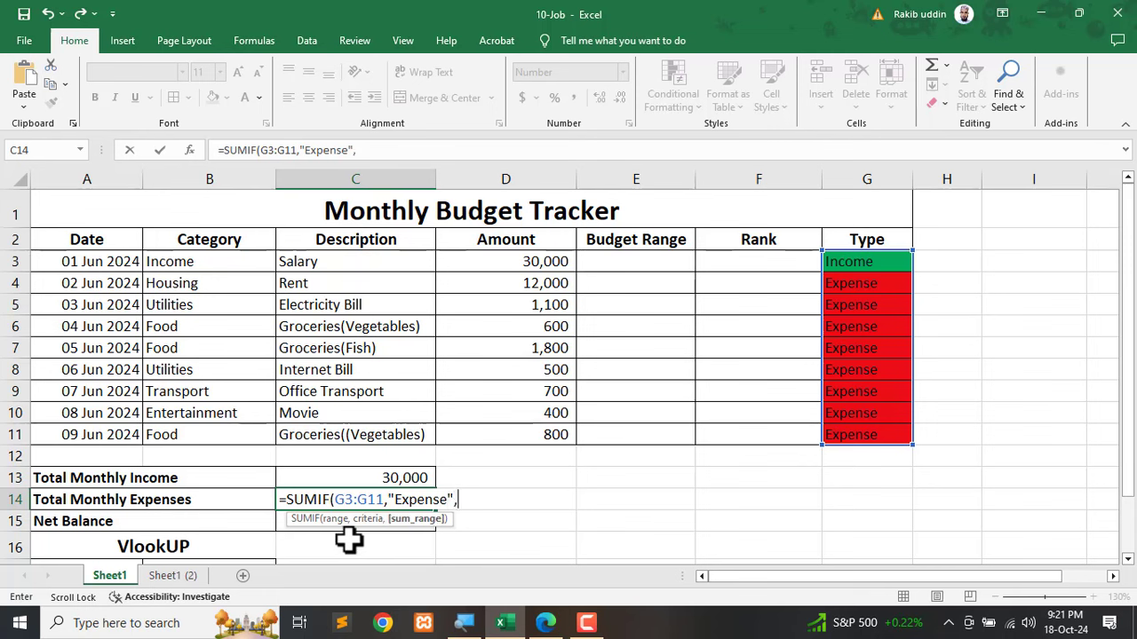
pyautogui.moveTo(500, 270); pyautogui.dragTo(507, 434)
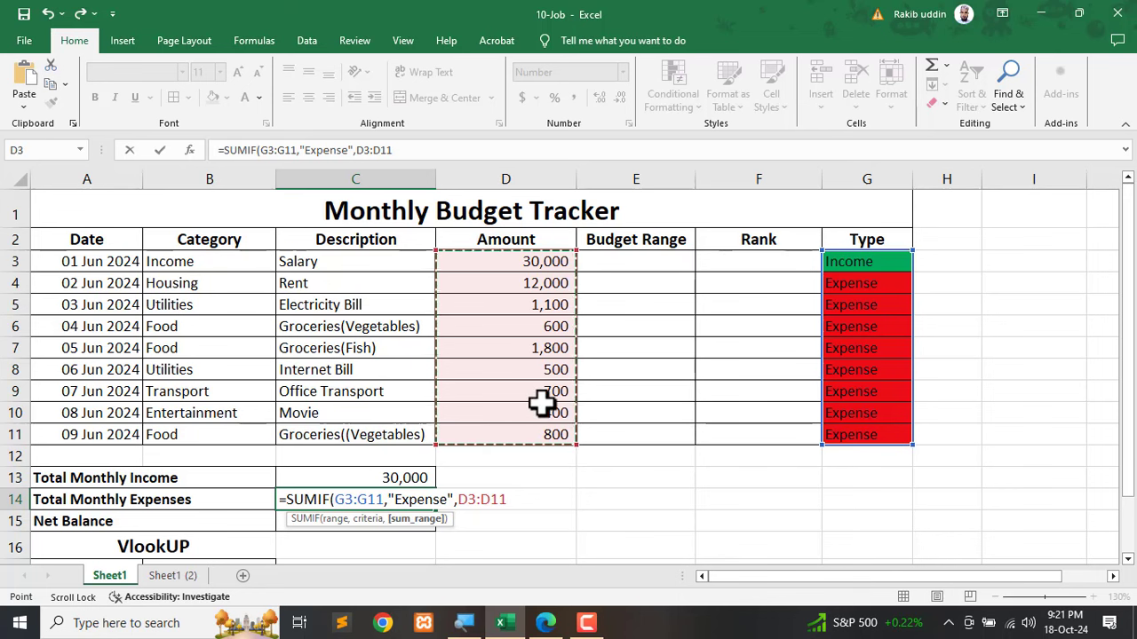
pyautogui.write(')')
pyautogui.press('Return')
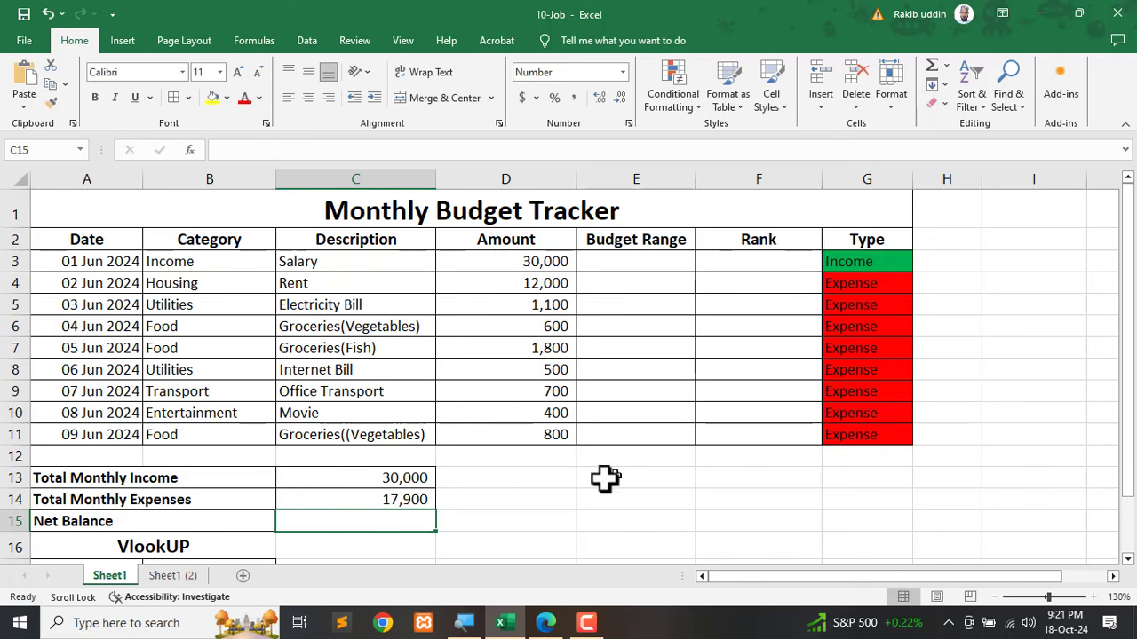
pyautogui.click(389, 503)
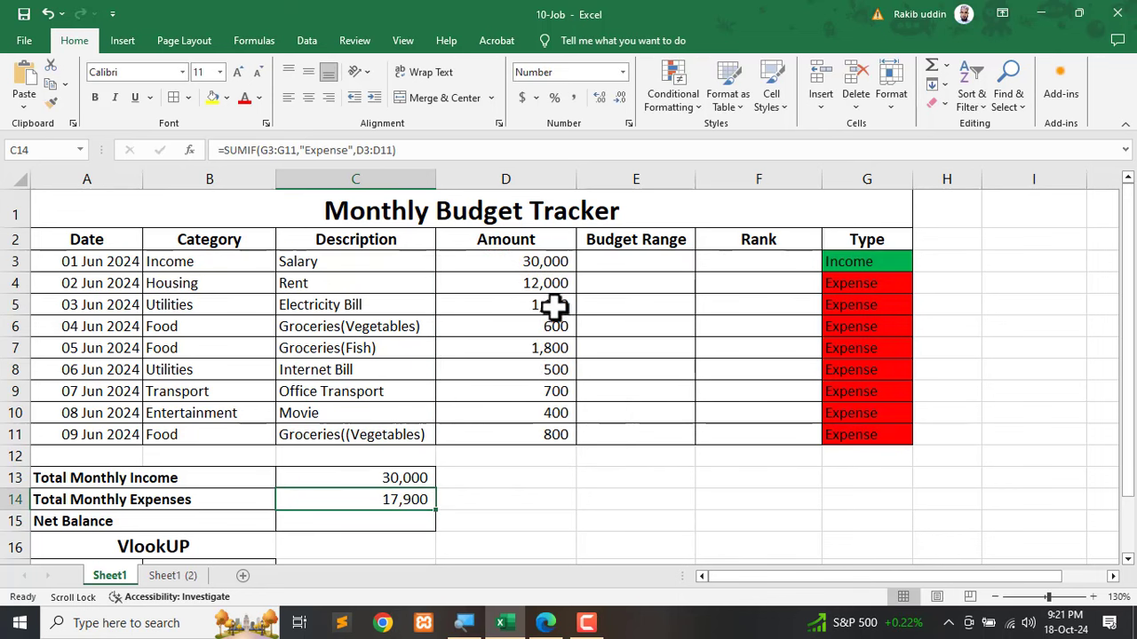
pyautogui.moveTo(519, 286); pyautogui.dragTo(512, 442)
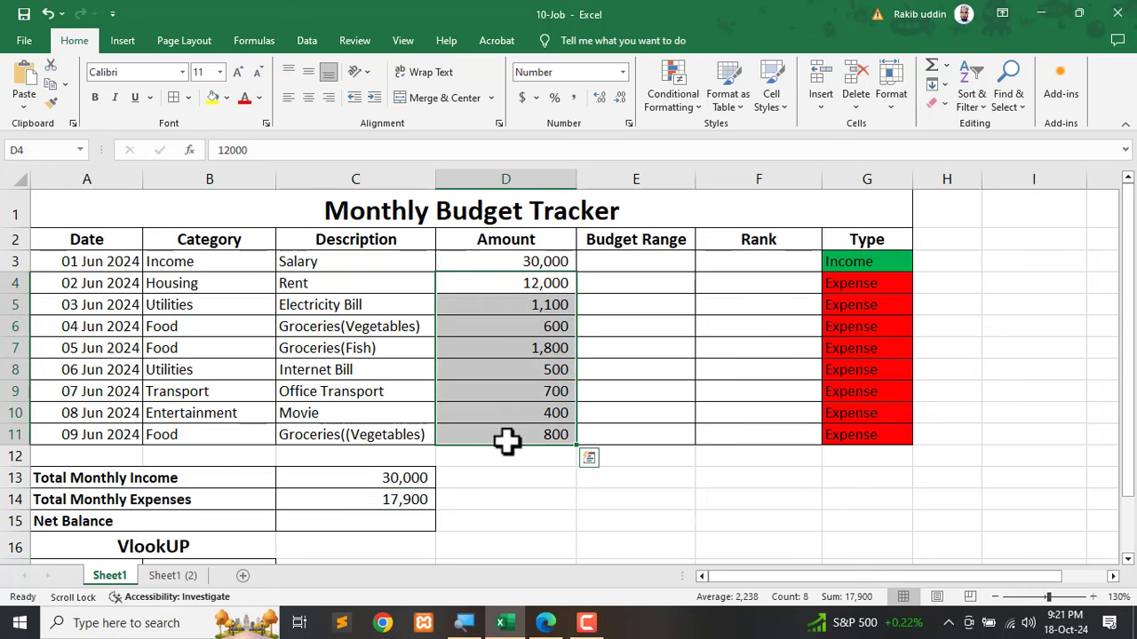
pyautogui.click(578, 504)
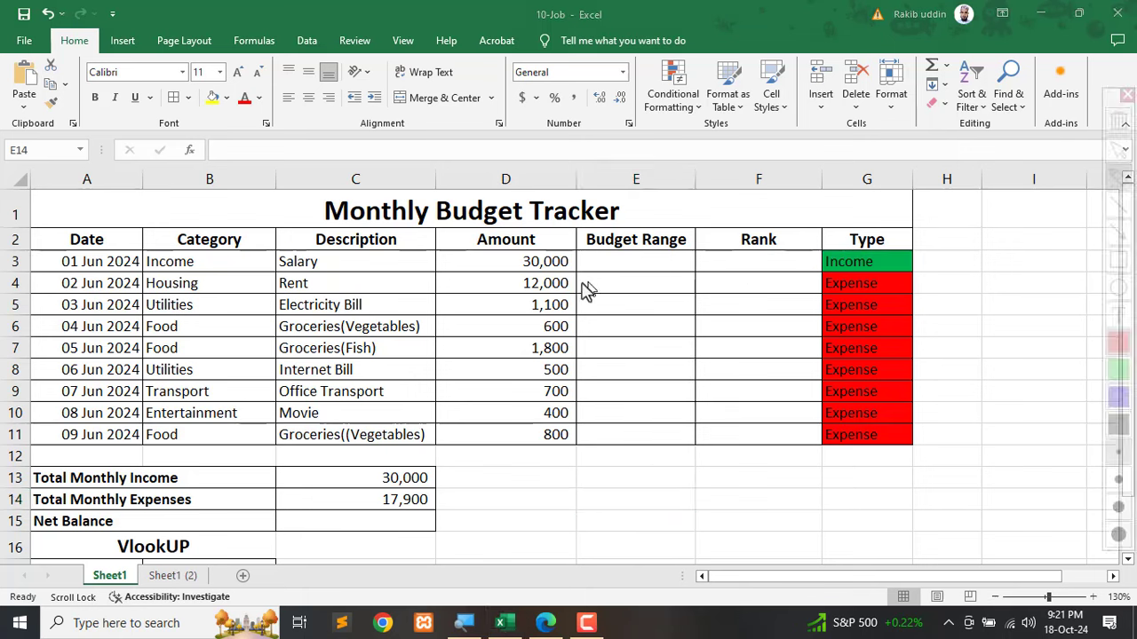
pyautogui.moveTo(477, 260); pyautogui.dragTo(492, 252)
pyautogui.moveTo(577, 278)
pyautogui.mouseDown()
pyautogui.moveTo(524, 284)
pyautogui.moveTo(504, 468)
pyautogui.moveTo(576, 437)
pyautogui.moveTo(589, 299)
pyautogui.moveTo(573, 284)
pyautogui.mouseUp()
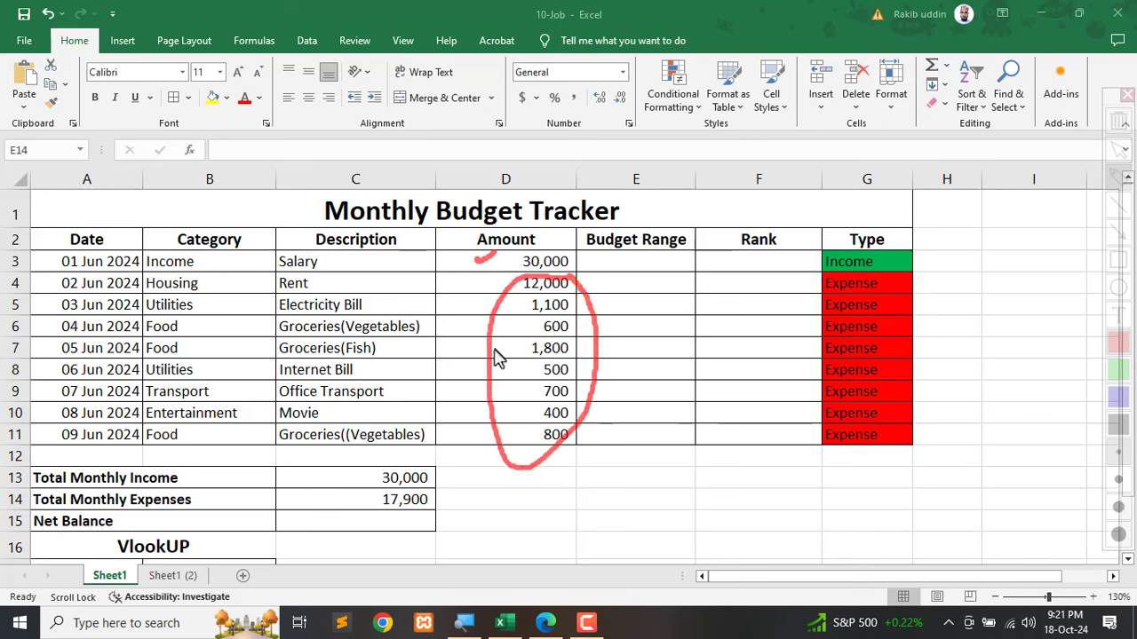
pyautogui.moveTo(495, 349)
pyautogui.mouseDown()
pyautogui.moveTo(464, 507)
pyautogui.moveTo(446, 498)
pyautogui.moveTo(441, 513)
pyautogui.mouseUp()
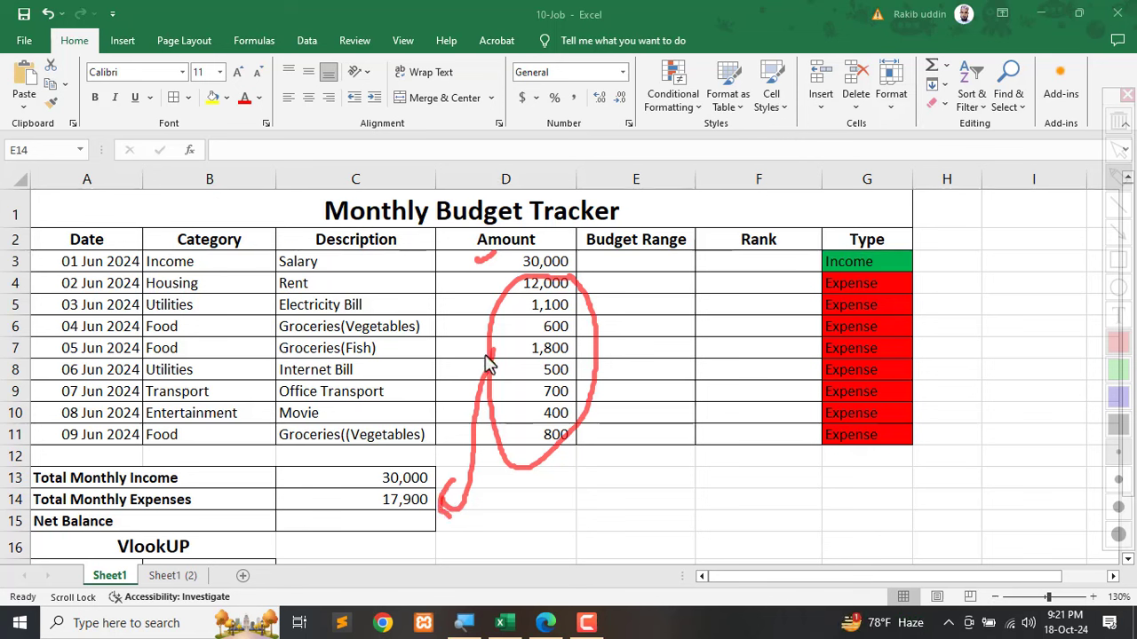
pyautogui.moveTo(484, 347)
pyautogui.mouseDown()
pyautogui.moveTo(201, 349)
pyautogui.moveTo(159, 333)
pyautogui.moveTo(135, 368)
pyautogui.moveTo(531, 334)
pyautogui.moveTo(423, 457)
pyautogui.mouseUp()
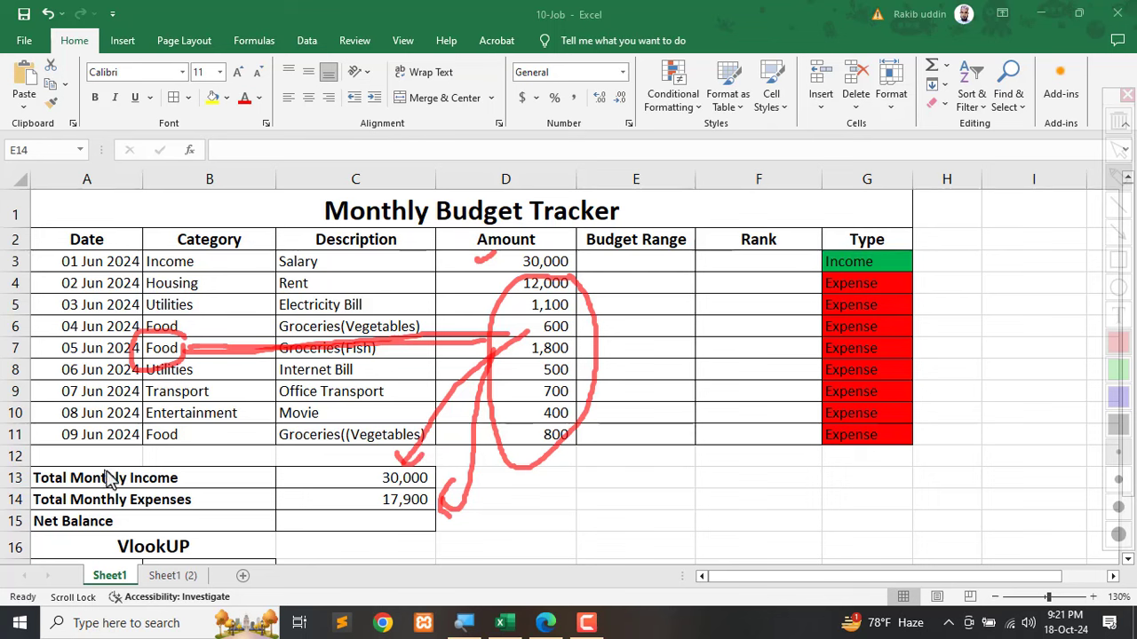
pyautogui.moveTo(204, 458)
pyautogui.mouseDown()
pyautogui.moveTo(25, 484)
pyautogui.moveTo(115, 505)
pyautogui.moveTo(204, 489)
pyautogui.moveTo(188, 460)
pyautogui.mouseUp()
pyautogui.moveTo(199, 501)
pyautogui.mouseDown()
pyautogui.moveTo(36, 489)
pyautogui.moveTo(40, 529)
pyautogui.moveTo(212, 524)
pyautogui.moveTo(188, 494)
pyautogui.mouseUp()
pyautogui.press('Escape')
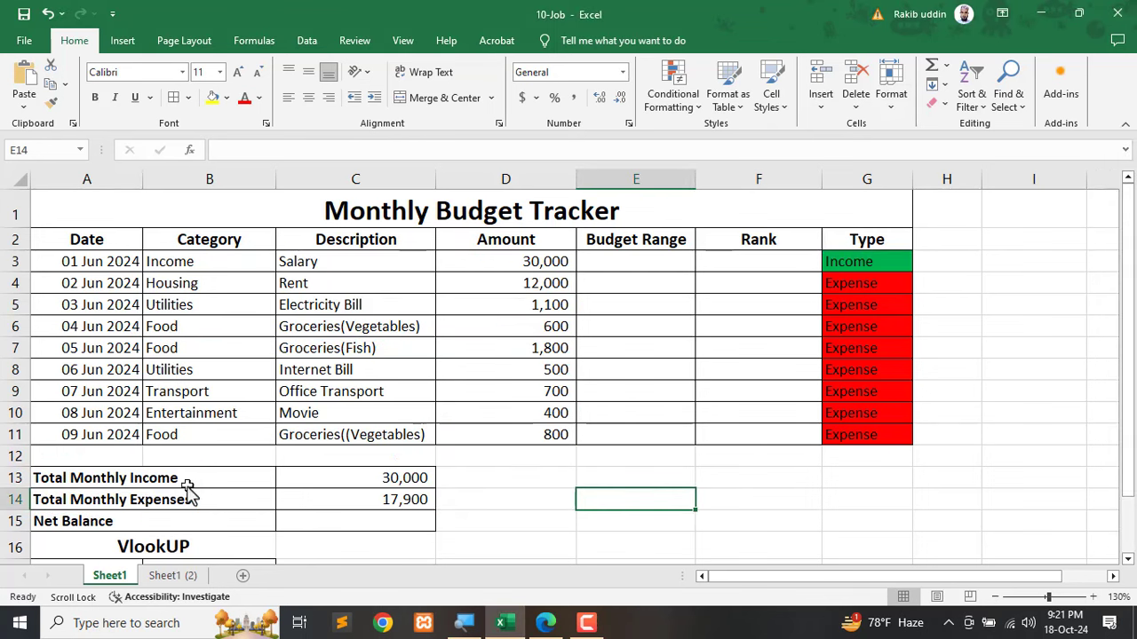
pyautogui.moveTo(108, 523)
pyautogui.mouseDown()
pyautogui.moveTo(84, 504)
pyautogui.moveTo(31, 541)
pyautogui.moveTo(93, 543)
pyautogui.moveTo(144, 525)
pyautogui.mouseUp()
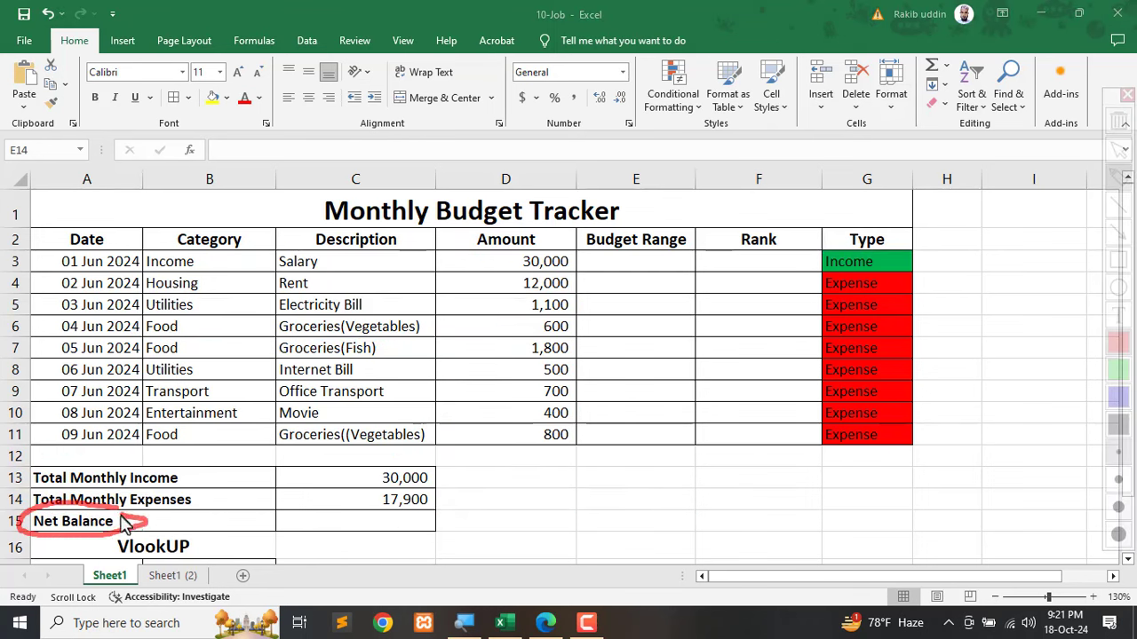
pyautogui.press('Escape')
pyautogui.click(364, 523)
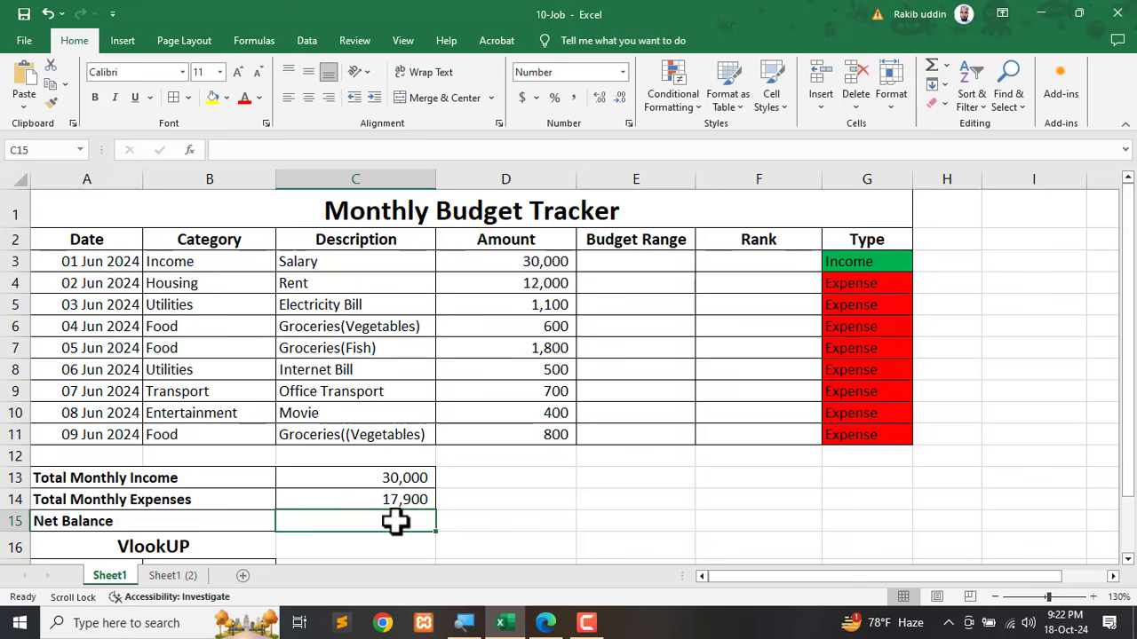
# Enter =C13-C14 in C15 so Net Balance shows 12,100.
pyautogui.write('=')
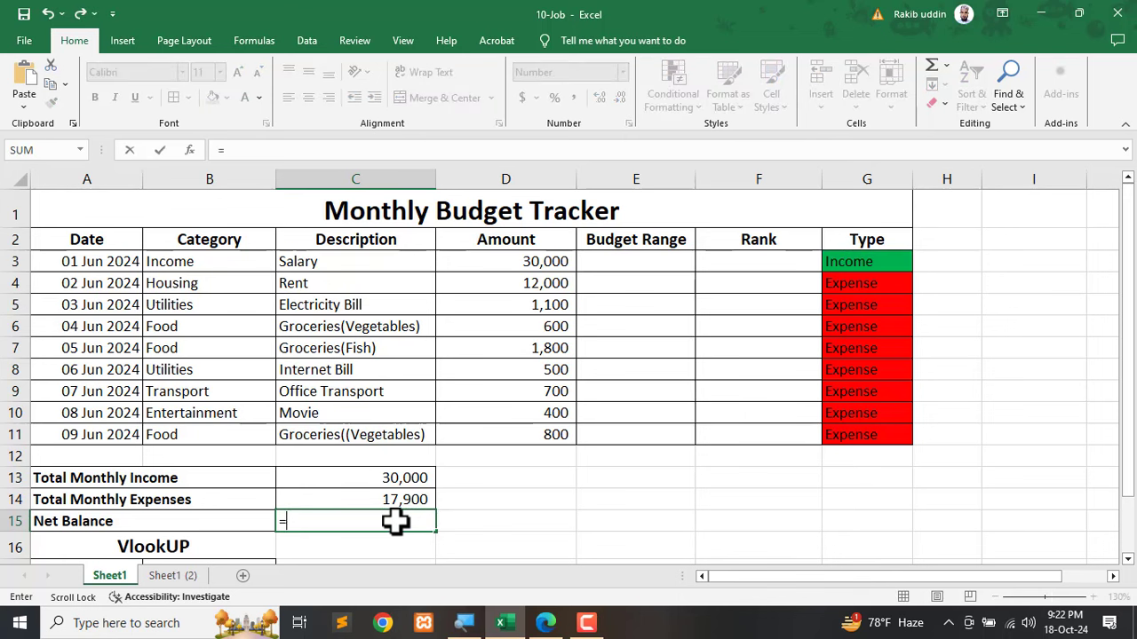
pyautogui.click(383, 477)
pyautogui.write('-*')
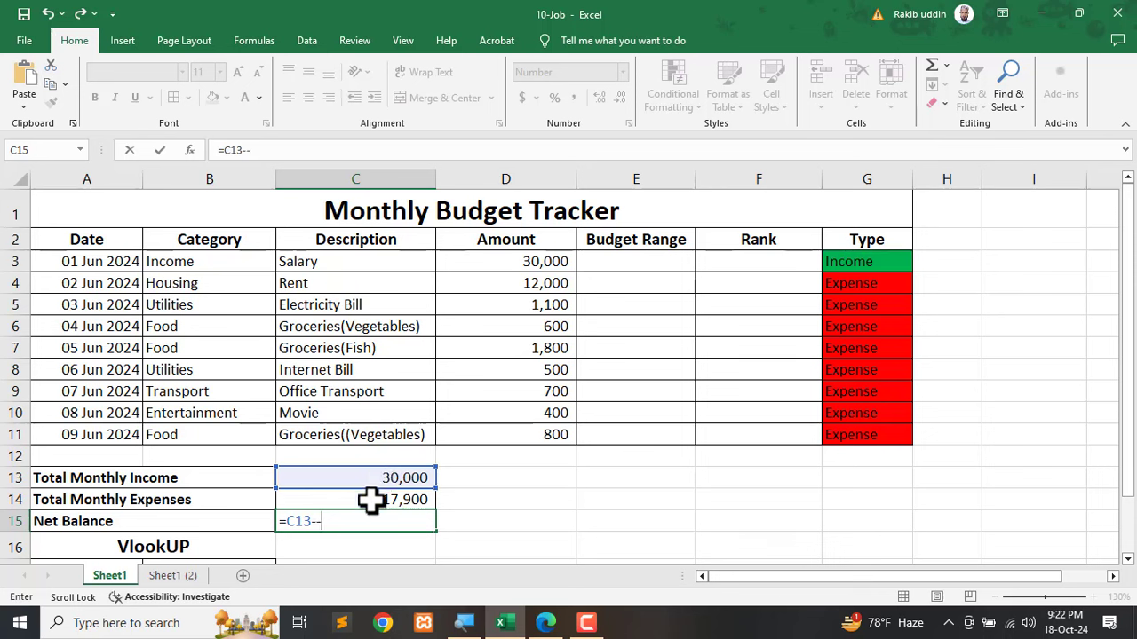
pyautogui.click(370, 500)
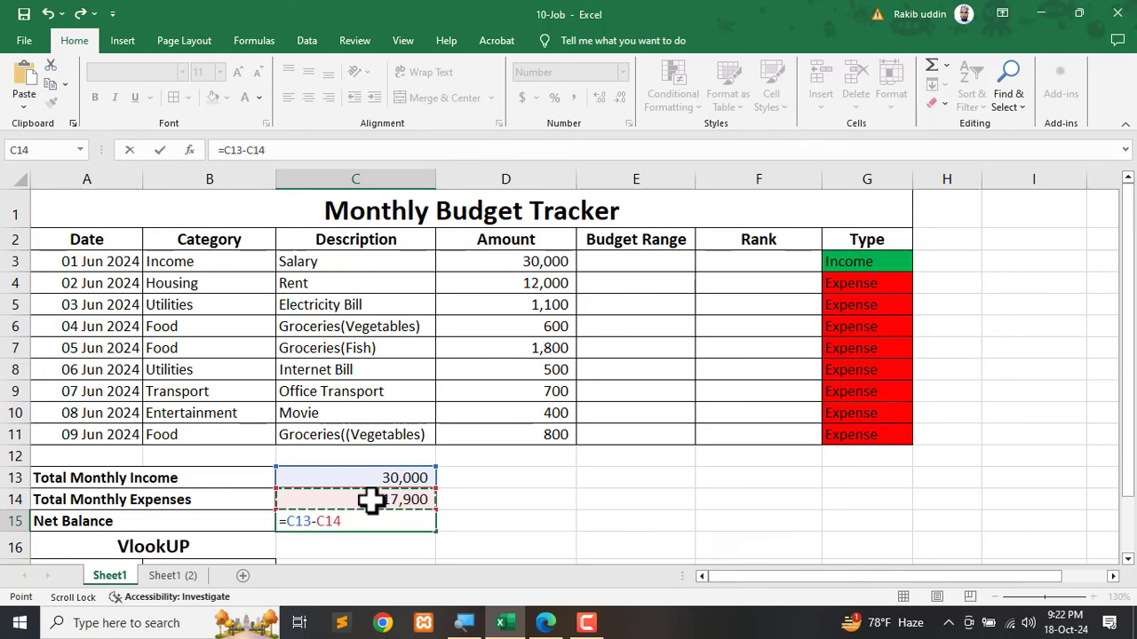
pyautogui.press('Return')
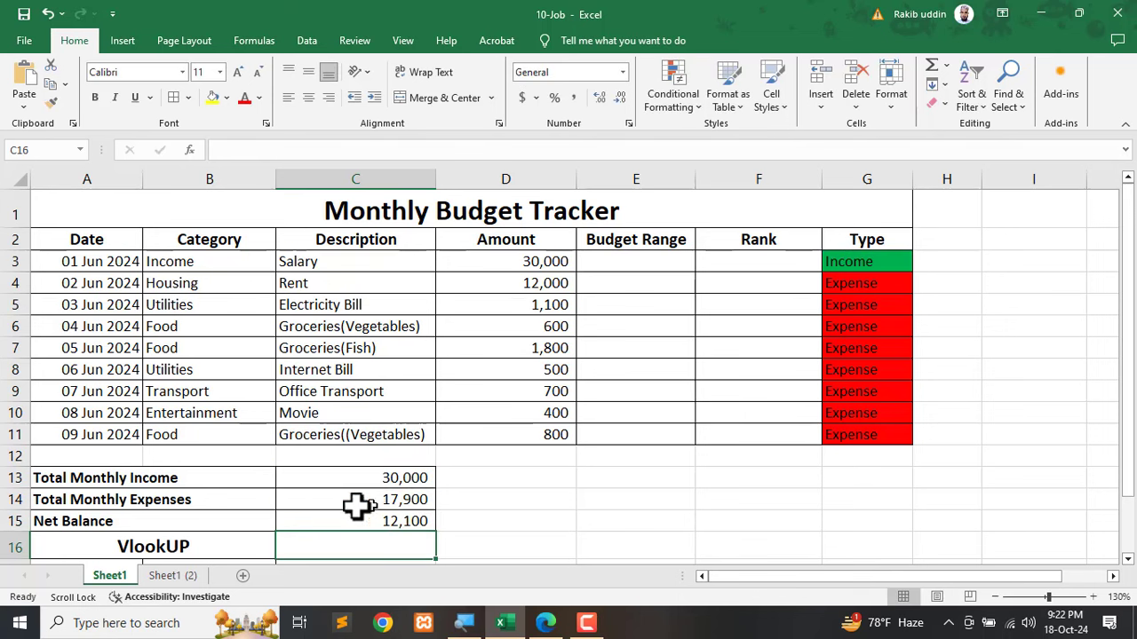
pyautogui.click(380, 525)
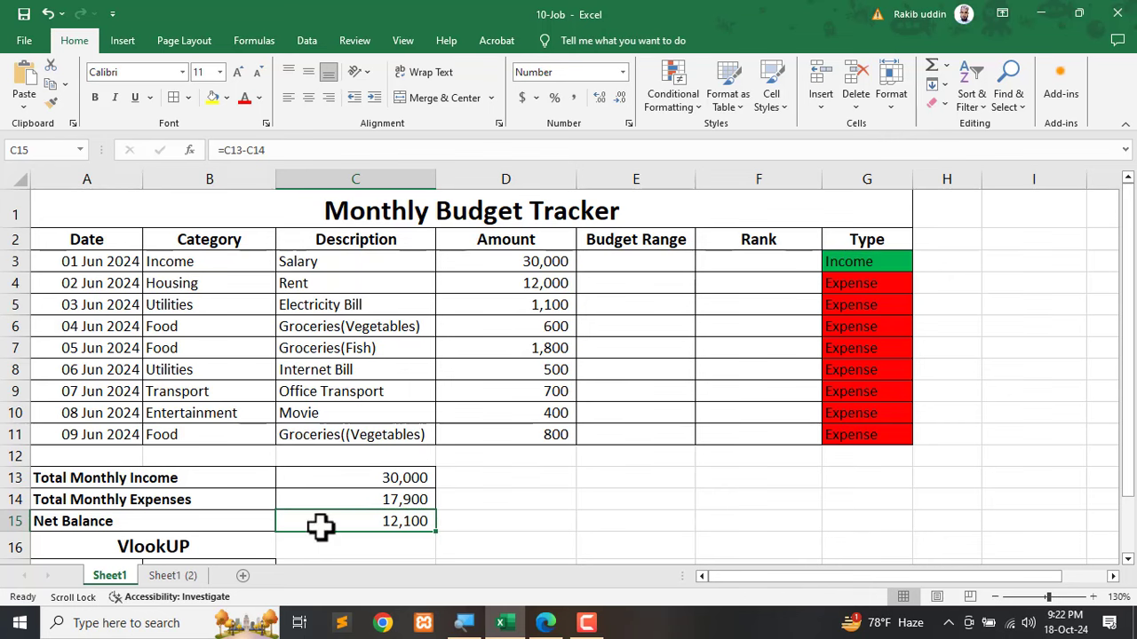
pyautogui.keyDown('ctrl'); pyautogui.scroll(-1, 543, 467); pyautogui.keyUp('ctrl')
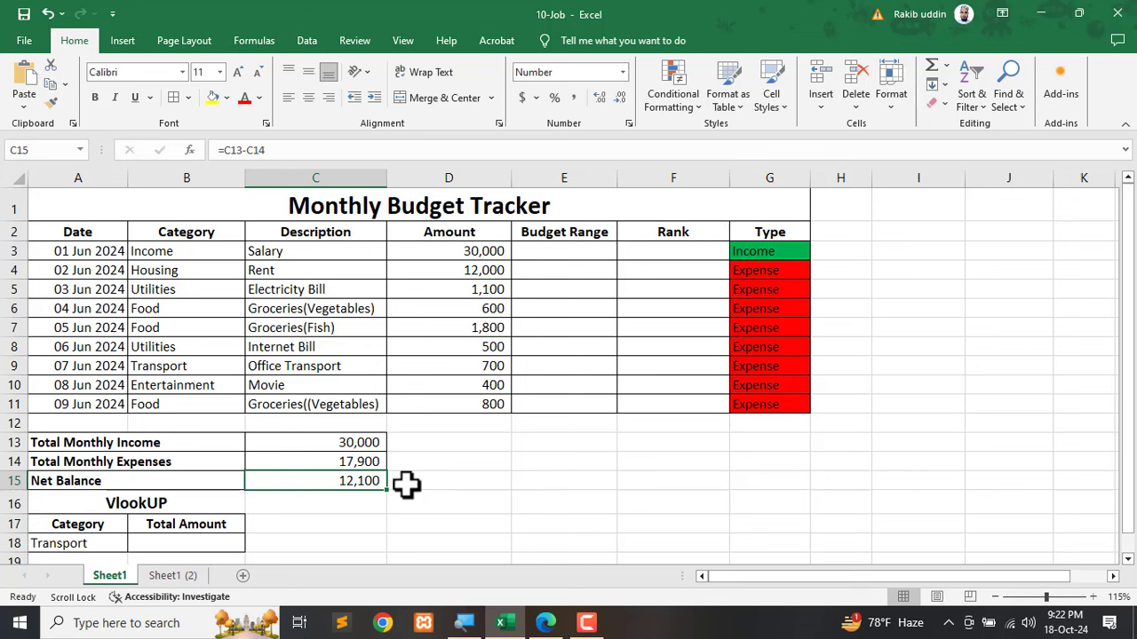
# In the PDF, erase the stray ink underline near the conditions table.
pyautogui.click(547, 620)
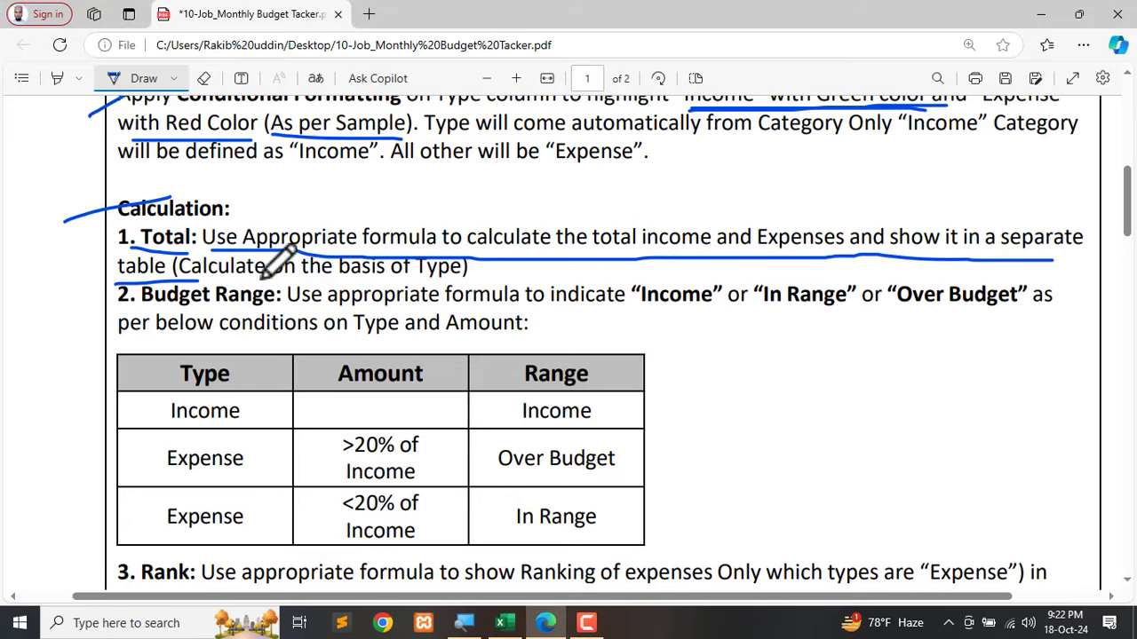
pyautogui.click(203, 78)
pyautogui.click(157, 280)
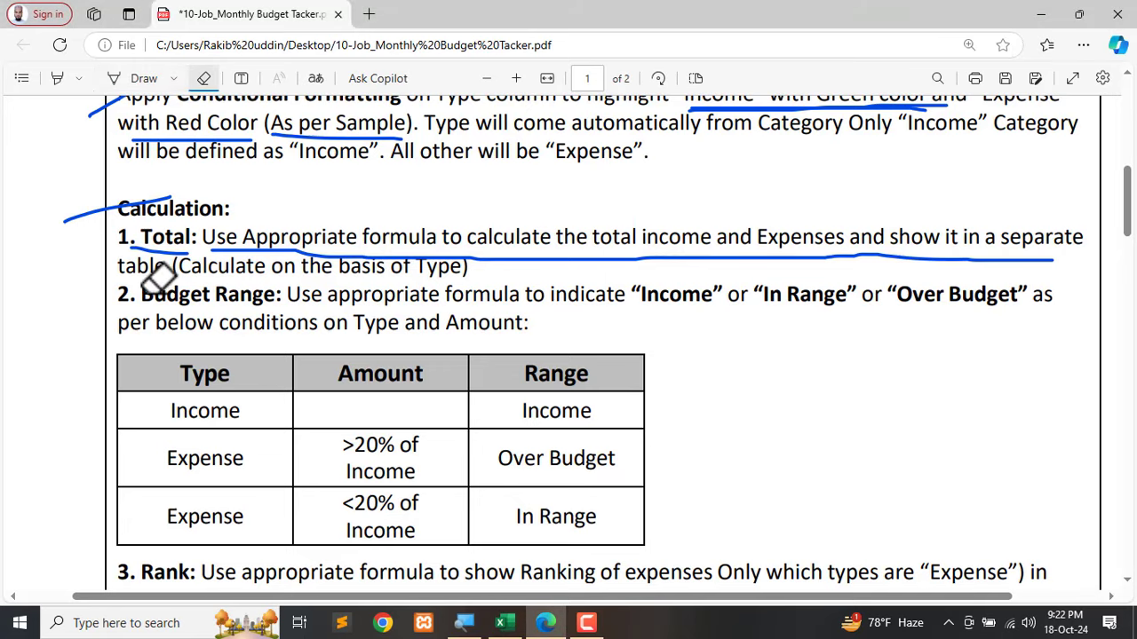
pyautogui.click(142, 80)
pyautogui.scroll(-3, 177, 279)
pyautogui.scroll(2, 169, 231)
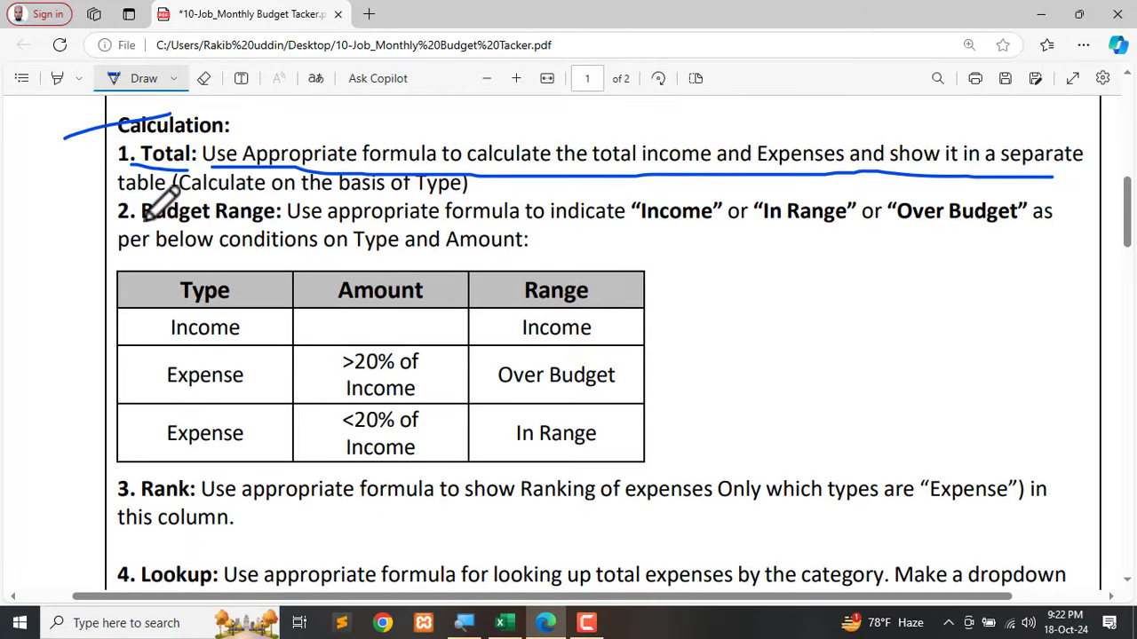
# Underline the Budget Range heading, its formula instruction, Income, Over Budget and the Type/Amount conditions.
pyautogui.moveTo(142, 225); pyautogui.dragTo(263, 227)
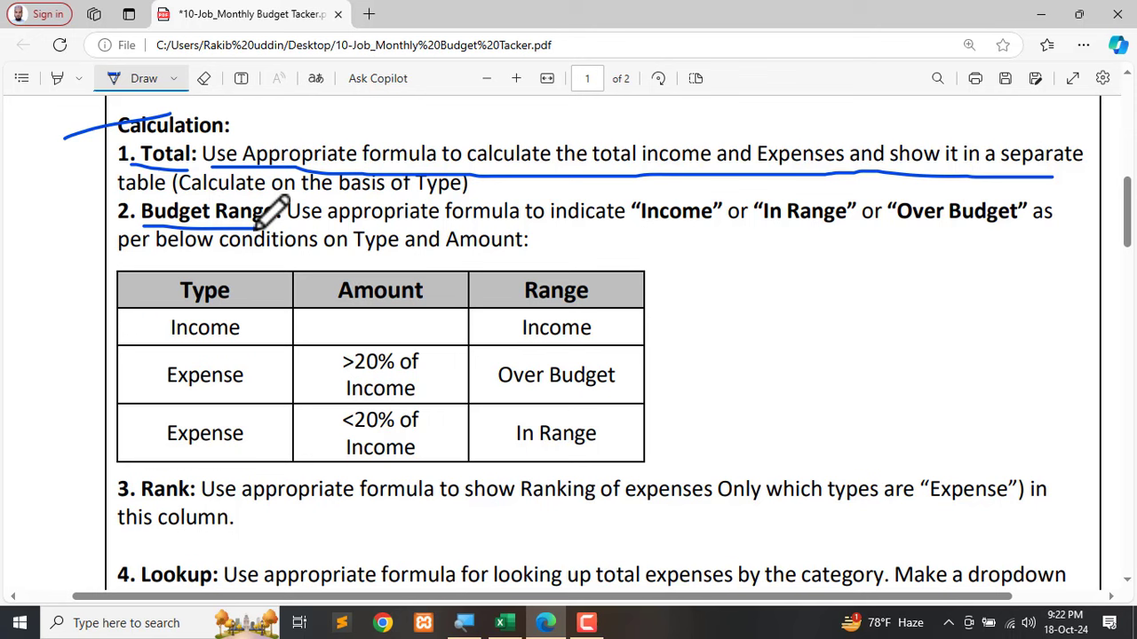
pyautogui.moveTo(299, 227); pyautogui.dragTo(615, 235)
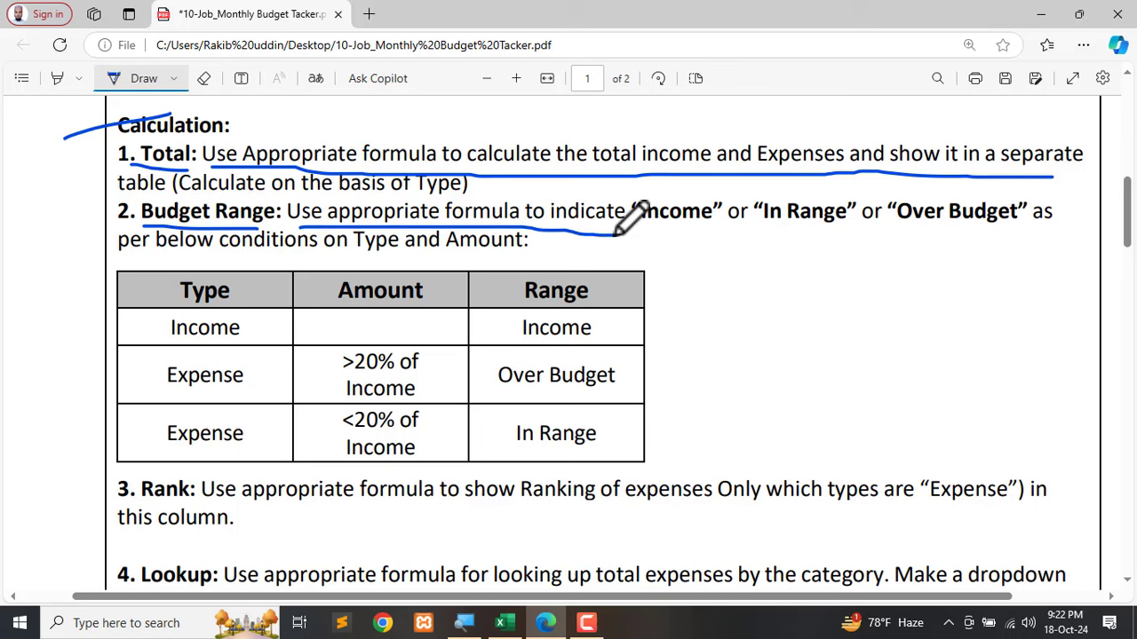
pyautogui.moveTo(651, 230); pyautogui.dragTo(870, 229)
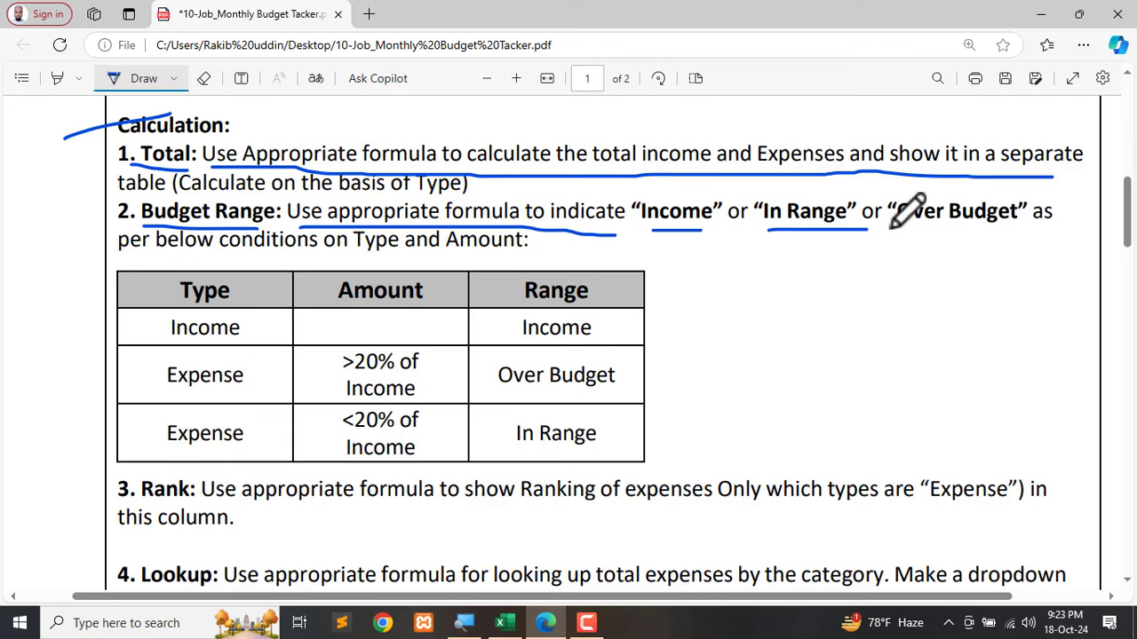
pyautogui.moveTo(889, 229); pyautogui.dragTo(1041, 228)
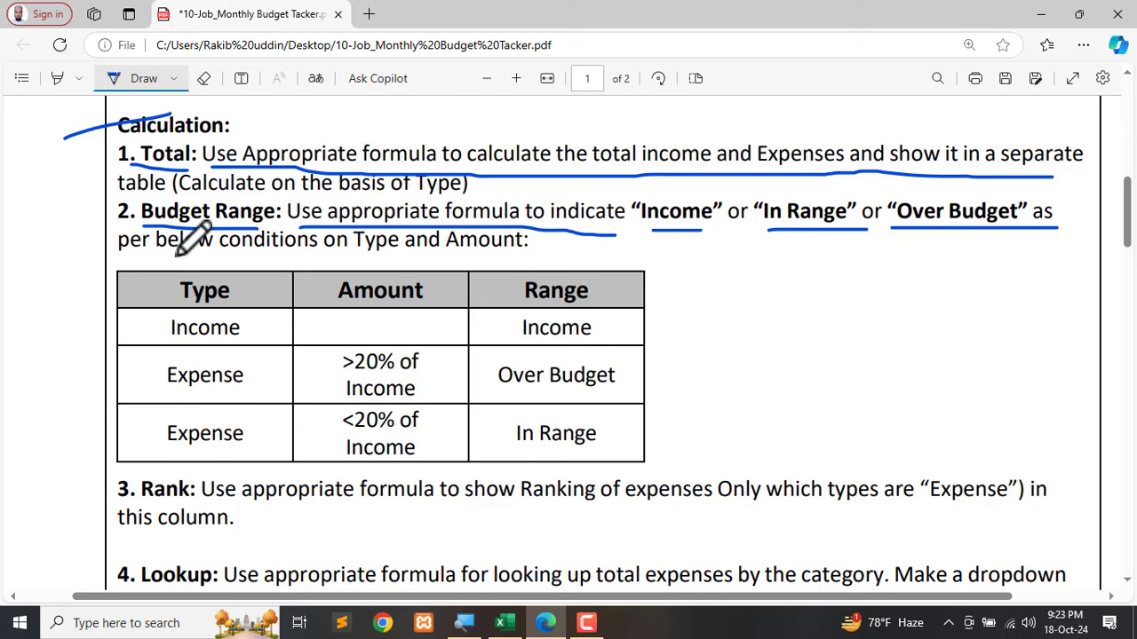
pyautogui.moveTo(160, 252); pyautogui.dragTo(538, 255)
# Circle the Income, Expense >20% Over Budget and <20% In Range table cells, then return to Excel.
pyautogui.scroll(-1, 473, 260)
pyautogui.scroll(-3, 473, 259)
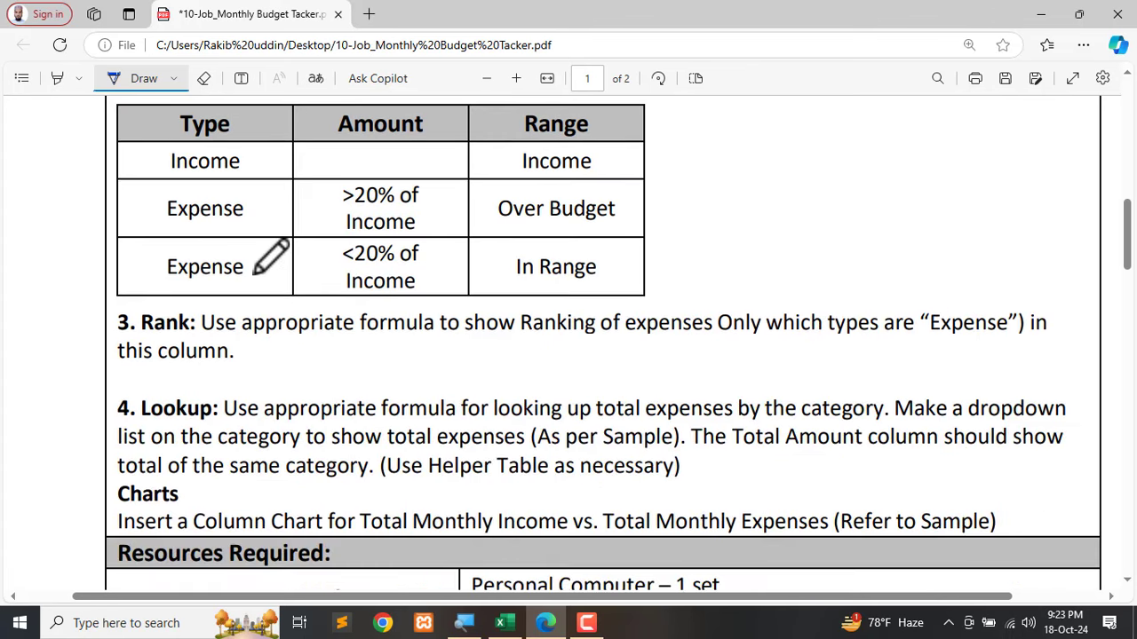
pyautogui.scroll(2, 330, 261)
pyautogui.moveTo(260, 236)
pyautogui.mouseDown()
pyautogui.moveTo(153, 229)
pyautogui.moveTo(192, 259)
pyautogui.moveTo(273, 251)
pyautogui.moveTo(270, 234)
pyautogui.mouseUp()
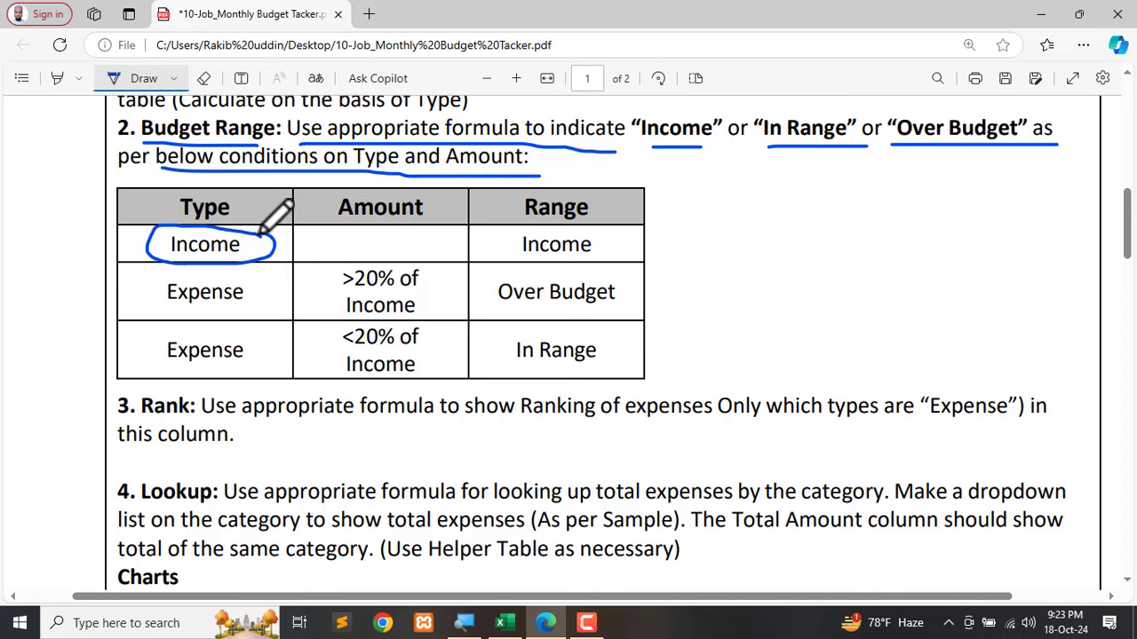
pyautogui.moveTo(426, 231)
pyautogui.mouseDown()
pyautogui.moveTo(352, 233)
pyautogui.moveTo(325, 252)
pyautogui.moveTo(462, 229)
pyautogui.moveTo(380, 229)
pyautogui.mouseUp()
pyautogui.moveTo(594, 232)
pyautogui.mouseDown()
pyautogui.moveTo(503, 232)
pyautogui.moveTo(546, 259)
pyautogui.moveTo(609, 233)
pyautogui.mouseUp()
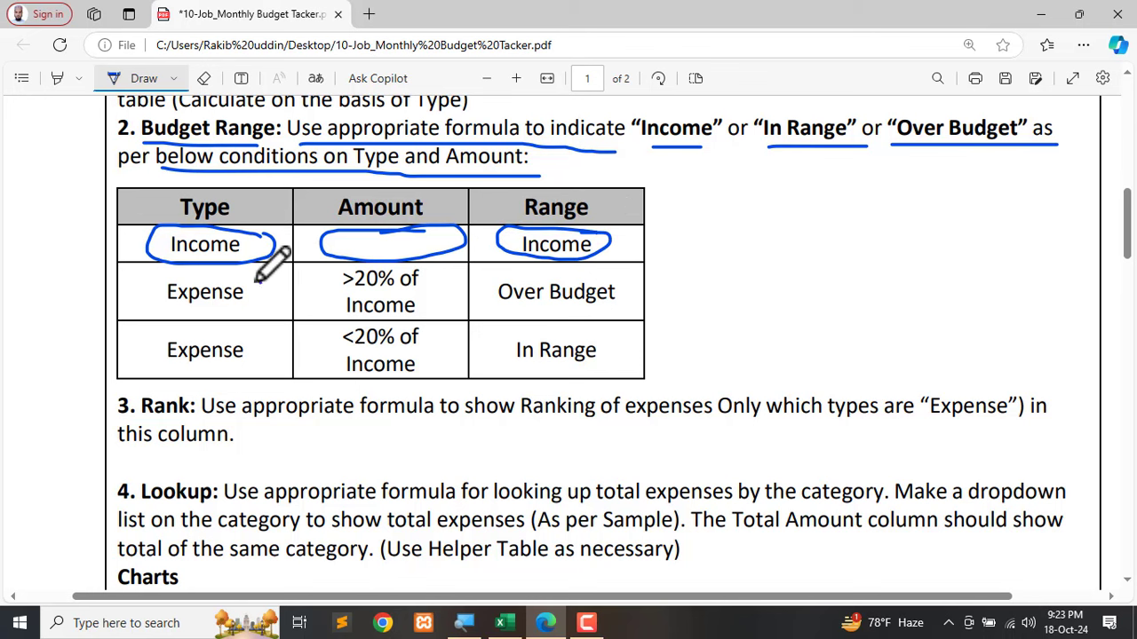
pyautogui.moveTo(265, 281)
pyautogui.mouseDown()
pyautogui.moveTo(146, 302)
pyautogui.moveTo(261, 306)
pyautogui.moveTo(272, 282)
pyautogui.mouseUp()
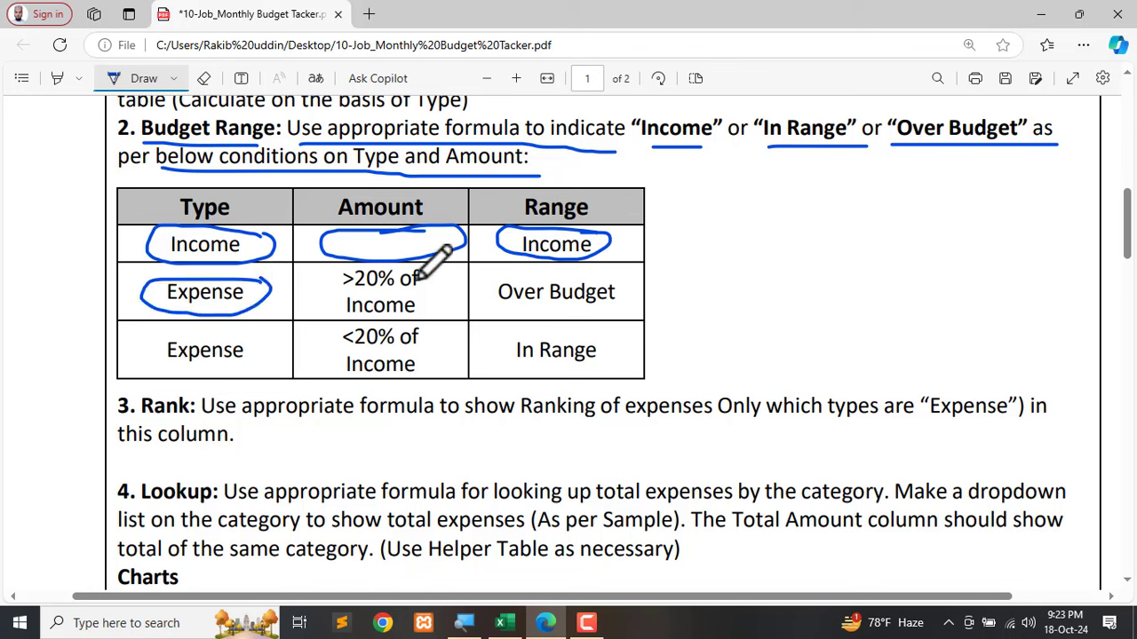
pyautogui.moveTo(435, 270)
pyautogui.mouseDown()
pyautogui.moveTo(390, 266)
pyautogui.moveTo(337, 302)
pyautogui.moveTo(439, 313)
pyautogui.moveTo(464, 274)
pyautogui.mouseUp()
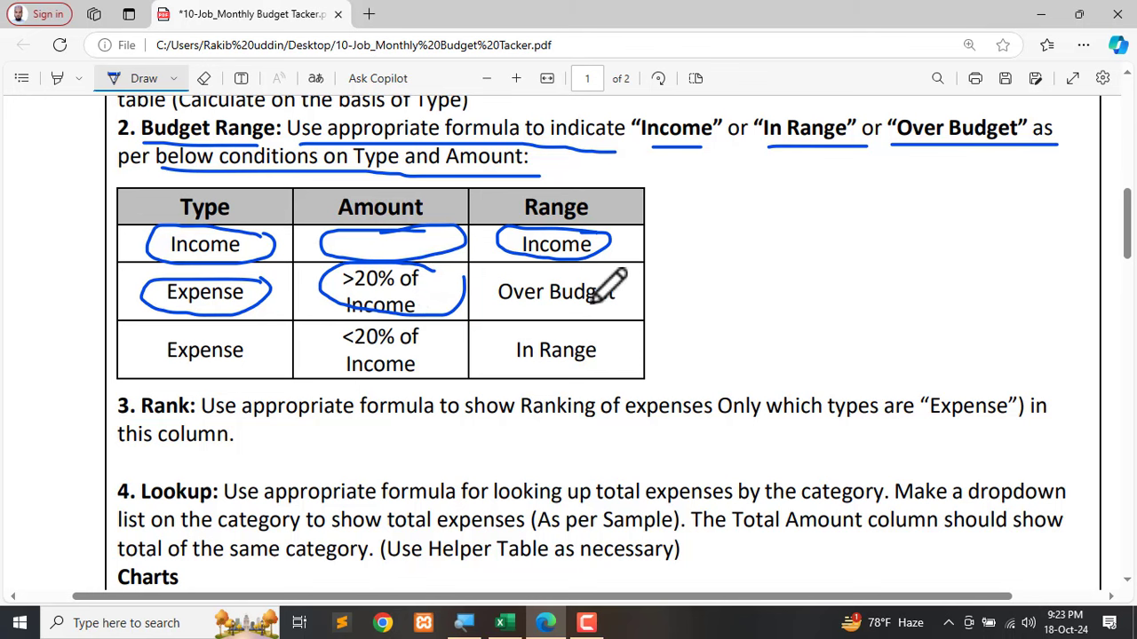
pyautogui.moveTo(639, 283)
pyautogui.mouseDown()
pyautogui.moveTo(522, 271)
pyautogui.moveTo(491, 304)
pyautogui.moveTo(609, 296)
pyautogui.mouseUp()
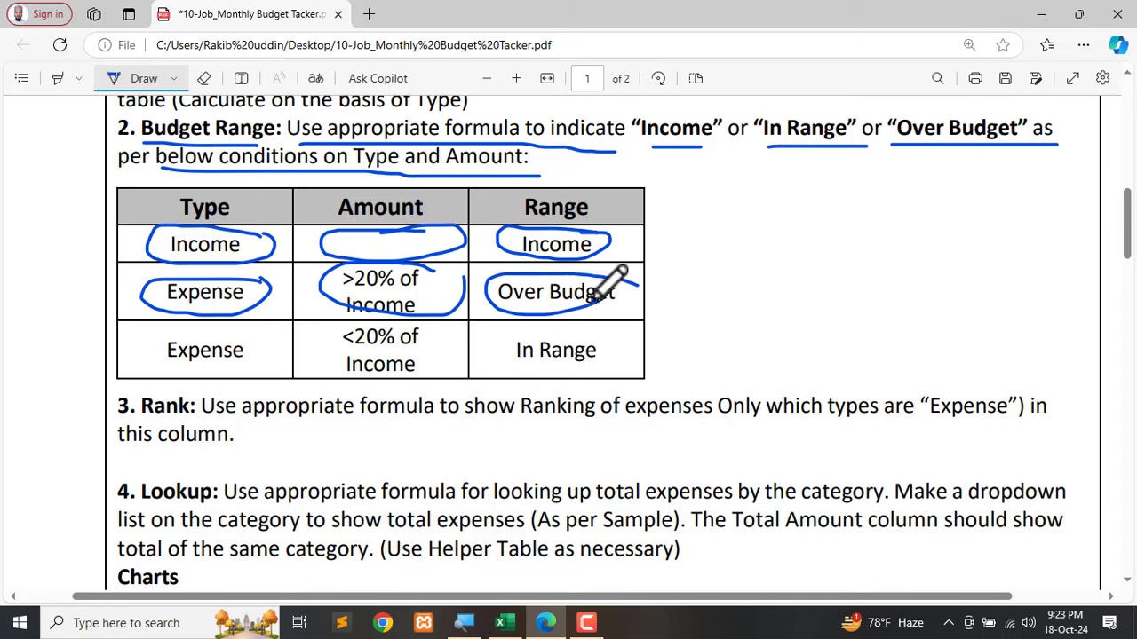
pyautogui.moveTo(435, 325)
pyautogui.mouseDown()
pyautogui.moveTo(337, 330)
pyautogui.moveTo(358, 378)
pyautogui.moveTo(449, 327)
pyautogui.mouseUp()
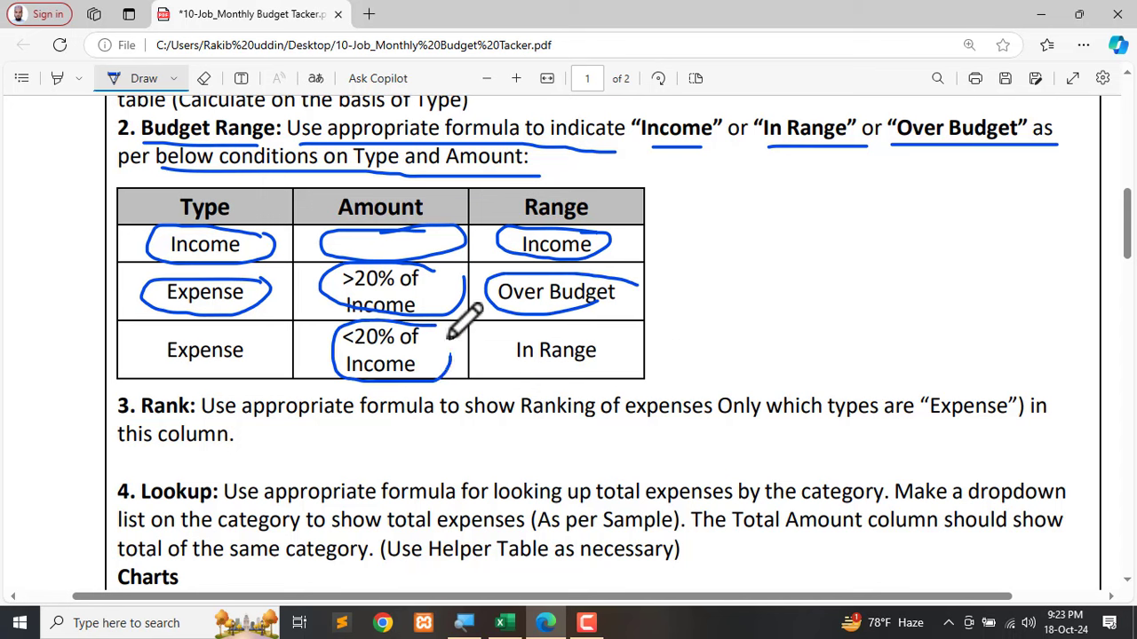
pyautogui.moveTo(604, 336)
pyautogui.mouseDown()
pyautogui.moveTo(520, 330)
pyautogui.moveTo(537, 376)
pyautogui.moveTo(611, 337)
pyautogui.mouseUp()
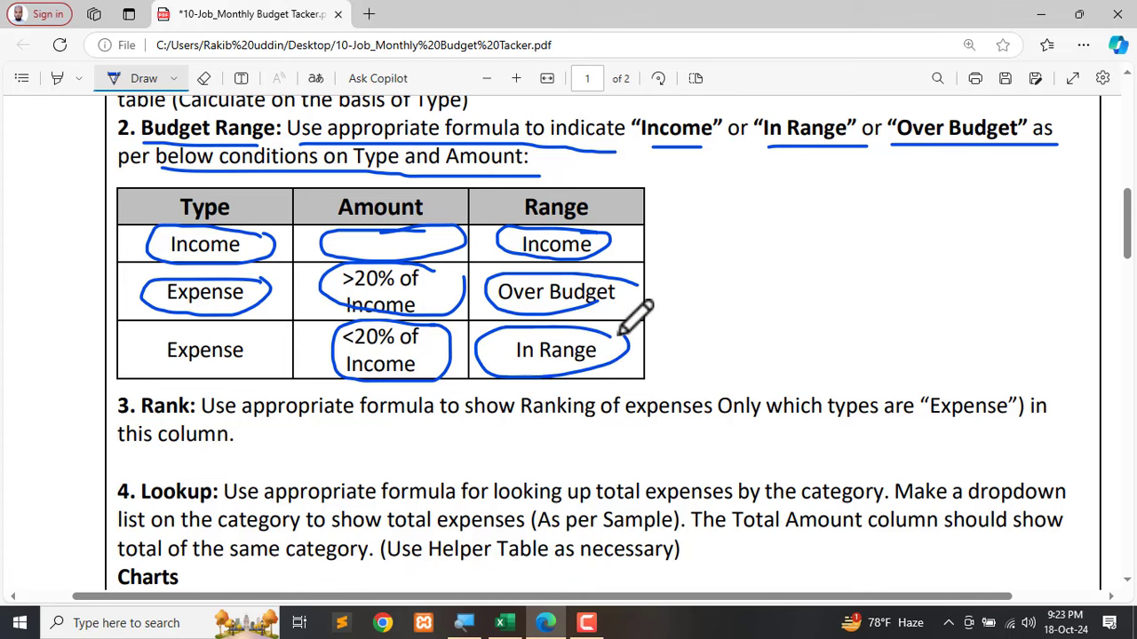
pyautogui.click(500, 625)
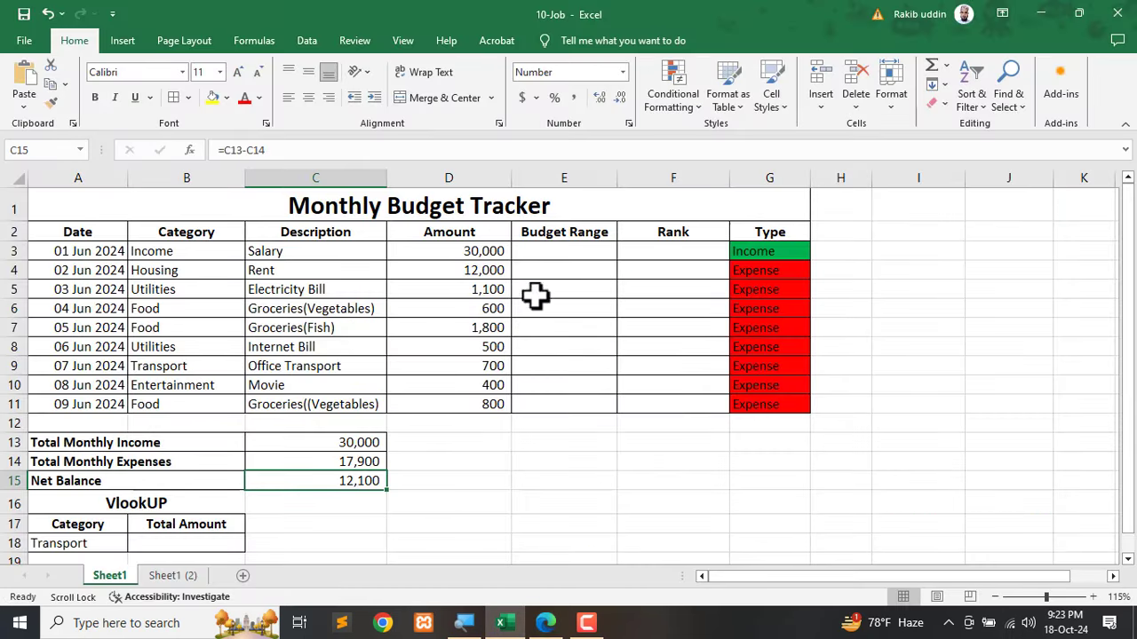
# Annotate the Budget Range column, Income, Total Monthly Income and 30,000 with the screen pen, then clear it.
pyautogui.click(539, 251)
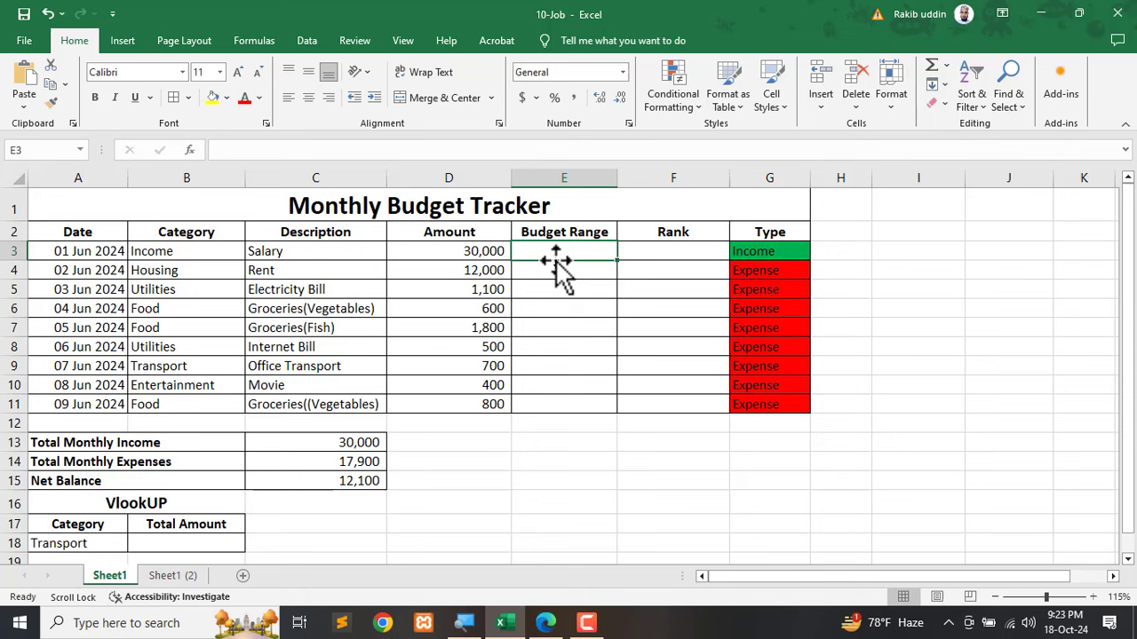
pyautogui.hotkey('ctrl', 'alt', 'g')
pyautogui.moveTo(613, 235)
pyautogui.mouseDown()
pyautogui.moveTo(548, 236)
pyautogui.moveTo(518, 330)
pyautogui.moveTo(563, 436)
pyautogui.moveTo(602, 268)
pyautogui.mouseUp()
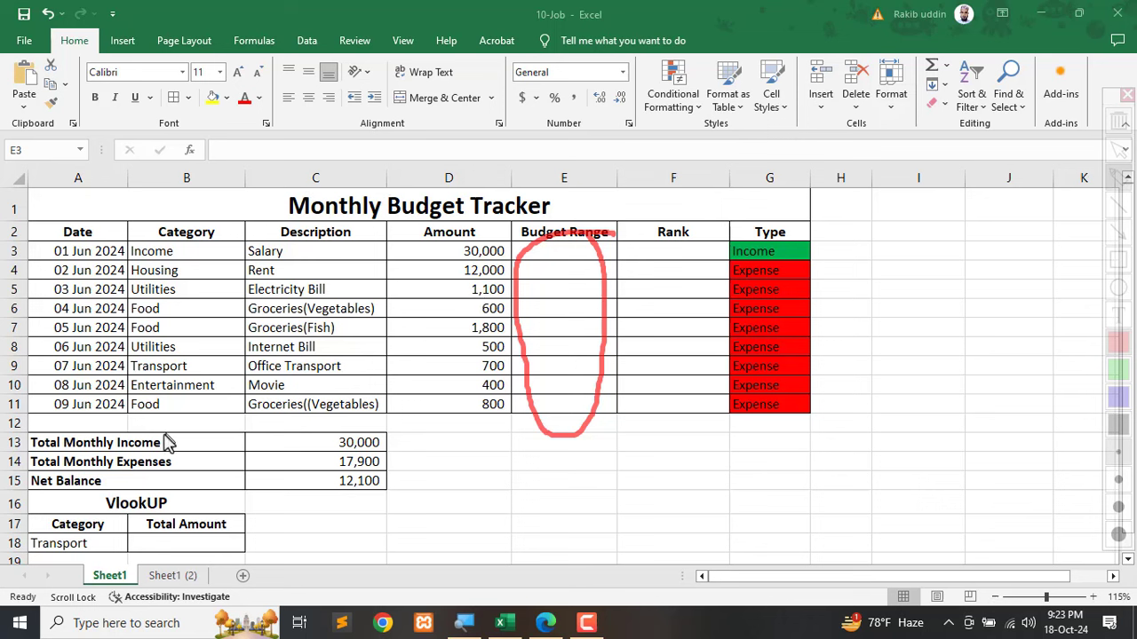
pyautogui.moveTo(175, 442)
pyautogui.mouseDown()
pyautogui.moveTo(56, 430)
pyautogui.moveTo(30, 467)
pyautogui.moveTo(165, 462)
pyautogui.moveTo(172, 437)
pyautogui.mouseUp()
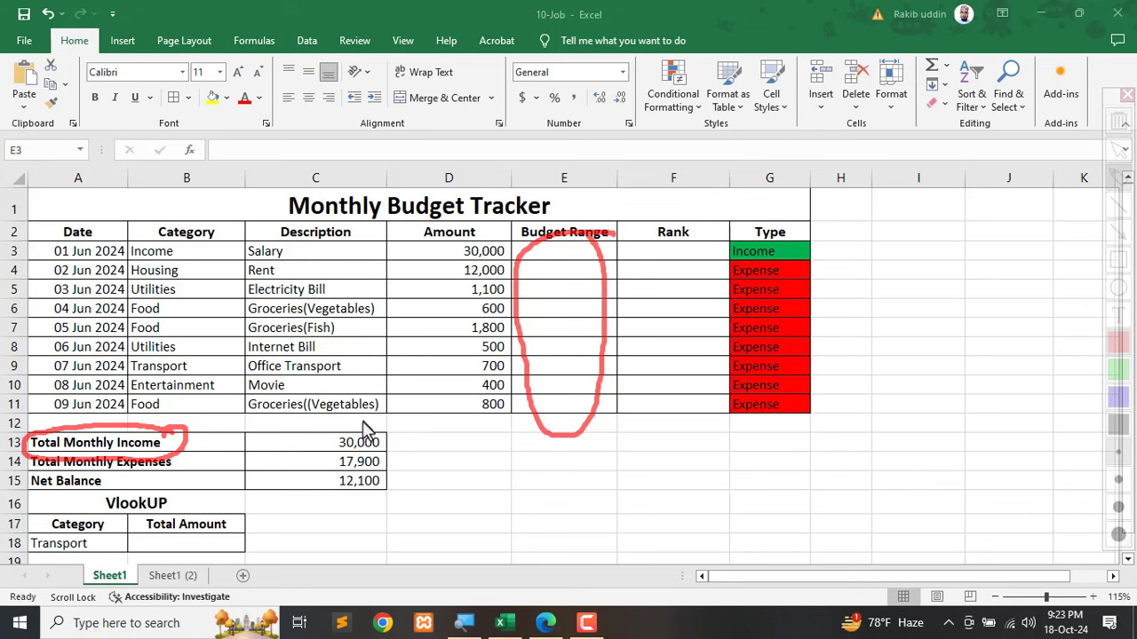
pyautogui.moveTo(366, 421)
pyautogui.mouseDown()
pyautogui.moveTo(329, 464)
pyautogui.moveTo(382, 460)
pyautogui.moveTo(377, 437)
pyautogui.moveTo(394, 449)
pyautogui.moveTo(416, 395)
pyautogui.moveTo(421, 282)
pyautogui.moveTo(451, 253)
pyautogui.mouseUp()
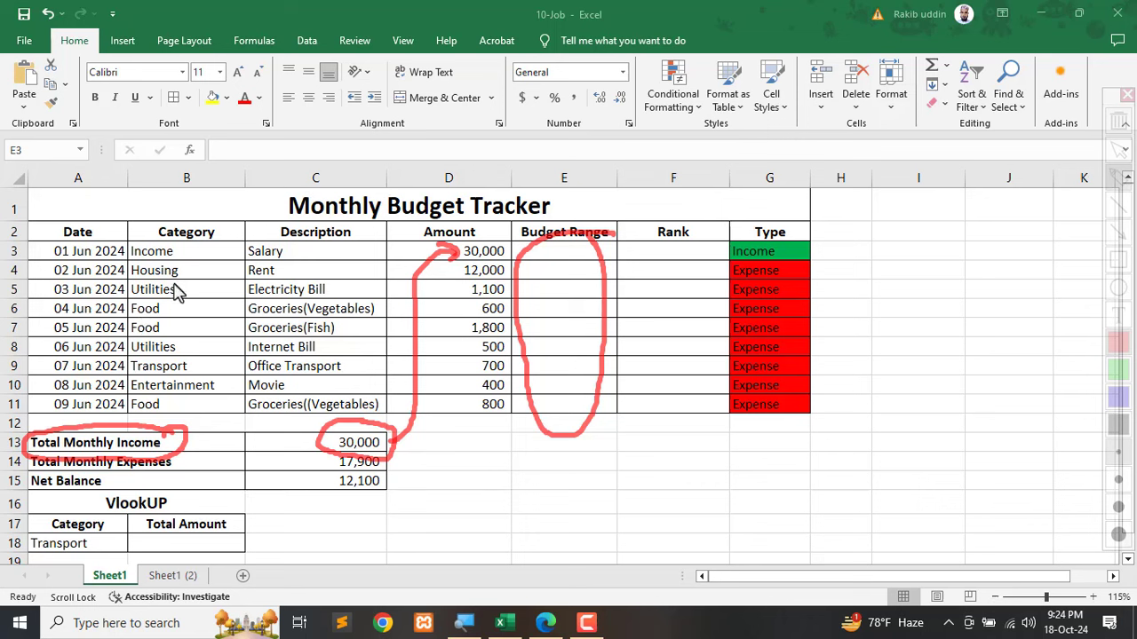
pyautogui.moveTo(197, 234)
pyautogui.mouseDown()
pyautogui.moveTo(147, 244)
pyautogui.moveTo(153, 267)
pyautogui.moveTo(184, 245)
pyautogui.mouseUp()
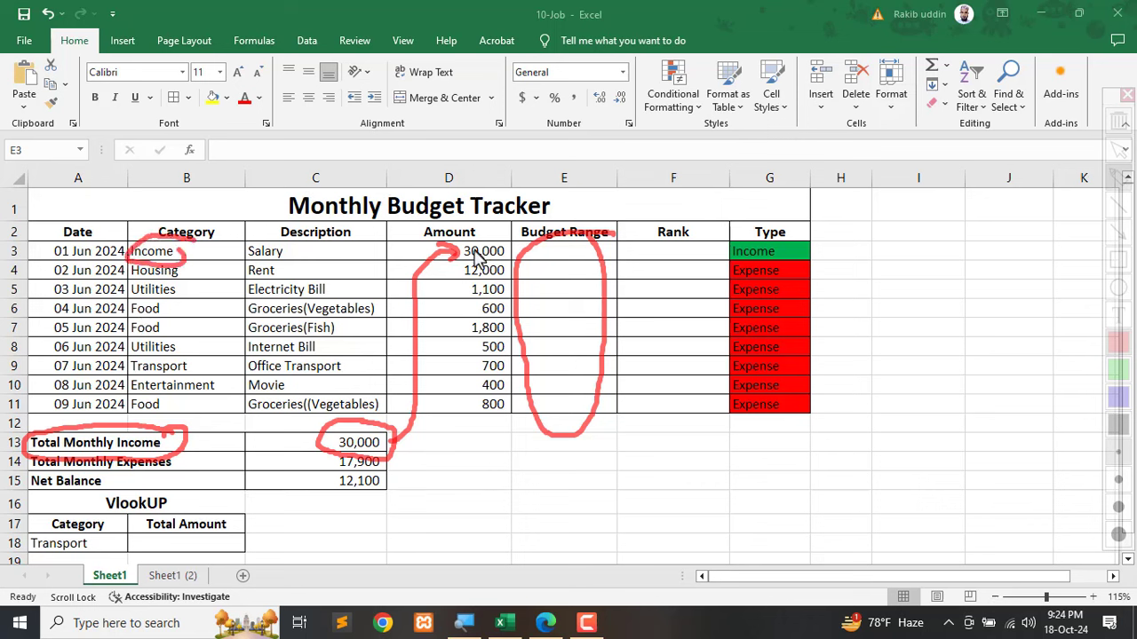
pyautogui.moveTo(508, 252); pyautogui.dragTo(579, 256)
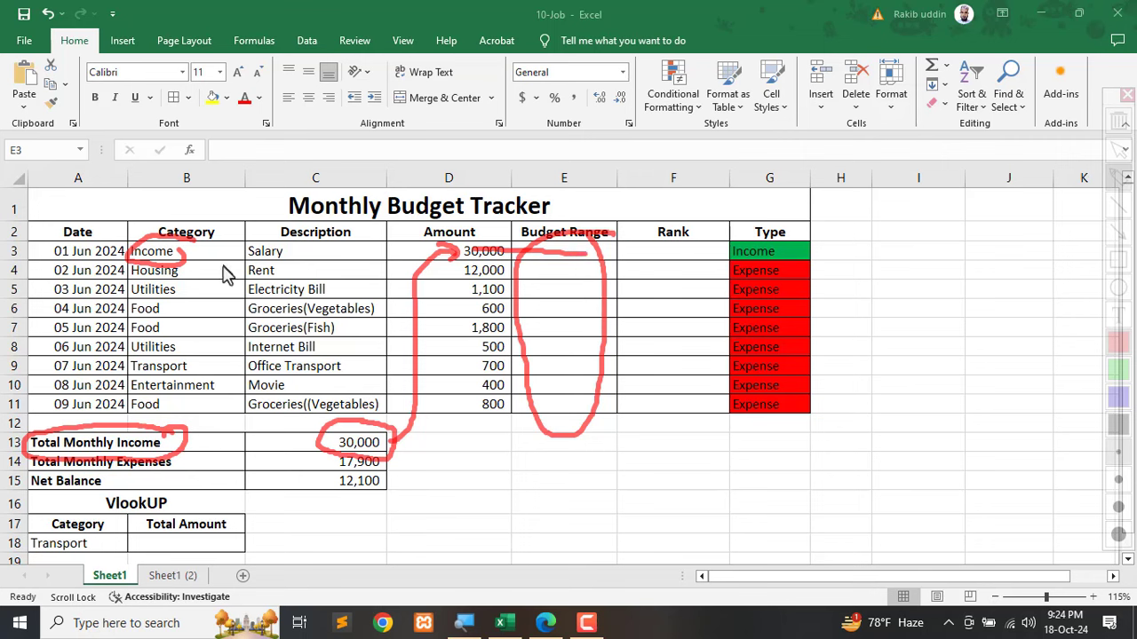
pyautogui.press('Delete')
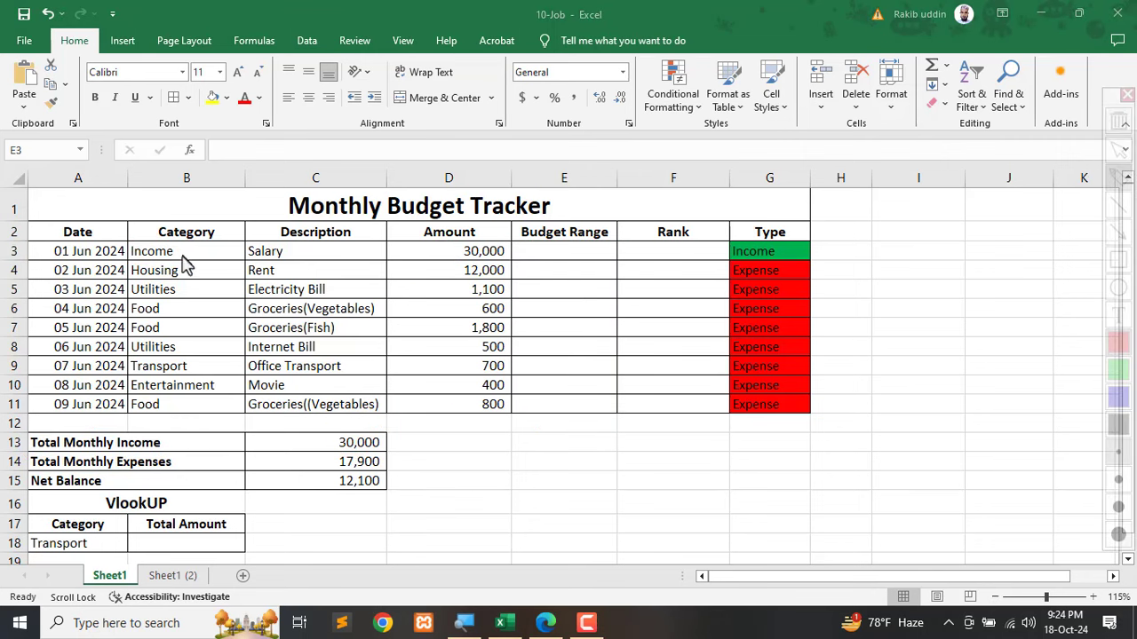
pyautogui.moveTo(182, 245)
pyautogui.mouseDown()
pyautogui.moveTo(126, 261)
pyautogui.moveTo(160, 267)
pyautogui.mouseUp()
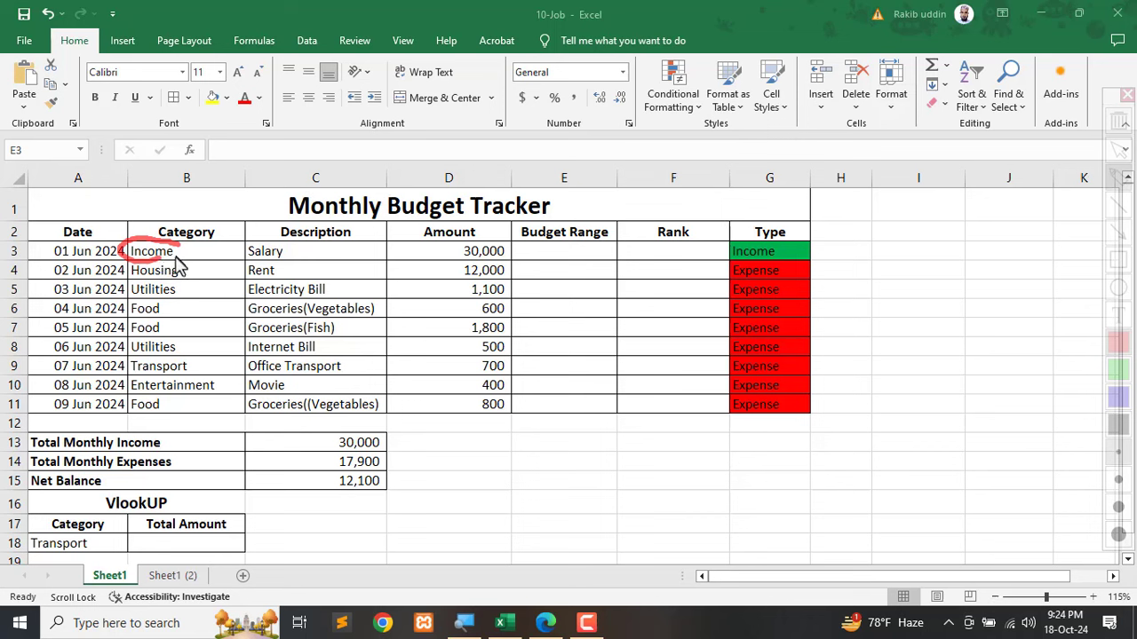
pyautogui.moveTo(395, 435)
pyautogui.mouseDown()
pyautogui.moveTo(327, 444)
pyautogui.moveTo(347, 462)
pyautogui.moveTo(389, 457)
pyautogui.moveTo(433, 297)
pyautogui.moveTo(465, 254)
pyautogui.mouseUp()
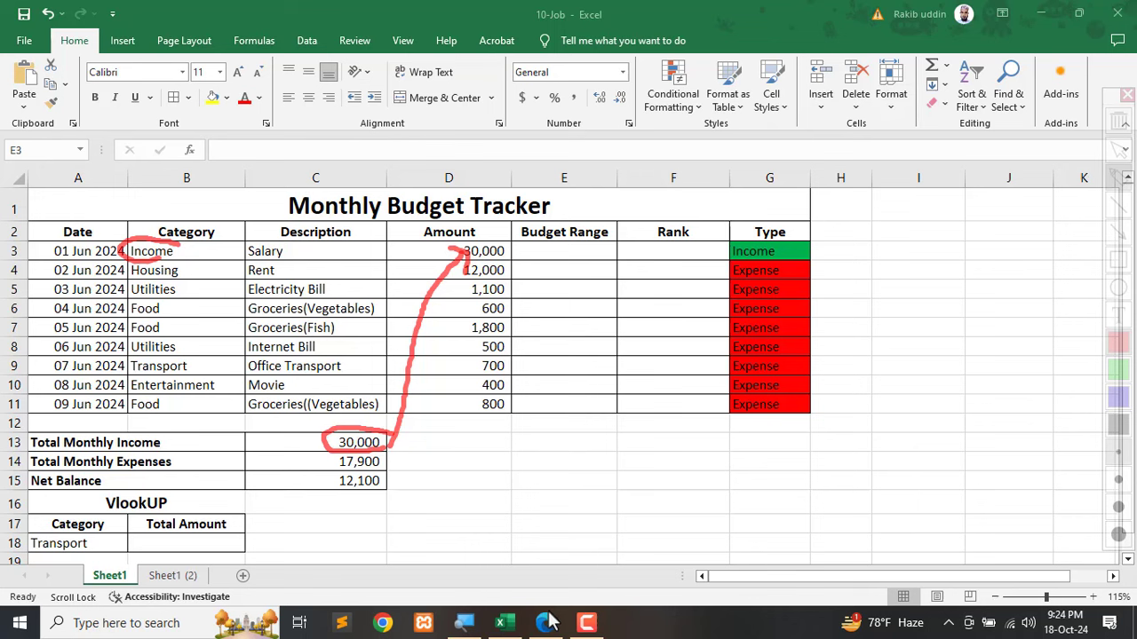
pyautogui.press('Escape')
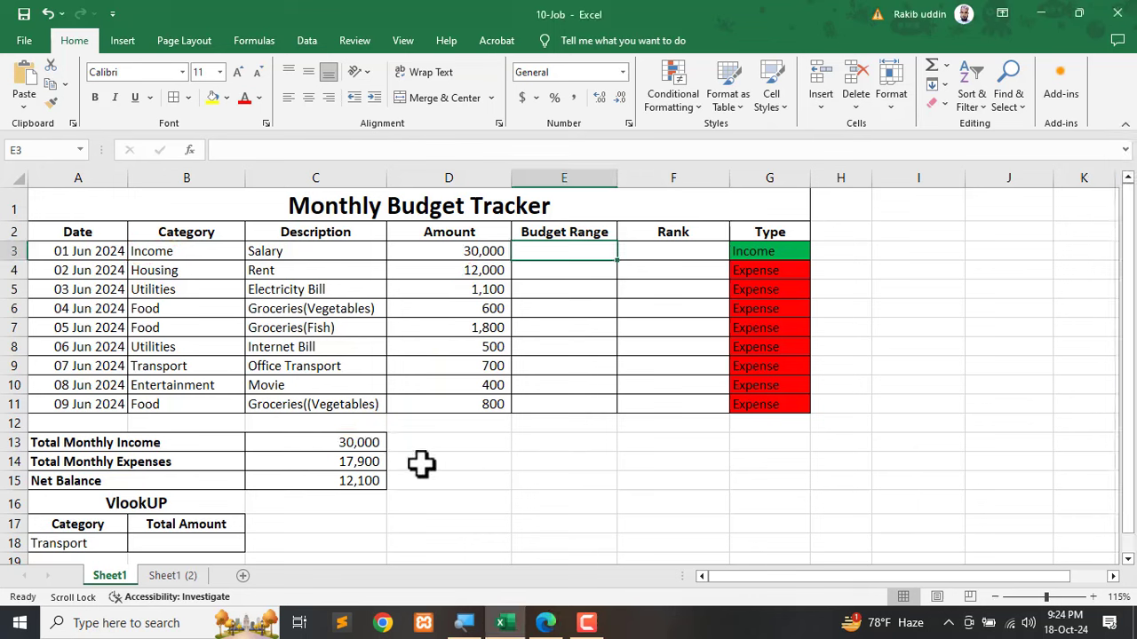
# Begin a new helper formula in cell E16 with an equals sign.
pyautogui.click(497, 488)
pyautogui.click(580, 500)
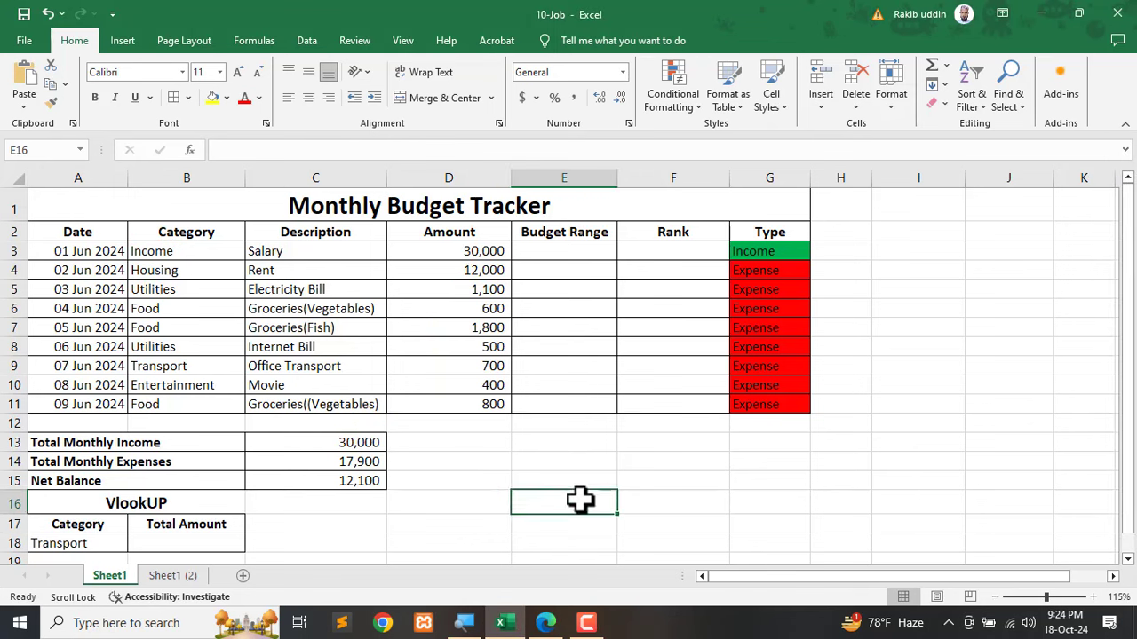
pyautogui.write('=')
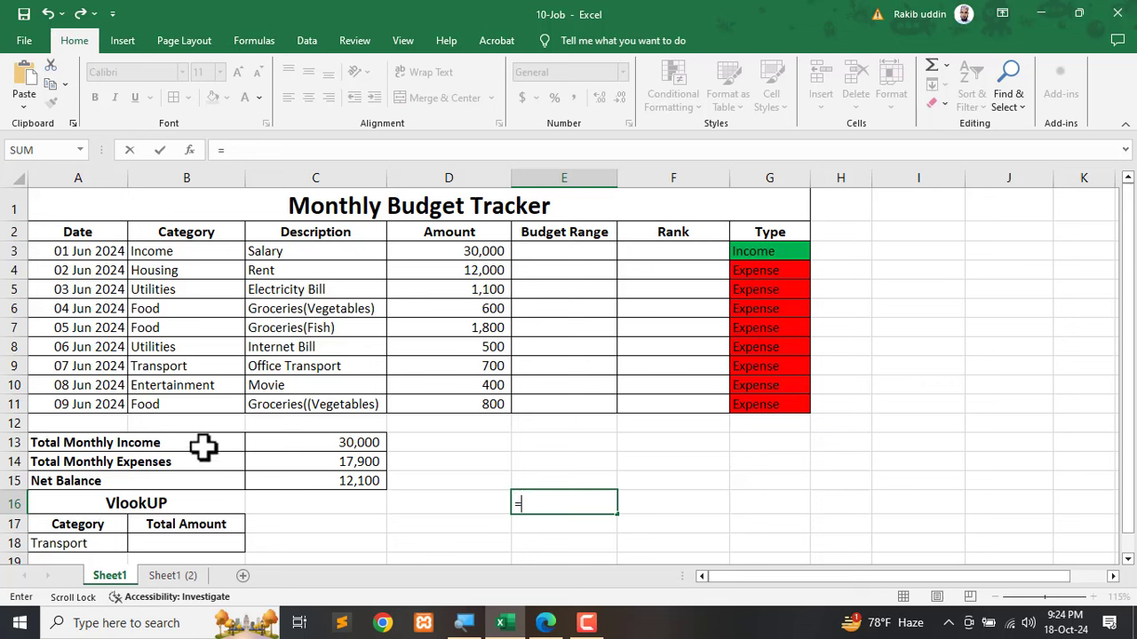
# Enter =C13*20% in E16, giving the 6000 over-budget threshold, and compare it with D3.
pyautogui.click(355, 442)
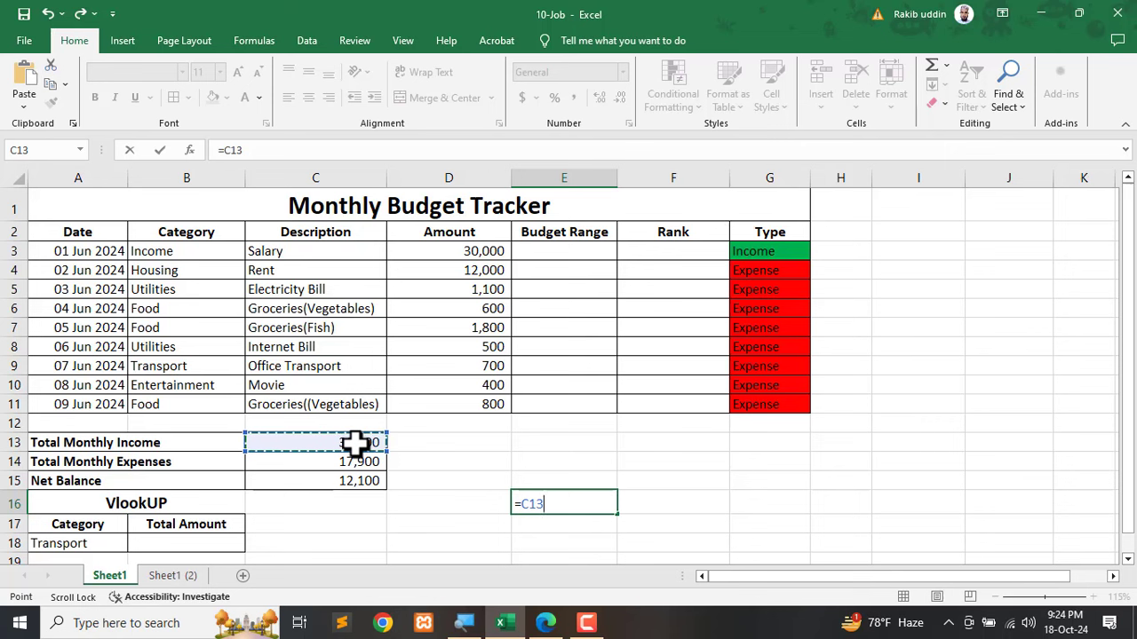
pyautogui.write('*')
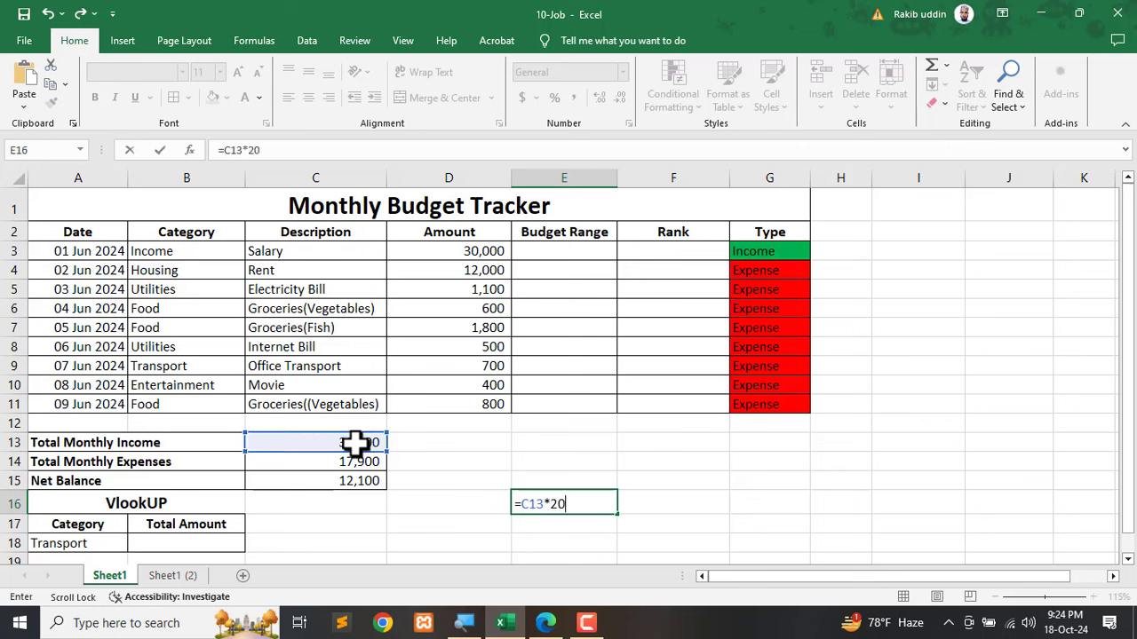
pyautogui.write('20%')
pyautogui.press('Return')
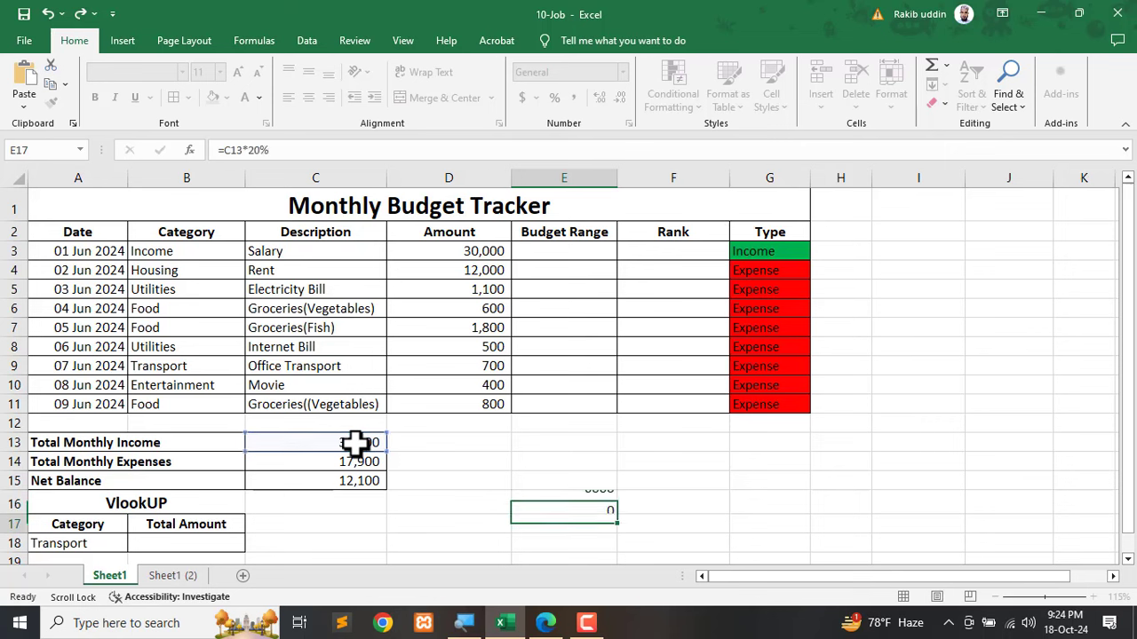
pyautogui.click(569, 506)
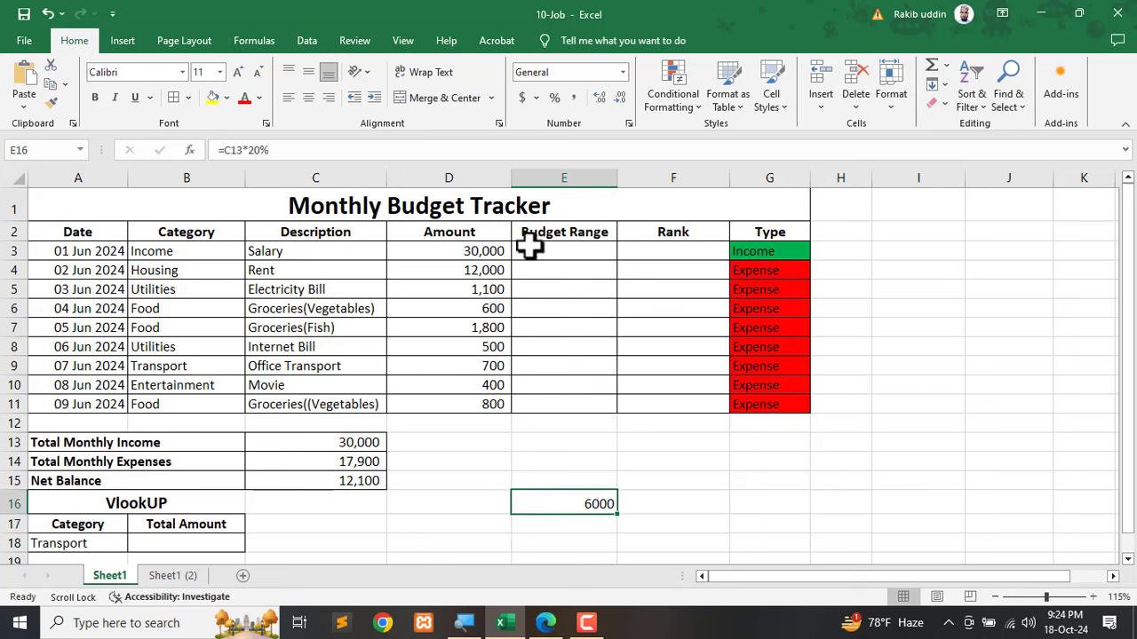
pyautogui.click(463, 258)
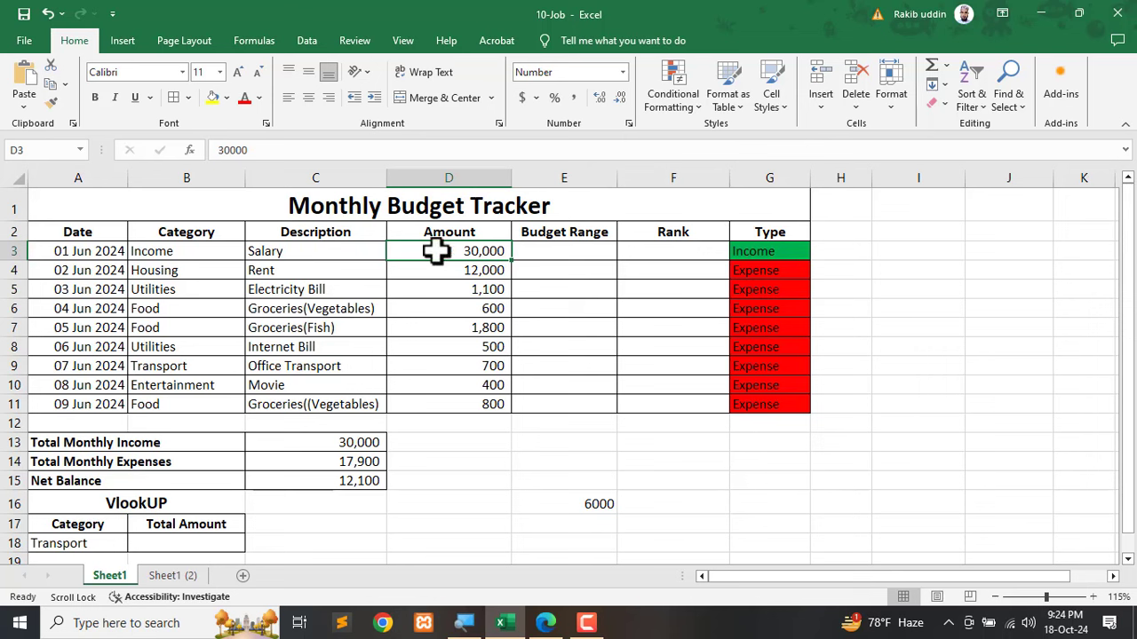
pyautogui.click(565, 255)
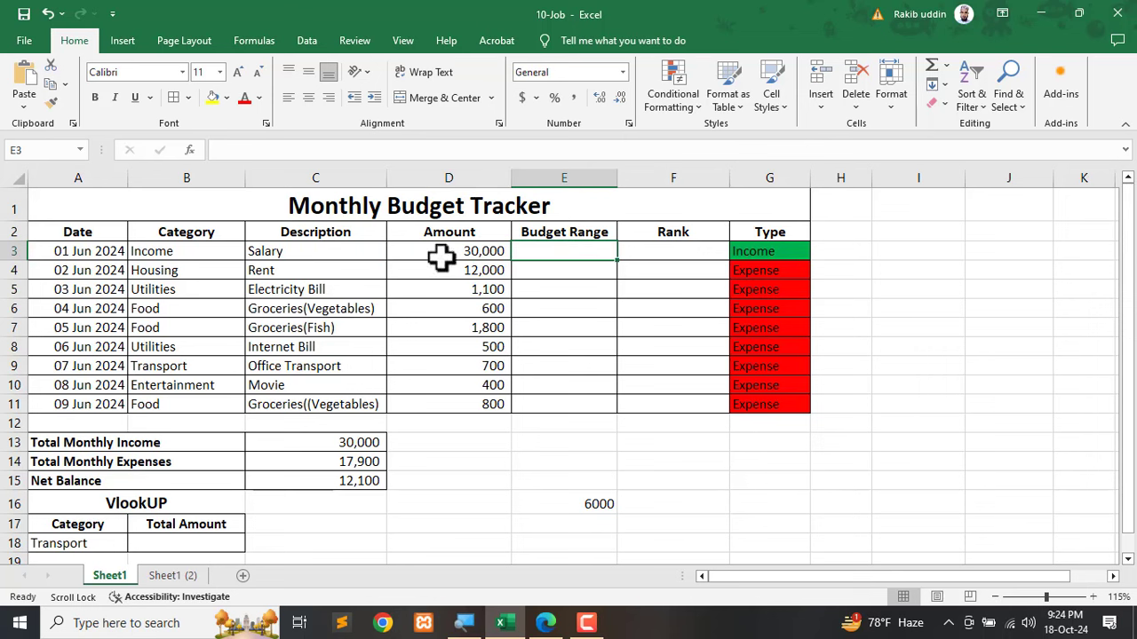
pyautogui.click(597, 506)
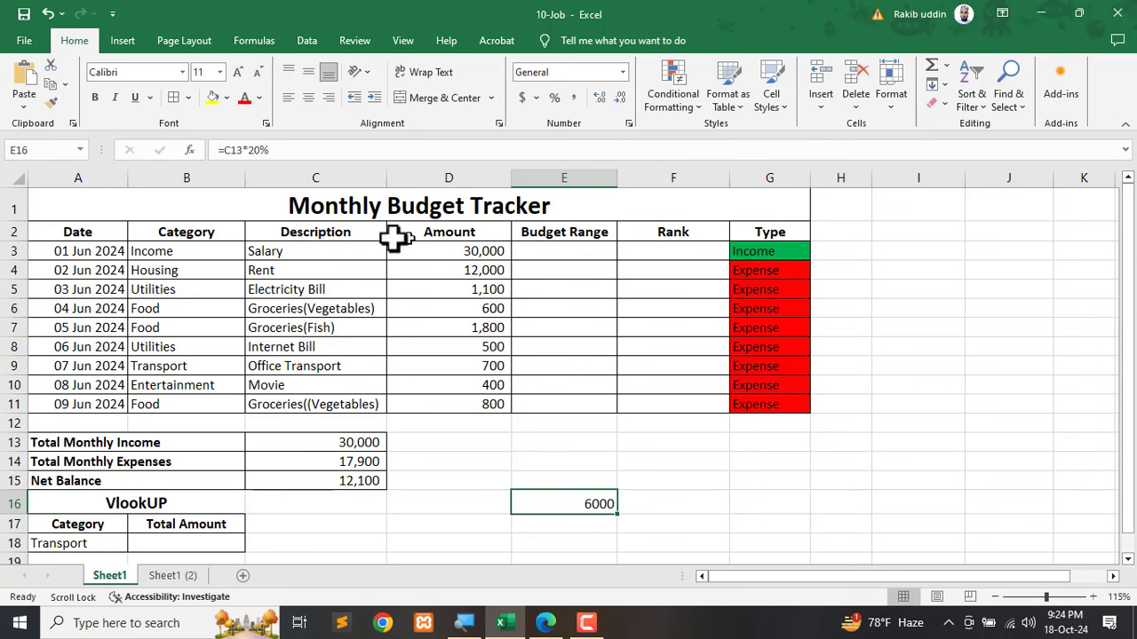
pyautogui.click(553, 249)
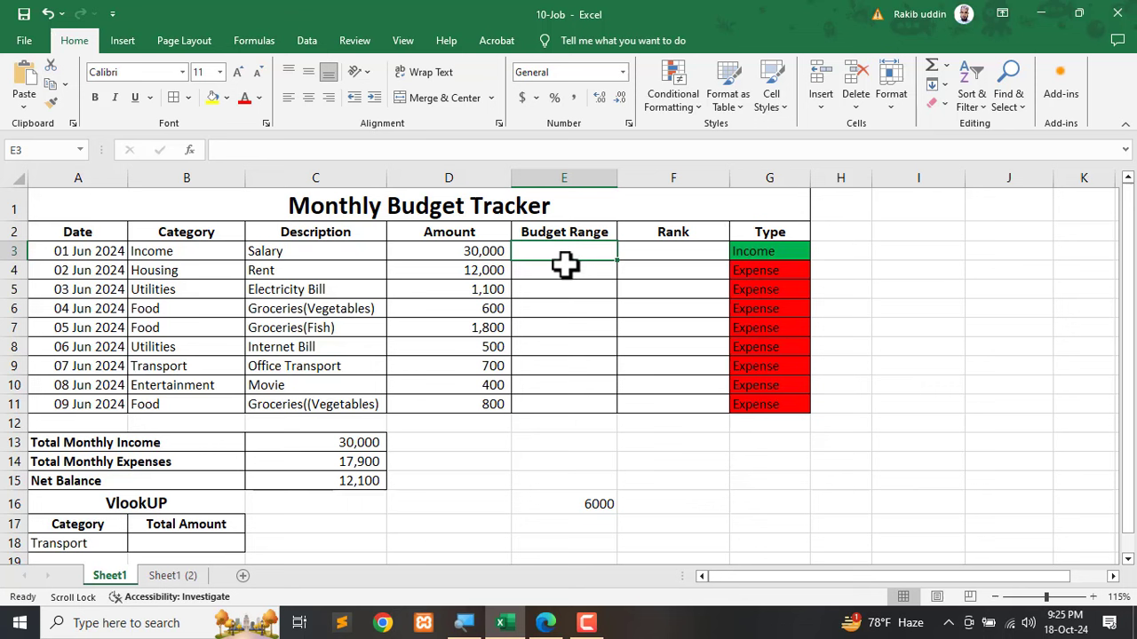
# Write =IF(D3>$C$13*20%,"Over Budget","In Range") in E3, showing Over Budget for Salary.
pyautogui.write('=')
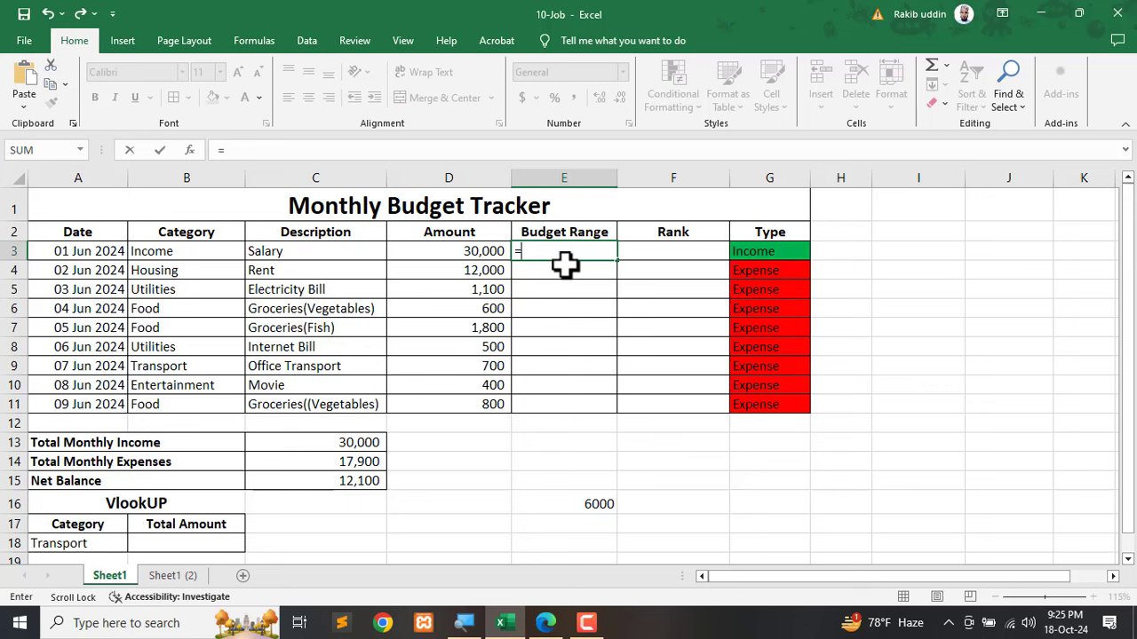
pyautogui.write('IF(')
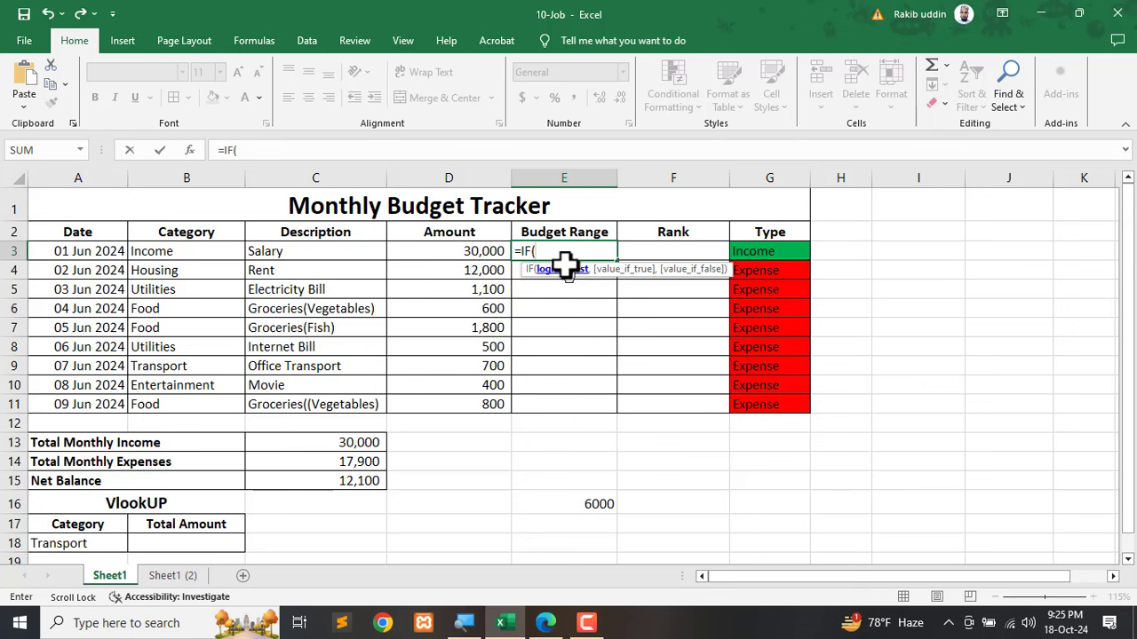
pyautogui.click(444, 253)
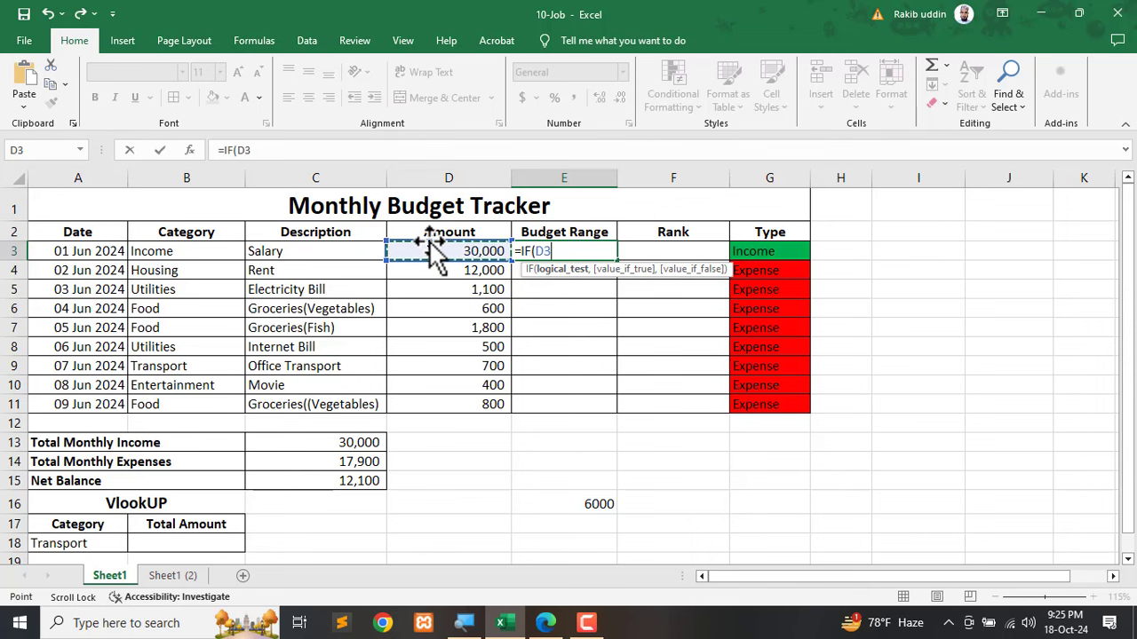
pyautogui.write('>')
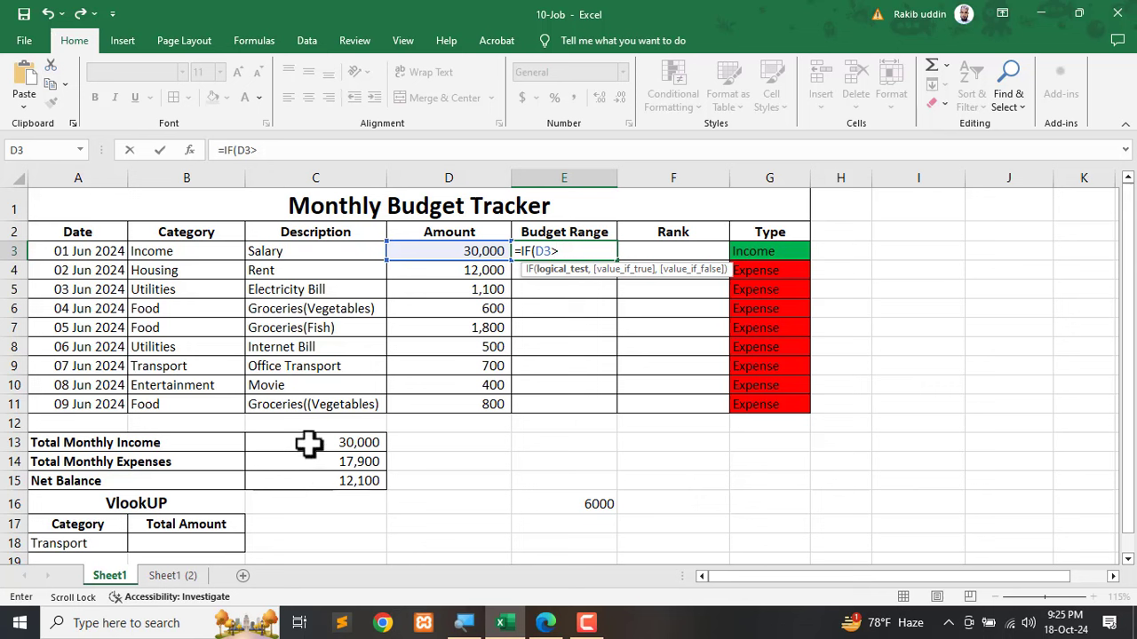
pyautogui.click(308, 444)
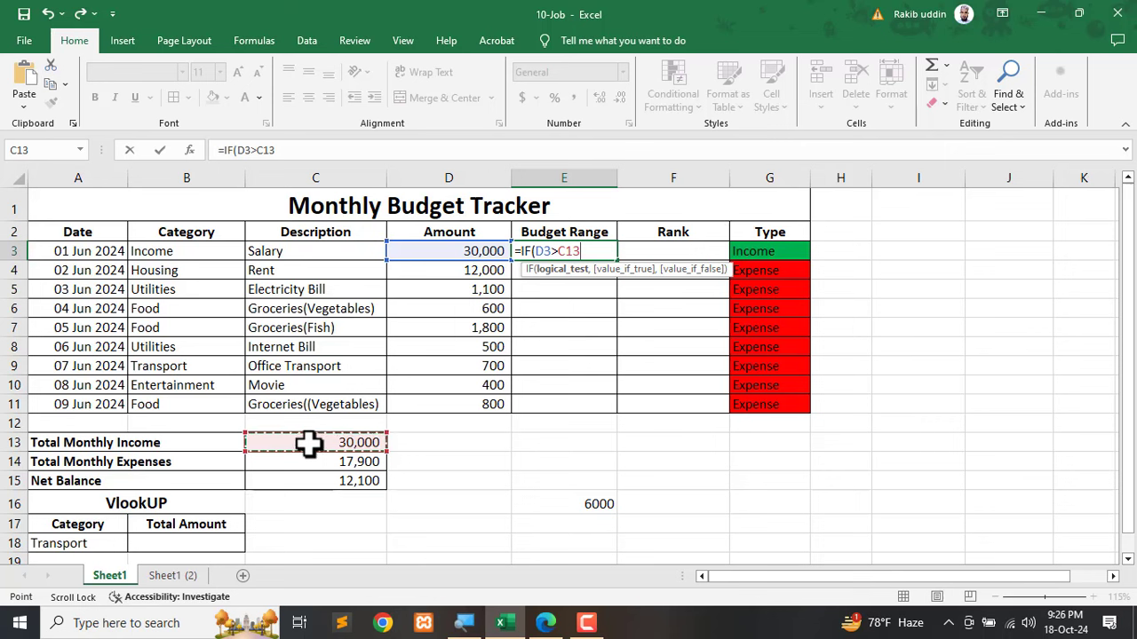
pyautogui.press('F4')
pyautogui.write('*')
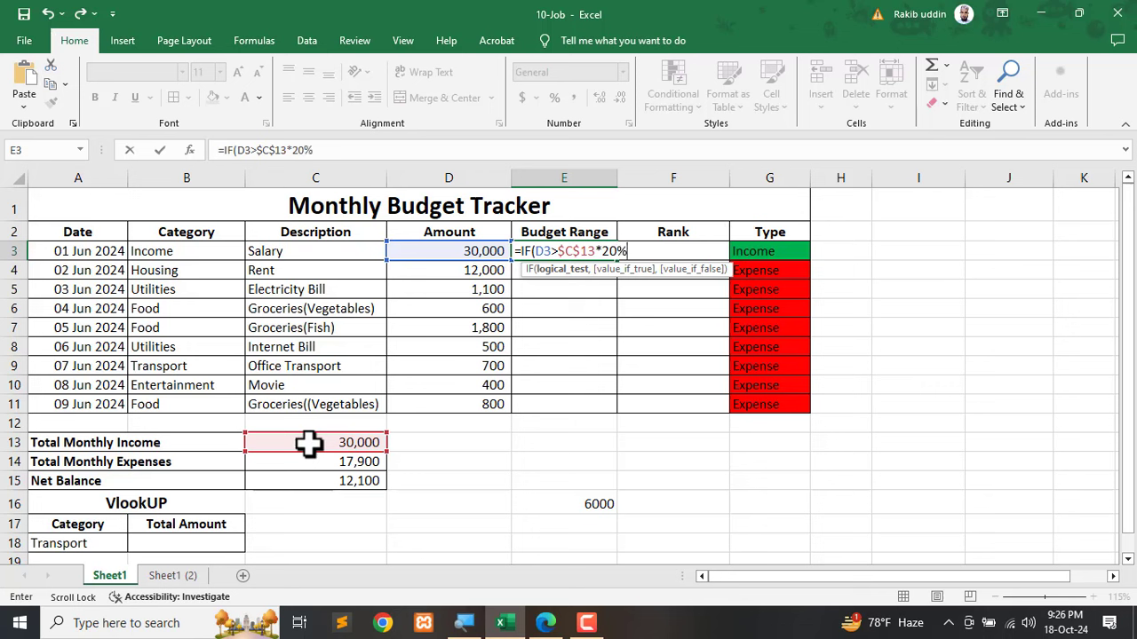
pyautogui.write(',')
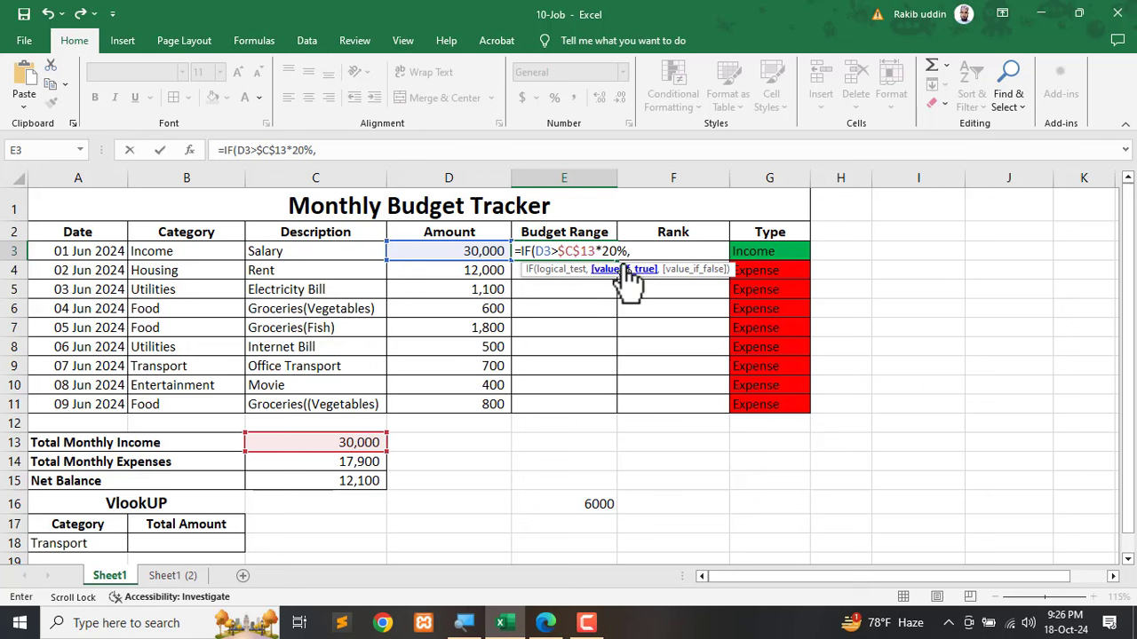
pyautogui.write('"')
pyautogui.write('Over Budge')
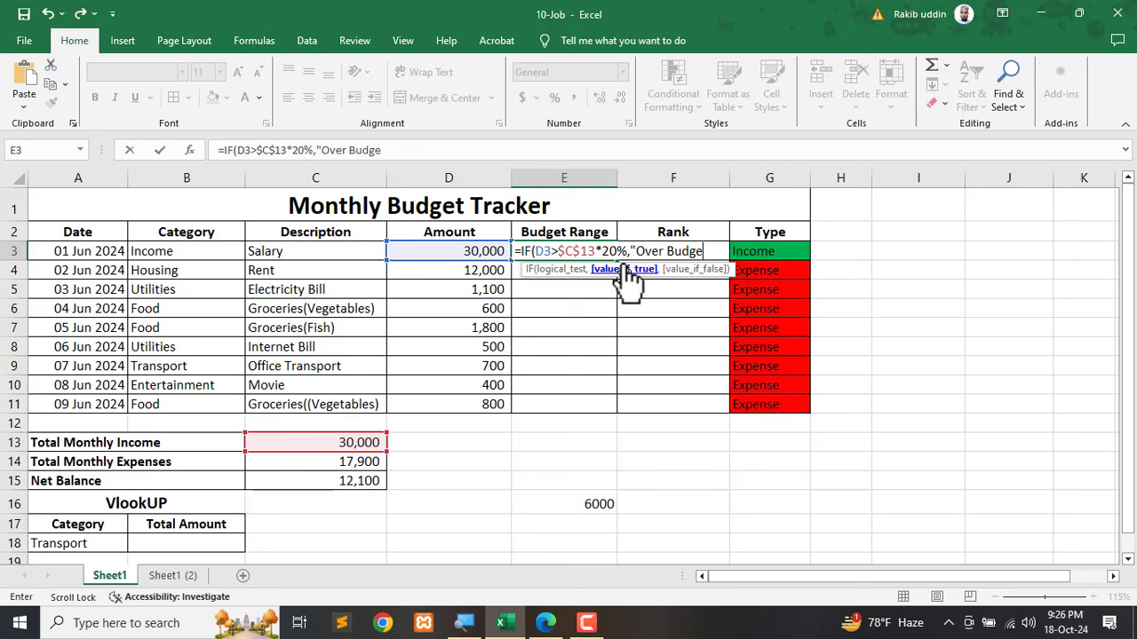
pyautogui.write('t"')
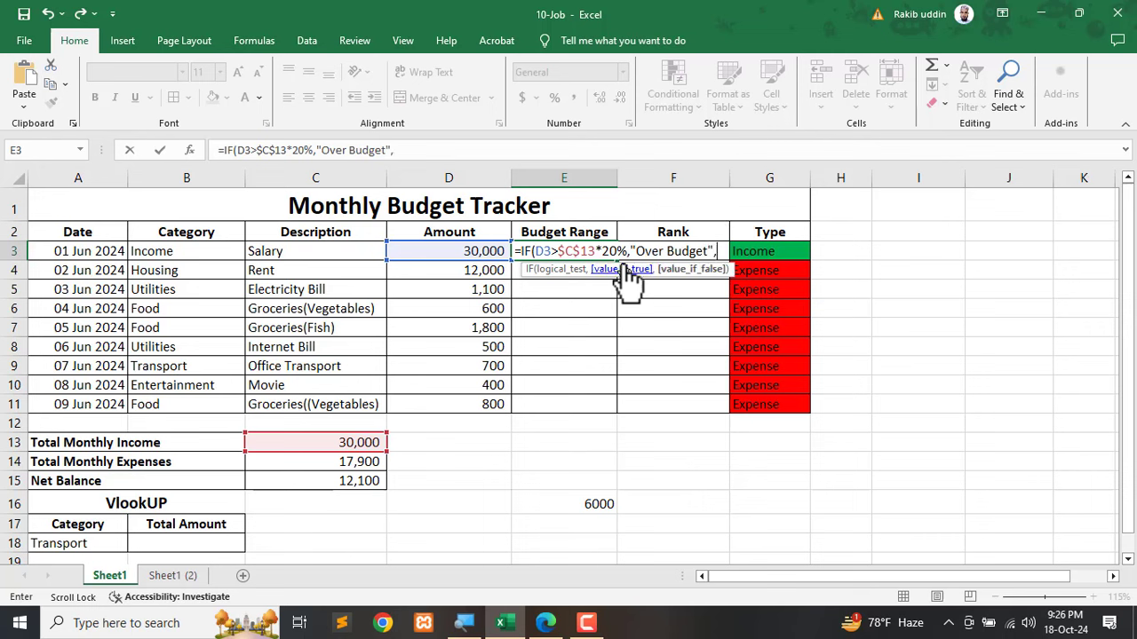
pyautogui.write(',')
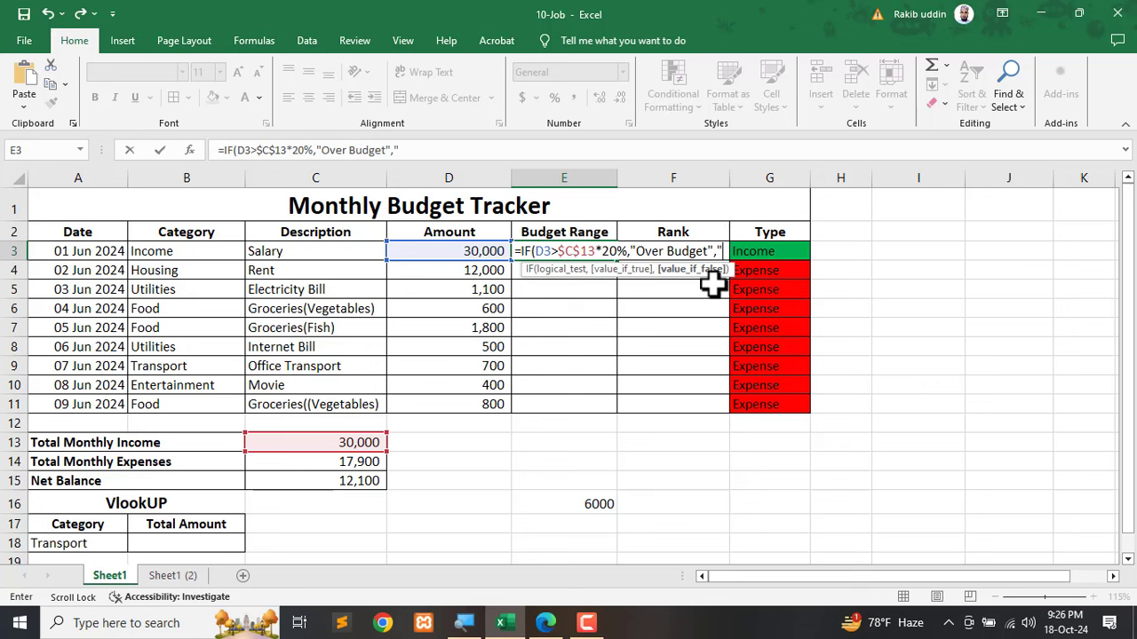
pyautogui.write('"In Range')
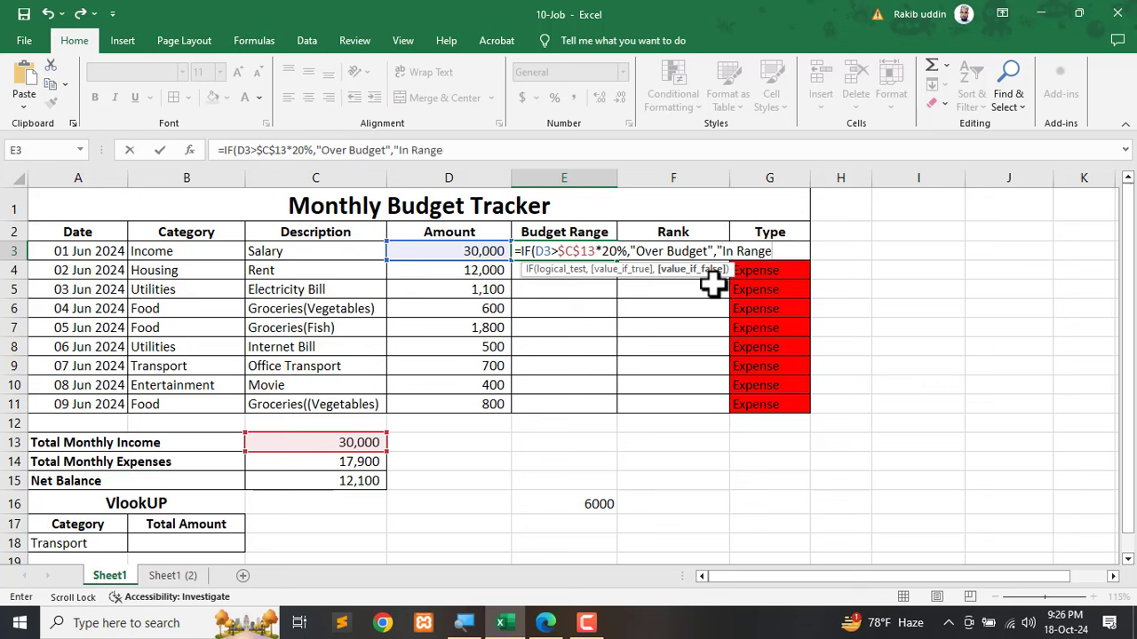
pyautogui.write('")')
pyautogui.press('Return')
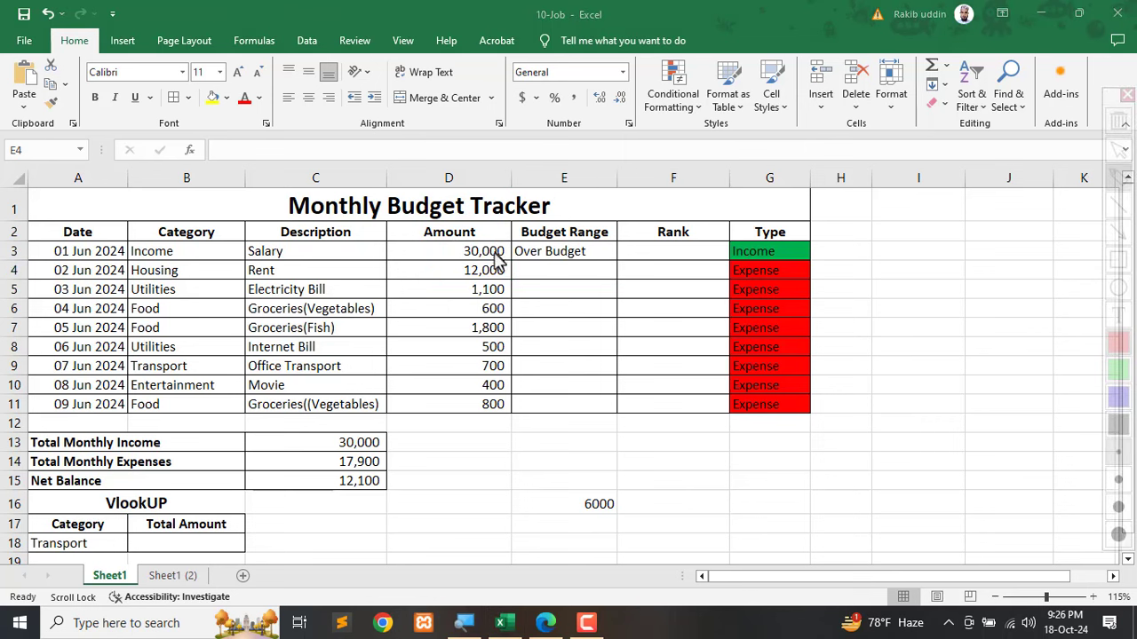
pyautogui.moveTo(515, 251)
pyautogui.mouseDown()
pyautogui.moveTo(483, 242)
pyautogui.moveTo(444, 258)
pyautogui.moveTo(480, 261)
pyautogui.mouseUp()
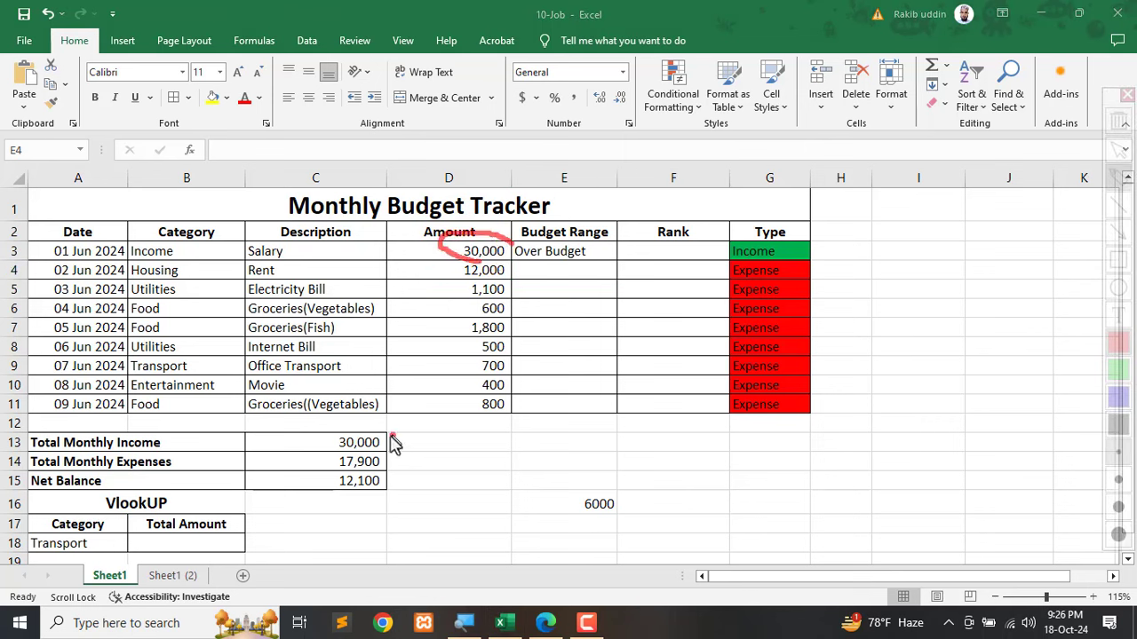
pyautogui.moveTo(393, 436)
pyautogui.mouseDown()
pyautogui.moveTo(328, 436)
pyautogui.moveTo(373, 462)
pyautogui.moveTo(391, 455)
pyautogui.moveTo(533, 482)
pyautogui.moveTo(578, 503)
pyautogui.moveTo(550, 512)
pyautogui.moveTo(588, 403)
pyautogui.moveTo(518, 289)
pyautogui.moveTo(438, 259)
pyautogui.moveTo(463, 265)
pyautogui.mouseUp()
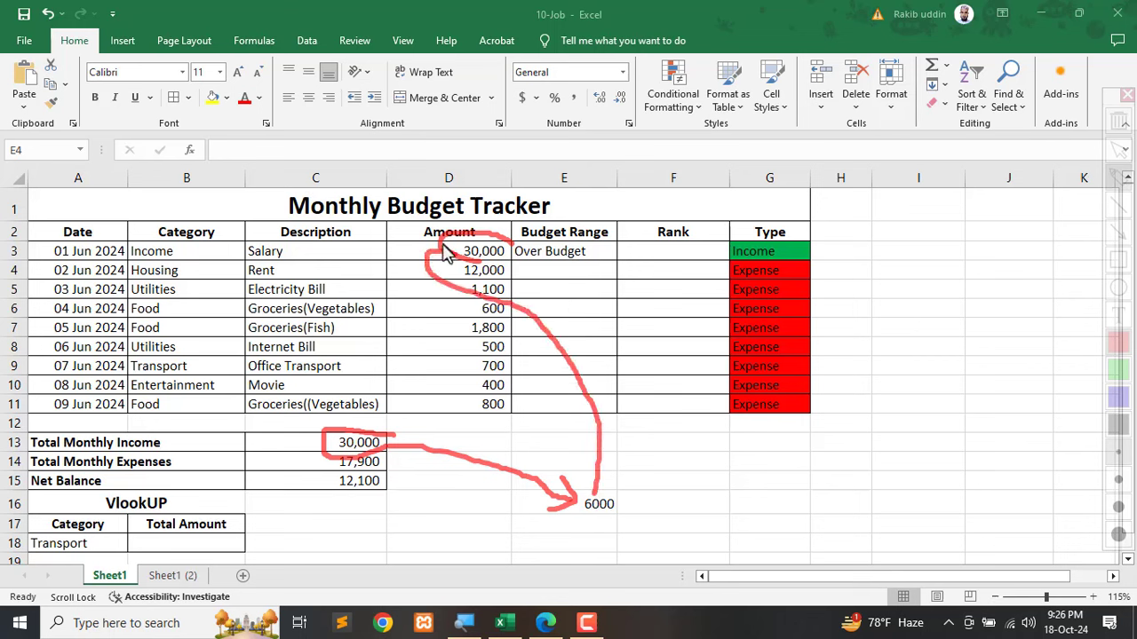
pyautogui.press('Escape')
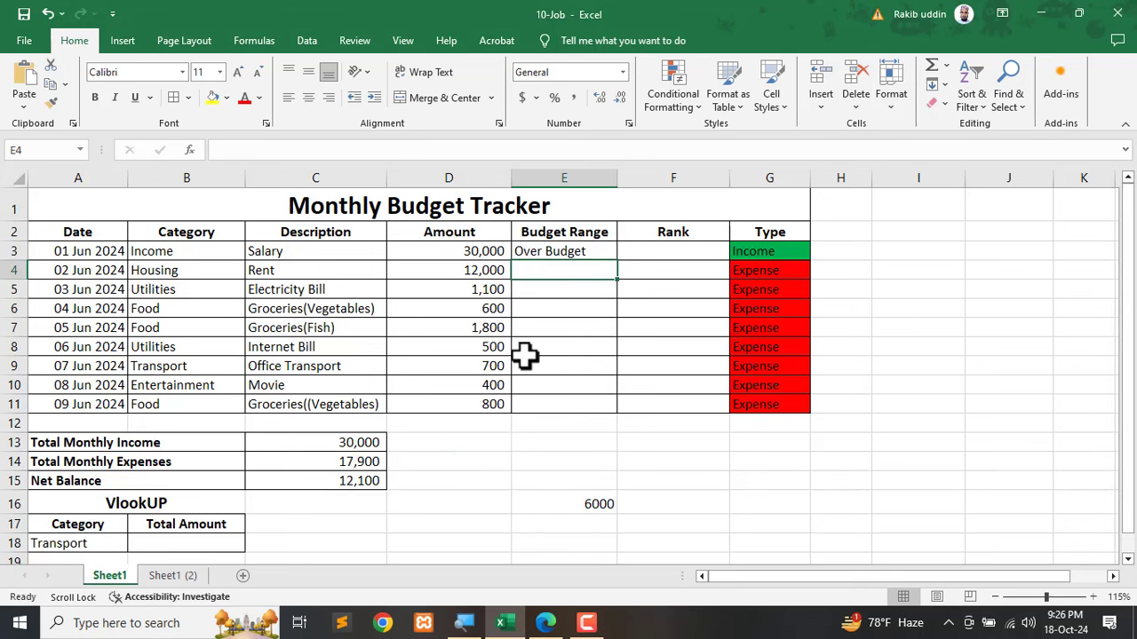
pyautogui.hotkey('ctrl', 'alt', 'g')
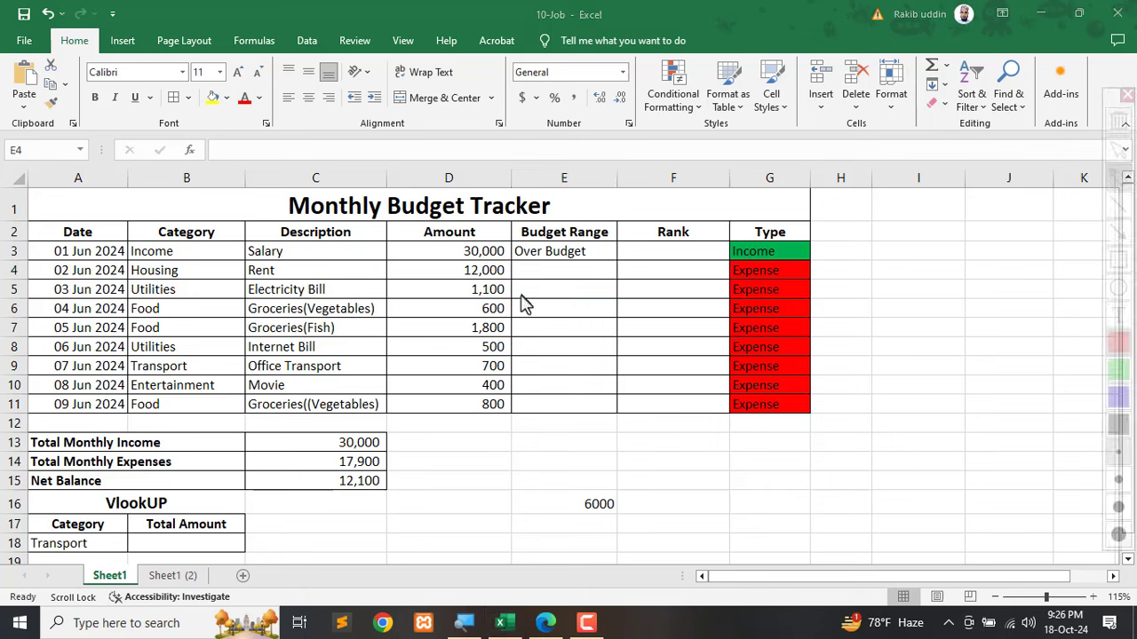
pyautogui.click(573, 253)
# Fill the Budget Range formula down to E11 and mark the 12,000 rent against the 6000 threshold.
pyautogui.moveTo(619, 264); pyautogui.dragTo(605, 409)
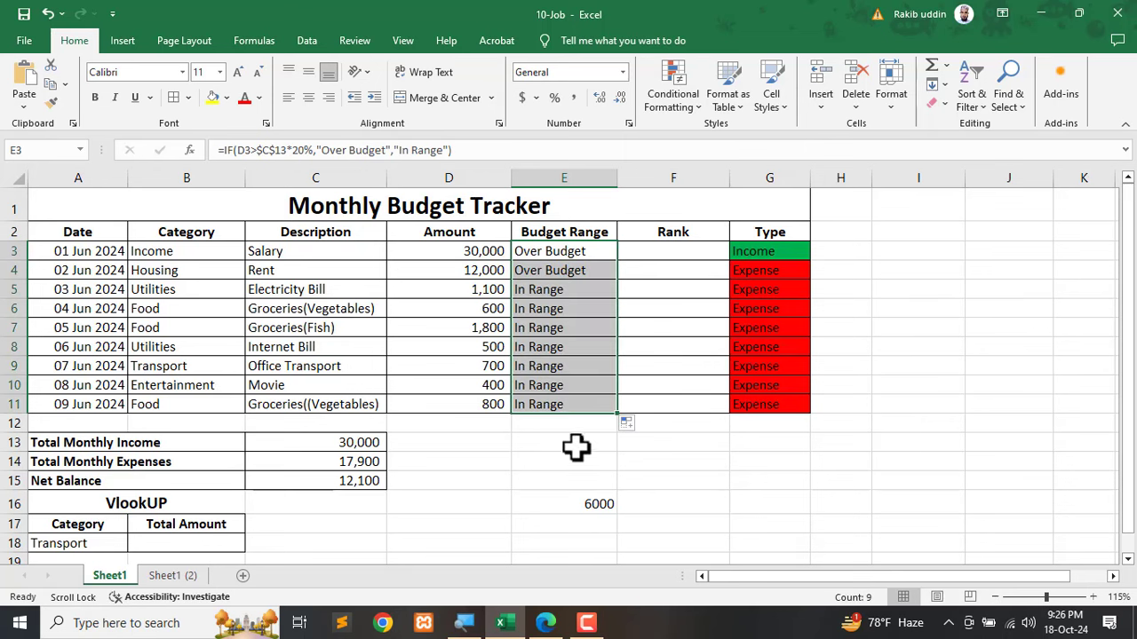
pyautogui.click(565, 483)
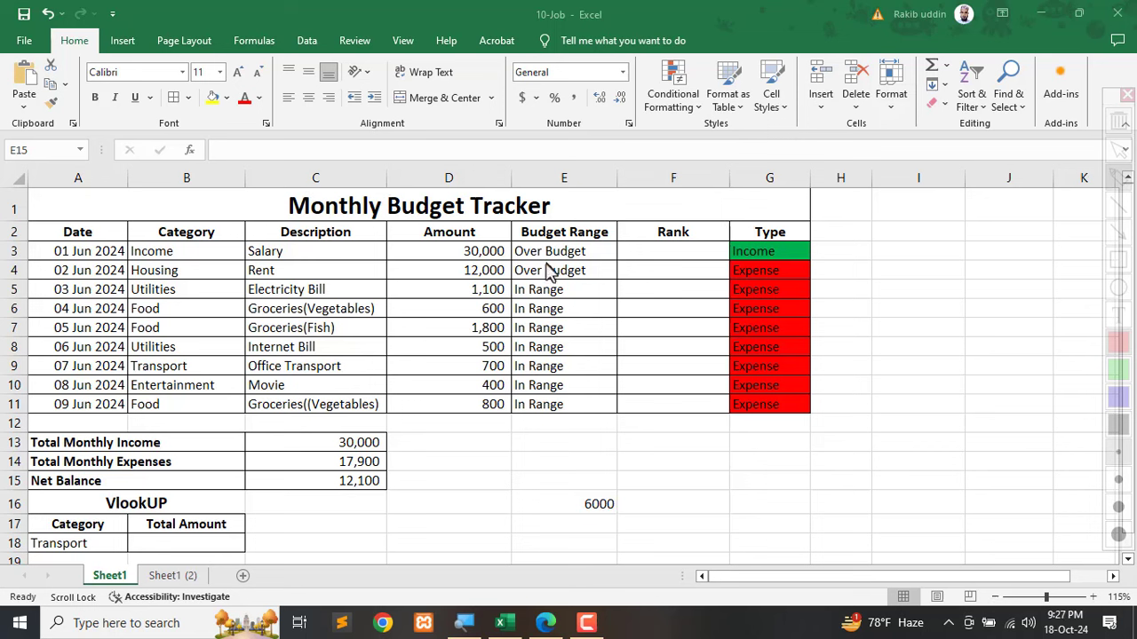
pyautogui.moveTo(513, 260)
pyautogui.mouseDown()
pyautogui.moveTo(450, 282)
pyautogui.moveTo(510, 277)
pyautogui.mouseUp()
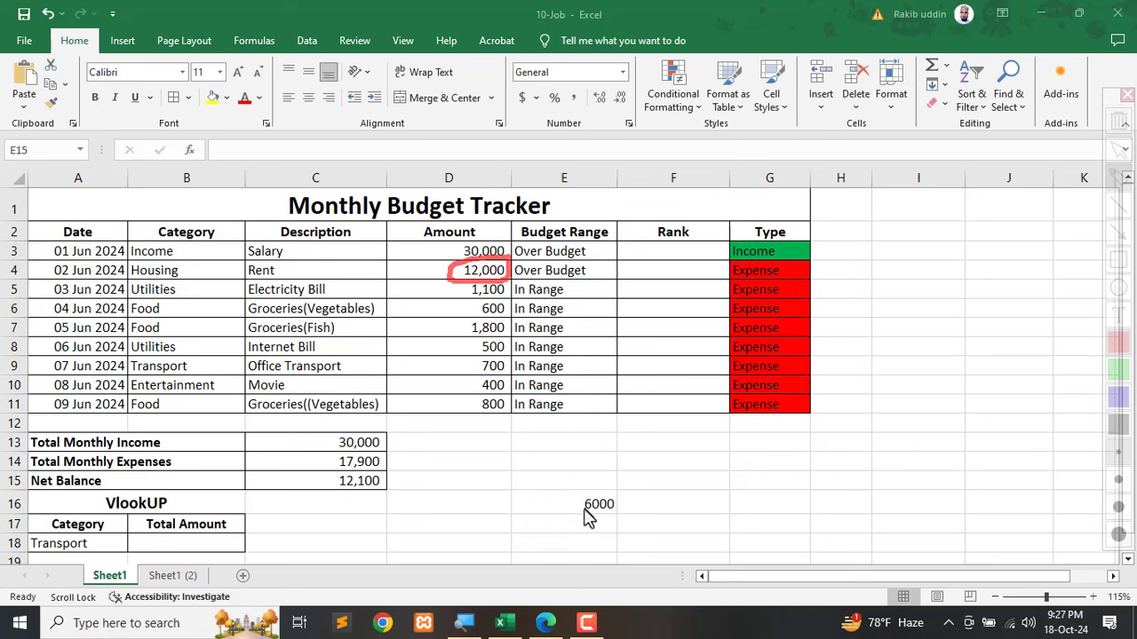
pyautogui.moveTo(581, 503)
pyautogui.mouseDown()
pyautogui.moveTo(468, 435)
pyautogui.moveTo(450, 293)
pyautogui.moveTo(451, 305)
pyautogui.mouseUp()
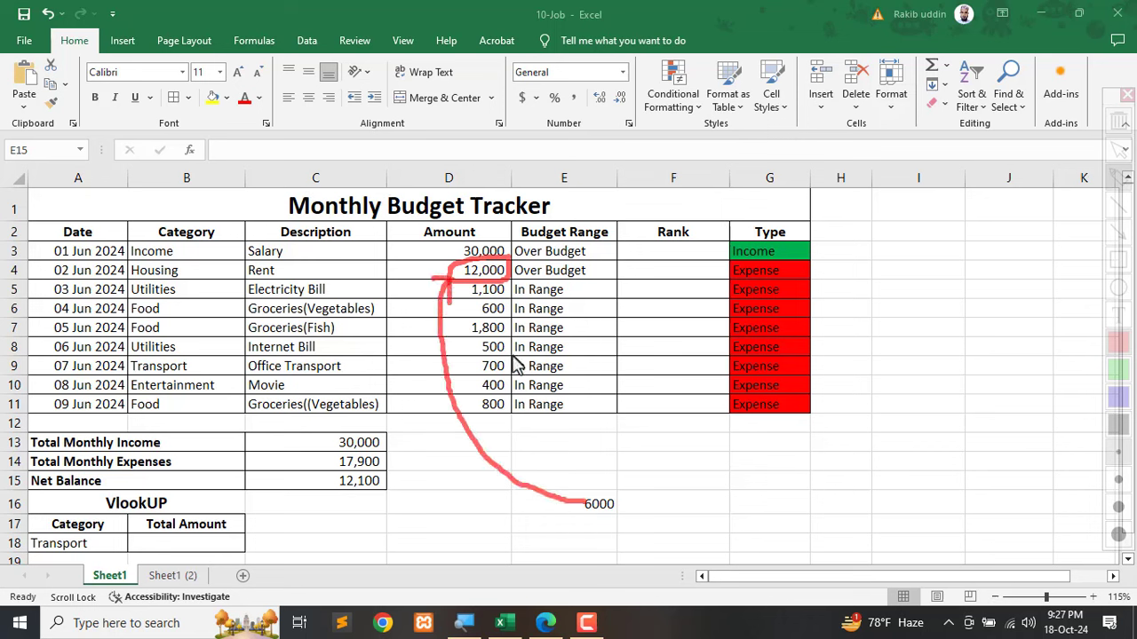
pyautogui.press('Escape')
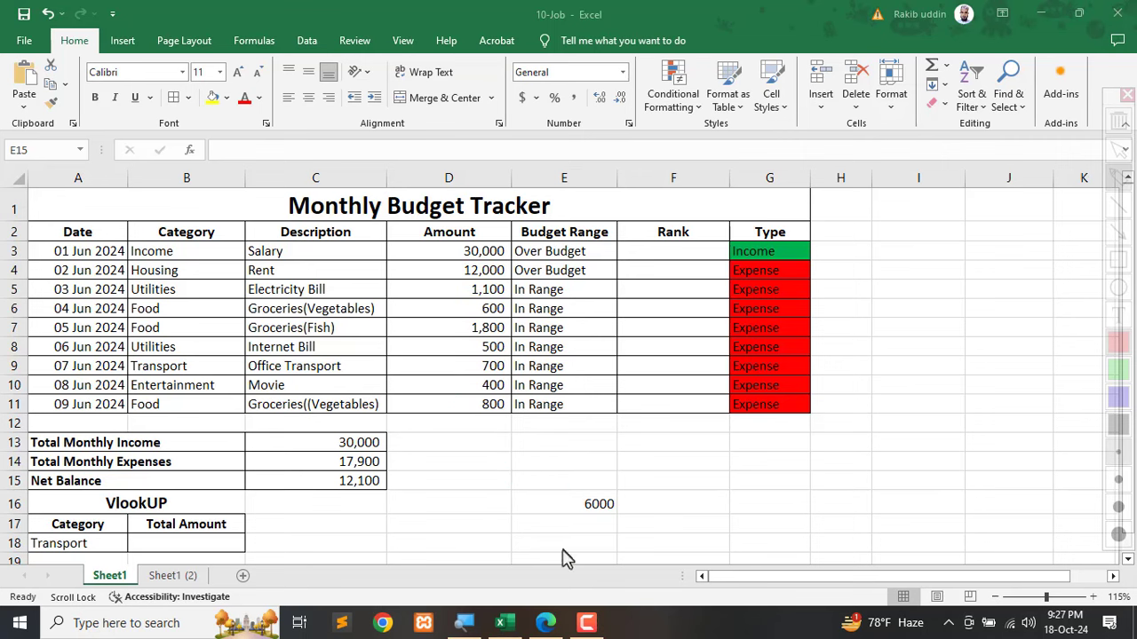
# Link the 6000 threshold to the In Range results, review E3:E11, and bring up the PDF.
pyautogui.moveTo(612, 482)
pyautogui.mouseDown()
pyautogui.moveTo(563, 537)
pyautogui.moveTo(626, 494)
pyautogui.moveTo(474, 451)
pyautogui.moveTo(414, 351)
pyautogui.moveTo(465, 291)
pyautogui.moveTo(564, 299)
pyautogui.mouseUp()
pyautogui.moveTo(563, 499)
pyautogui.mouseDown()
pyautogui.moveTo(459, 405)
pyautogui.moveTo(461, 329)
pyautogui.mouseUp()
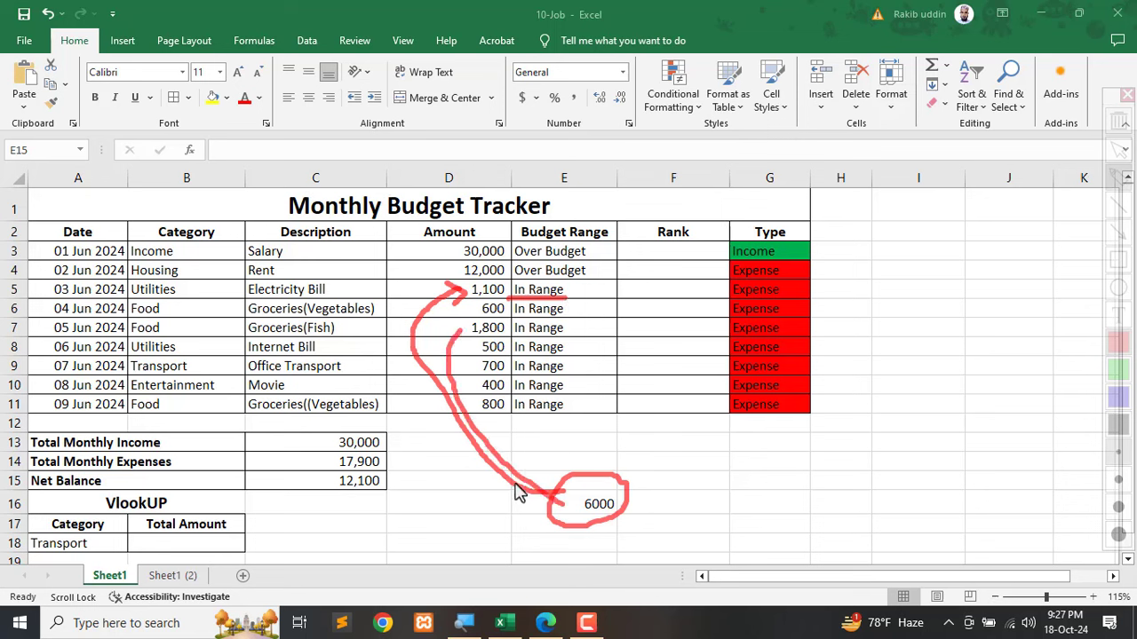
pyautogui.press('Escape')
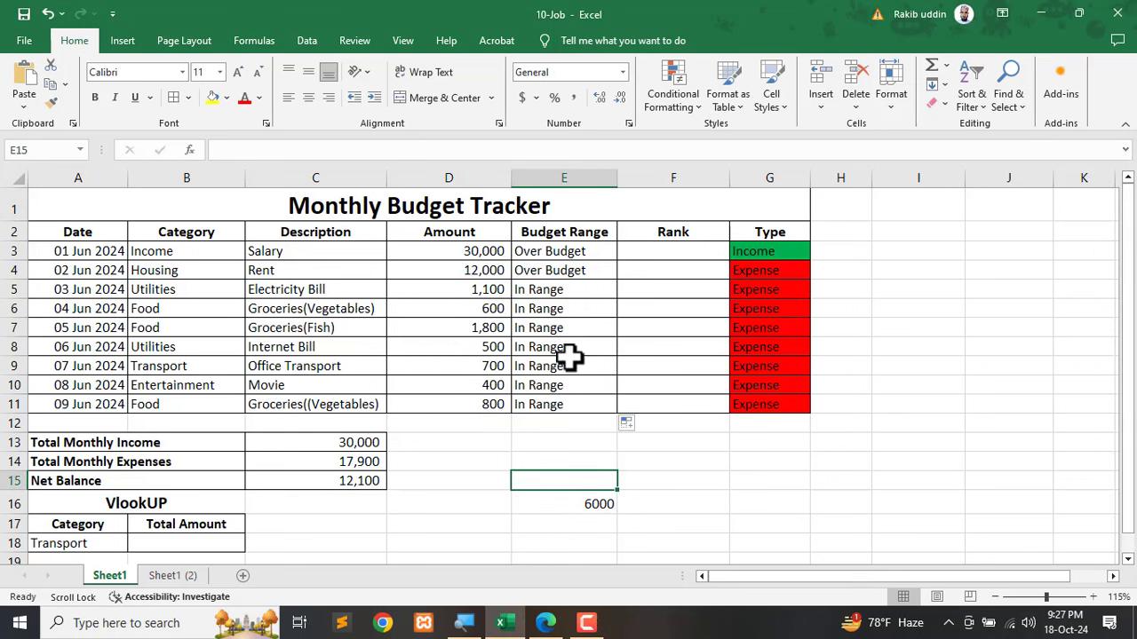
pyautogui.moveTo(570, 260); pyautogui.dragTo(554, 398)
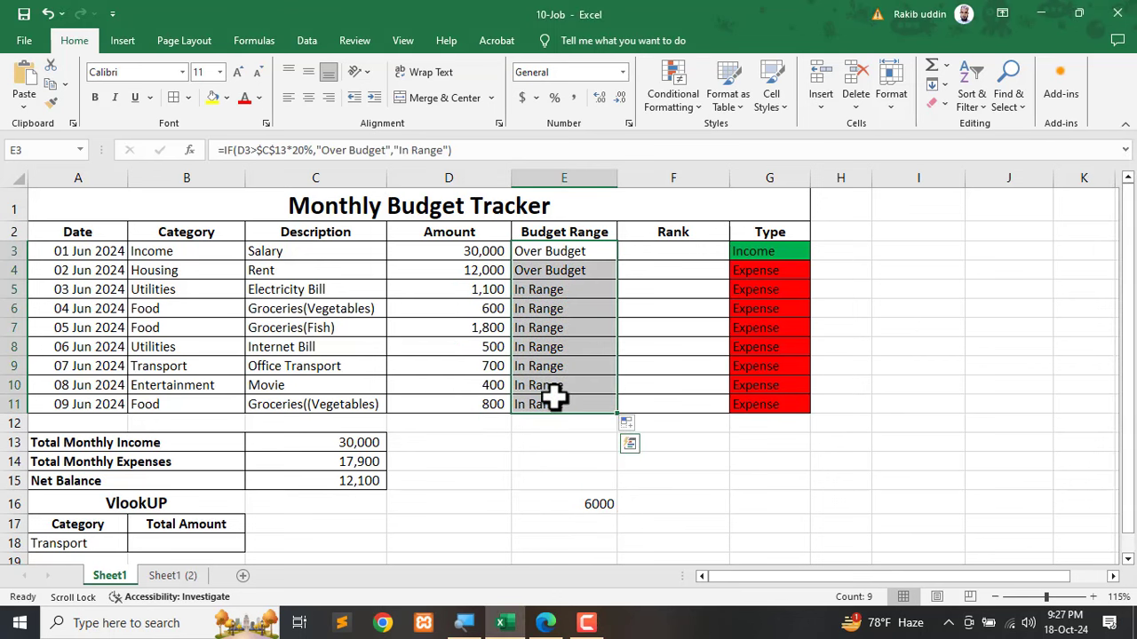
pyautogui.click(467, 475)
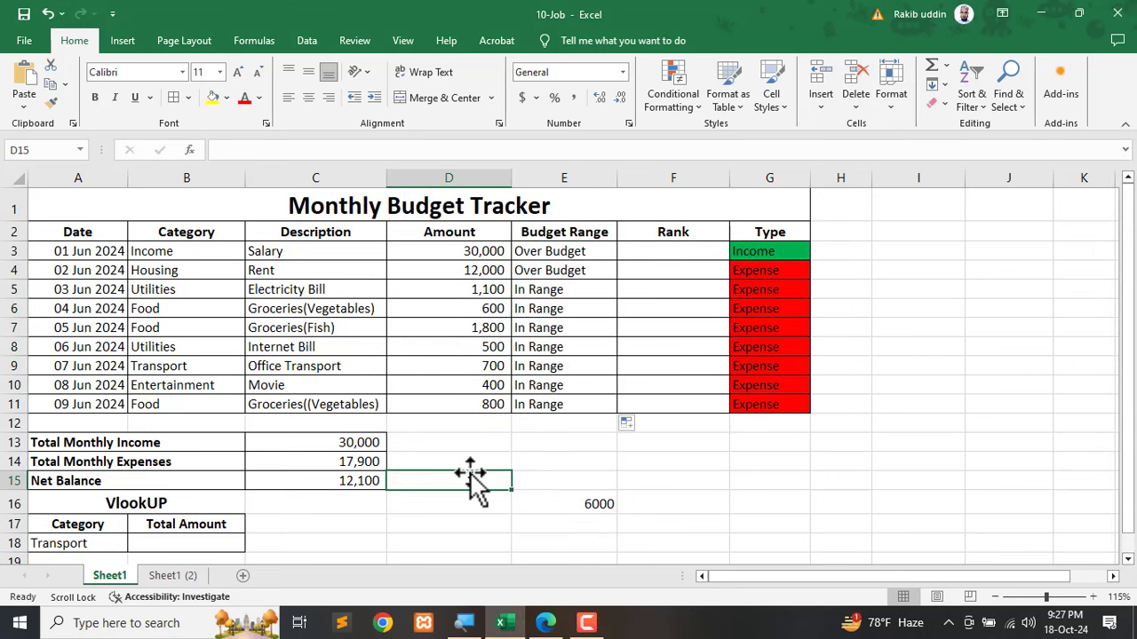
pyautogui.click(545, 623)
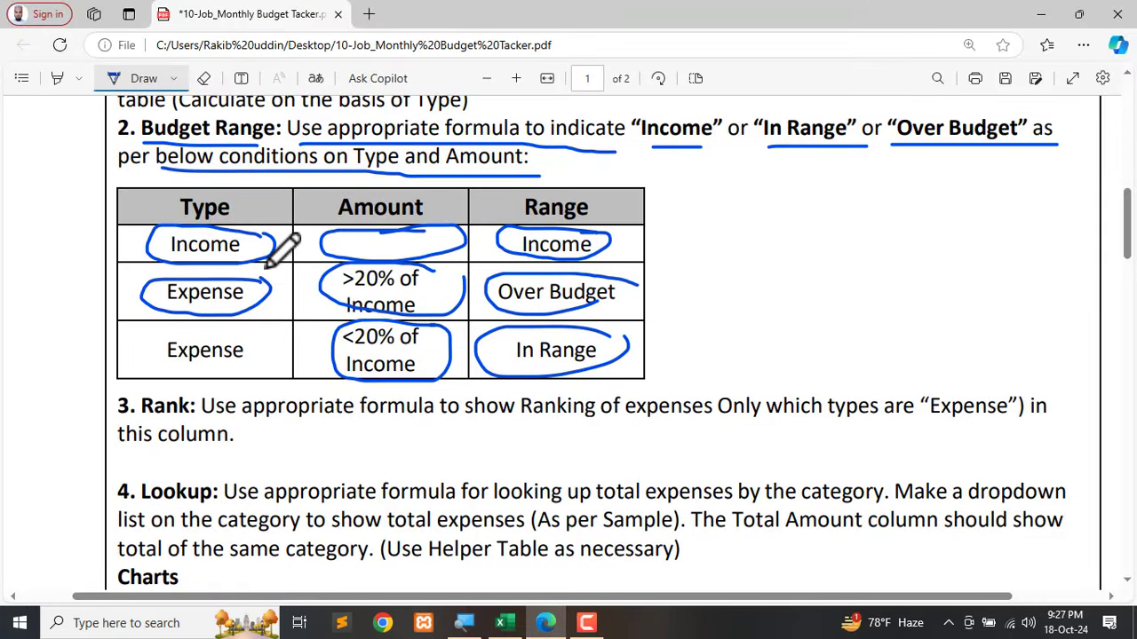
# Erase the old Type and Amount ink, then circle Income in both the Type and Range columns.
pyautogui.click(203, 78)
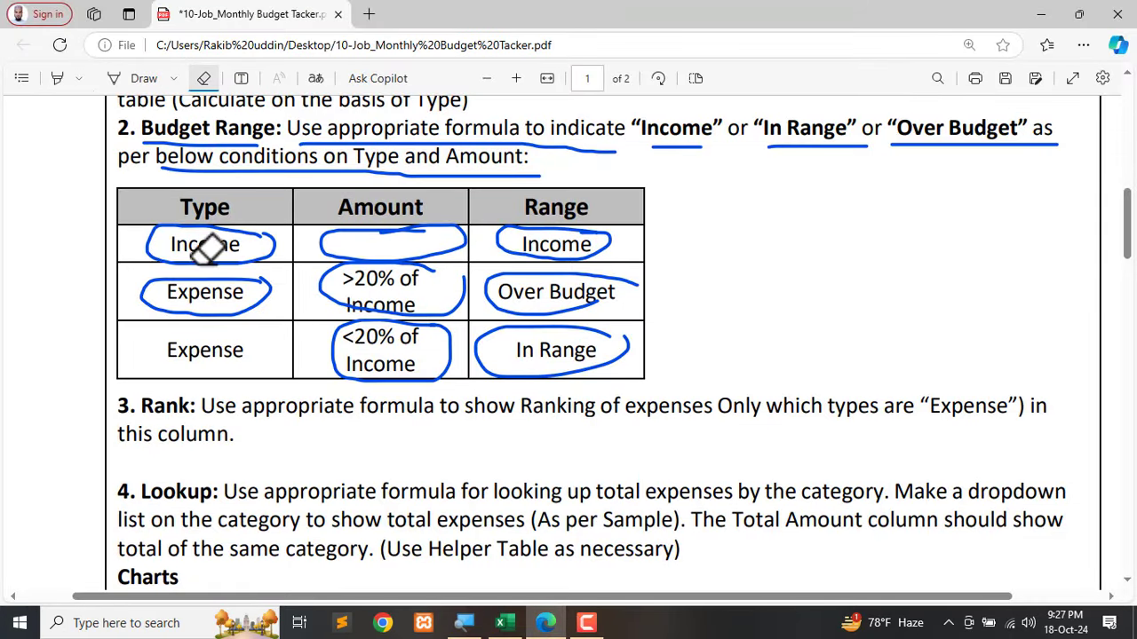
pyautogui.moveTo(203, 246)
pyautogui.mouseDown()
pyautogui.moveTo(510, 211)
pyautogui.moveTo(505, 248)
pyautogui.mouseUp()
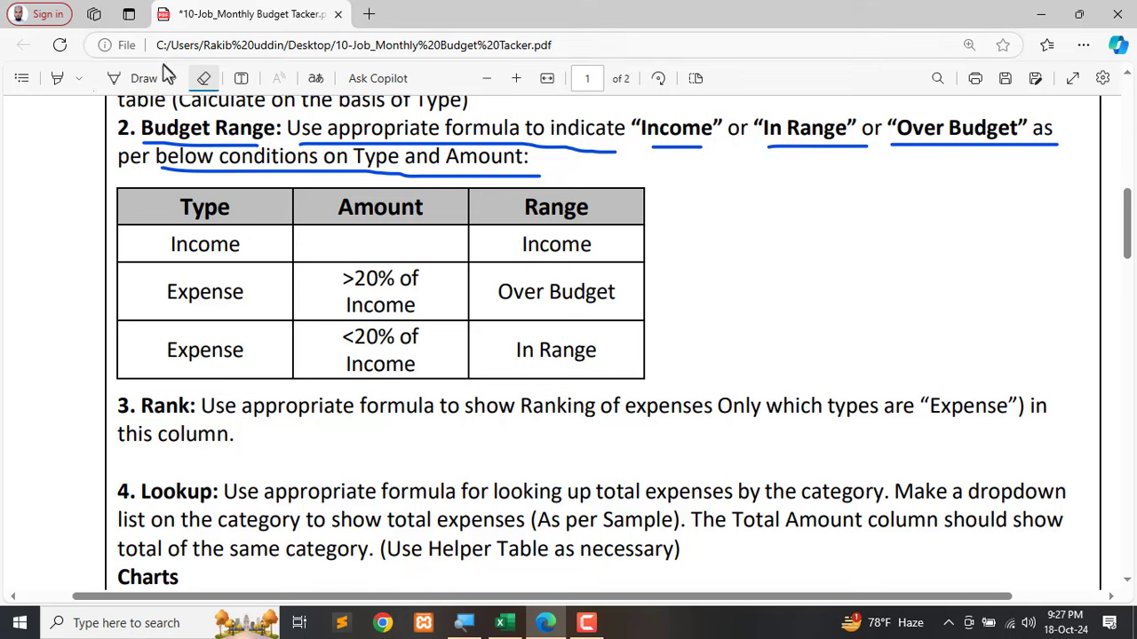
pyautogui.click(138, 78)
pyautogui.moveTo(240, 233)
pyautogui.mouseDown()
pyautogui.moveTo(169, 233)
pyautogui.moveTo(158, 253)
pyautogui.moveTo(227, 258)
pyautogui.moveTo(240, 227)
pyautogui.moveTo(334, 238)
pyautogui.moveTo(312, 255)
pyautogui.mouseUp()
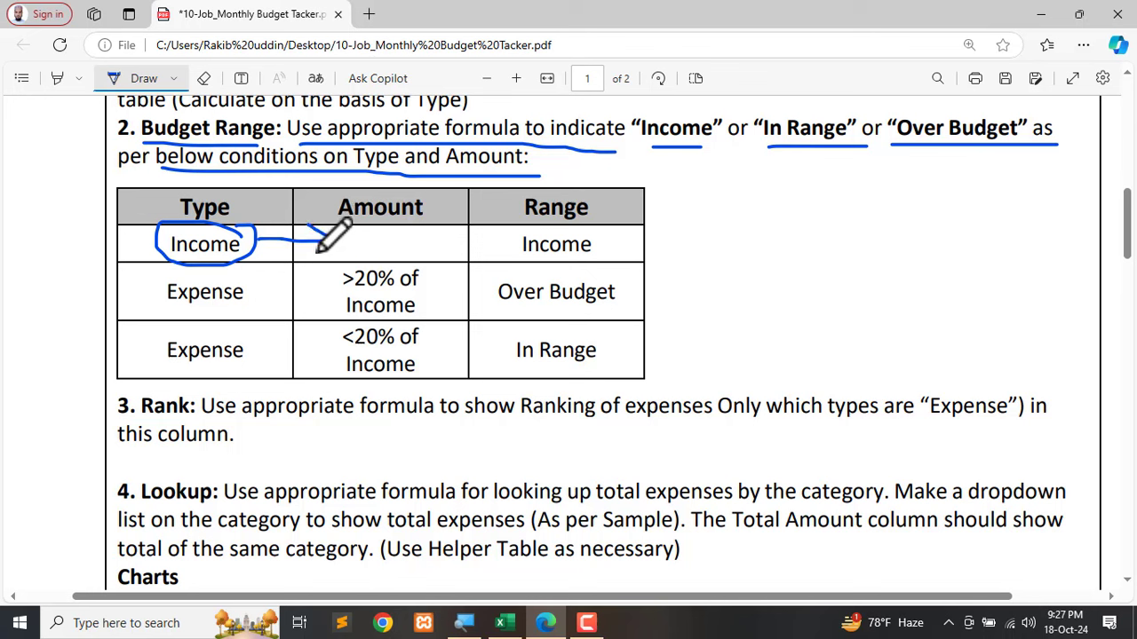
pyautogui.moveTo(590, 224)
pyautogui.mouseDown()
pyautogui.moveTo(519, 218)
pyautogui.moveTo(540, 260)
pyautogui.moveTo(603, 224)
pyautogui.mouseUp()
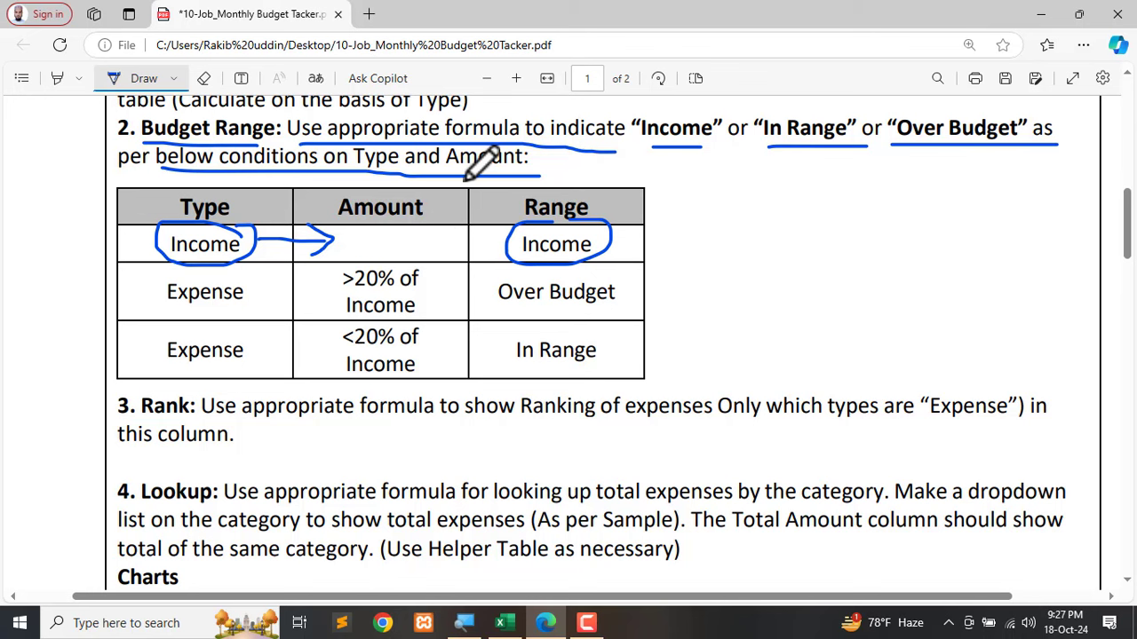
# Change E3's formula to =IF(G3="Income","Income",IF(D3>$C$13*20%,"Over Budget","In Range")).
pyautogui.click(1039, 16)
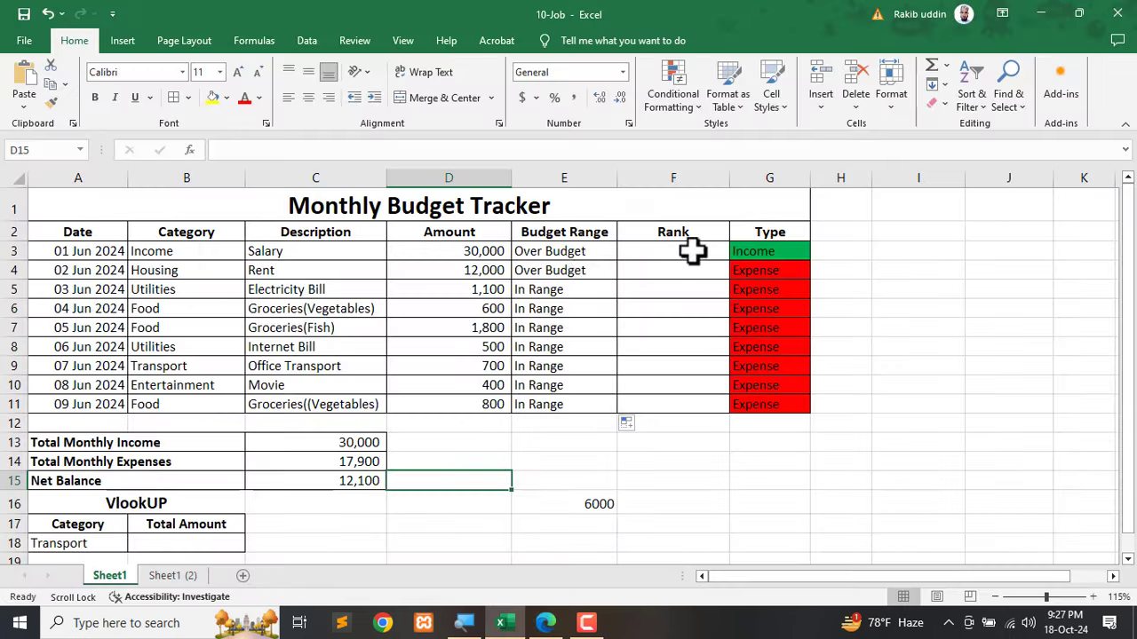
pyautogui.click(549, 253)
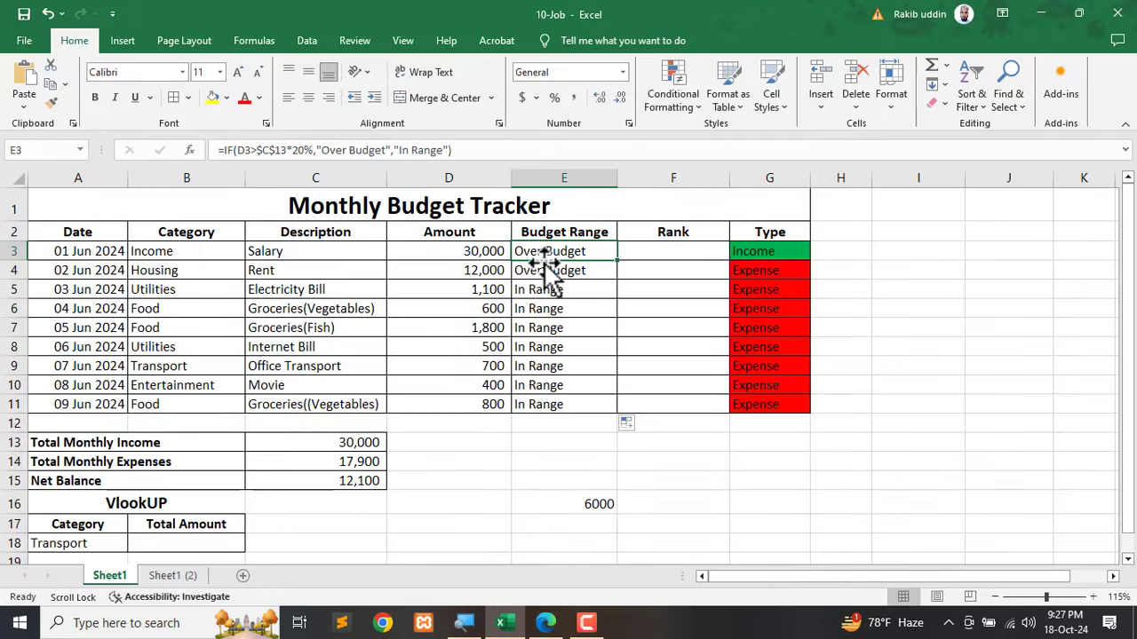
pyautogui.doubleClick(528, 252)
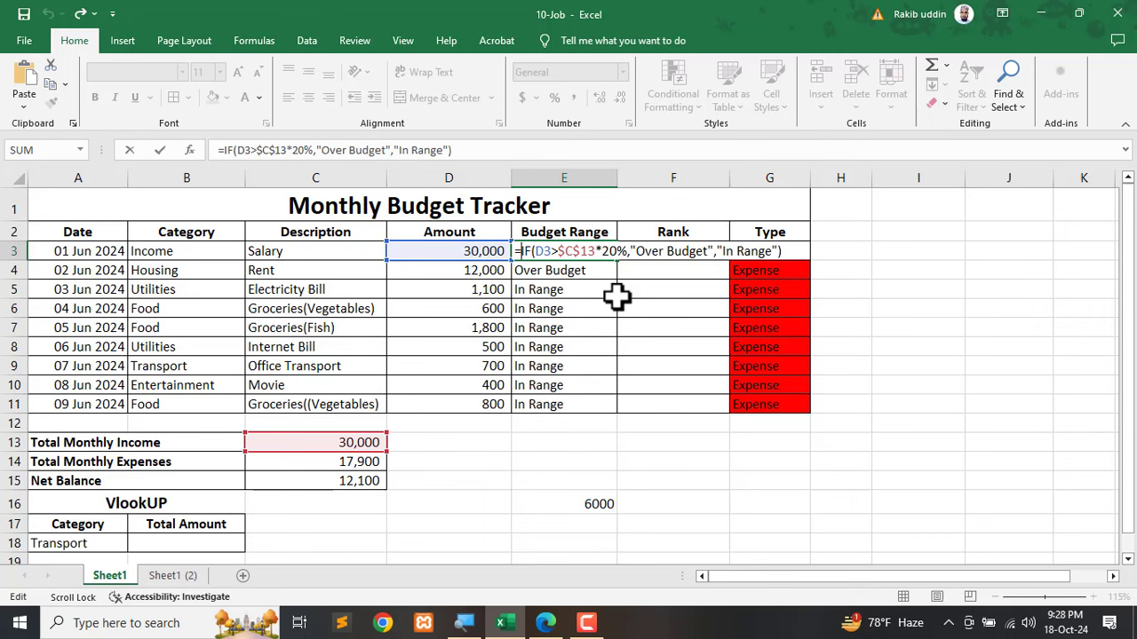
pyautogui.write('IF(')
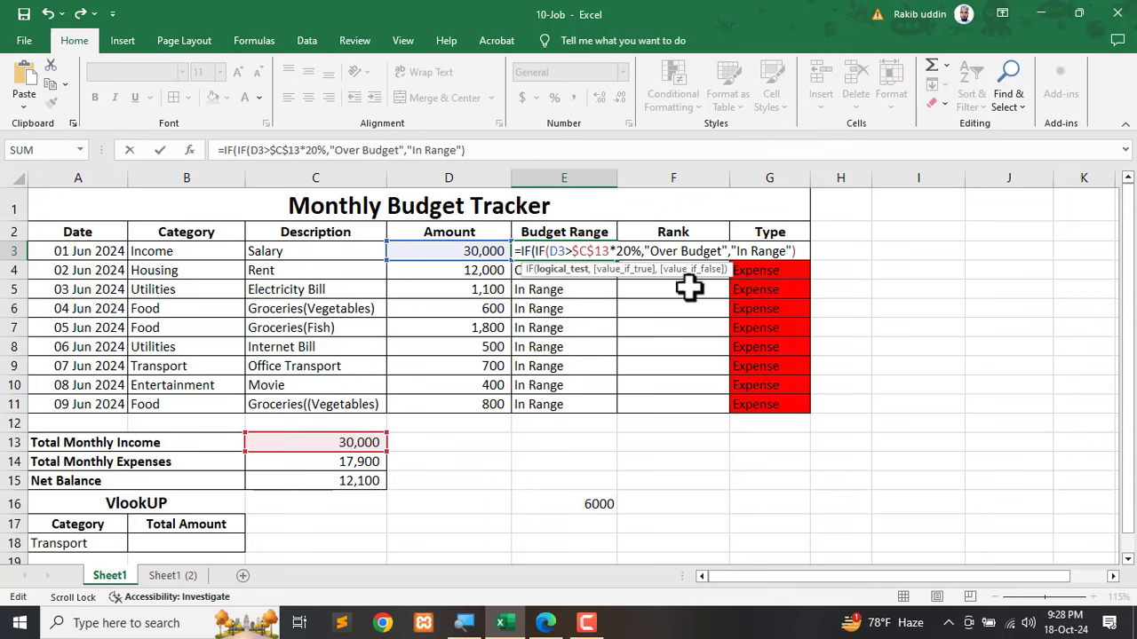
pyautogui.click(820, 252)
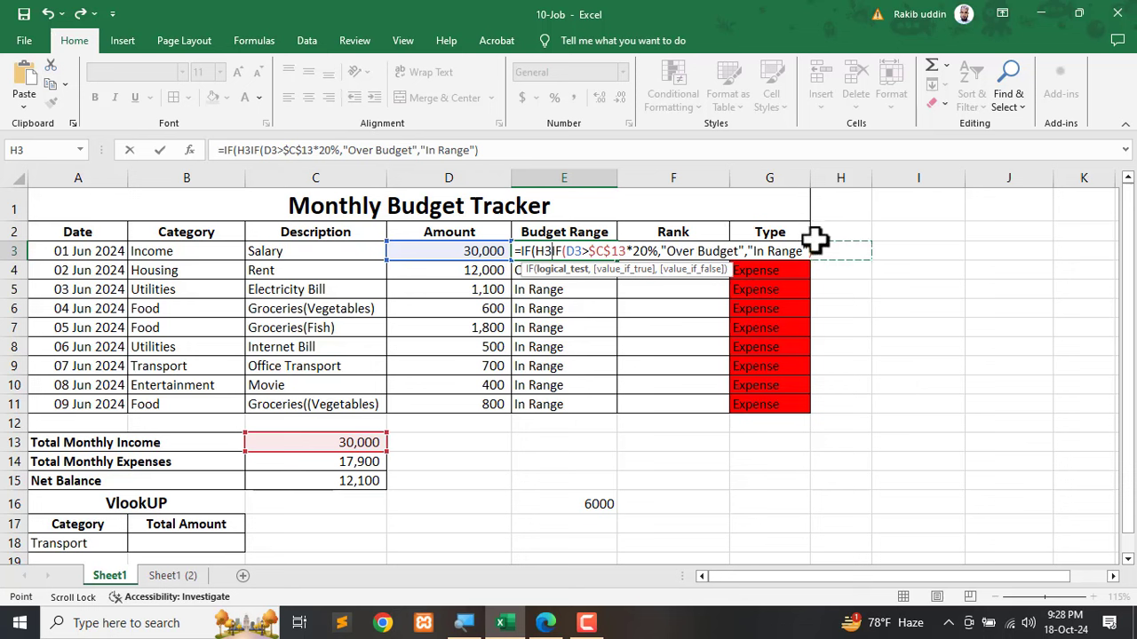
pyautogui.click(787, 268)
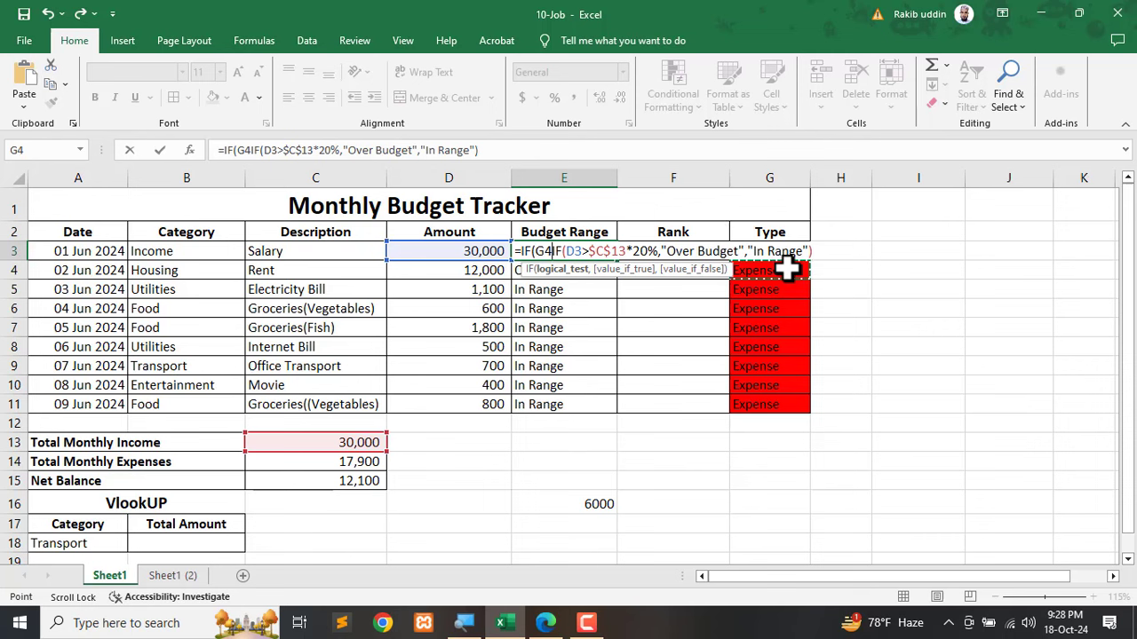
pyautogui.click(772, 232)
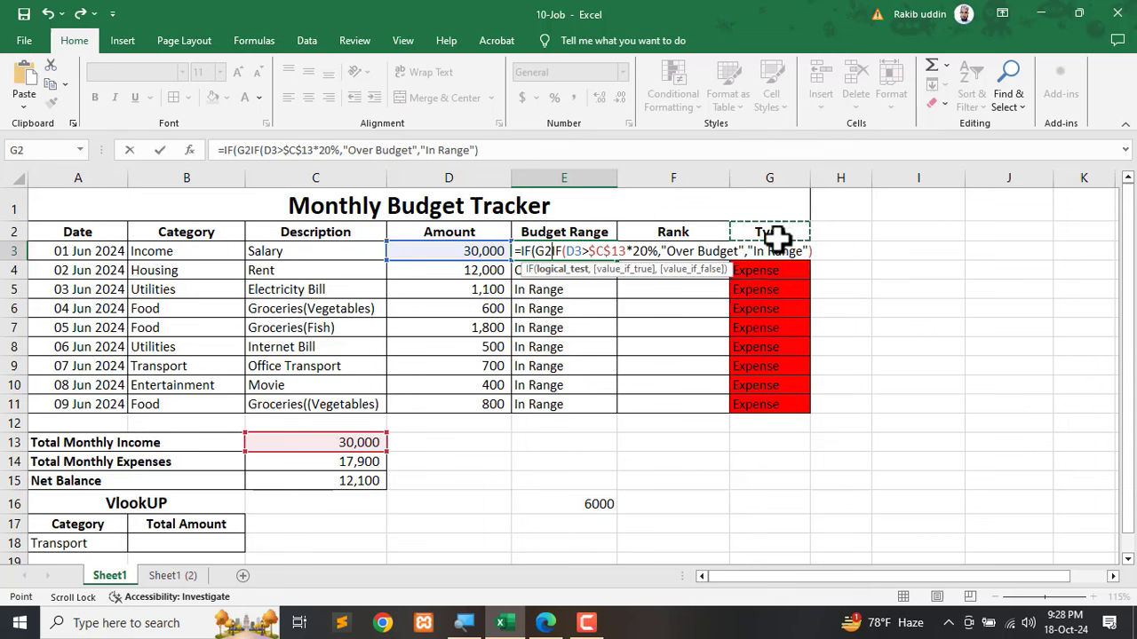
pyautogui.click(770, 254)
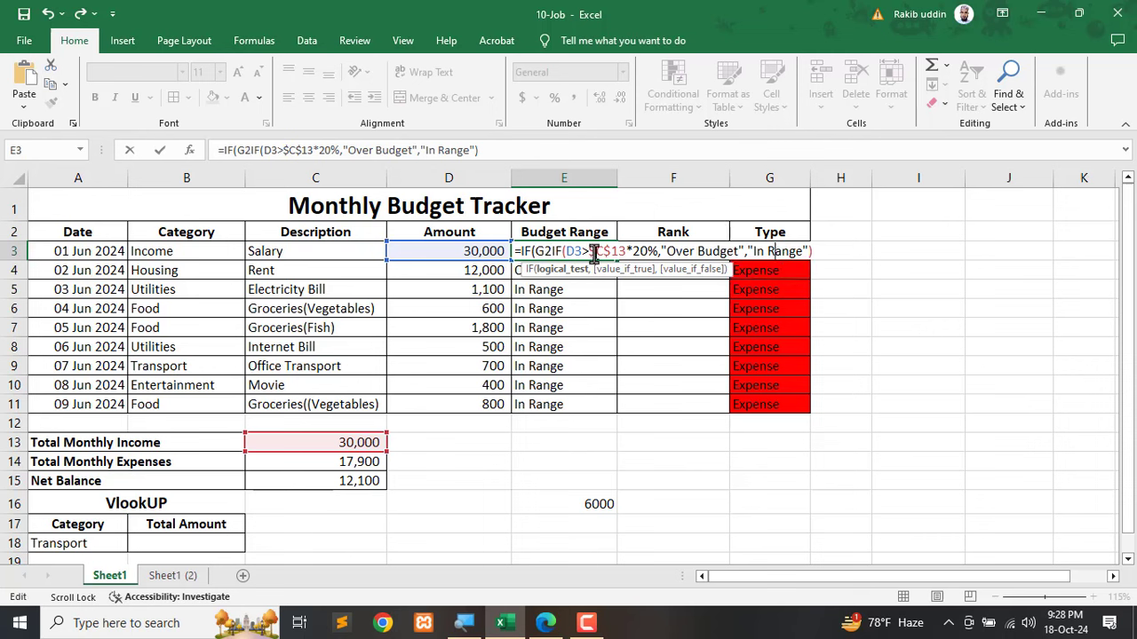
pyautogui.click(550, 251)
pyautogui.press('BackSpace')
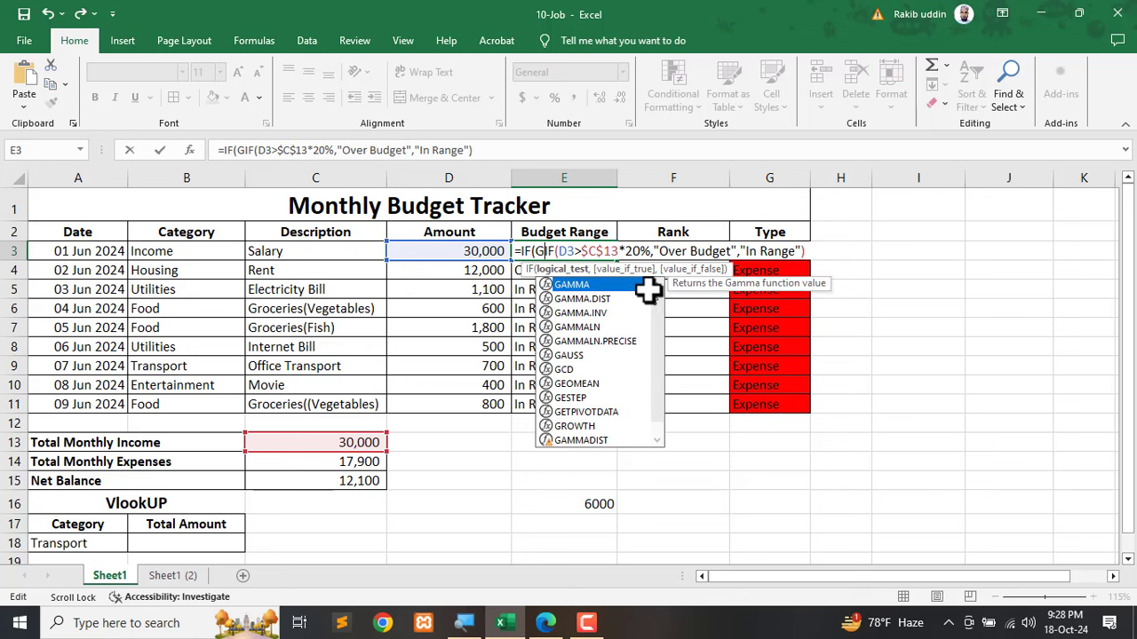
pyautogui.write('3')
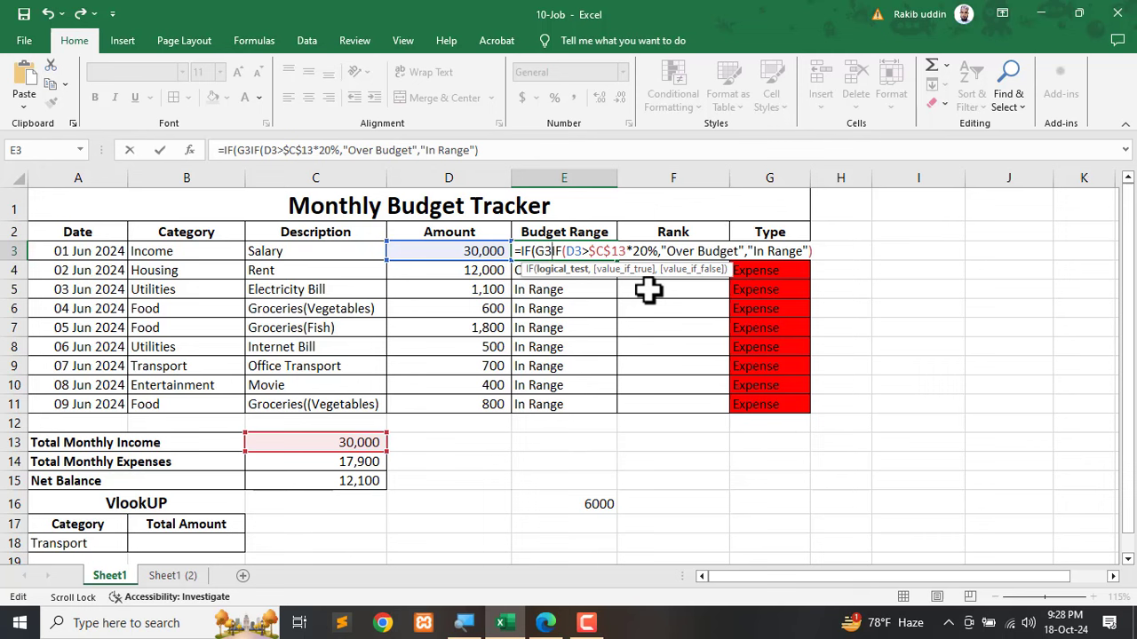
pyautogui.write('="')
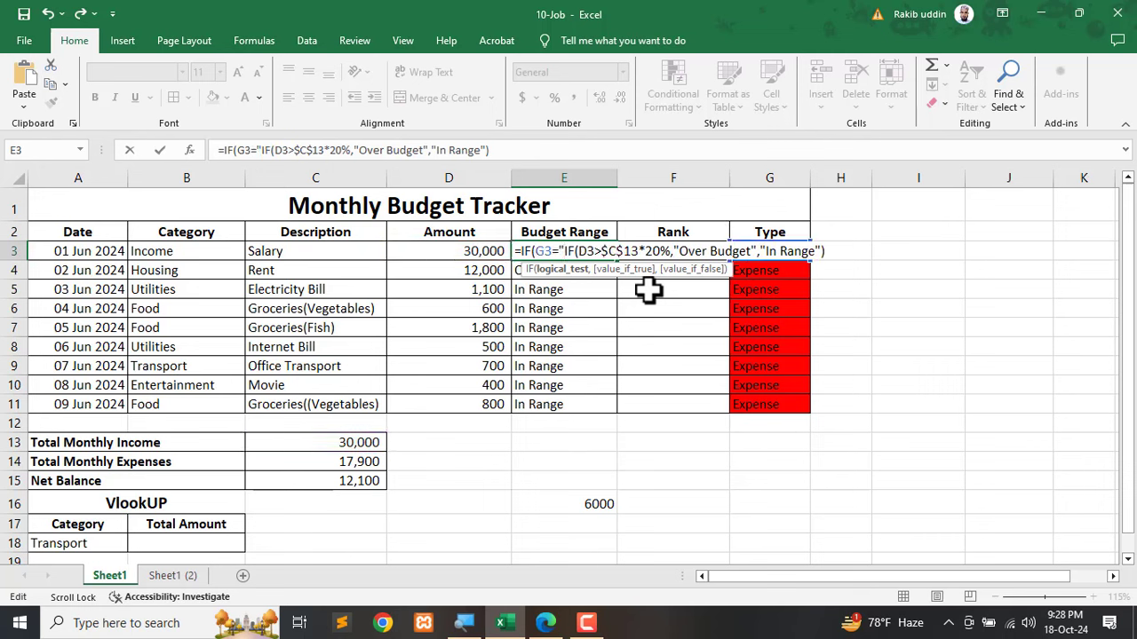
pyautogui.write('Income')
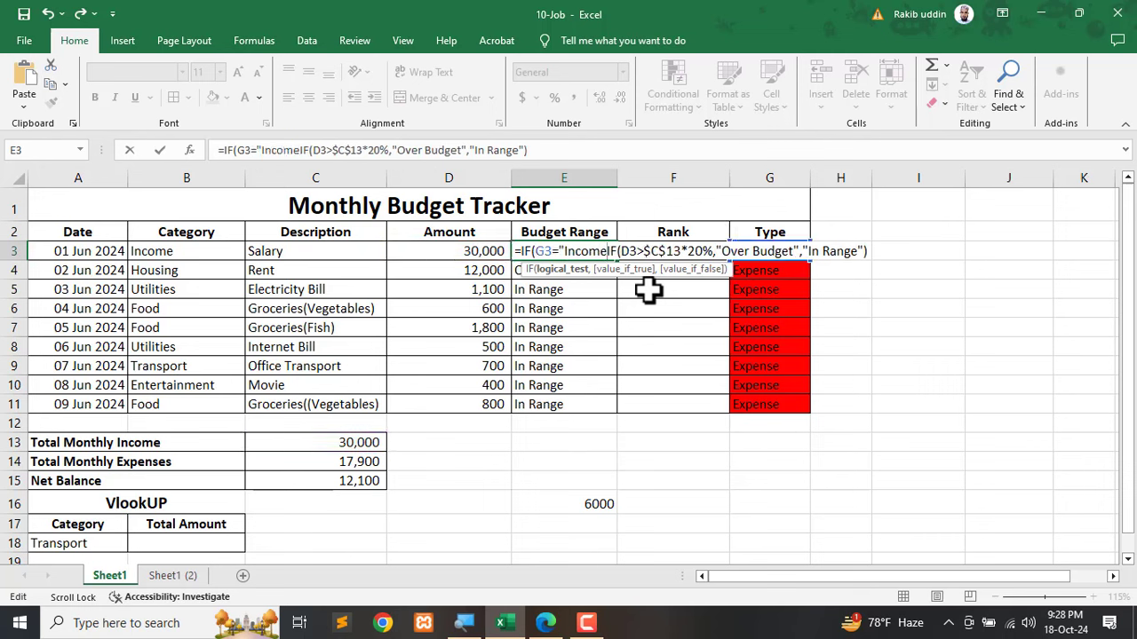
pyautogui.write('",')
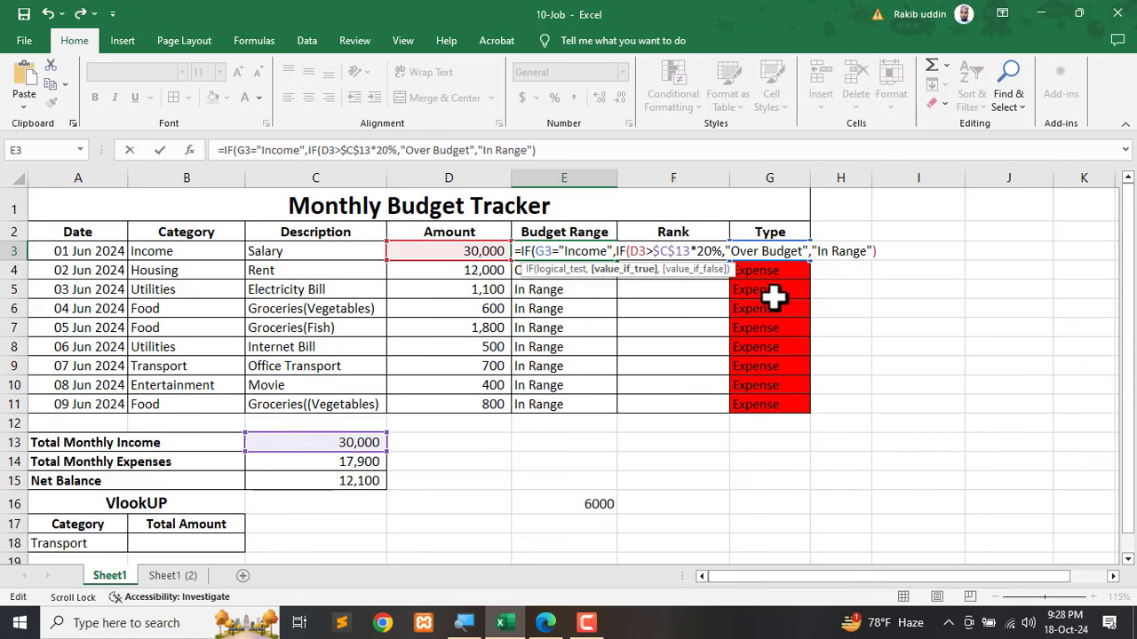
pyautogui.write('"Income')
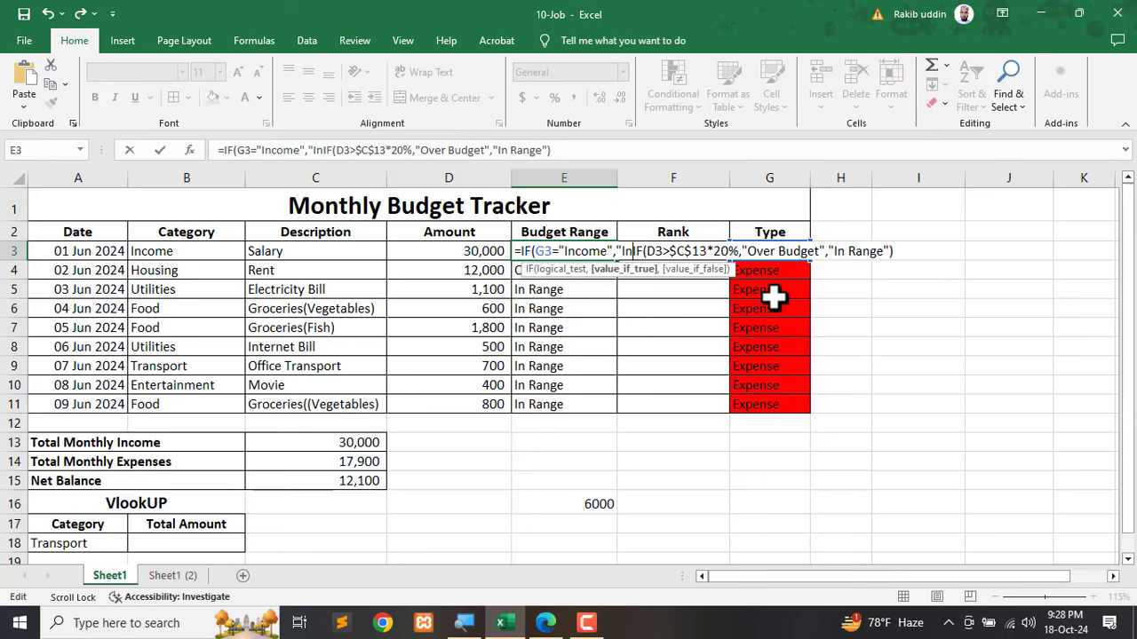
pyautogui.write('",')
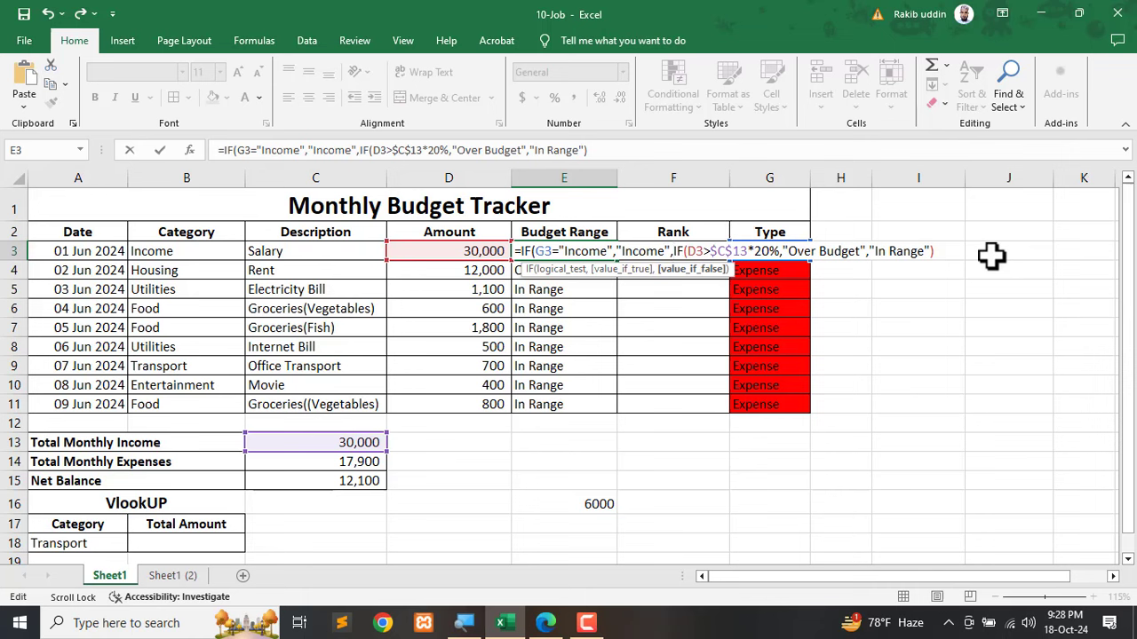
pyautogui.press('Return')
pyautogui.press('Return')
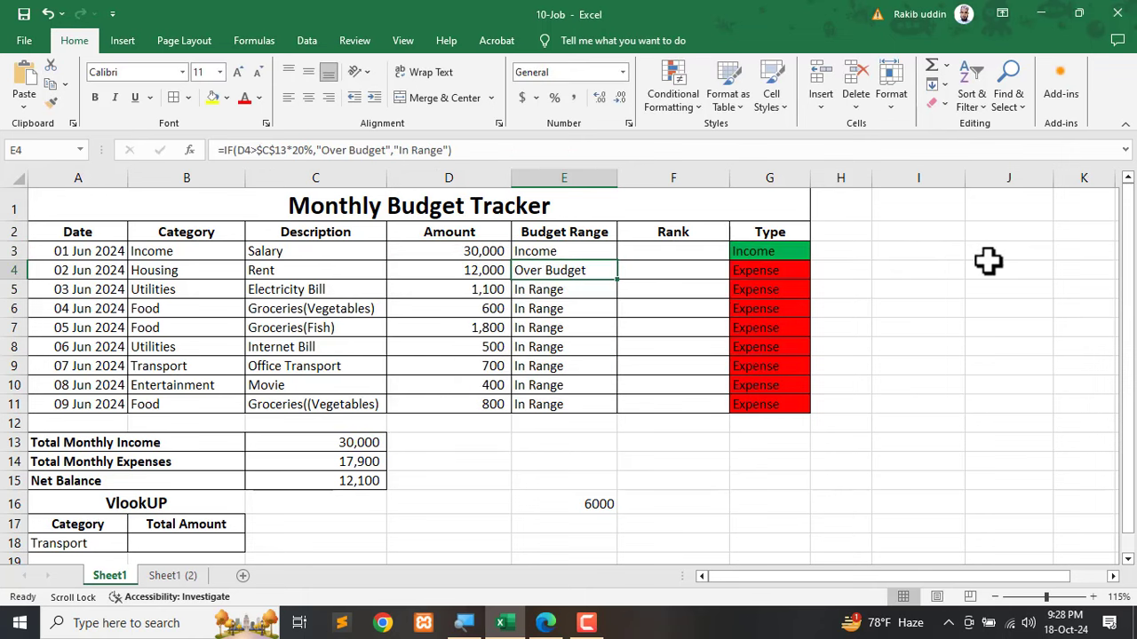
# Fill the Income-aware Budget Range formula from E3 down to E11.
pyautogui.click(563, 251)
pyautogui.moveTo(616, 260); pyautogui.dragTo(612, 411)
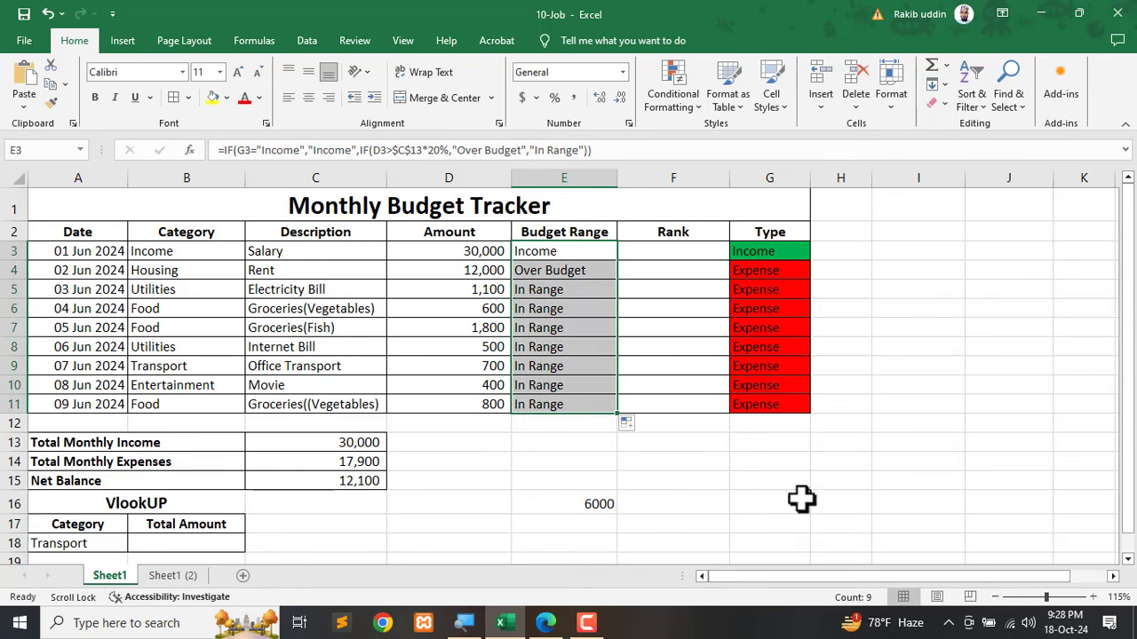
pyautogui.click(771, 528)
# Mark G3's Income type and its link to Budget Range with the screen pen, then clear the marks.
pyautogui.hotkey('ctrl', 'alt', 'g')
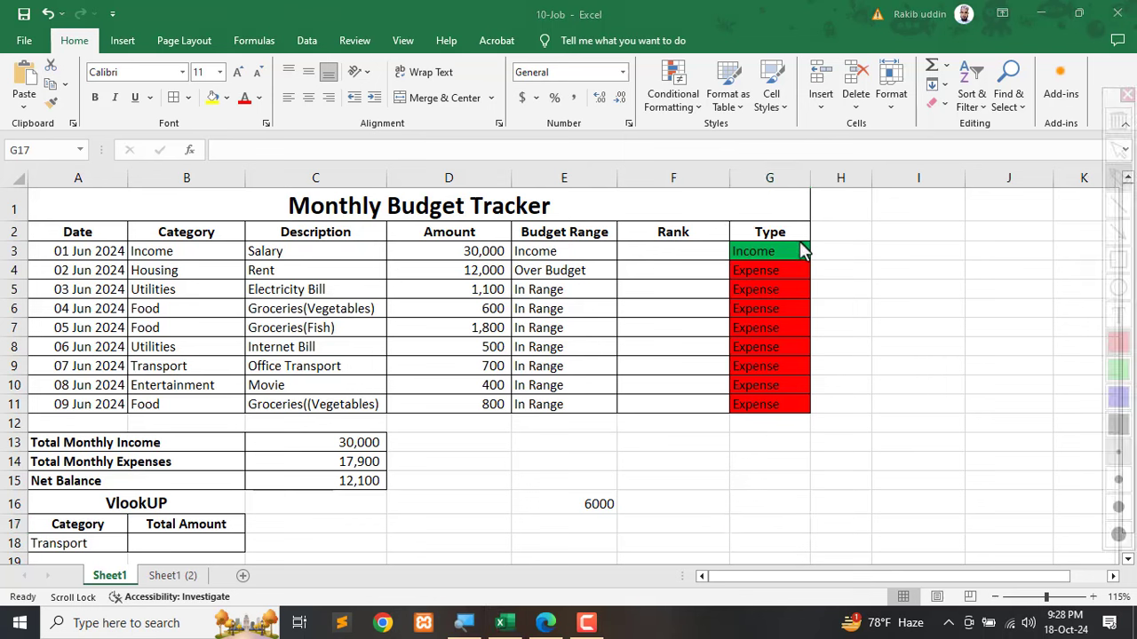
pyautogui.moveTo(801, 251)
pyautogui.mouseDown()
pyautogui.moveTo(731, 238)
pyautogui.moveTo(733, 267)
pyautogui.moveTo(753, 258)
pyautogui.moveTo(668, 270)
pyautogui.moveTo(590, 253)
pyautogui.moveTo(616, 273)
pyautogui.mouseUp()
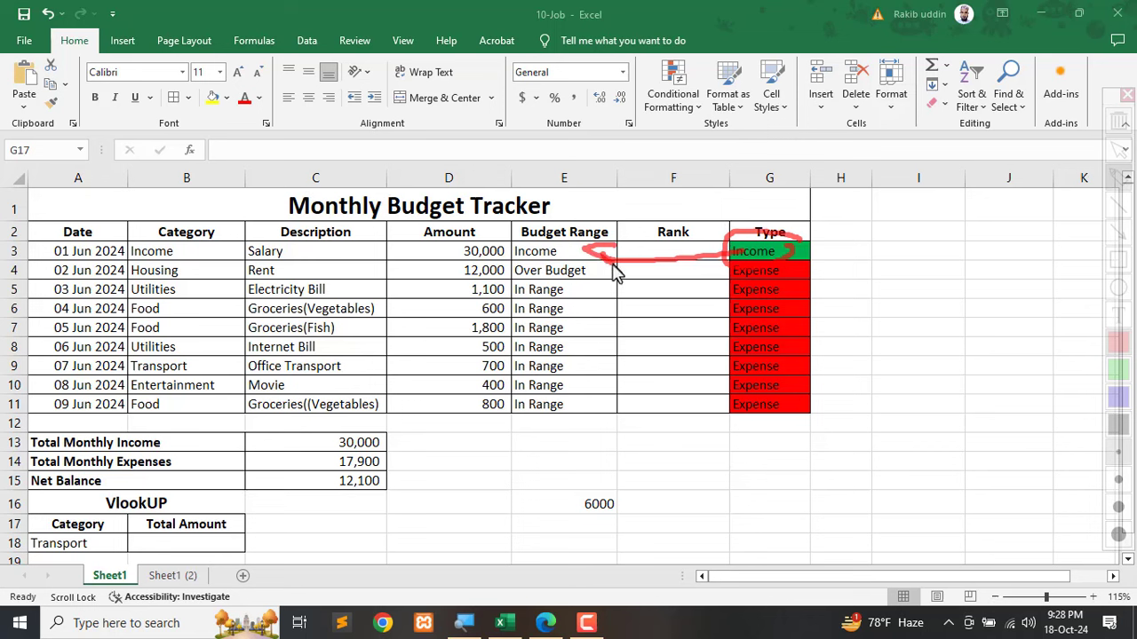
pyautogui.moveTo(747, 272); pyautogui.dragTo(651, 280)
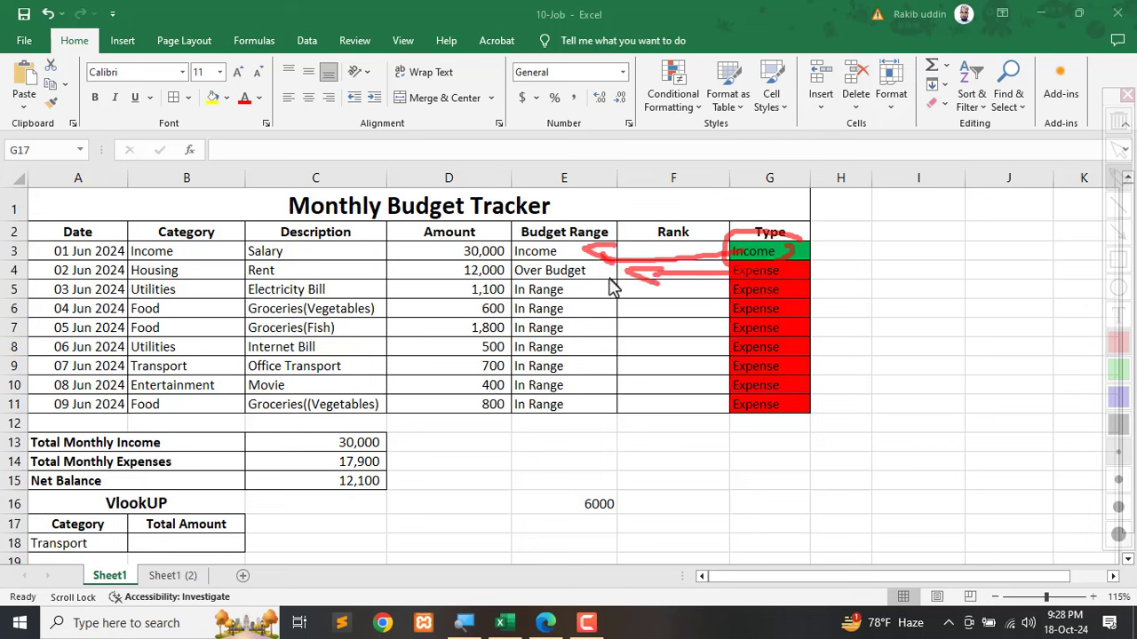
pyautogui.moveTo(384, 433)
pyautogui.mouseDown()
pyautogui.moveTo(326, 425)
pyautogui.moveTo(322, 455)
pyautogui.moveTo(359, 464)
pyautogui.moveTo(387, 453)
pyautogui.moveTo(424, 322)
pyautogui.moveTo(457, 280)
pyautogui.mouseUp()
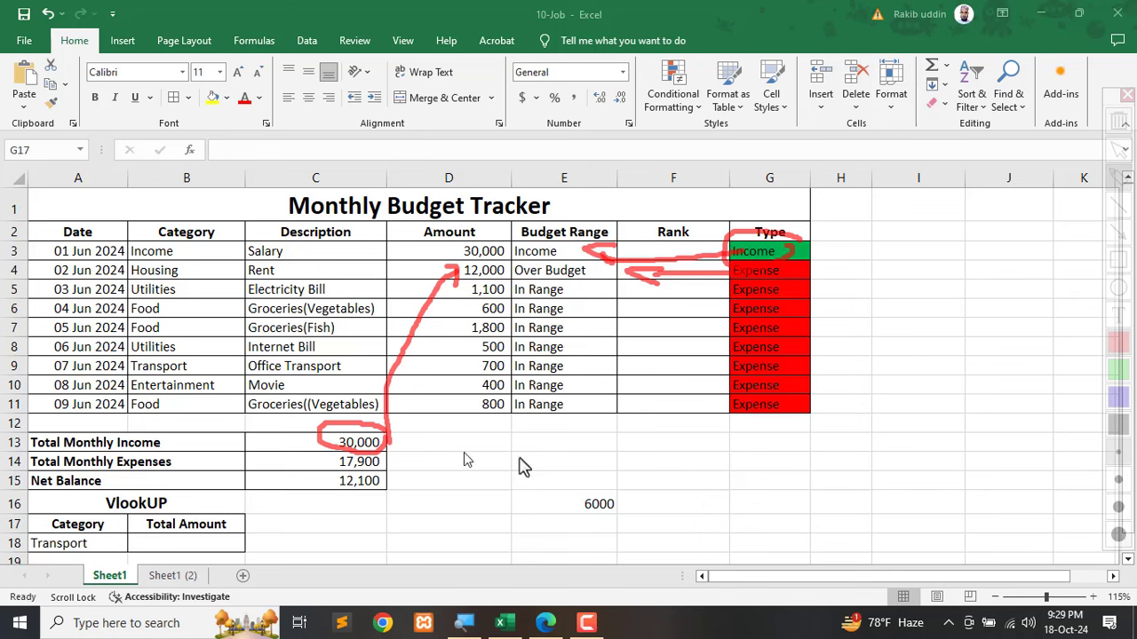
pyautogui.press('Escape')
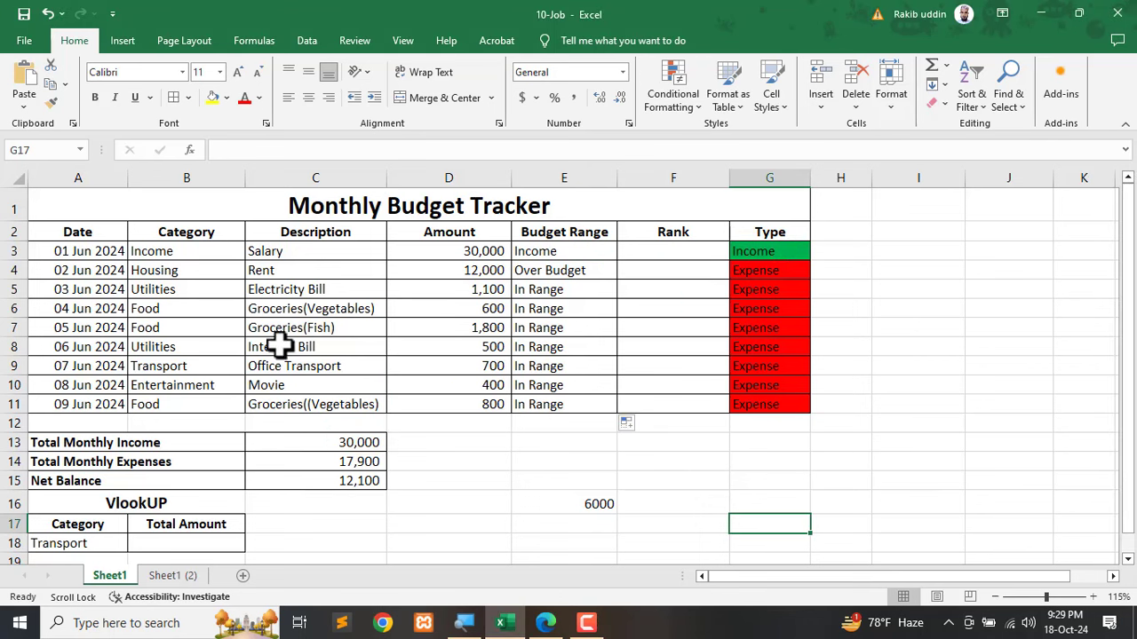
# Copy the Income category from B3 into B7.
pyautogui.click(157, 254)
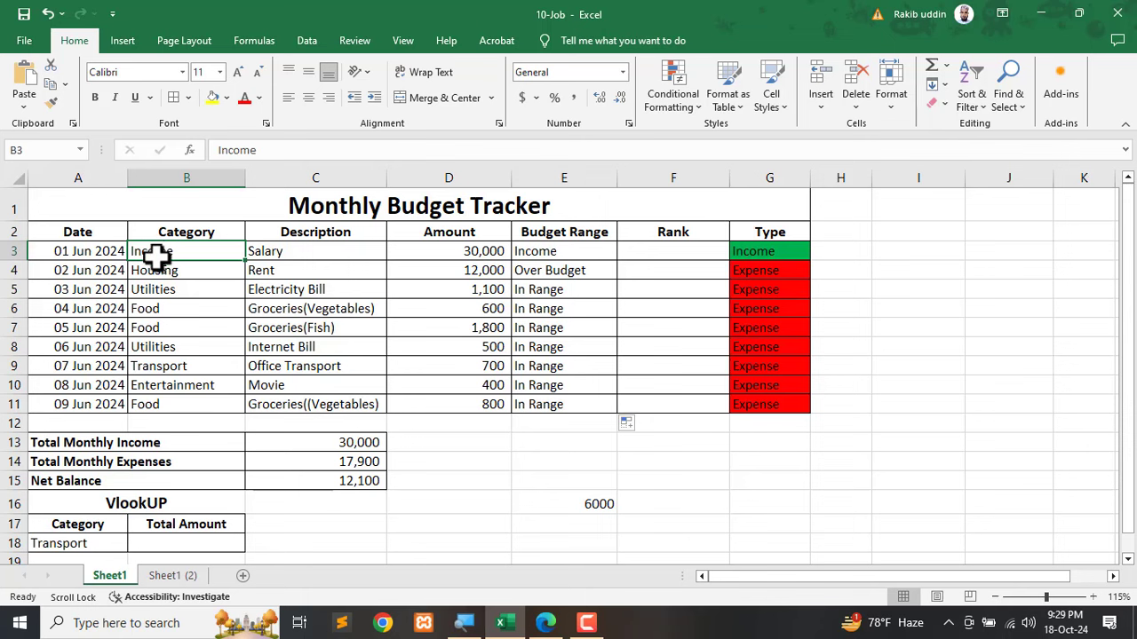
pyautogui.hotkey('ctrl', 'c')
pyautogui.click(160, 330)
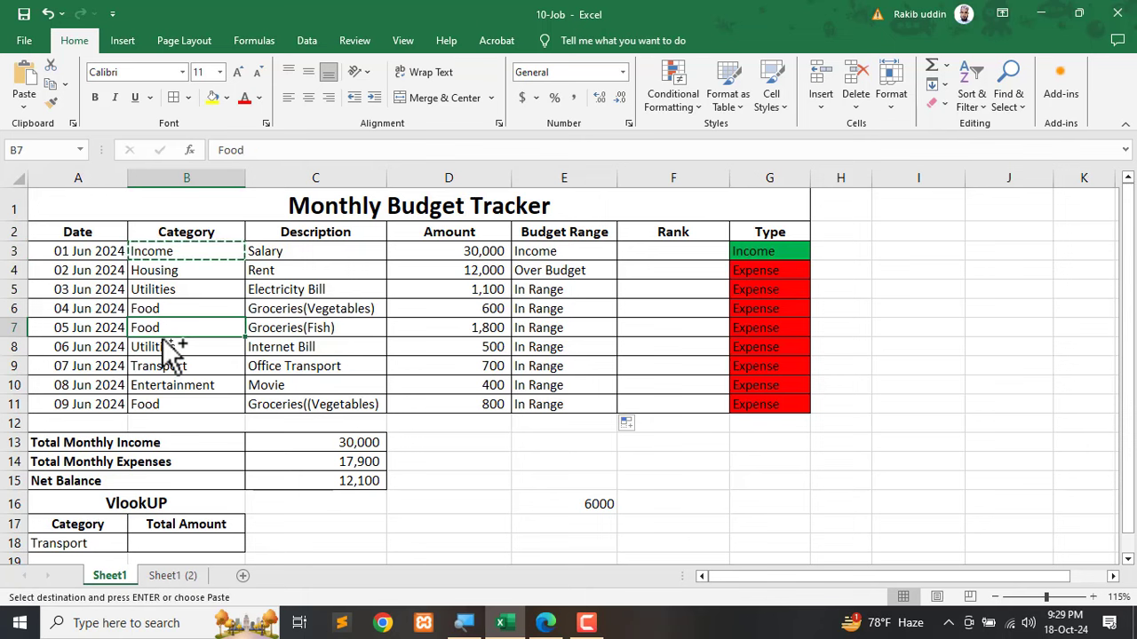
pyautogui.hotkey('ctrl', 'v')
pyautogui.click(523, 465)
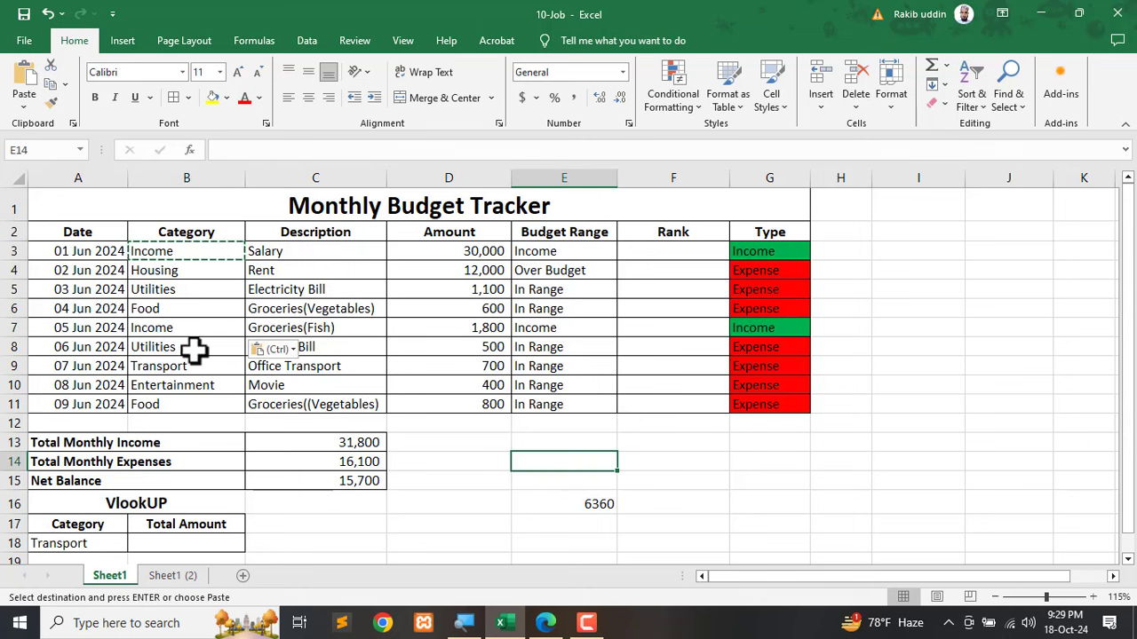
pyautogui.click(156, 329)
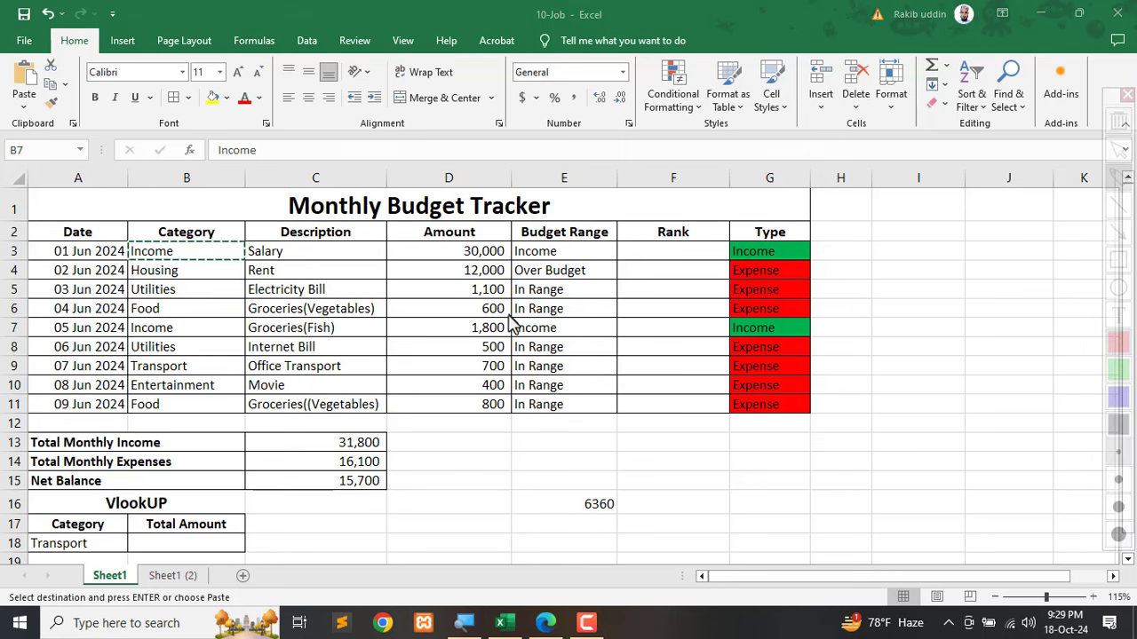
# Circle the 1,800 amount and point arrows at it and at E7's Income, then clear the marks.
pyautogui.moveTo(509, 321); pyautogui.dragTo(495, 317)
pyautogui.moveTo(448, 336); pyautogui.dragTo(510, 342)
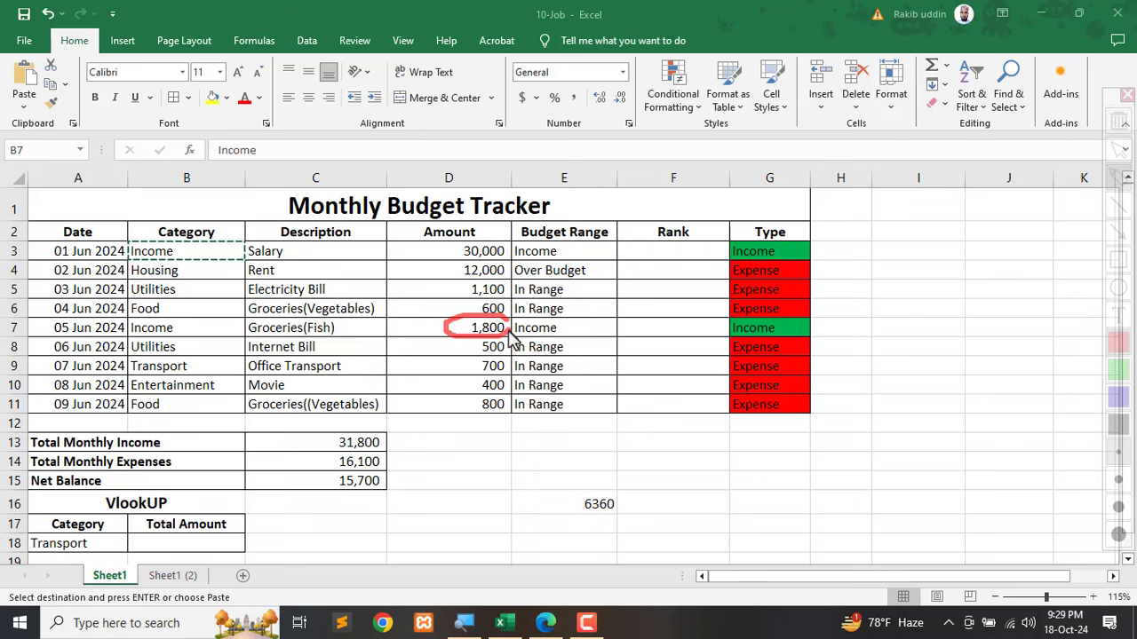
pyautogui.moveTo(582, 508)
pyautogui.mouseDown()
pyautogui.moveTo(477, 467)
pyautogui.moveTo(457, 357)
pyautogui.mouseUp()
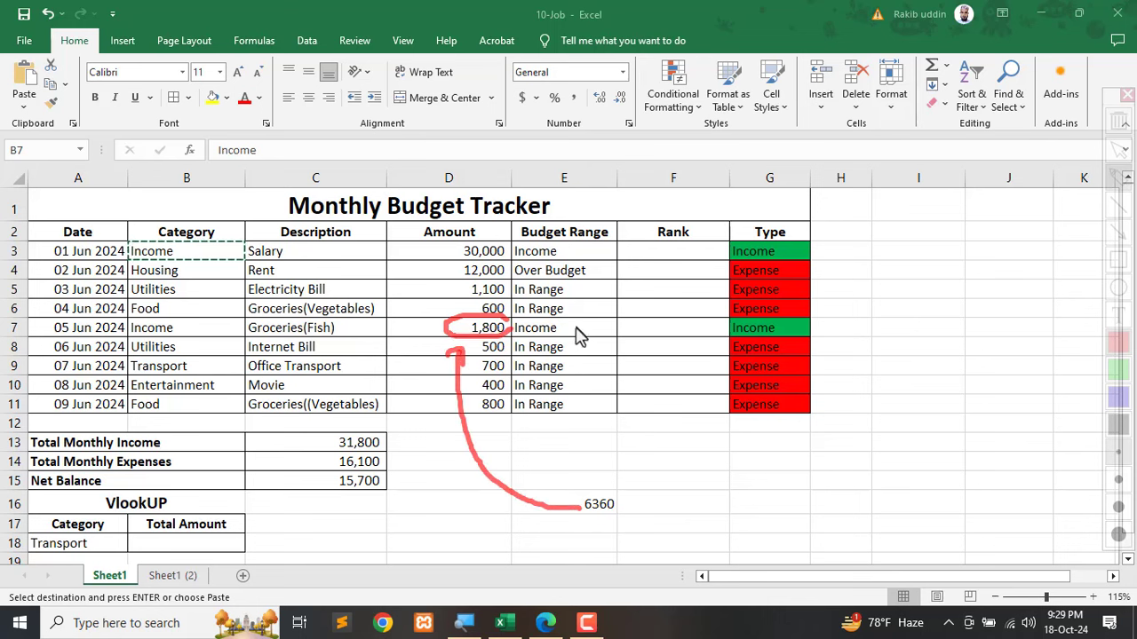
pyautogui.moveTo(589, 319)
pyautogui.mouseDown()
pyautogui.moveTo(561, 331)
pyautogui.moveTo(734, 330)
pyautogui.moveTo(697, 355)
pyautogui.mouseUp()
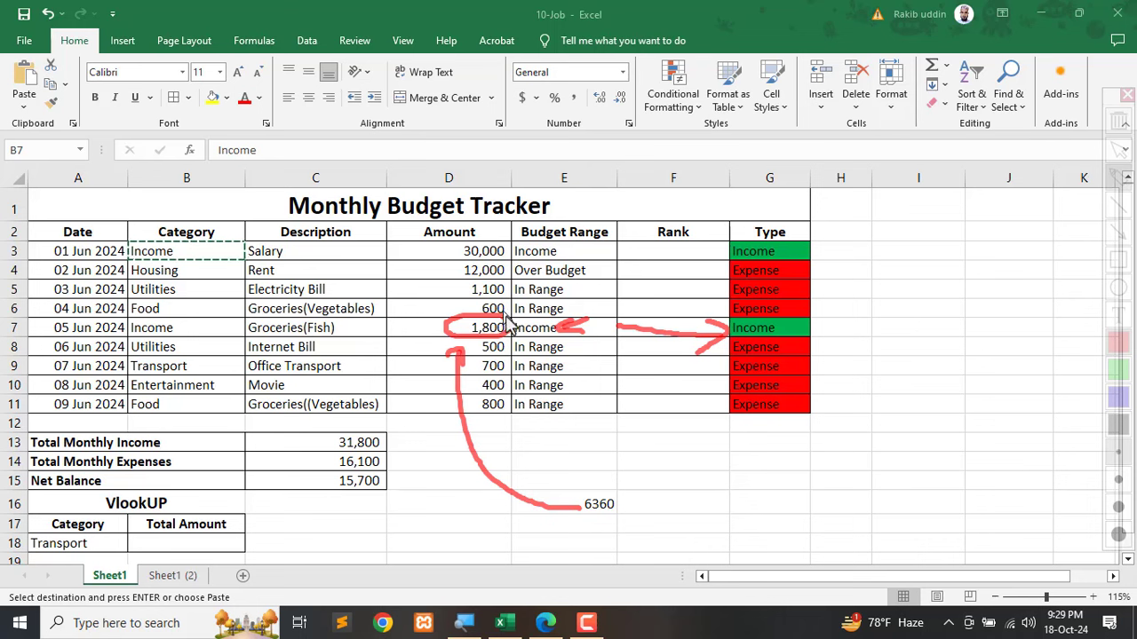
pyautogui.press('Escape')
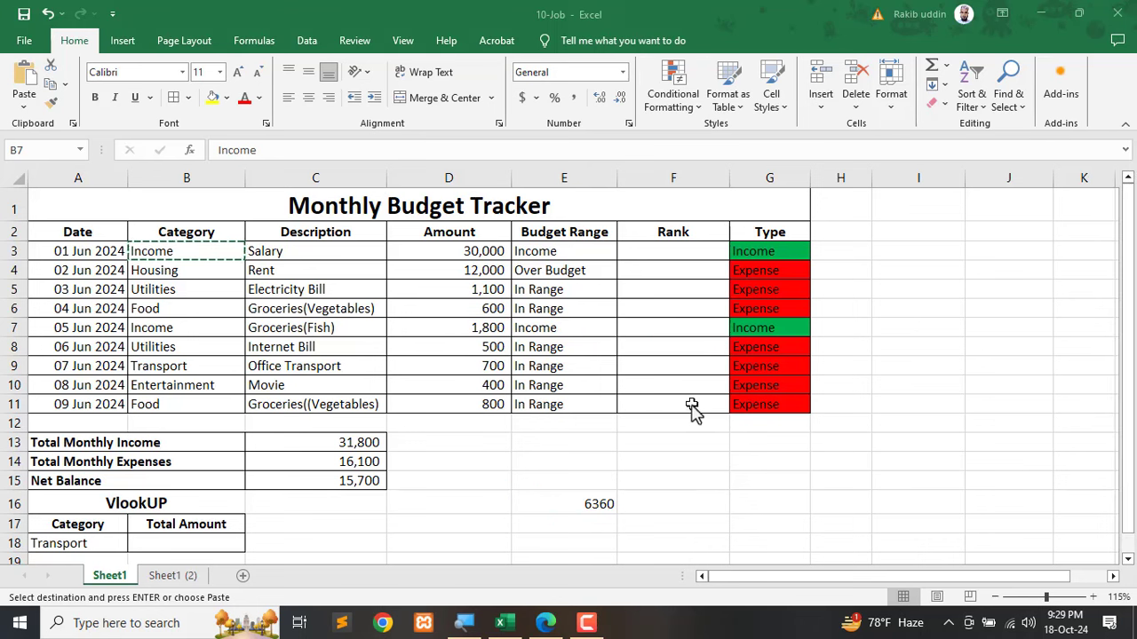
# Delete the 6360 helper value from E16.
pyautogui.click(596, 505)
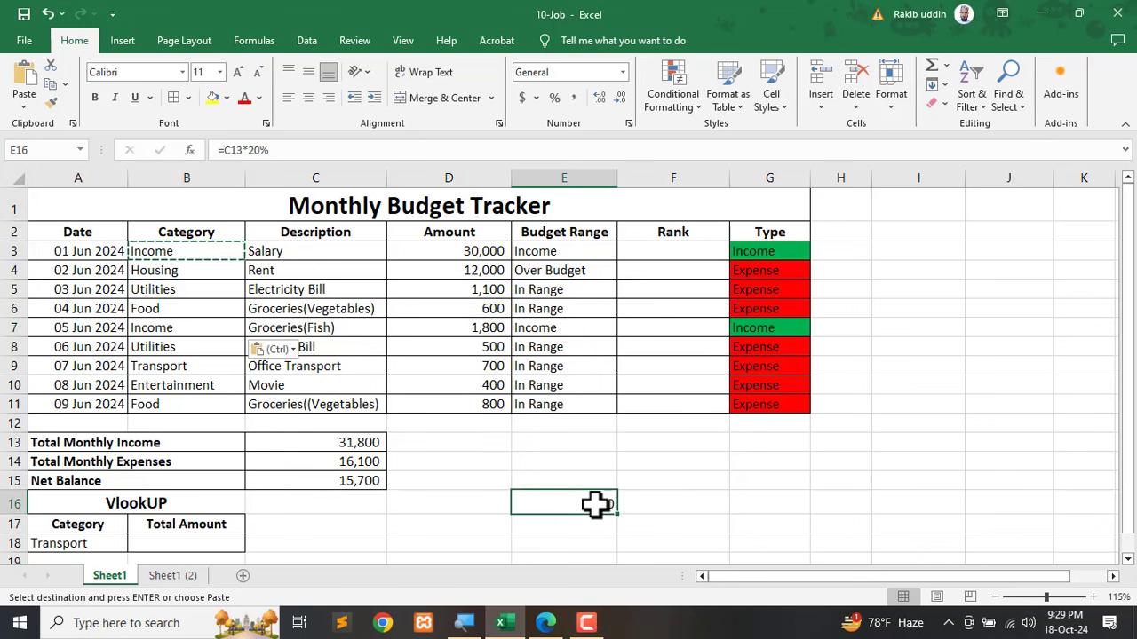
pyautogui.press('Delete')
pyautogui.click(702, 499)
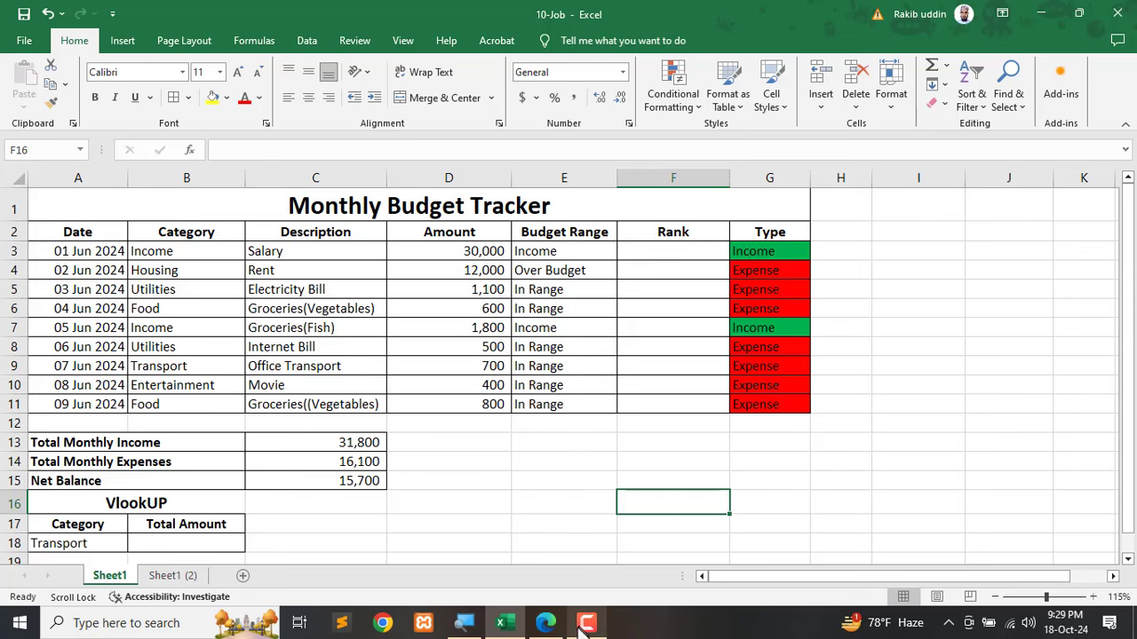
# Circle and underline item 3 (Rank) in the task PDF in Edge, then minimize it.
pyautogui.click(545, 623)
pyautogui.scroll(-3, 589, 344)
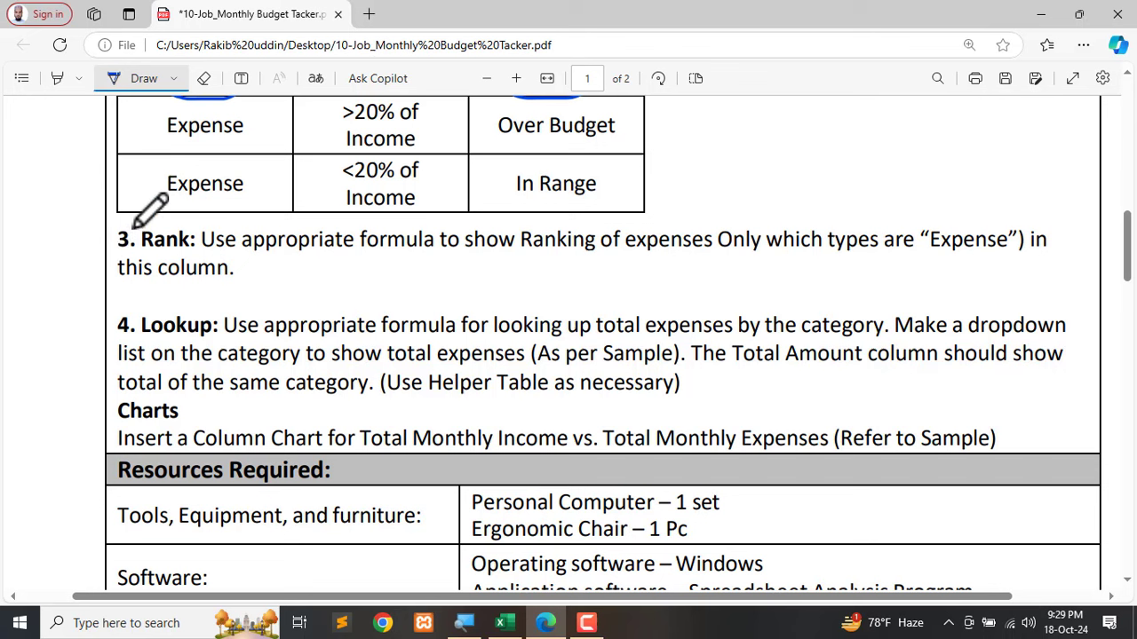
pyautogui.moveTo(135, 224)
pyautogui.mouseDown()
pyautogui.moveTo(94, 236)
pyautogui.moveTo(134, 222)
pyautogui.mouseUp()
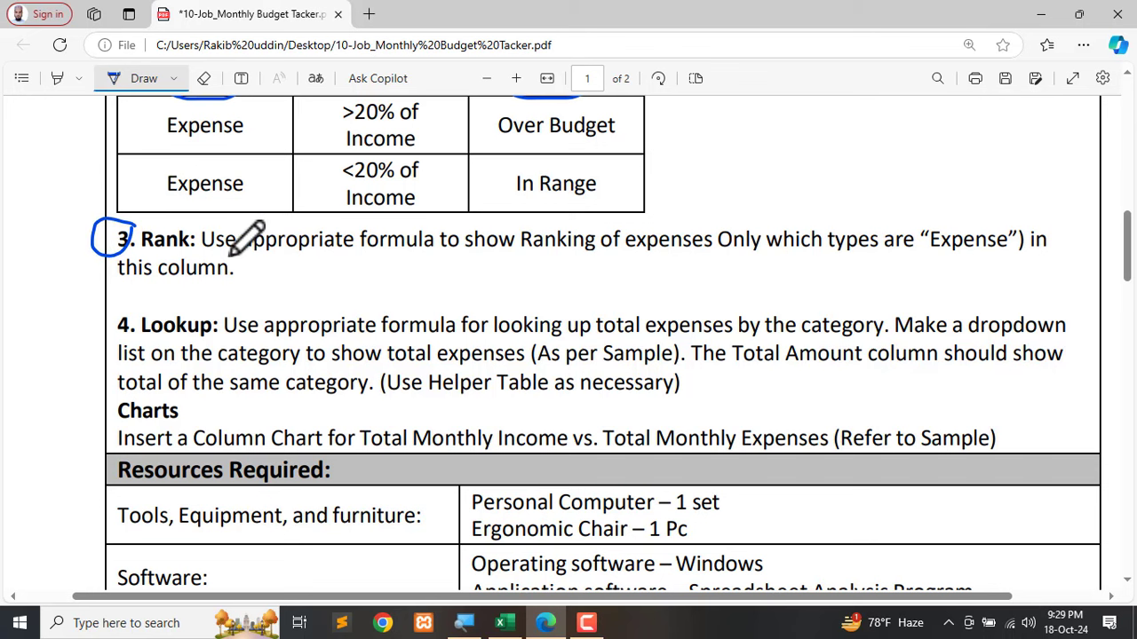
pyautogui.moveTo(203, 257); pyautogui.dragTo(1014, 264)
pyautogui.moveTo(117, 286); pyautogui.dragTo(327, 285)
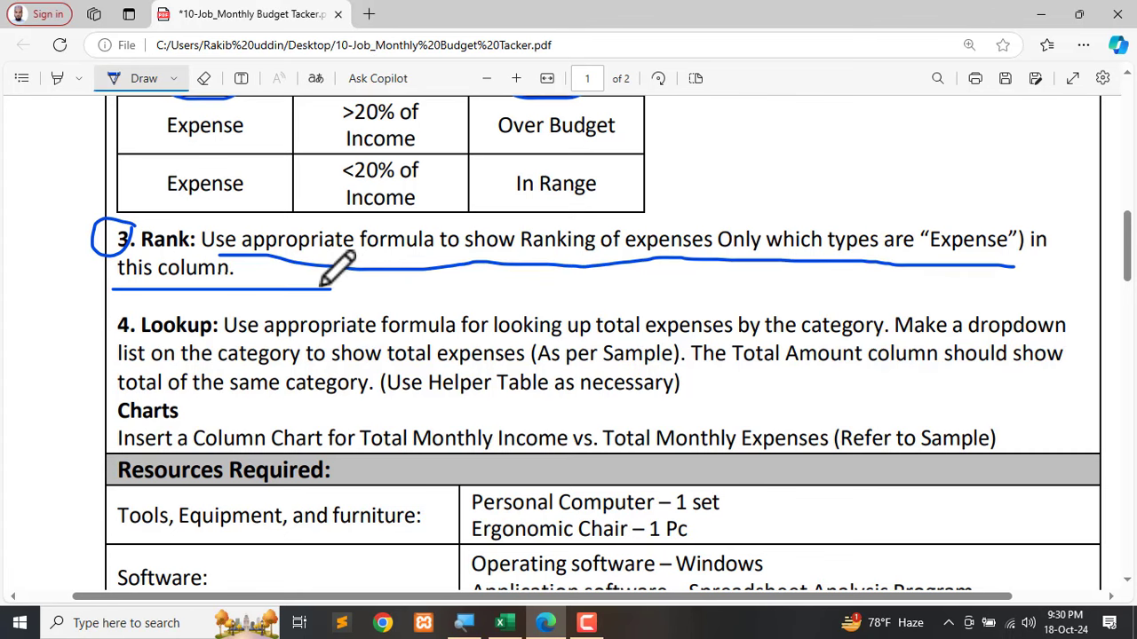
pyautogui.click(1041, 14)
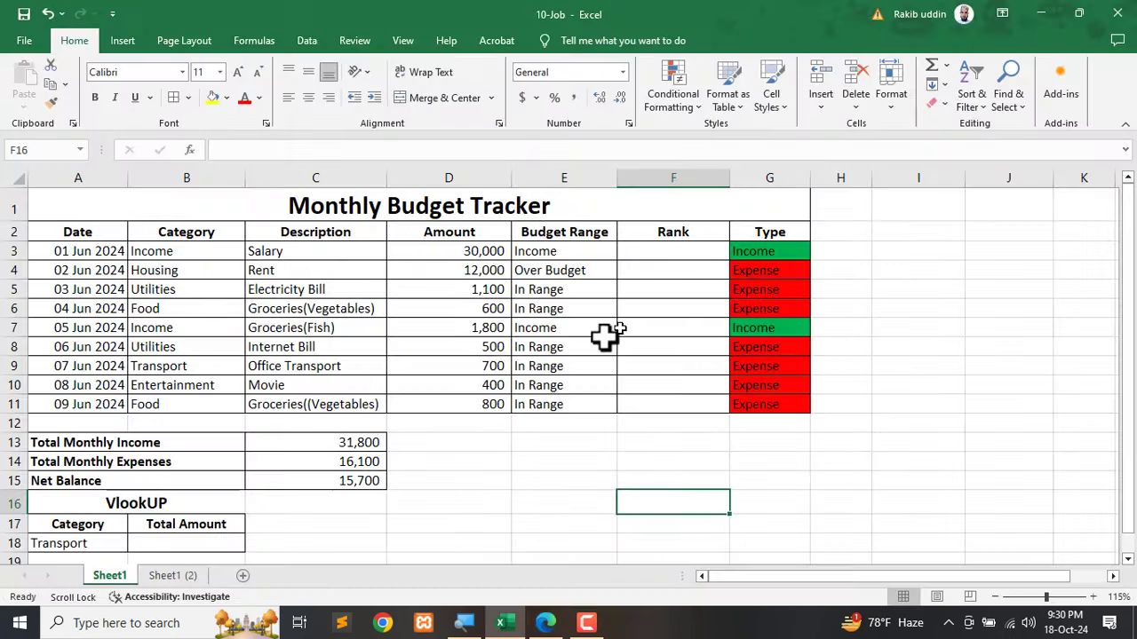
# Restore row 7's category in B7 to Food.
pyautogui.click(672, 250)
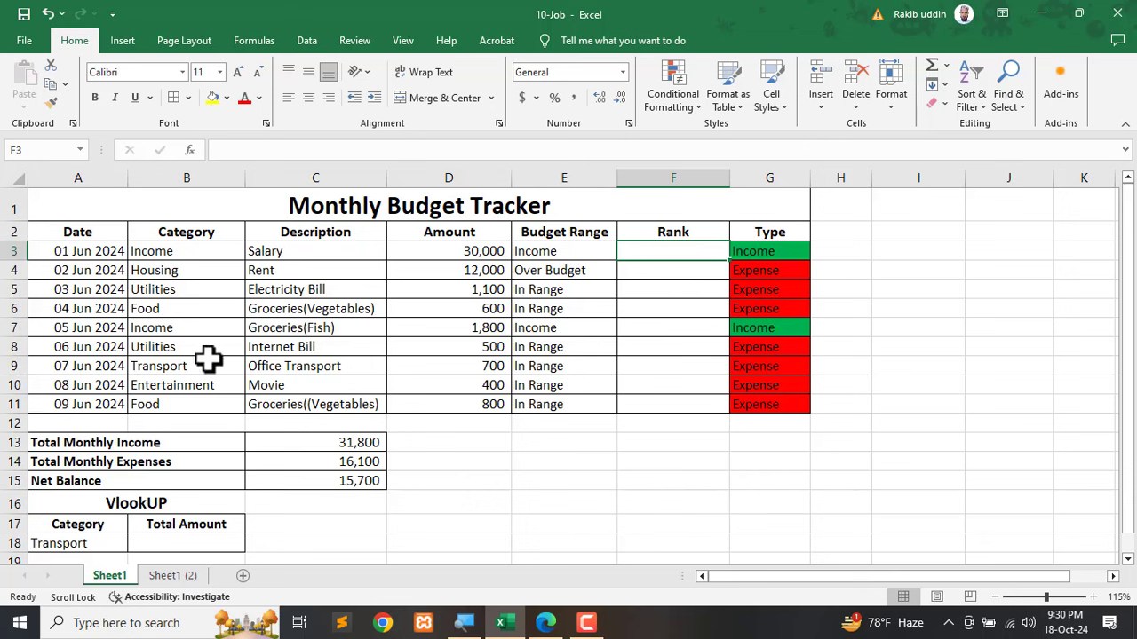
pyautogui.click(162, 336)
pyautogui.write('Food')
pyautogui.press('Return')
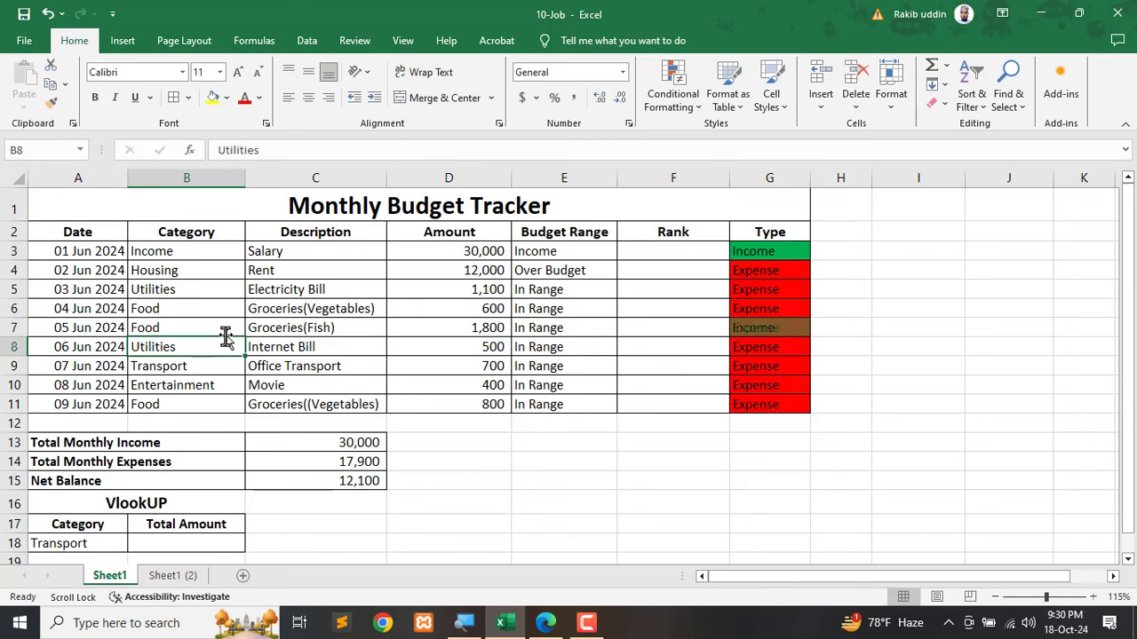
# Select the Rank cells F3:F11.
pyautogui.moveTo(658, 253); pyautogui.dragTo(653, 399)
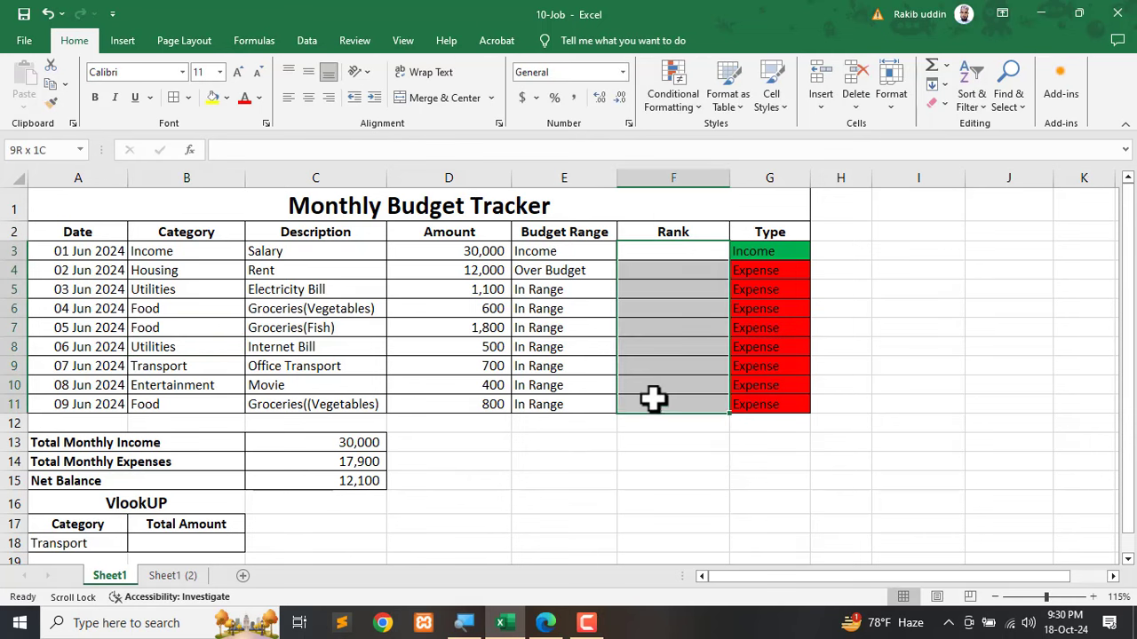
pyautogui.keyDown('ctrl'); pyautogui.scroll(1, 838, 364); pyautogui.keyUp('ctrl')
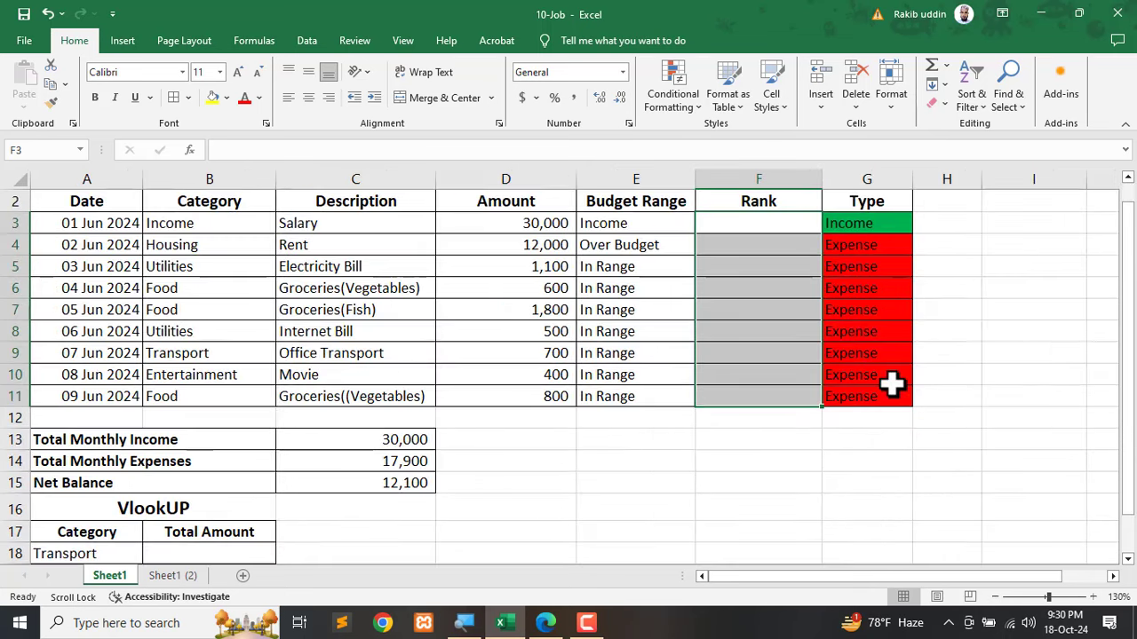
pyautogui.keyDown('ctrl'); pyautogui.scroll(-1, 892, 384); pyautogui.keyUp('ctrl')
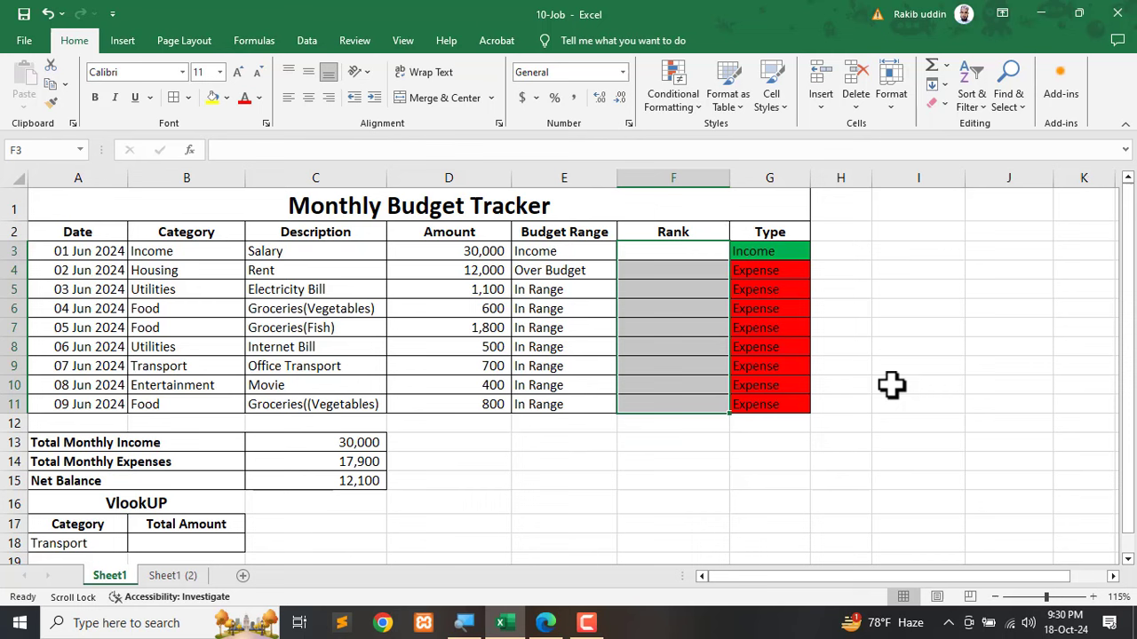
pyautogui.click(675, 253)
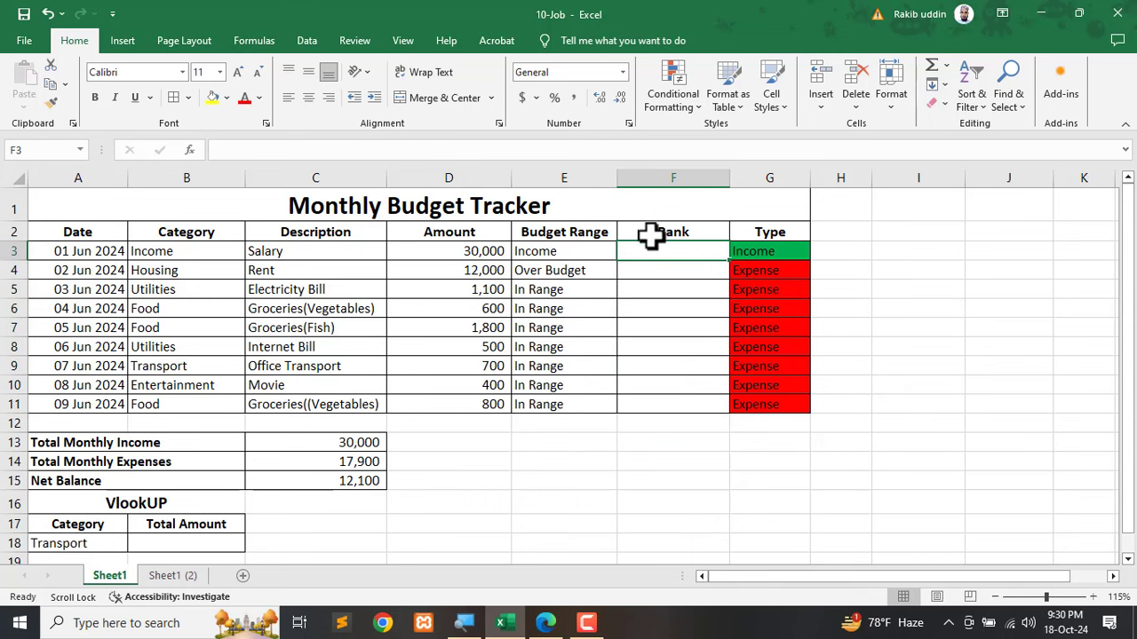
pyautogui.moveTo(665, 250); pyautogui.dragTo(662, 400)
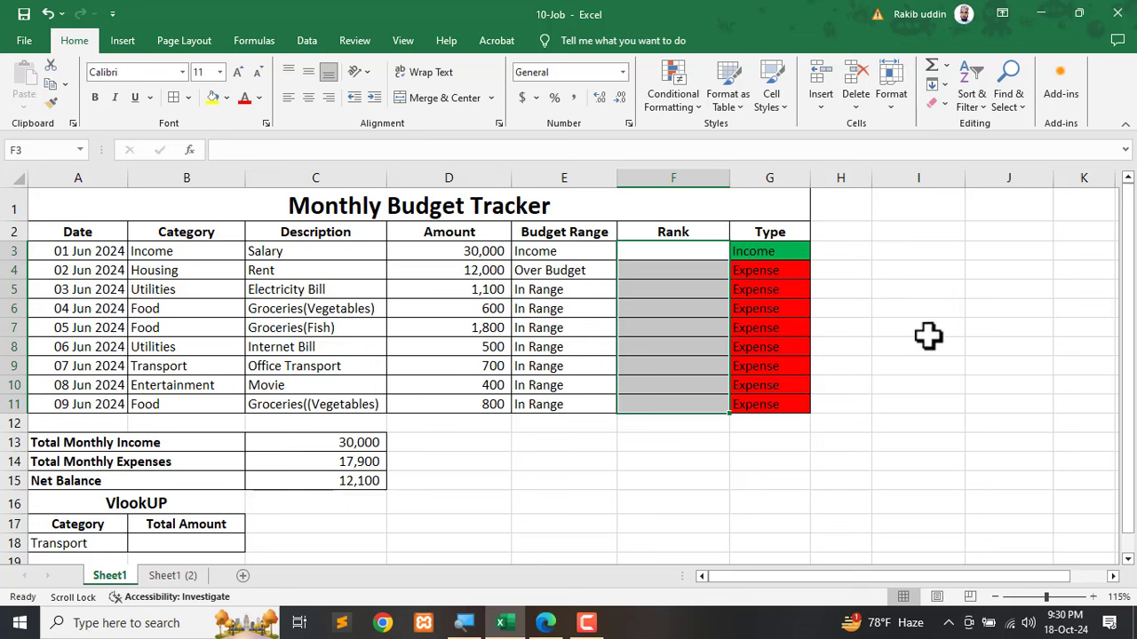
# Merge and centre I2:J2 for a heading.
pyautogui.moveTo(941, 231); pyautogui.dragTo(987, 226)
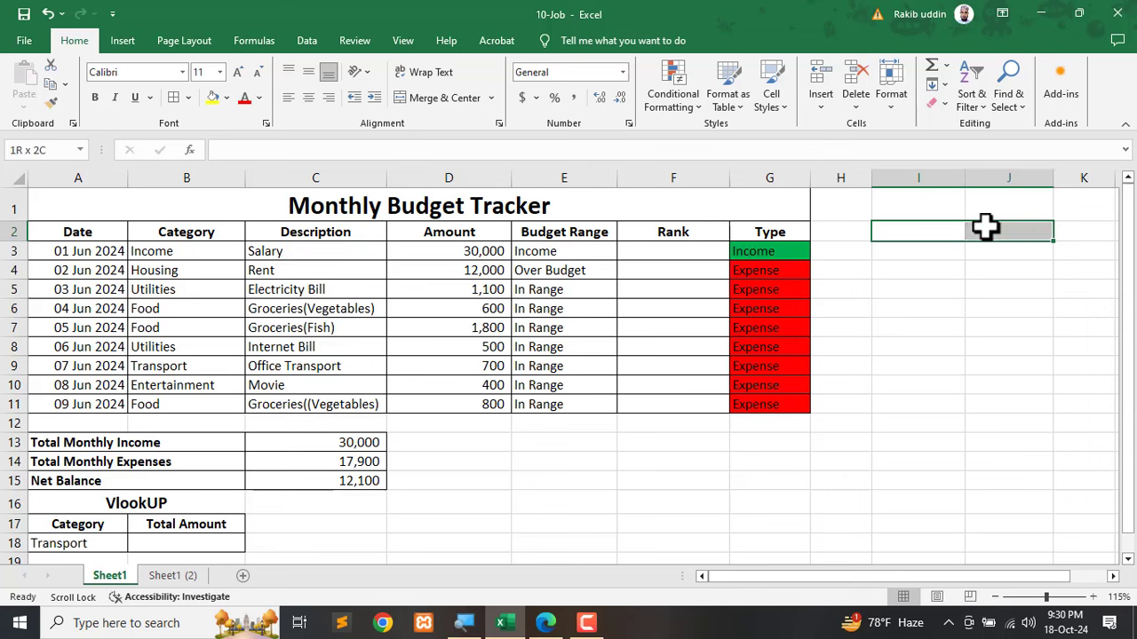
pyautogui.click(406, 104)
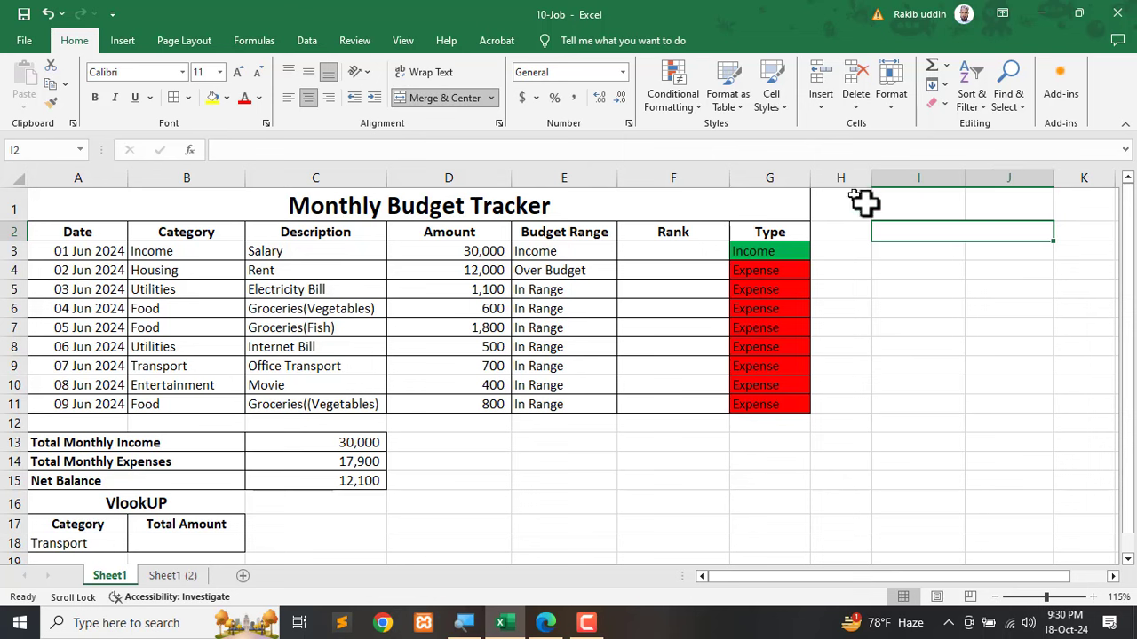
pyautogui.doubleClick(972, 231)
# Enter the heading 'Helper Tabel' in merged I2:J2 and move to I3.
pyautogui.write('H')
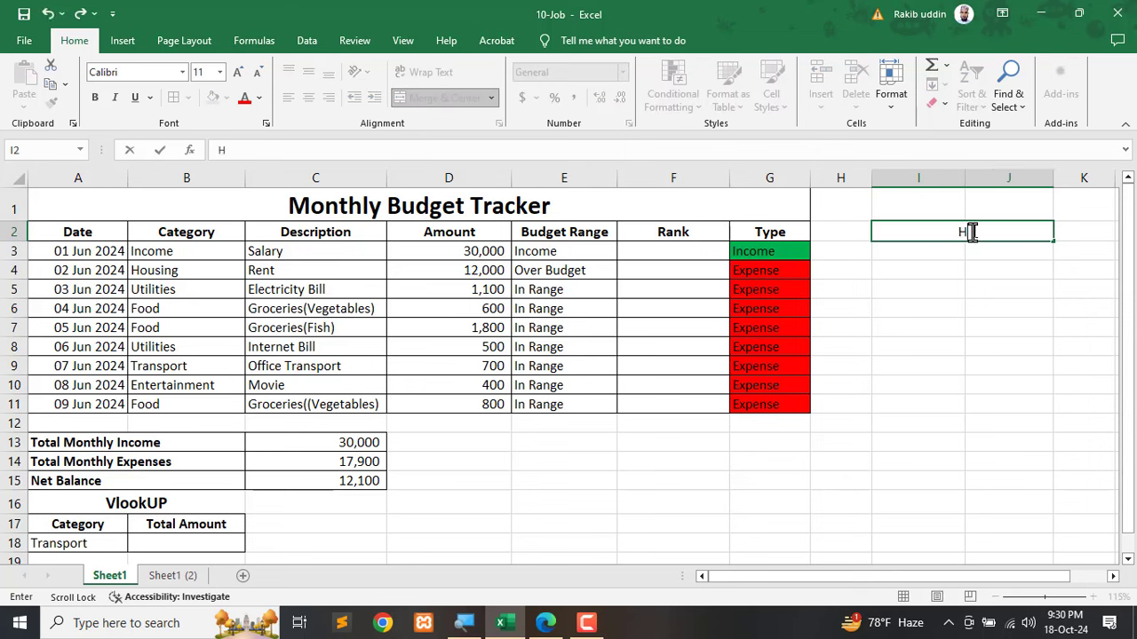
pyautogui.write('elper Tabel')
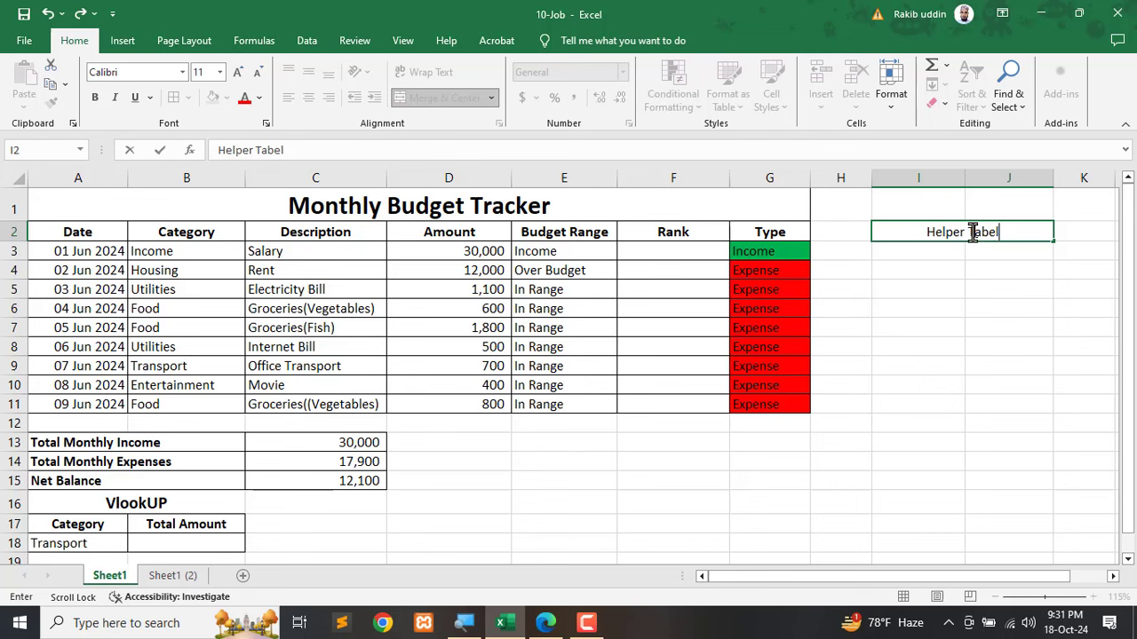
pyautogui.click(984, 329)
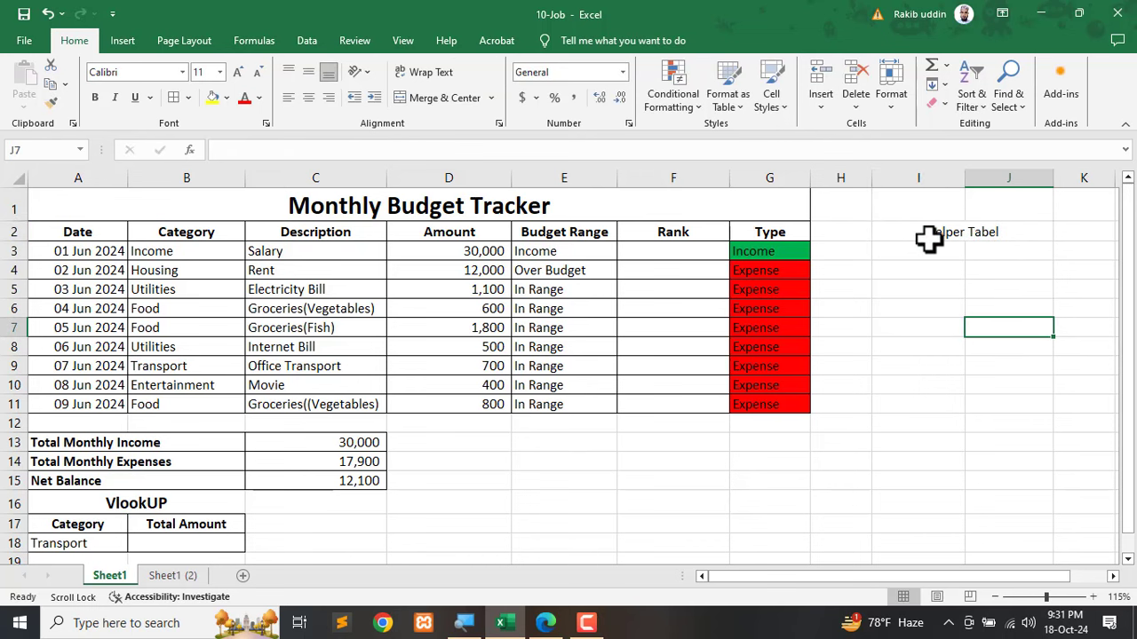
pyautogui.click(934, 253)
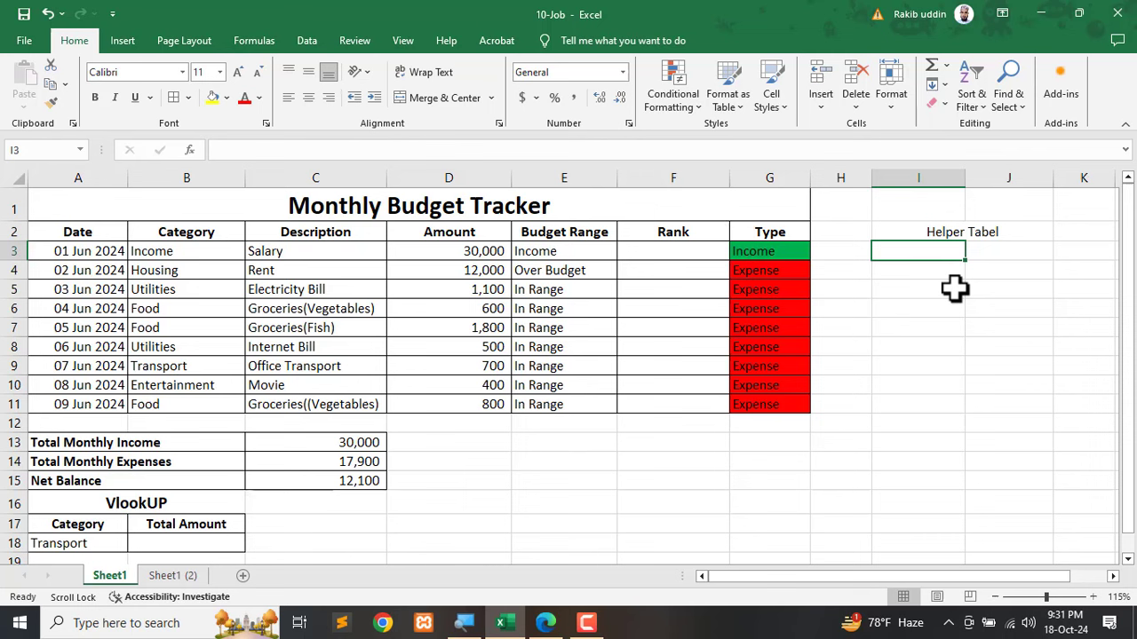
# Enter =IF(G3="Expense",B3,"") in I3 to list the expense category.
pyautogui.write('=IF(')
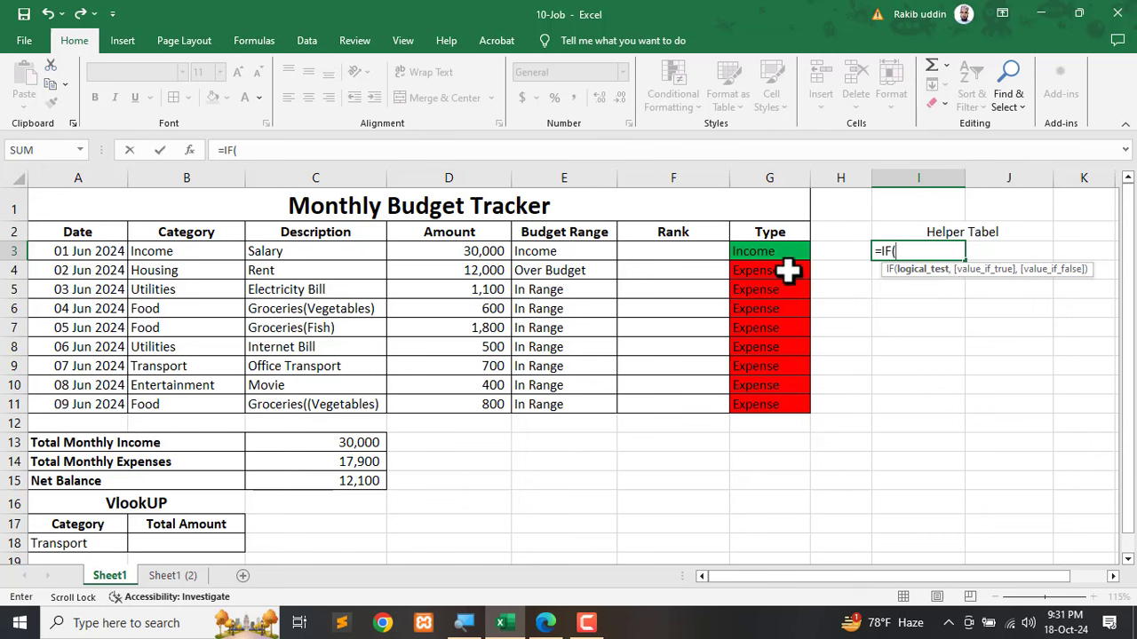
pyautogui.click(763, 253)
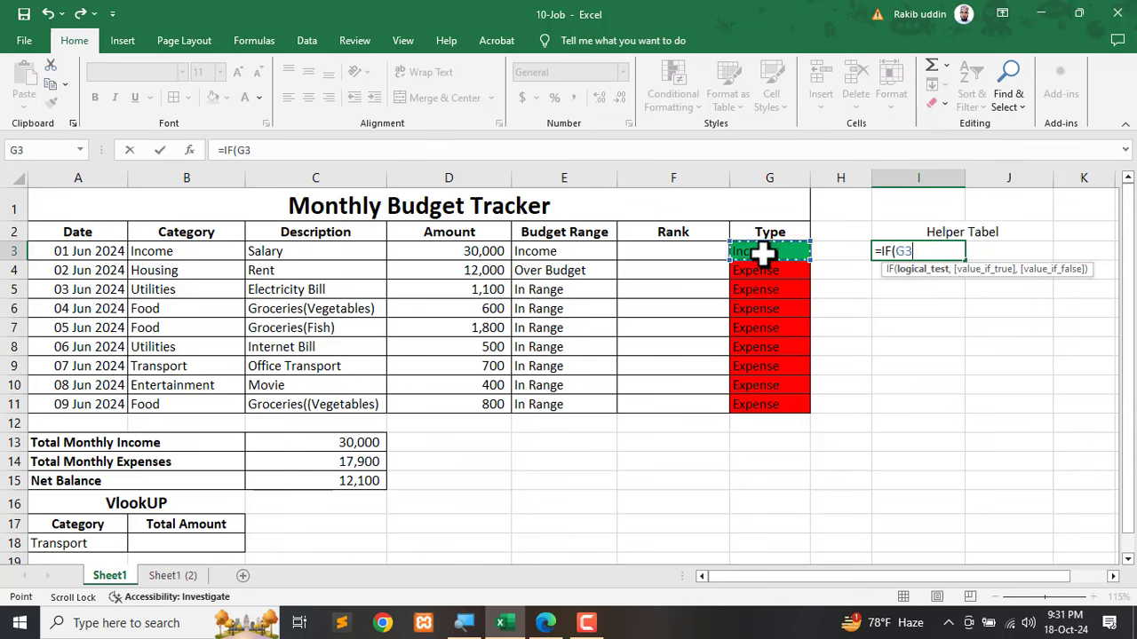
pyautogui.write('="Expense')
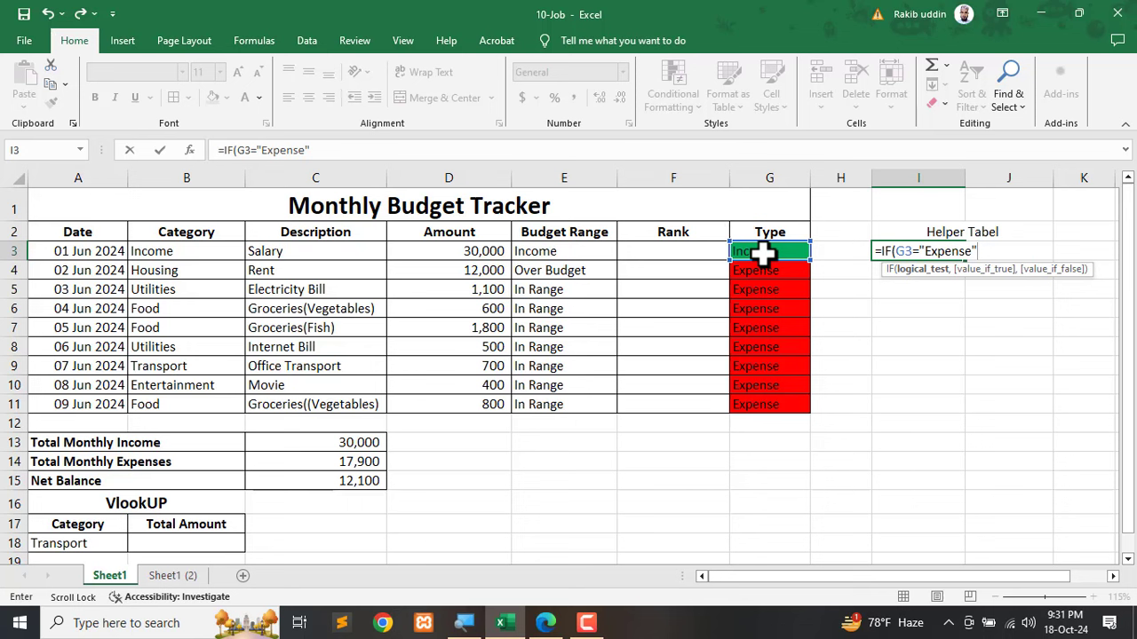
pyautogui.write(',')
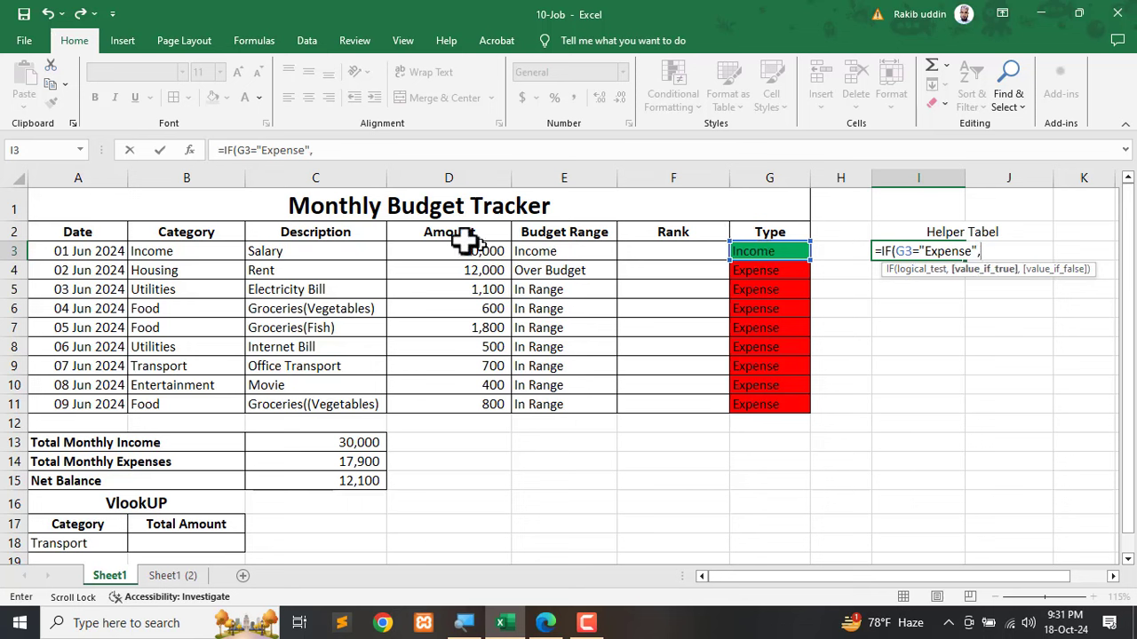
pyautogui.click(175, 253)
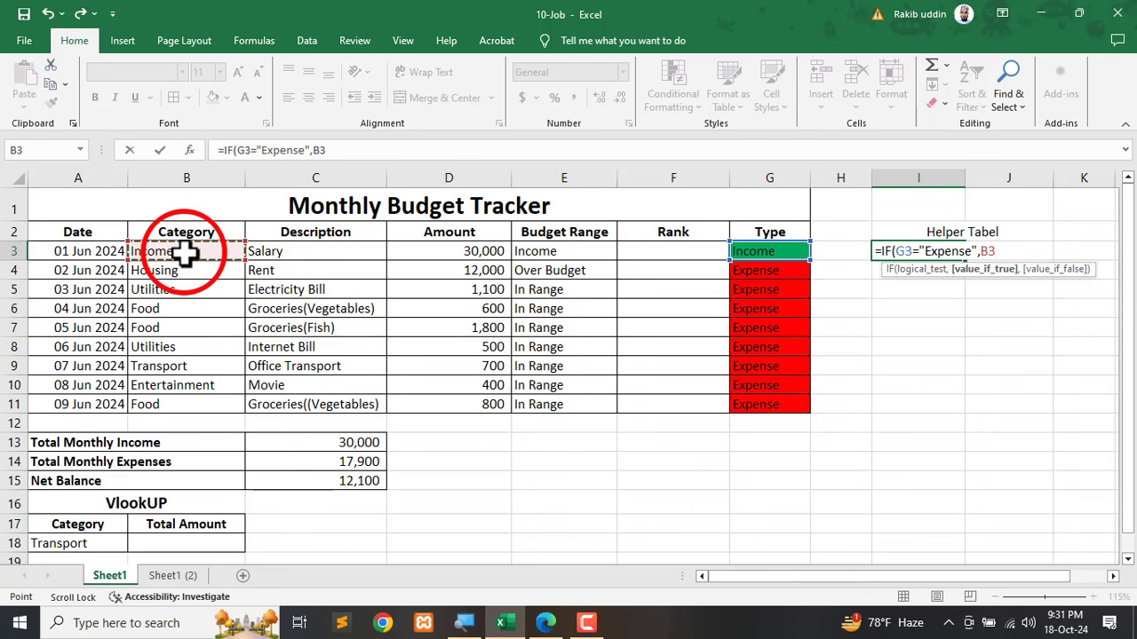
pyautogui.write(',')
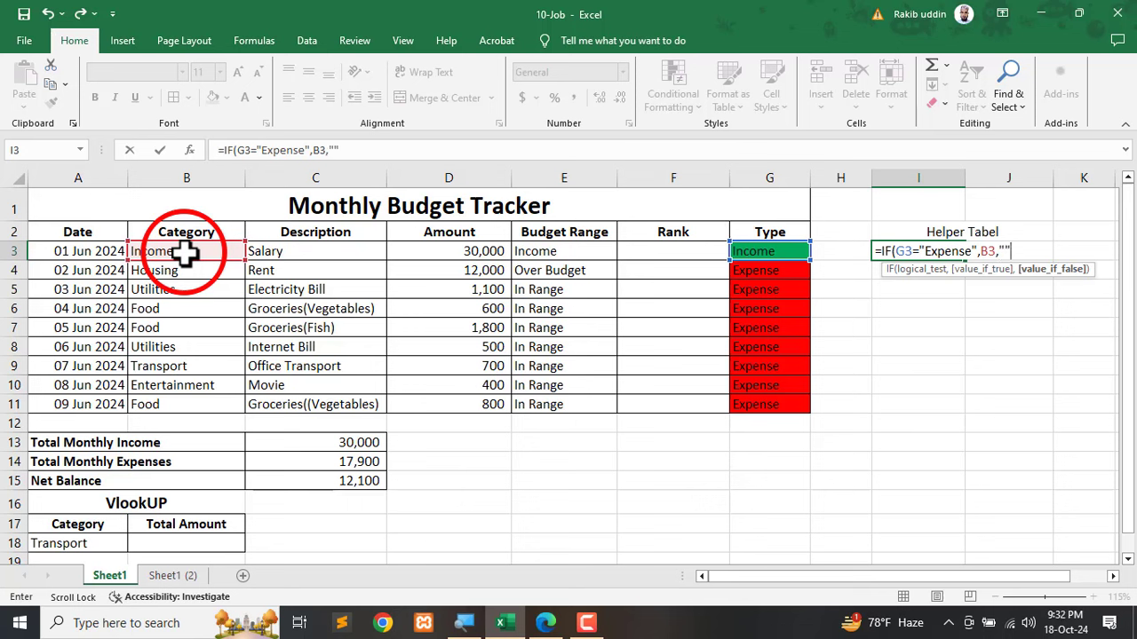
pyautogui.write('"")')
pyautogui.press('Return')
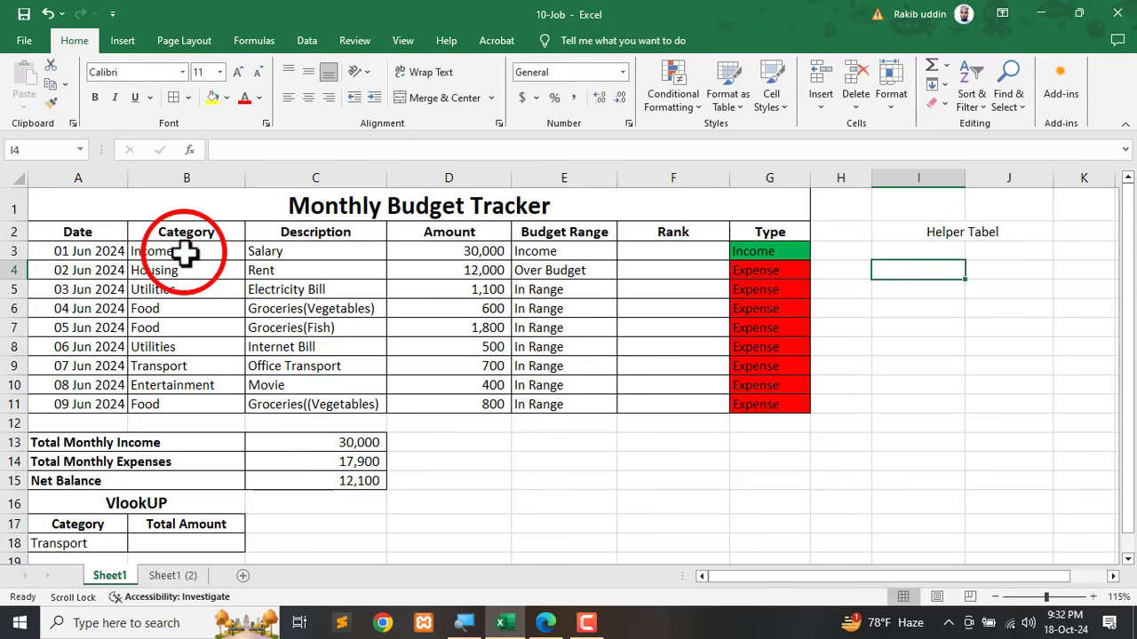
# Fill the I3 helper formula down to I11.
pyautogui.click(938, 255)
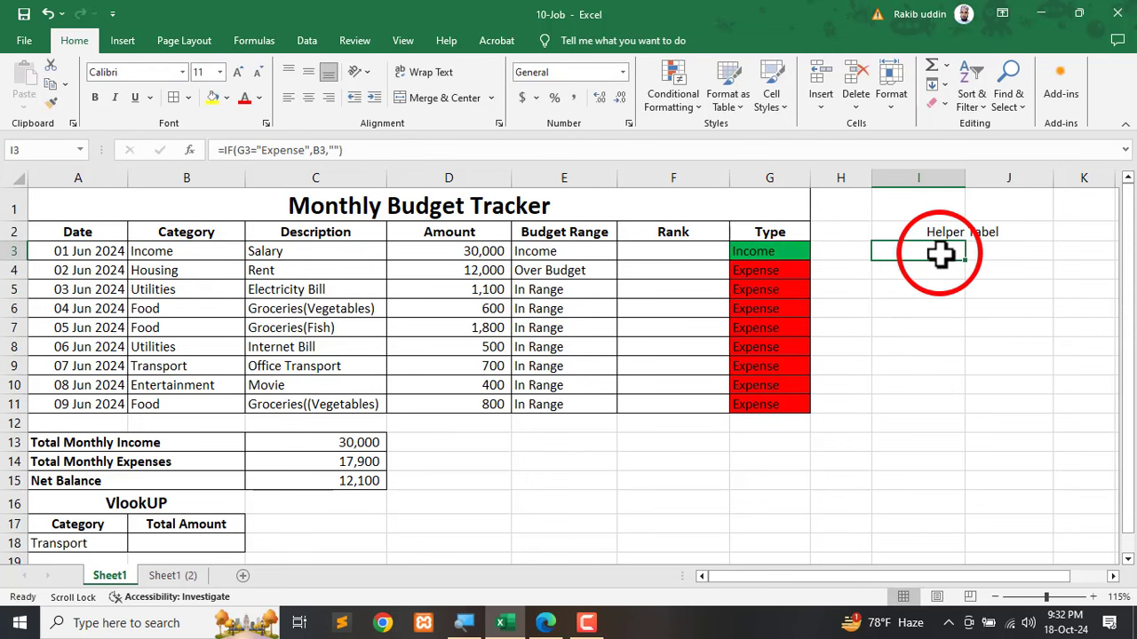
pyautogui.hotkey('ctrl', 'shift', 'p')
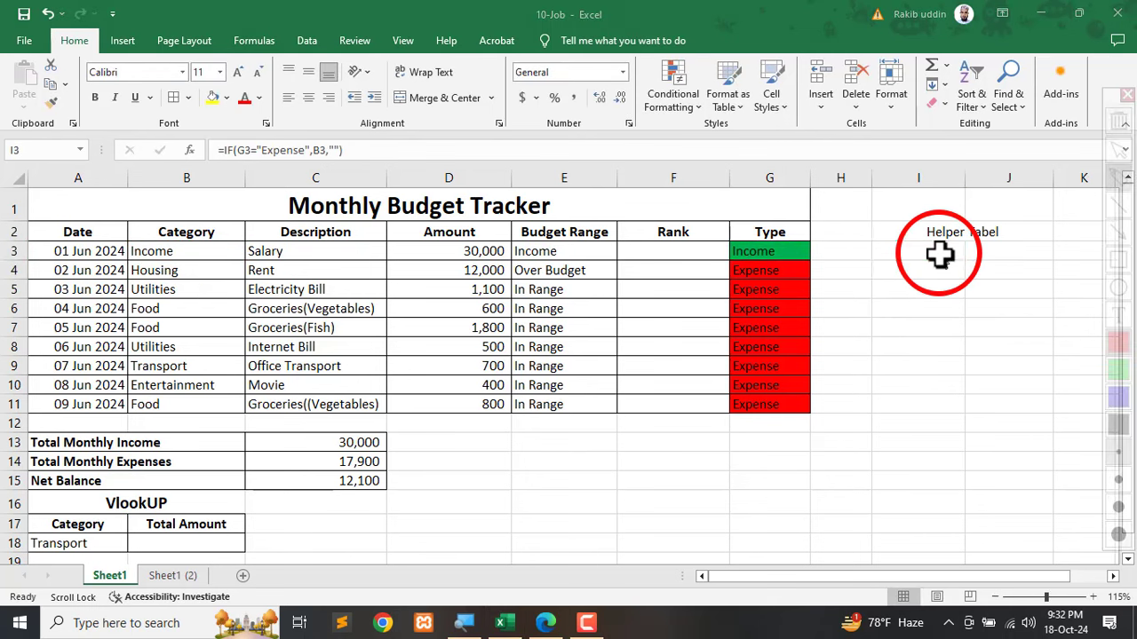
pyautogui.moveTo(962, 249); pyautogui.dragTo(803, 251)
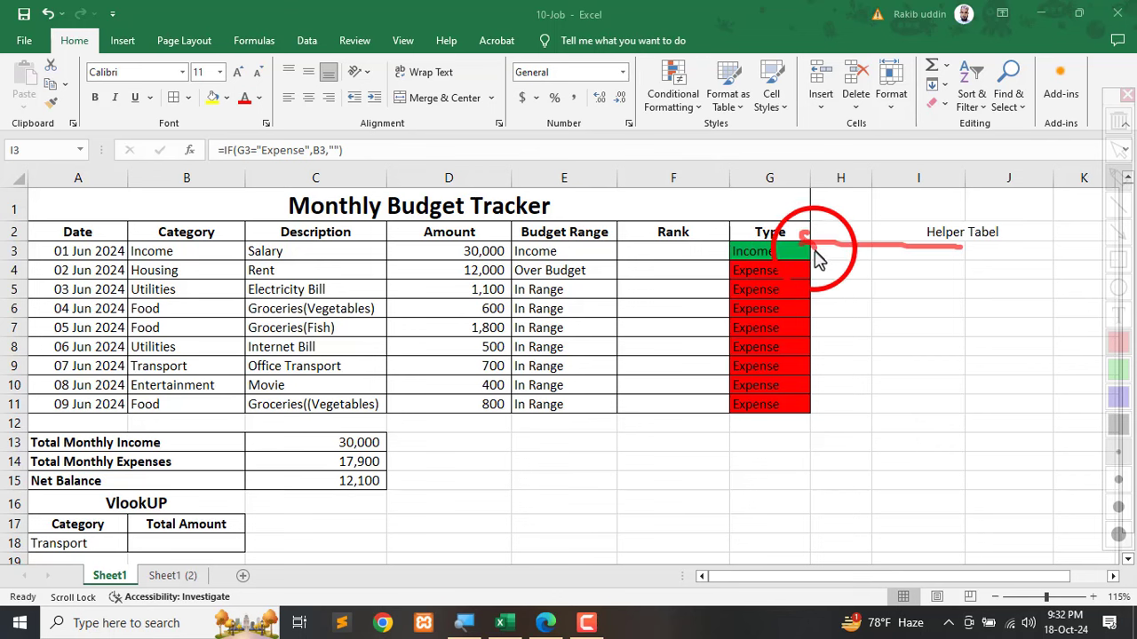
pyautogui.hotkey('ctrl', 'shift', 'p')
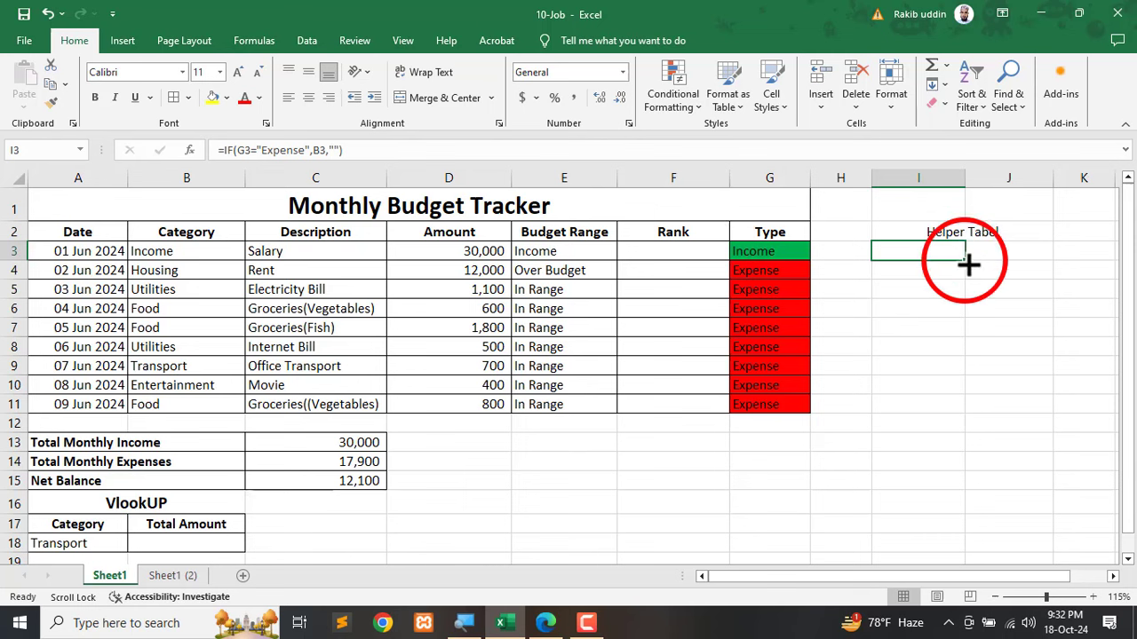
pyautogui.moveTo(964, 272); pyautogui.dragTo(944, 410)
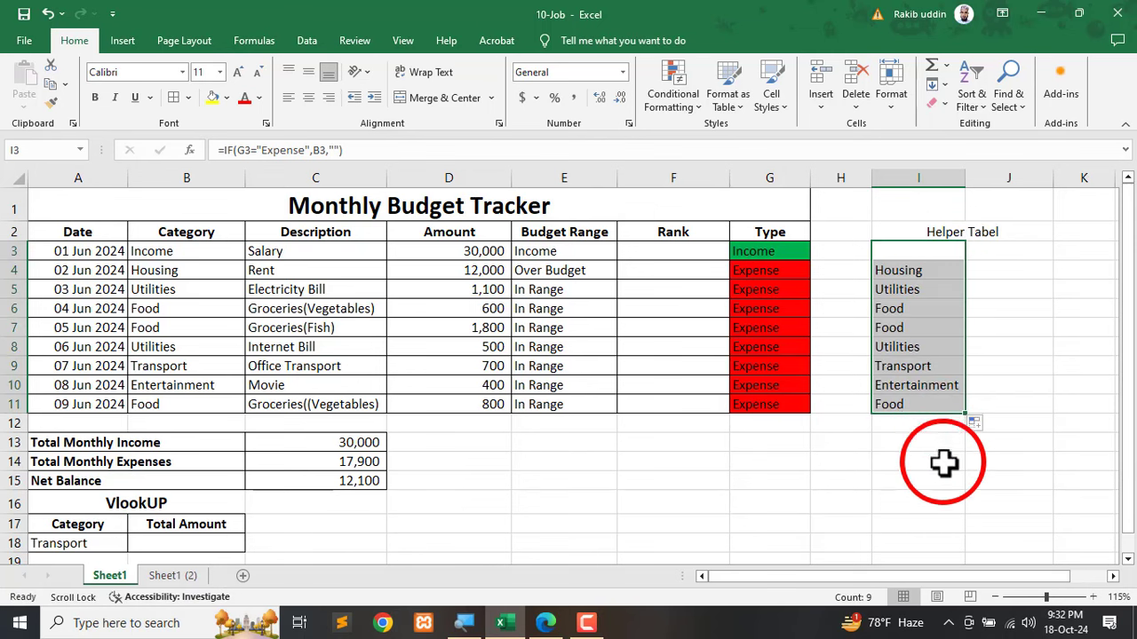
pyautogui.click(919, 480)
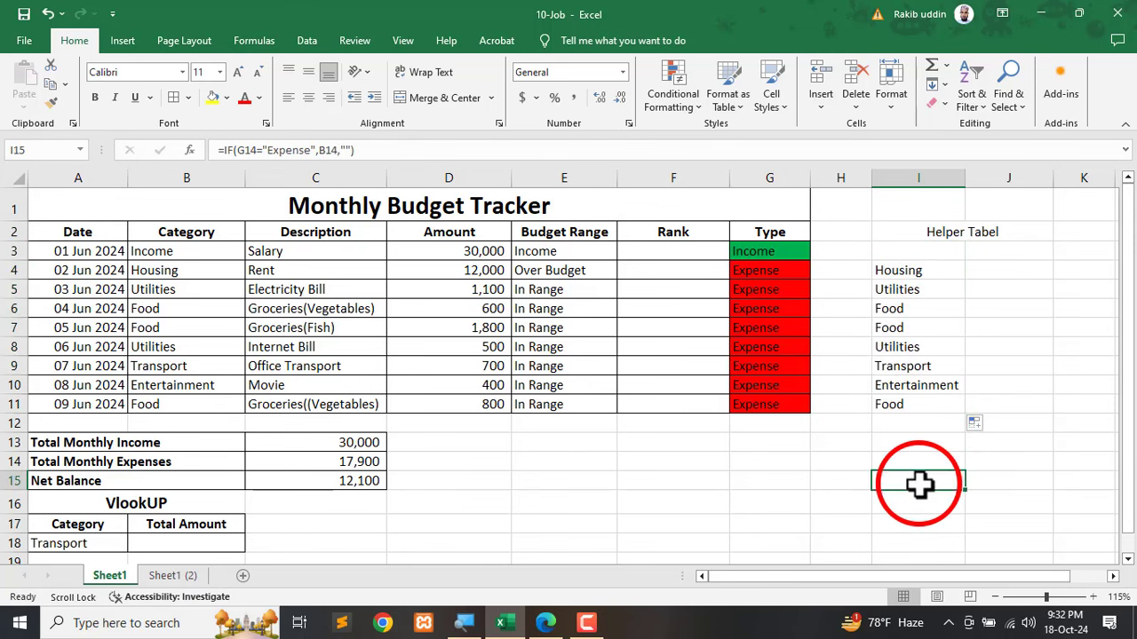
pyautogui.click(915, 291)
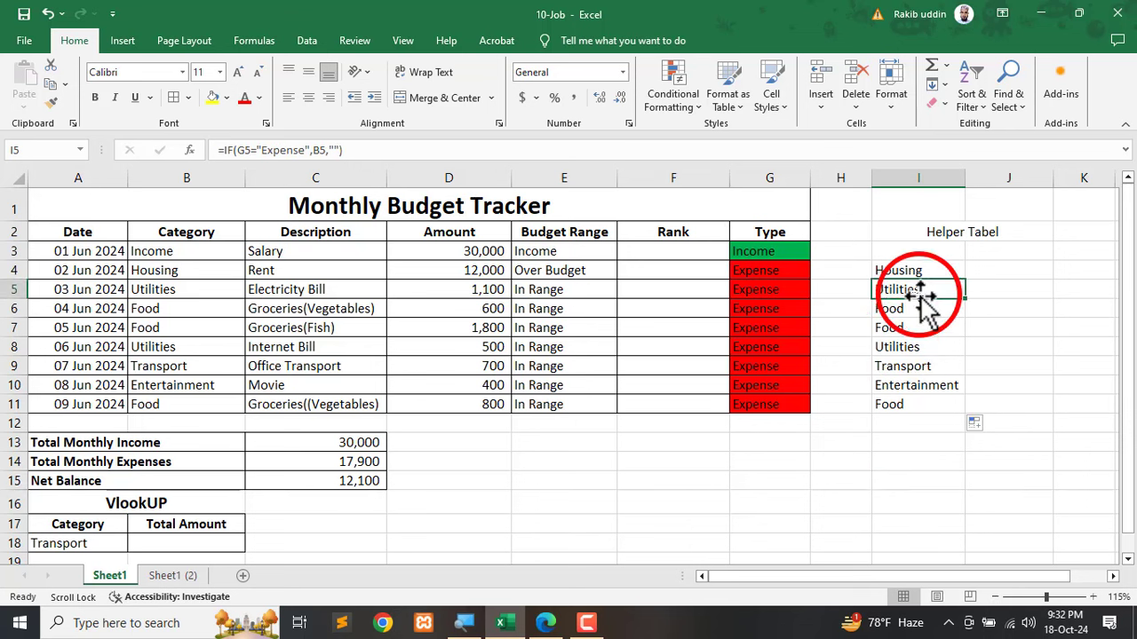
pyautogui.click(167, 327)
pyautogui.write('income')
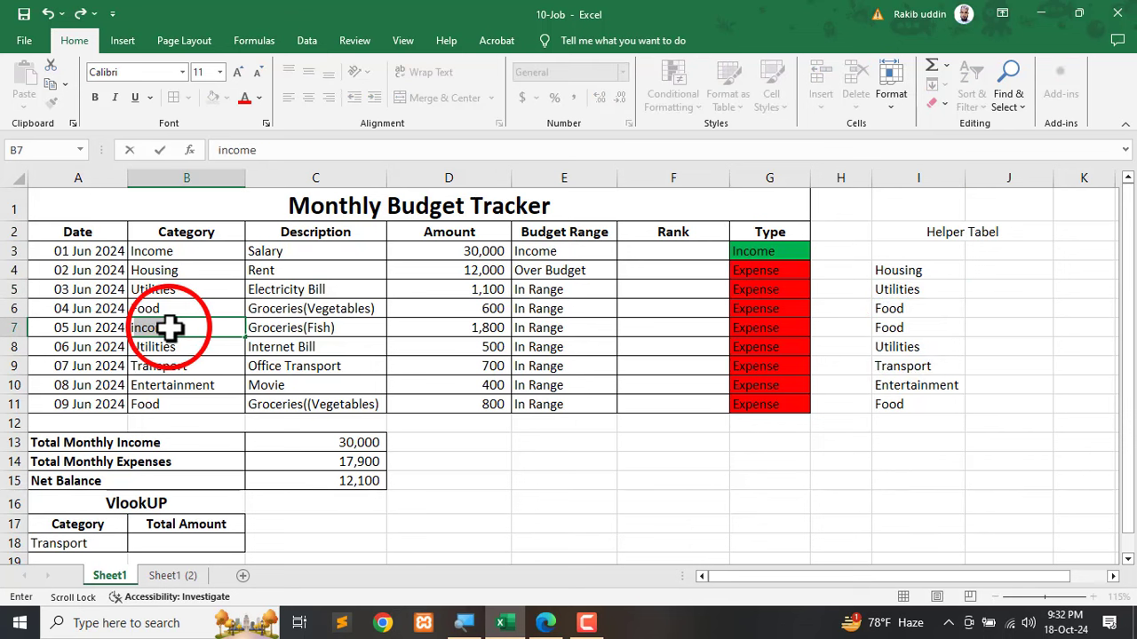
pyautogui.press('Return')
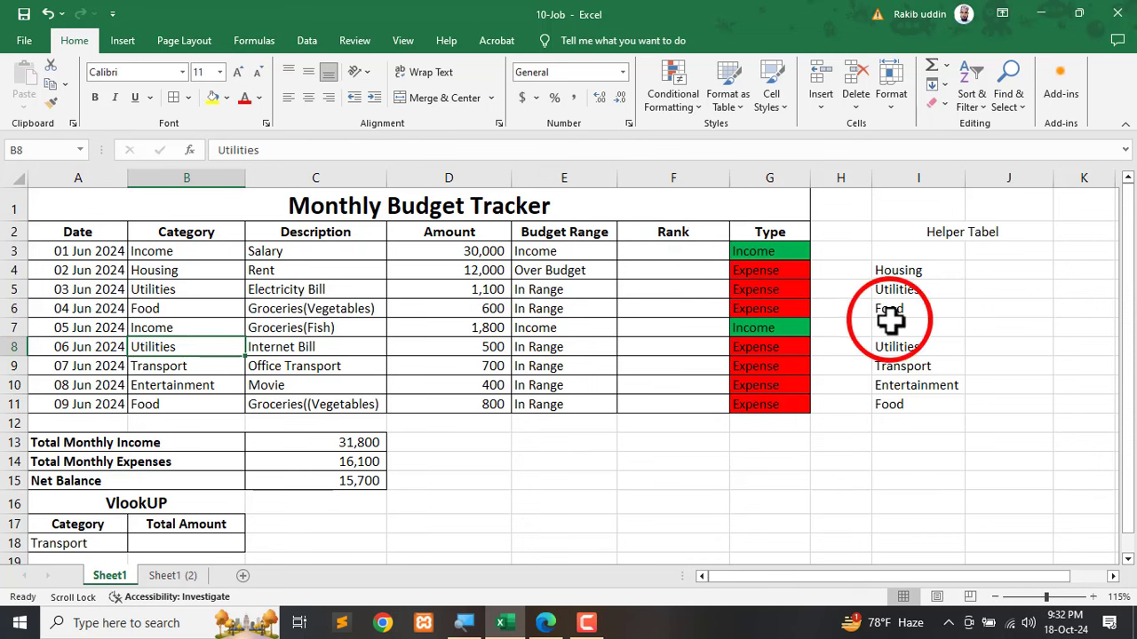
pyautogui.hotkey('ctrl', 'z')
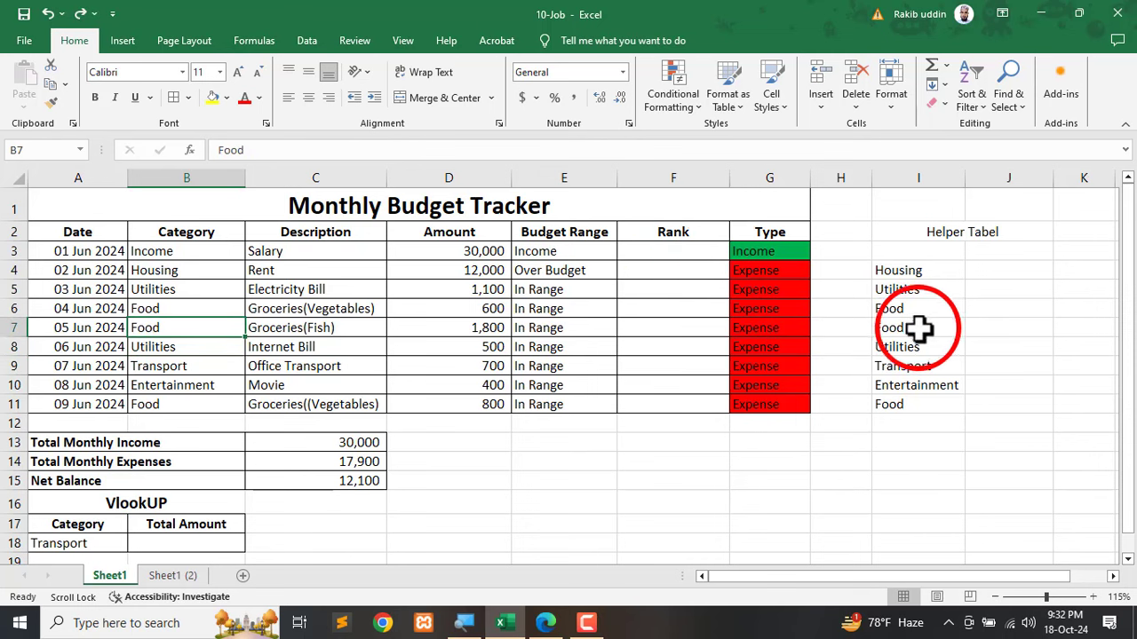
pyautogui.click(994, 267)
pyautogui.click(915, 273)
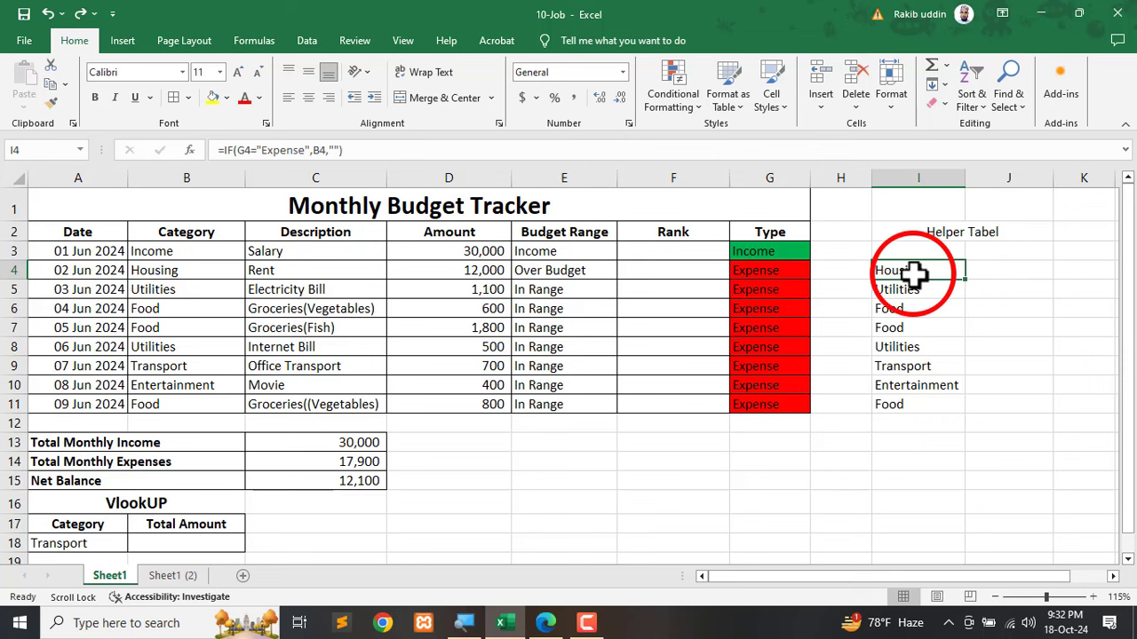
pyautogui.click(1002, 255)
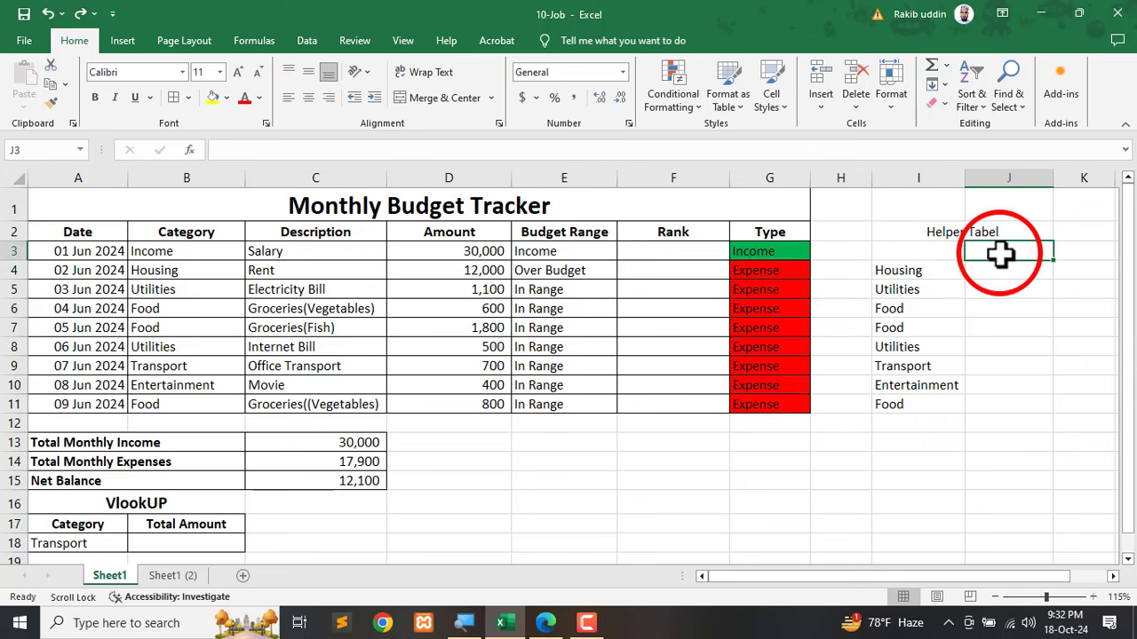
pyautogui.hotkey('ctrl', 'shift', 'p')
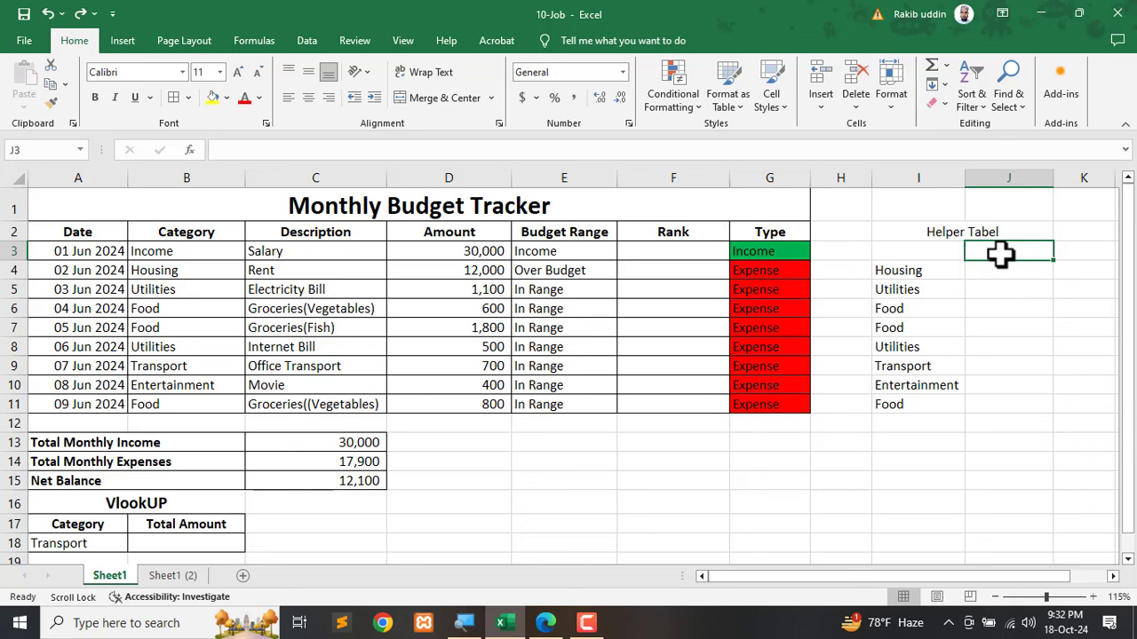
# Enter =IF(G3="Expense",D3,"") in J3 to list the expense amount.
pyautogui.write('=')
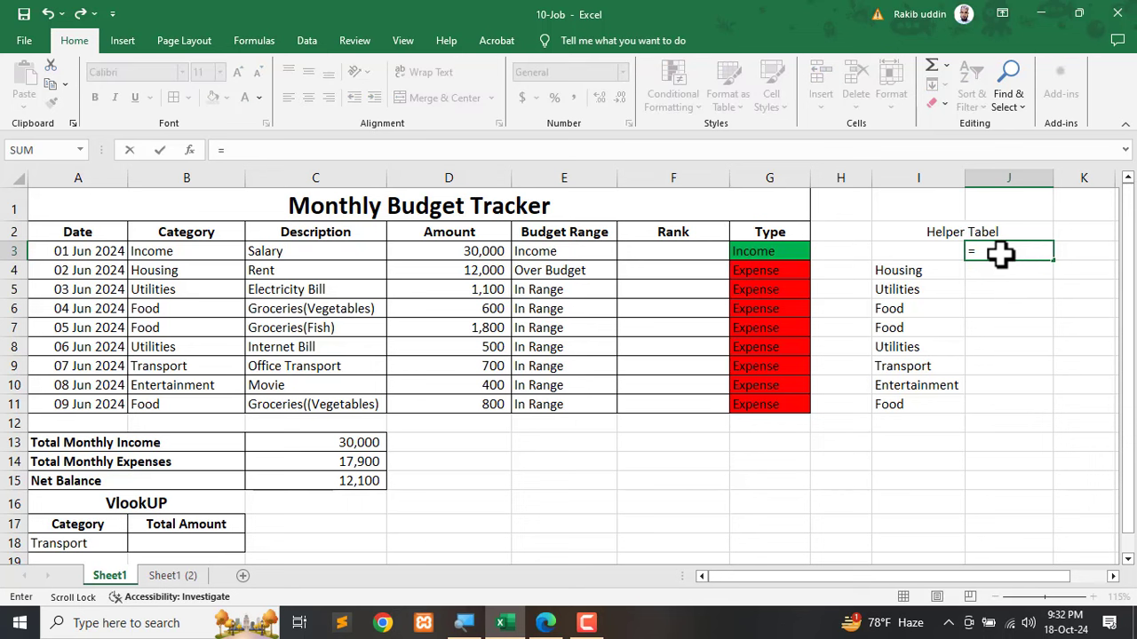
pyautogui.write('IF(')
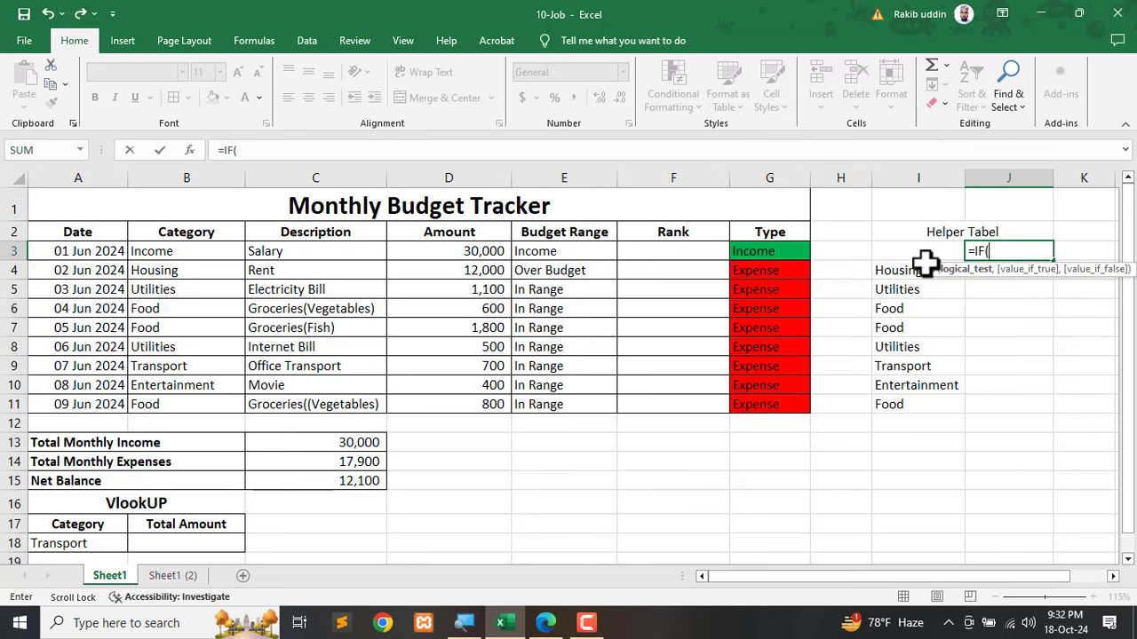
pyautogui.click(769, 252)
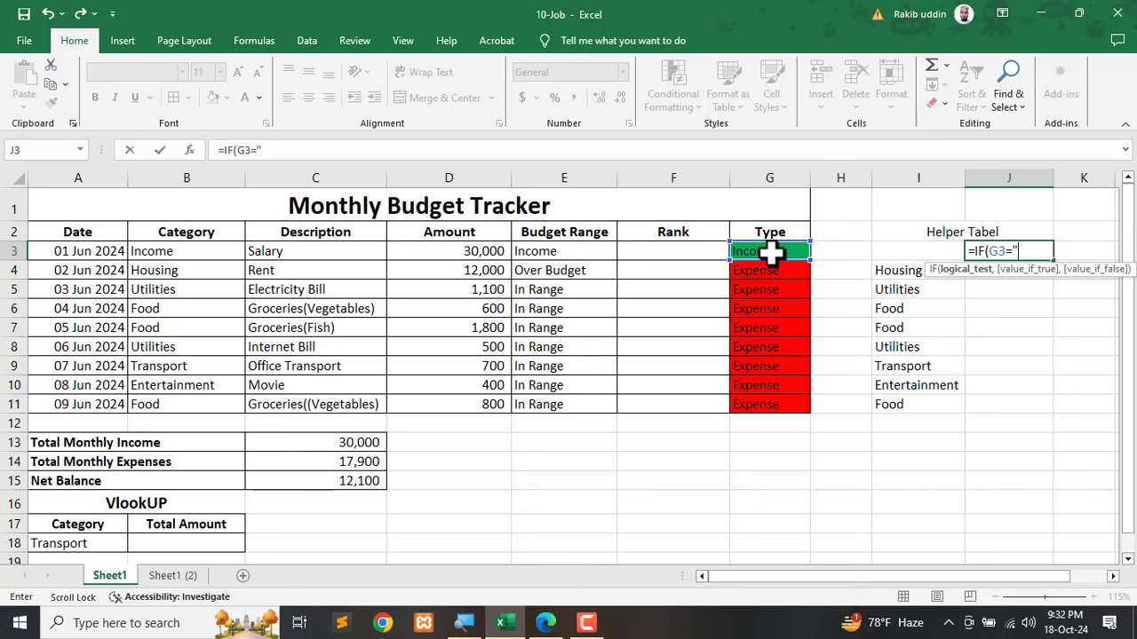
pyautogui.write('Expense",')
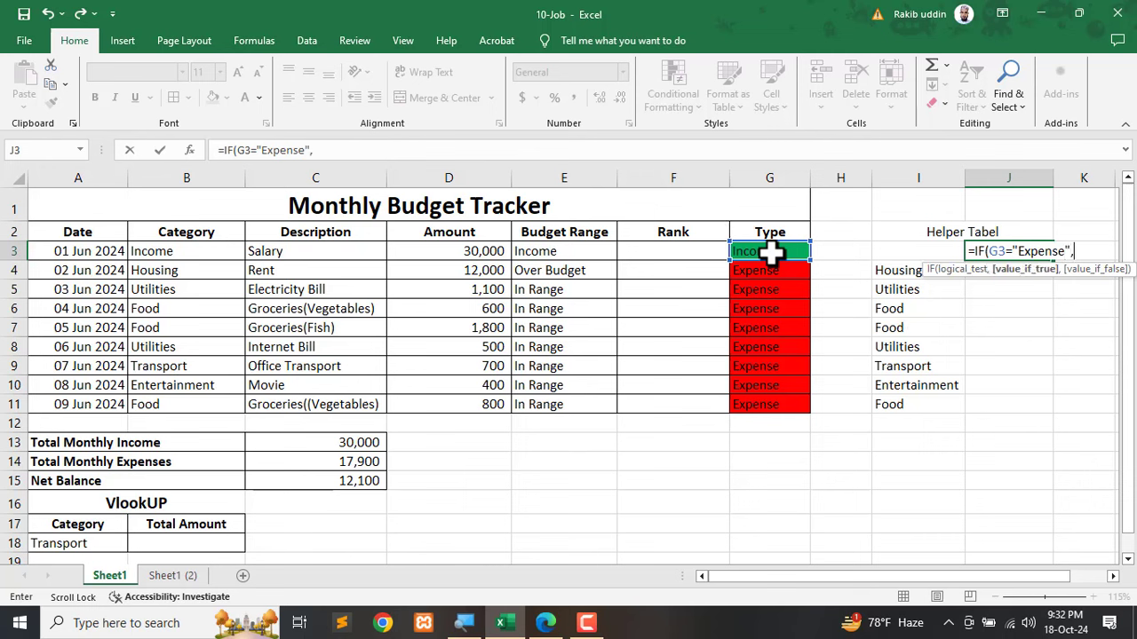
pyautogui.click(460, 253)
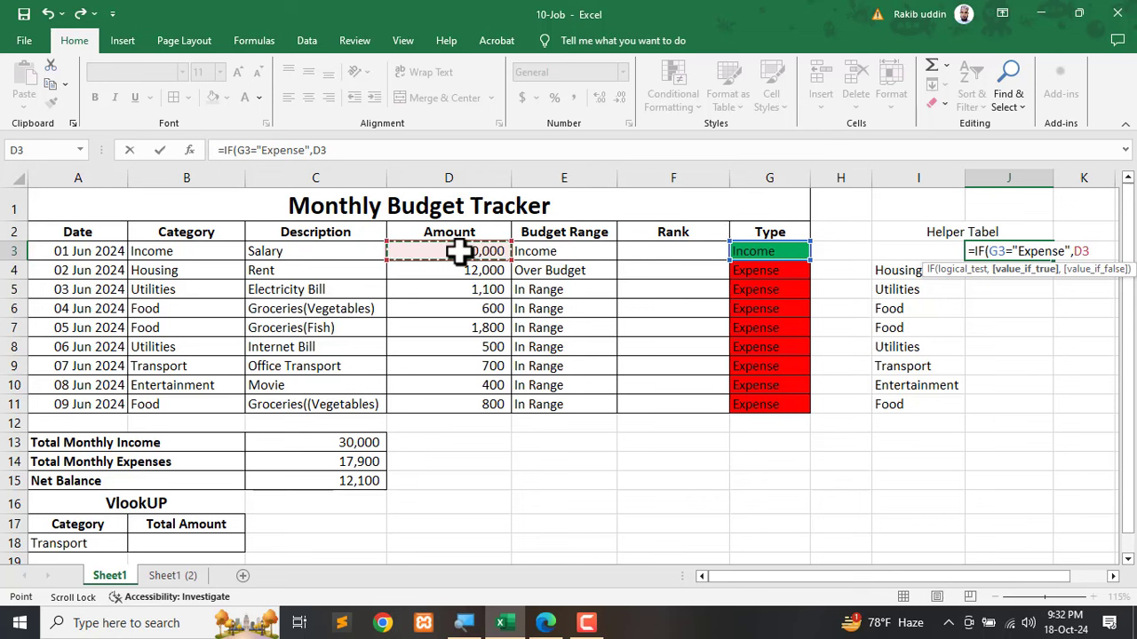
pyautogui.write(',')
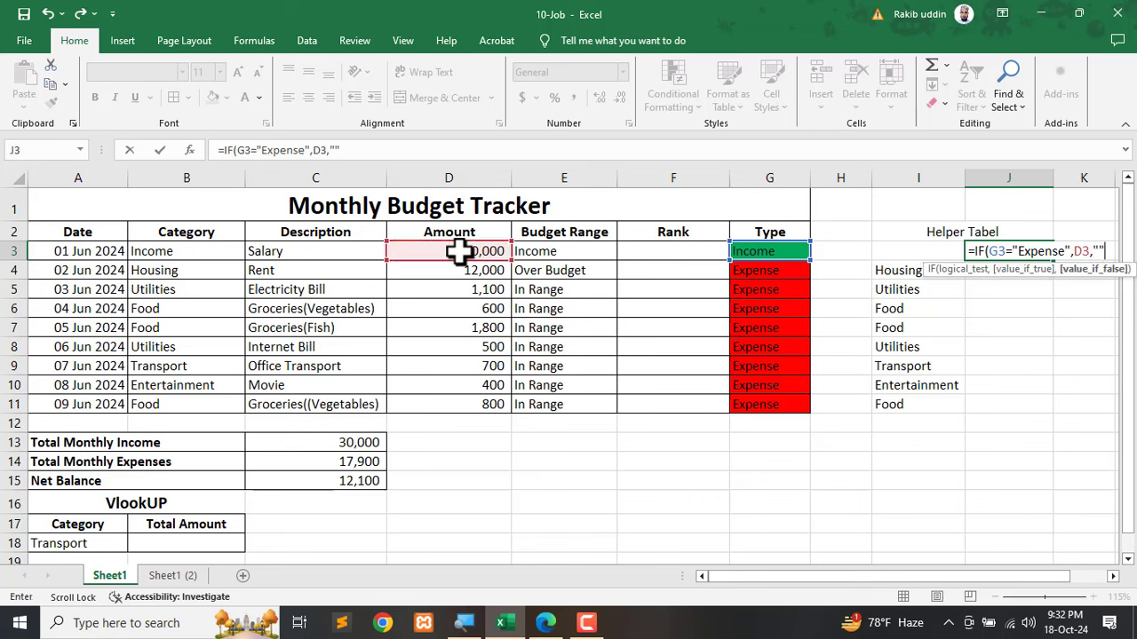
pyautogui.write('""')
pyautogui.press('Return')
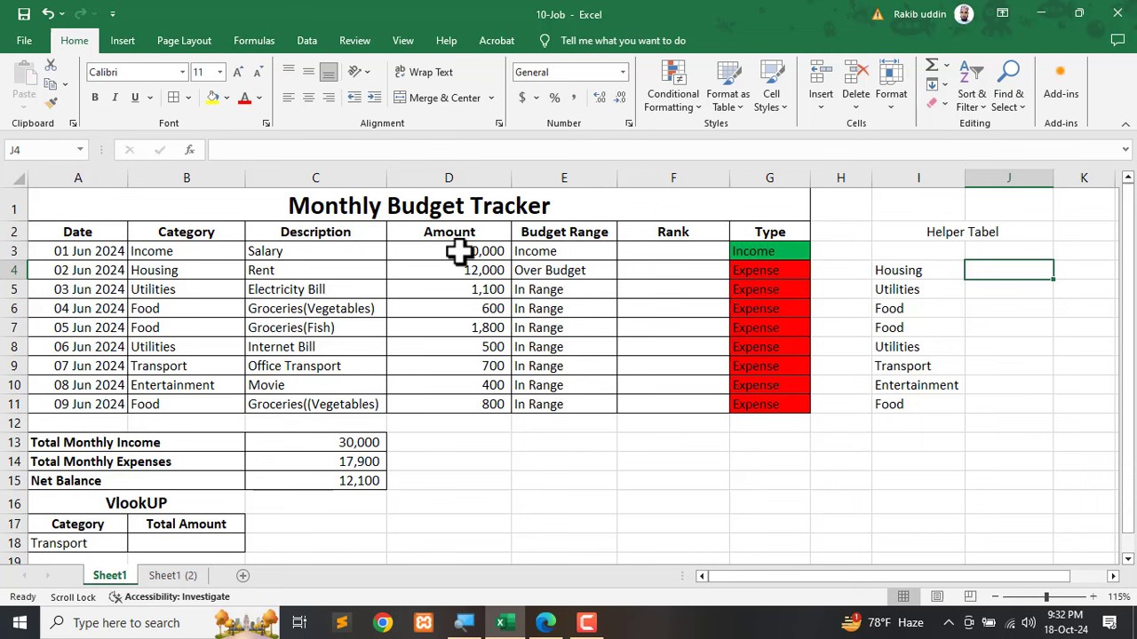
# Fill the J3 formula down to J11 and select the helper table.
pyautogui.click(1009, 252)
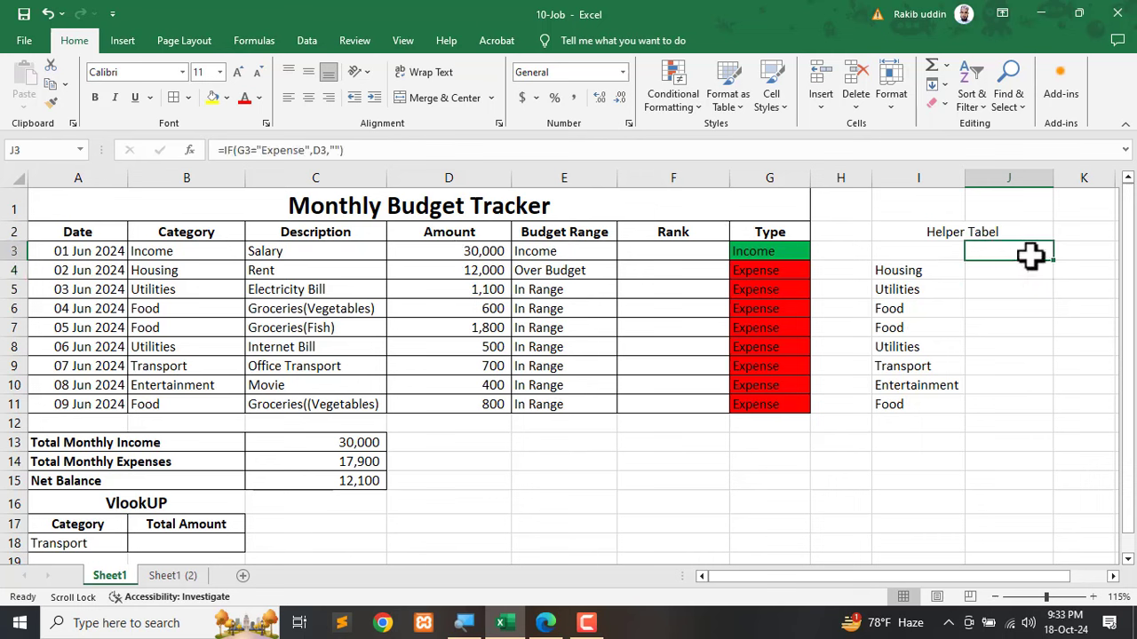
pyautogui.moveTo(1055, 260); pyautogui.dragTo(1050, 417)
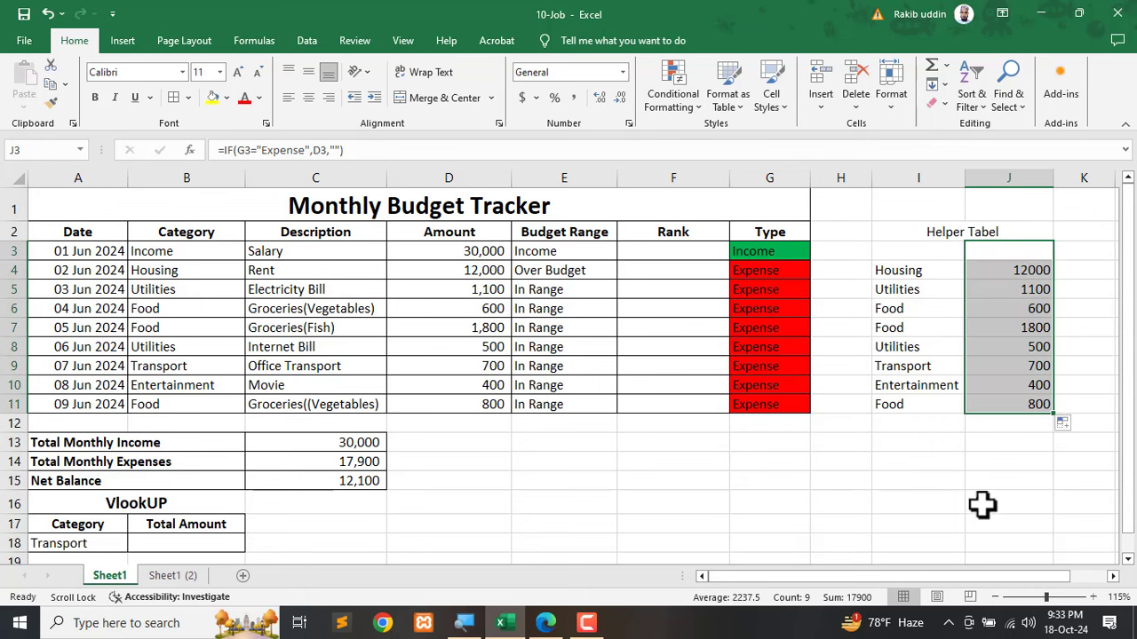
pyautogui.moveTo(897, 232); pyautogui.dragTo(977, 406)
# Apply All Borders to the helper table I2:J11 and review its entries.
pyautogui.click(176, 97)
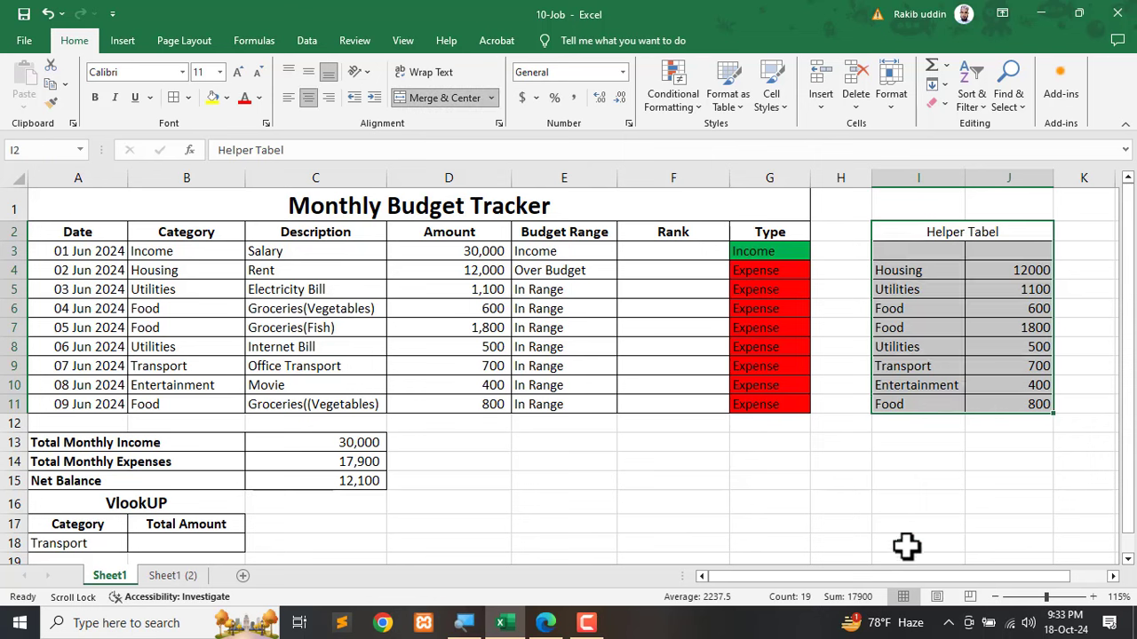
pyautogui.click(994, 503)
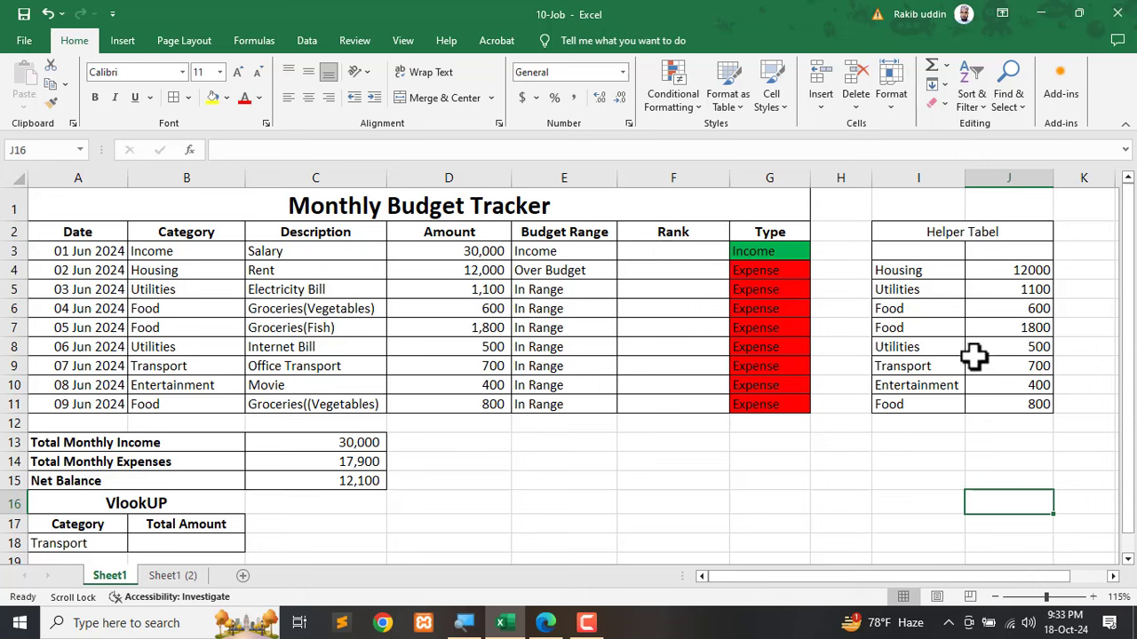
pyautogui.click(908, 254)
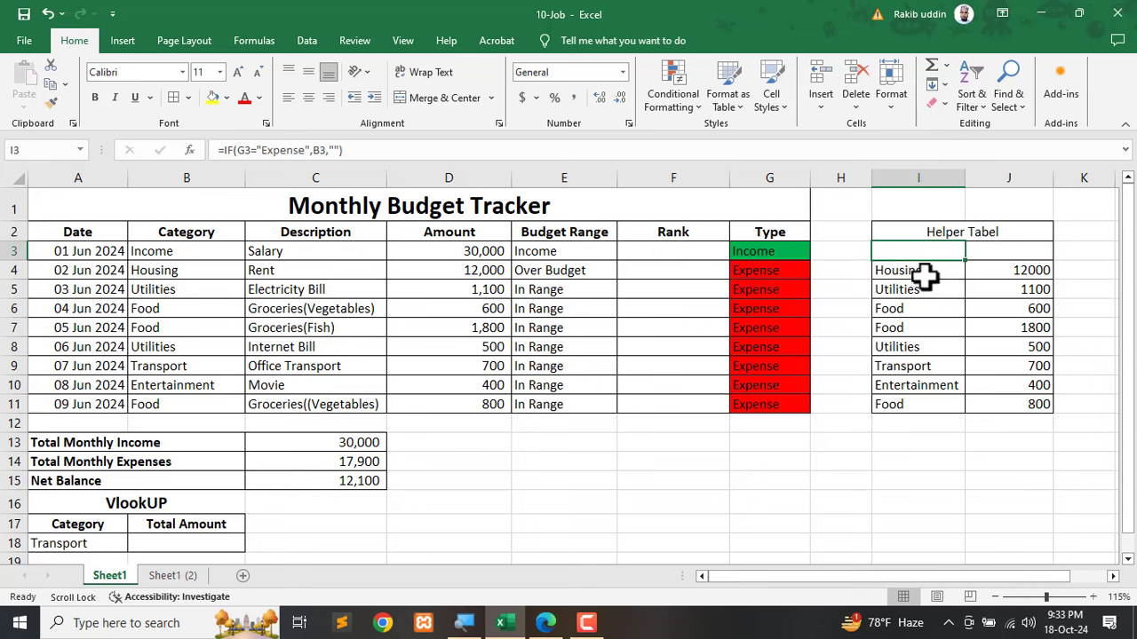
pyautogui.moveTo(909, 251); pyautogui.dragTo(1027, 394)
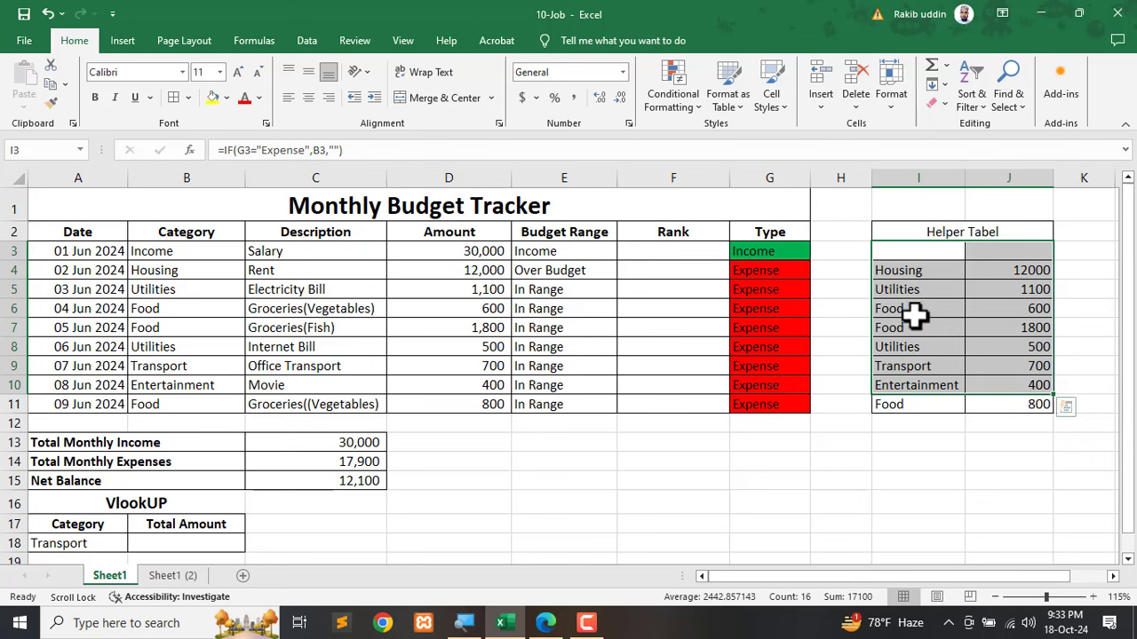
pyautogui.click(930, 420)
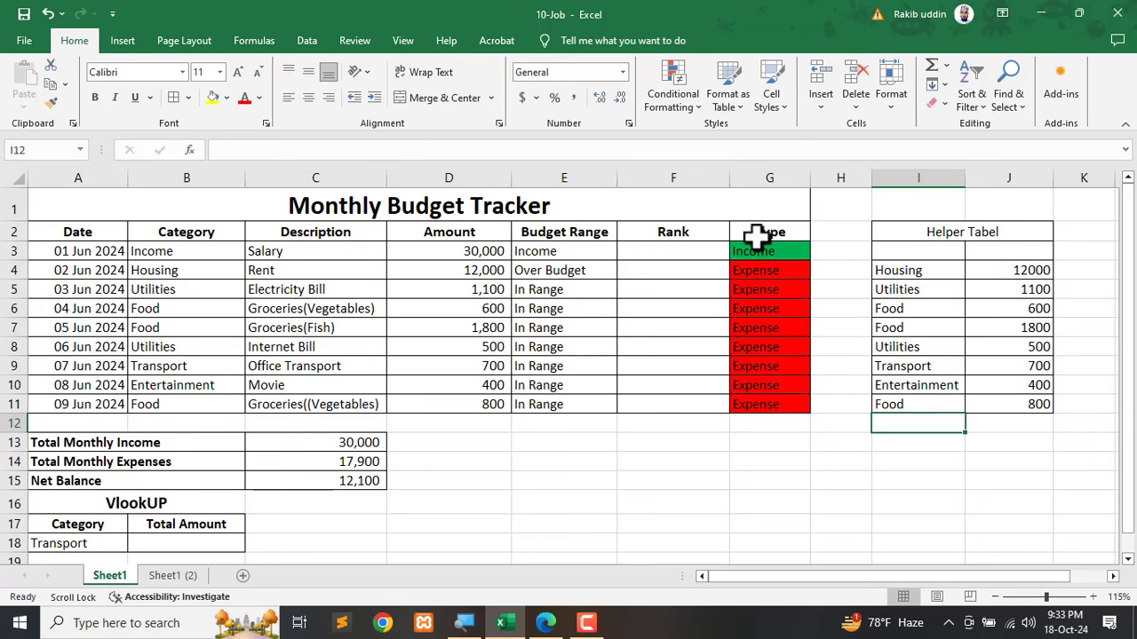
pyautogui.click(901, 252)
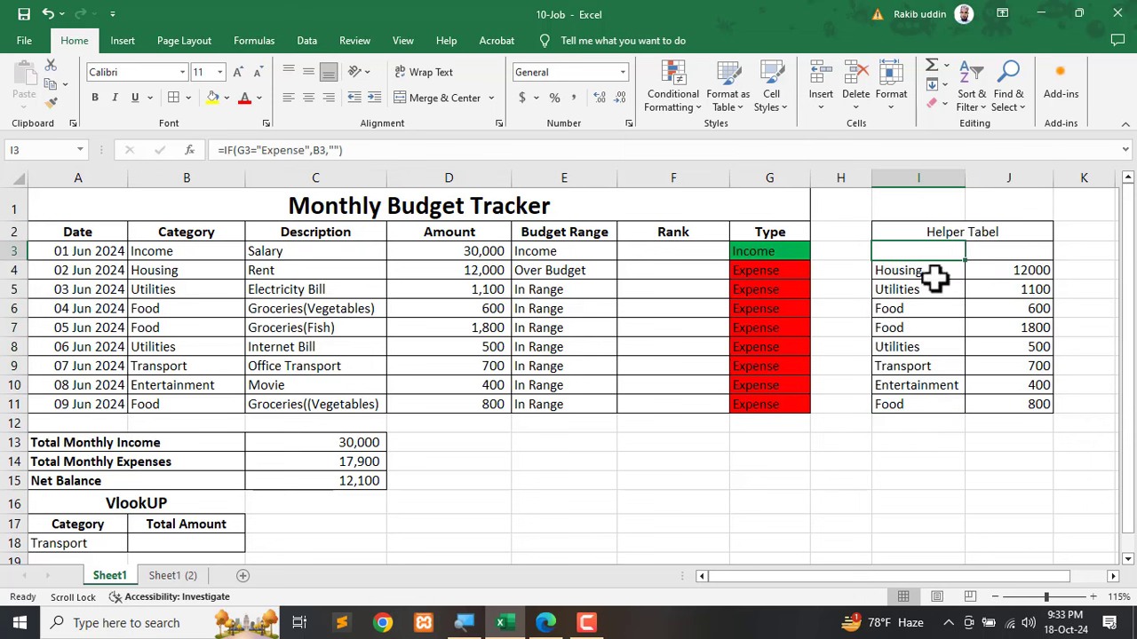
# Enter =RANK(D3,$J$3:$J$11,0) in F3 to rank the amount against the helper amounts.
pyautogui.click(657, 254)
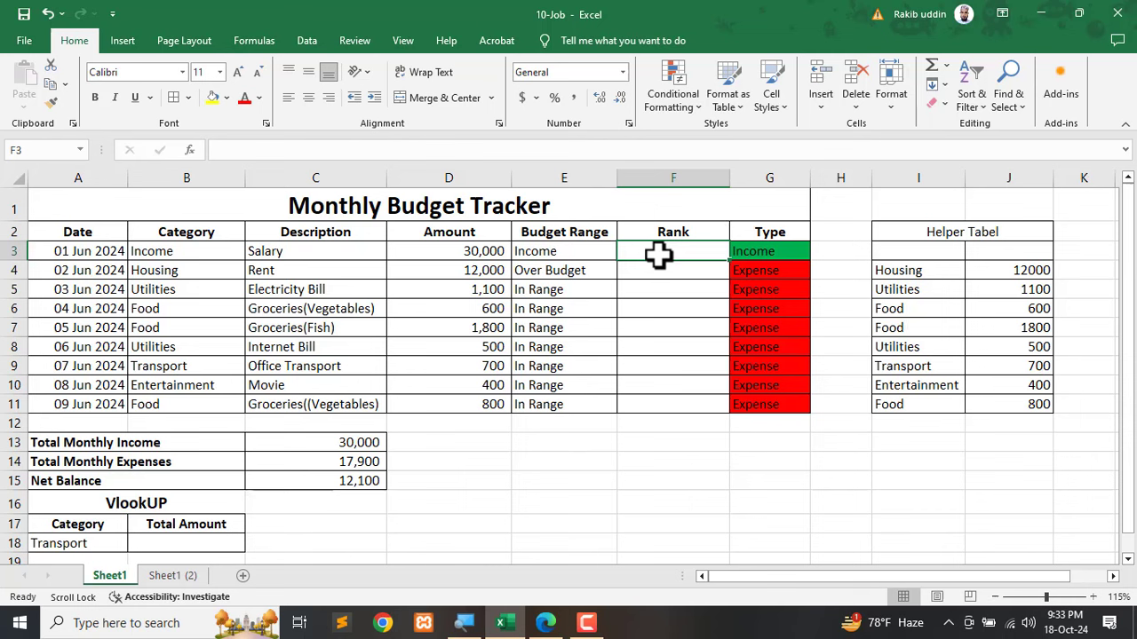
pyautogui.write('=')
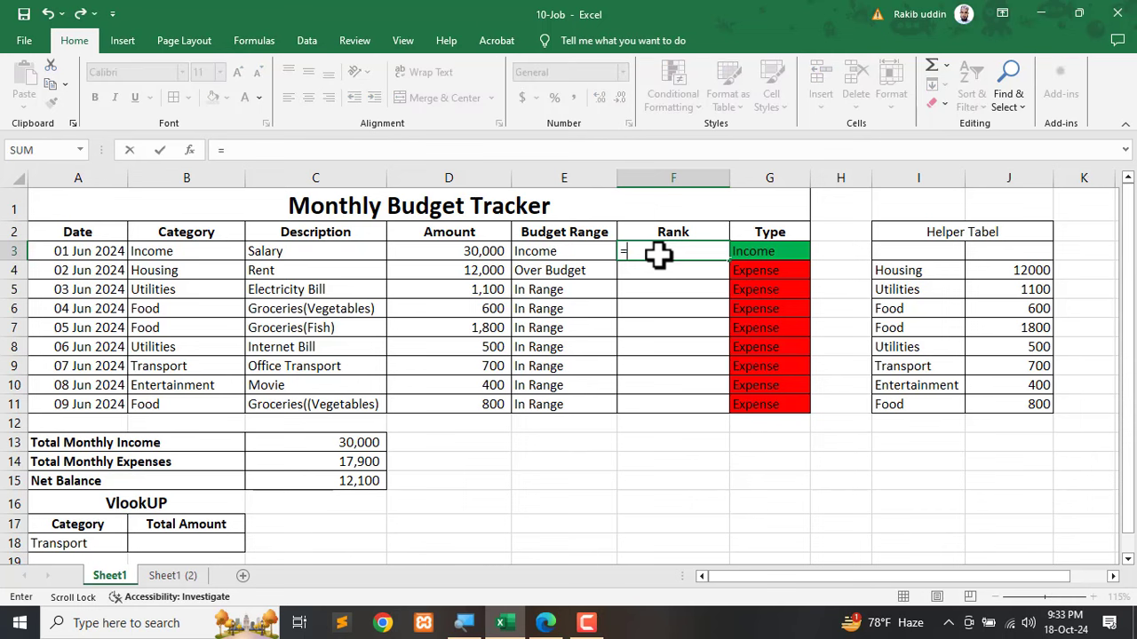
pyautogui.write('ran')
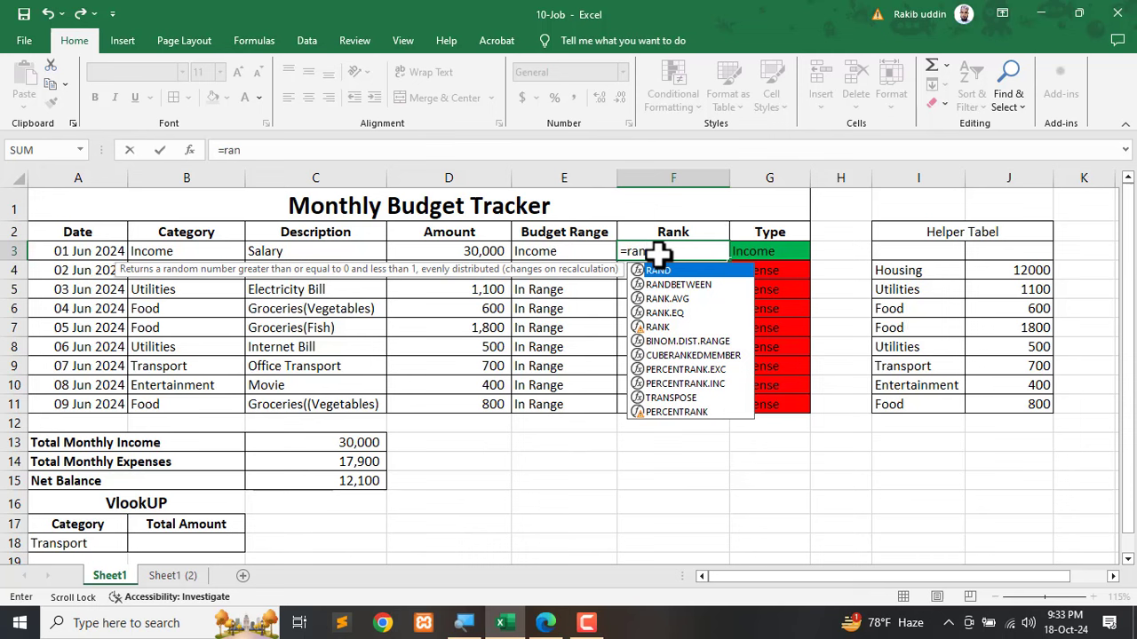
pyautogui.press('Down')
pyautogui.press('Down')
pyautogui.press('Down')
pyautogui.press('Down')
pyautogui.press('Tab')
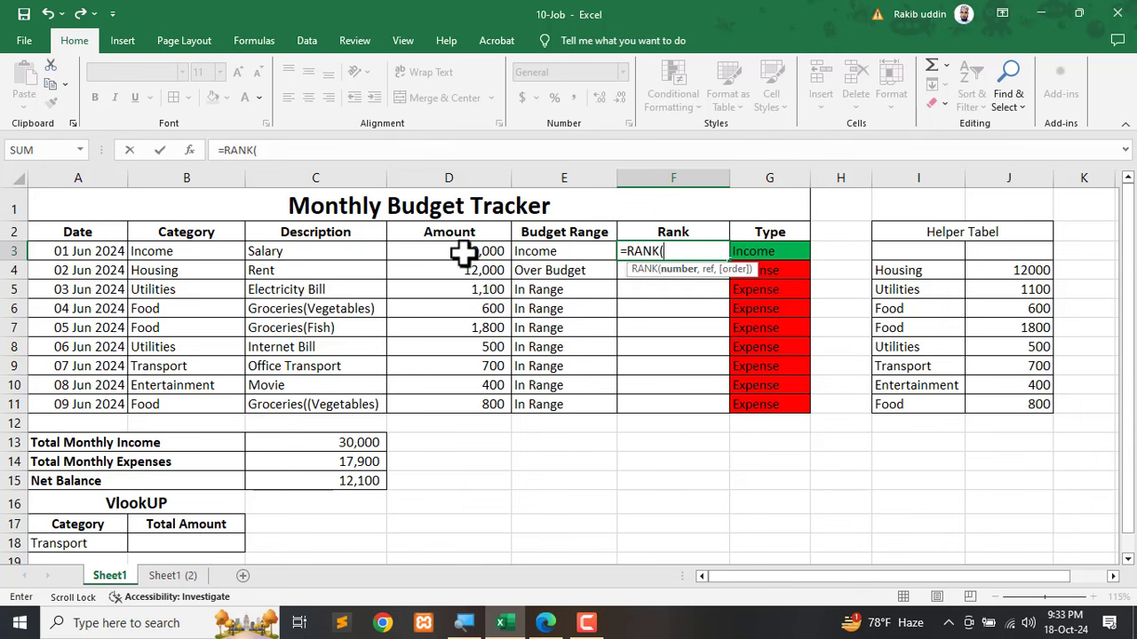
pyautogui.click(460, 253)
pyautogui.write(',')
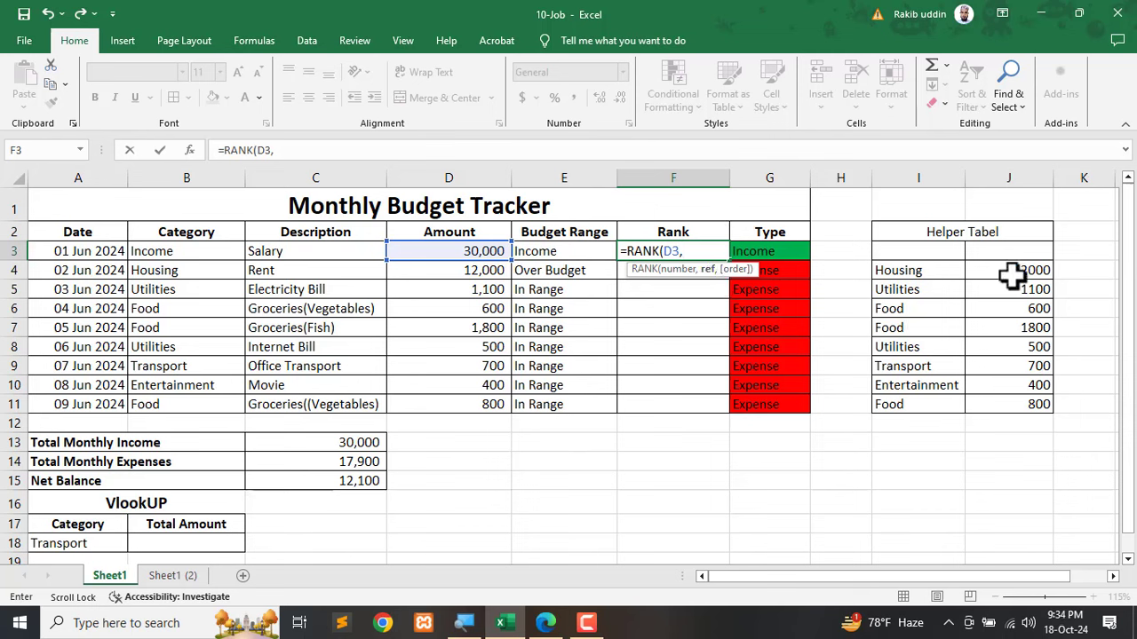
pyautogui.moveTo(1009, 254); pyautogui.dragTo(986, 406)
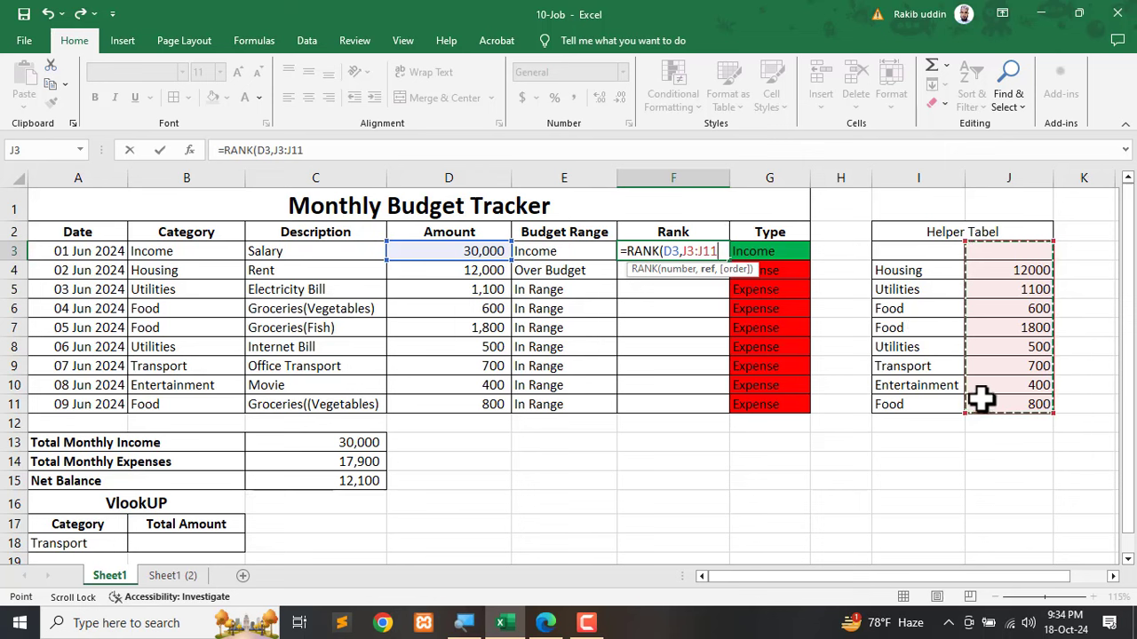
pyautogui.write(',')
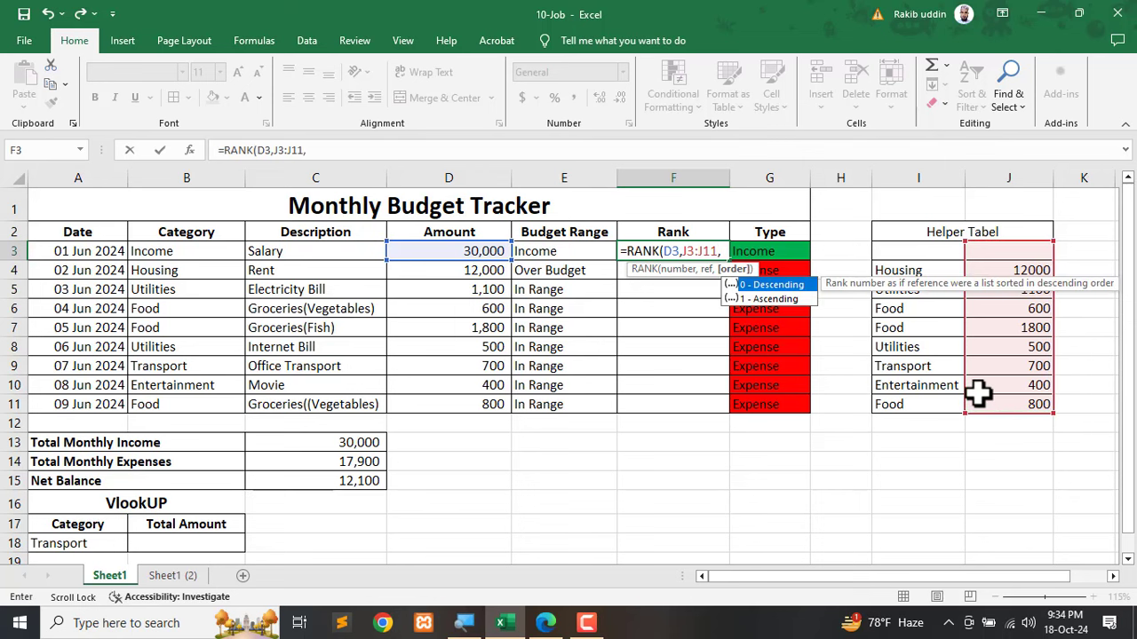
pyautogui.write('0')
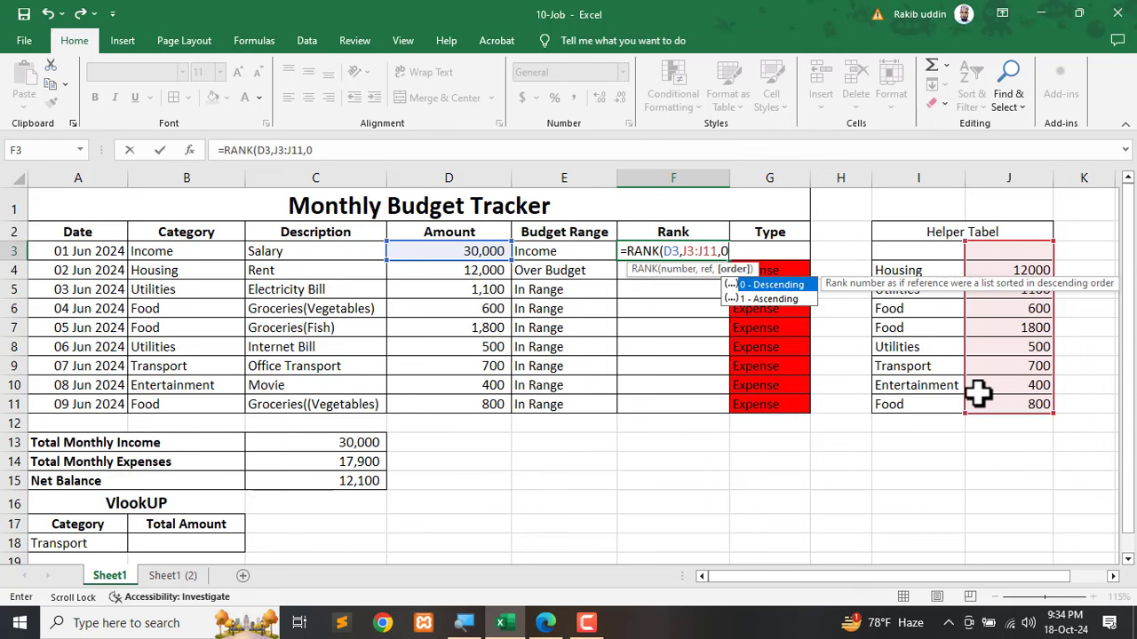
pyautogui.write(')')
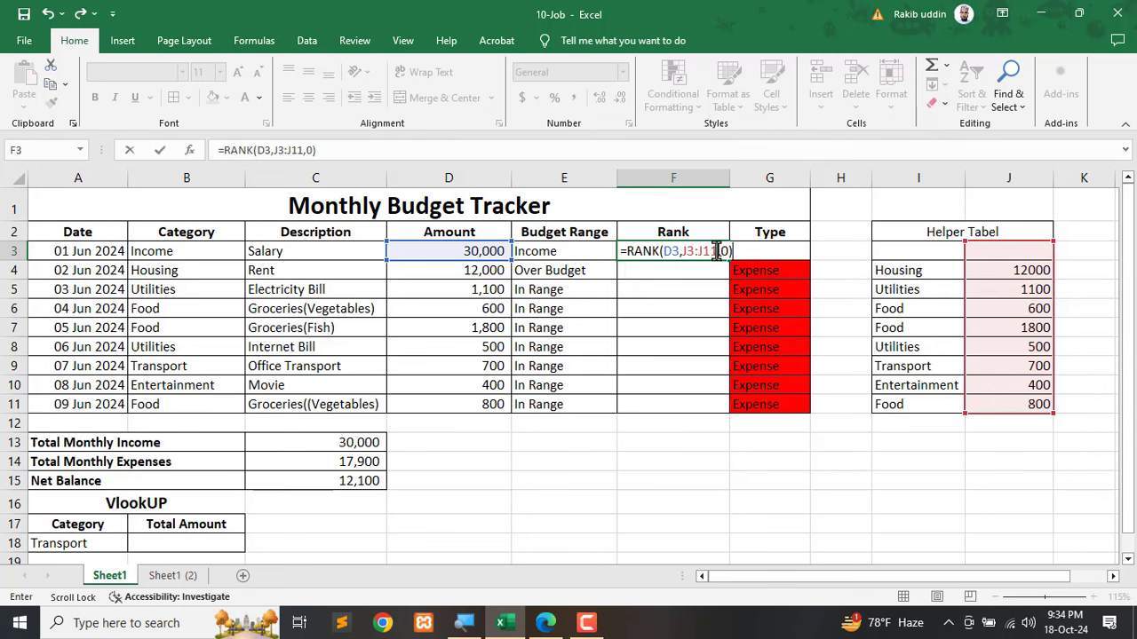
pyautogui.moveTo(715, 251); pyautogui.dragTo(682, 251)
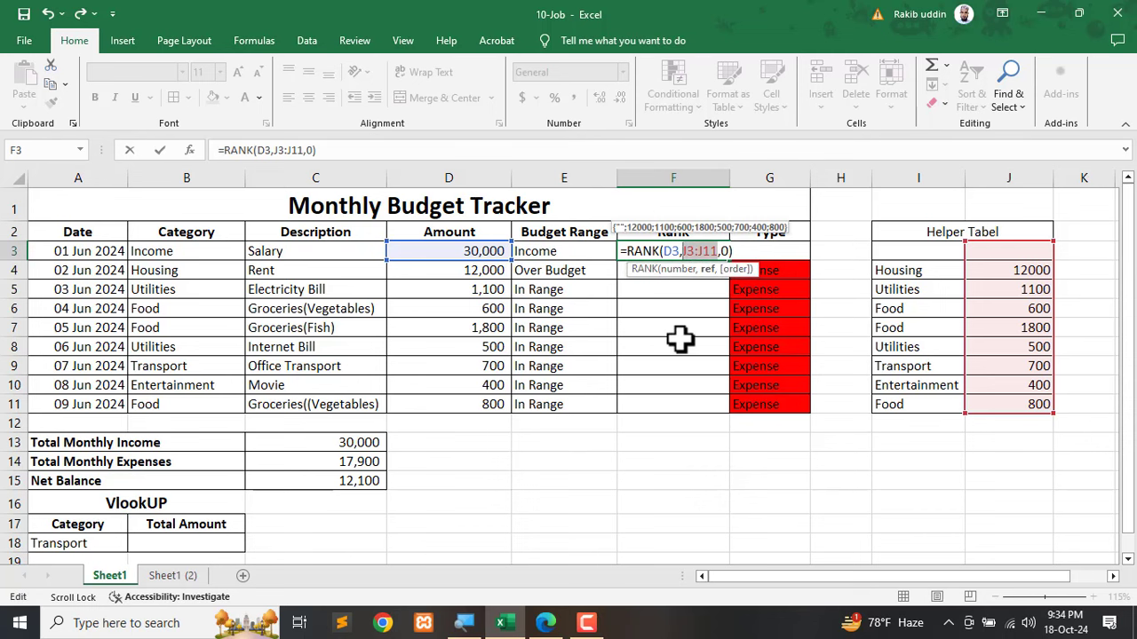
pyautogui.press('F4')
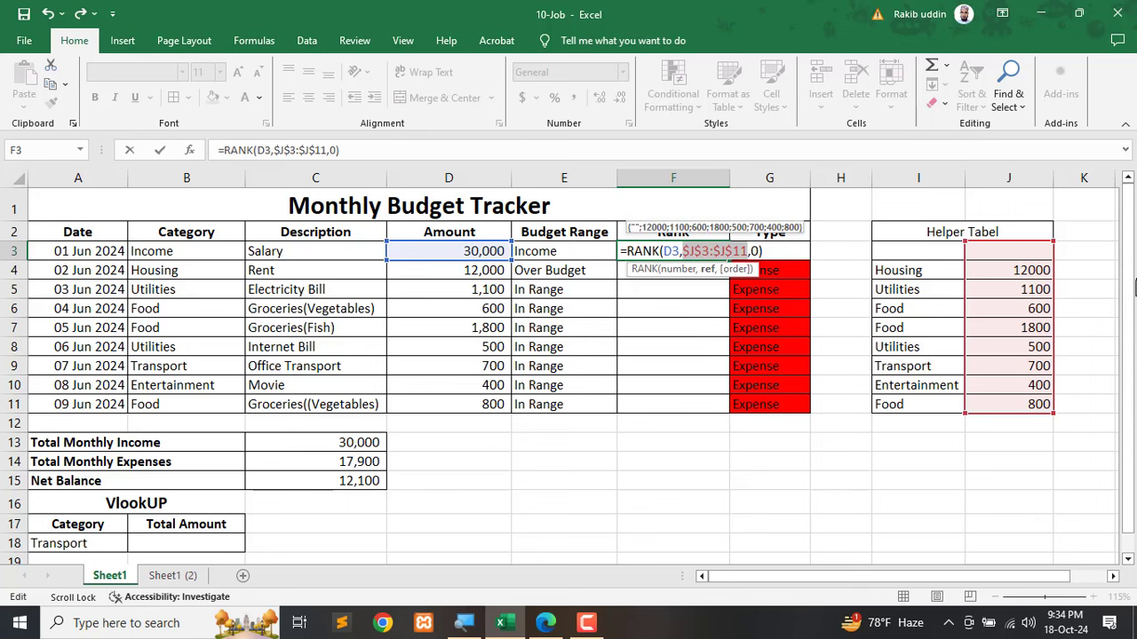
pyautogui.press('Return')
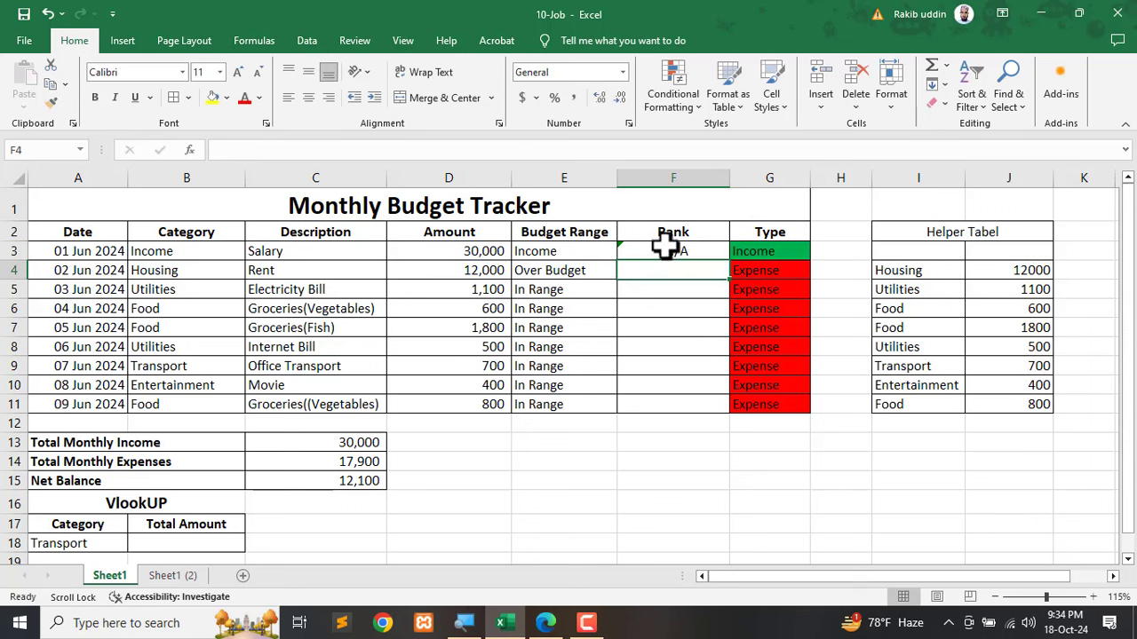
# Edit F3's RANK formula to rank helper value J3 instead of D3.
pyautogui.doubleClick(665, 252)
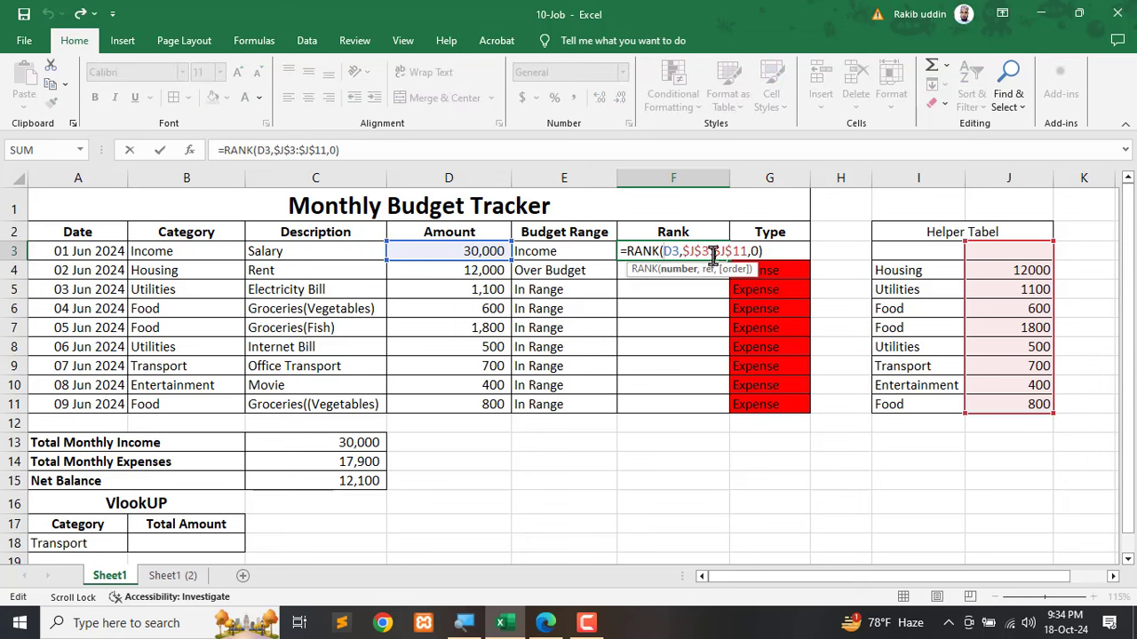
pyautogui.doubleClick(668, 252)
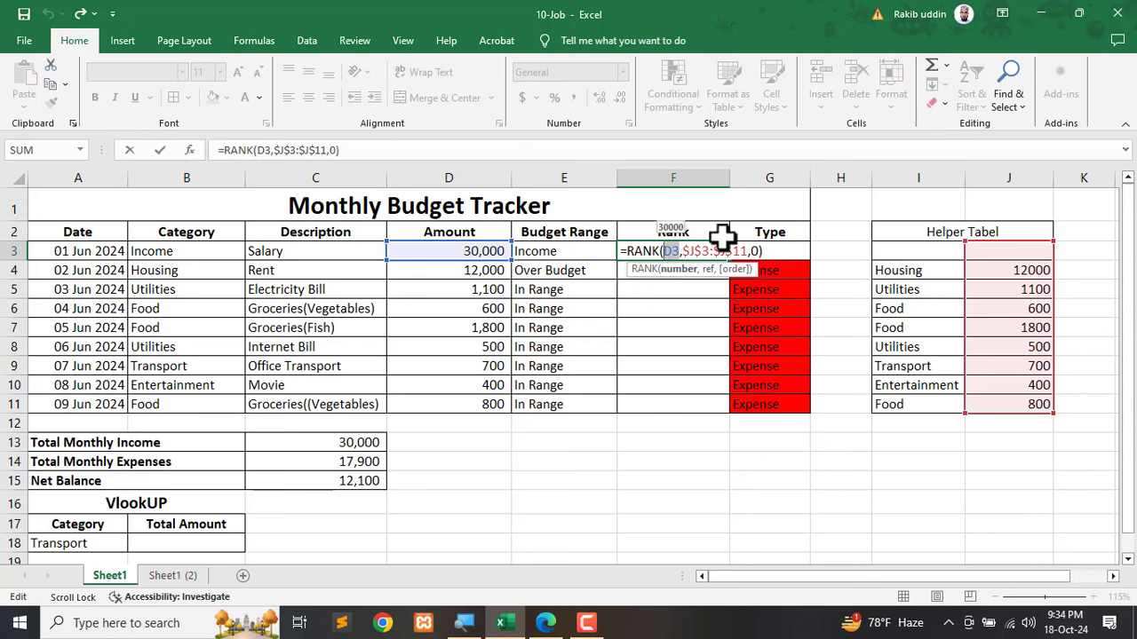
pyautogui.press('BackSpace')
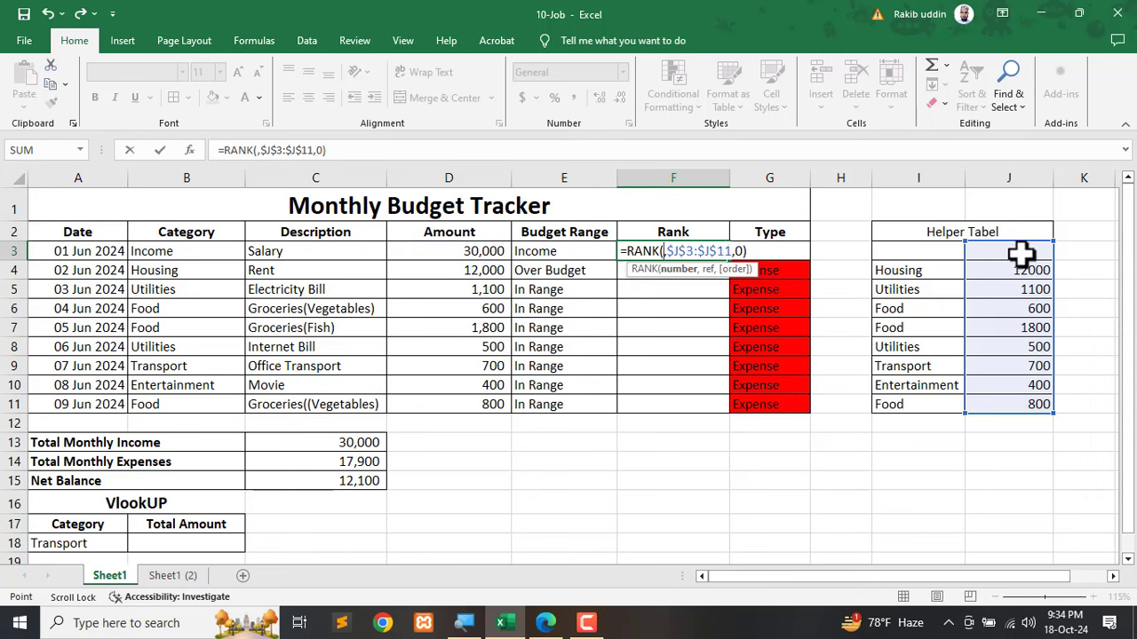
pyautogui.click(1022, 255)
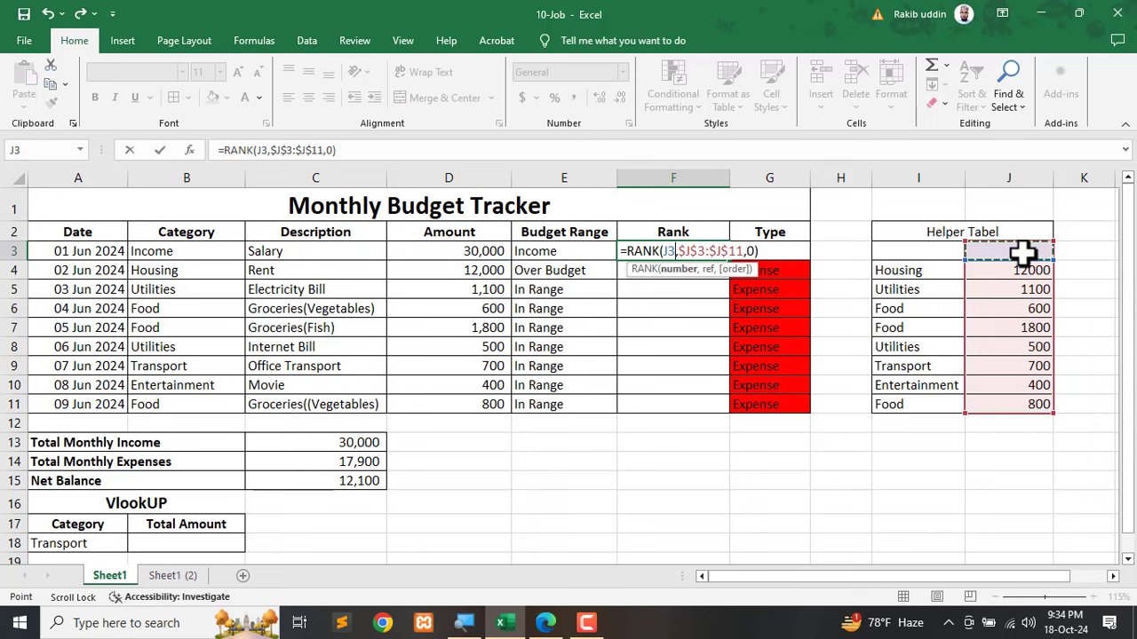
pyautogui.press('Return')
# Clear F3, then undo to restore =RANK(J3,$J$3:$J$11,0) in F3.
pyautogui.doubleClick(680, 251)
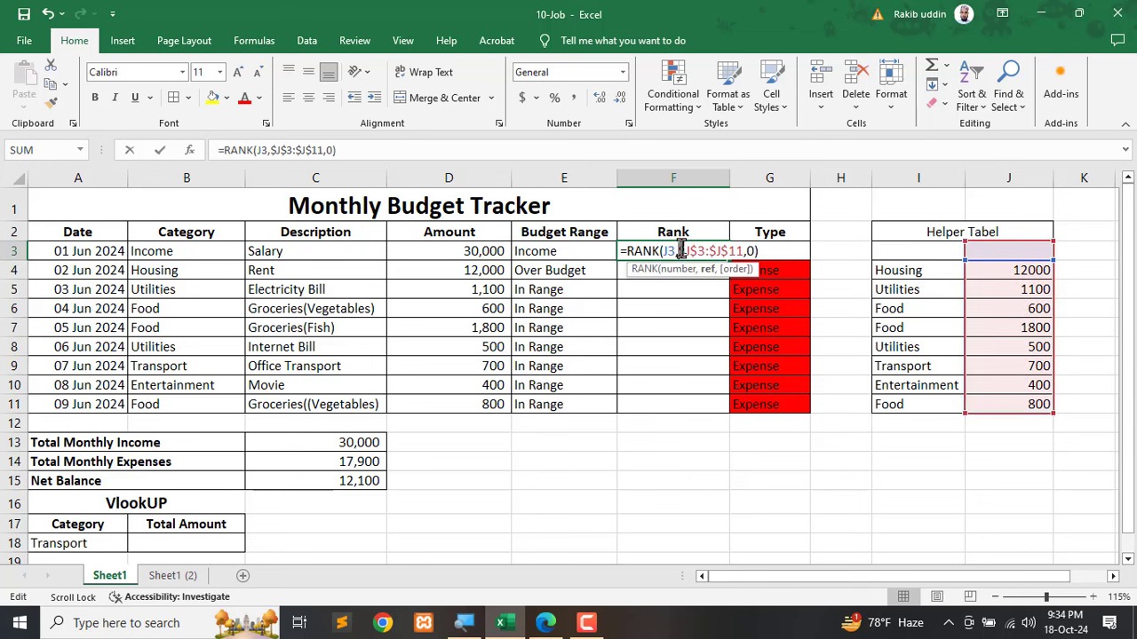
pyautogui.moveTo(768, 252); pyautogui.dragTo(615, 251)
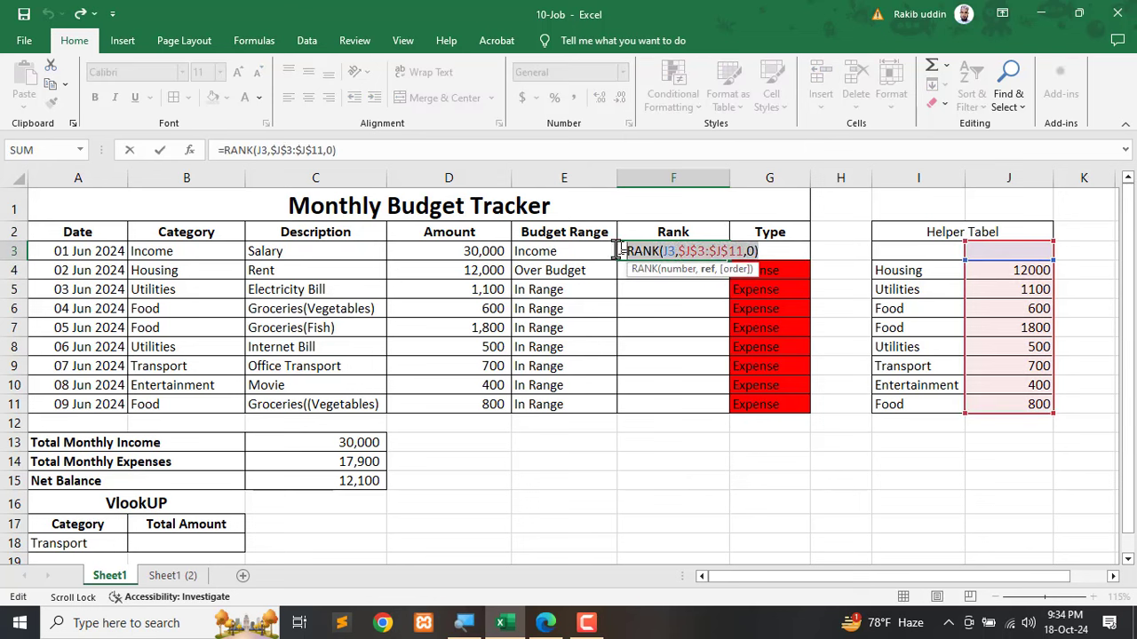
pyautogui.press('BackSpace')
pyautogui.press('Return')
pyautogui.click(662, 255)
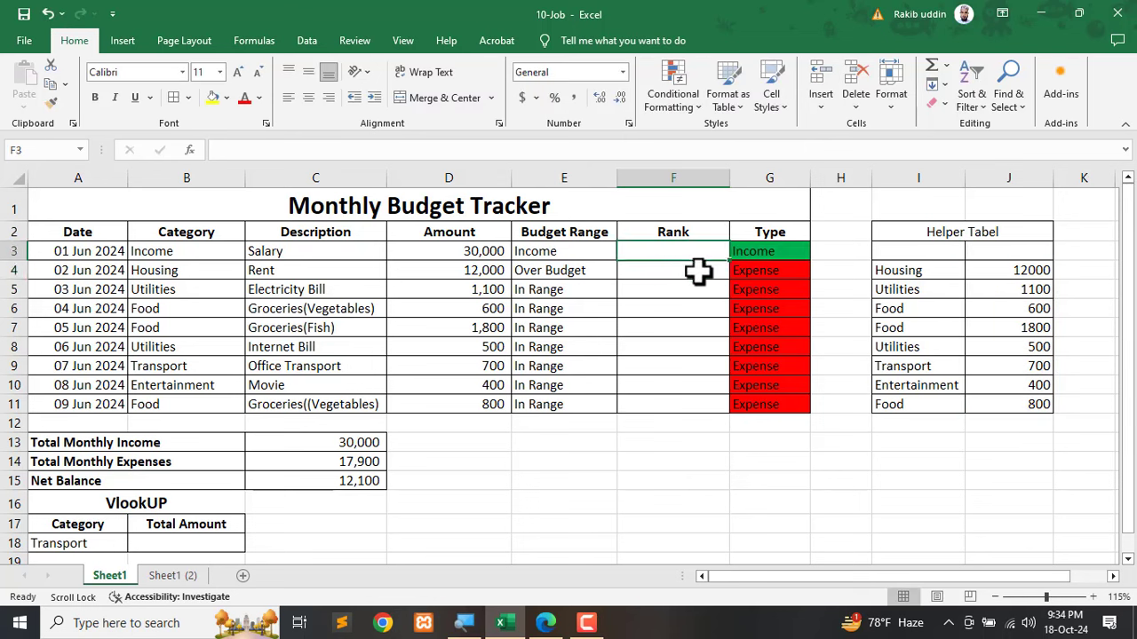
pyautogui.write('=')
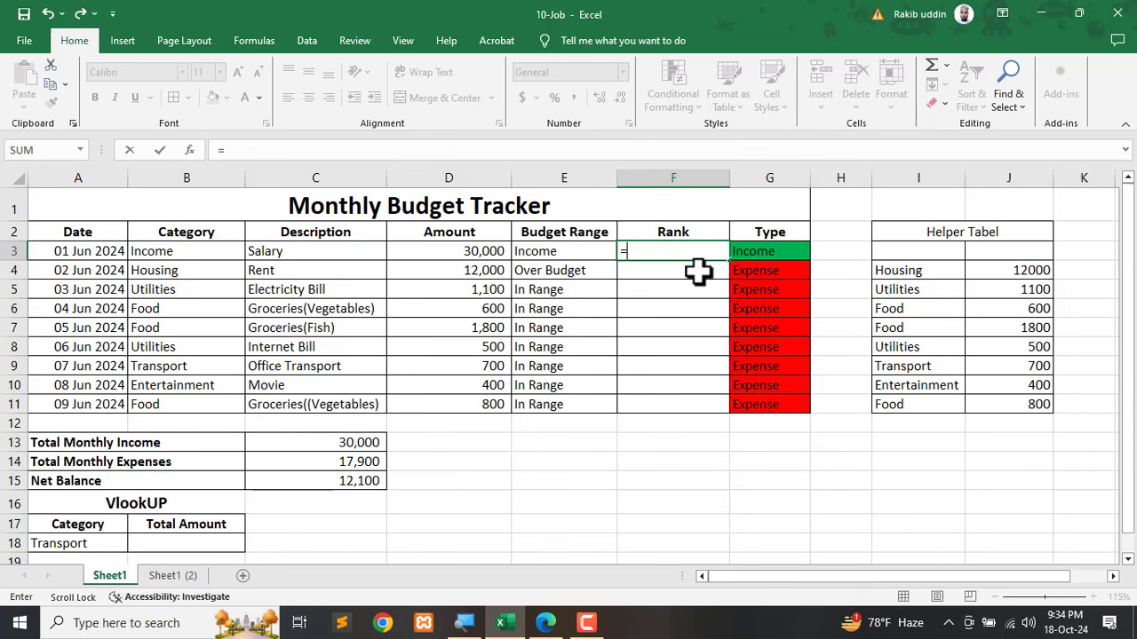
pyautogui.press('Escape')
pyautogui.click(711, 444)
pyautogui.hotkey('ctrl', 'z')
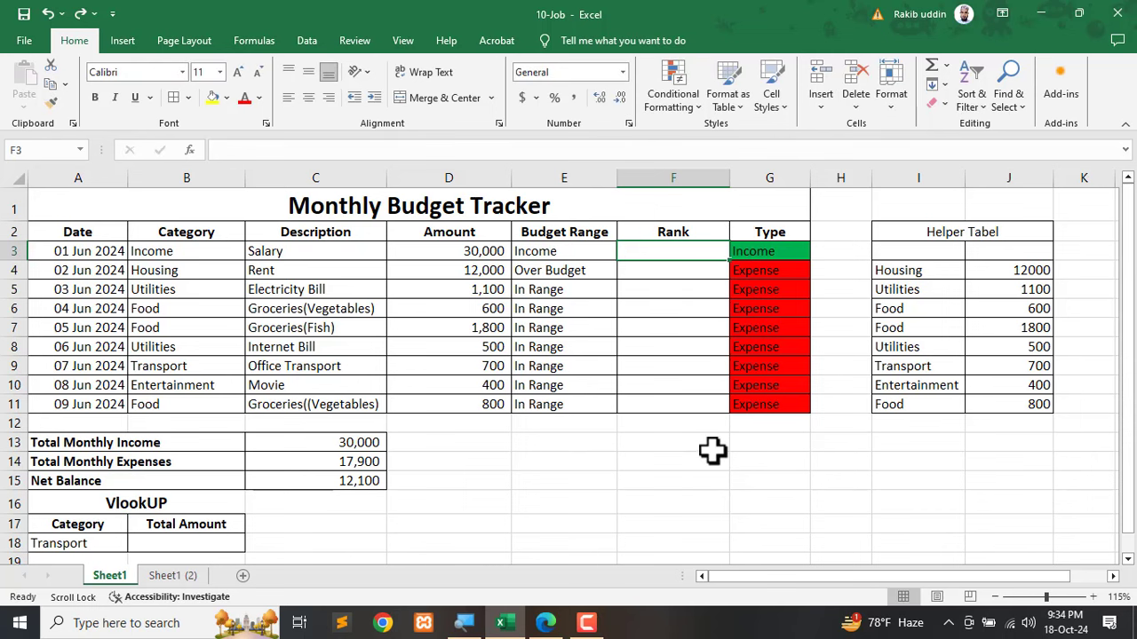
pyautogui.hotkey('ctrl', 'z')
pyautogui.click(709, 460)
pyautogui.click(666, 249)
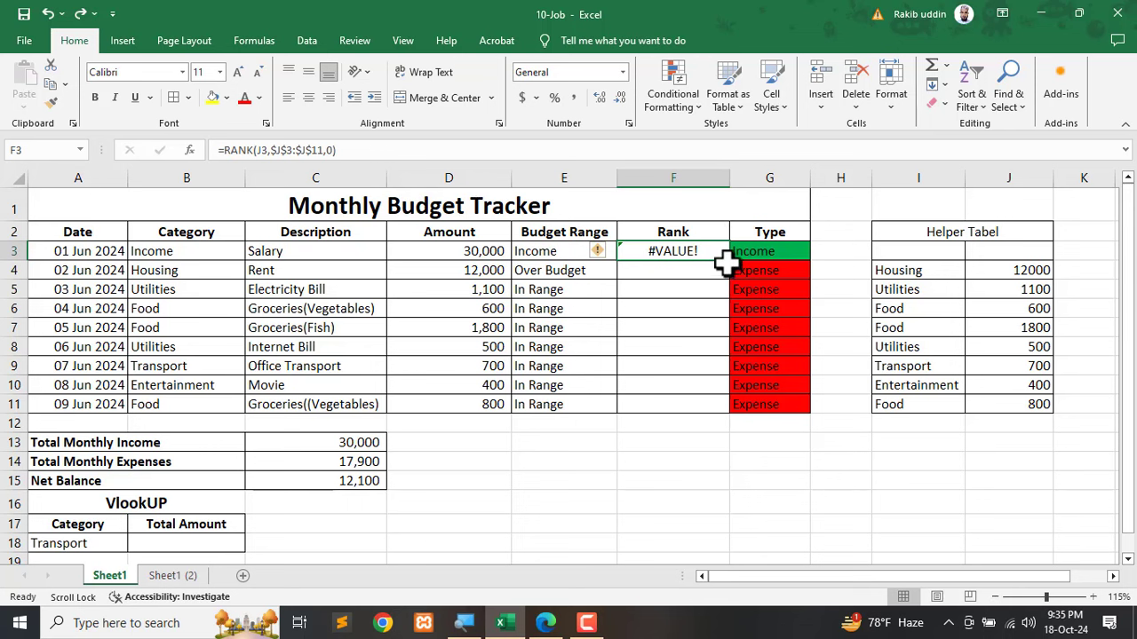
# Fill F3's RANK formula down to F11, then check G3's IF formula.
pyautogui.moveTo(725, 260); pyautogui.dragTo(707, 413)
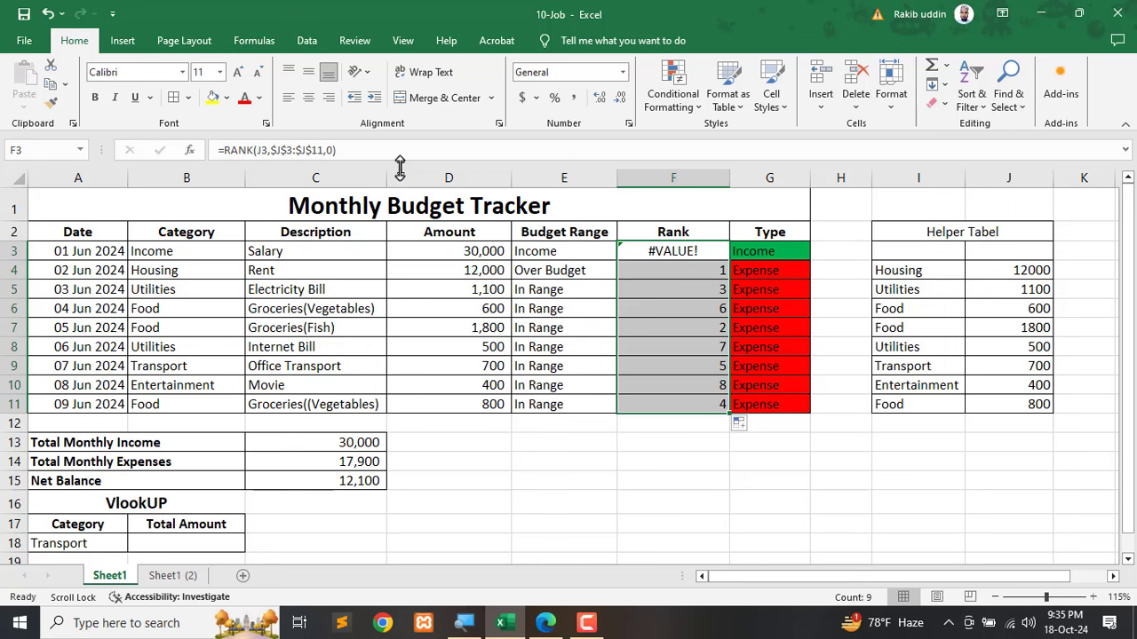
pyautogui.click(671, 252)
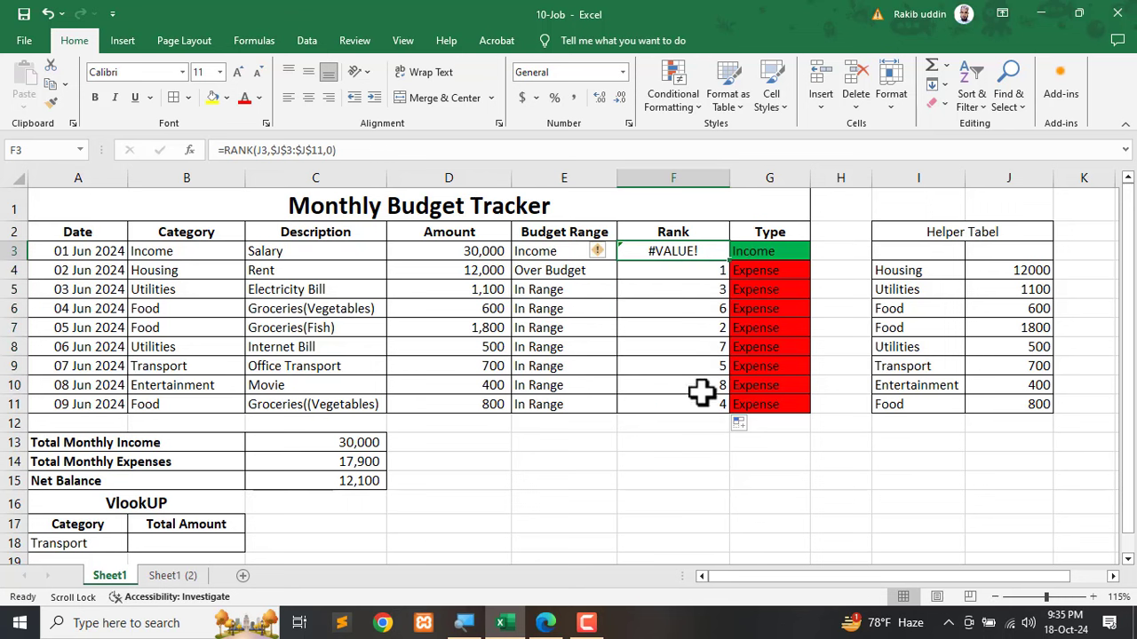
pyautogui.click(775, 251)
pyautogui.click(673, 252)
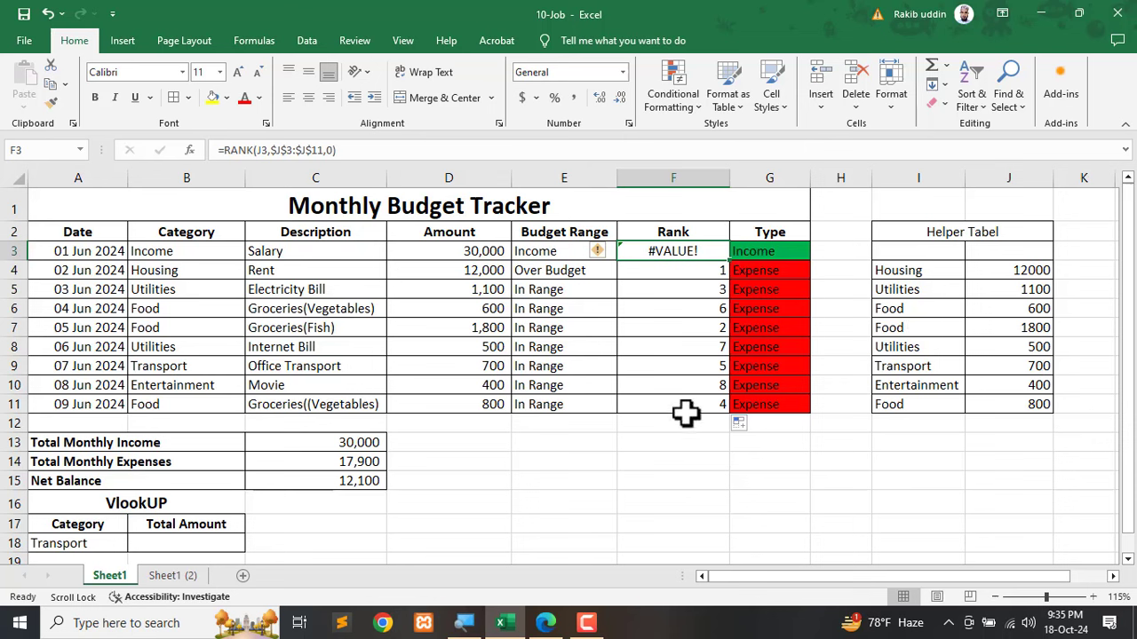
# Change F3 to =IF(G3="Income","",RANK(J3,$J$3:$J$11,0)), accepting Excel's correction.
pyautogui.doubleClick(672, 254)
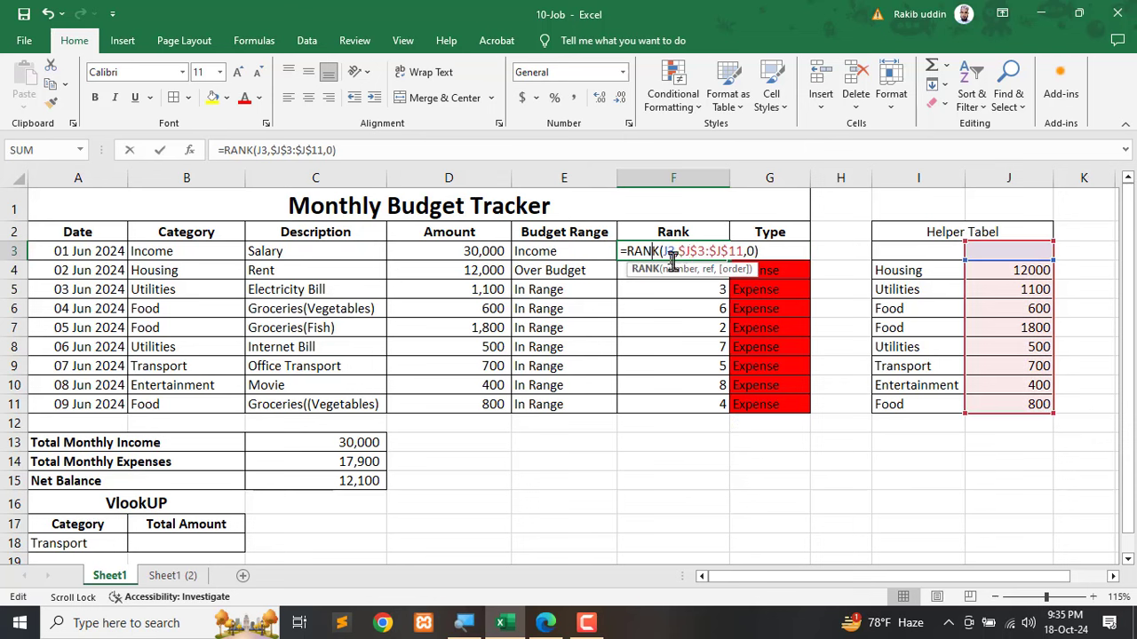
pyautogui.click(626, 251)
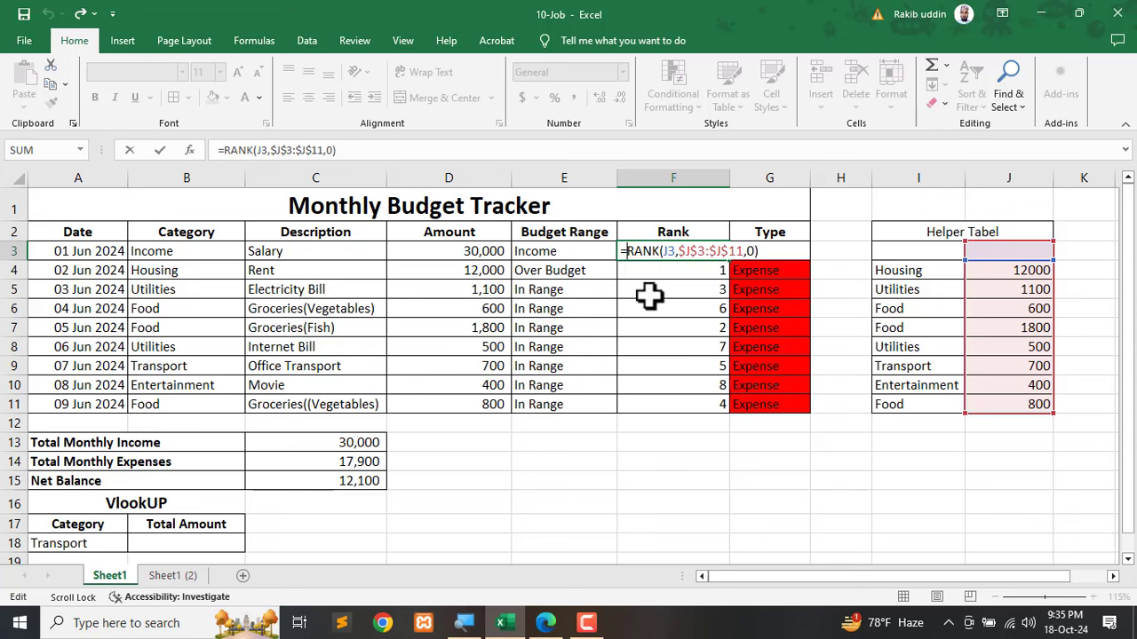
pyautogui.write('IF(')
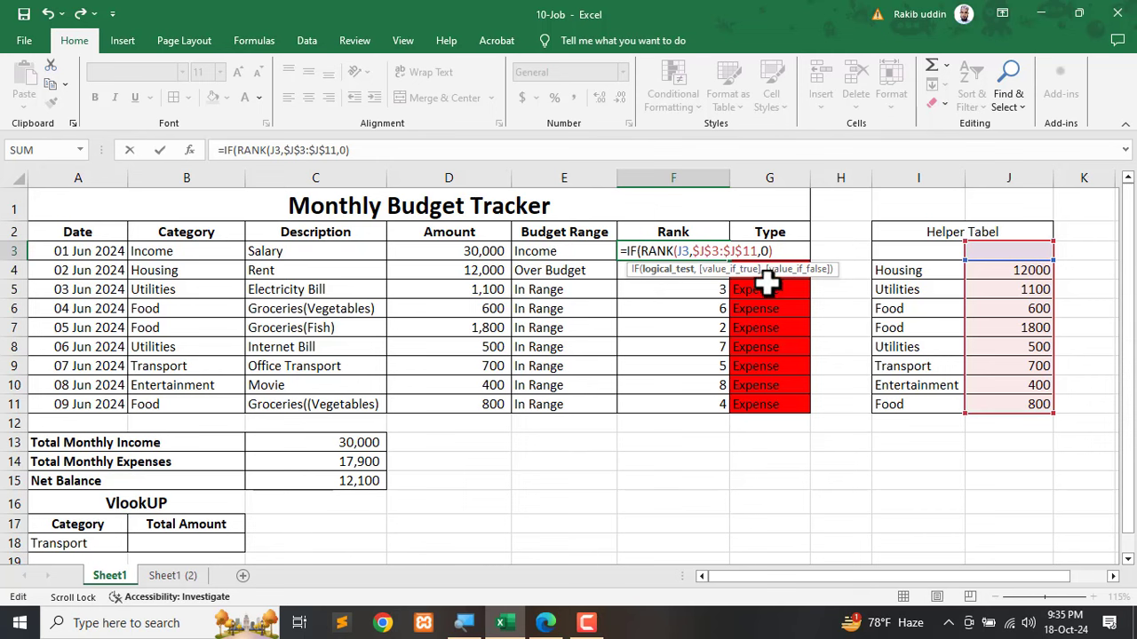
pyautogui.write('g3')
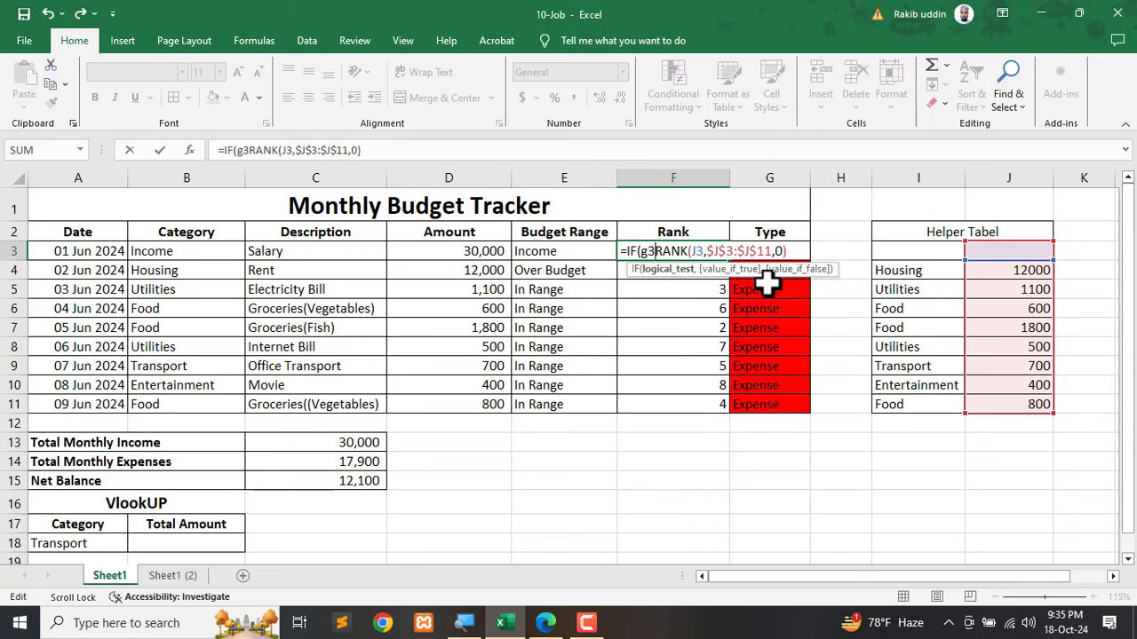
pyautogui.press('BackSpace')
pyautogui.press('BackSpace')
pyautogui.write('G')
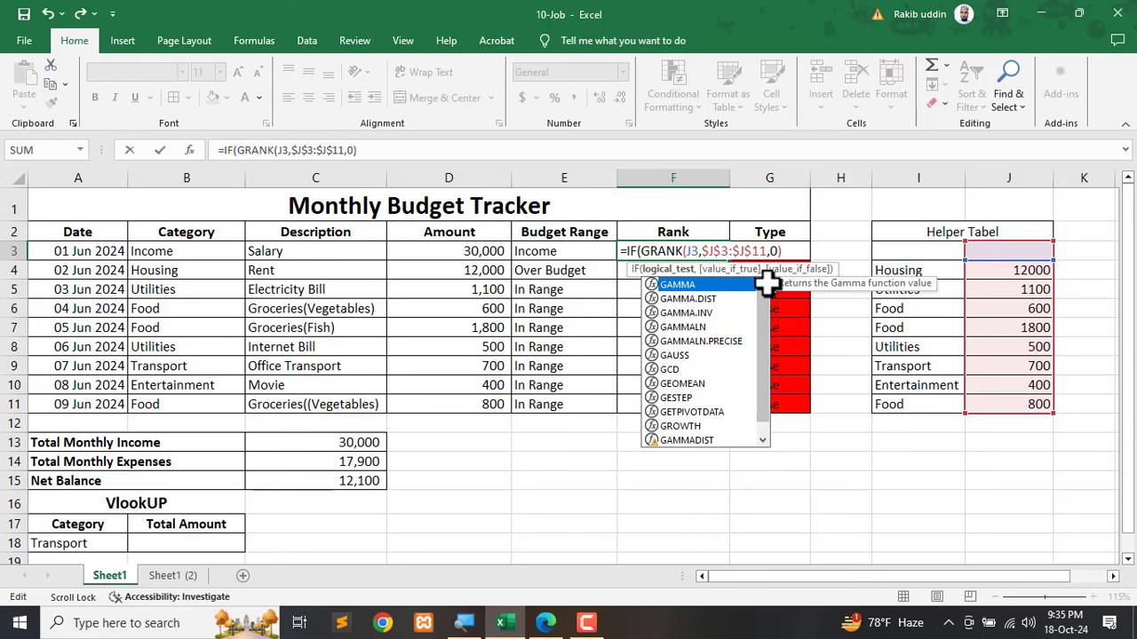
pyautogui.write('3="')
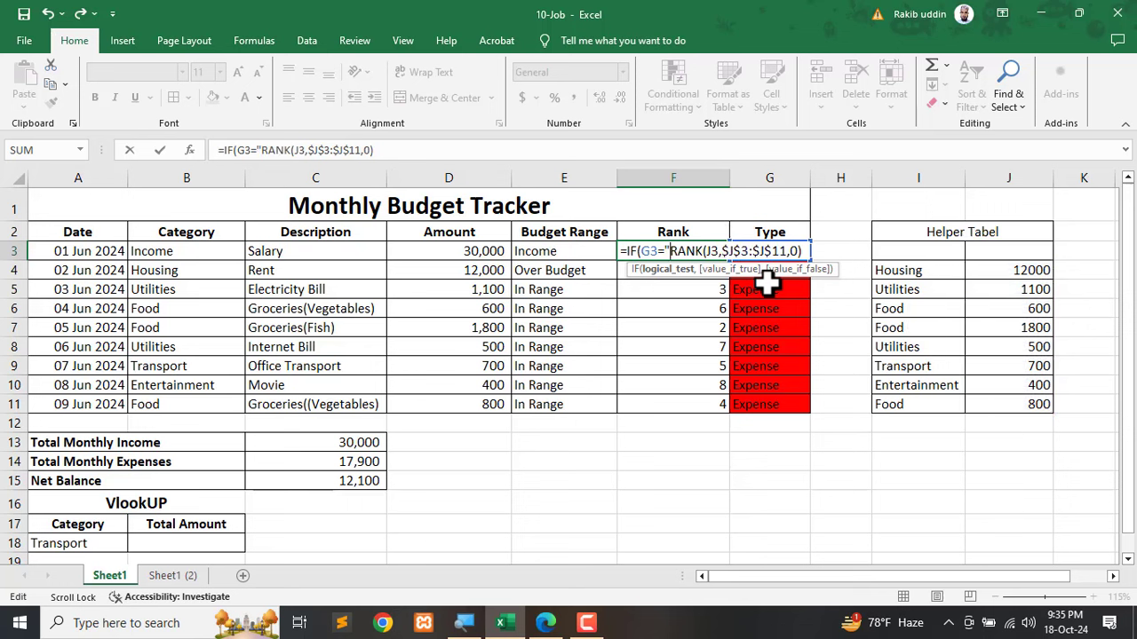
pyautogui.write('In')
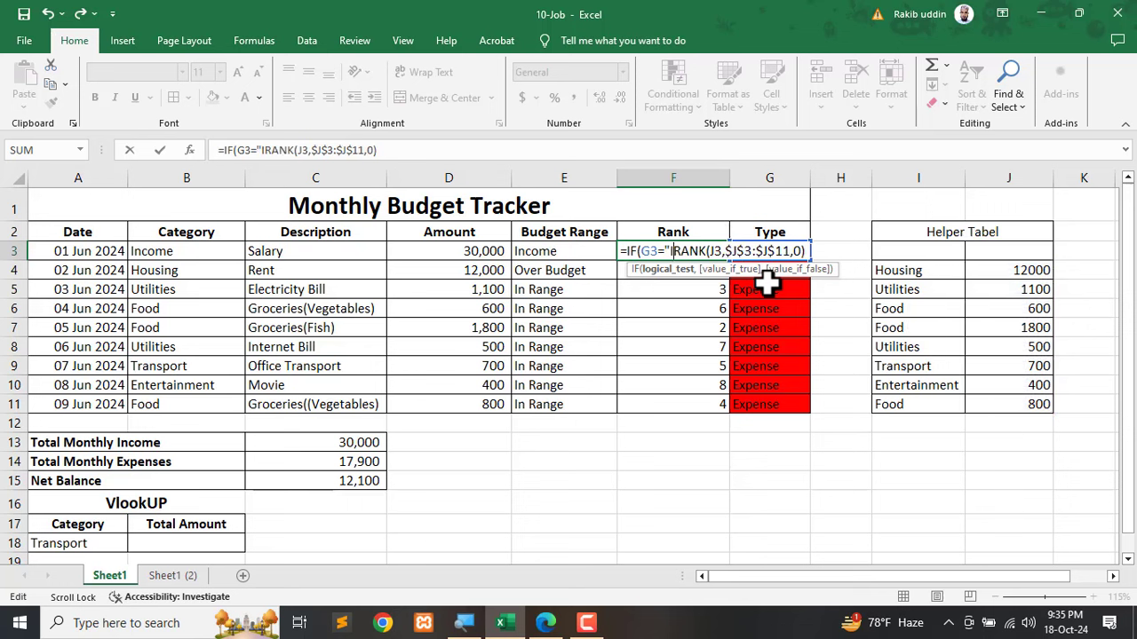
pyautogui.write('come')
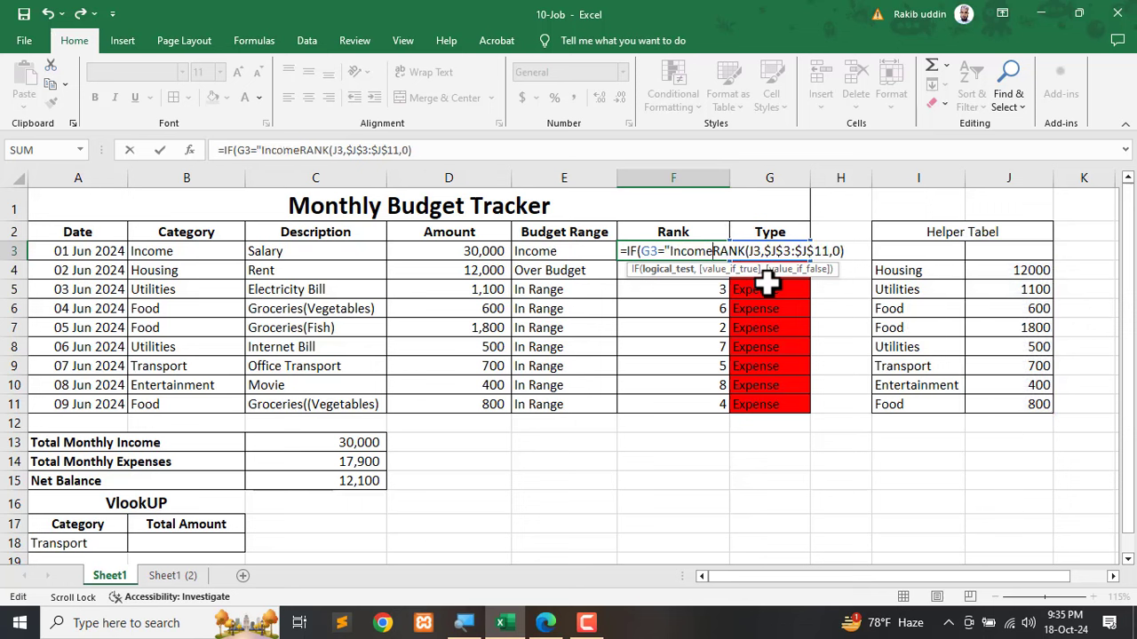
pyautogui.write('"')
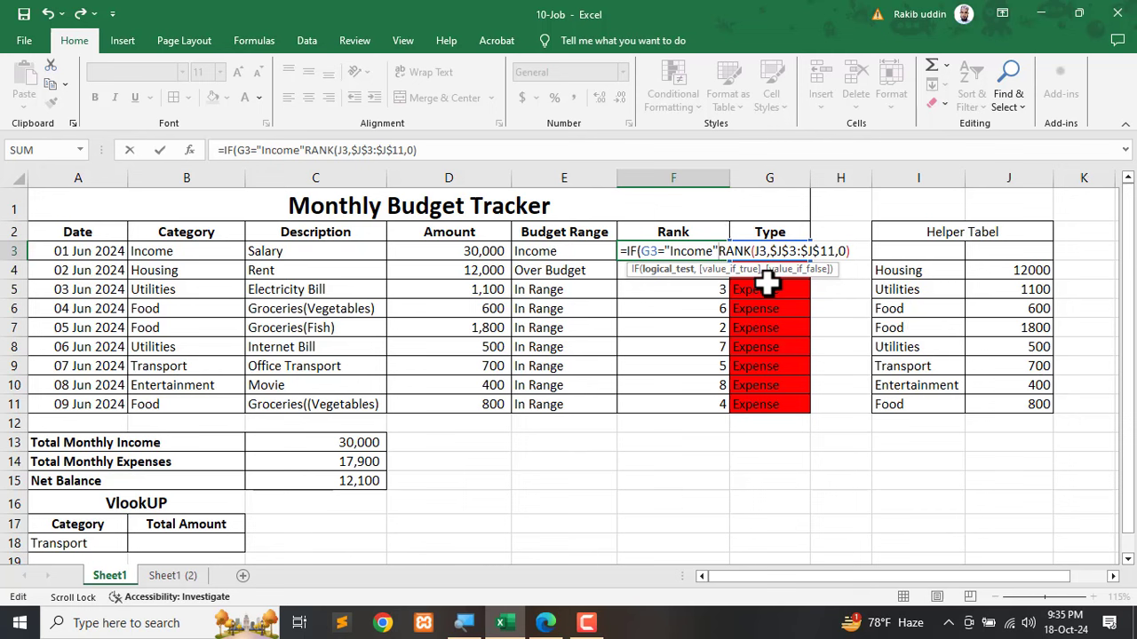
pyautogui.write(',')
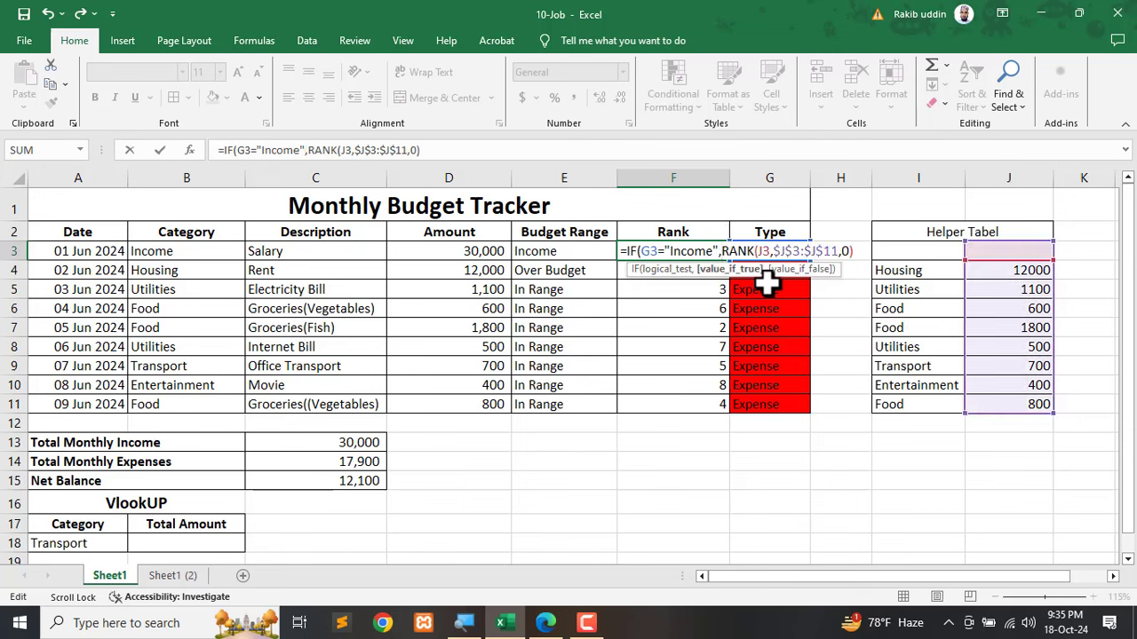
pyautogui.write('""')
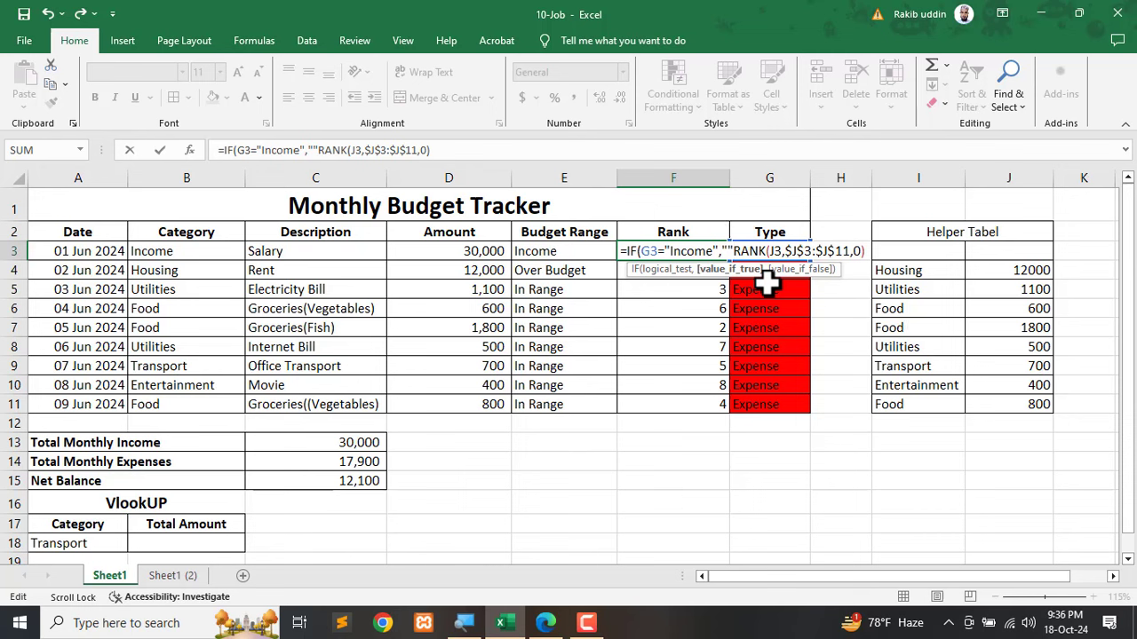
pyautogui.write(',')
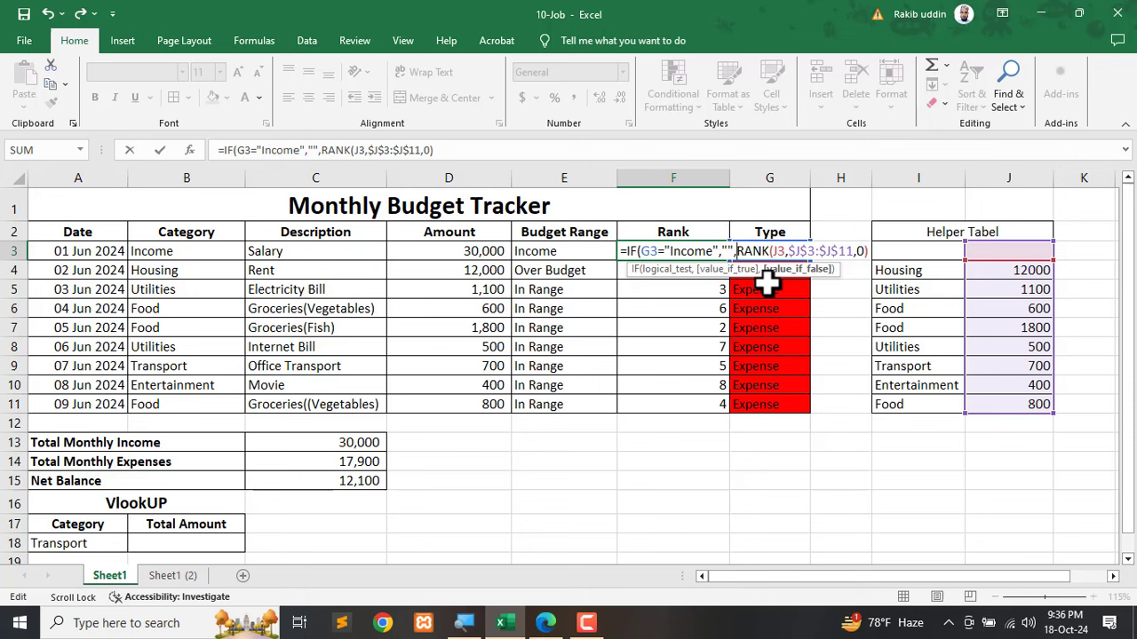
pyautogui.press('Return')
pyautogui.press('Return')
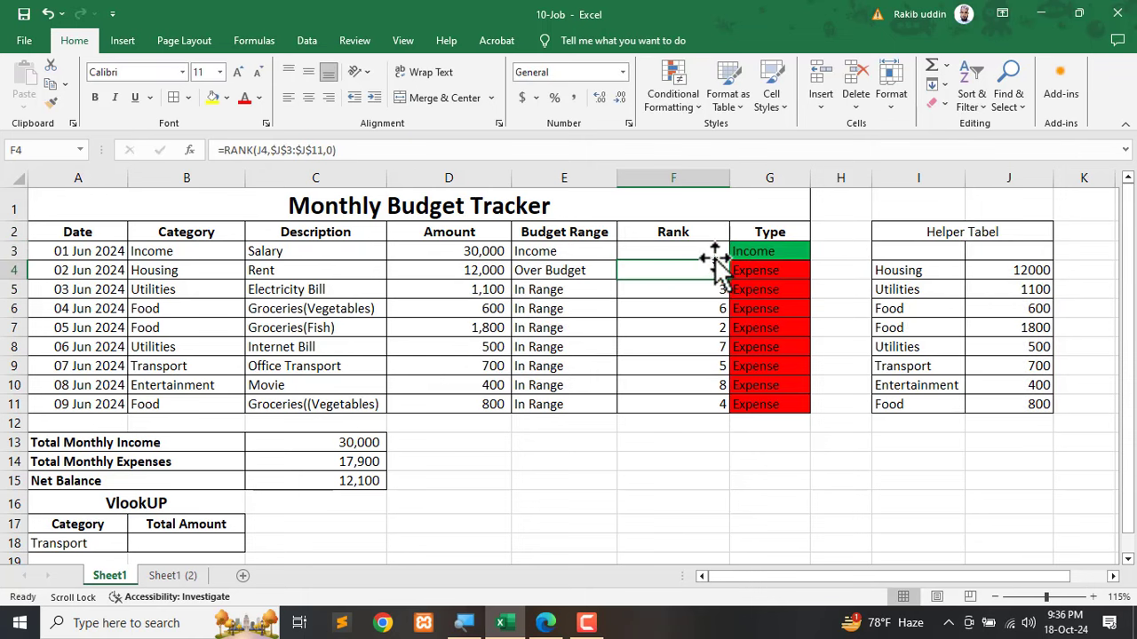
pyautogui.click(717, 255)
# Fill the IF-based rank formula from F3 down to F11 and mark the Rank column.
pyautogui.moveTo(729, 262); pyautogui.dragTo(728, 476)
pyautogui.click(728, 477)
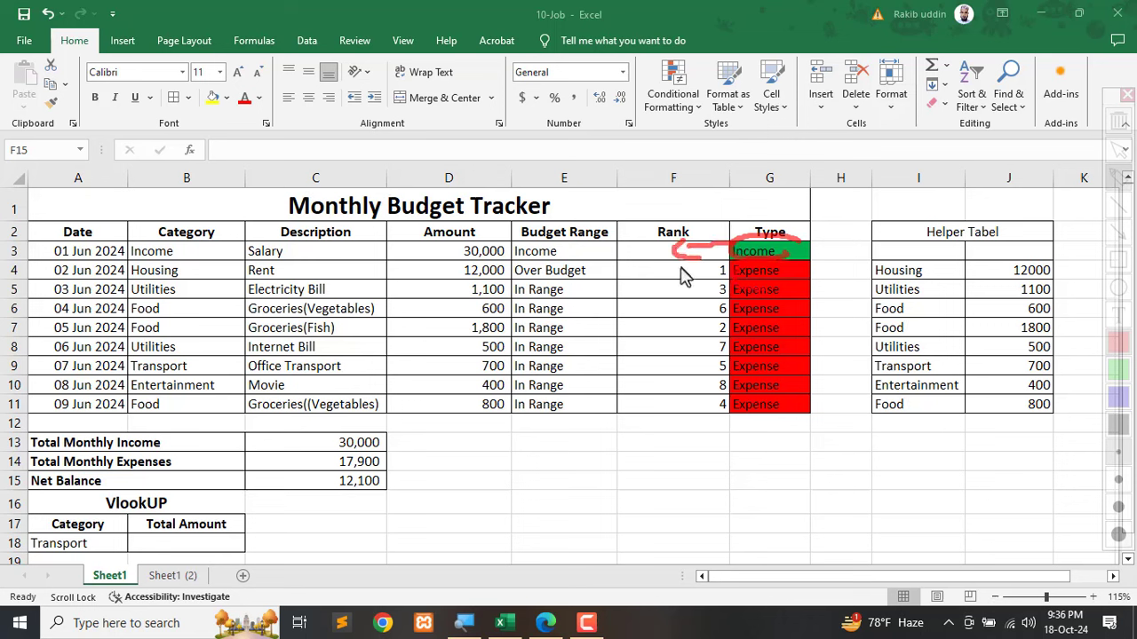
pyautogui.moveTo(680, 266)
pyautogui.mouseDown()
pyautogui.moveTo(693, 440)
pyautogui.moveTo(708, 282)
pyautogui.mouseUp()
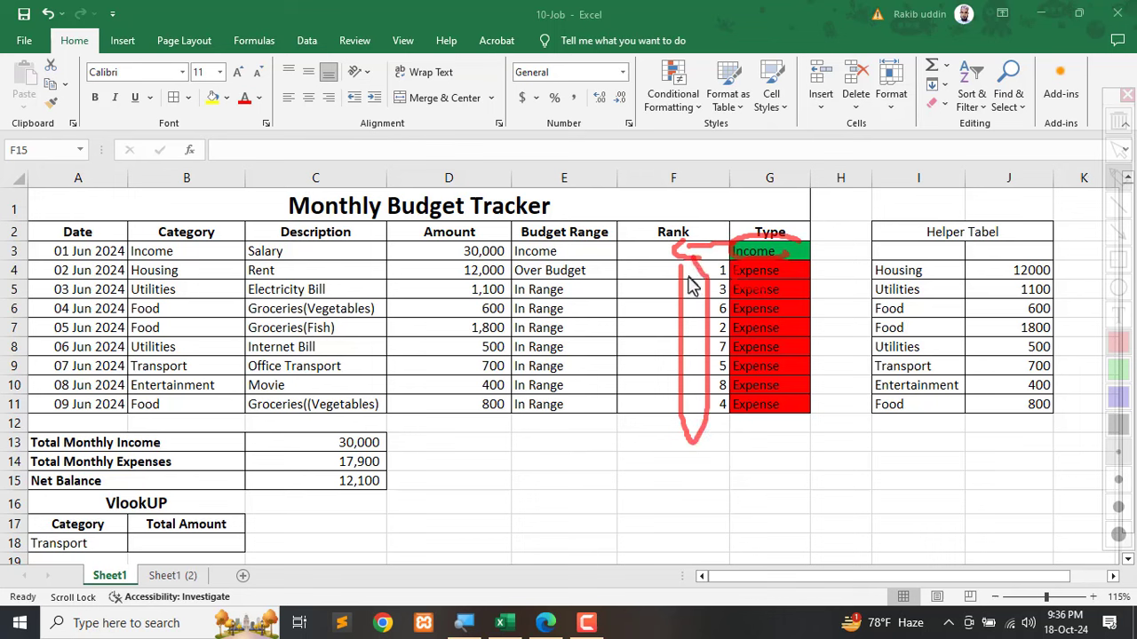
pyautogui.press('Escape')
# Select the helper table range I2:J11, then deselect it.
pyautogui.click(766, 502)
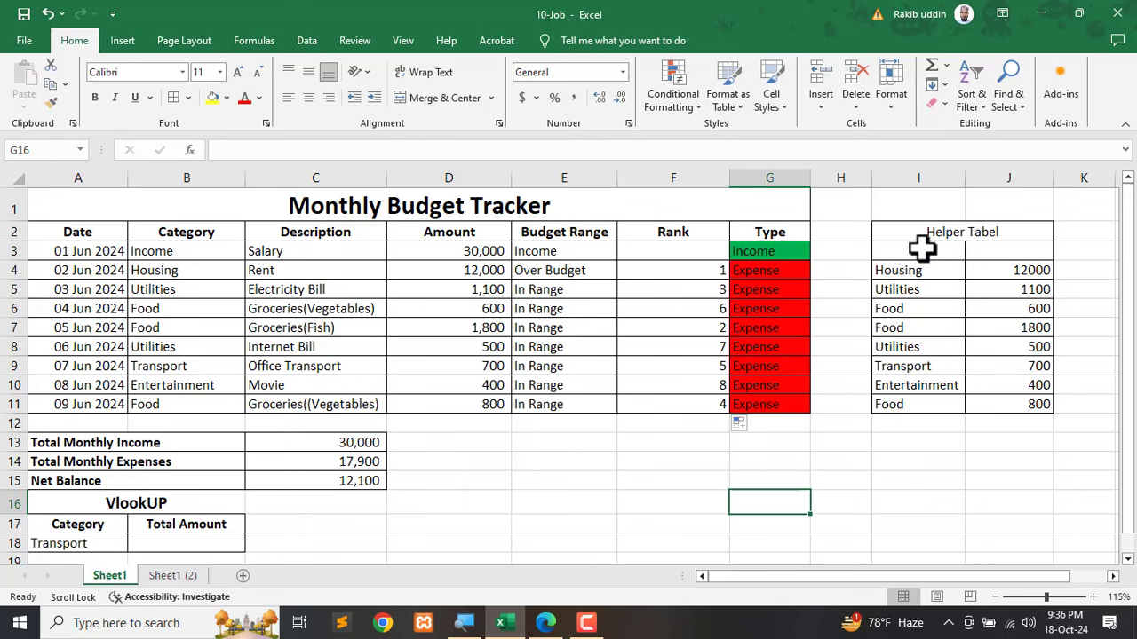
pyautogui.moveTo(888, 234); pyautogui.dragTo(959, 398)
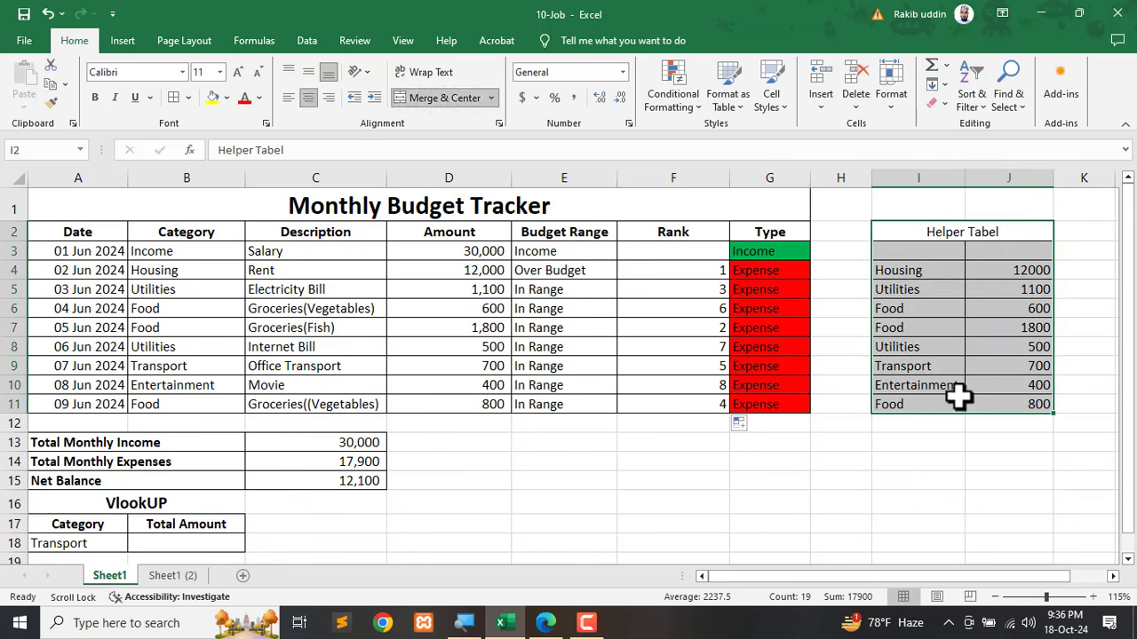
pyautogui.click(740, 480)
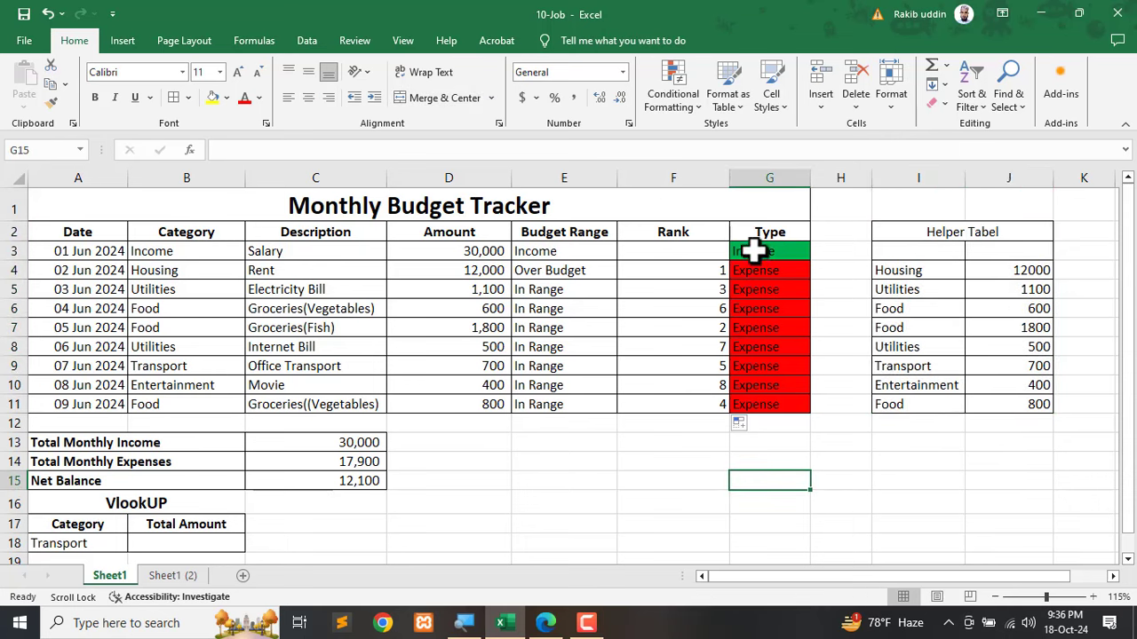
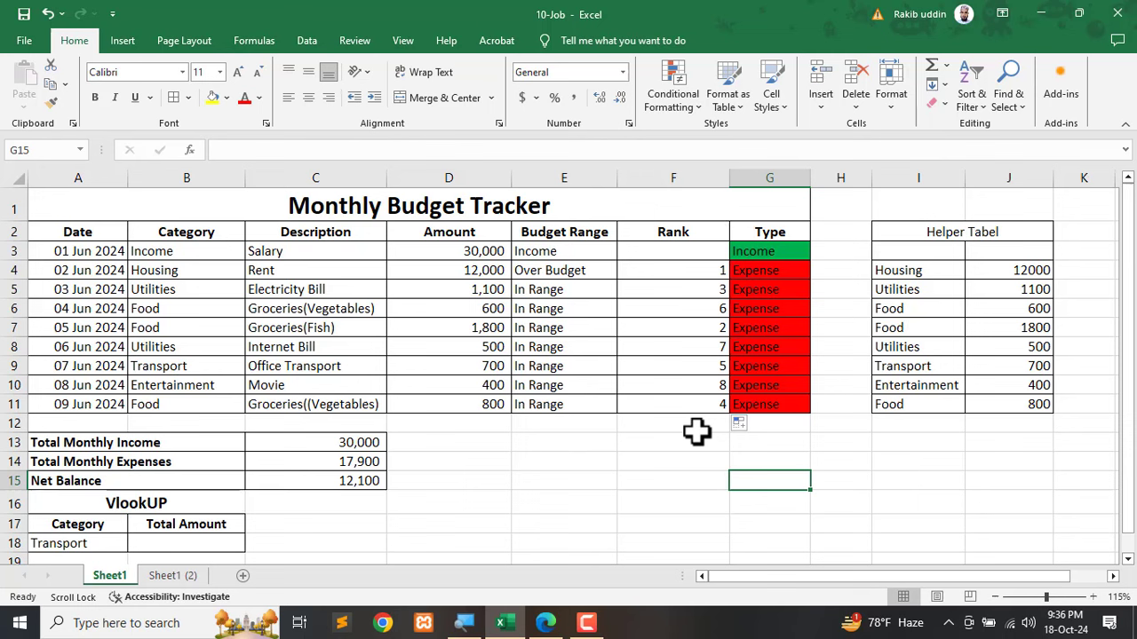
# Centre the Rank numbers in F3:F11 horizontally and vertically, then bring up the assignment PDF.
pyautogui.moveTo(915, 232); pyautogui.dragTo(970, 401)
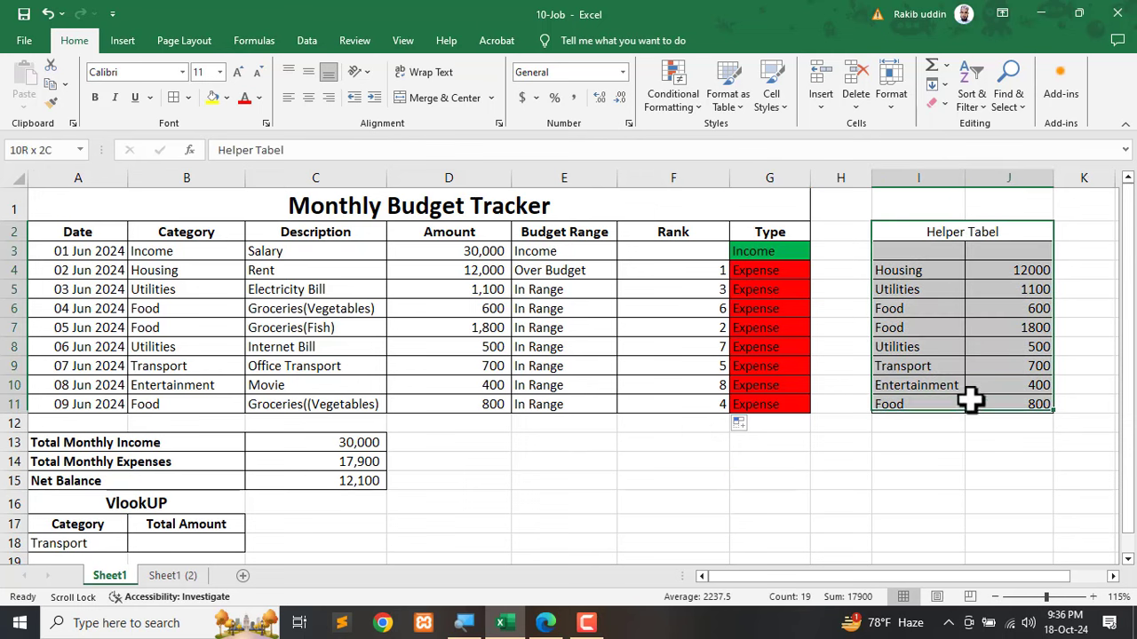
pyautogui.moveTo(665, 251); pyautogui.dragTo(662, 401)
pyautogui.click(308, 98)
pyautogui.click(307, 72)
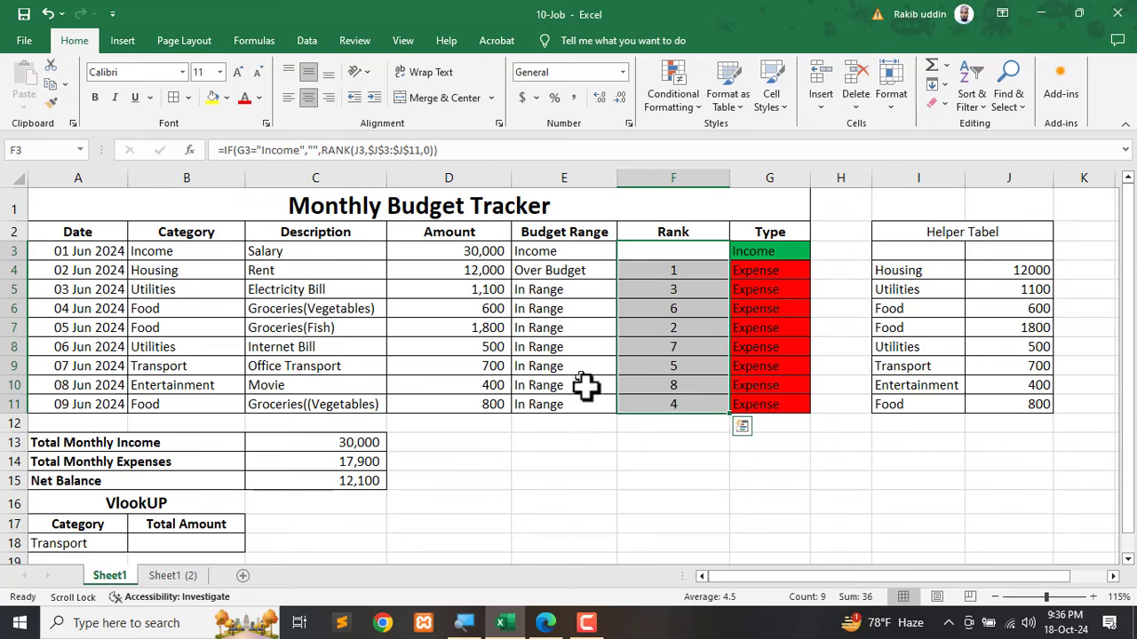
pyautogui.click(672, 480)
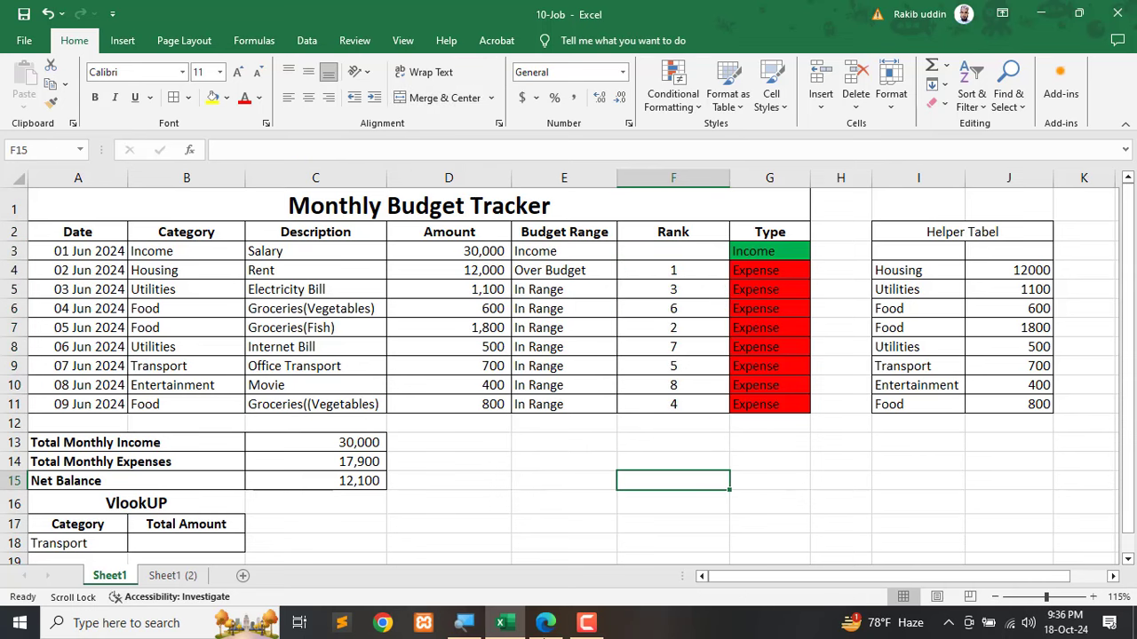
pyautogui.click(546, 622)
# Tick the '4. Lookup' instruction in ink and underline its dropdown, Total Amount and same-category phrases.
pyautogui.scroll(-2, 293, 381)
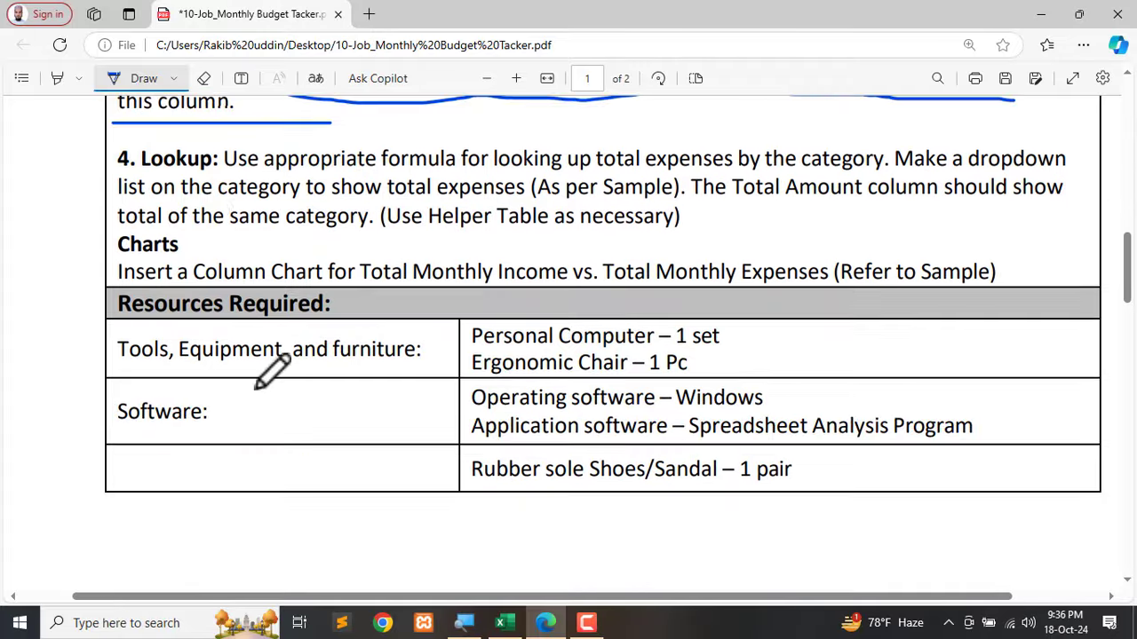
pyautogui.scroll(1, 253, 364)
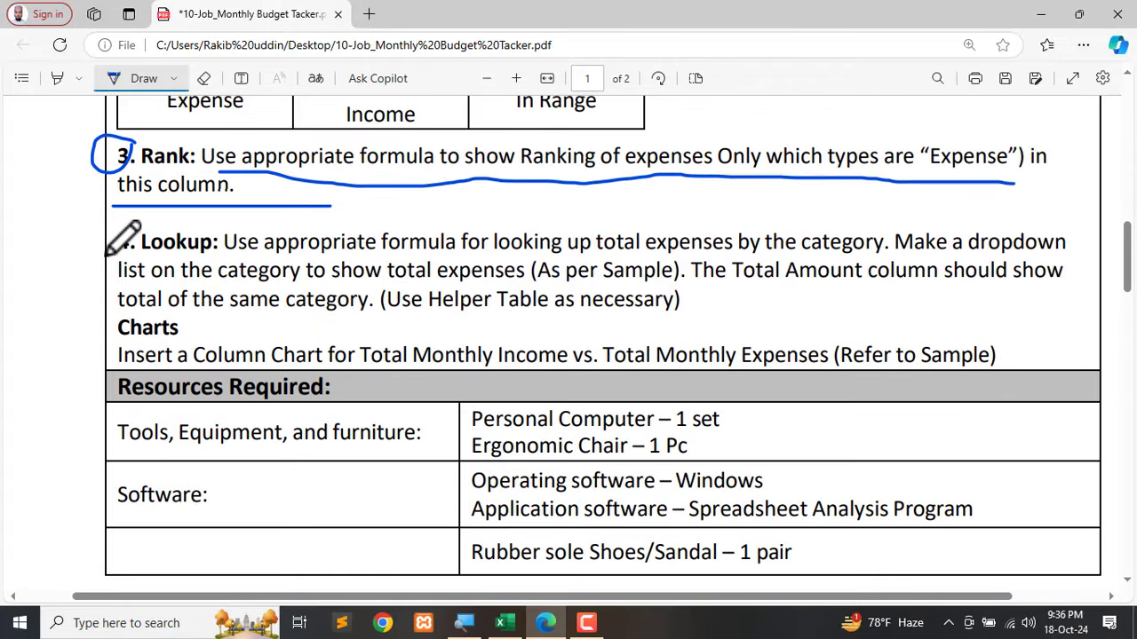
pyautogui.moveTo(96, 256); pyautogui.dragTo(123, 227)
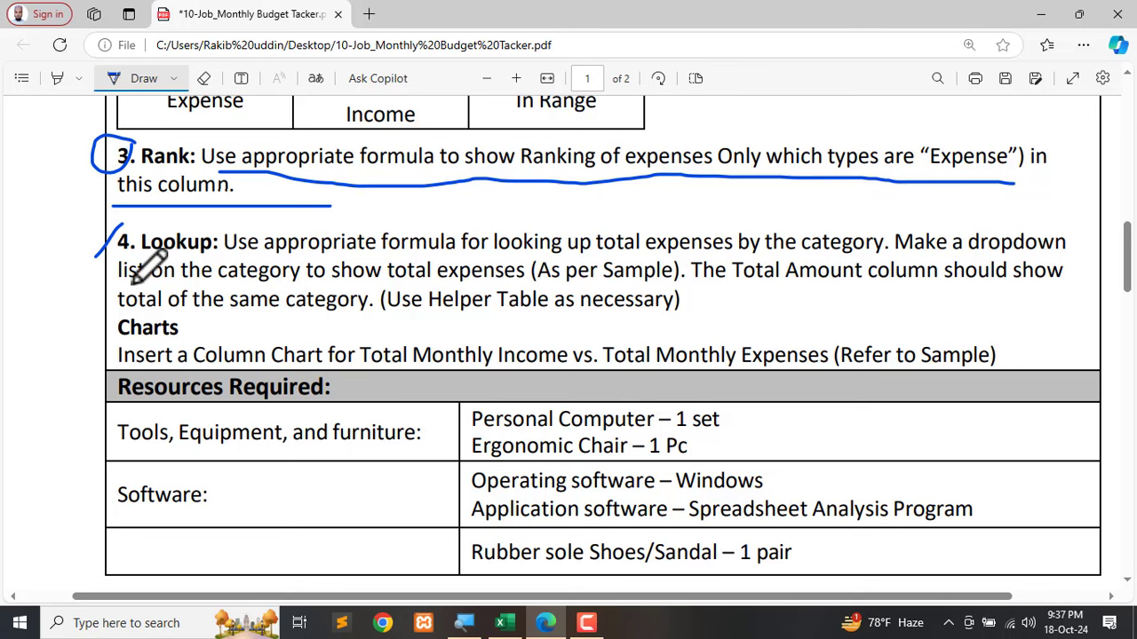
pyautogui.moveTo(120, 286); pyautogui.dragTo(291, 293)
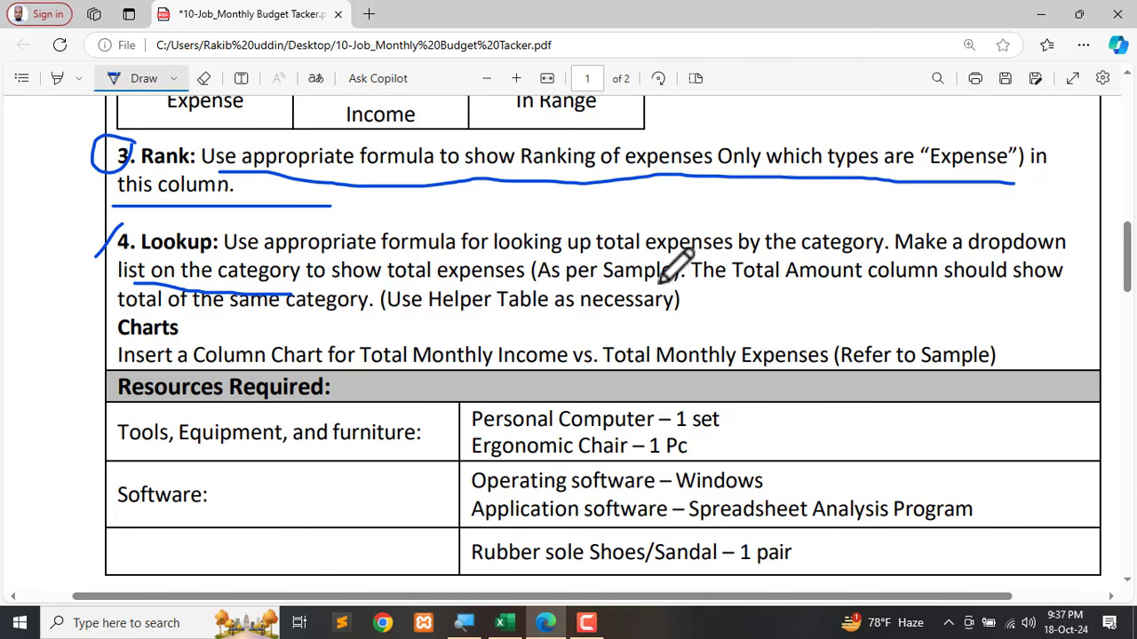
pyautogui.moveTo(698, 284); pyautogui.dragTo(1027, 285)
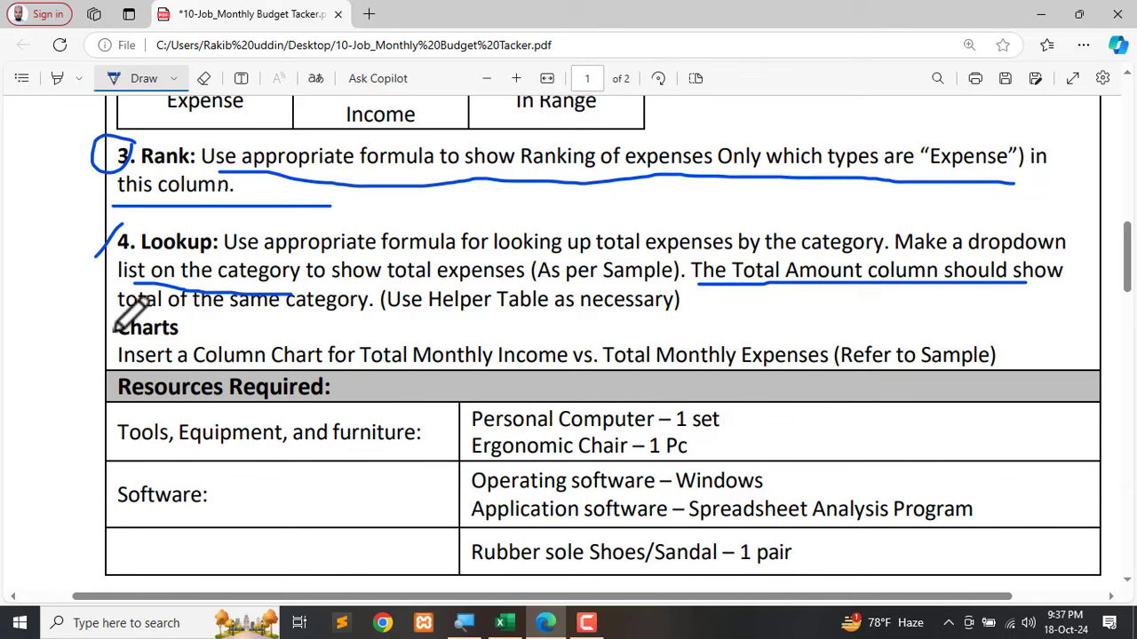
pyautogui.moveTo(119, 318); pyautogui.dragTo(672, 312)
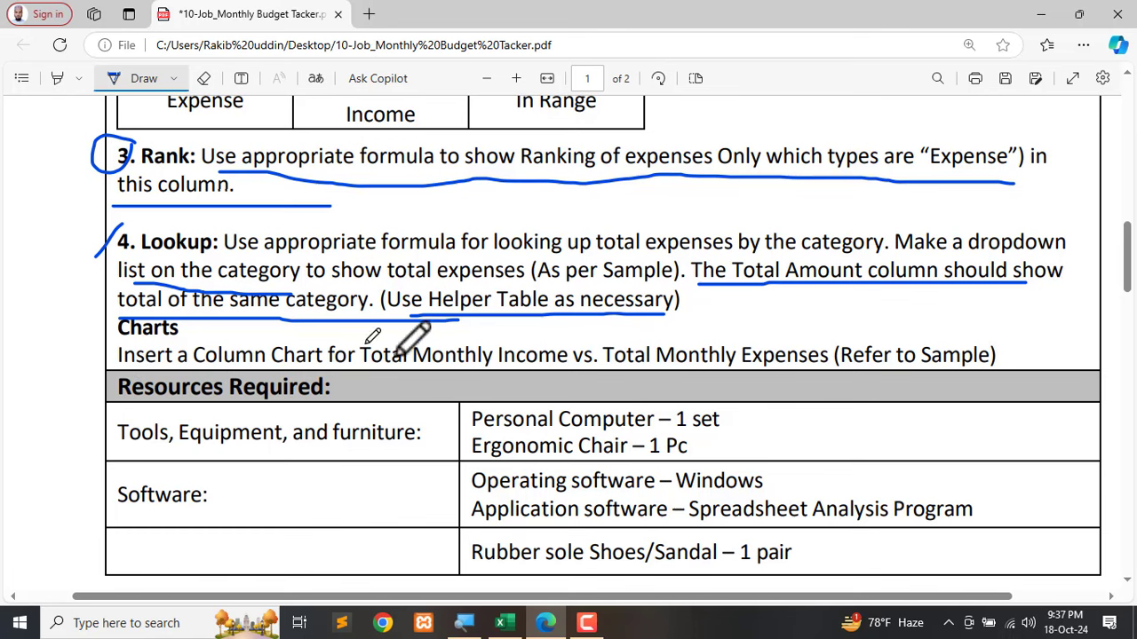
# Glance at the workbook, then return to the PDF's page 2 Sample A Monthly Budget Tracker.
pyautogui.click(1041, 15)
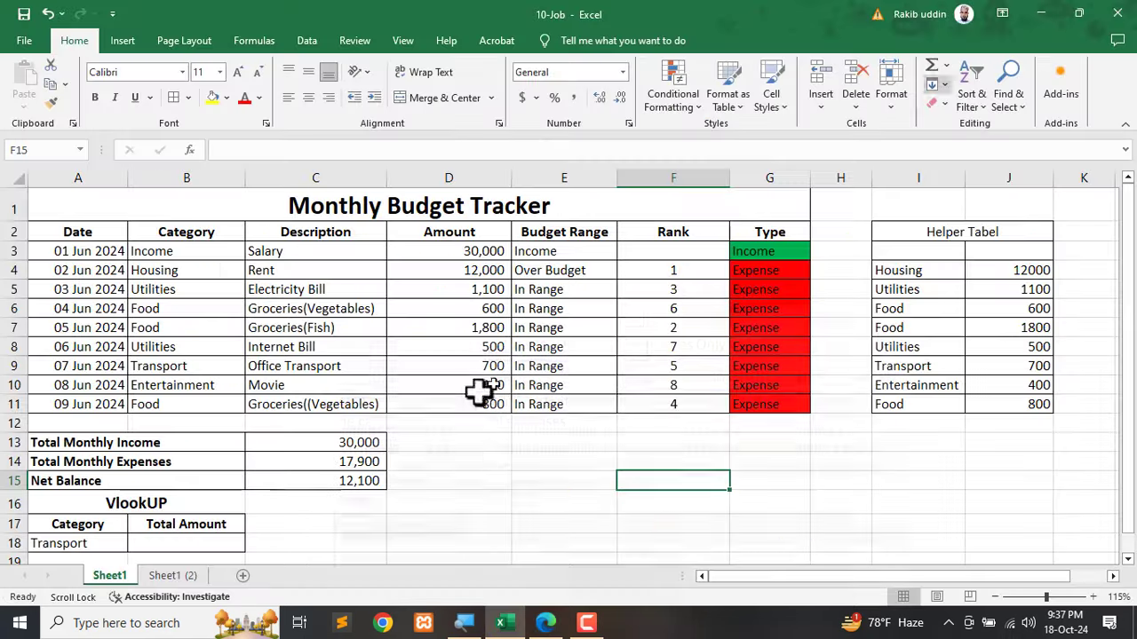
pyautogui.scroll(-1, 340, 457)
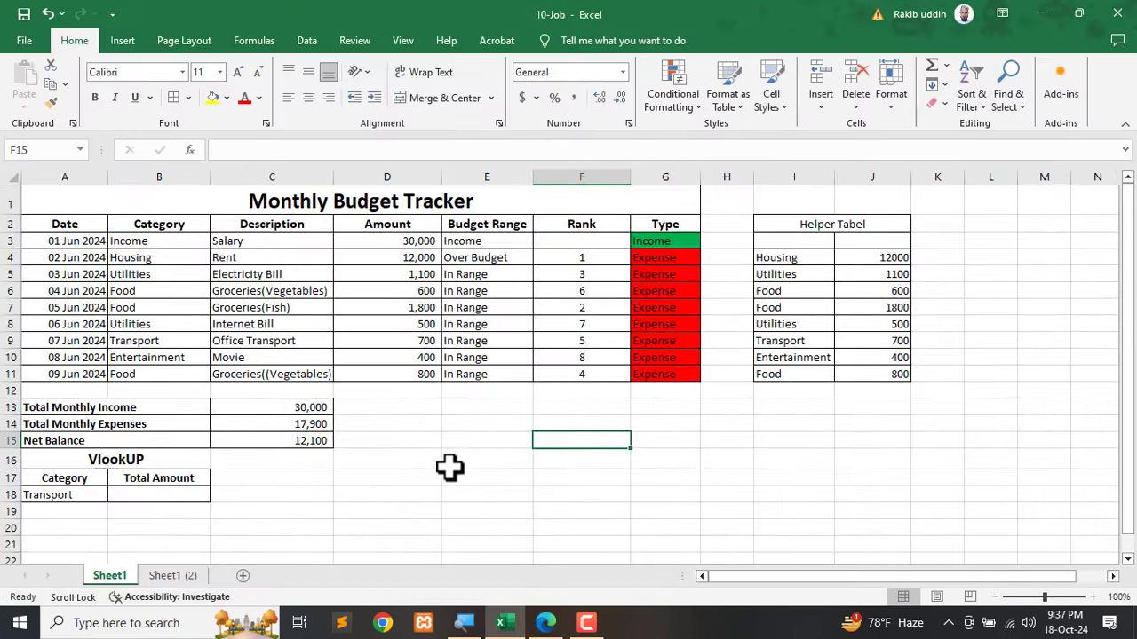
pyautogui.click(573, 460)
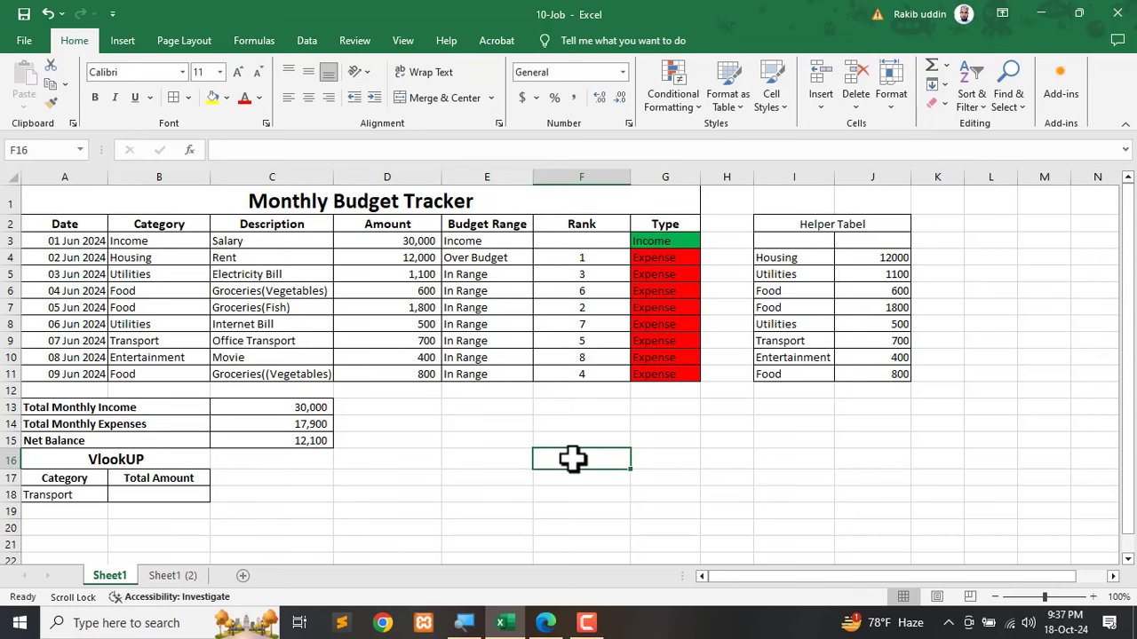
pyautogui.scroll(1, 223, 523)
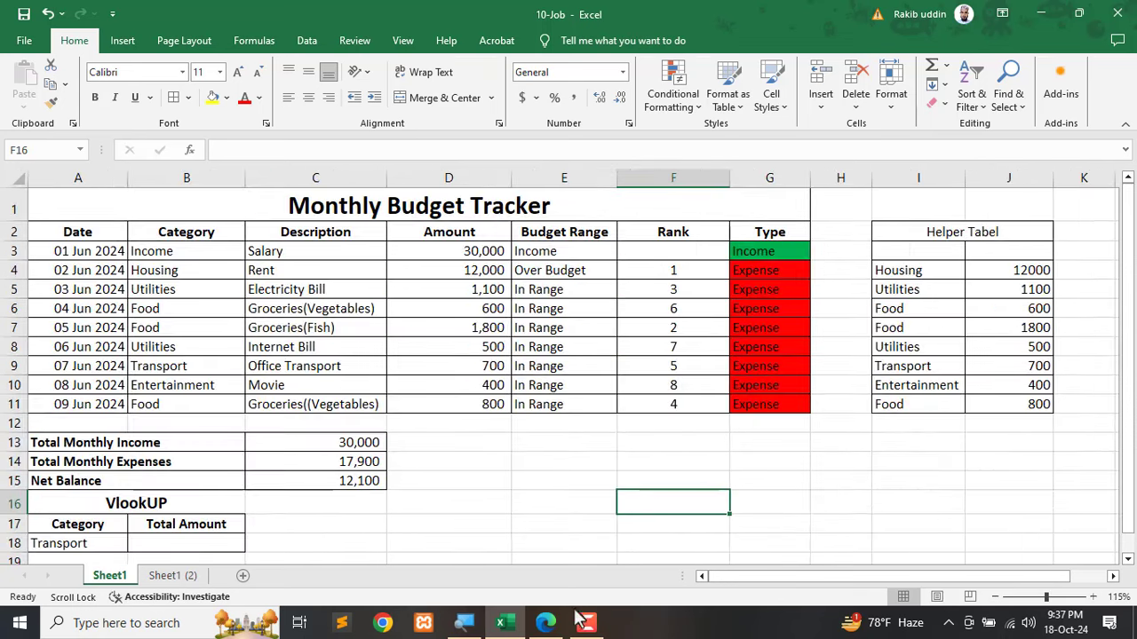
pyautogui.click(545, 623)
pyautogui.scroll(-10, 497, 391)
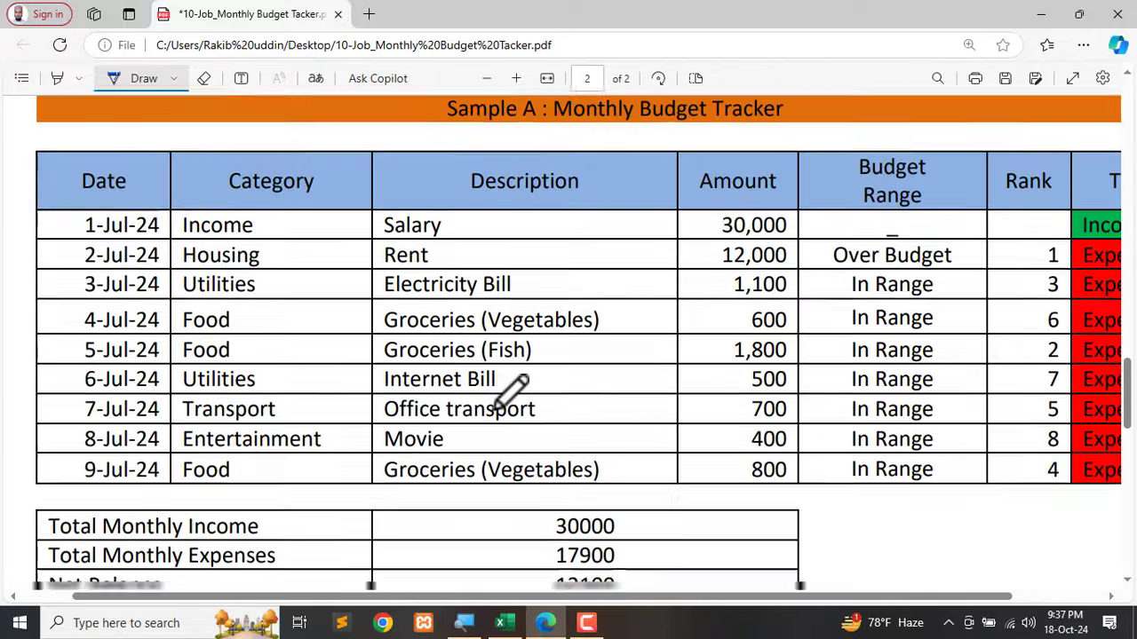
# Circle the Sample-B Vlookup table and its dropdown arrow in ink.
pyautogui.scroll(-5, 513, 387)
pyautogui.moveTo(457, 293)
pyautogui.mouseDown()
pyautogui.moveTo(358, 275)
pyautogui.moveTo(61, 289)
pyautogui.moveTo(124, 514)
pyautogui.moveTo(484, 492)
pyautogui.moveTo(399, 266)
pyautogui.moveTo(334, 289)
pyautogui.mouseUp()
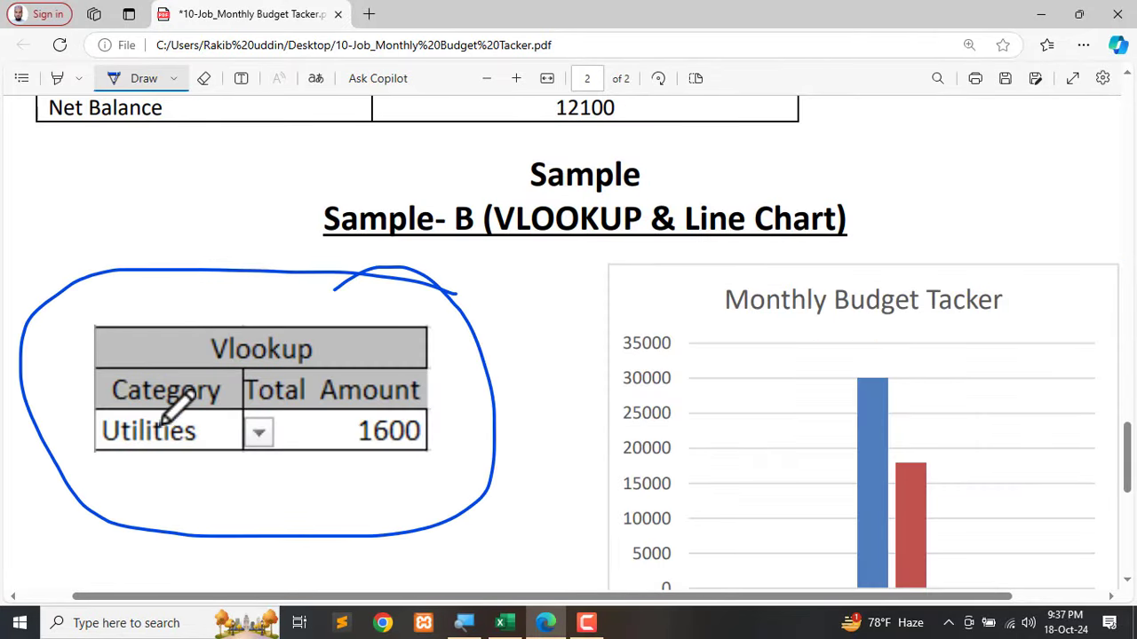
pyautogui.moveTo(257, 410)
pyautogui.mouseDown()
pyautogui.moveTo(245, 425)
pyautogui.moveTo(269, 454)
pyautogui.moveTo(262, 411)
pyautogui.mouseUp()
pyautogui.moveTo(444, 424)
pyautogui.mouseDown()
pyautogui.moveTo(364, 404)
pyautogui.moveTo(348, 451)
pyautogui.moveTo(424, 412)
pyautogui.mouseUp()
# Circle both Utilities rows, link them to their amounts, and ring the 1600 total boldly.
pyautogui.scroll(5, 525, 416)
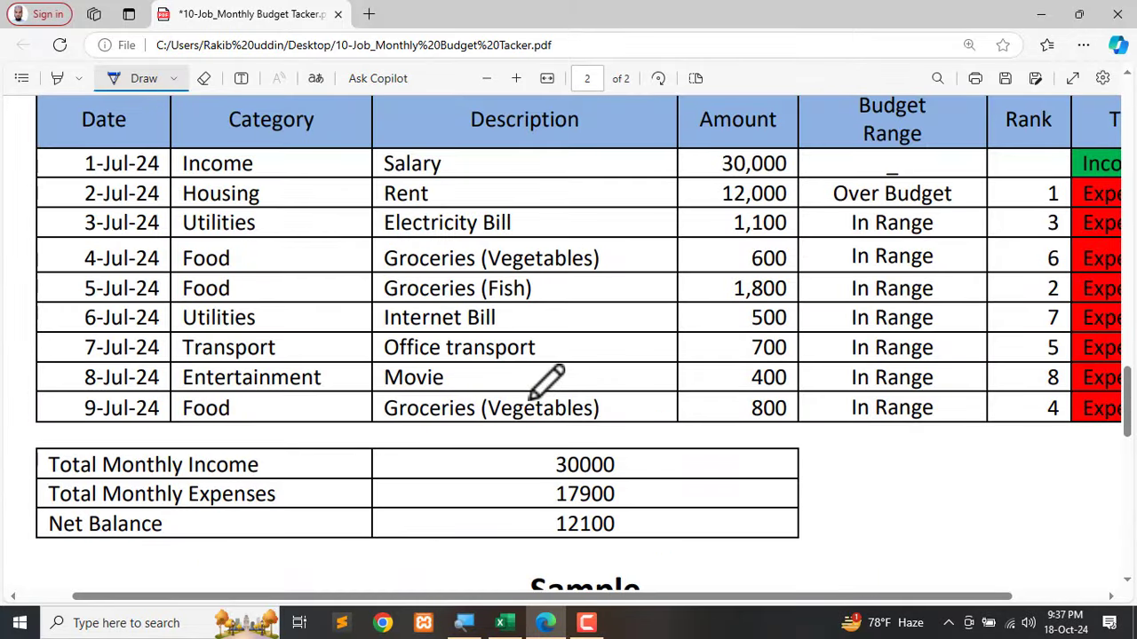
pyautogui.scroll(-2, 528, 398)
pyautogui.scroll(1, 693, 418)
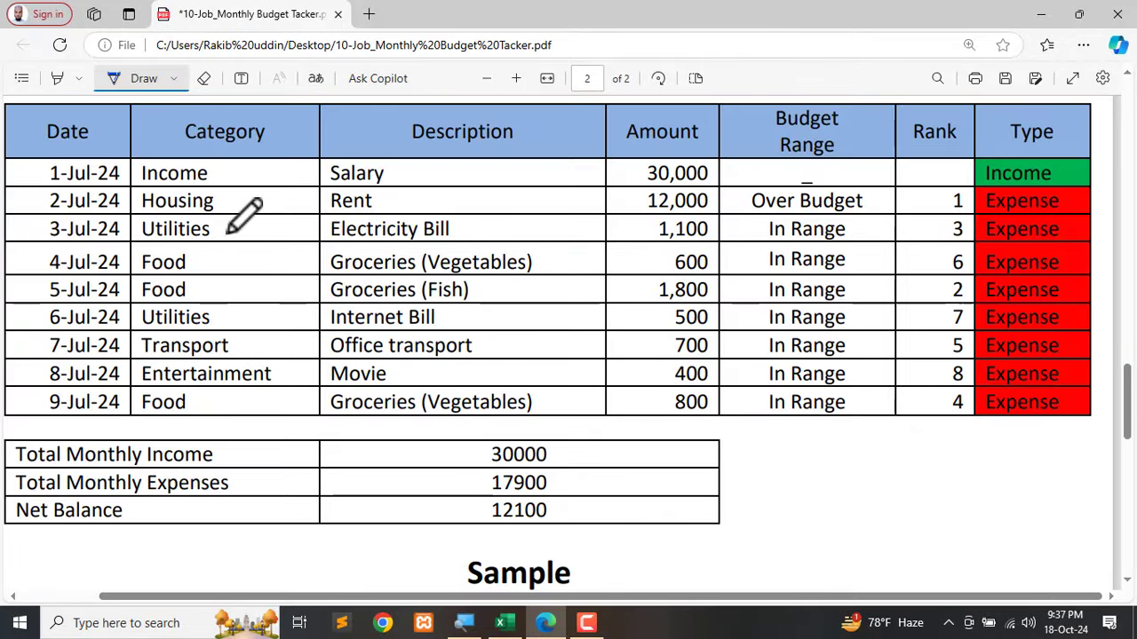
pyautogui.moveTo(225, 223)
pyautogui.mouseDown()
pyautogui.moveTo(148, 222)
pyautogui.moveTo(210, 250)
pyautogui.mouseUp()
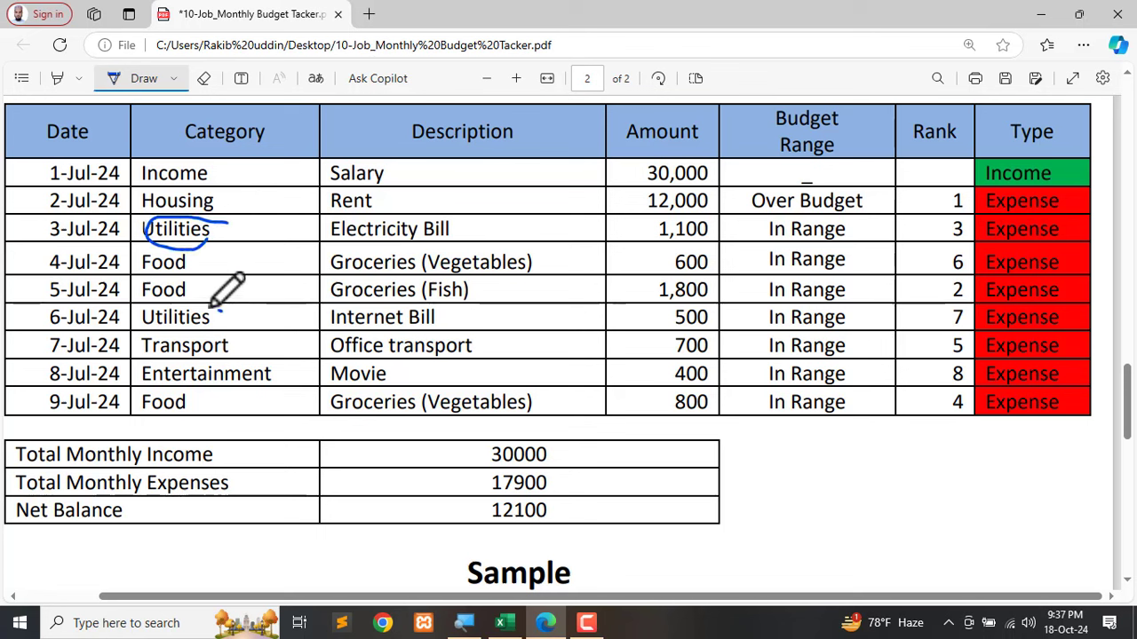
pyautogui.moveTo(221, 310)
pyautogui.mouseDown()
pyautogui.moveTo(135, 300)
pyautogui.moveTo(164, 330)
pyautogui.moveTo(217, 312)
pyautogui.mouseUp()
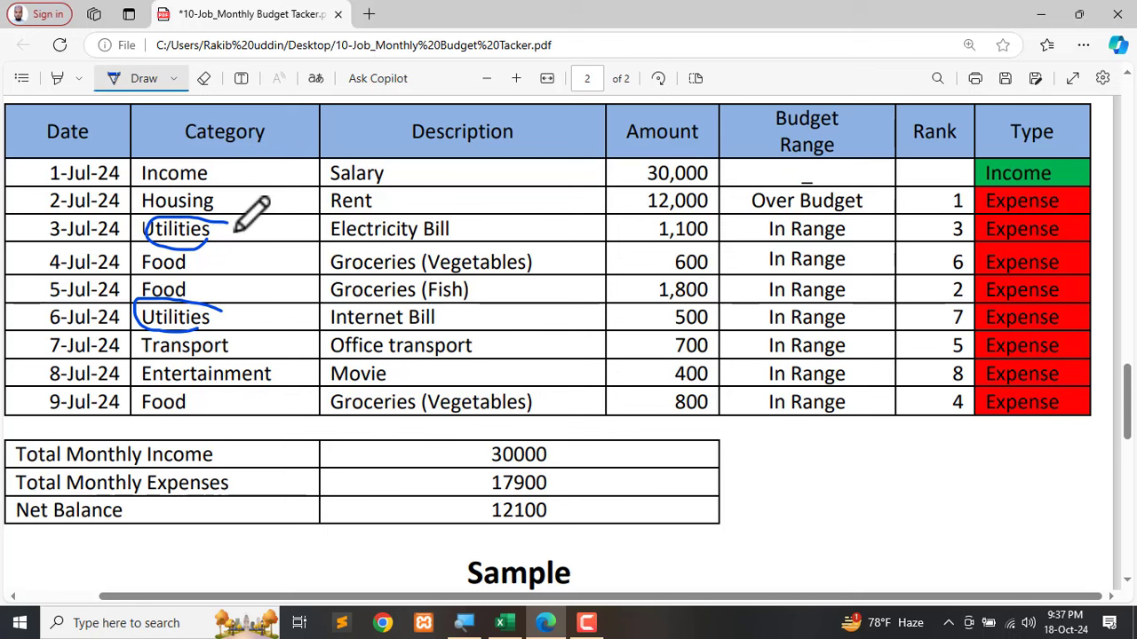
pyautogui.moveTo(234, 230)
pyautogui.mouseDown()
pyautogui.moveTo(639, 224)
pyautogui.moveTo(607, 238)
pyautogui.mouseUp()
pyautogui.moveTo(210, 310)
pyautogui.mouseDown()
pyautogui.moveTo(616, 314)
pyautogui.moveTo(612, 326)
pyautogui.mouseUp()
pyautogui.scroll(-4, 612, 326)
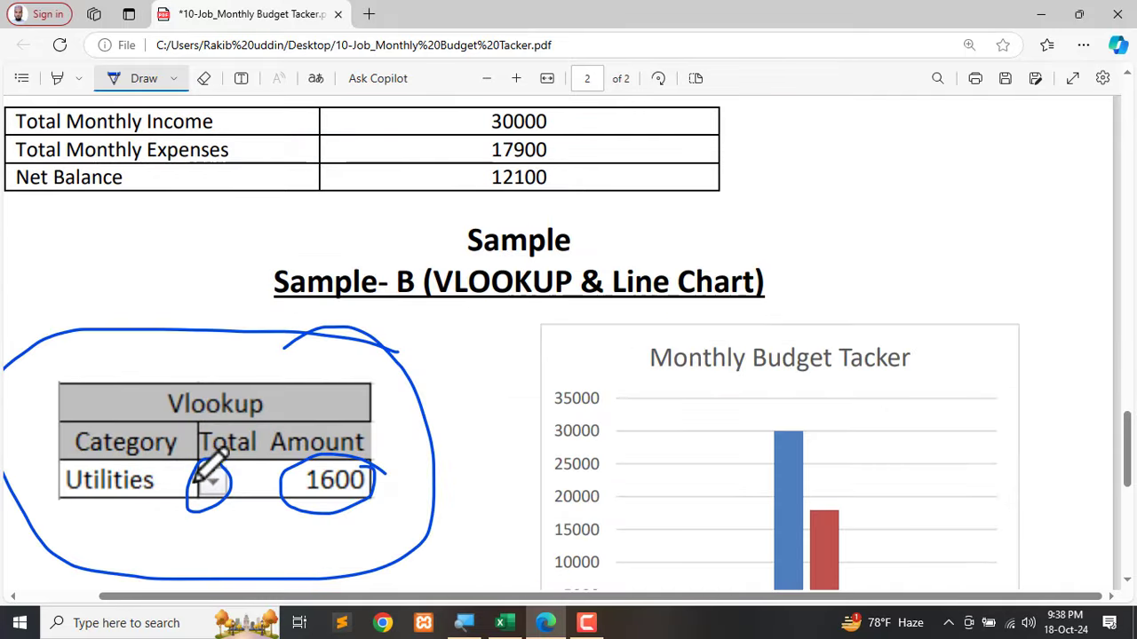
pyautogui.moveTo(293, 466)
pyautogui.mouseDown()
pyautogui.moveTo(296, 497)
pyautogui.moveTo(382, 454)
pyautogui.moveTo(287, 513)
pyautogui.mouseUp()
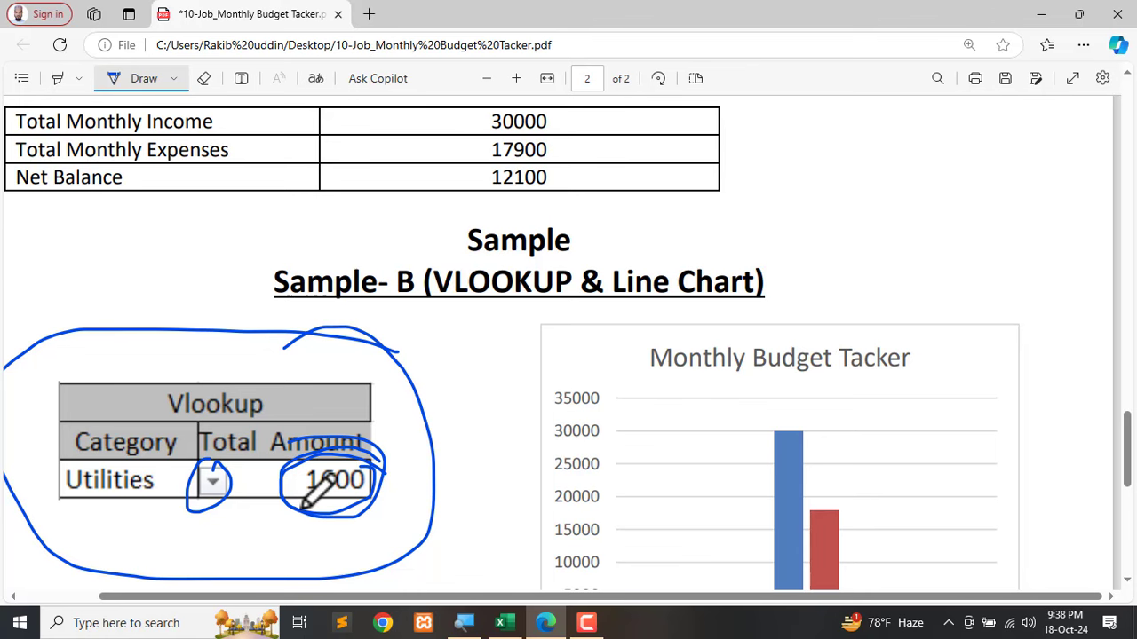
# Back in the workbook, merge and centre E14:F14 for a new heading.
pyautogui.click(503, 623)
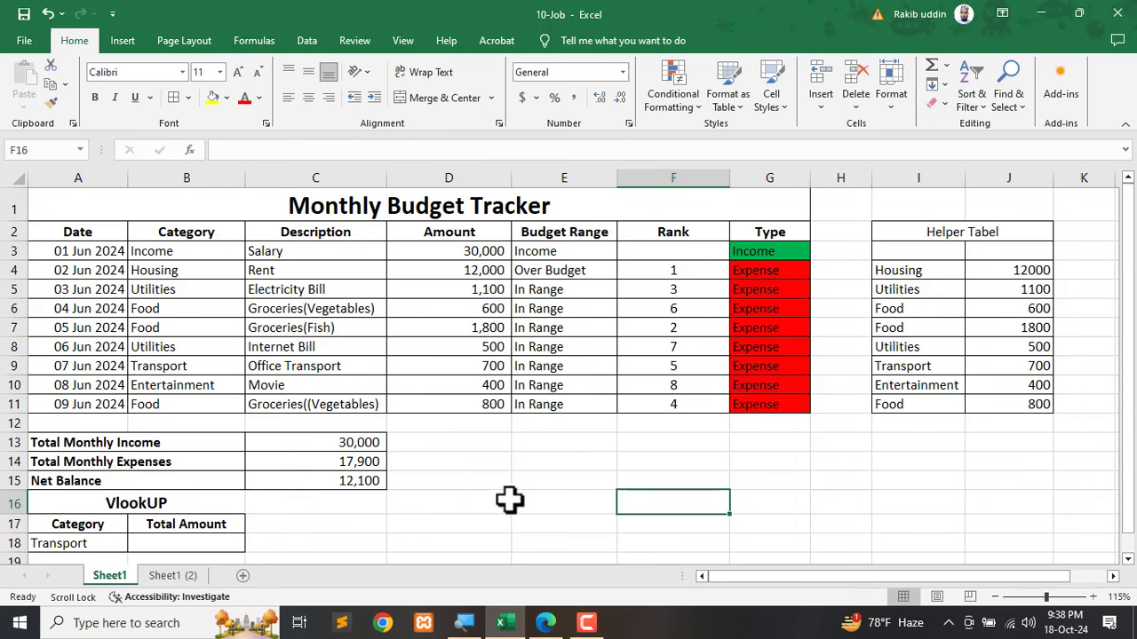
pyautogui.click(948, 228)
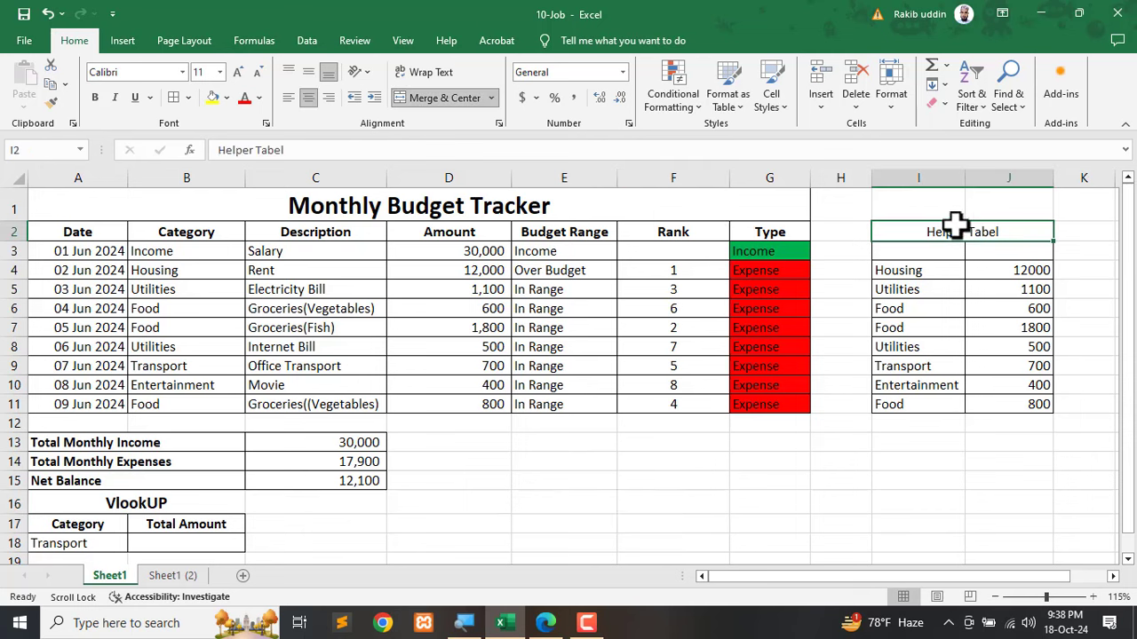
pyautogui.doubleClick(1001, 229)
pyautogui.moveTo(1001, 229); pyautogui.dragTo(886, 238)
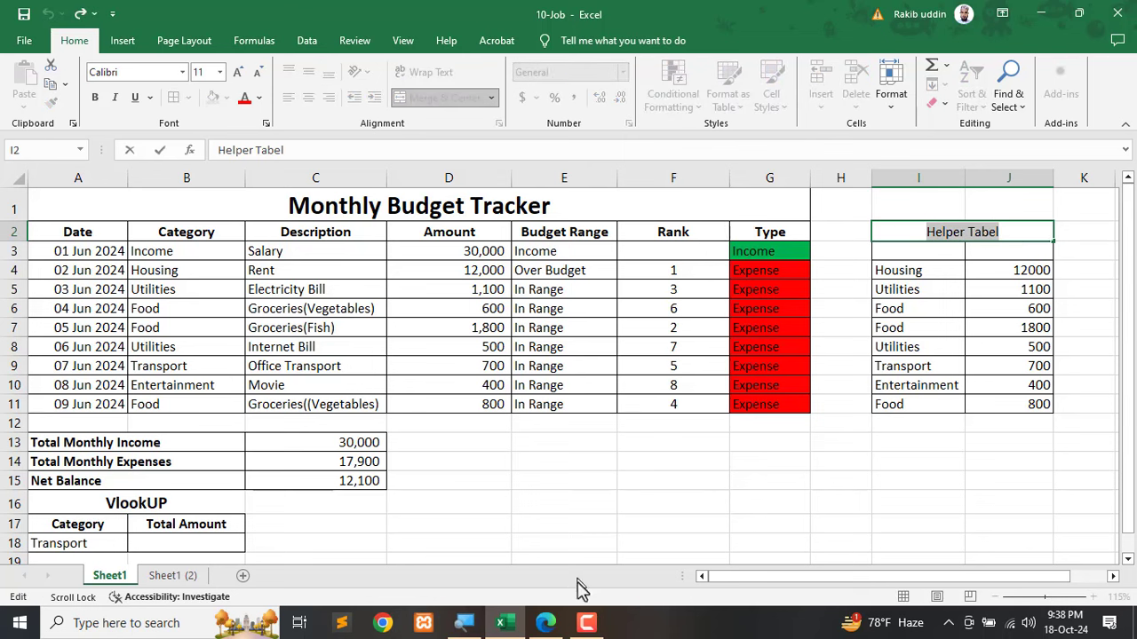
pyautogui.click(600, 498)
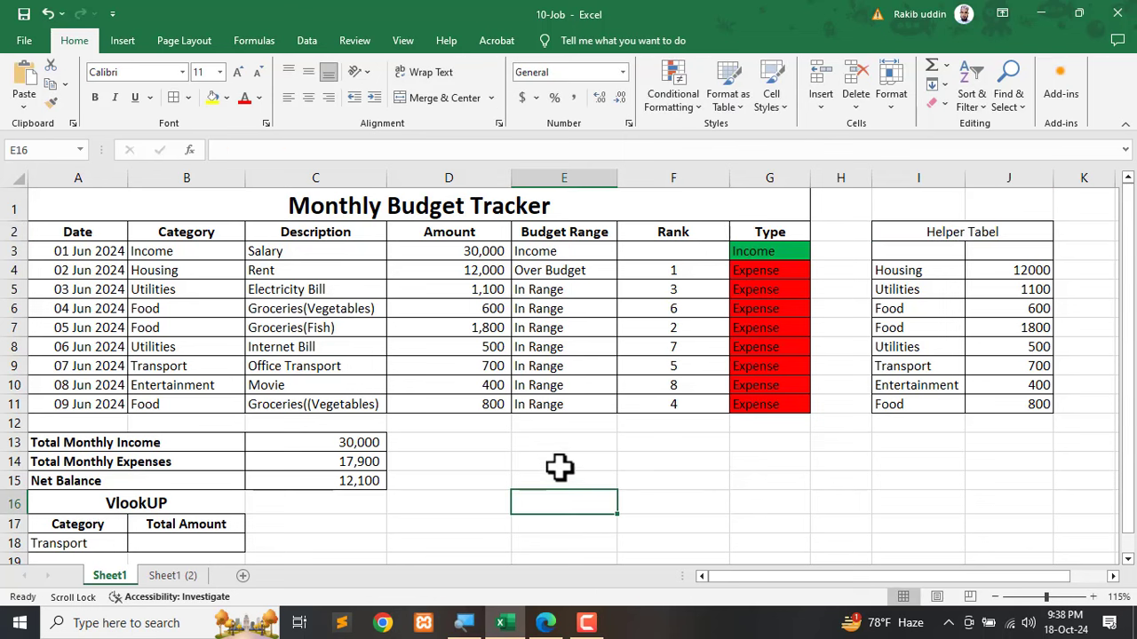
pyautogui.click(614, 462)
pyautogui.moveTo(620, 464); pyautogui.dragTo(637, 457)
pyautogui.click(441, 98)
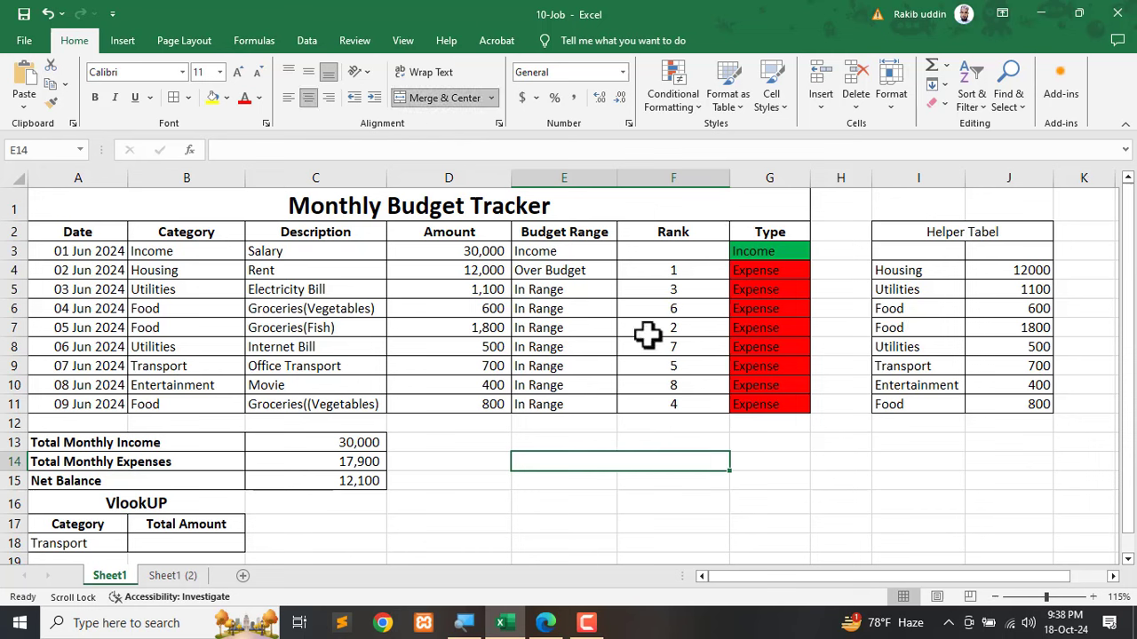
pyautogui.hotkey('ctrl', 'v')
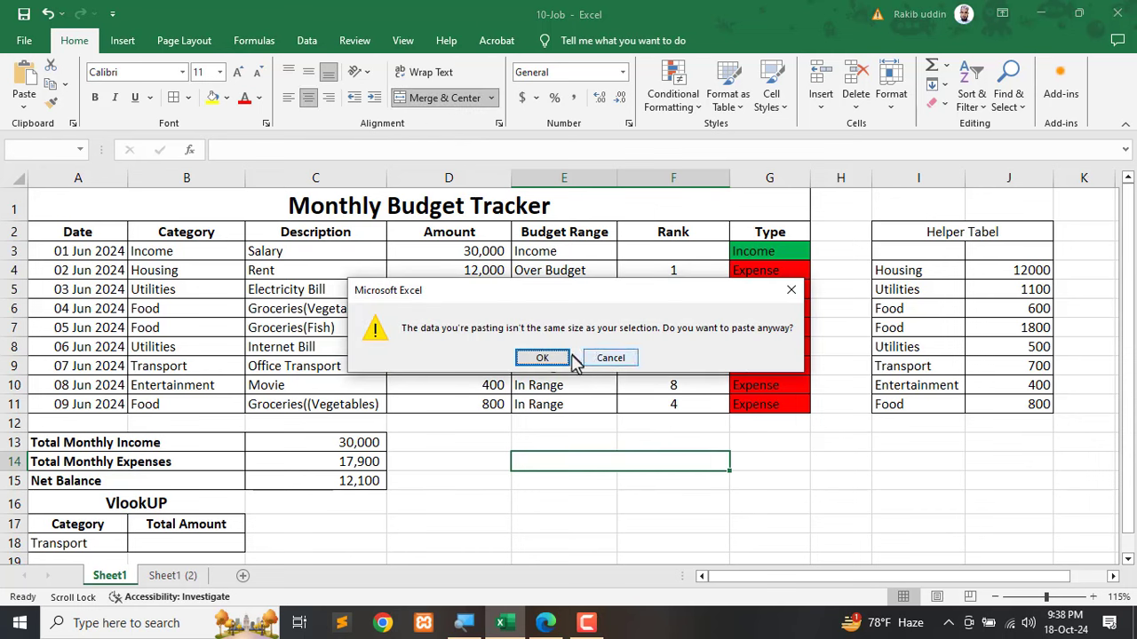
pyautogui.click(543, 357)
pyautogui.click(575, 357)
pyautogui.click(736, 485)
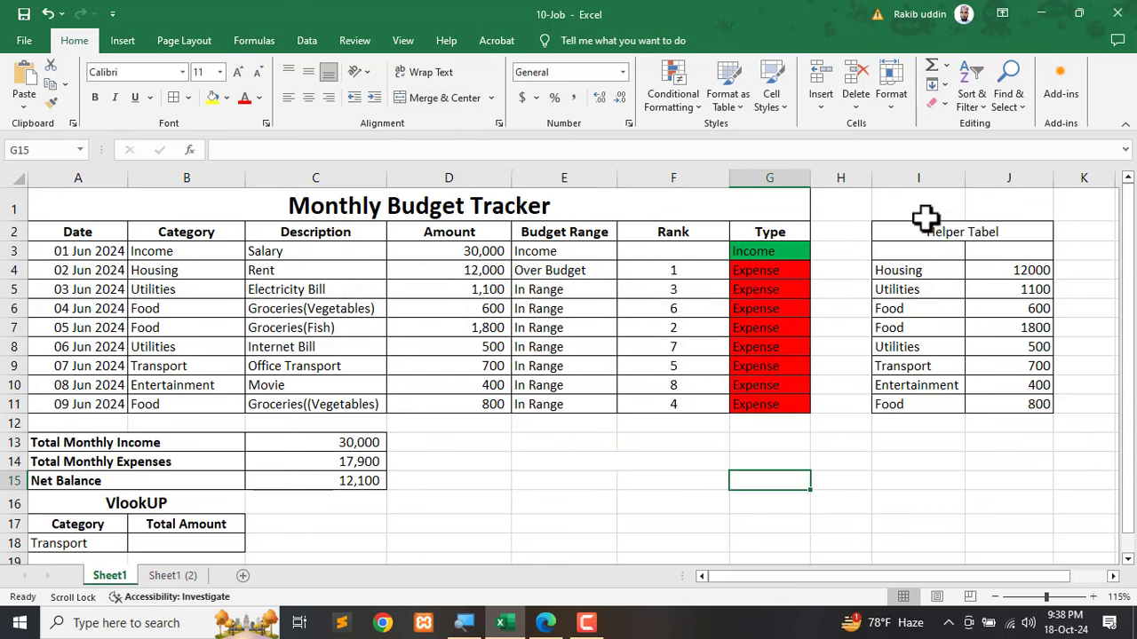
# Copy the Helper Tabel heading into E14 and extend it to 'Helper Tabel for Vlookup'.
pyautogui.click(943, 229)
pyautogui.hotkey('ctrl', 'c')
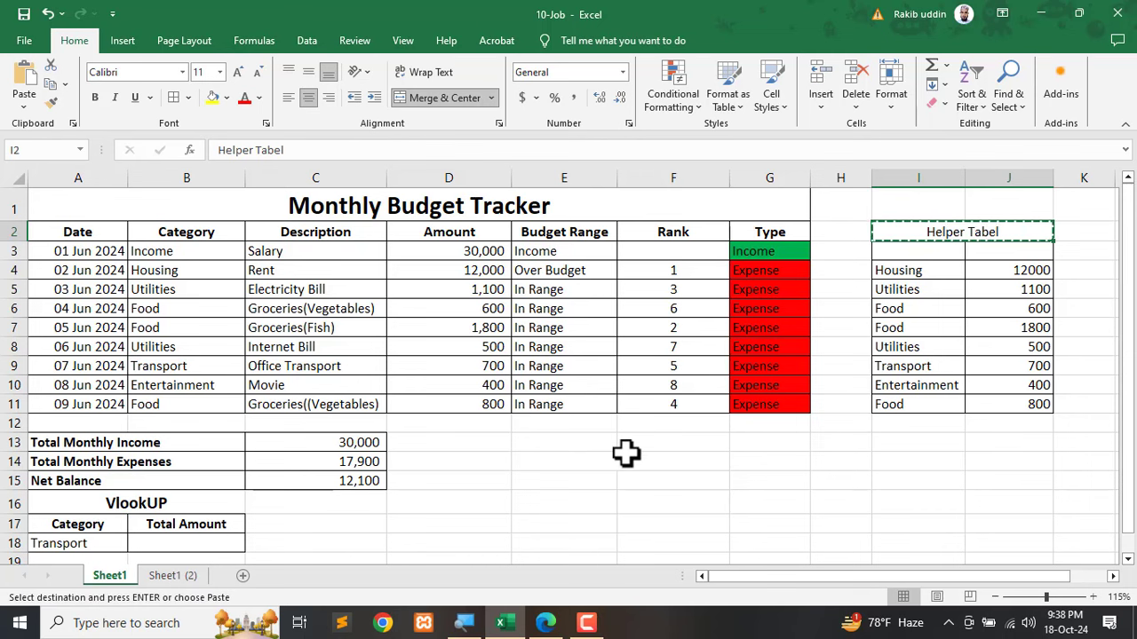
pyautogui.click(624, 456)
pyautogui.hotkey('ctrl', 'v')
pyautogui.click(648, 497)
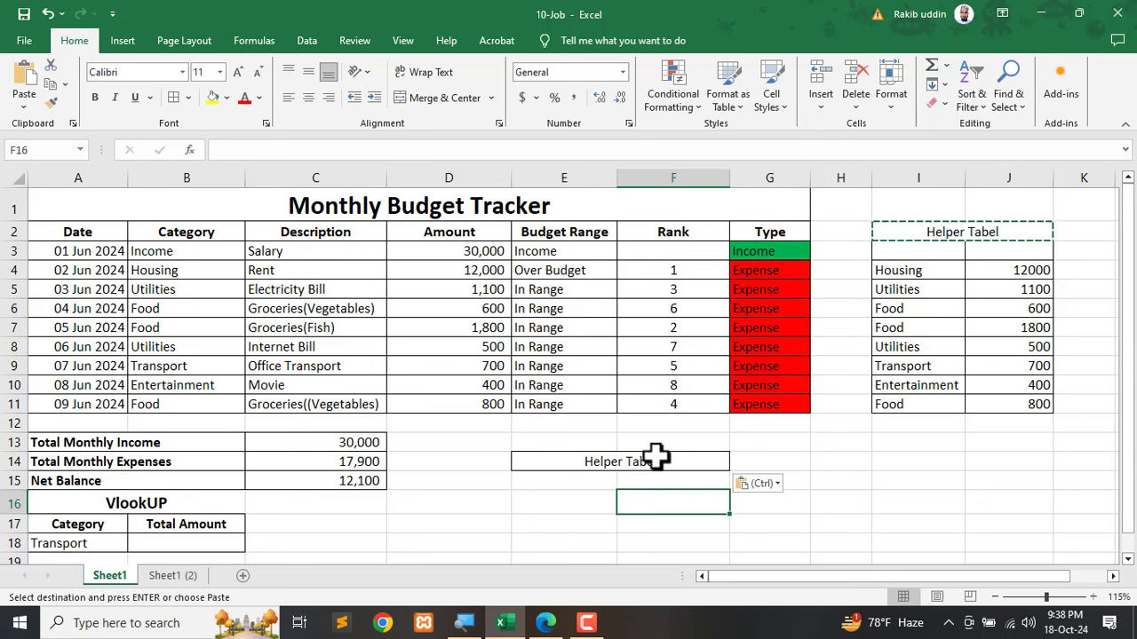
pyautogui.click(655, 456)
pyautogui.press('F2')
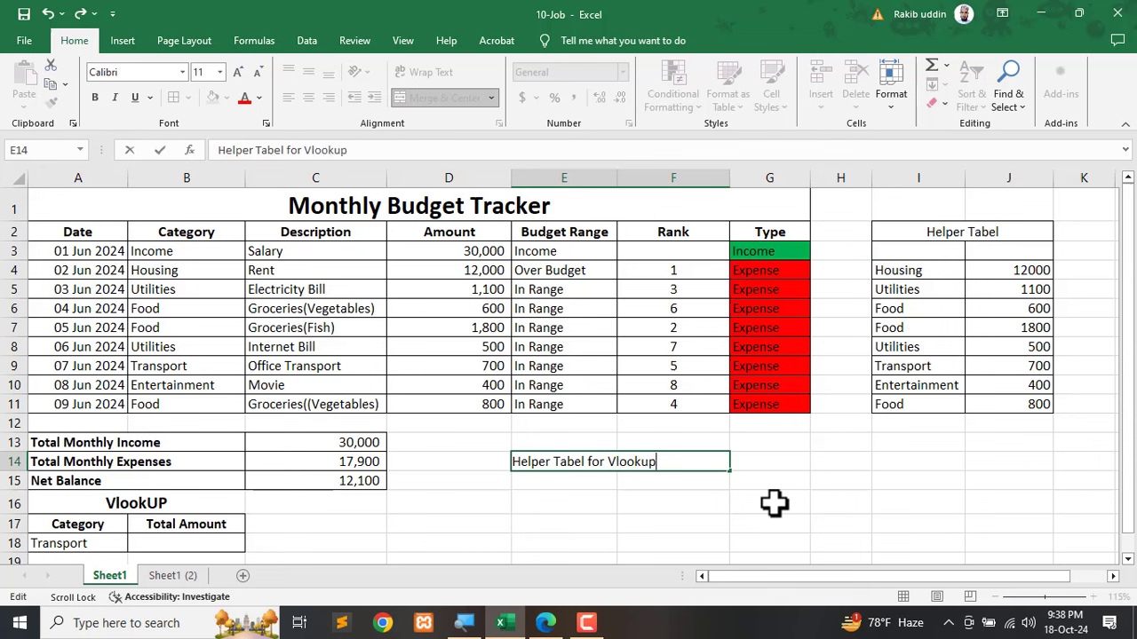
pyautogui.press('Return')
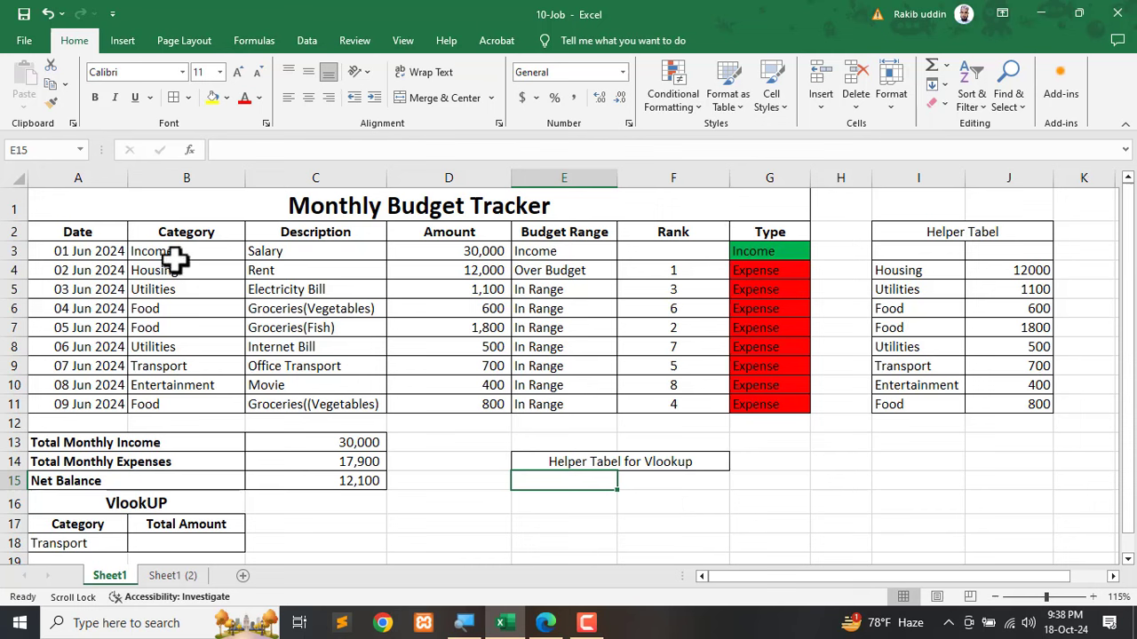
# Copy the nine Category entries in B3:B11, from Income through Food.
pyautogui.moveTo(169, 253); pyautogui.dragTo(158, 402)
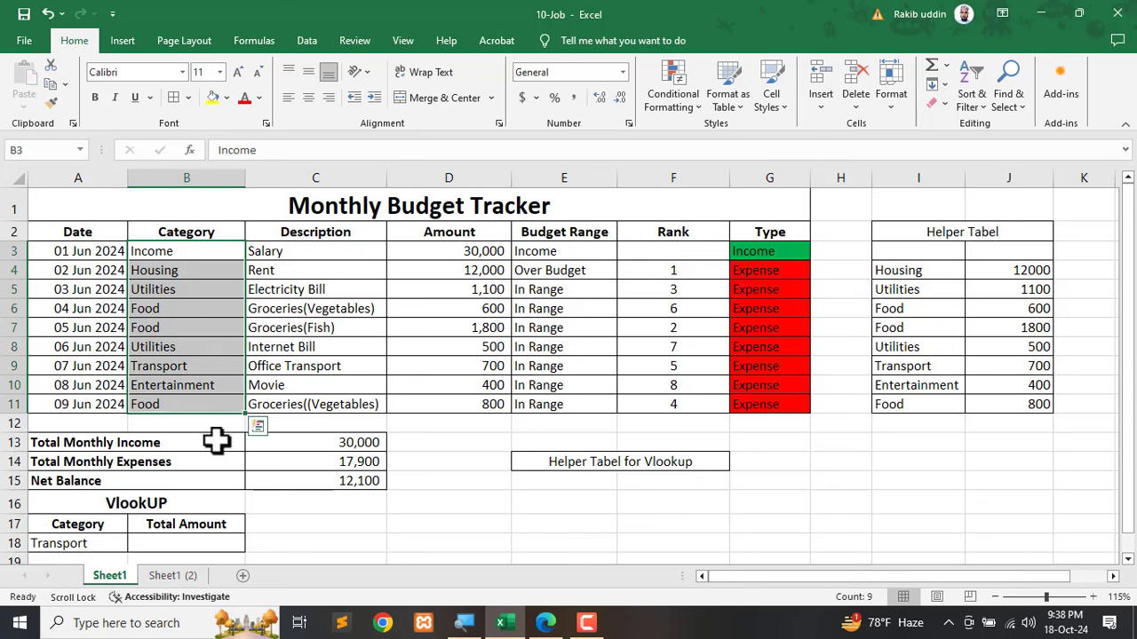
pyautogui.rightClick(168, 253)
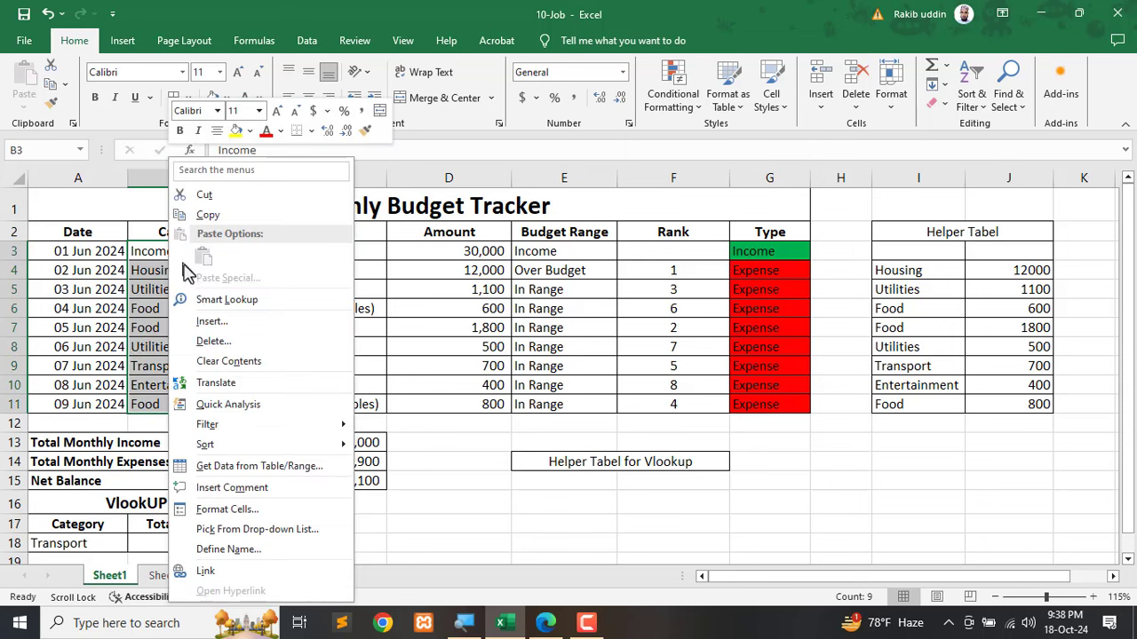
pyautogui.click(204, 215)
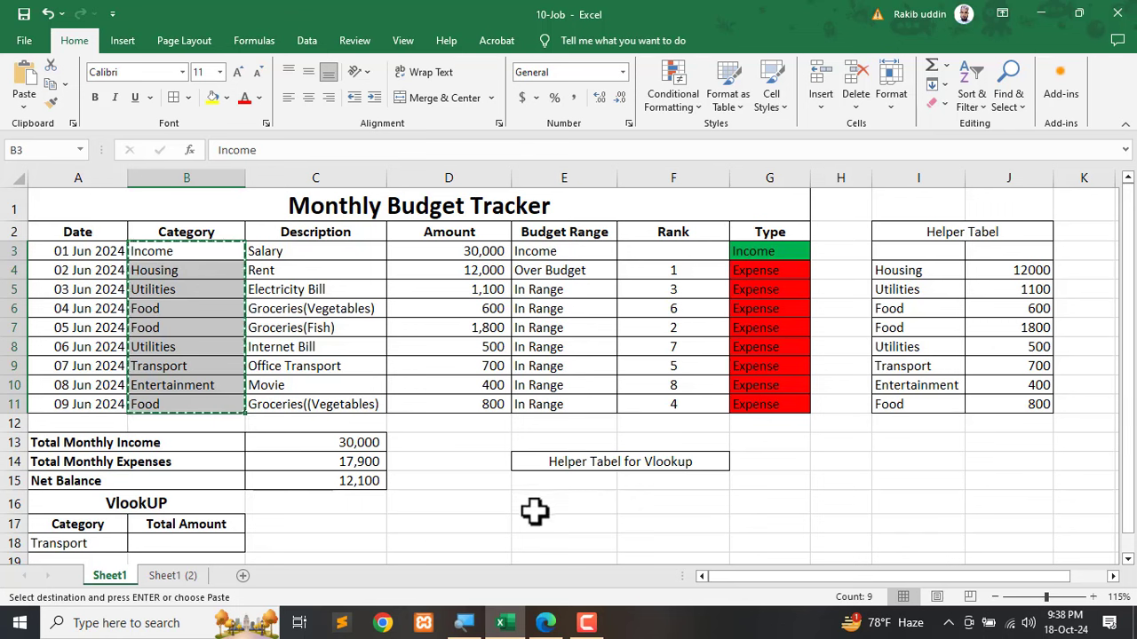
pyautogui.scroll(-1, 550, 449)
pyautogui.scroll(1, 552, 449)
pyautogui.scroll(-1, 602, 442)
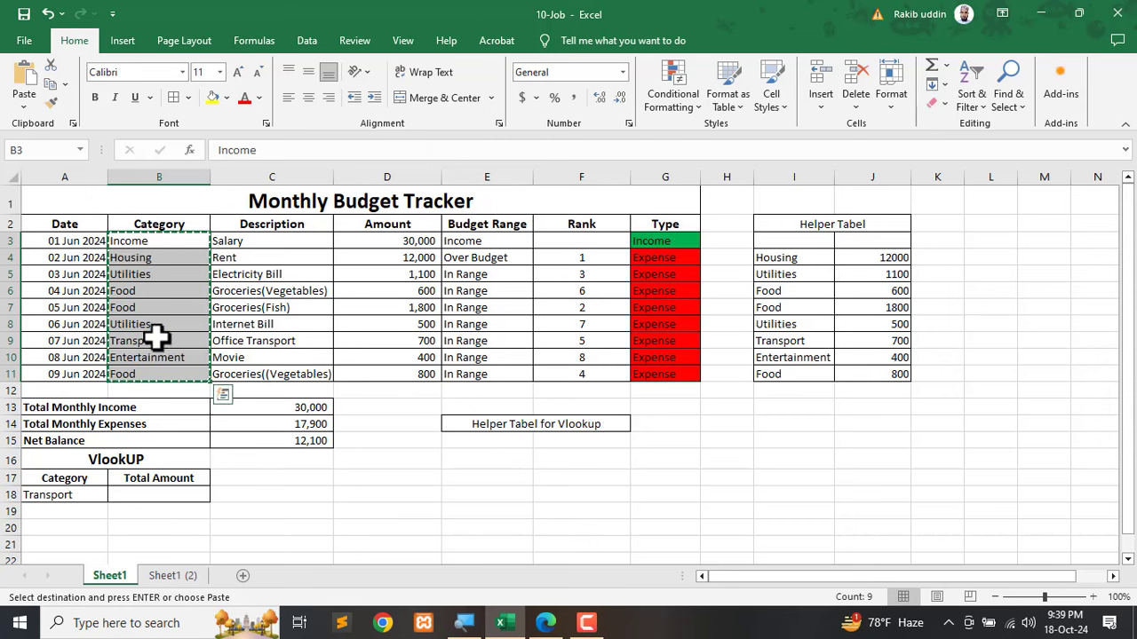
pyautogui.scroll(-2, 465, 497)
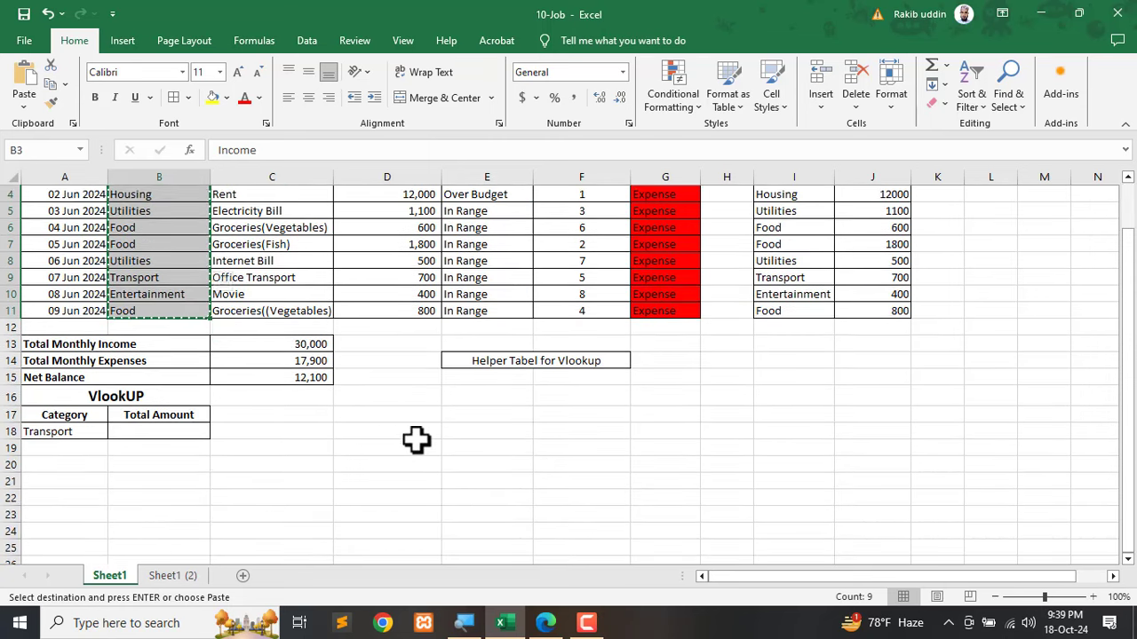
pyautogui.scroll(-2, 417, 438)
pyautogui.scroll(2, 293, 434)
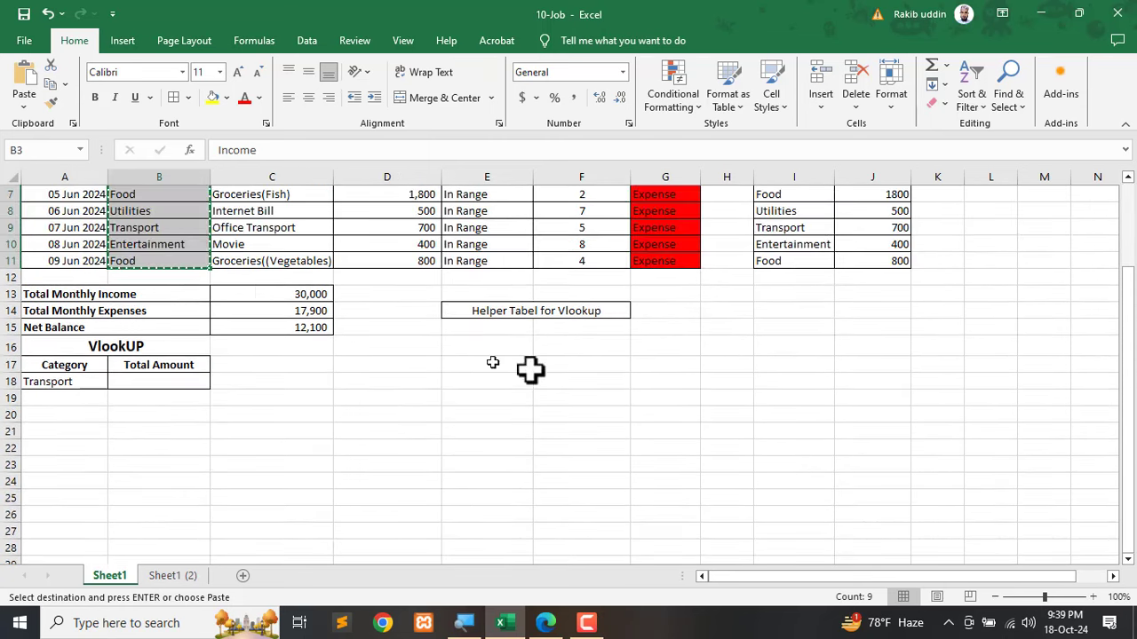
# Paste the copied categories into D25:D33 and select the pasted list.
pyautogui.click(737, 294)
pyautogui.click(198, 507)
pyautogui.click(382, 497)
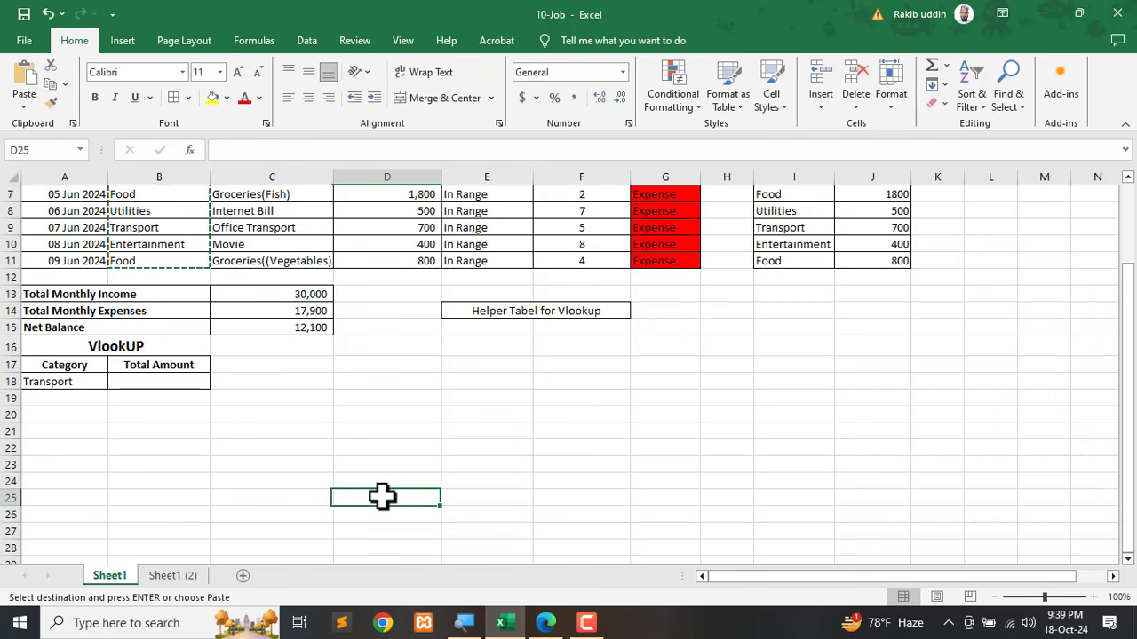
pyautogui.click(23, 78)
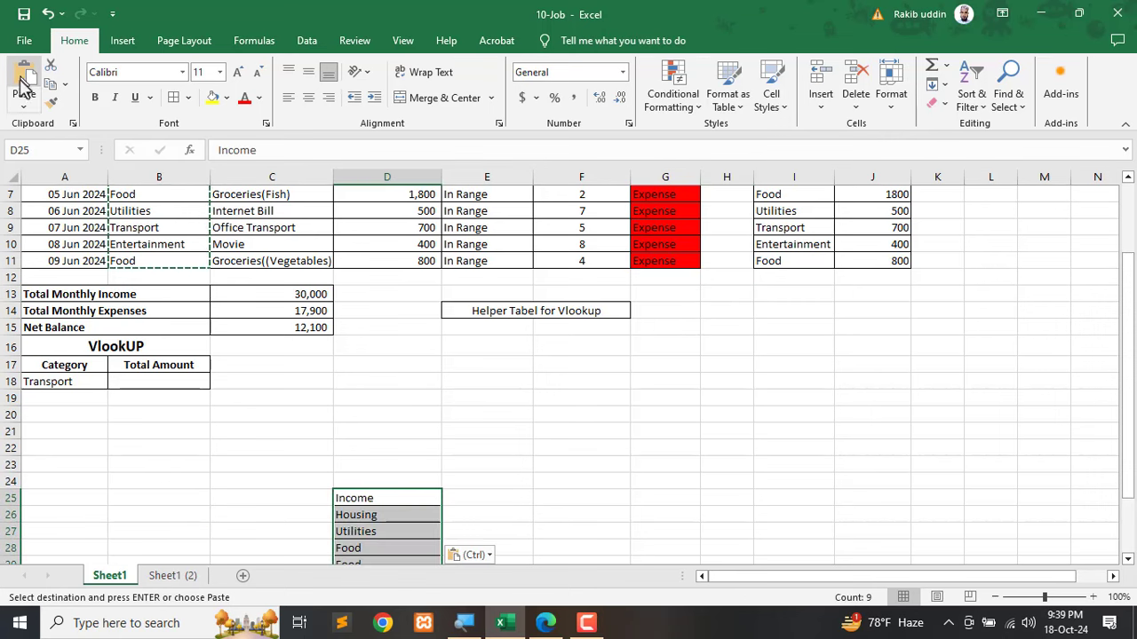
pyautogui.scroll(-1, 426, 350)
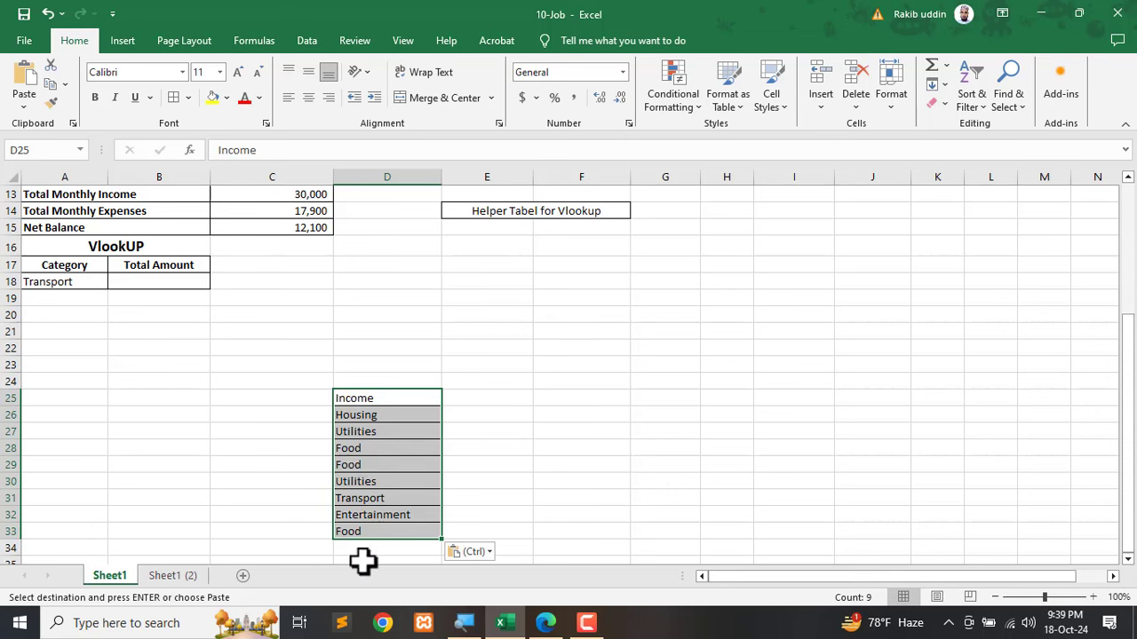
pyautogui.moveTo(348, 397); pyautogui.dragTo(355, 531)
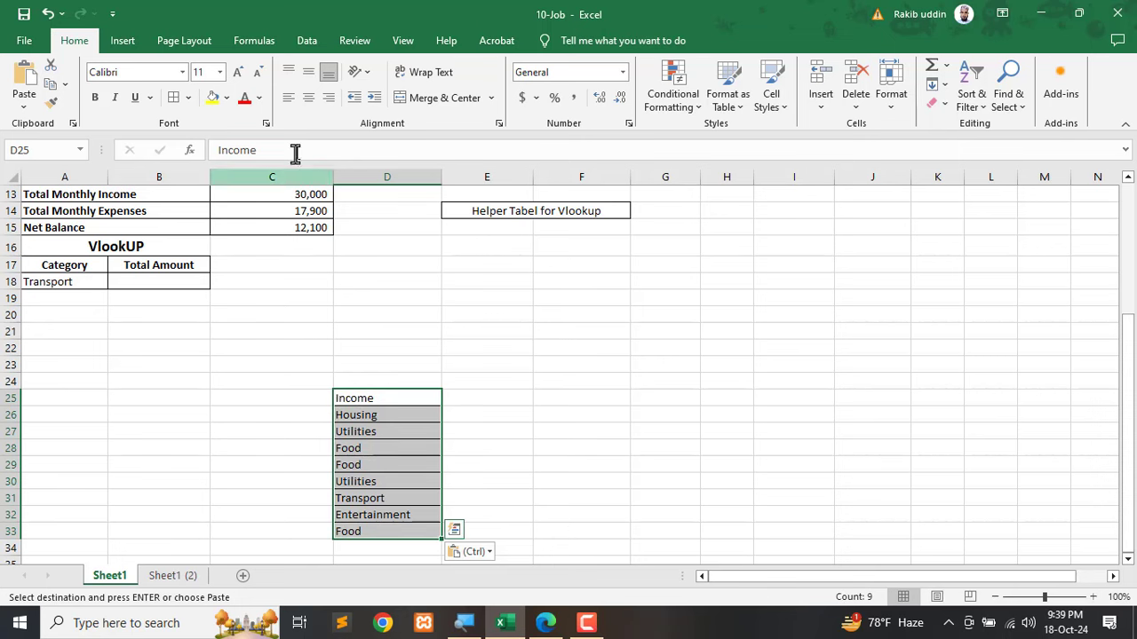
# Remove duplicates from D25:D33, leaving six categories: Income, Housing, Utilities, Food, Transport, Entertainment.
pyautogui.click(307, 40)
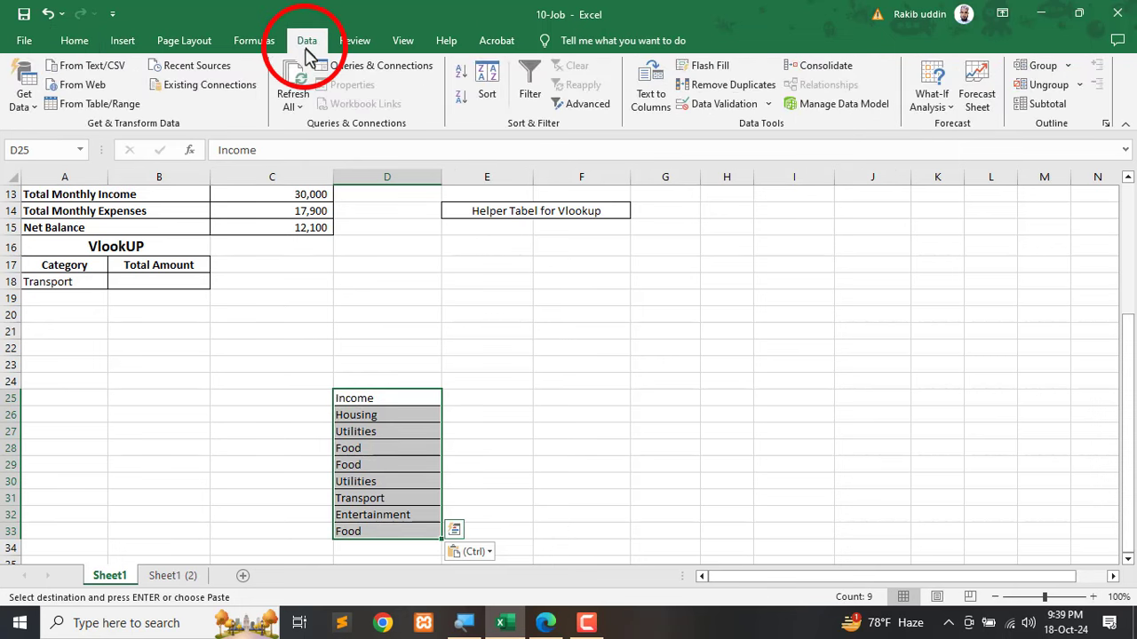
pyautogui.click(725, 89)
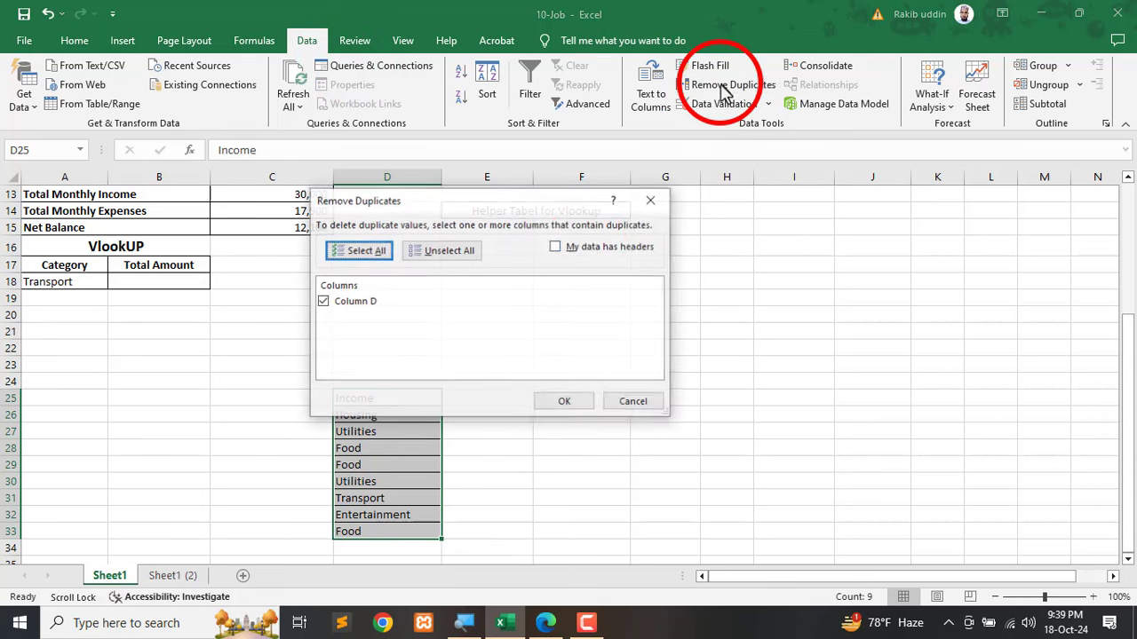
pyautogui.click(567, 404)
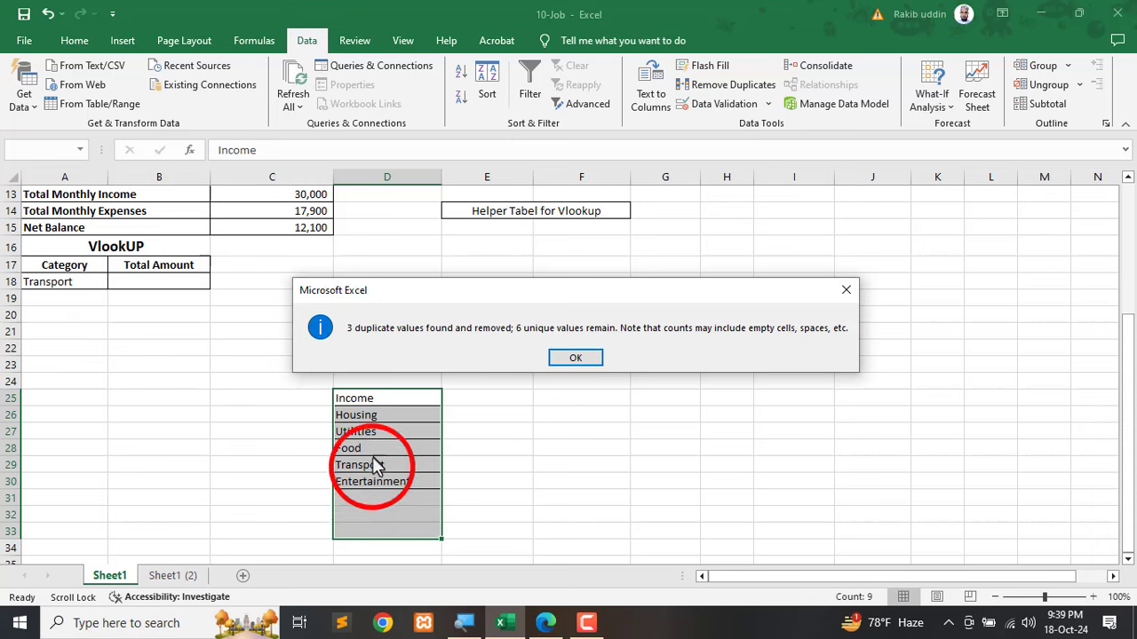
pyautogui.click(577, 360)
pyautogui.click(503, 498)
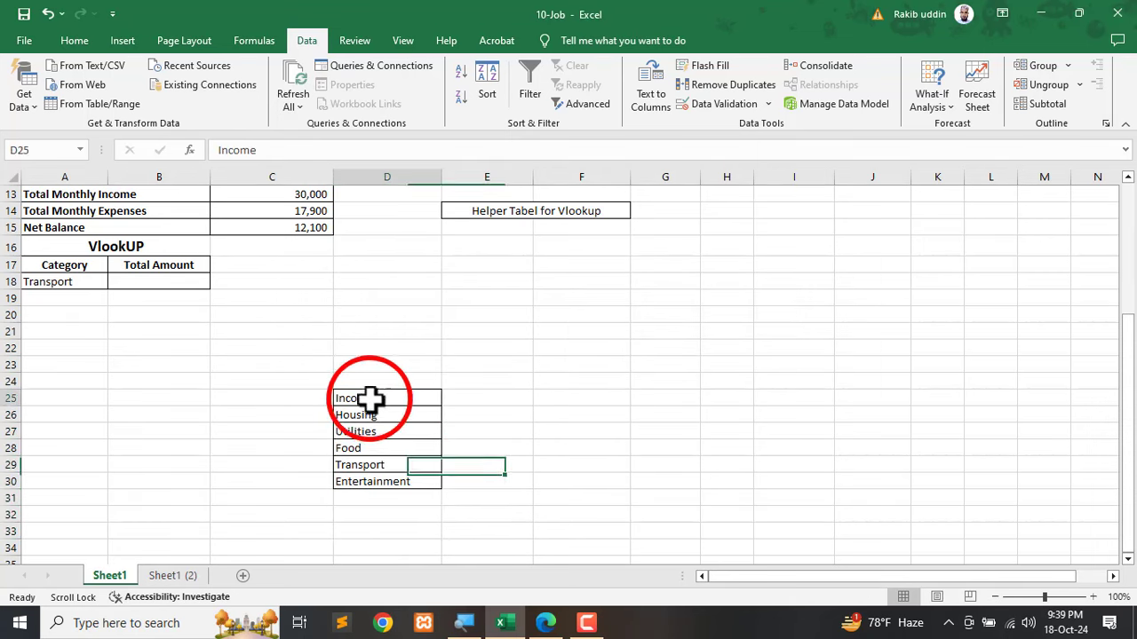
# Move the six unique categories from D25:D30 into E15:E20 under the helper heading.
pyautogui.moveTo(370, 400); pyautogui.dragTo(360, 488)
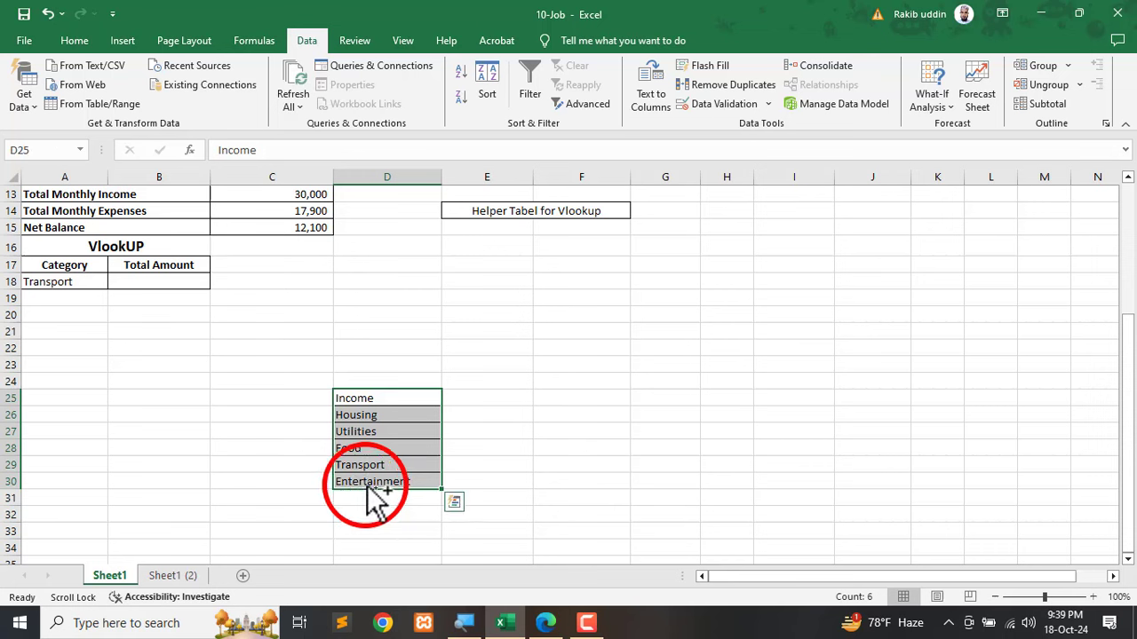
pyautogui.hotkey('ctrl', 'c')
pyautogui.hotkey('ctrl', 'q')
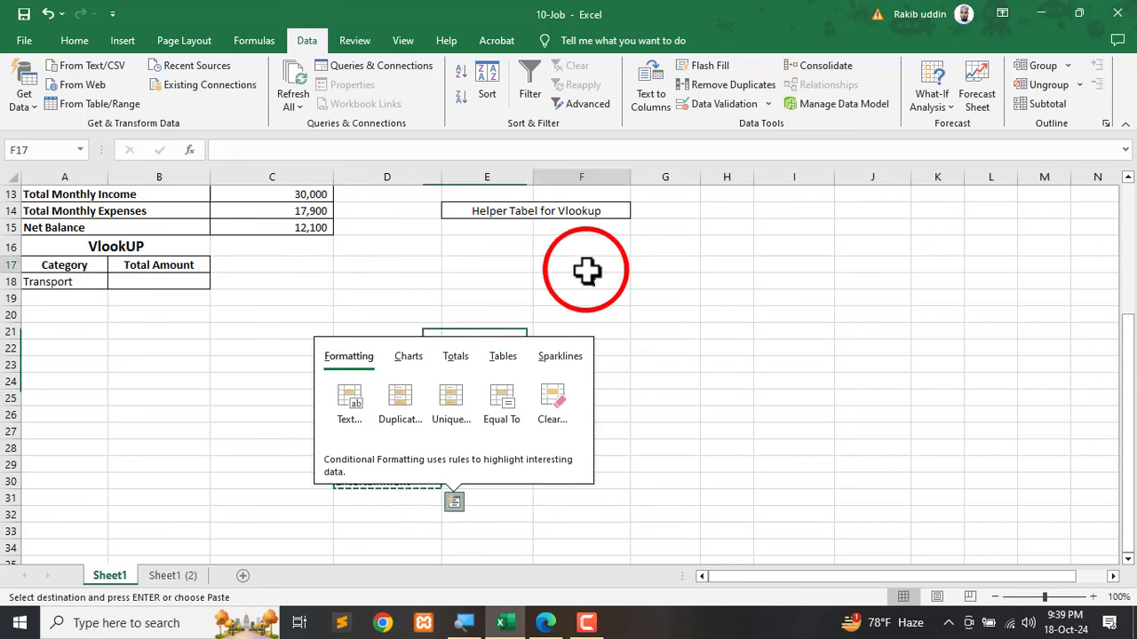
pyautogui.click(584, 265)
pyautogui.click(482, 230)
pyautogui.hotkey('ctrl', 'v')
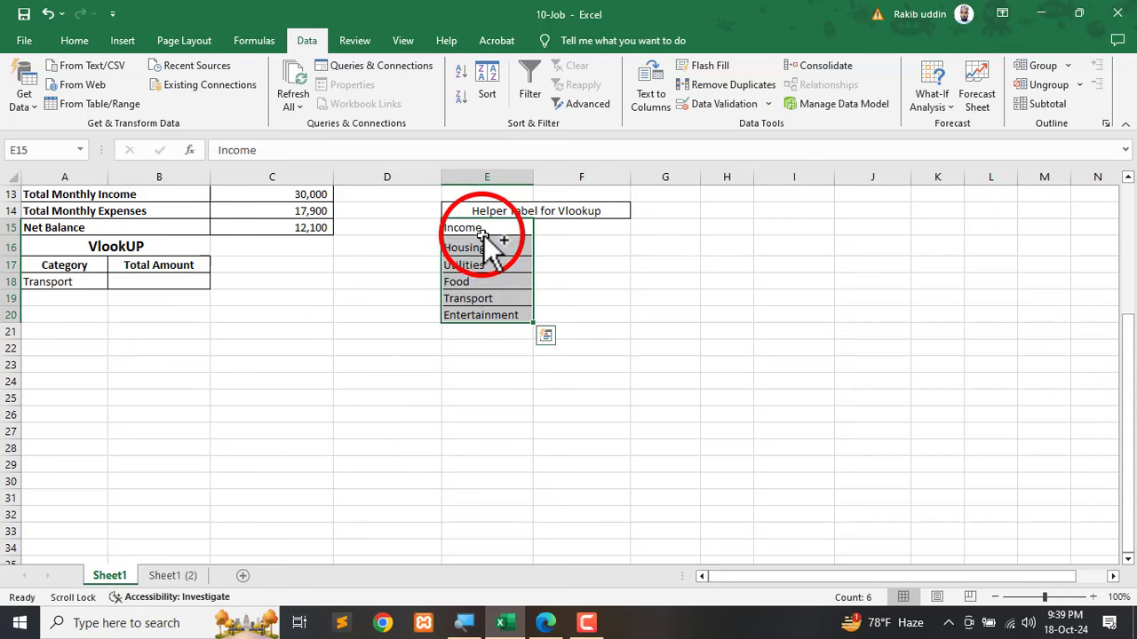
pyautogui.scroll(1, 551, 349)
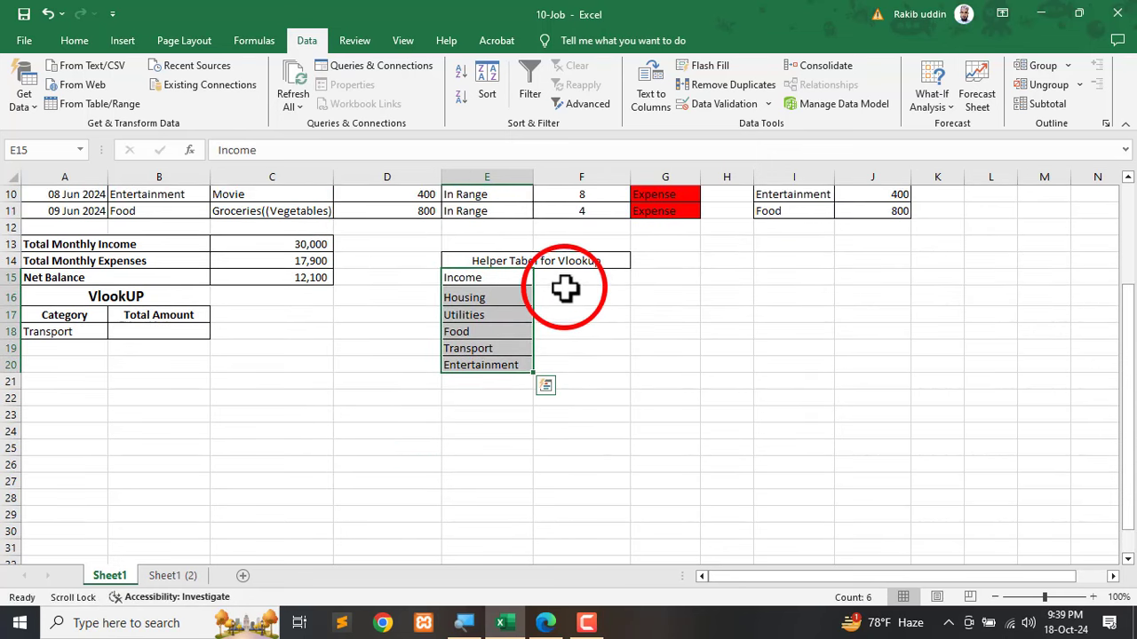
pyautogui.click(565, 291)
pyautogui.scroll(1, 588, 382)
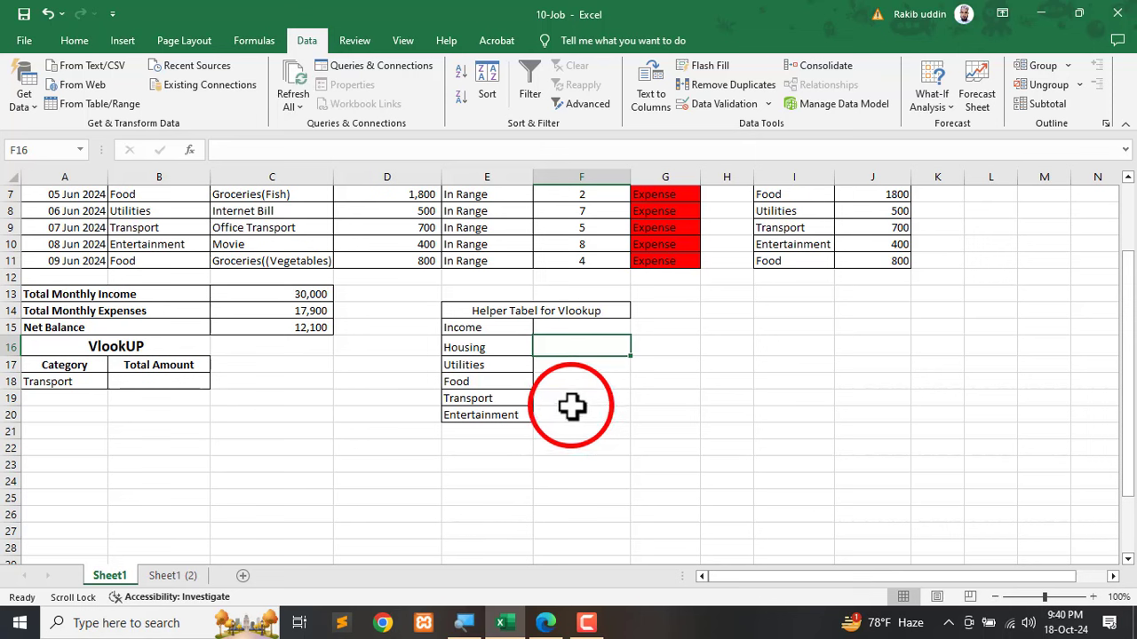
pyautogui.moveTo(586, 343); pyautogui.dragTo(578, 328)
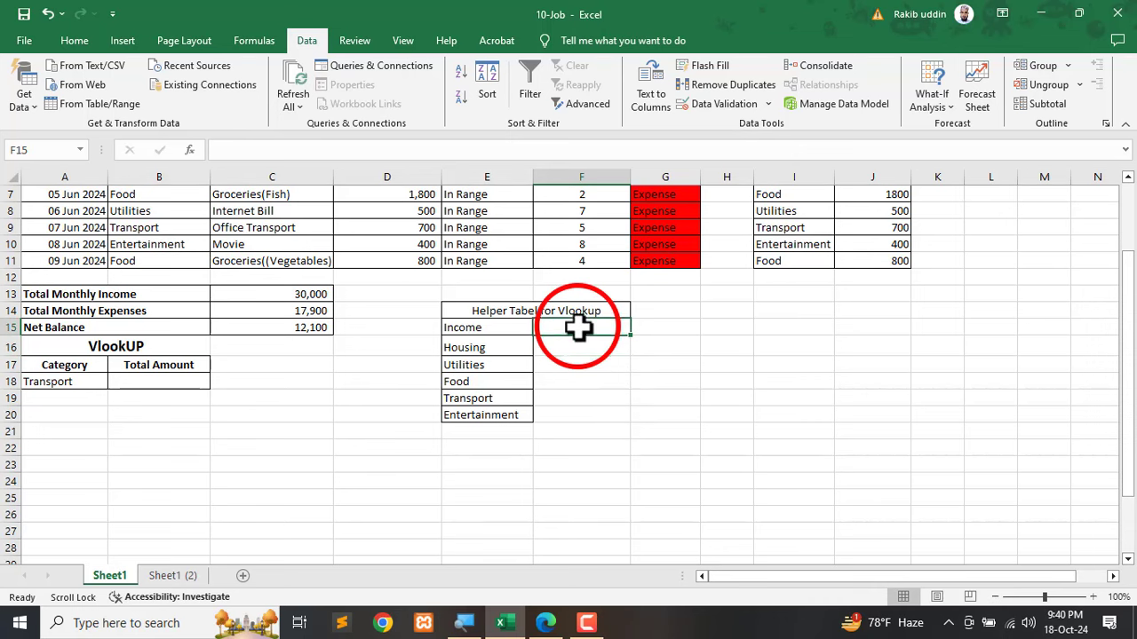
pyautogui.scroll(1, 677, 411)
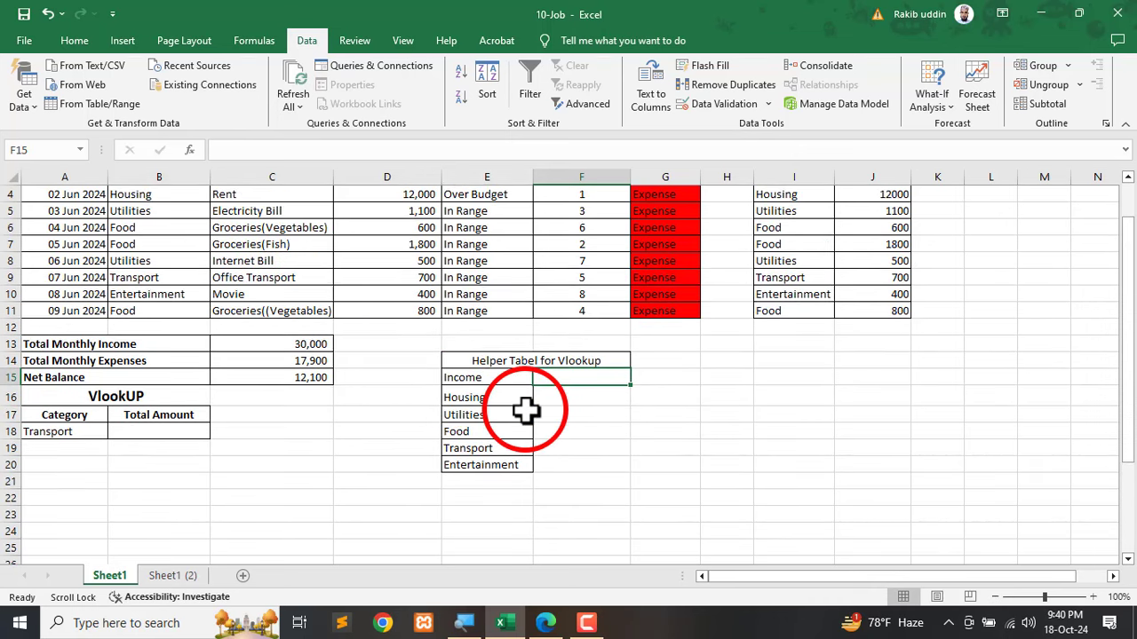
pyautogui.scroll(1, 538, 423)
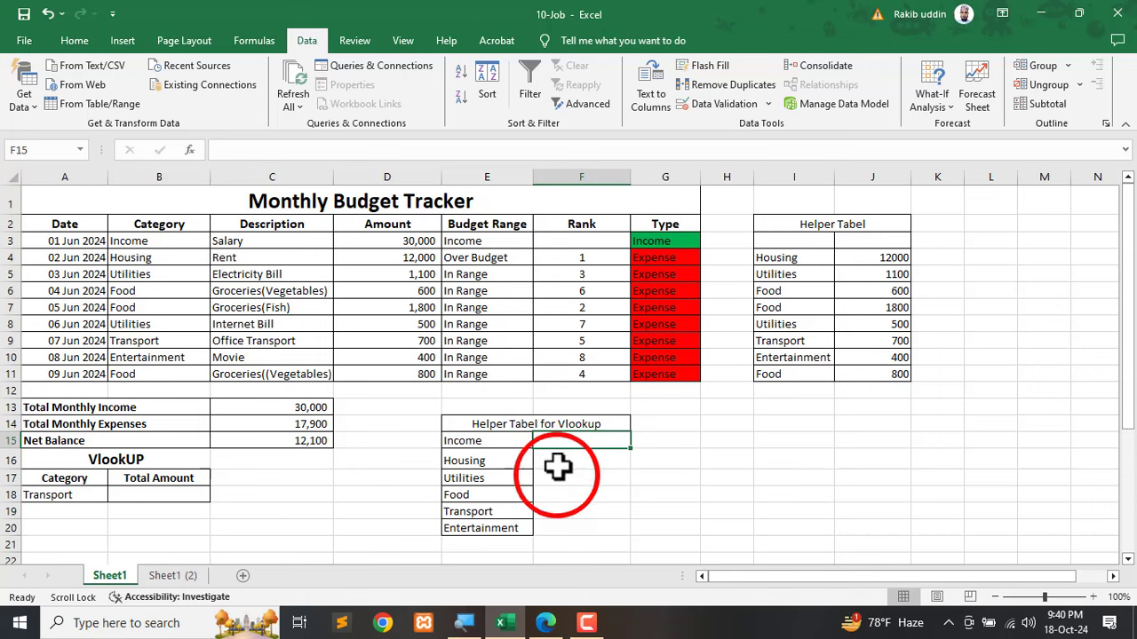
pyautogui.click(471, 462)
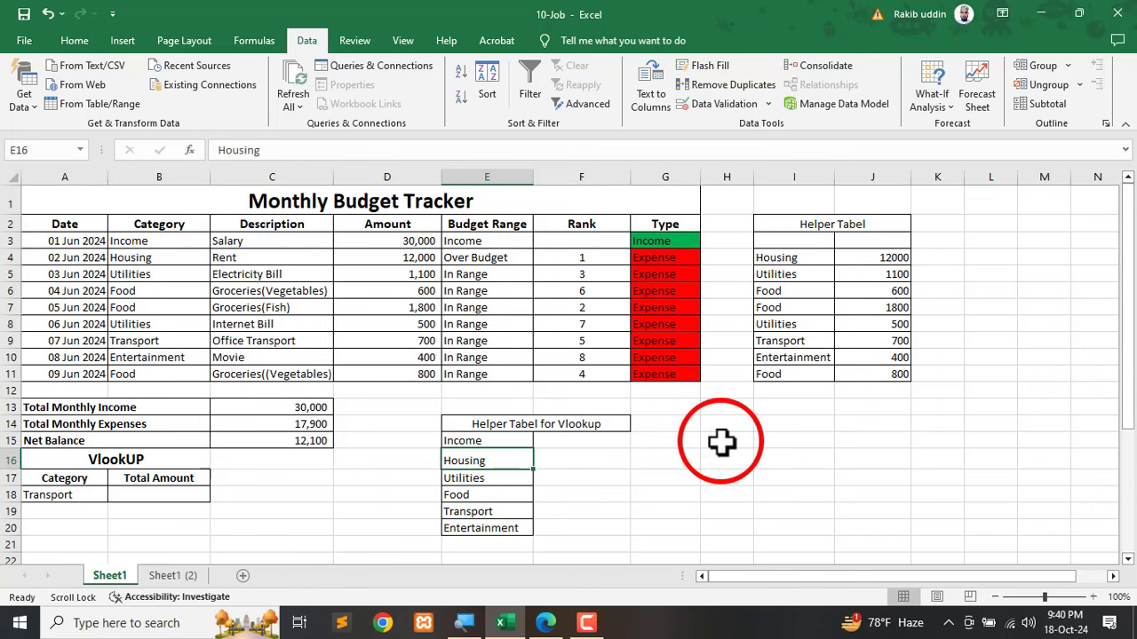
pyautogui.moveTo(399, 240); pyautogui.dragTo(386, 373)
pyautogui.click(586, 462)
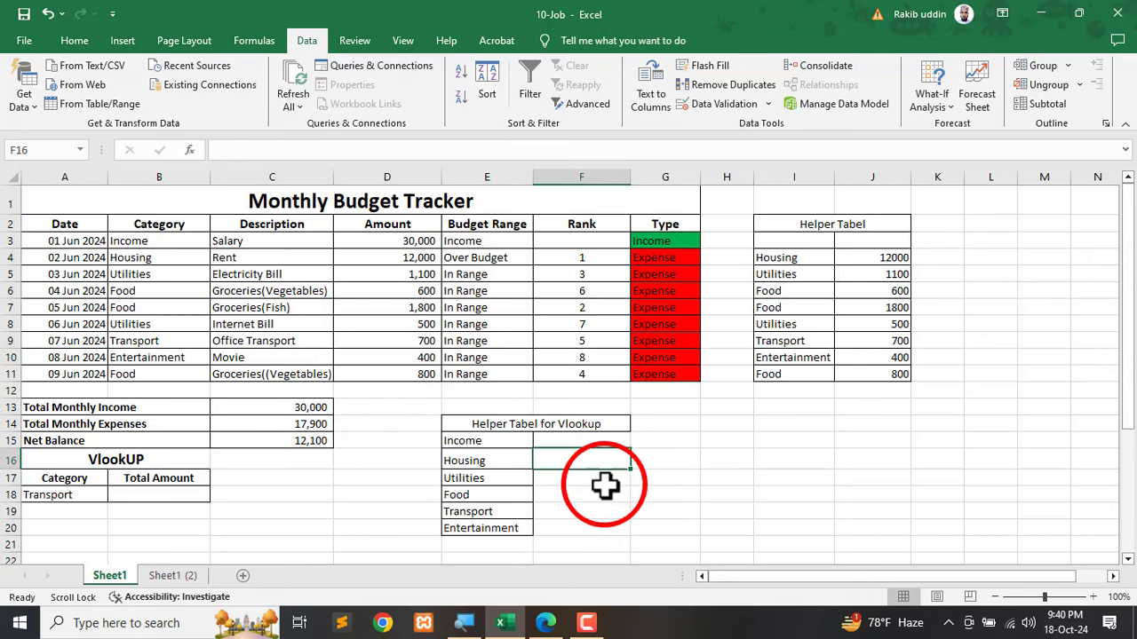
pyautogui.click(477, 480)
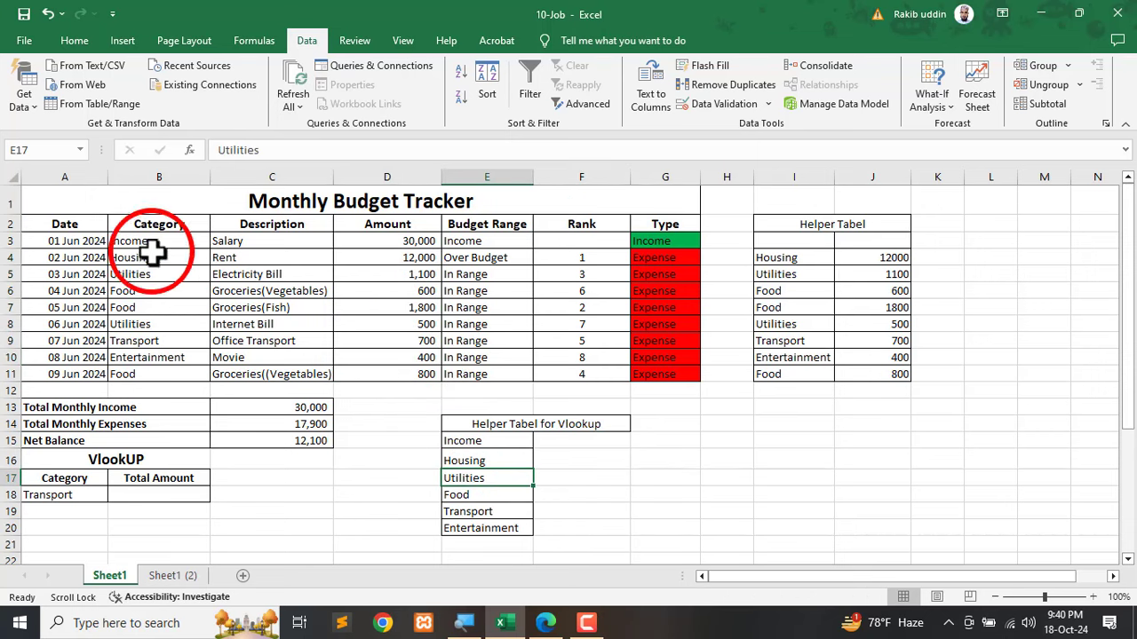
pyautogui.click(574, 465)
pyautogui.click(484, 494)
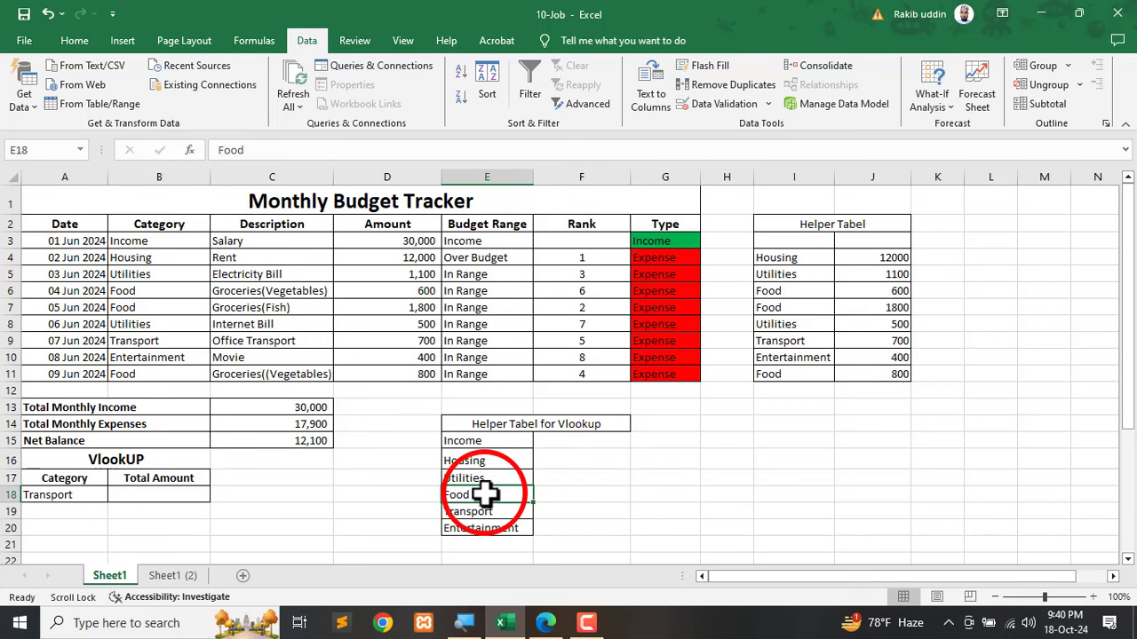
pyautogui.click(569, 441)
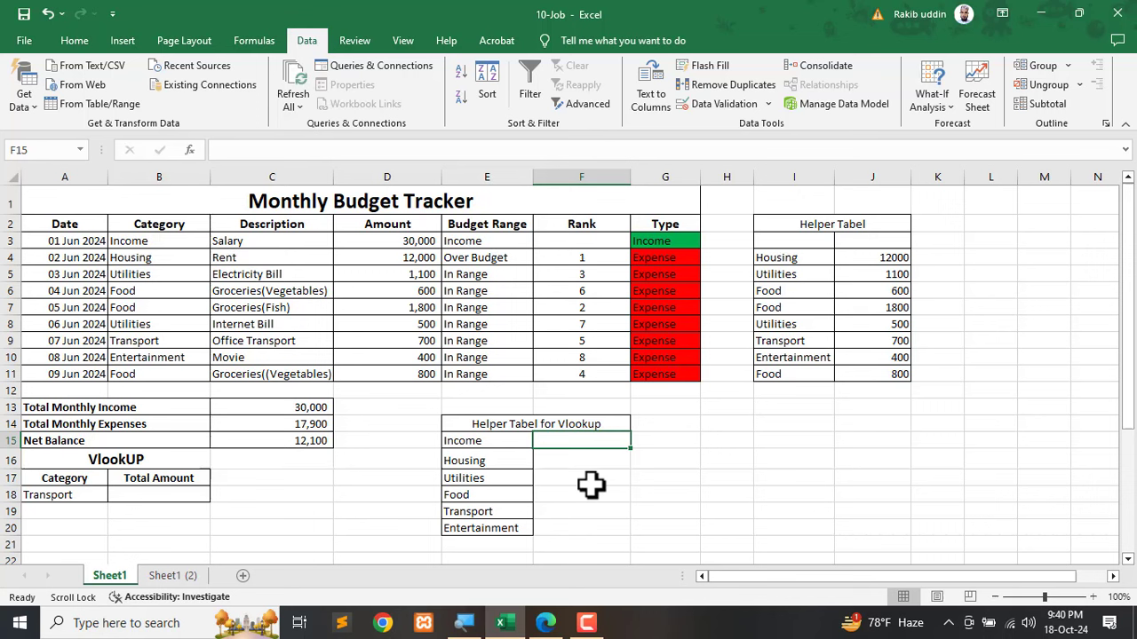
# Enter =SUMIF($B$3:$B$11,E15,$D$3:$D$11) in F15, totalling Income as 30000.
pyautogui.write('=')
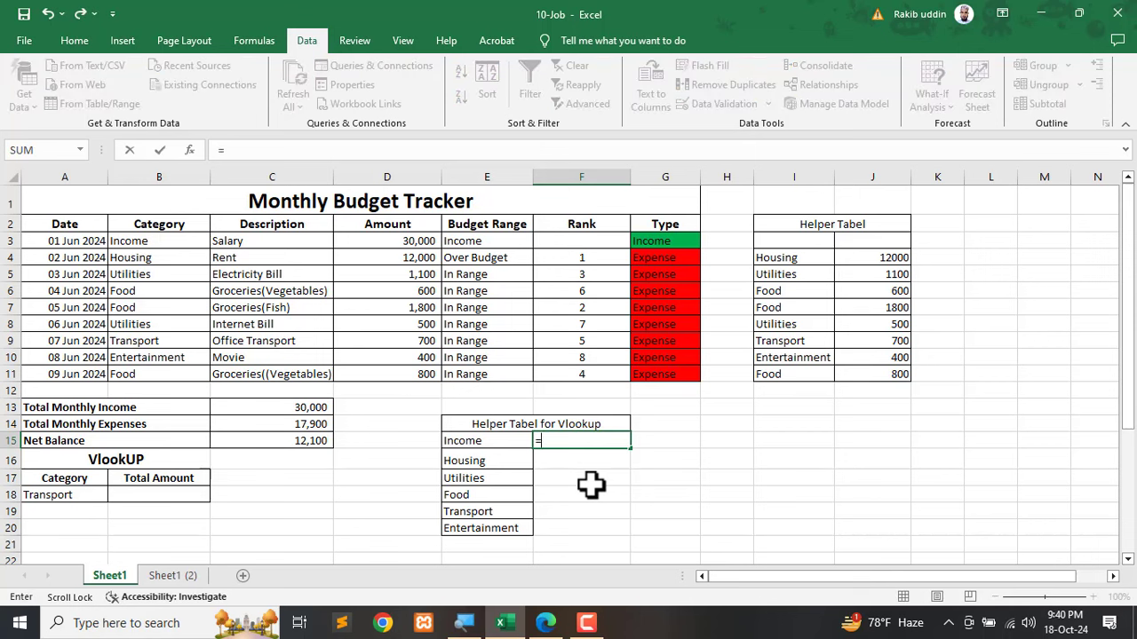
pyautogui.write('SUMIF(')
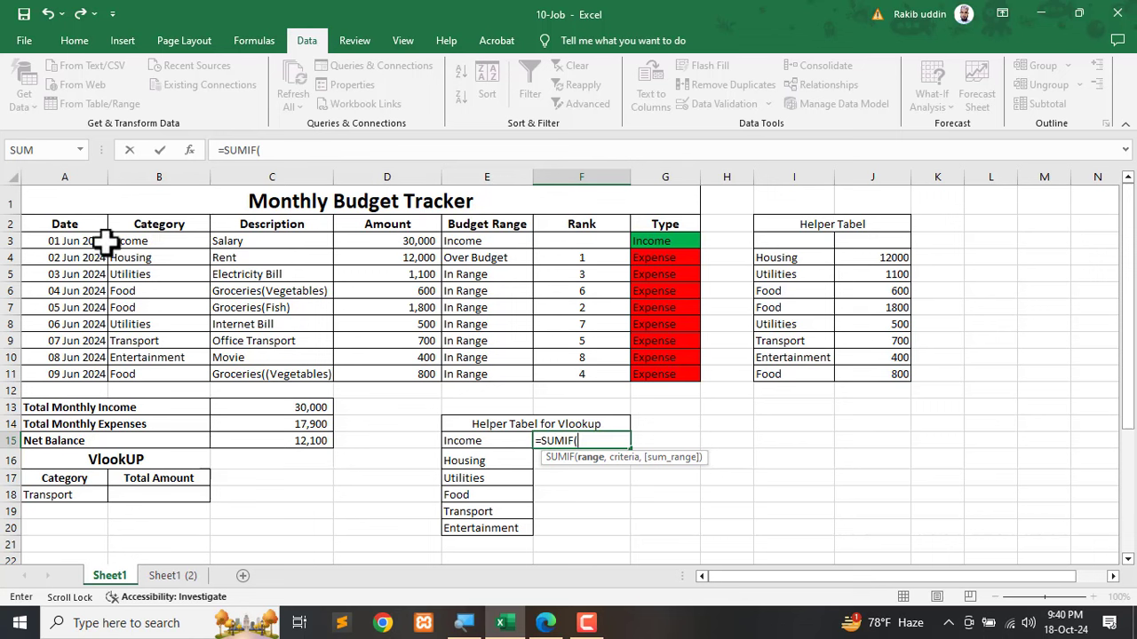
pyautogui.moveTo(131, 238); pyautogui.dragTo(128, 375)
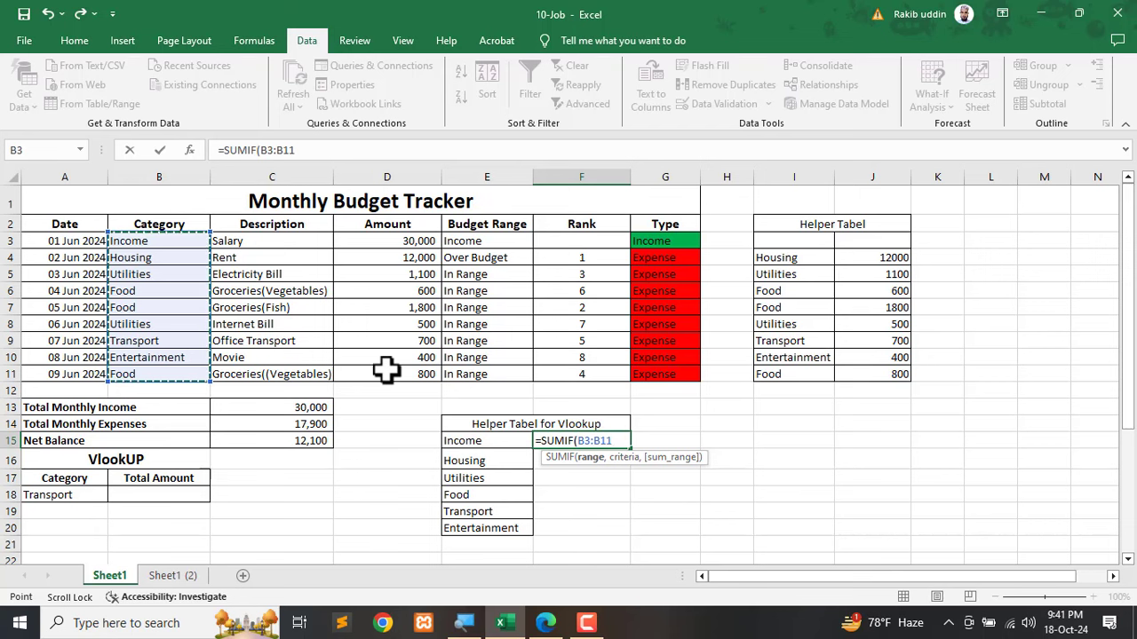
pyautogui.press('F4')
pyautogui.write(',')
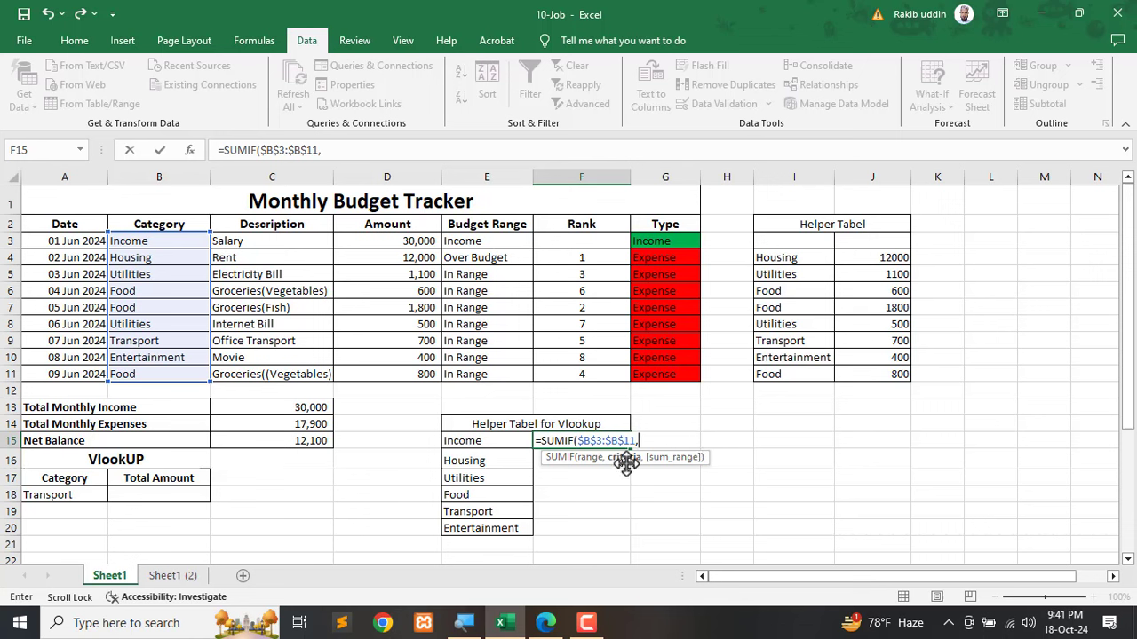
pyautogui.click(478, 445)
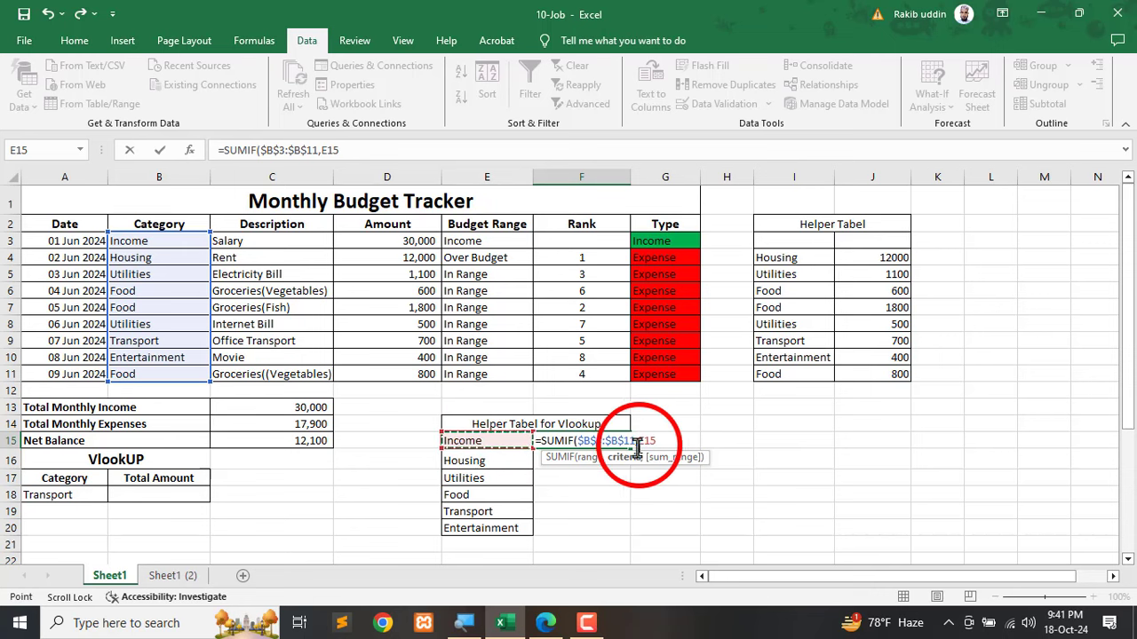
pyautogui.write(',')
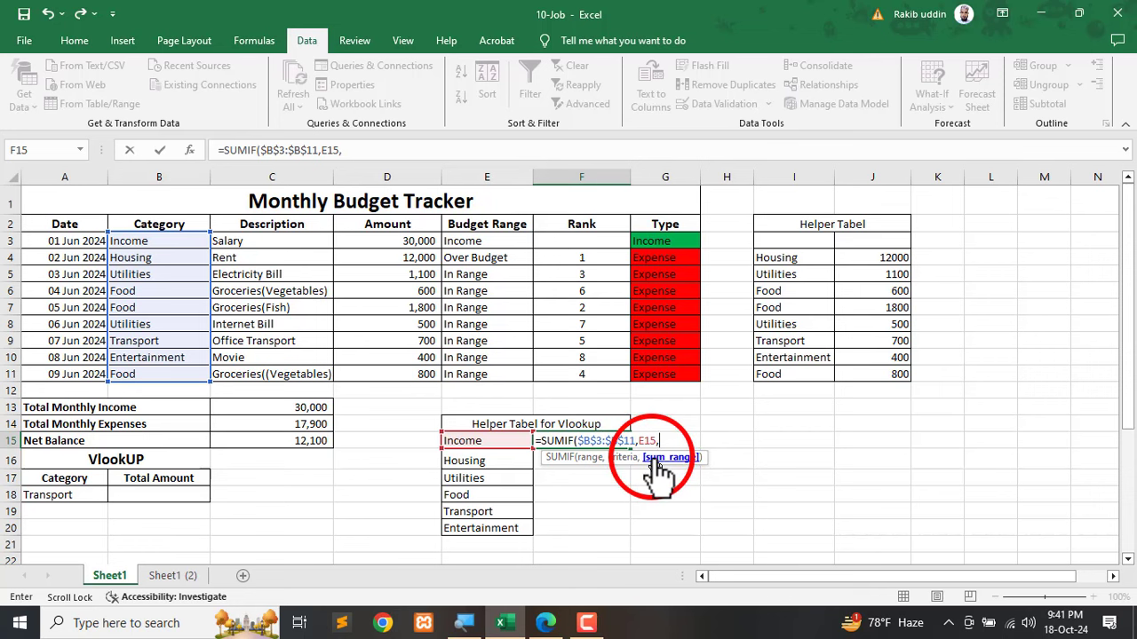
pyautogui.moveTo(375, 247); pyautogui.dragTo(381, 372)
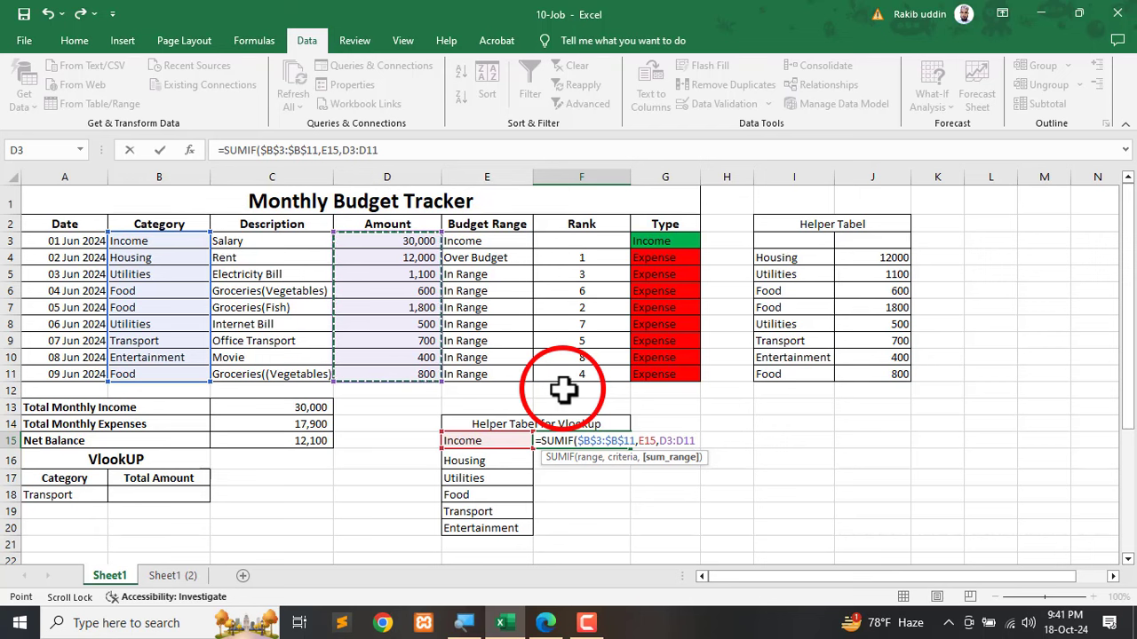
pyautogui.press('F4')
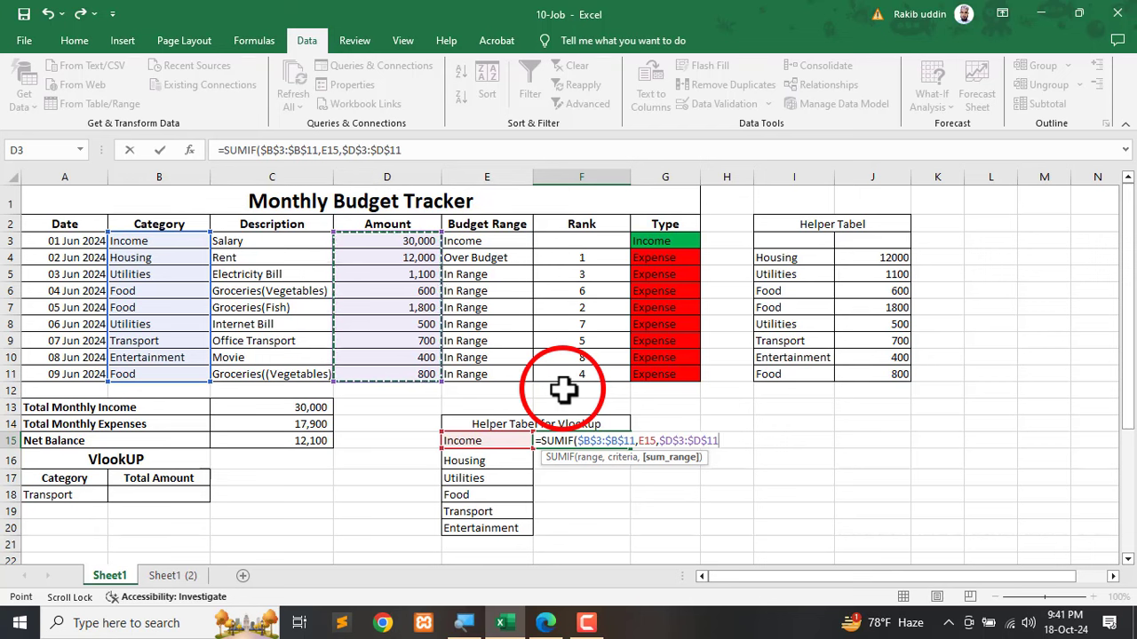
pyautogui.press('Return')
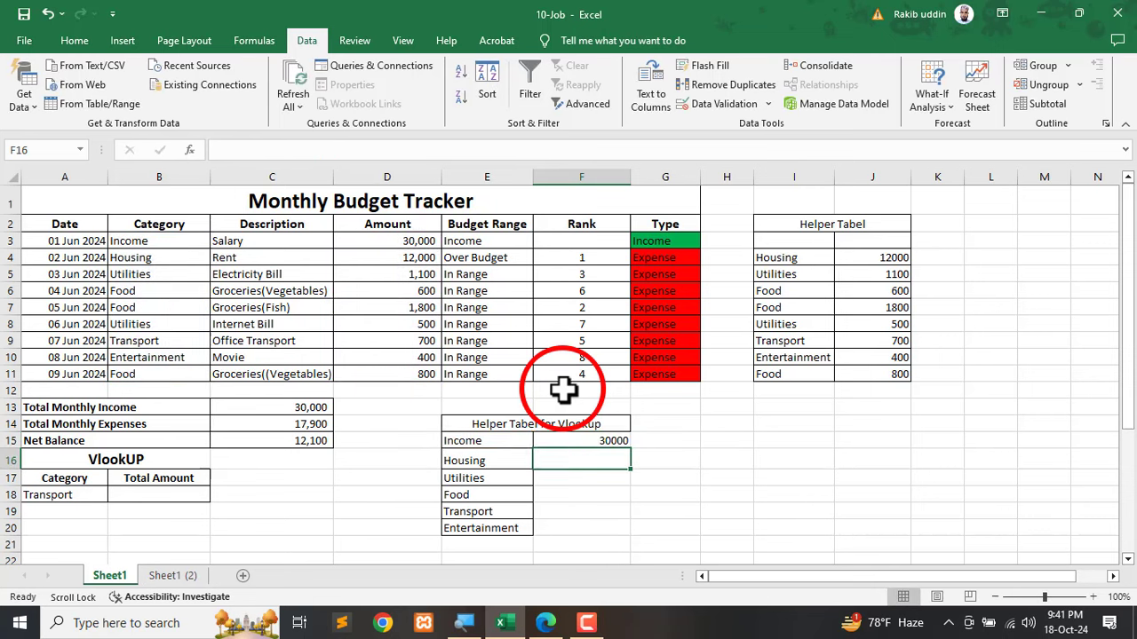
# Copy the F15 total formula down to F20 so every category gets a total.
pyautogui.click(597, 441)
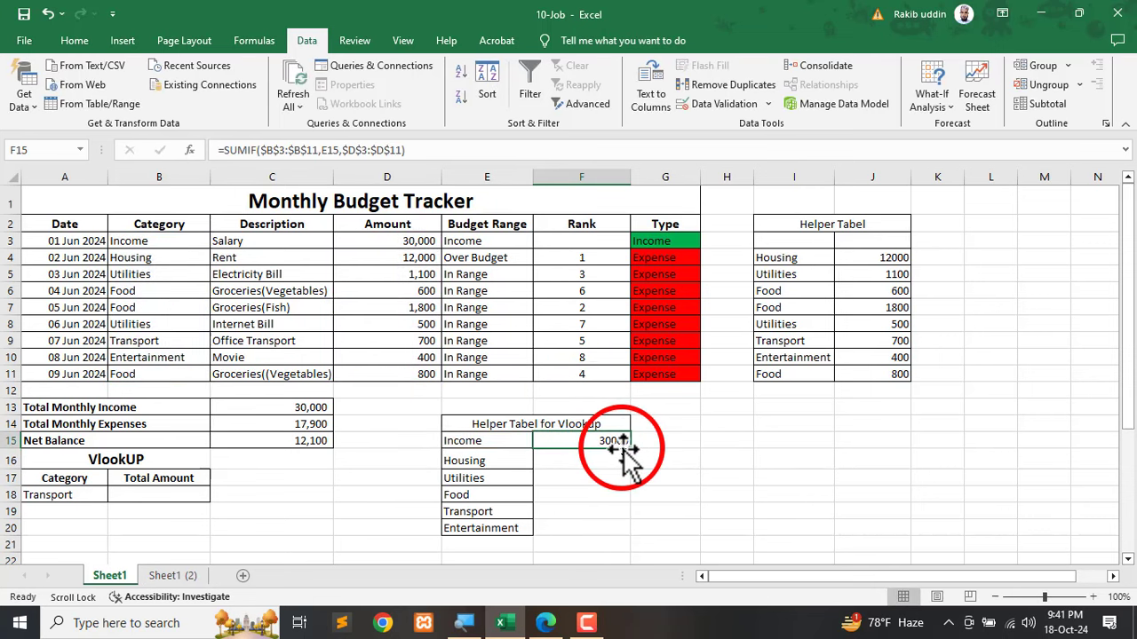
pyautogui.moveTo(630, 450); pyautogui.dragTo(613, 533)
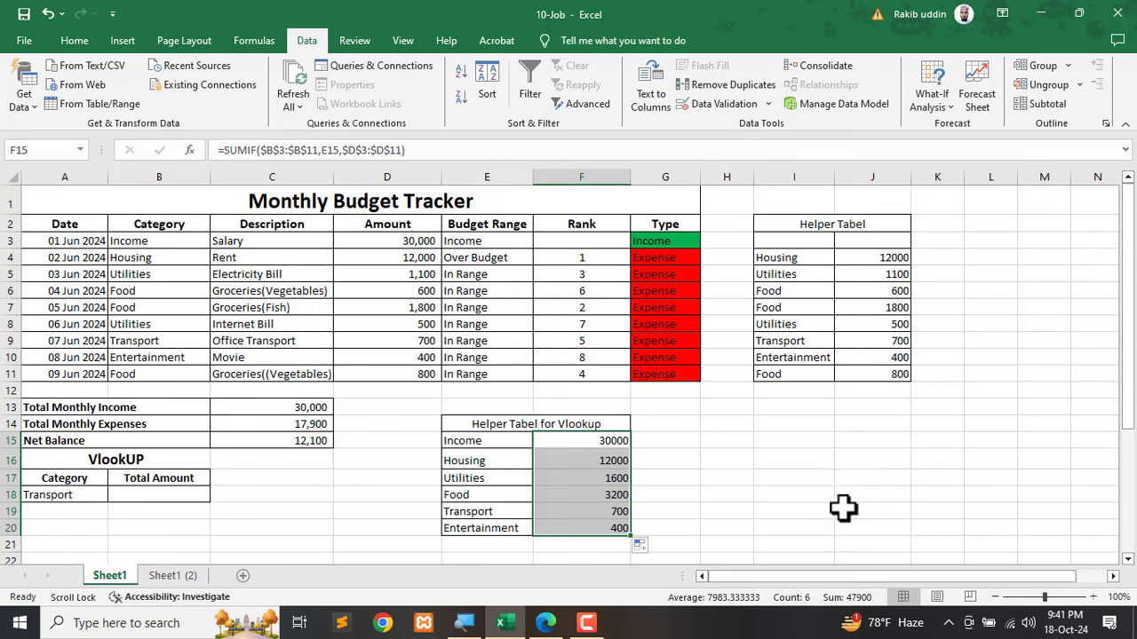
pyautogui.click(457, 494)
pyautogui.click(455, 478)
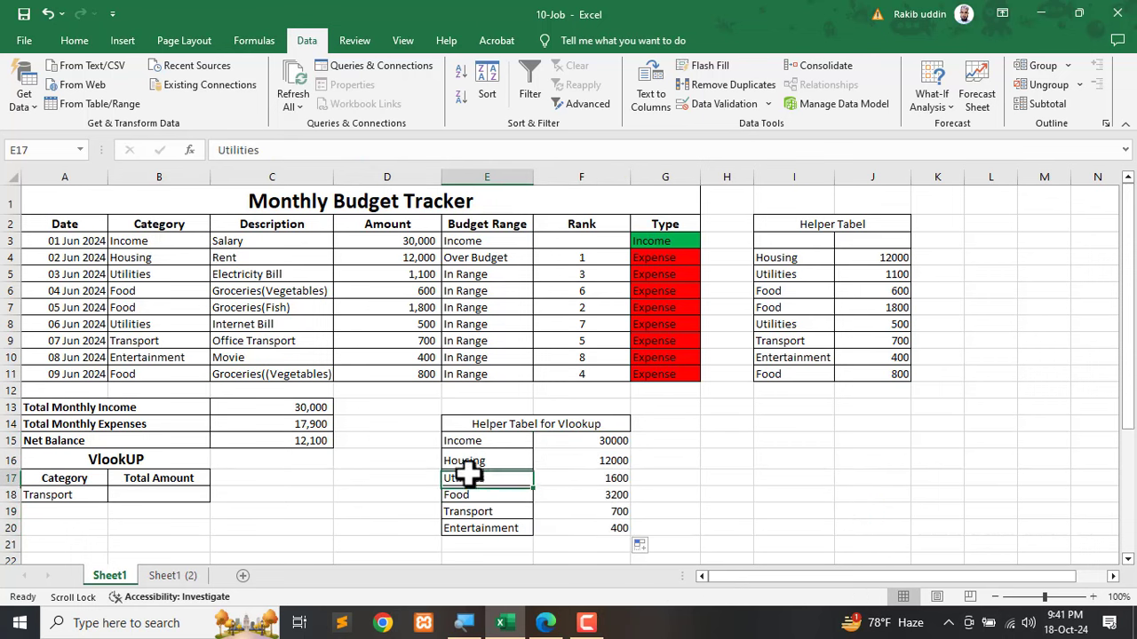
# Check the Utilities total of 1,600 against the Electricity and Internet bill amounts.
pyautogui.click(147, 276)
pyautogui.click(422, 273)
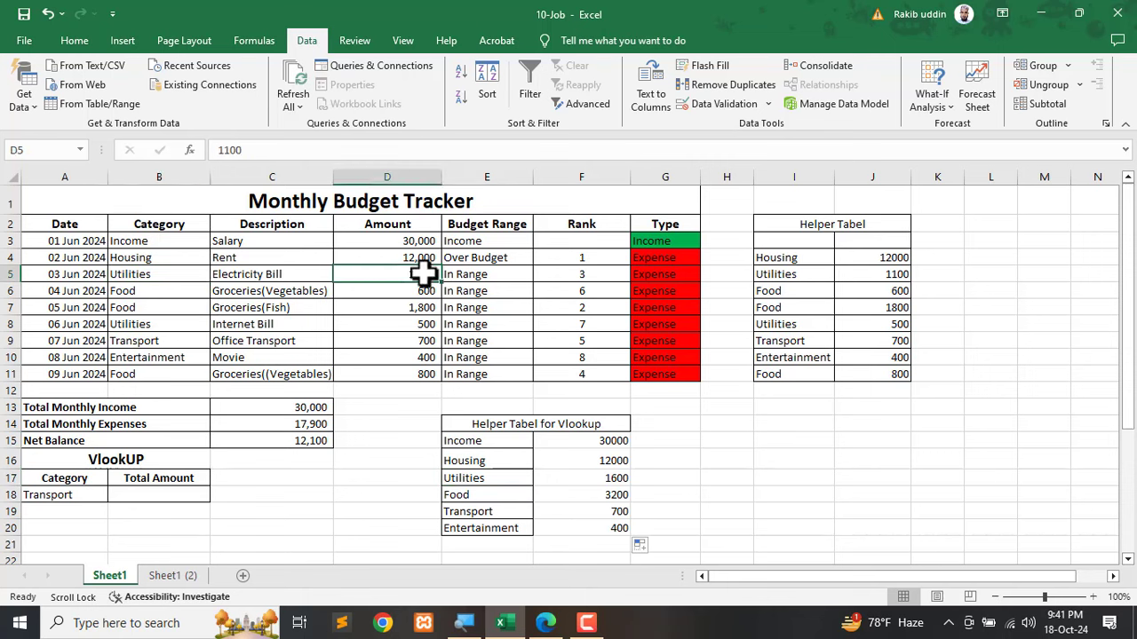
pyautogui.keyDown('ctrl'); pyautogui.click(416, 307); pyautogui.keyUp('ctrl')
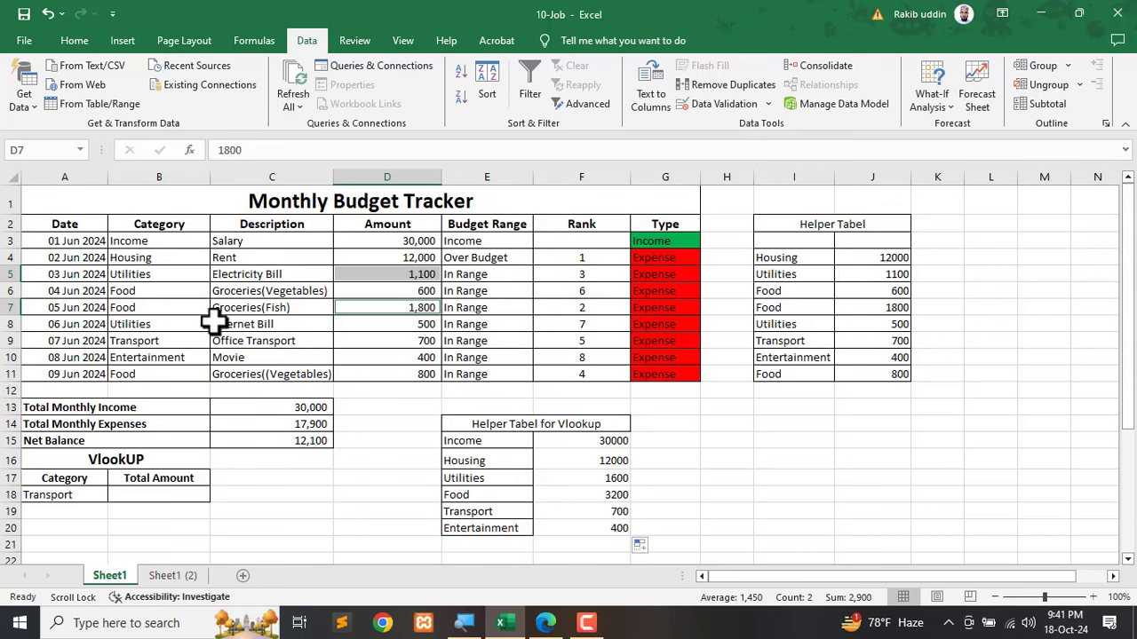
pyautogui.click(388, 328)
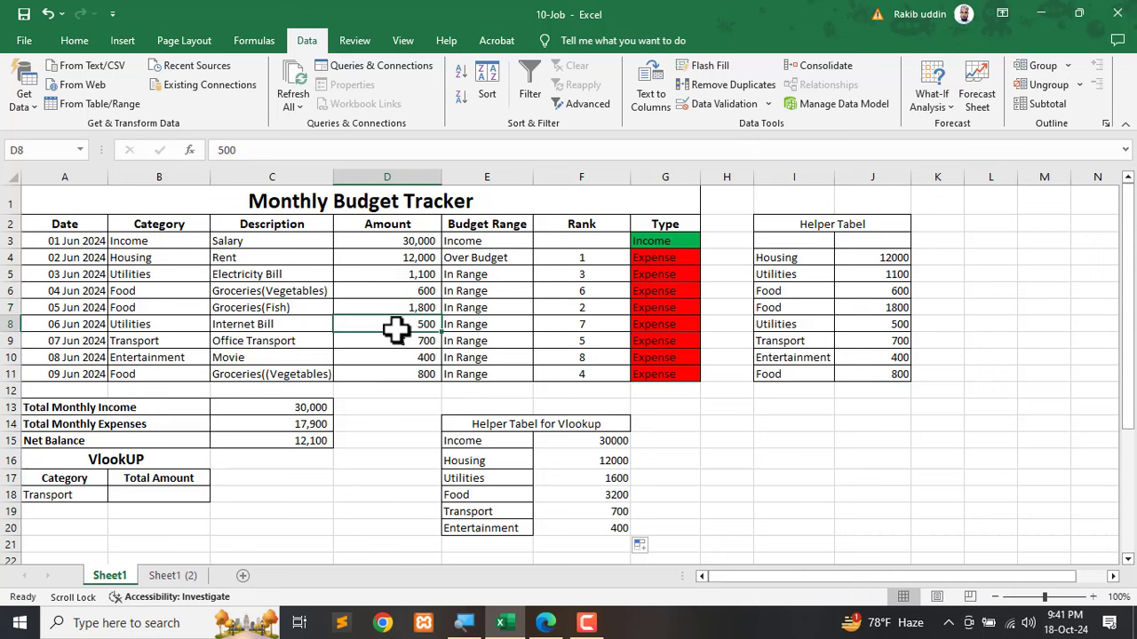
pyautogui.keyDown('ctrl'); pyautogui.click(401, 278); pyautogui.keyUp('ctrl')
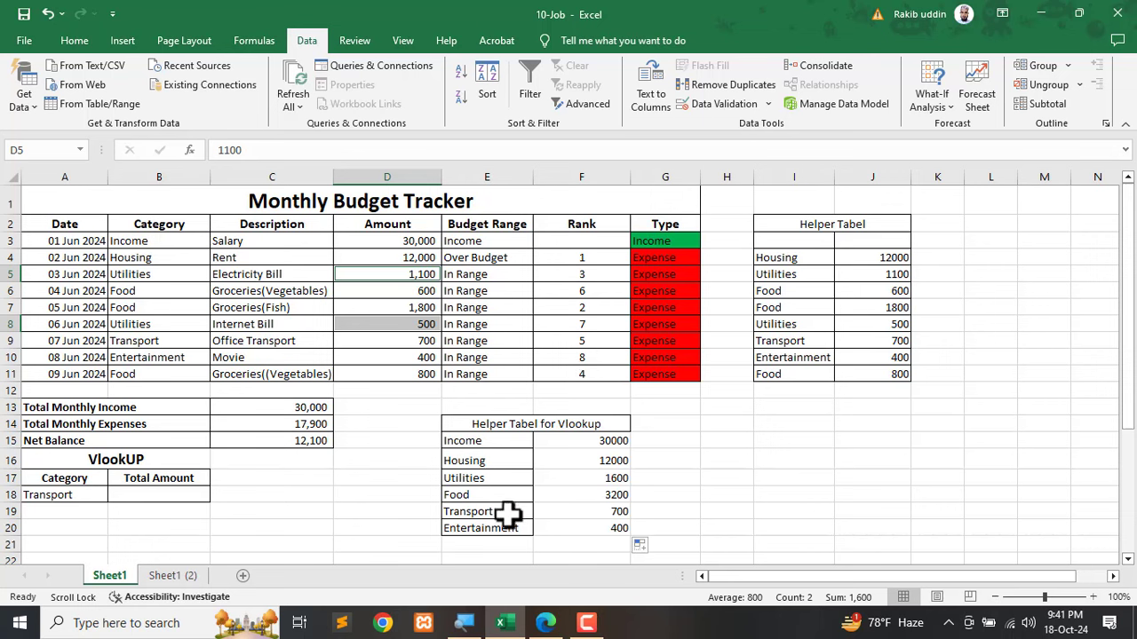
pyautogui.moveTo(475, 479); pyautogui.dragTo(588, 480)
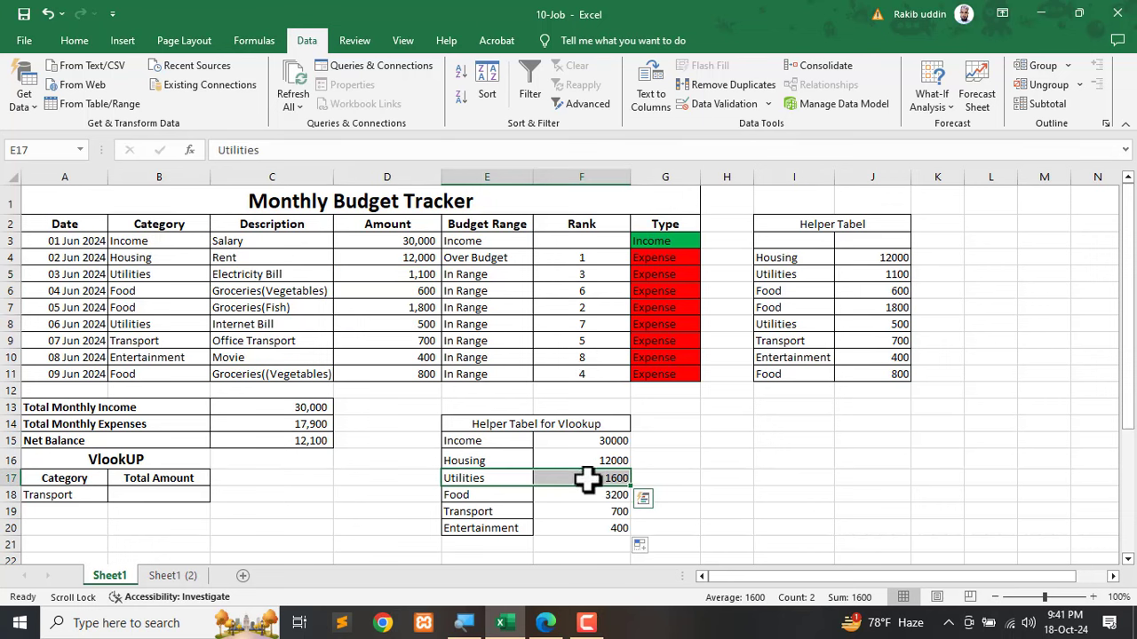
pyautogui.moveTo(471, 425); pyautogui.dragTo(529, 528)
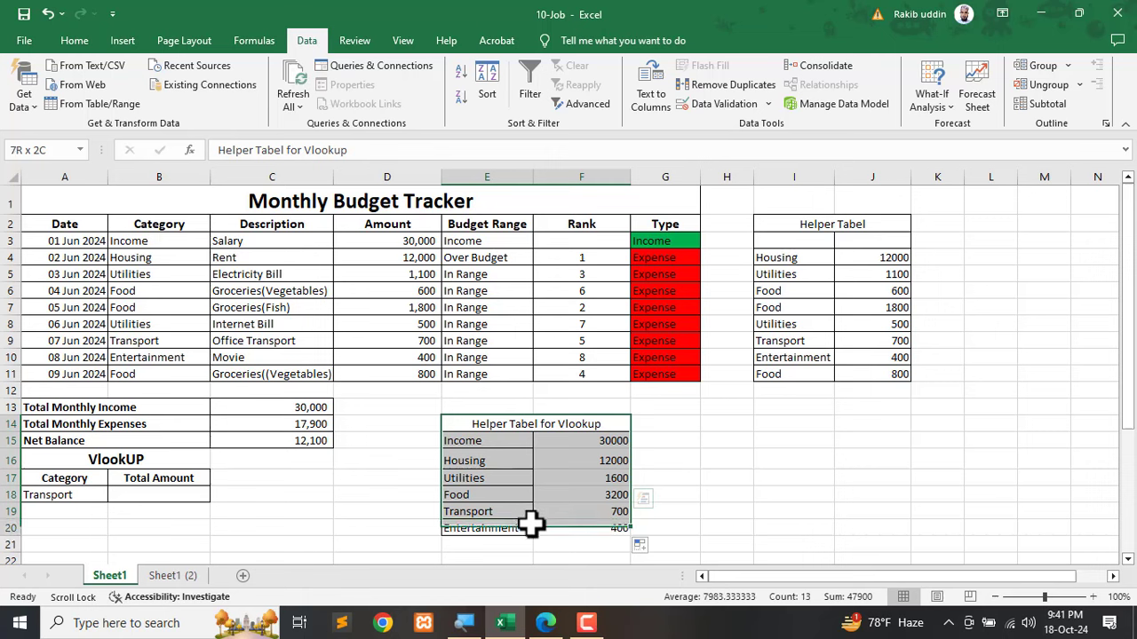
pyautogui.click(74, 40)
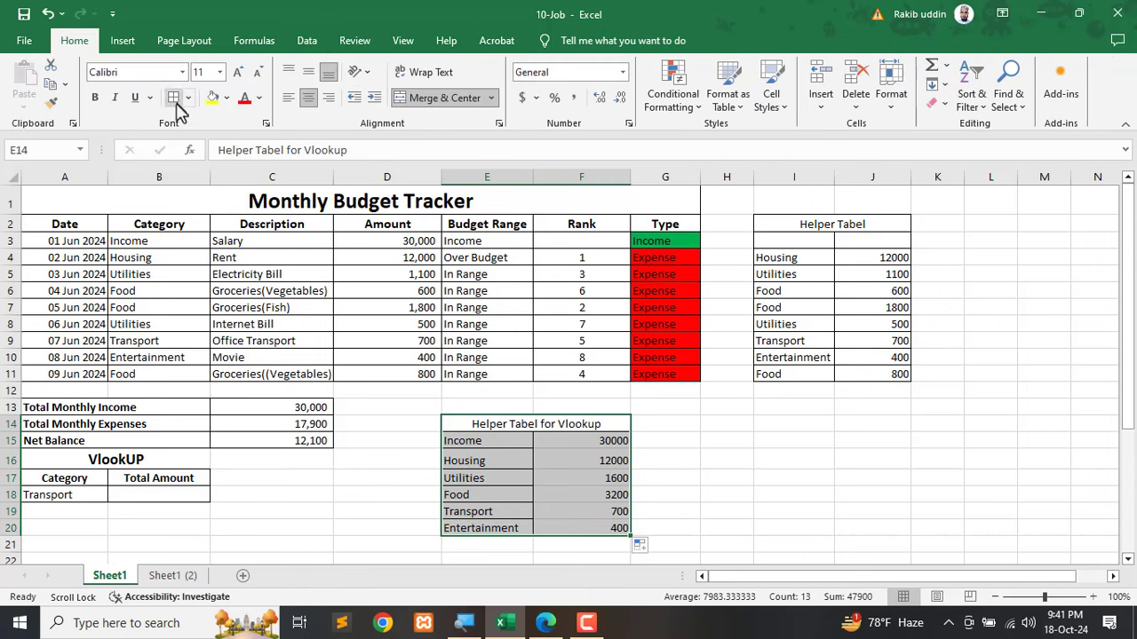
pyautogui.click(703, 475)
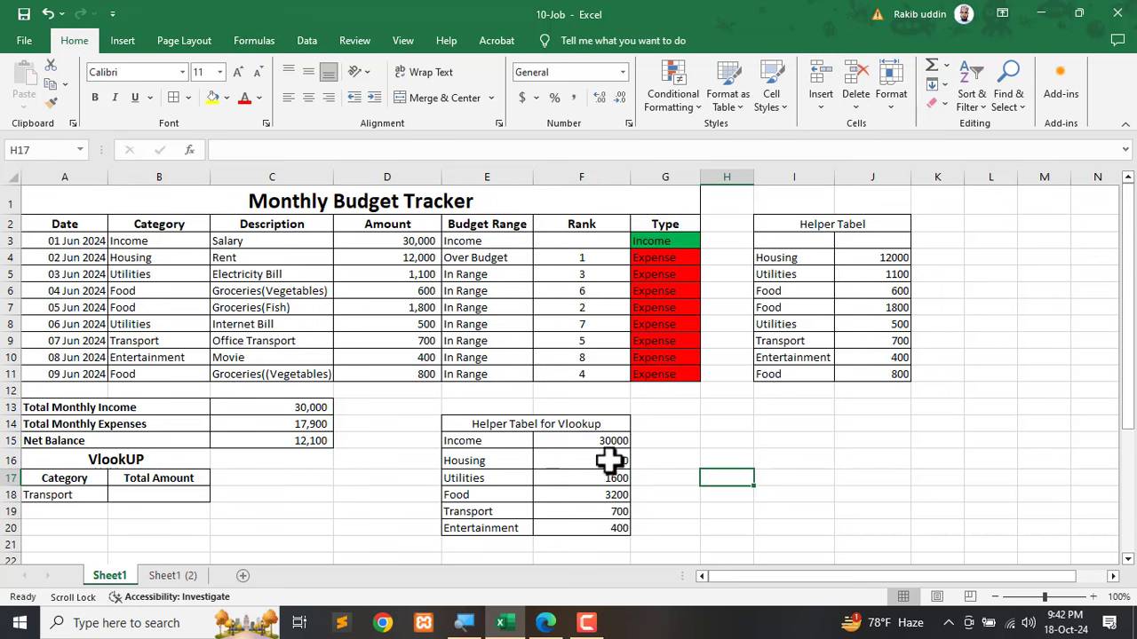
pyautogui.moveTo(451, 426); pyautogui.dragTo(538, 525)
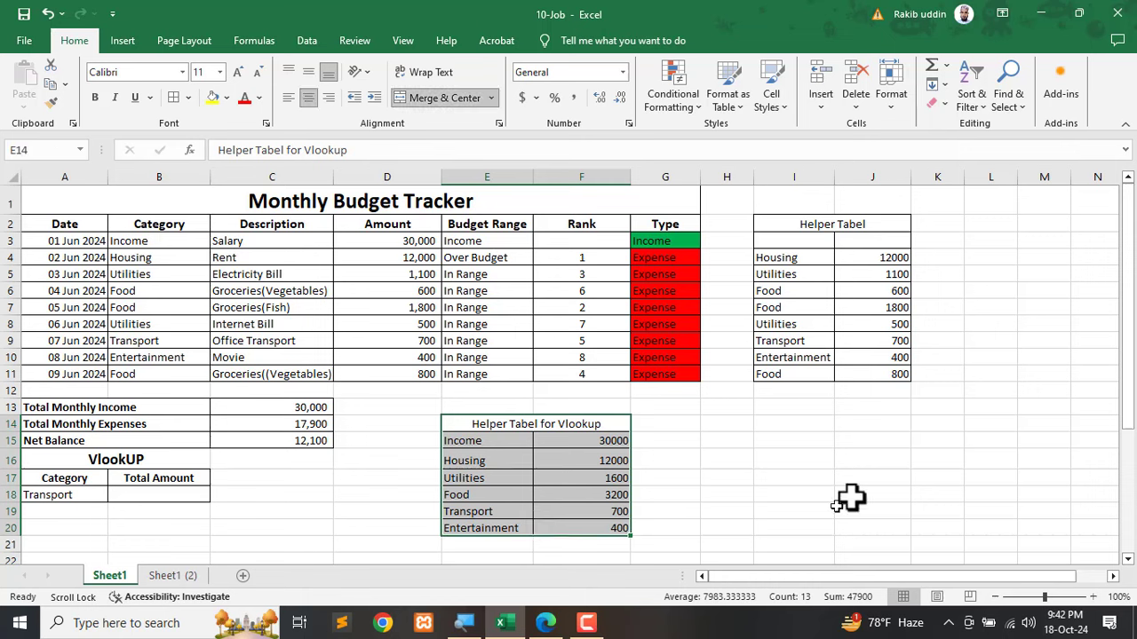
# Select the Transport category cell A18 in the VlookUP block.
pyautogui.click(192, 522)
pyautogui.click(146, 494)
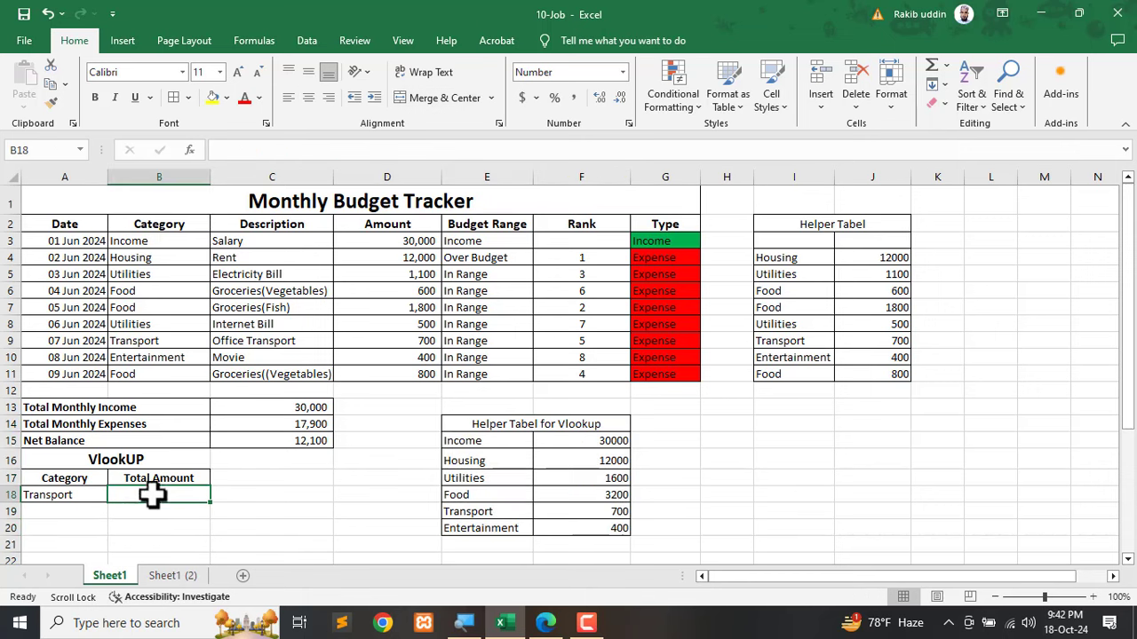
pyautogui.click(84, 494)
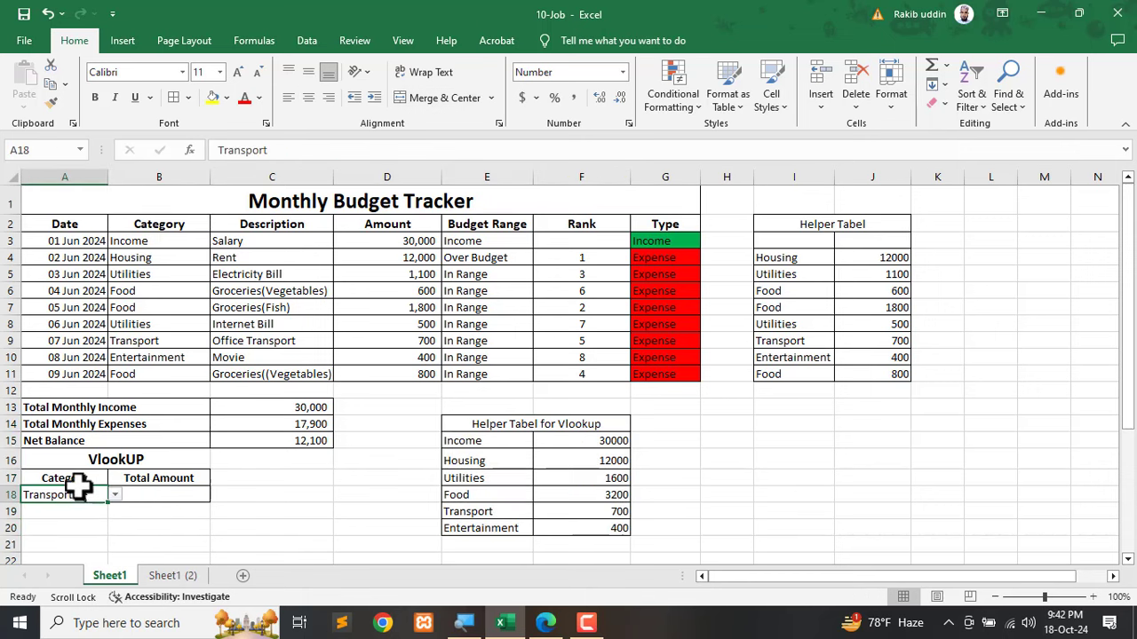
pyautogui.click(161, 496)
pyautogui.click(81, 496)
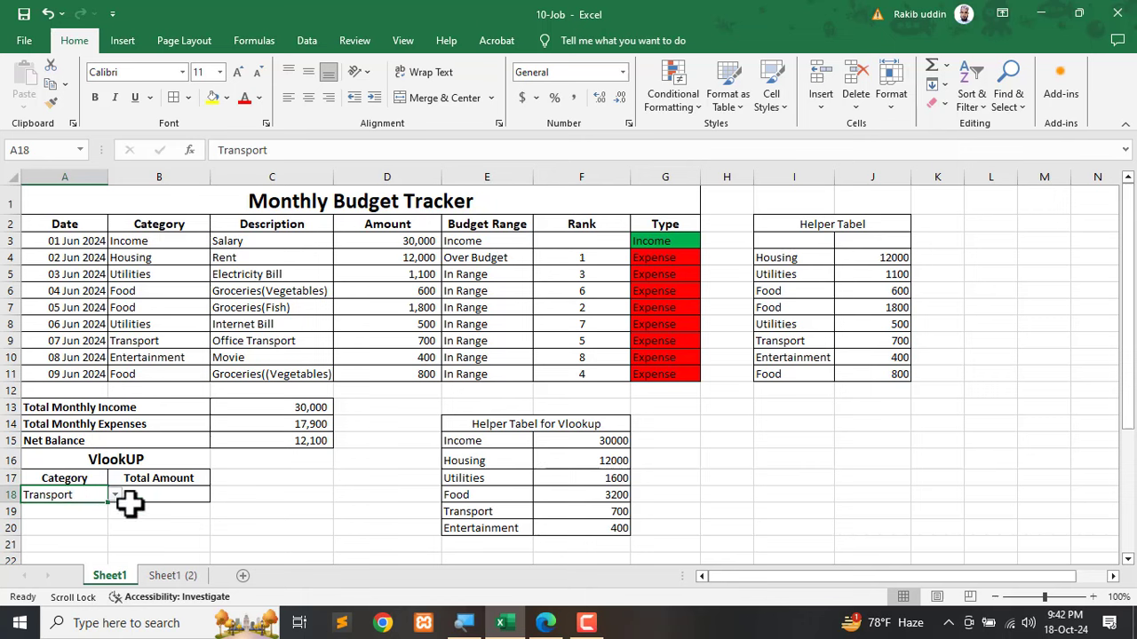
# Give A18 a list validation sourced from the helper categories =$E$15:$E$20.
pyautogui.click(306, 42)
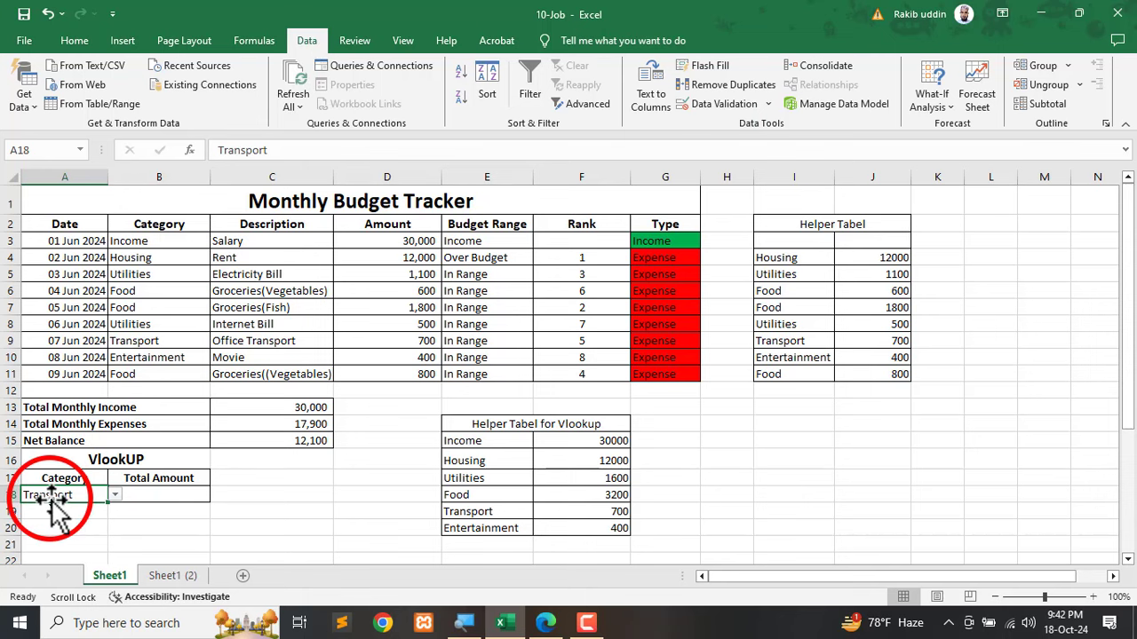
pyautogui.click(701, 113)
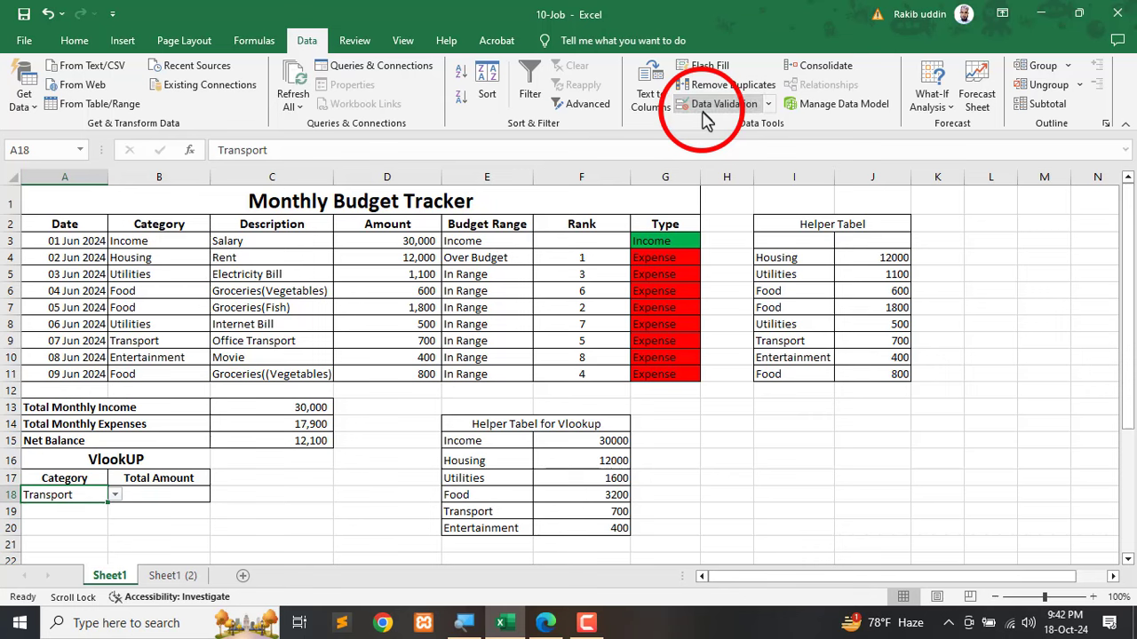
pyautogui.click(362, 409)
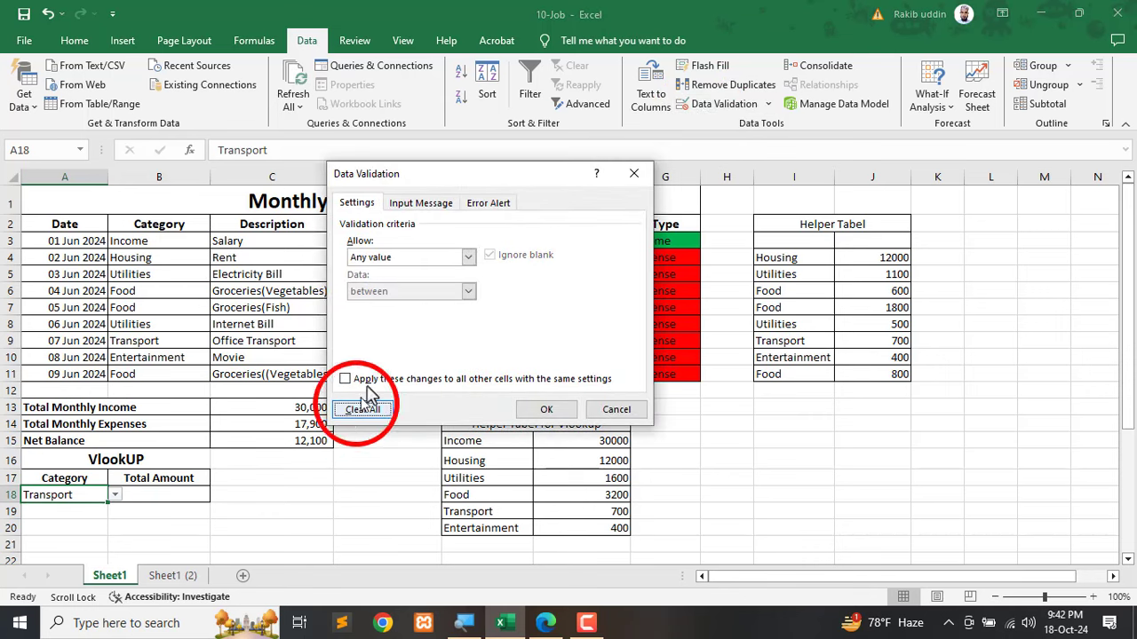
pyautogui.click(367, 258)
pyautogui.click(359, 304)
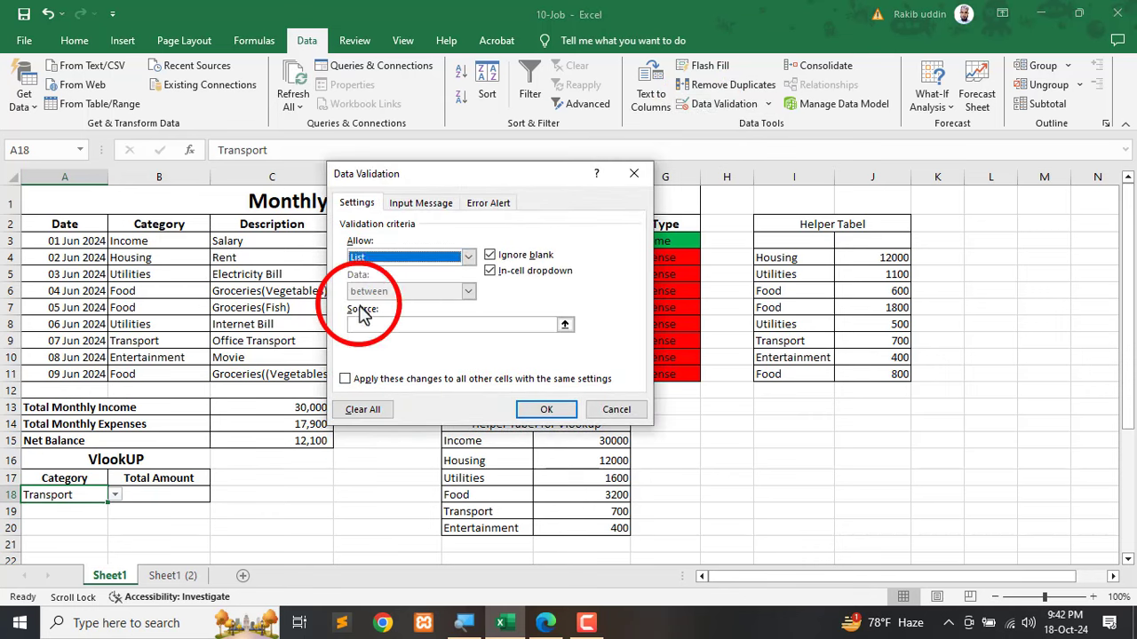
pyautogui.moveTo(436, 176); pyautogui.dragTo(341, 148)
pyautogui.click(266, 297)
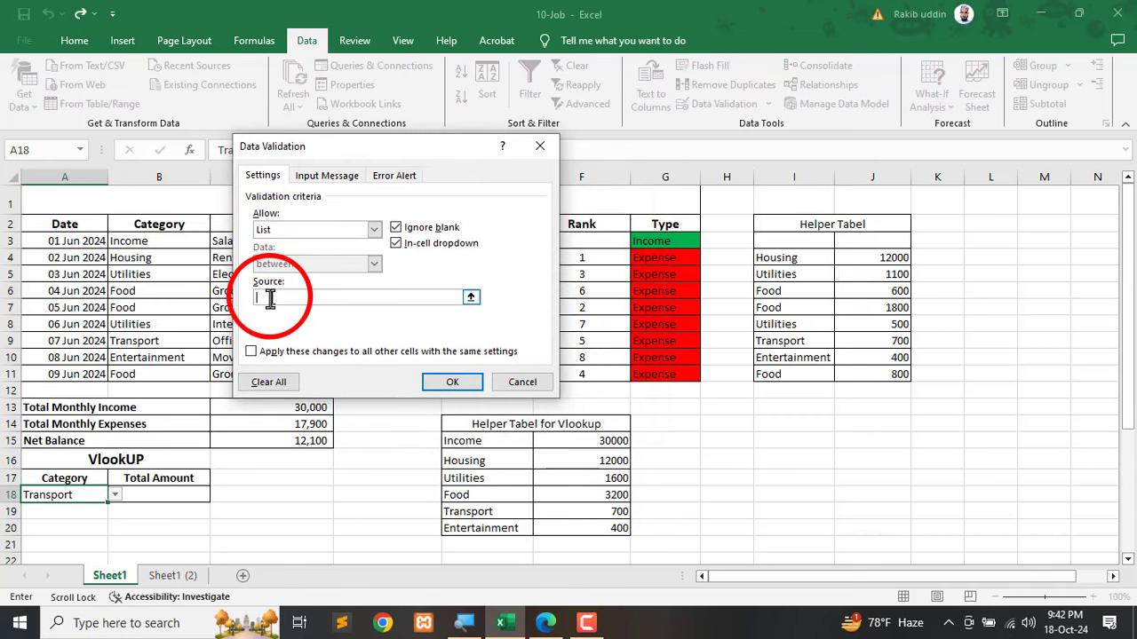
pyautogui.moveTo(466, 444); pyautogui.dragTo(461, 528)
pyautogui.click(451, 383)
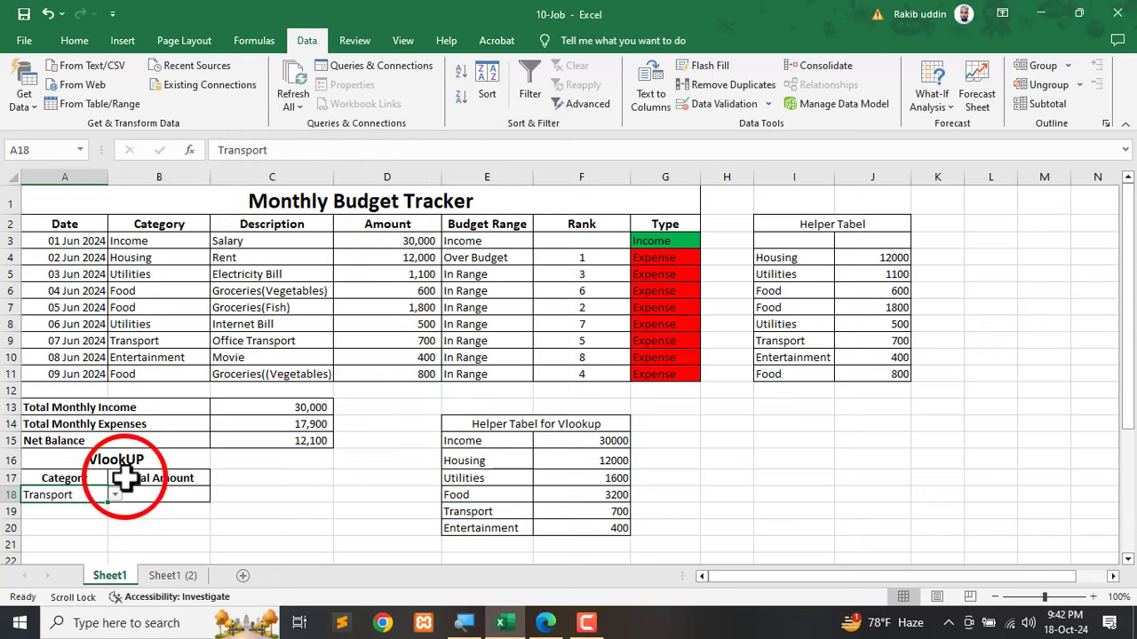
# Choose Income from A18's dropdown and move to cell B18.
pyautogui.click(115, 495)
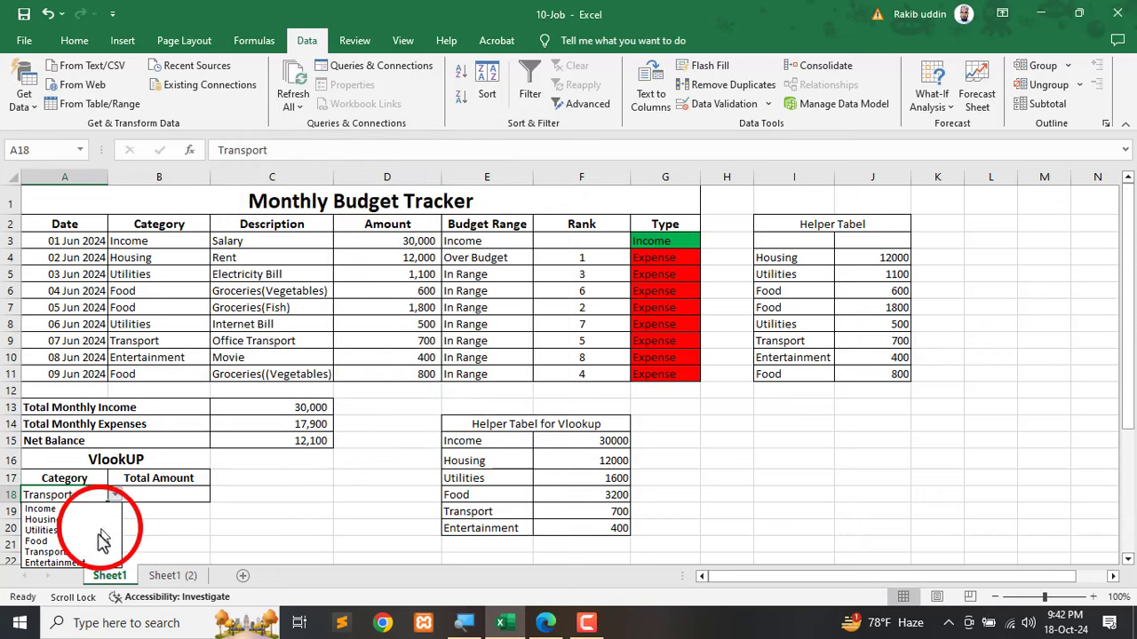
pyautogui.click(40, 509)
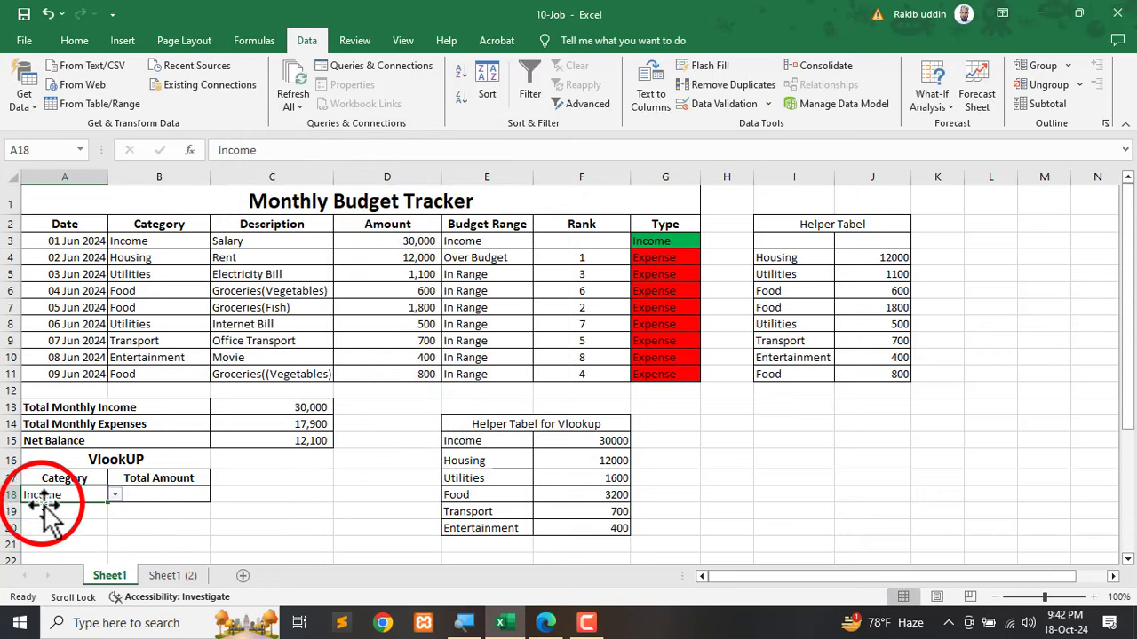
pyautogui.keyDown('ctrl'); pyautogui.scroll(1, 45, 499); pyautogui.keyUp('ctrl')
pyautogui.scroll(-1, 113, 502)
pyautogui.click(213, 455)
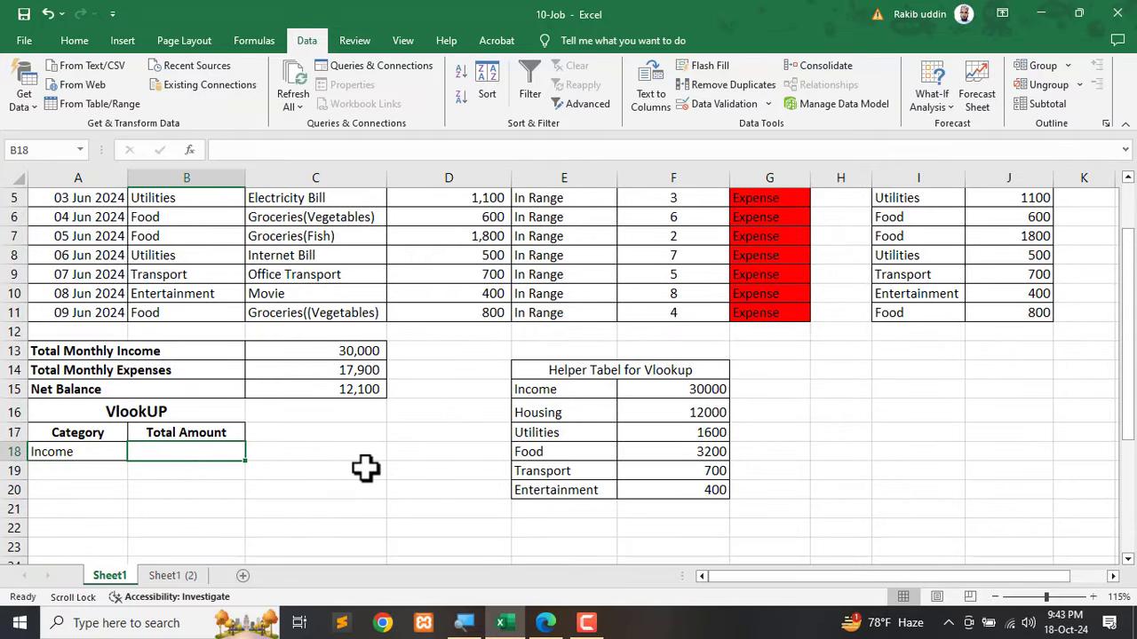
# Enter =VLOOKUP(A18,E15:F20,2,0) in B18, returning 30,000 for Income.
pyautogui.write('=vl')
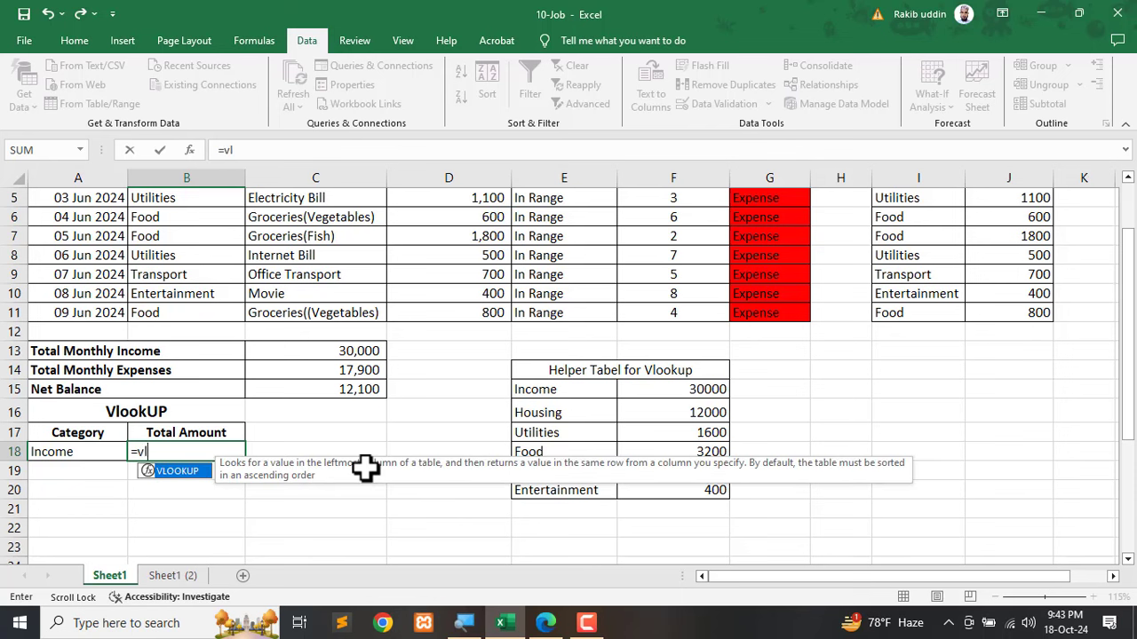
pyautogui.press('Tab')
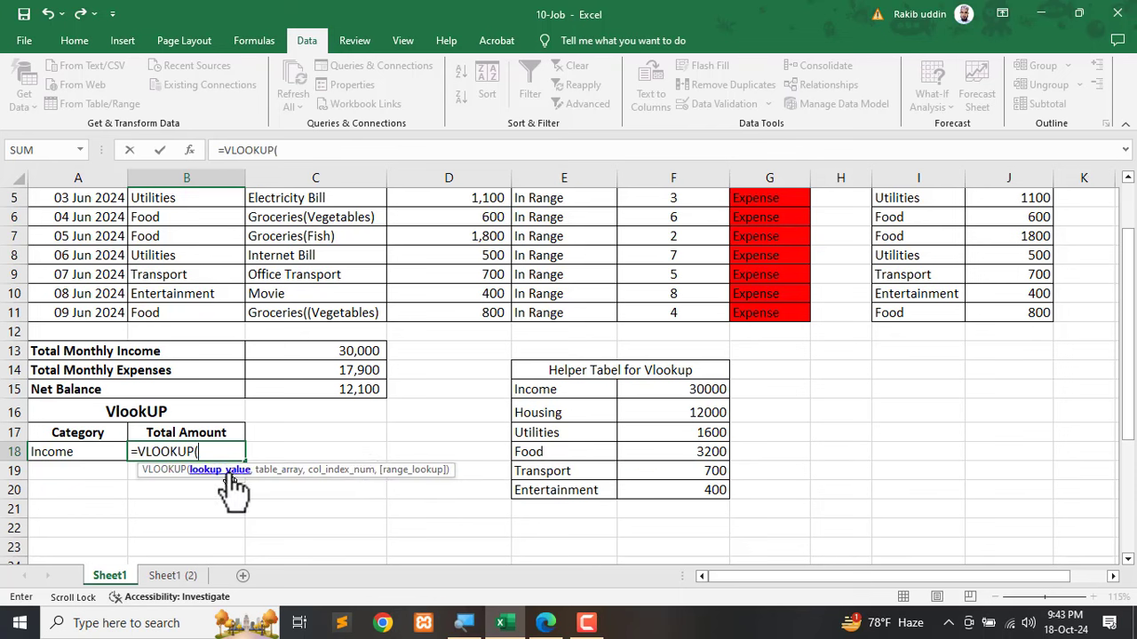
pyautogui.click(64, 452)
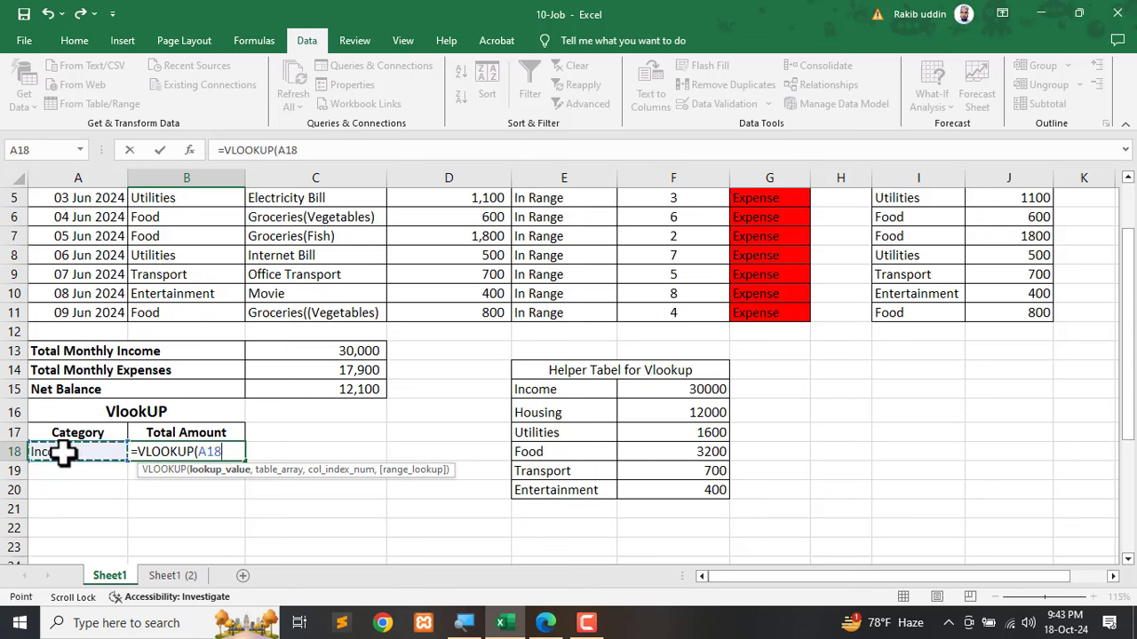
pyautogui.write(',')
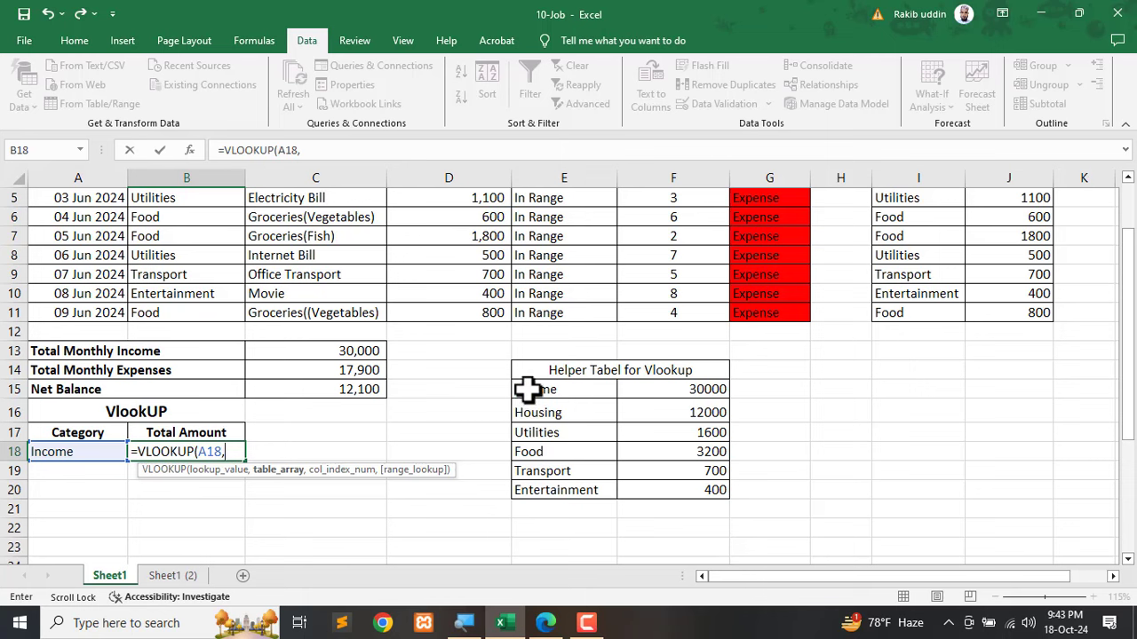
pyautogui.moveTo(528, 389); pyautogui.dragTo(659, 500)
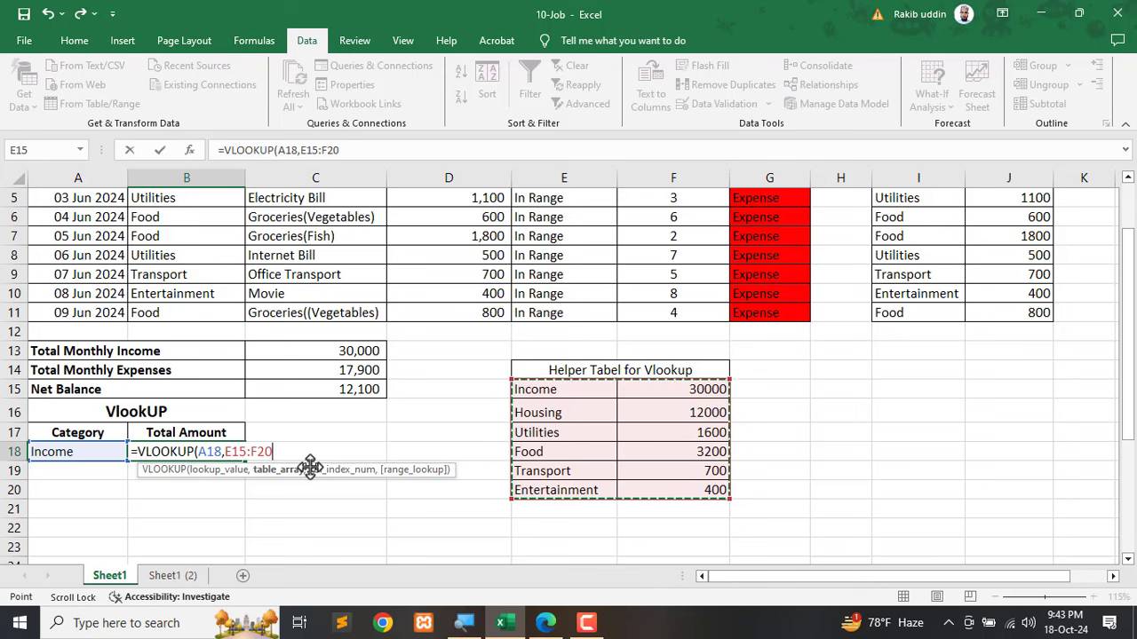
pyautogui.write(',')
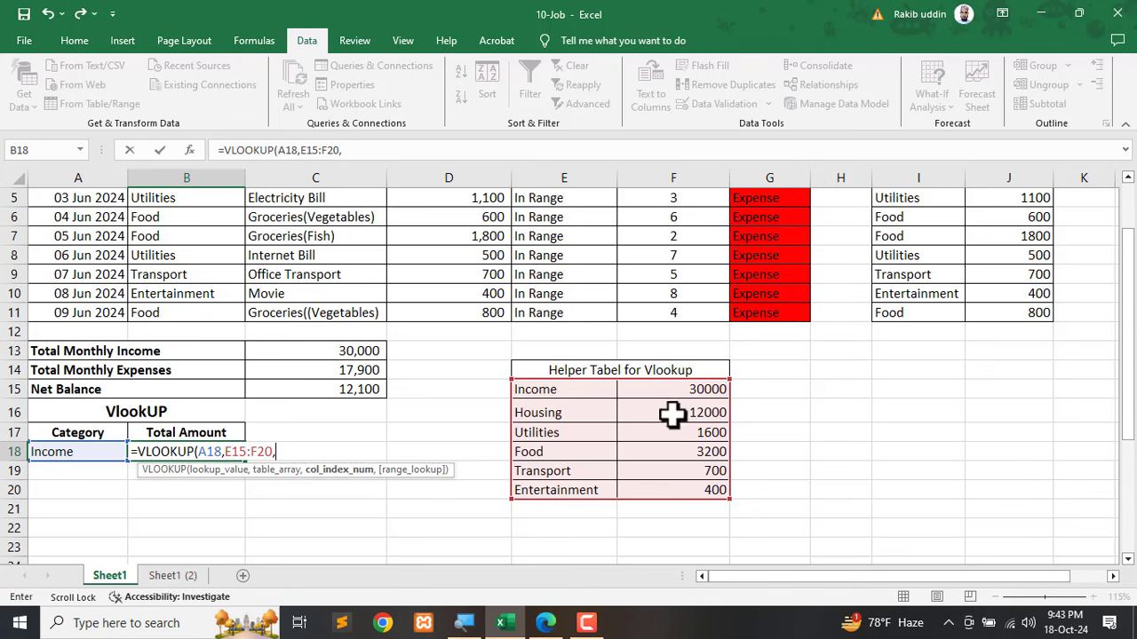
pyautogui.write('2,')
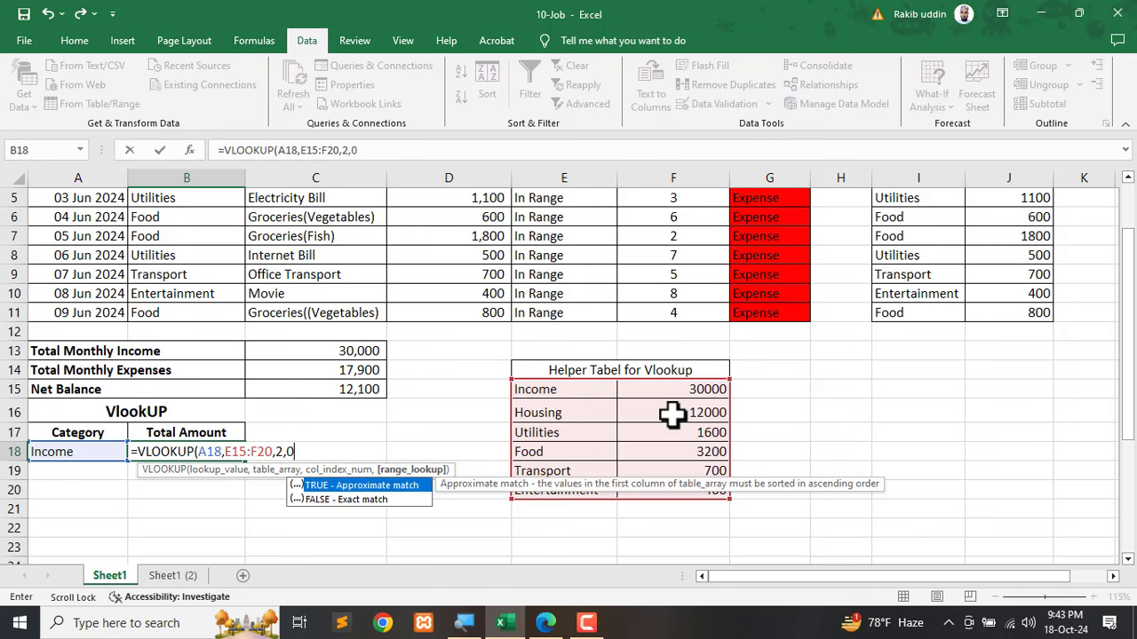
pyautogui.write('0)')
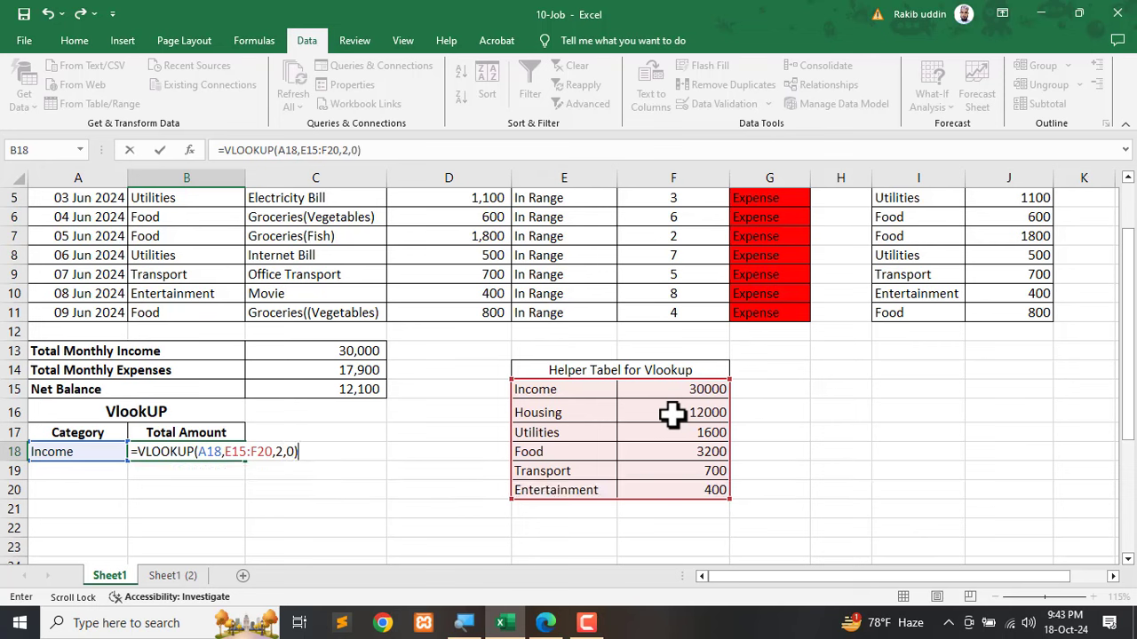
pyautogui.press('Return')
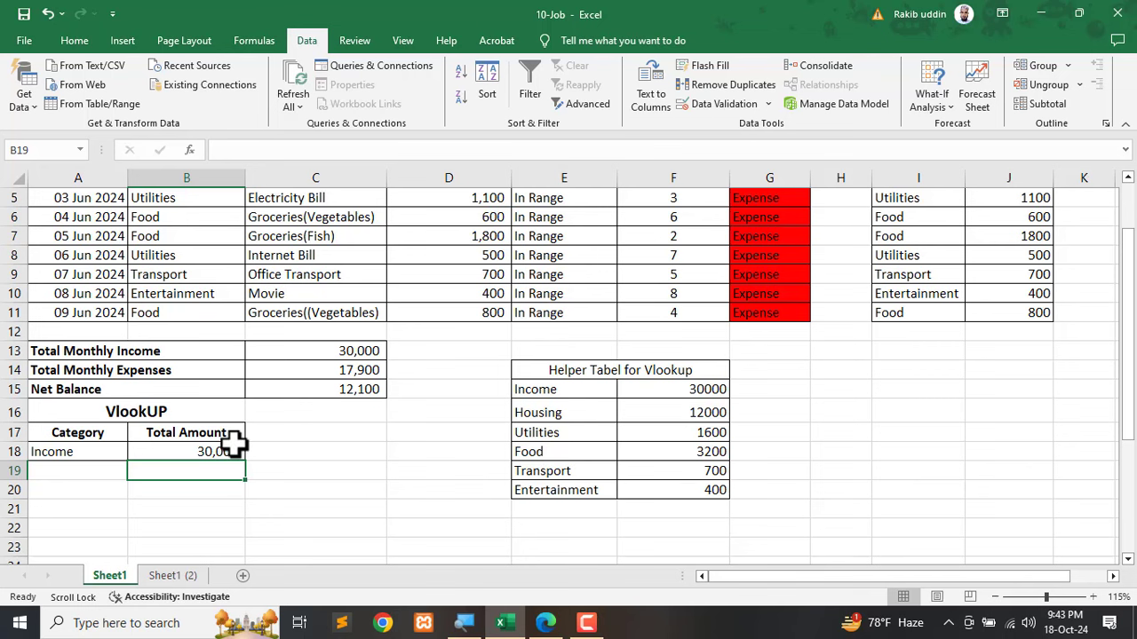
# Switch A18's category to Housing so B18 shows 12,000.
pyautogui.click(206, 451)
pyautogui.click(100, 451)
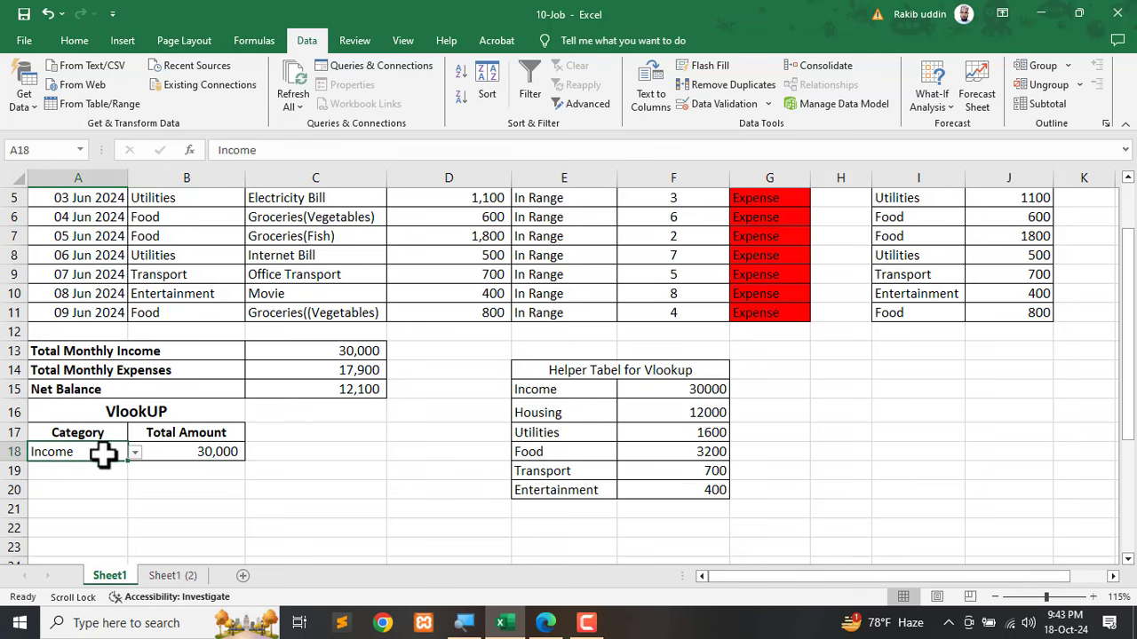
pyautogui.click(134, 453)
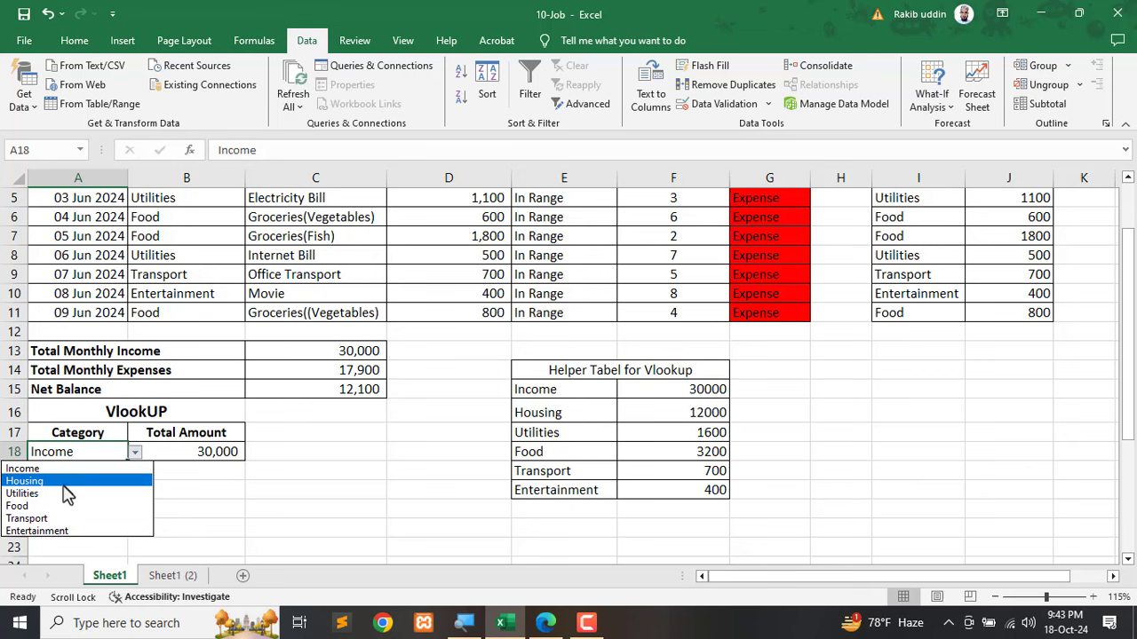
pyautogui.press('Escape')
pyautogui.click(196, 454)
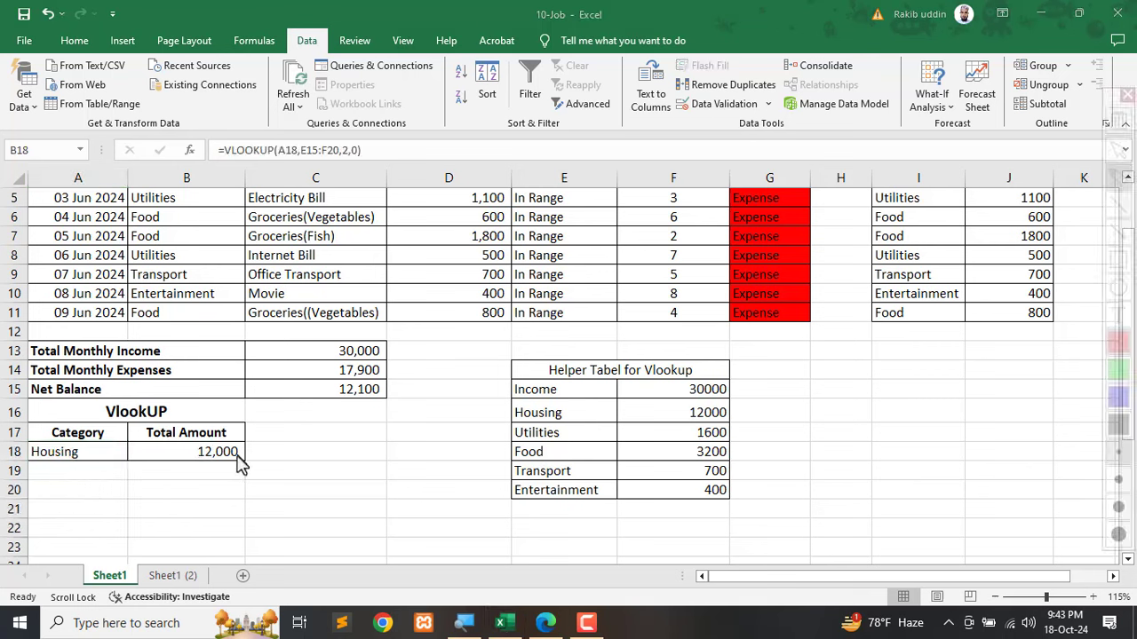
# Mark the 12,000 result and the VlookUP table with red pen annotations, then clear them.
pyautogui.moveTo(238, 455); pyautogui.dragTo(427, 411)
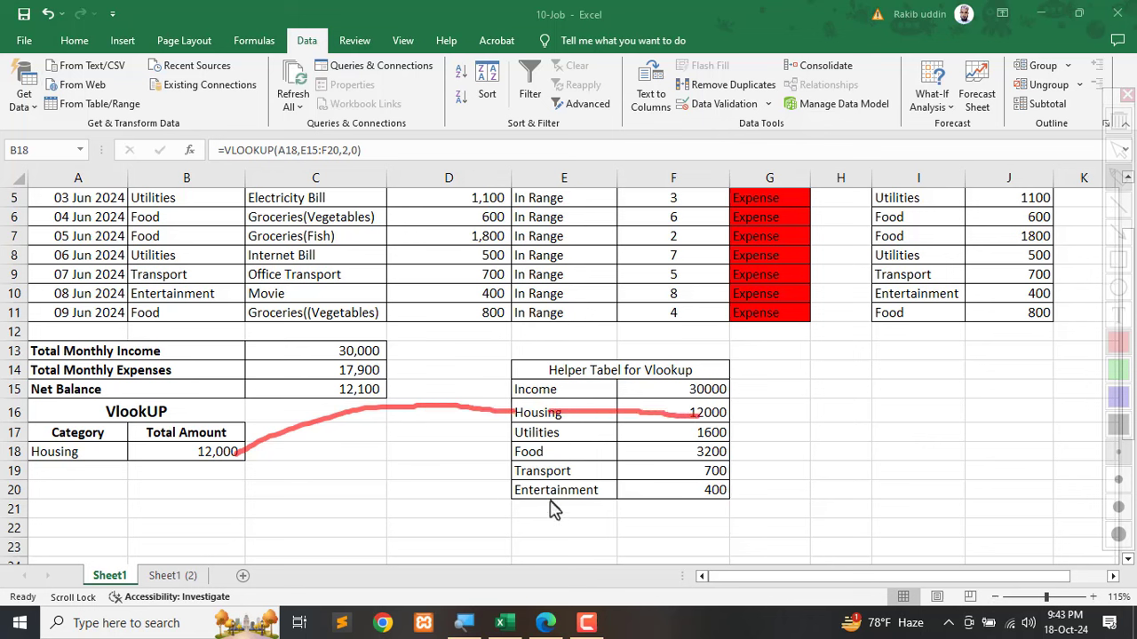
pyautogui.moveTo(275, 431)
pyautogui.mouseDown()
pyautogui.moveTo(39, 458)
pyautogui.moveTo(275, 492)
pyautogui.moveTo(230, 393)
pyautogui.mouseUp()
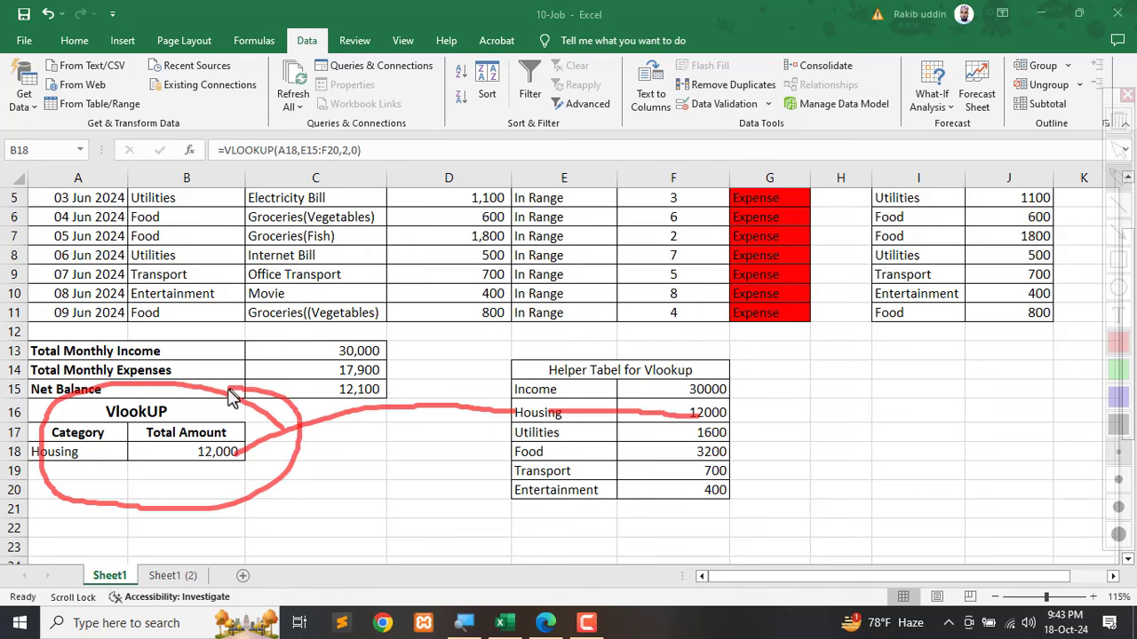
pyautogui.press('Escape')
pyautogui.keyDown('ctrl'); pyautogui.scroll(-3, 394, 482); pyautogui.keyUp('ctrl')
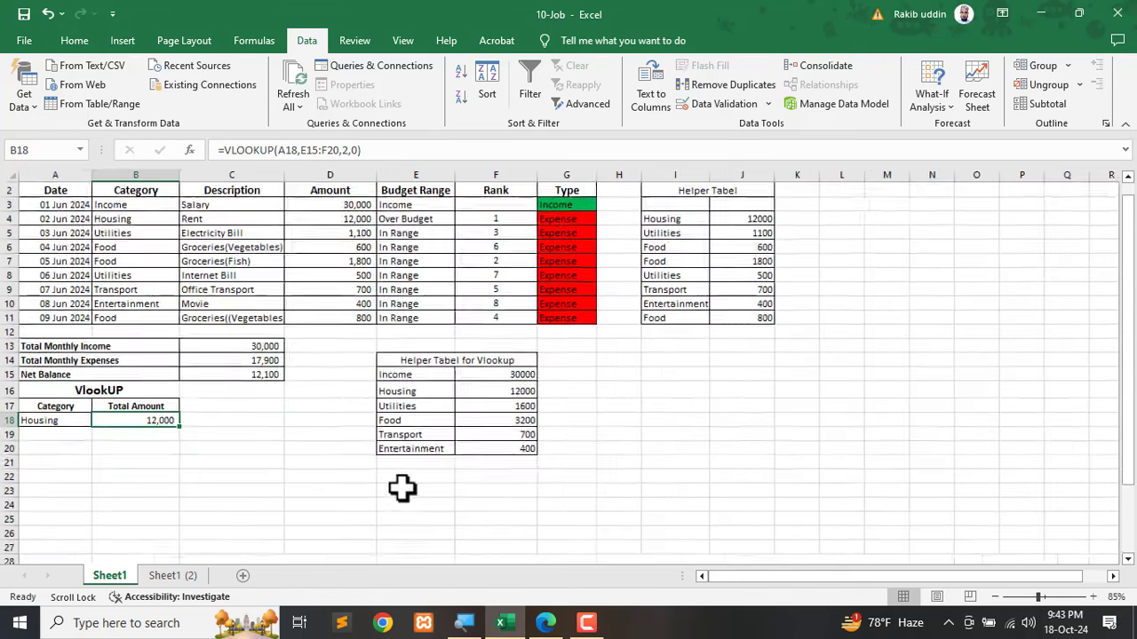
# Underline the Charts heading in the task PDF in blue ink.
pyautogui.click(560, 625)
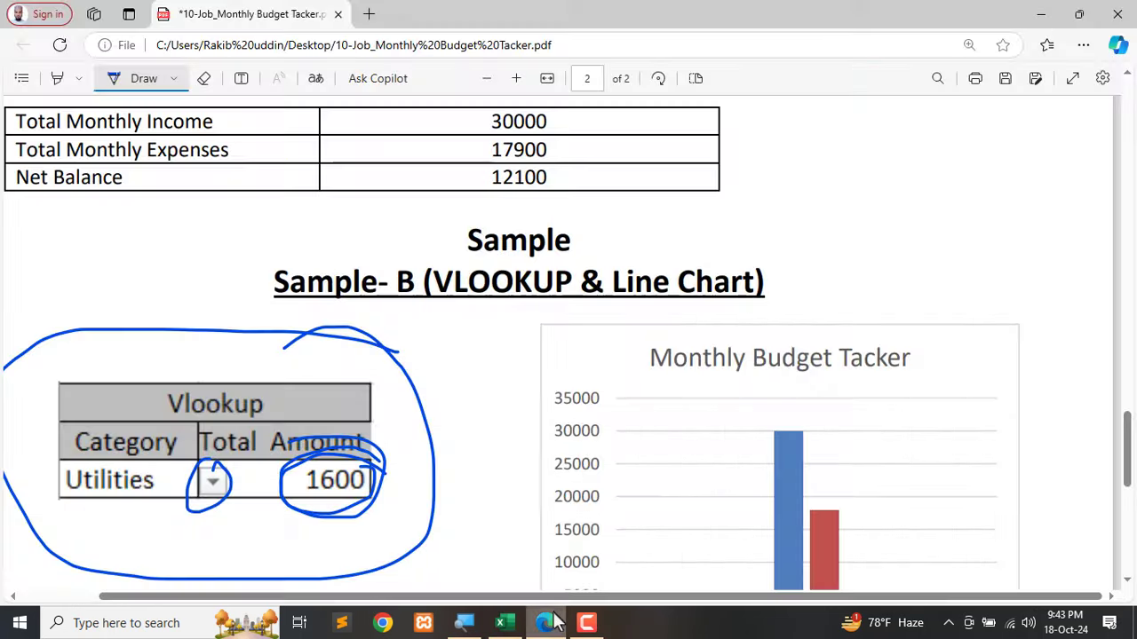
pyautogui.scroll(2, 463, 279)
pyautogui.scroll(10, 466, 280)
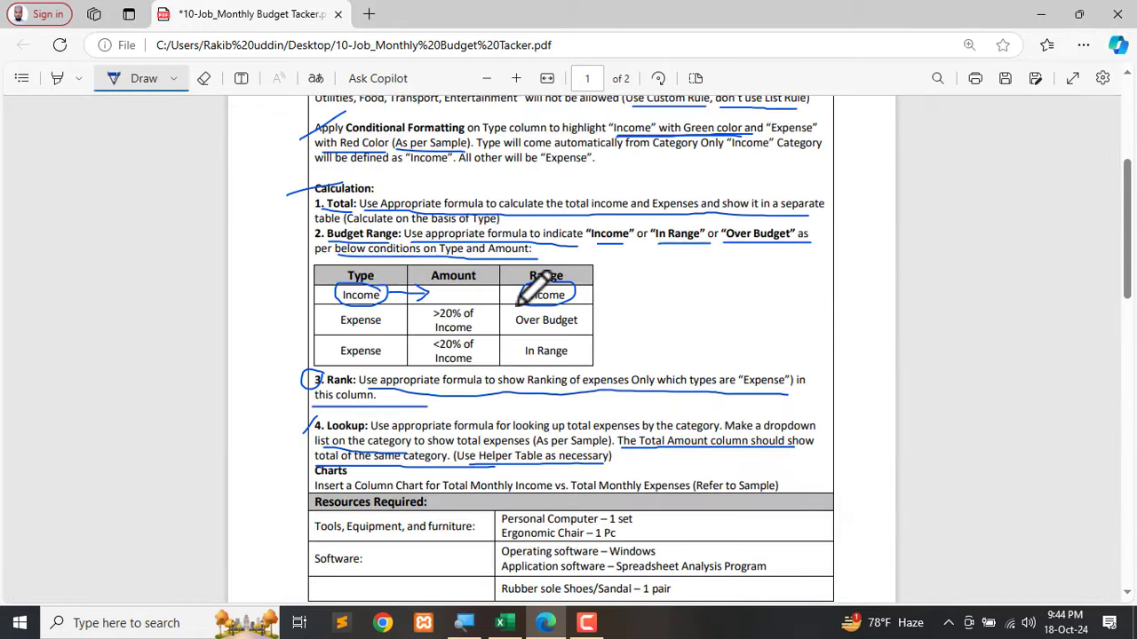
pyautogui.keyDown('ctrl'); pyautogui.scroll(3, 634, 342); pyautogui.keyUp('ctrl')
pyautogui.keyDown('ctrl'); pyautogui.scroll(1, 623, 365); pyautogui.keyUp('ctrl')
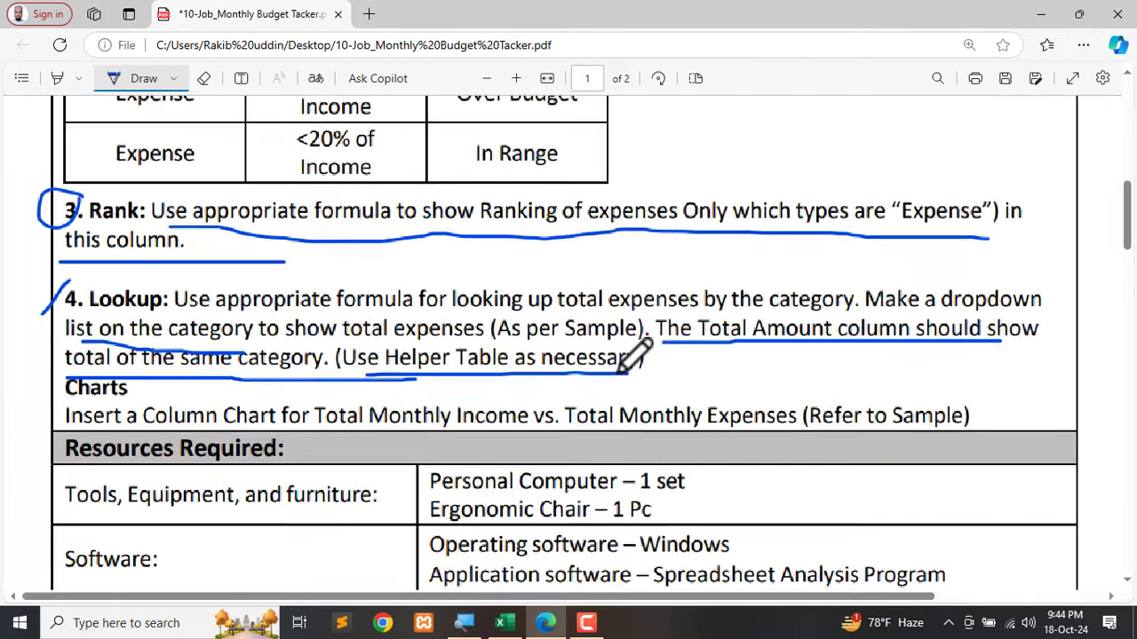
pyautogui.moveTo(31, 400); pyautogui.dragTo(106, 401)
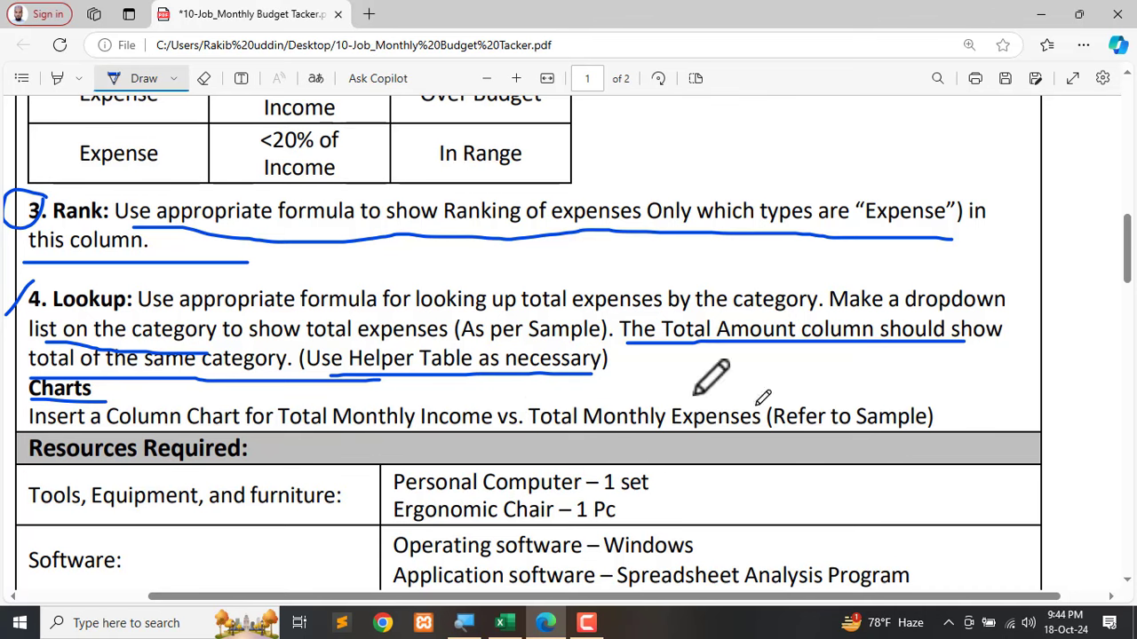
# Circle the sample chart in blue ink and return to the Excel workbook.
pyautogui.scroll(-2, 418, 319)
pyautogui.scroll(-15, 579, 404)
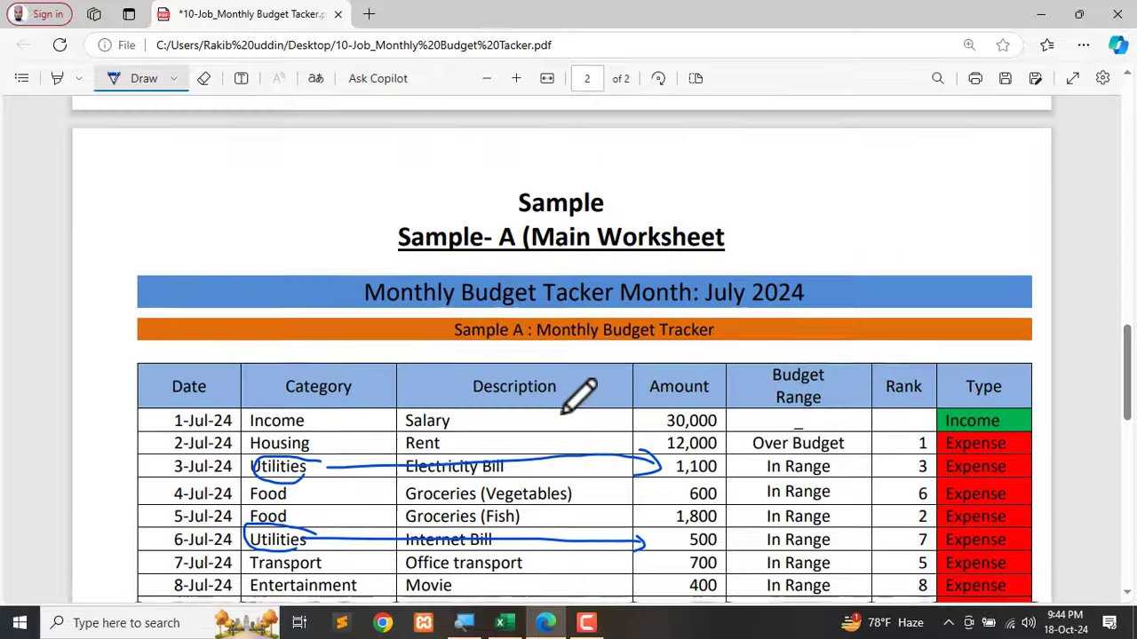
pyautogui.moveTo(972, 213); pyautogui.dragTo(597, 256)
pyautogui.moveTo(554, 310); pyautogui.dragTo(973, 213)
pyautogui.click(505, 621)
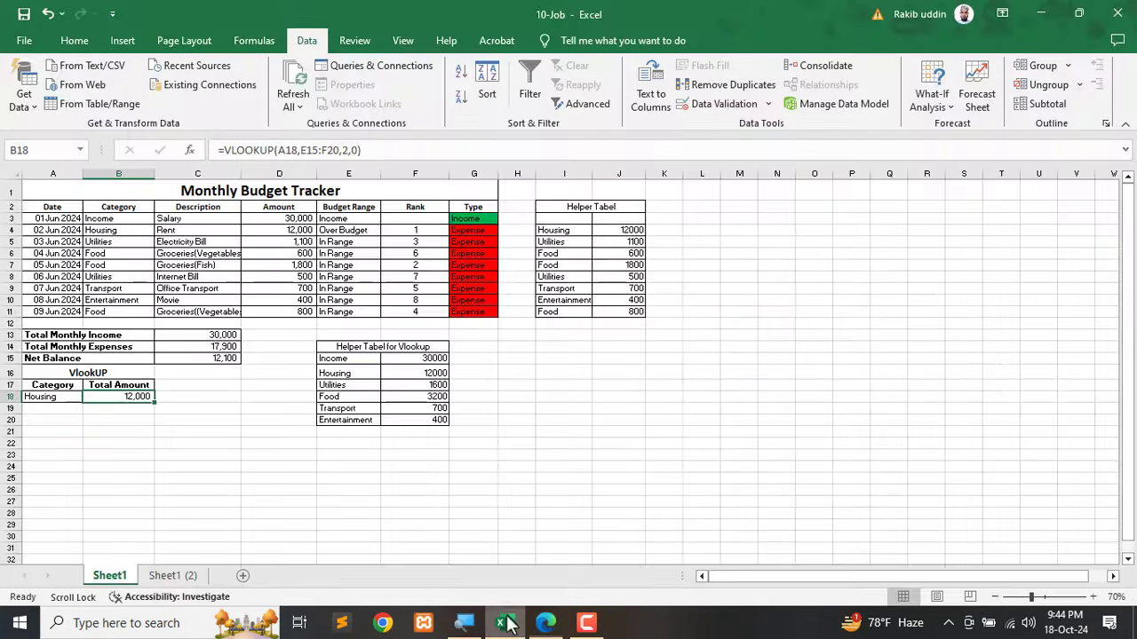
pyautogui.click(275, 507)
pyautogui.scroll(1, 160, 435)
# Select A13:C14, the Total Monthly Income (30,000) and Total Monthly Expenses (17,900) rows.
pyautogui.scroll(3, 153, 427)
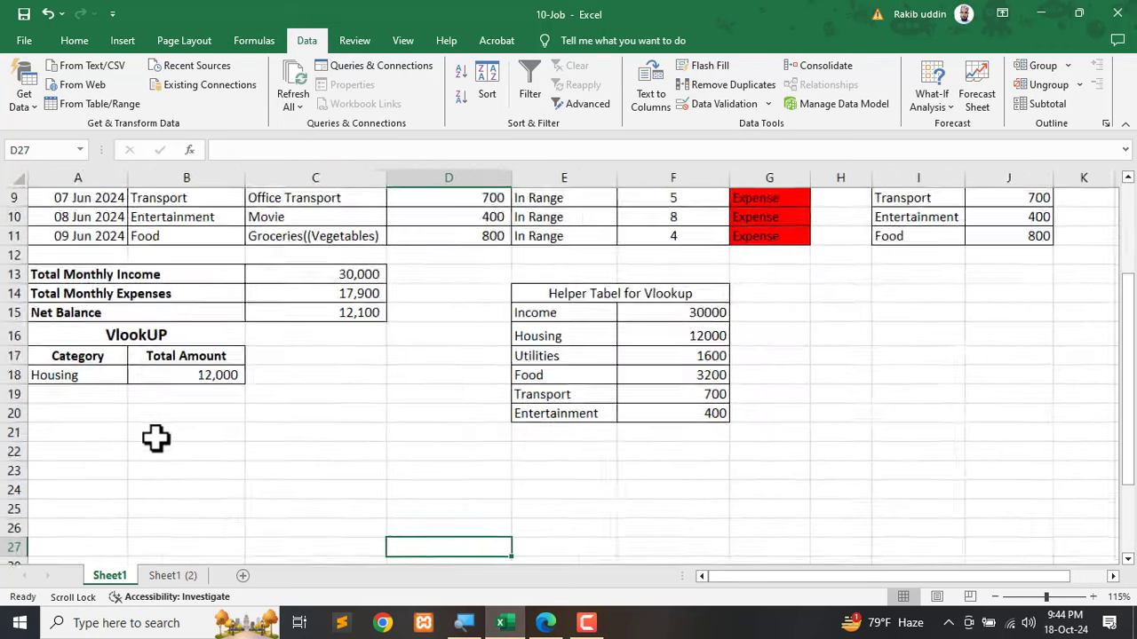
pyautogui.moveTo(826, 579); pyautogui.dragTo(530, 584)
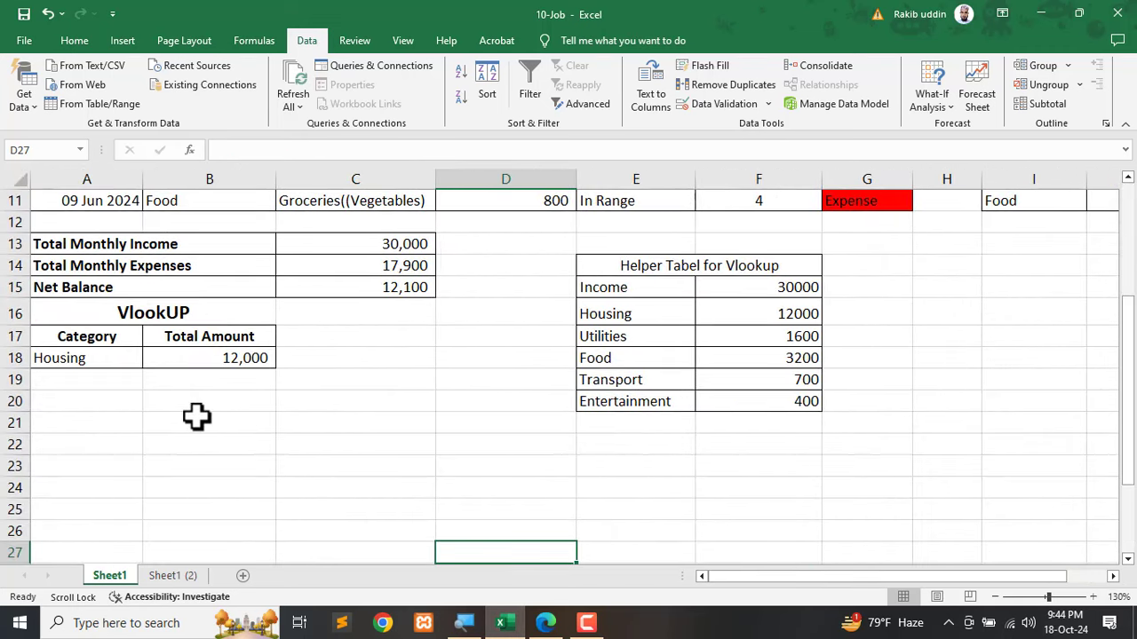
pyautogui.scroll(3, 196, 416)
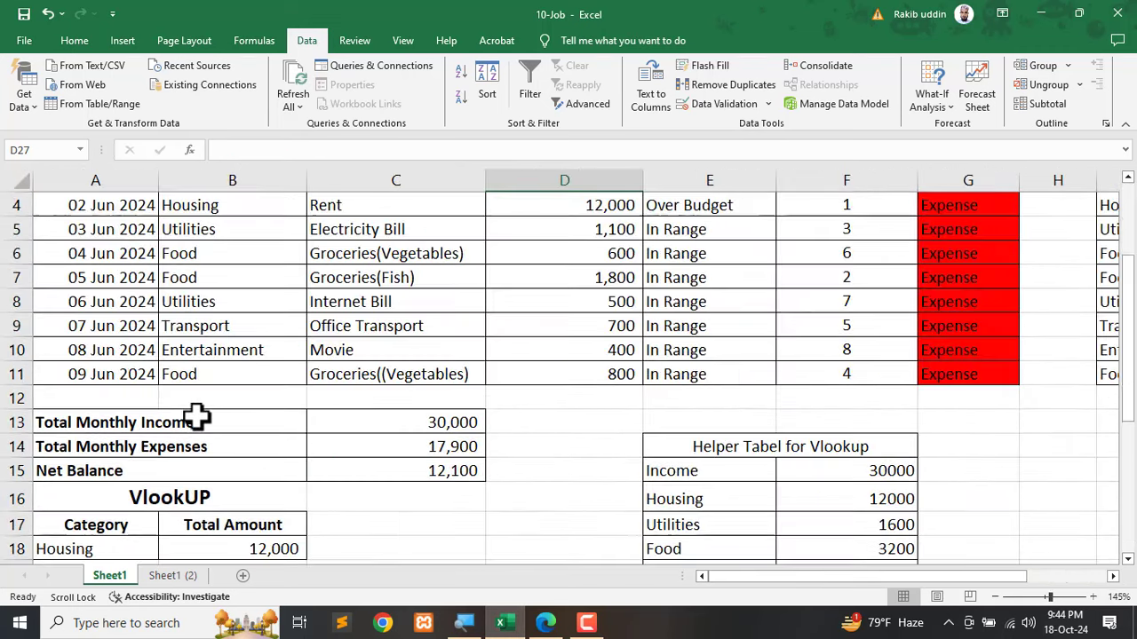
pyautogui.click(52, 422)
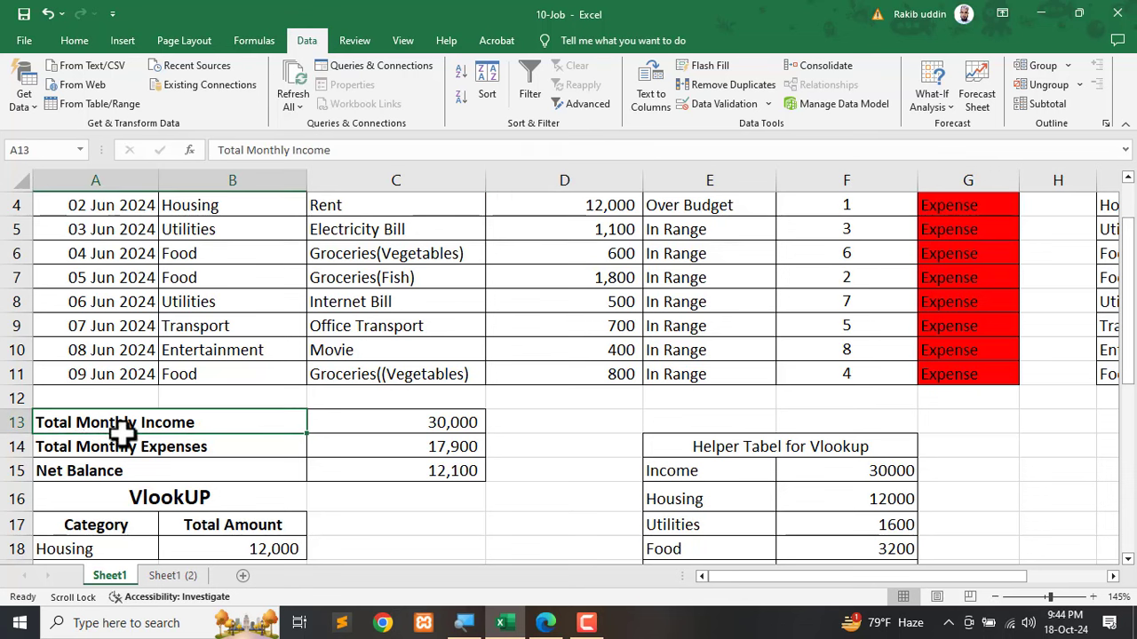
pyautogui.moveTo(122, 433); pyautogui.dragTo(339, 448)
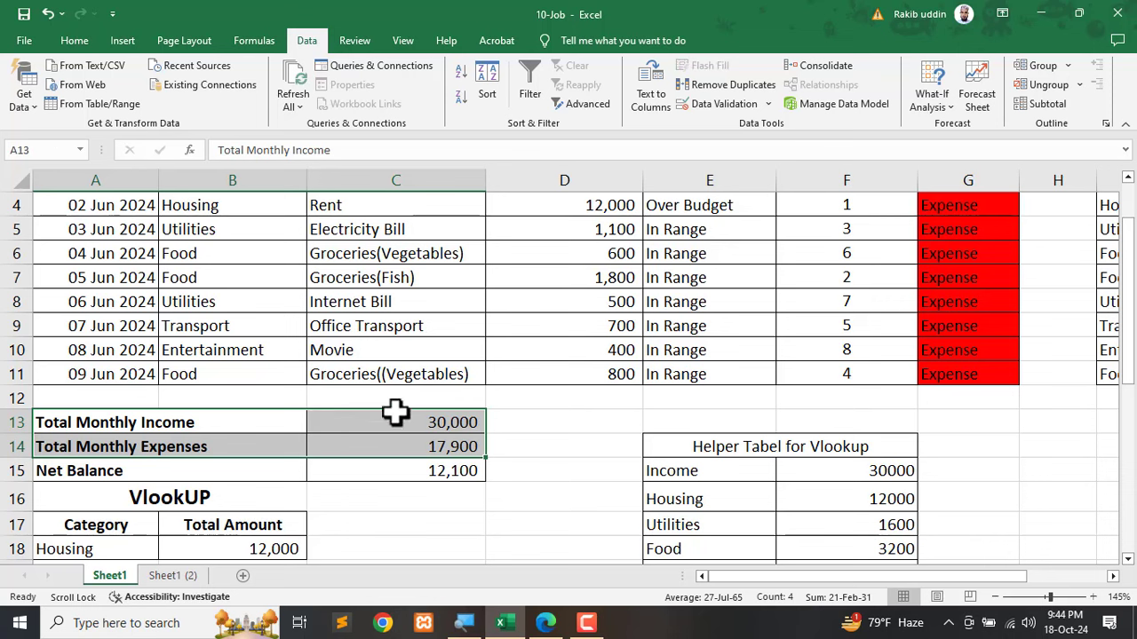
pyautogui.click(65, 42)
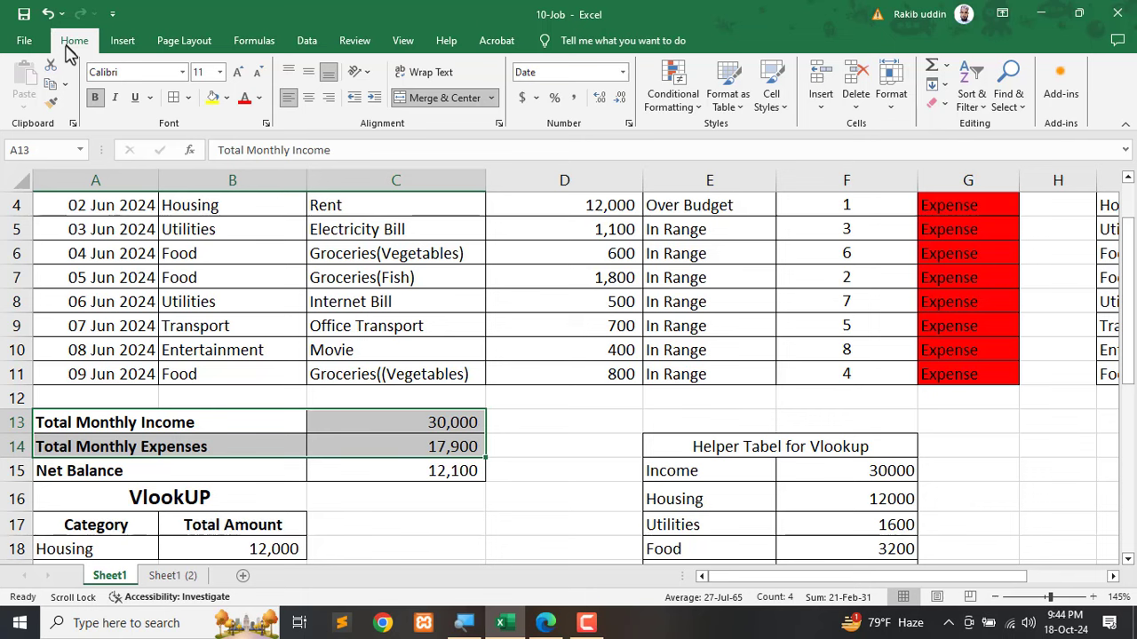
# Insert a Clustered Column chart from All Charts using the second layout preview.
pyautogui.click(122, 44)
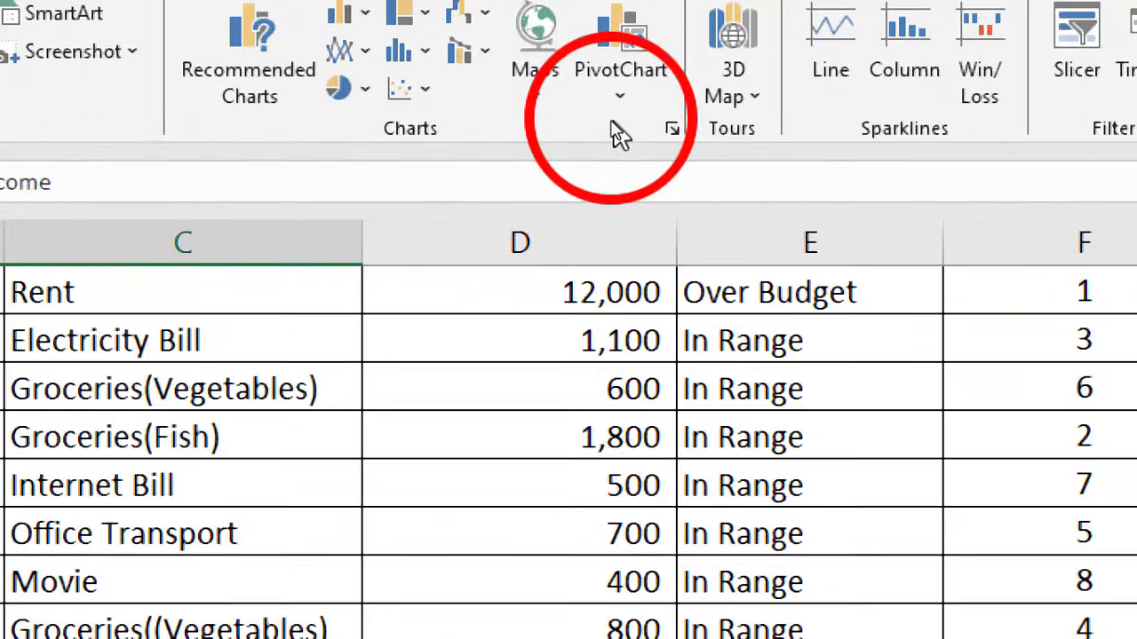
pyautogui.click(672, 129)
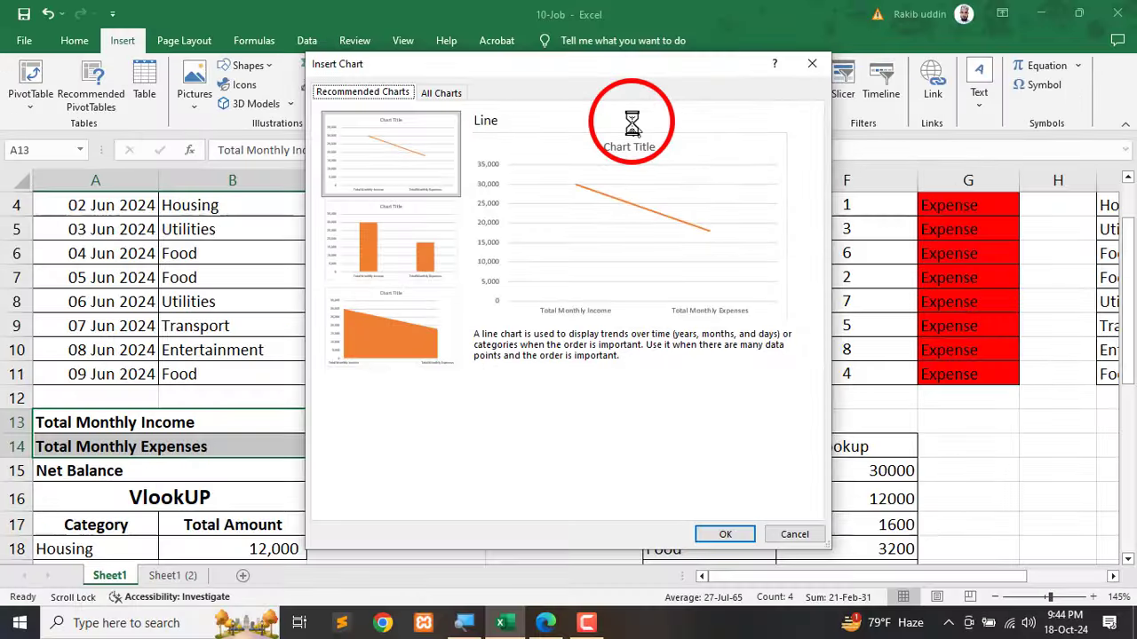
pyautogui.click(444, 93)
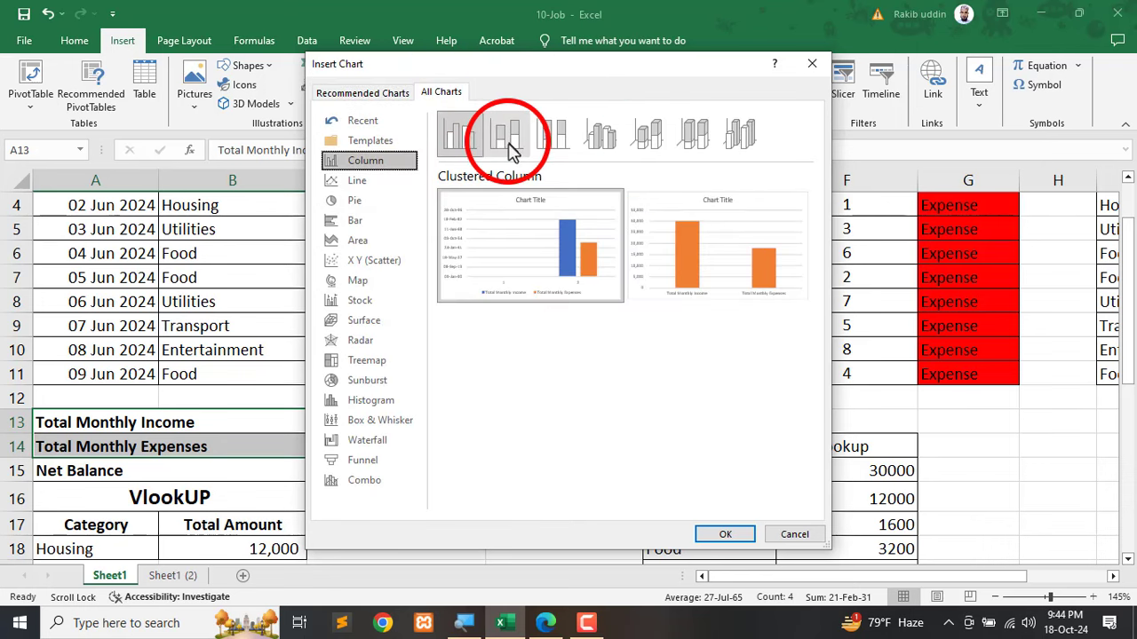
pyautogui.click(460, 142)
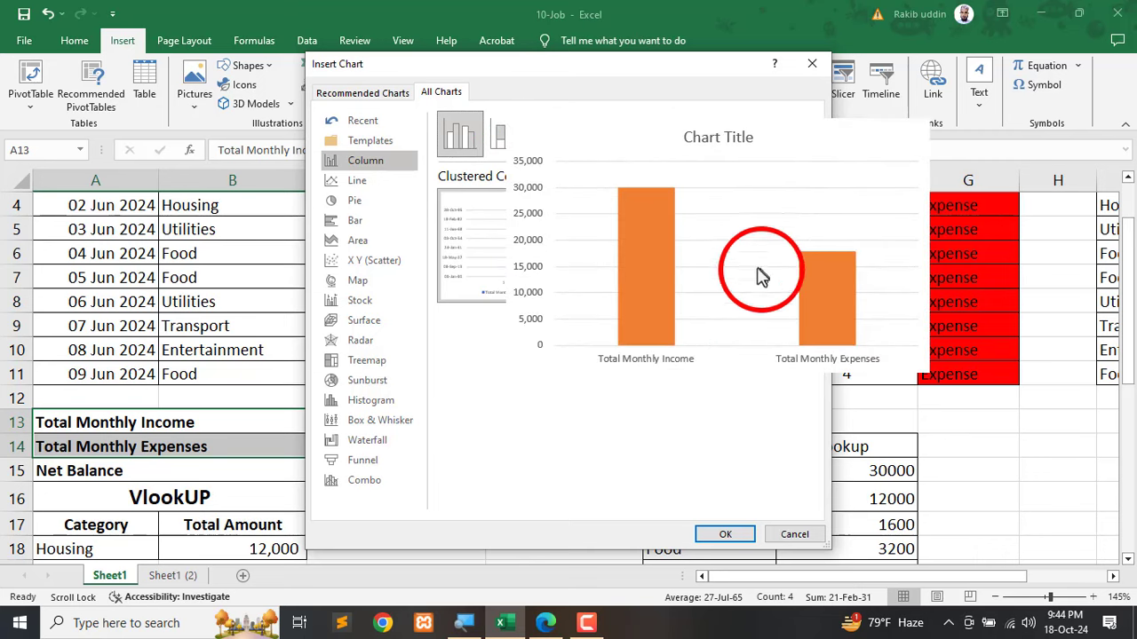
pyautogui.click(751, 266)
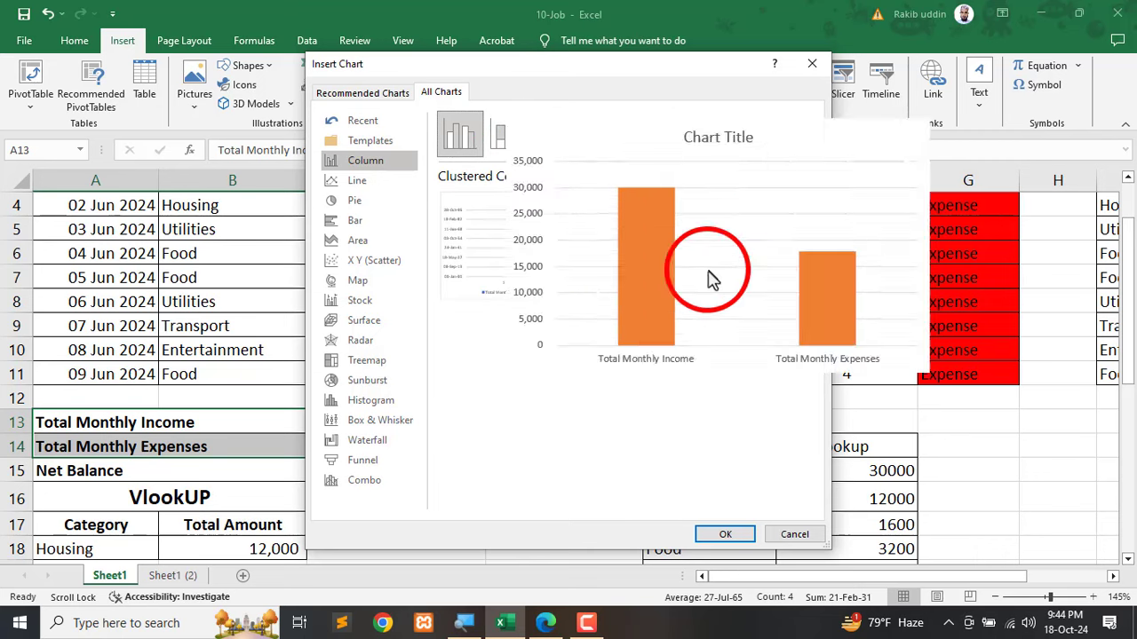
pyautogui.click(725, 534)
# Move the chart beside the Helper Tabel, clear of the data, and compare it with the reference PDF.
pyautogui.scroll(-4, 629, 413)
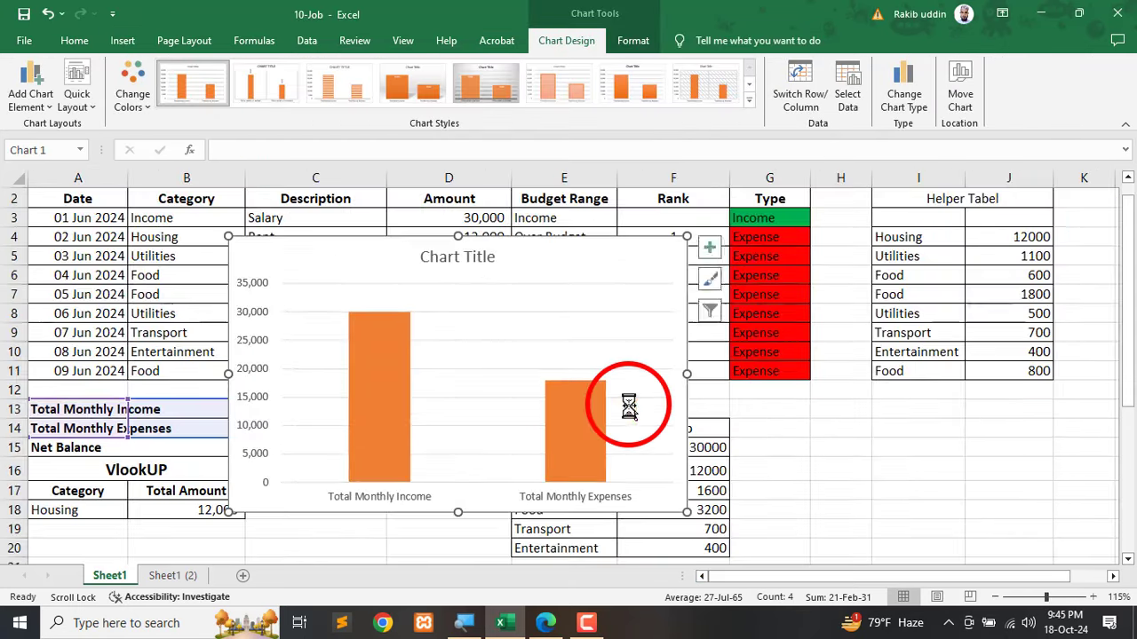
pyautogui.click(421, 282)
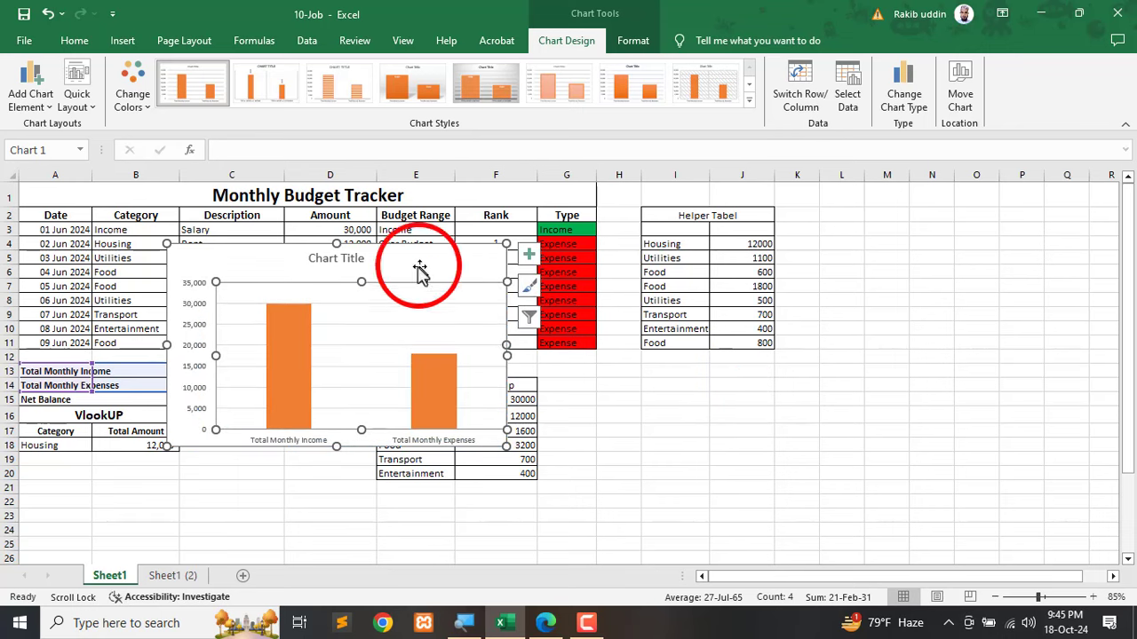
pyautogui.click(628, 445)
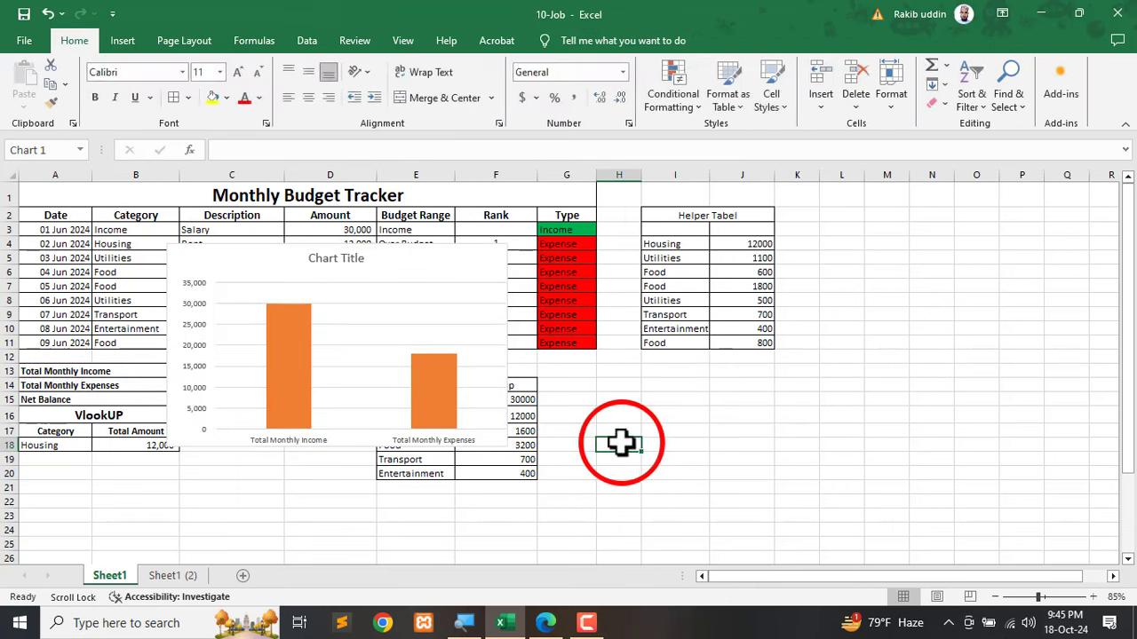
pyautogui.click(472, 284)
pyautogui.moveTo(465, 257); pyautogui.dragTo(858, 411)
pyautogui.click(546, 622)
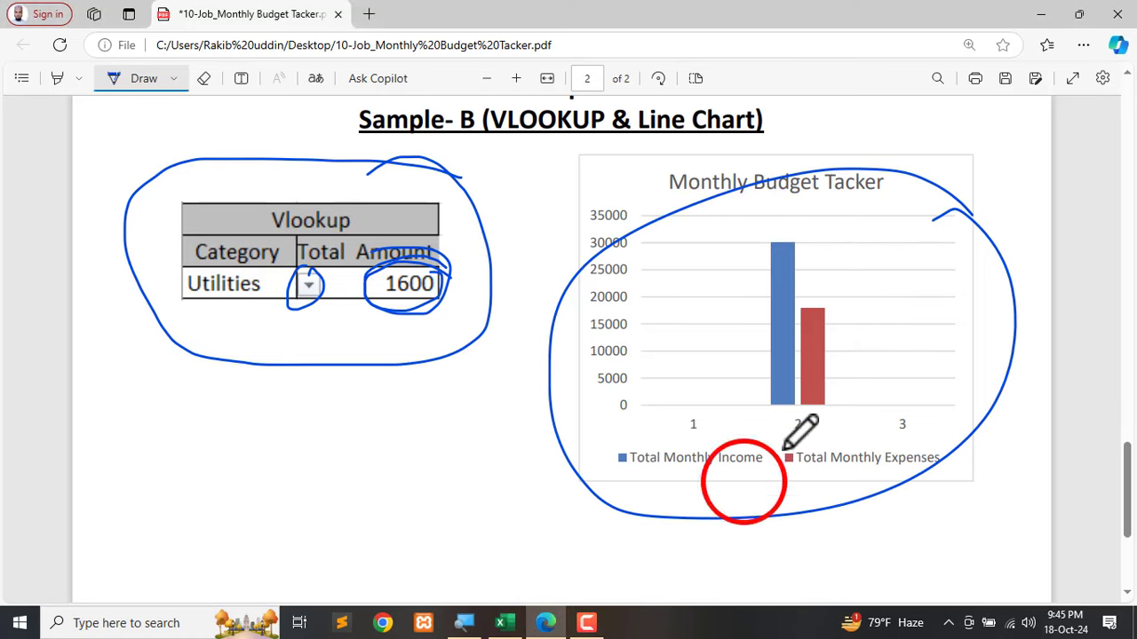
pyautogui.click(1041, 15)
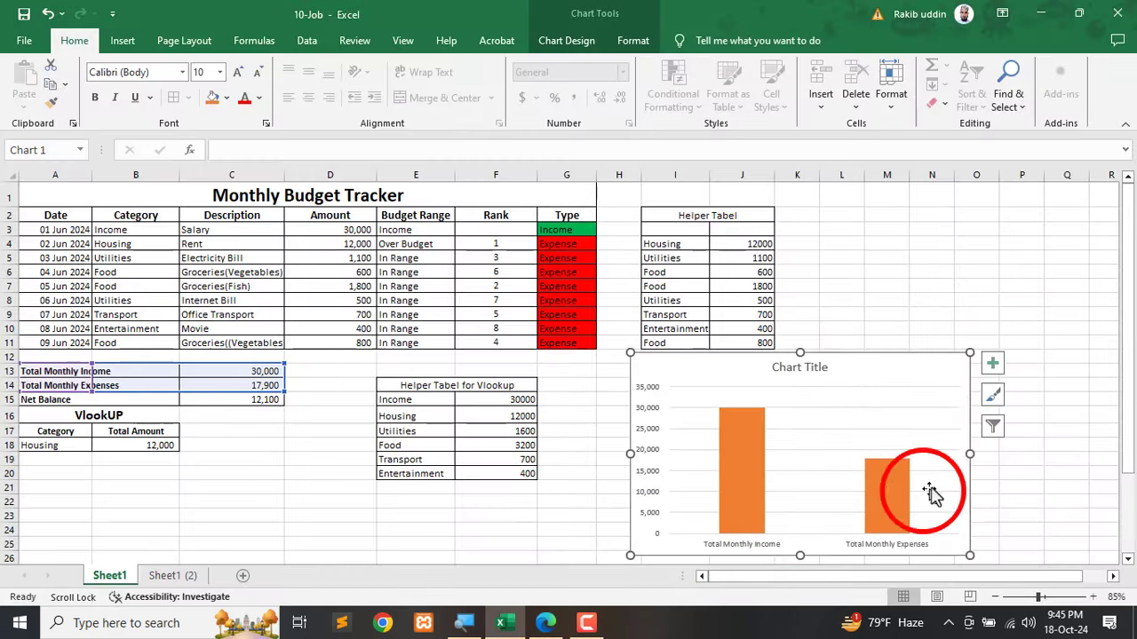
# Copy the 'Monthly Budget Tracker' heading text from cell A1.
pyautogui.click(790, 365)
pyautogui.tripleClick(793, 365)
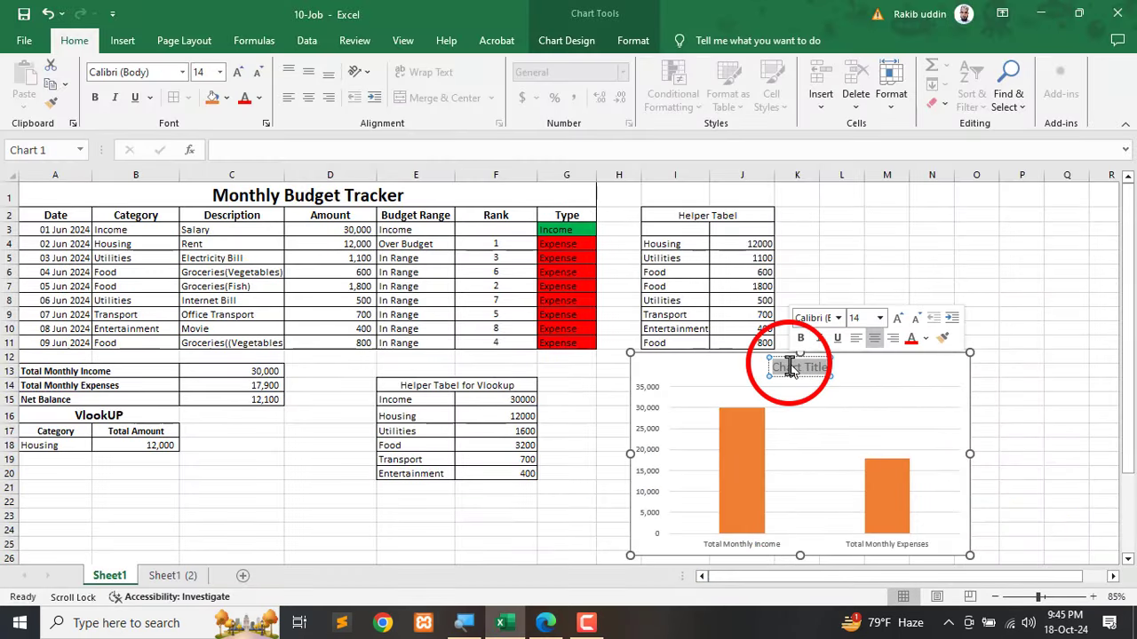
pyautogui.click(257, 195)
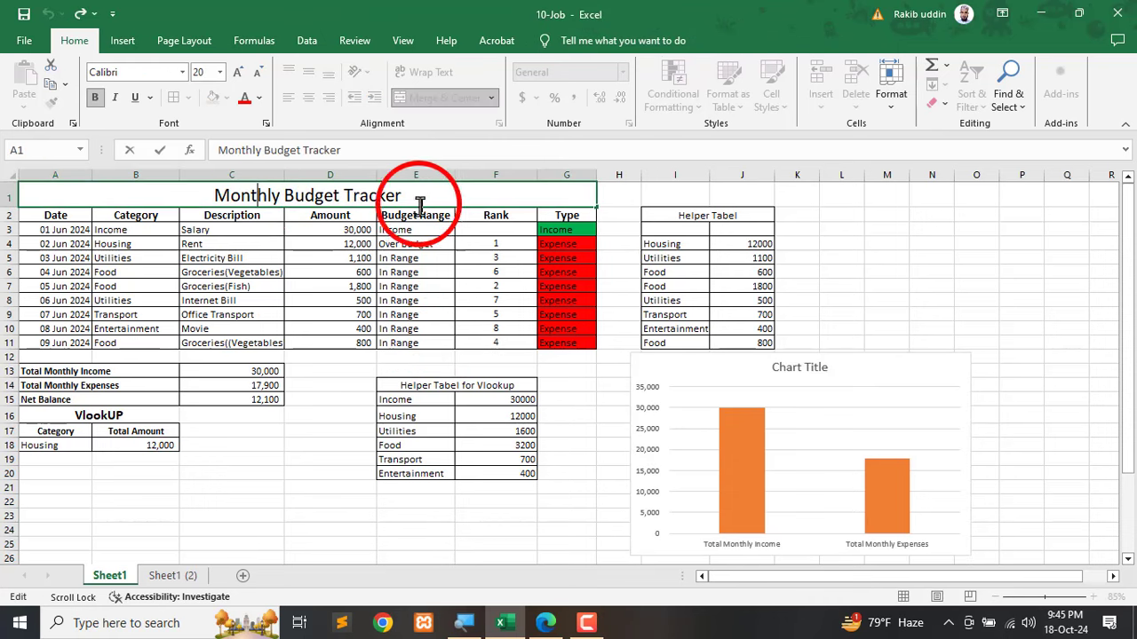
pyautogui.doubleClick(428, 194)
pyautogui.moveTo(432, 190); pyautogui.dragTo(99, 197)
pyautogui.hotkey('ctrl', 'c')
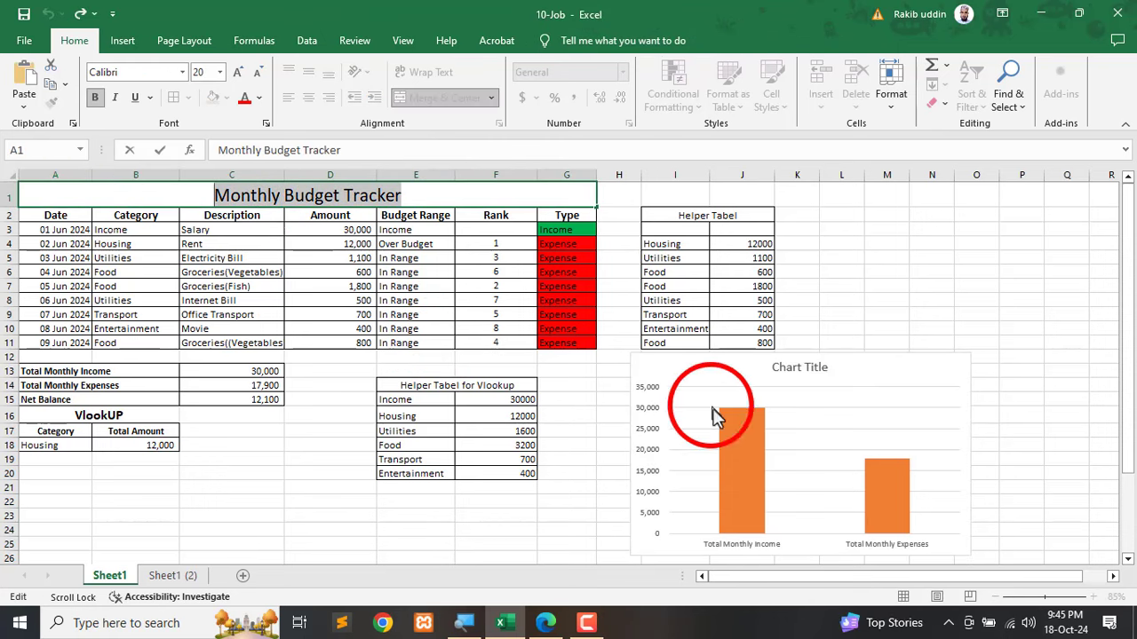
# Paste it as the chart title, replacing the 'Chart Title' placeholder.
pyautogui.doubleClick(804, 367)
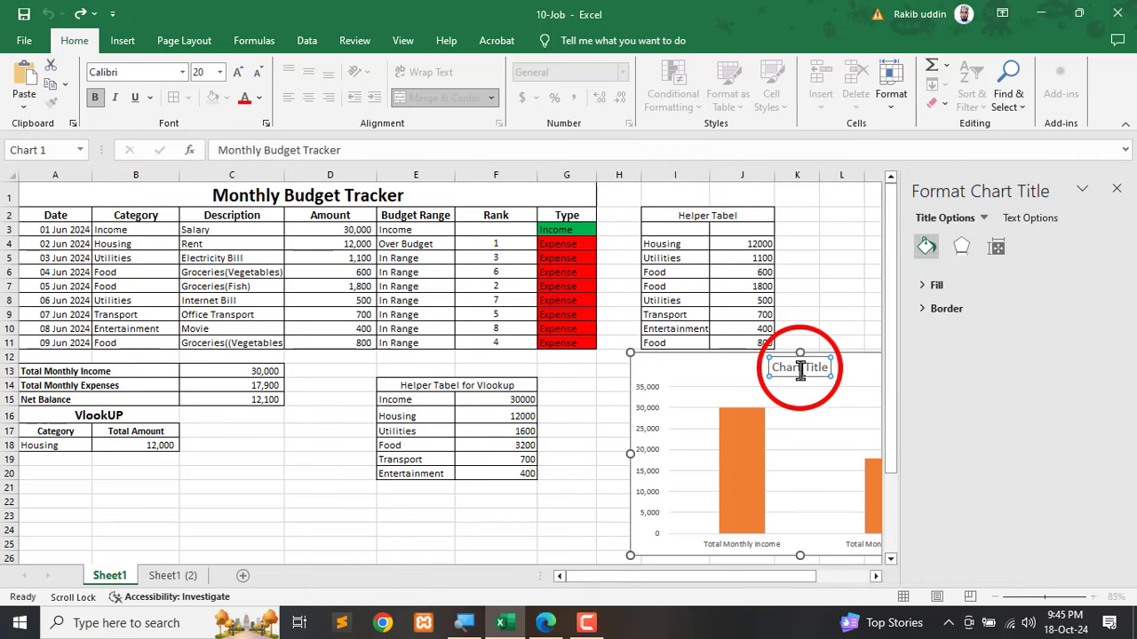
pyautogui.tripleClick(800, 371)
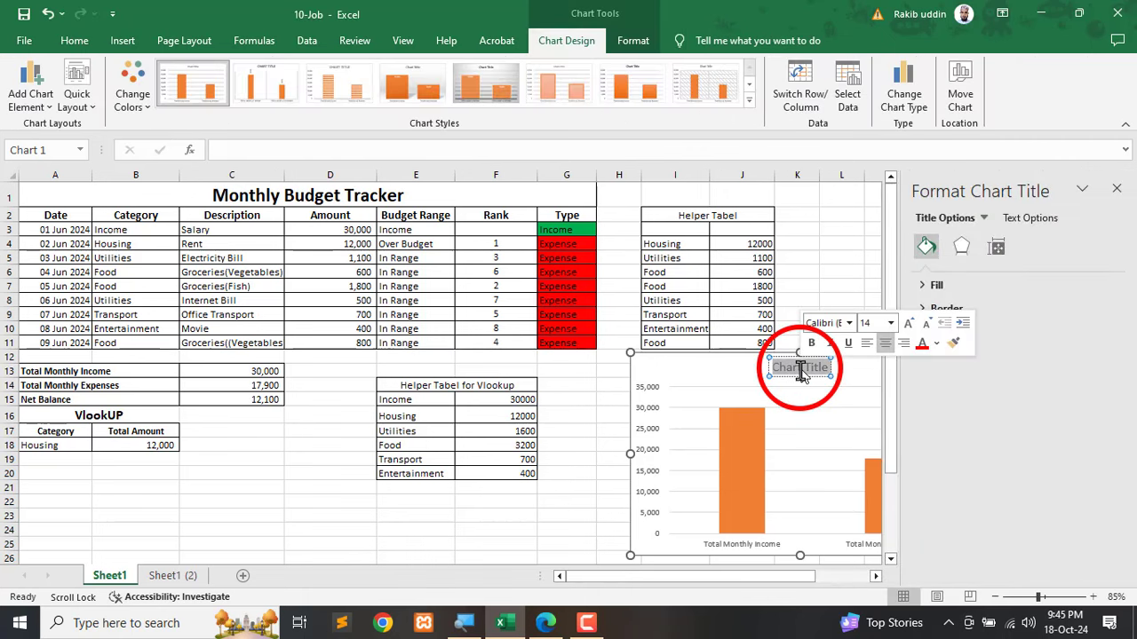
pyautogui.hotkey('ctrl', 'v')
pyautogui.click(1116, 188)
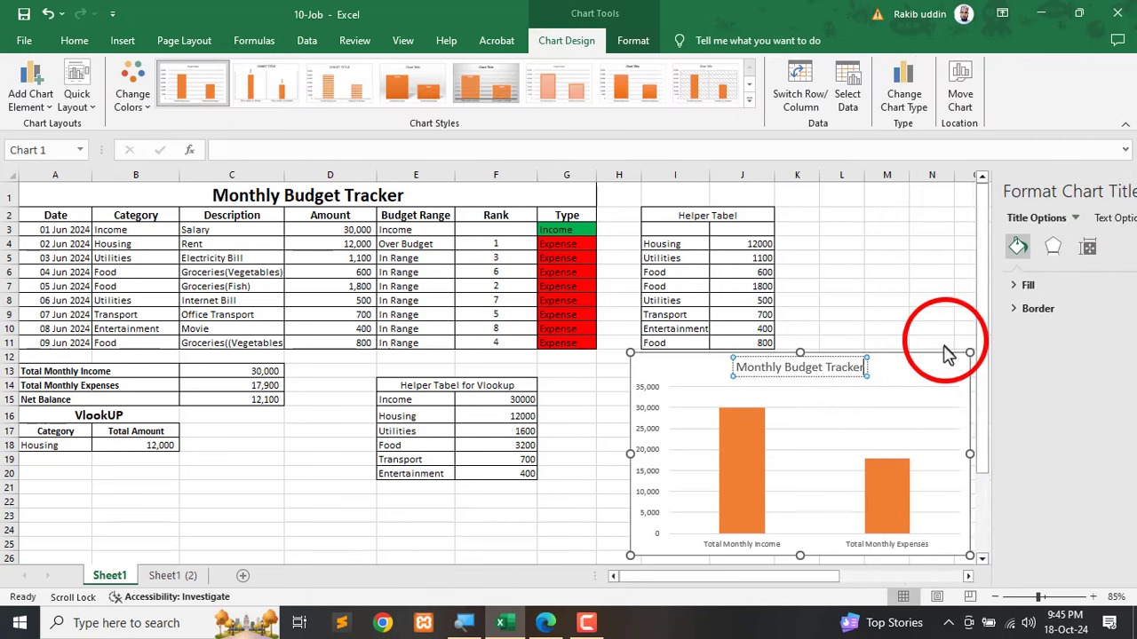
# Nudge the chart slightly right and down, then bring the reference PDF forward.
pyautogui.click(1015, 409)
pyautogui.click(941, 421)
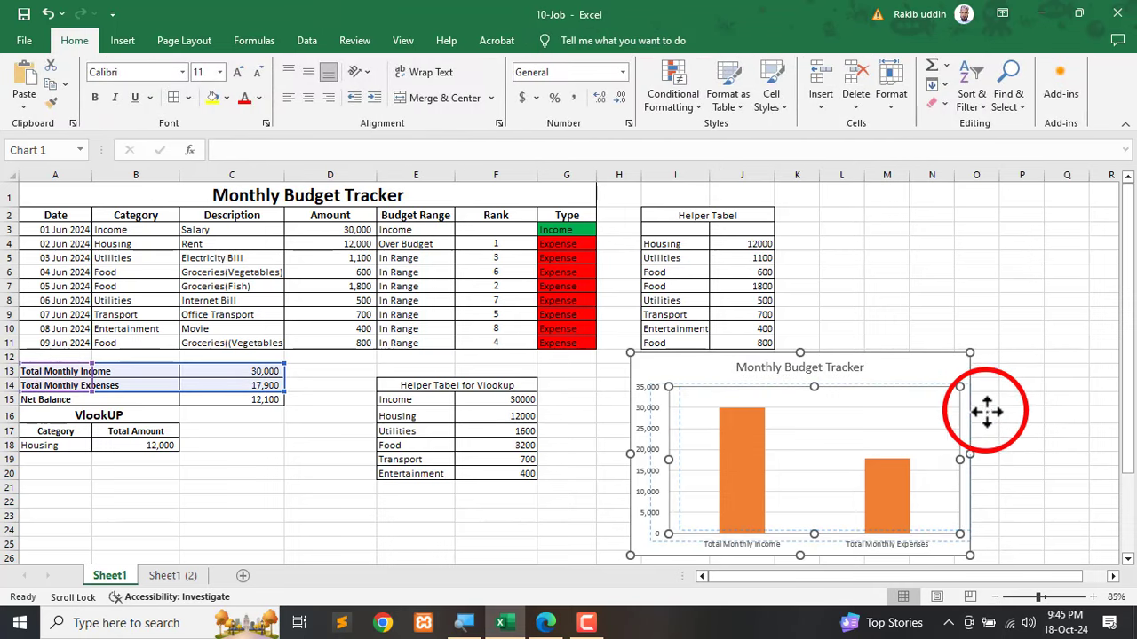
pyautogui.click(986, 411)
pyautogui.moveTo(933, 371)
pyautogui.mouseDown()
pyautogui.moveTo(959, 381)
pyautogui.moveTo(943, 382)
pyautogui.mouseUp()
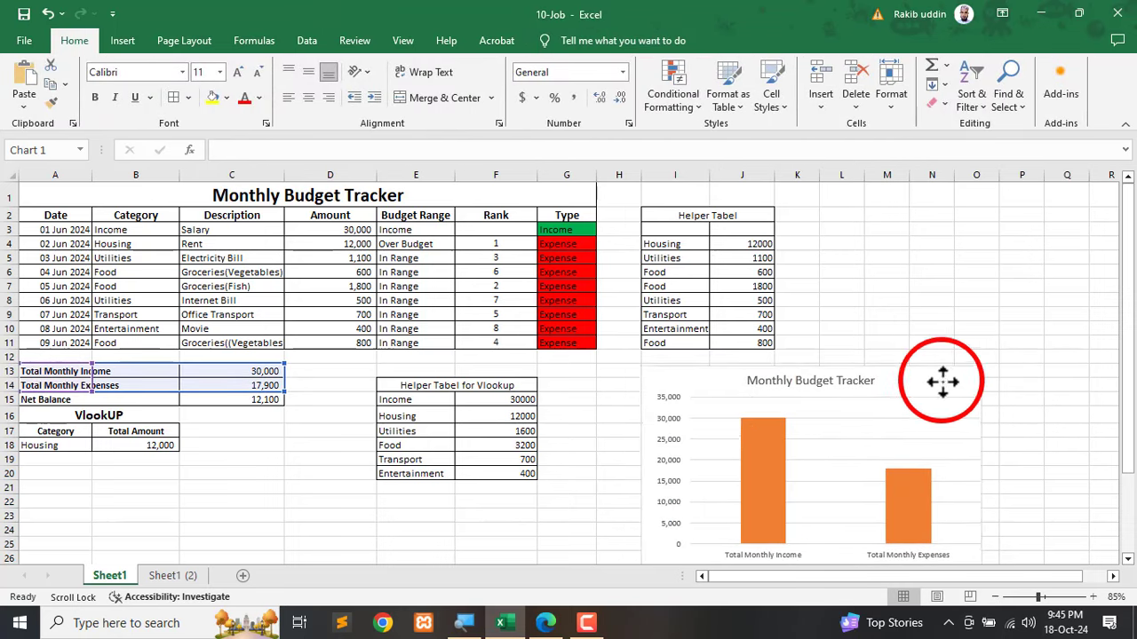
pyautogui.click(546, 623)
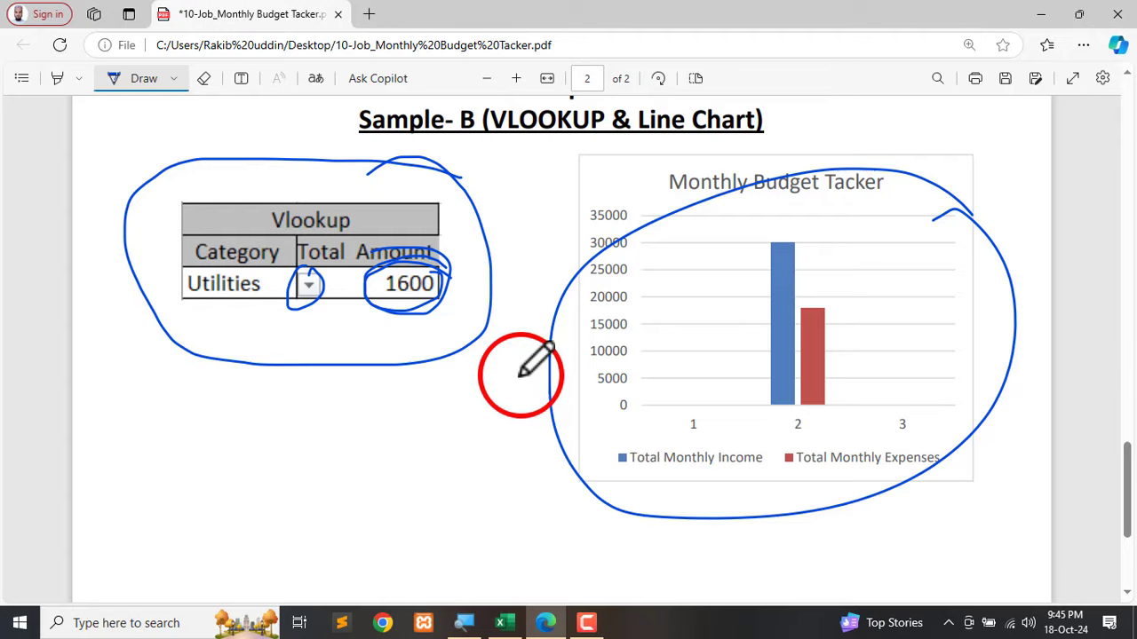
# Underline the Specification and Condition for the Job headings in the PDF, then minimize Edge.
pyautogui.scroll(-2, 522, 371)
pyautogui.scroll(5, 547, 411)
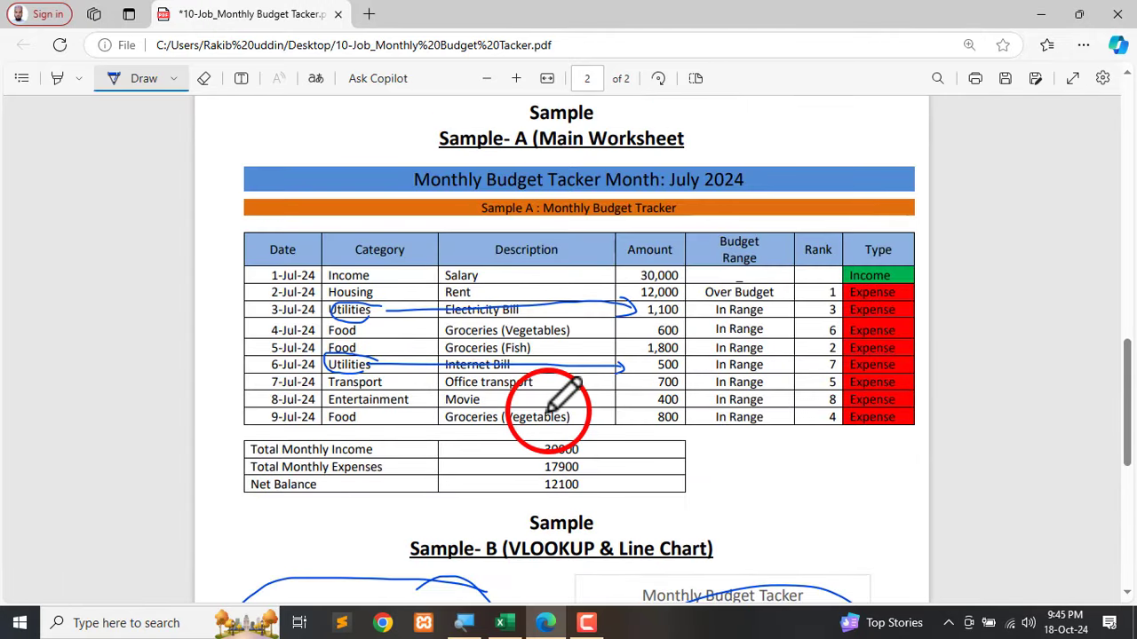
pyautogui.scroll(5, 549, 404)
pyautogui.scroll(3, 549, 404)
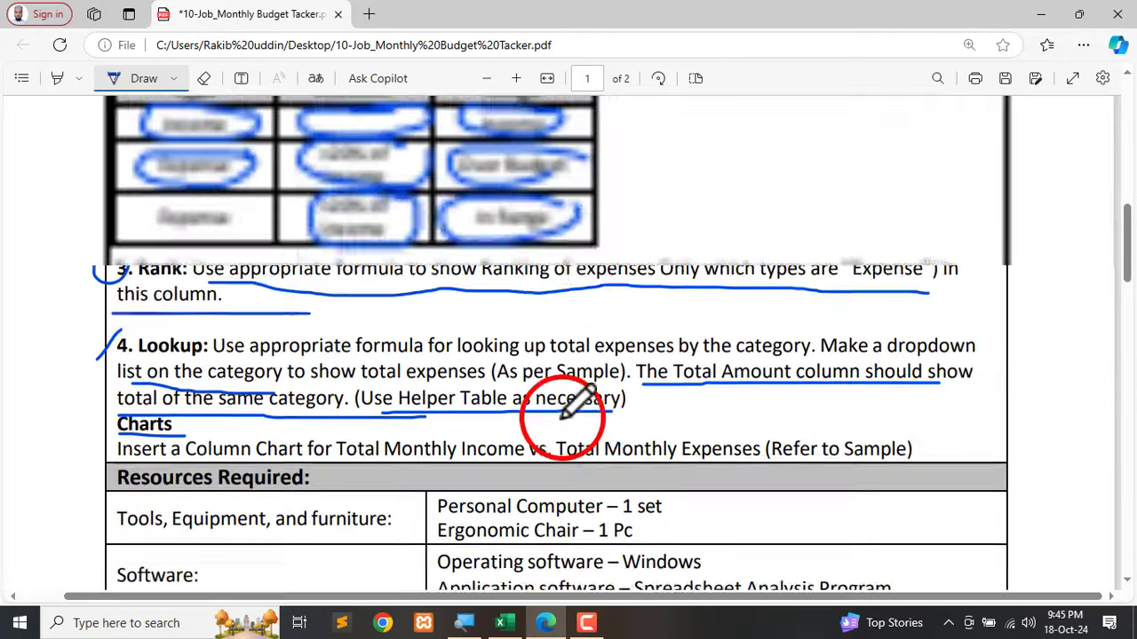
pyautogui.scroll(5, 565, 404)
pyautogui.scroll(-2, 578, 414)
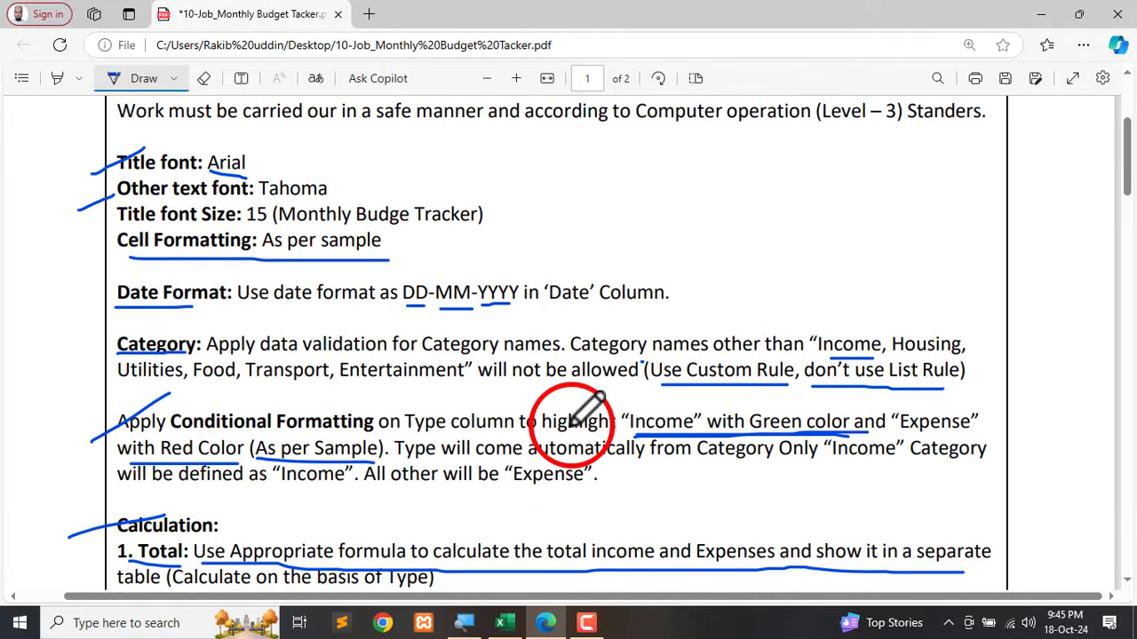
pyautogui.scroll(-2, 575, 412)
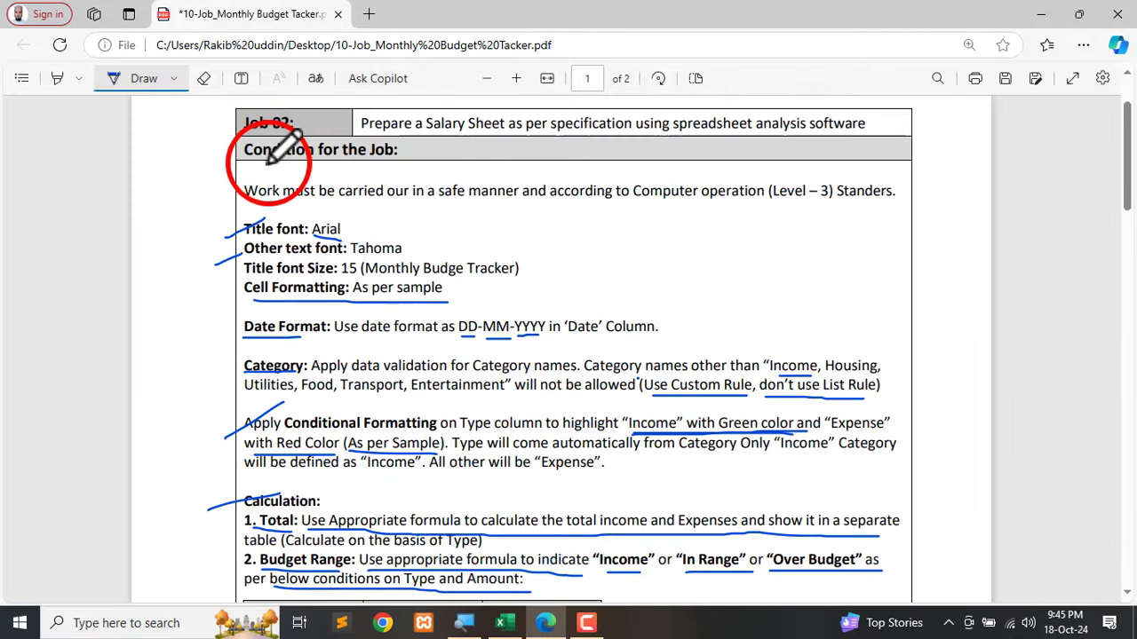
pyautogui.moveTo(353, 162); pyautogui.dragTo(439, 161)
pyautogui.scroll(2, 448, 182)
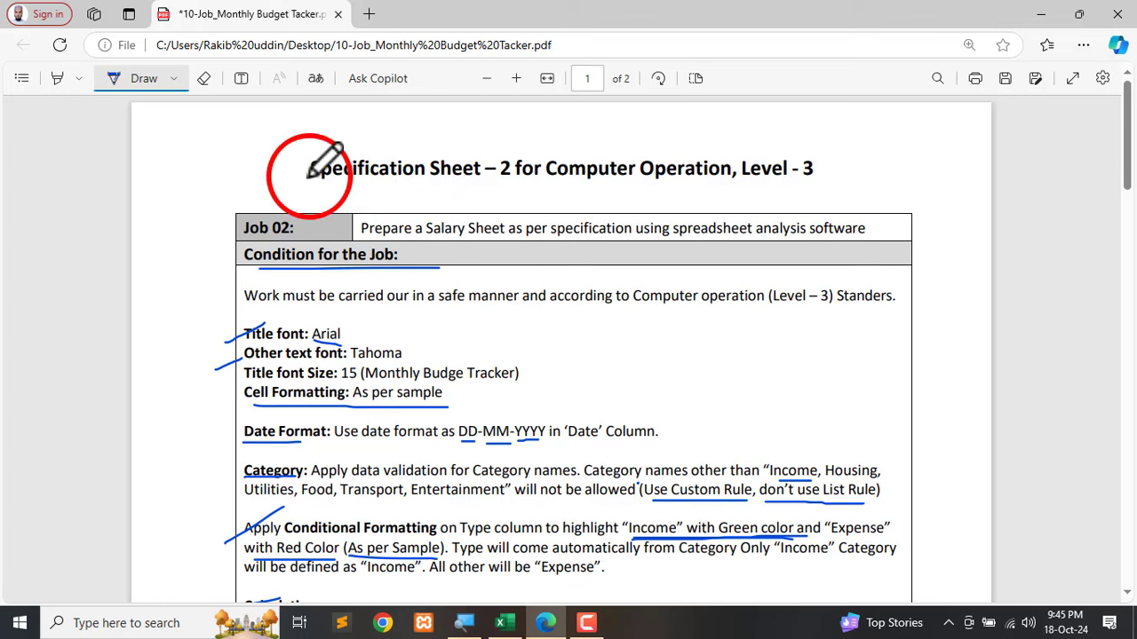
pyautogui.moveTo(311, 181); pyautogui.dragTo(411, 183)
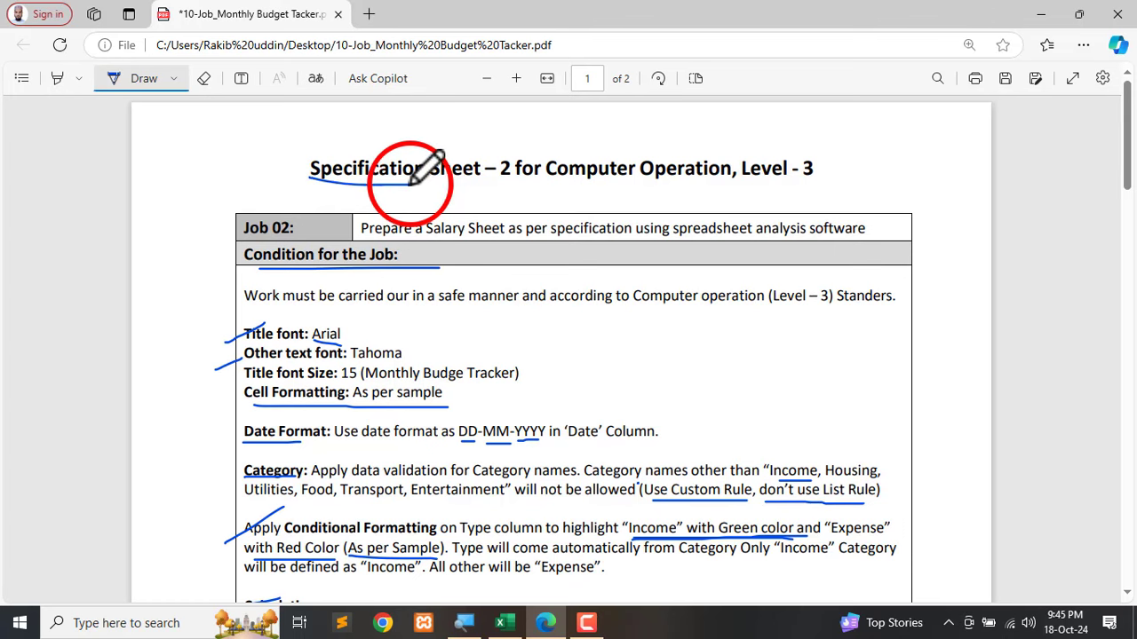
pyautogui.click(1037, 20)
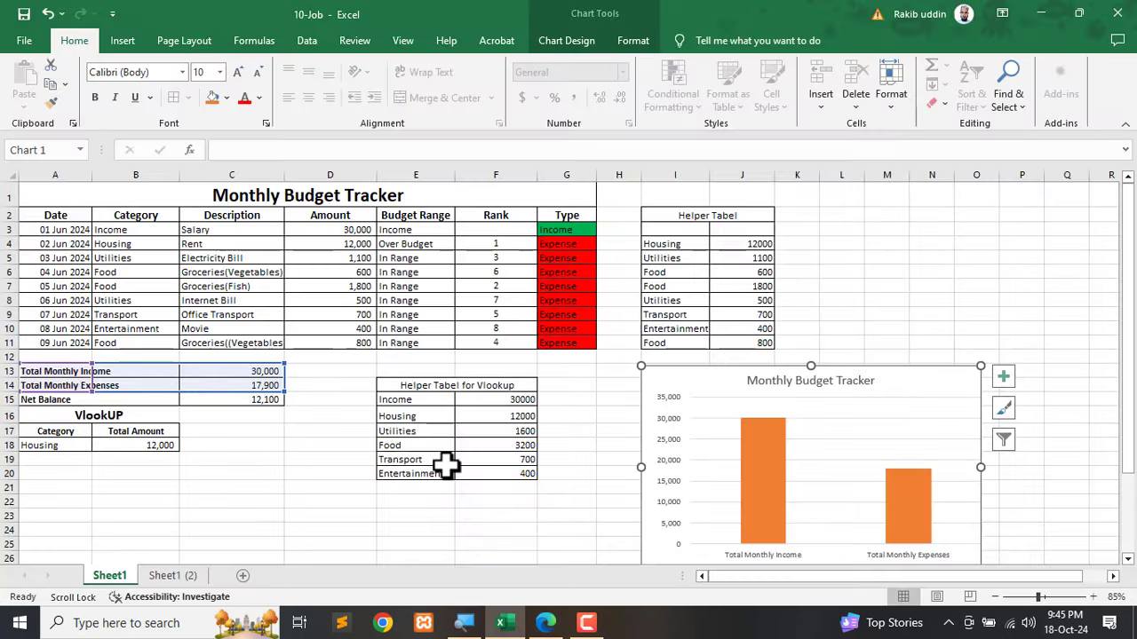
# Move the Monthly Budget Tracker chart slightly left and down beside the Helper Tabel for Vlookup.
pyautogui.scroll(-1, 446, 463)
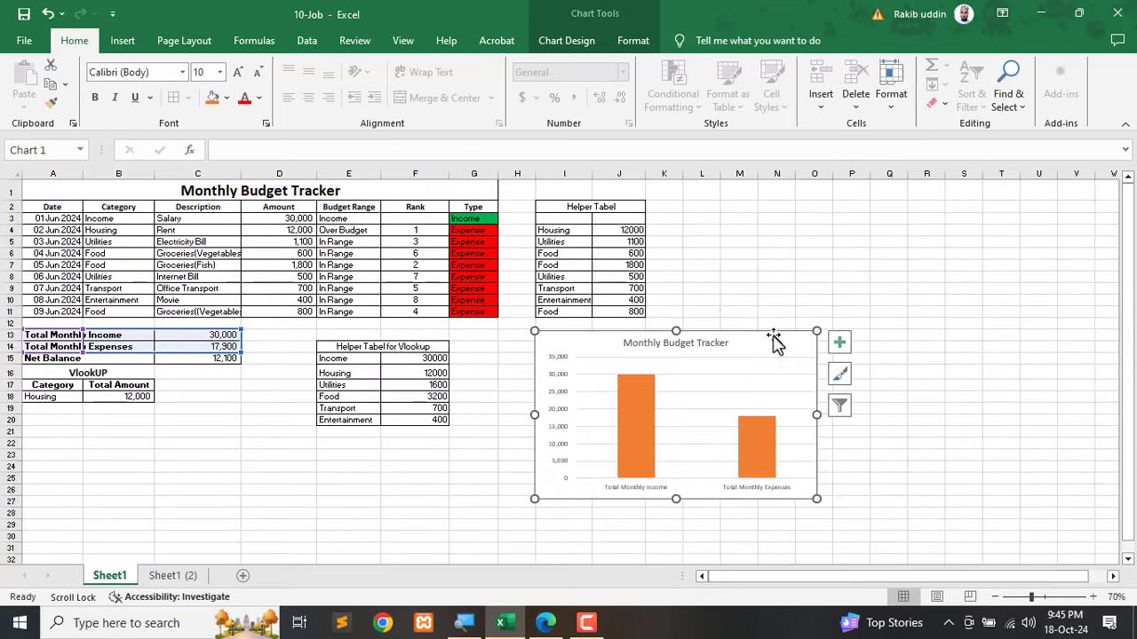
pyautogui.moveTo(773, 338); pyautogui.dragTo(733, 360)
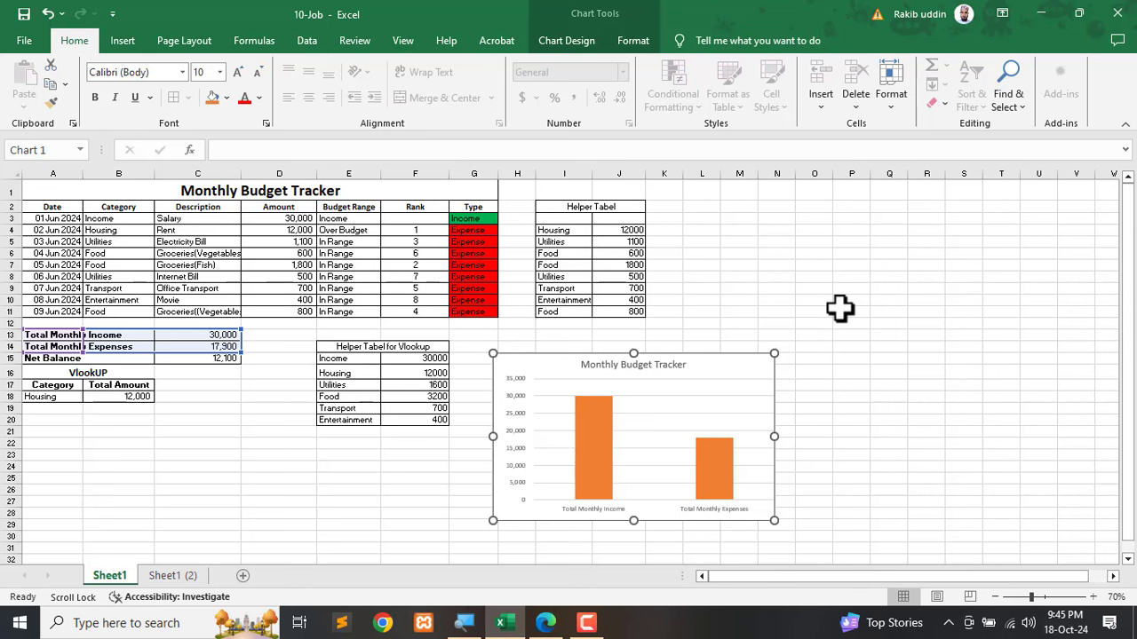
pyautogui.click(839, 308)
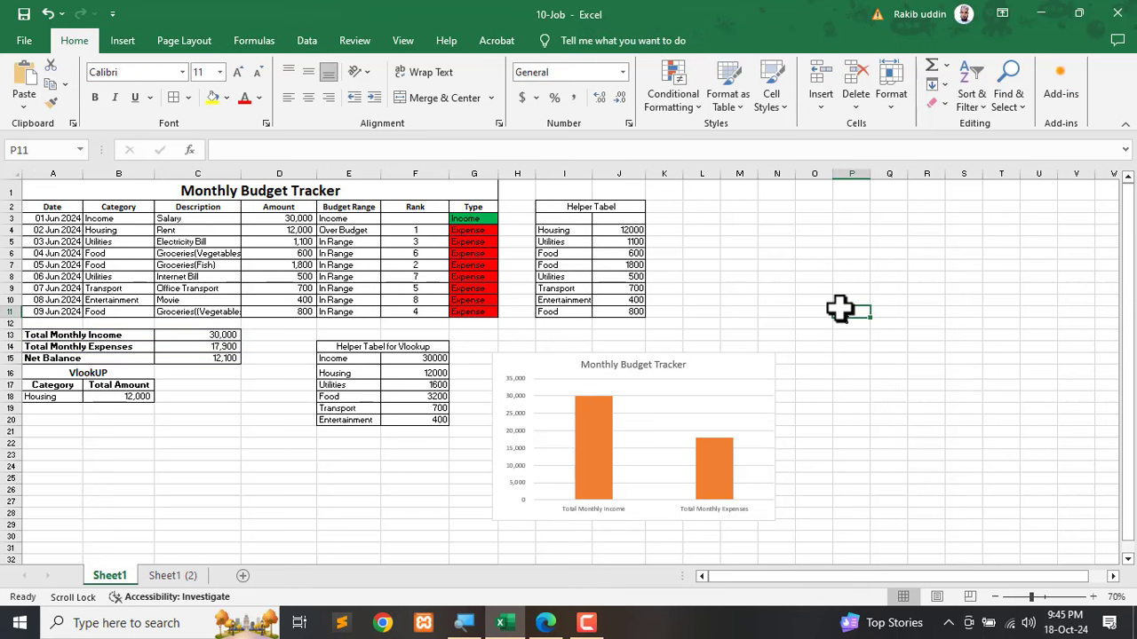